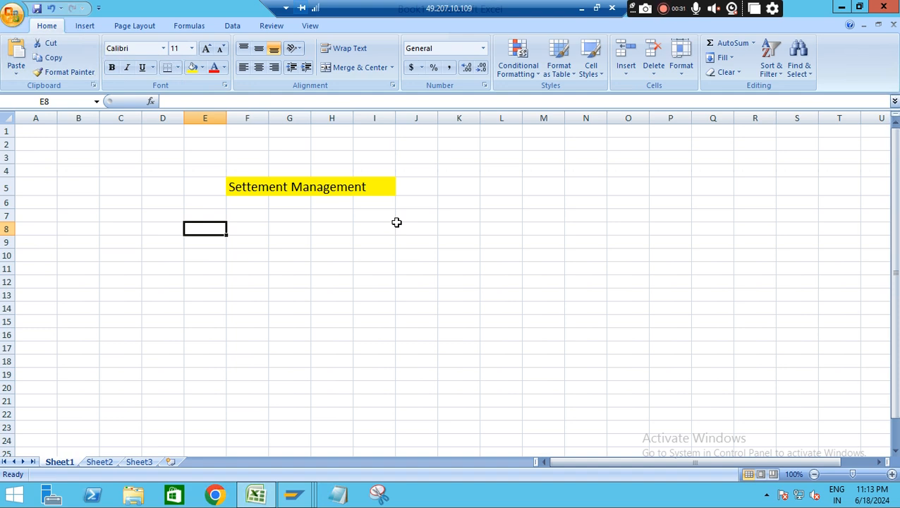
Enter the customer number in cell L5 and the label "Customer" in cell M5
click(495, 189)
text(7)
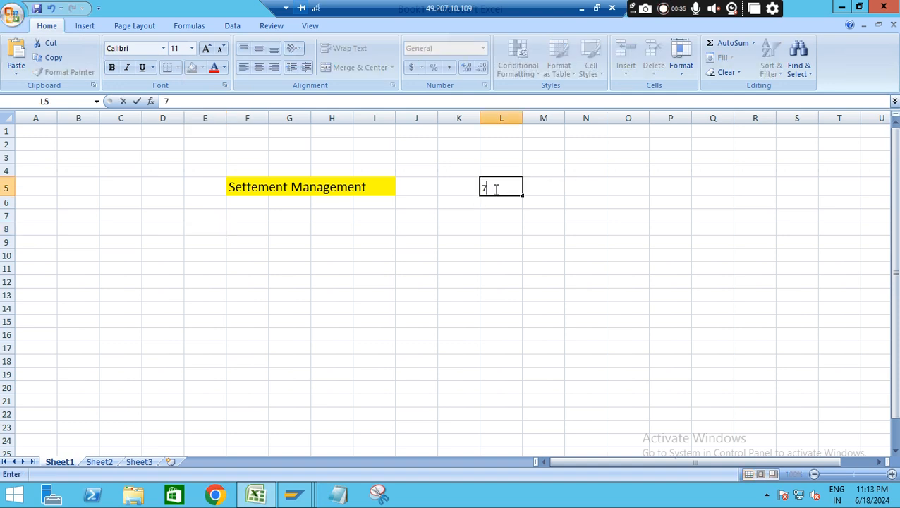
text(000)
click(569, 187)
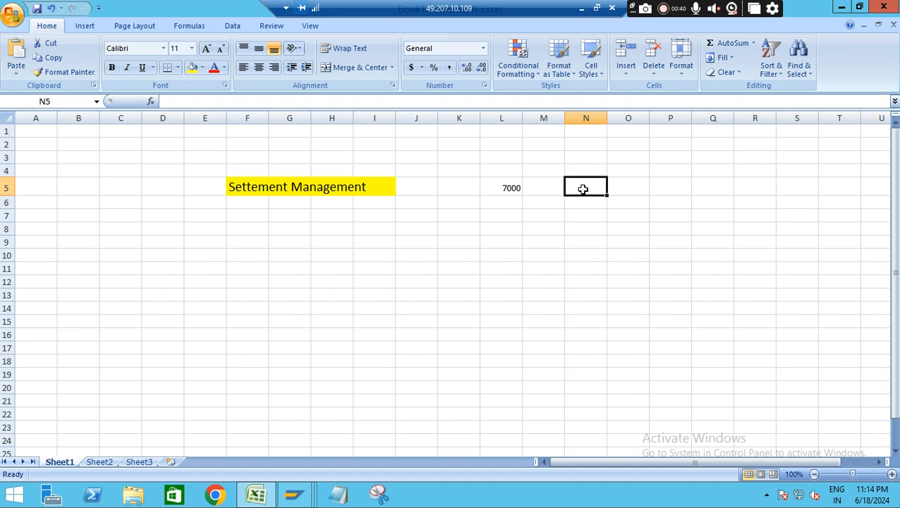
click(538, 191)
text(Customer)
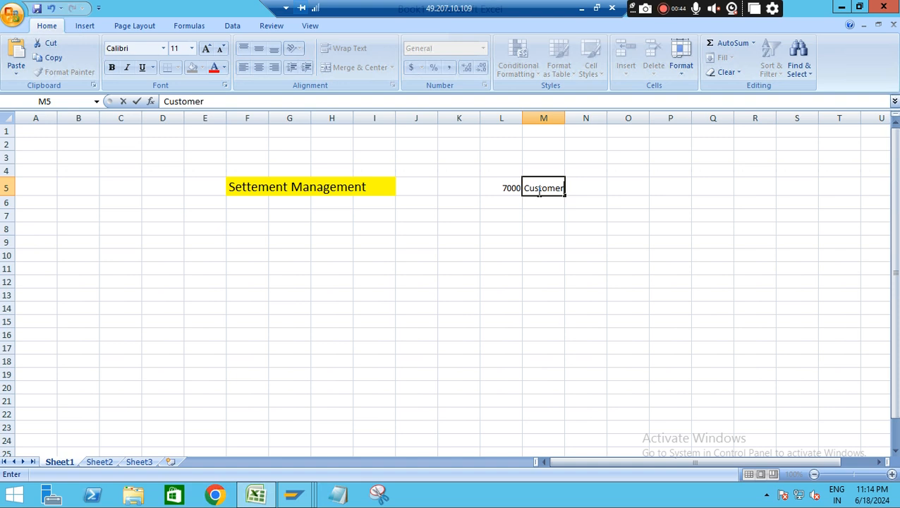
click(650, 216)
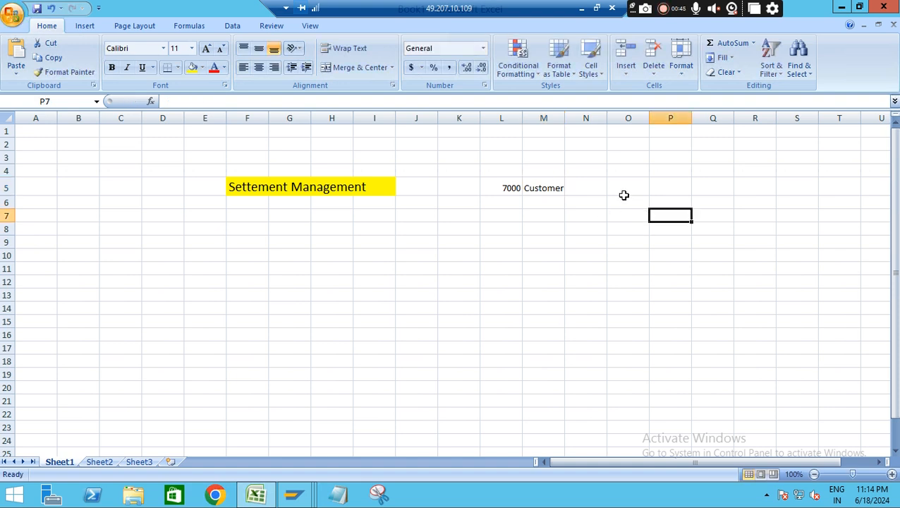
Enter "Materil" in cell O5 and the material code DE-I3 in cell P5
click(613, 186)
text(Materi)
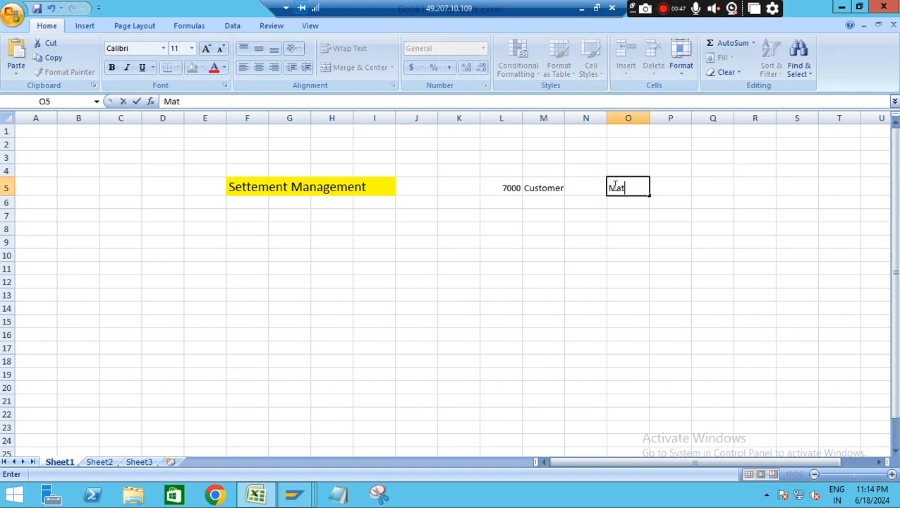
text(l)
click(680, 187)
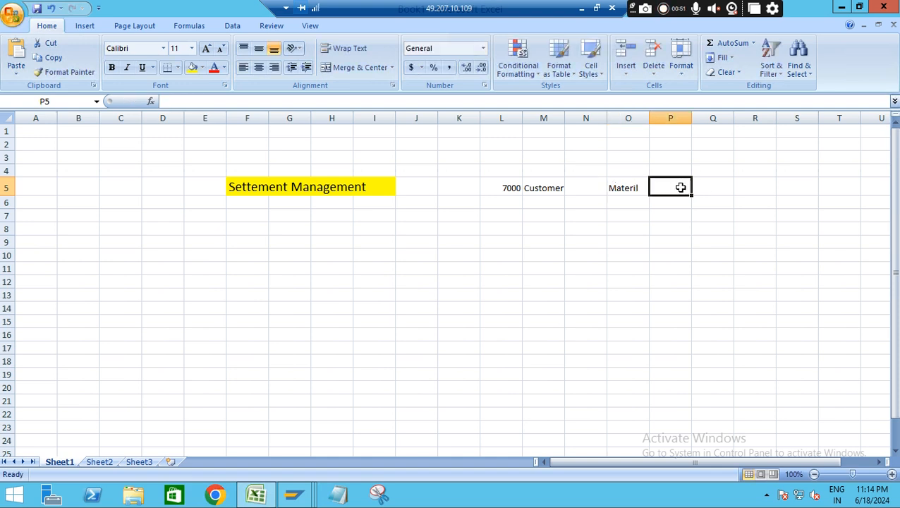
text(DE-)
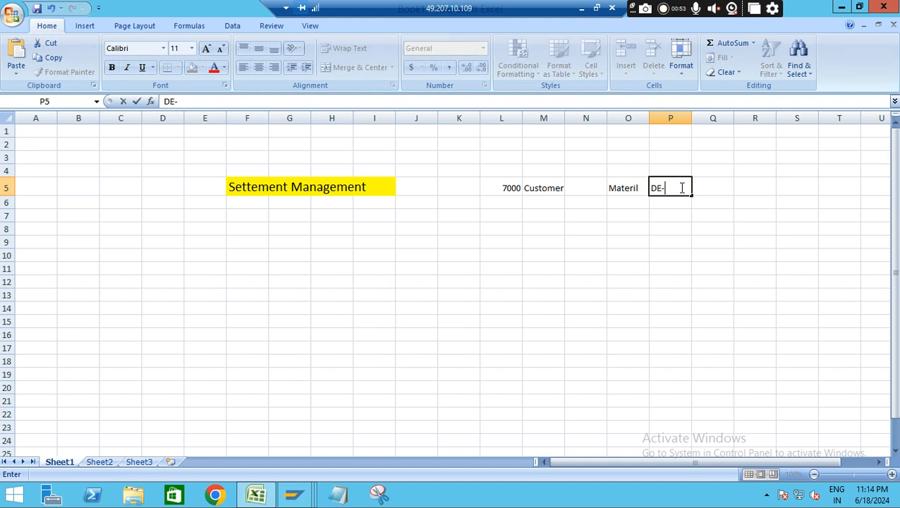
text(I3)
Enter 9000 in cell M7 and 1% in cell M9 below the customer label
click(545, 218)
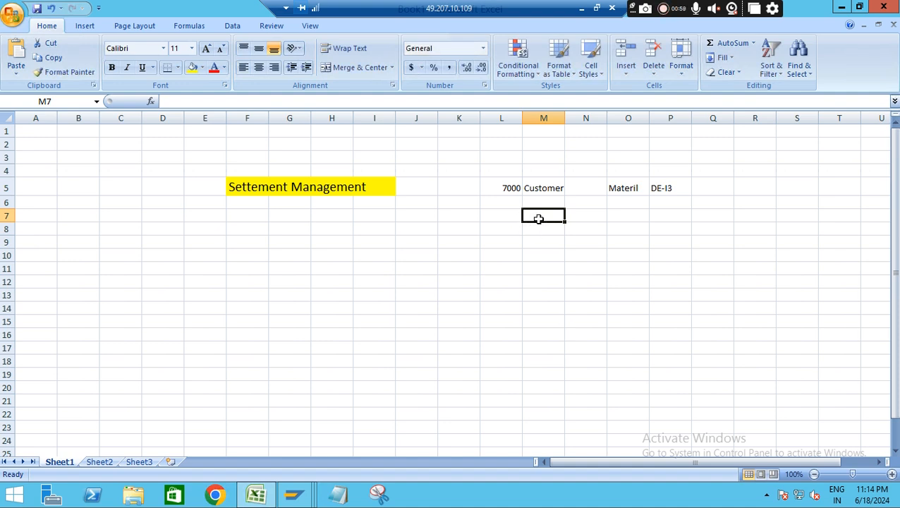
text(9000)
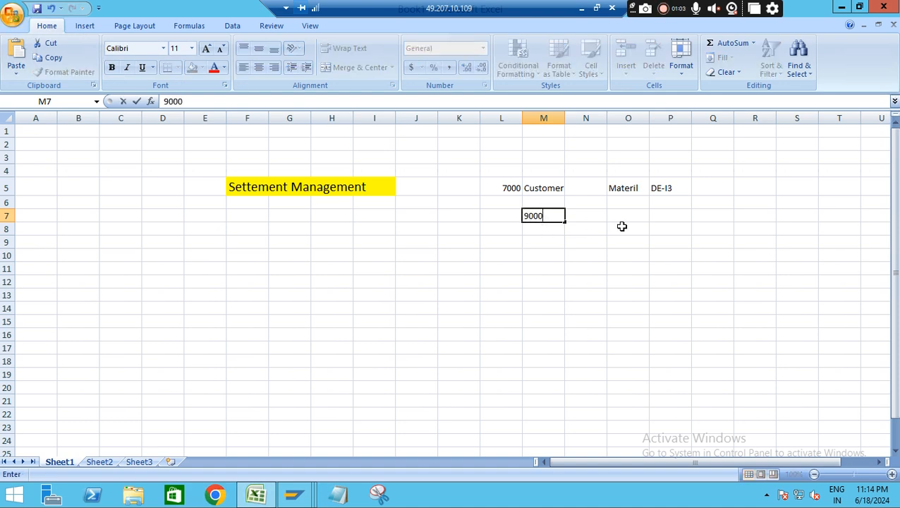
click(570, 256)
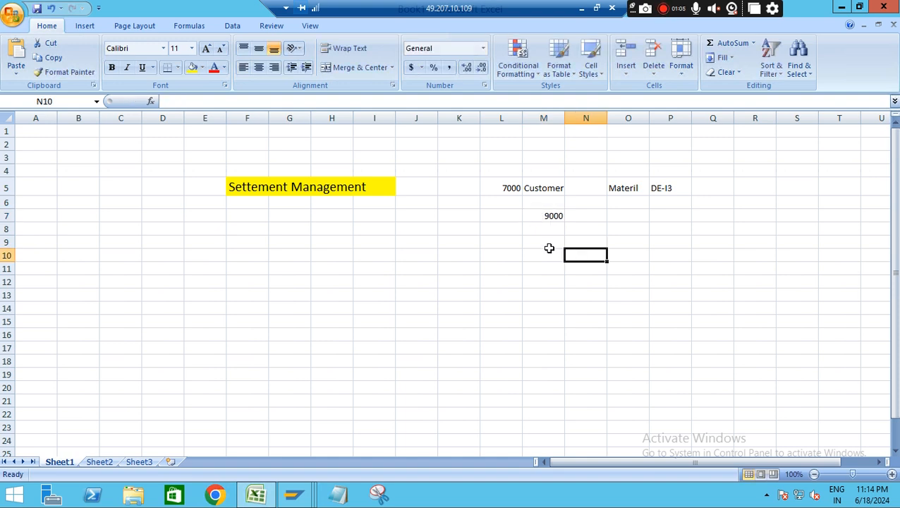
click(549, 244)
text(1)
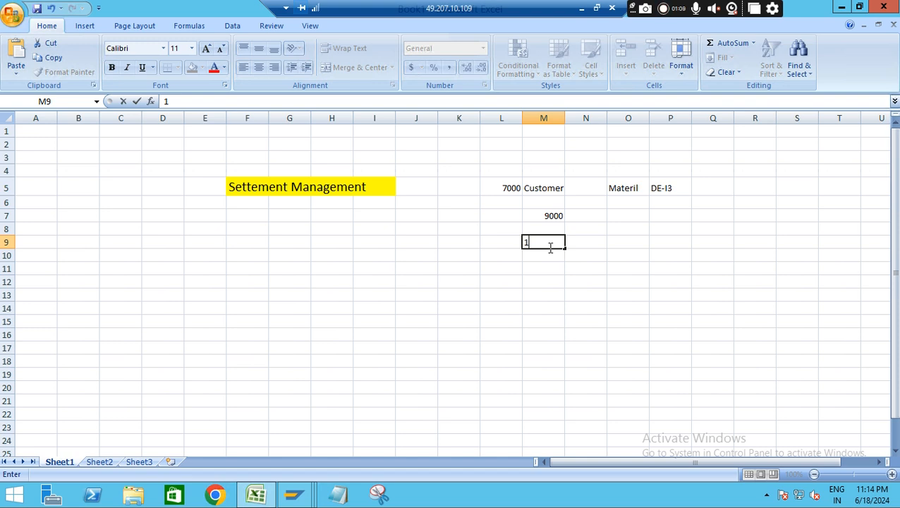
text(%)
click(588, 292)
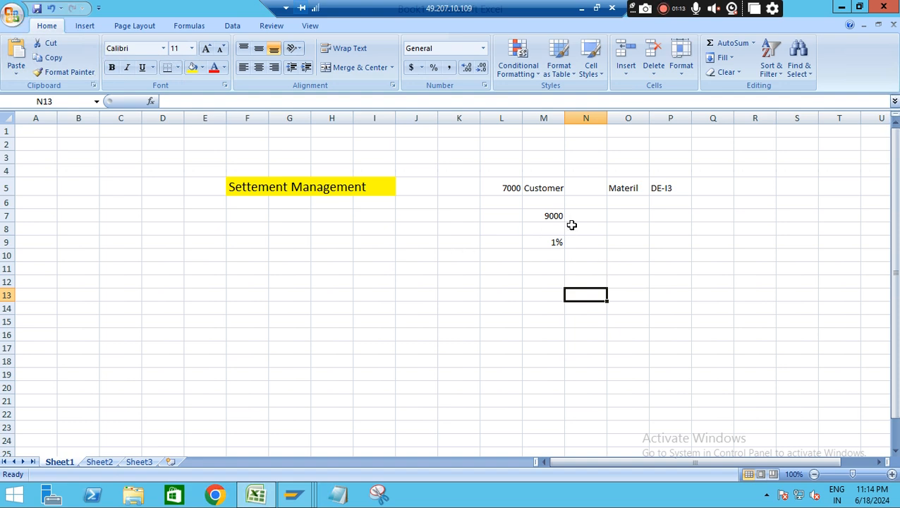
click(500, 180)
drag(543, 181, 628, 242)
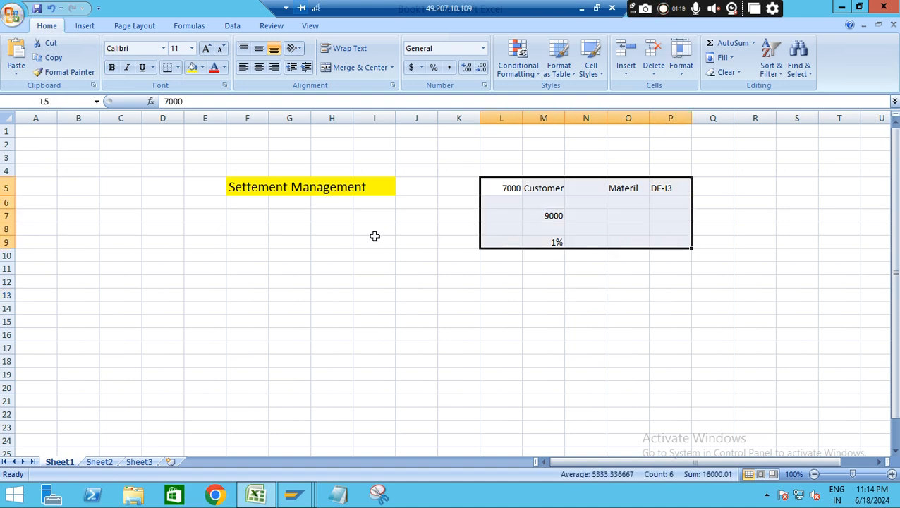
click(375, 237)
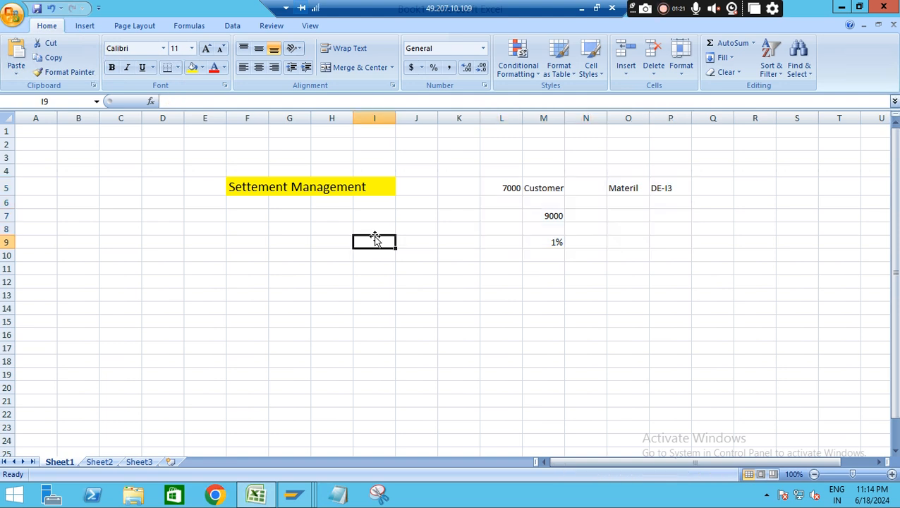
Enter 1 in cell E8 and "Condition" in cell F8 beneath the Settement Management heading
click(206, 224)
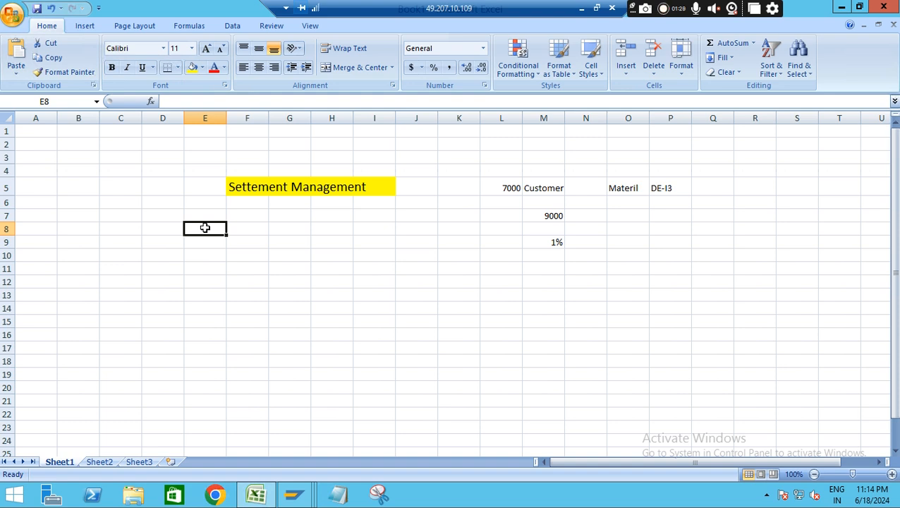
text(1)
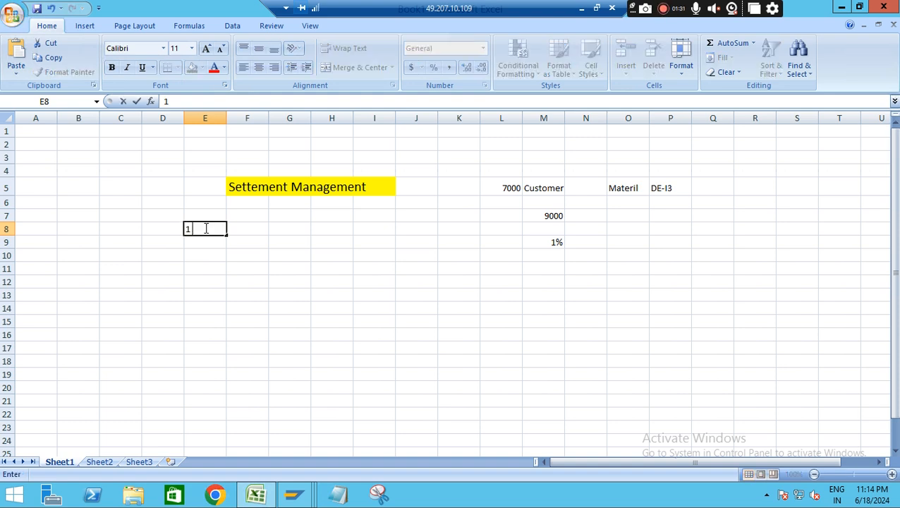
click(251, 231)
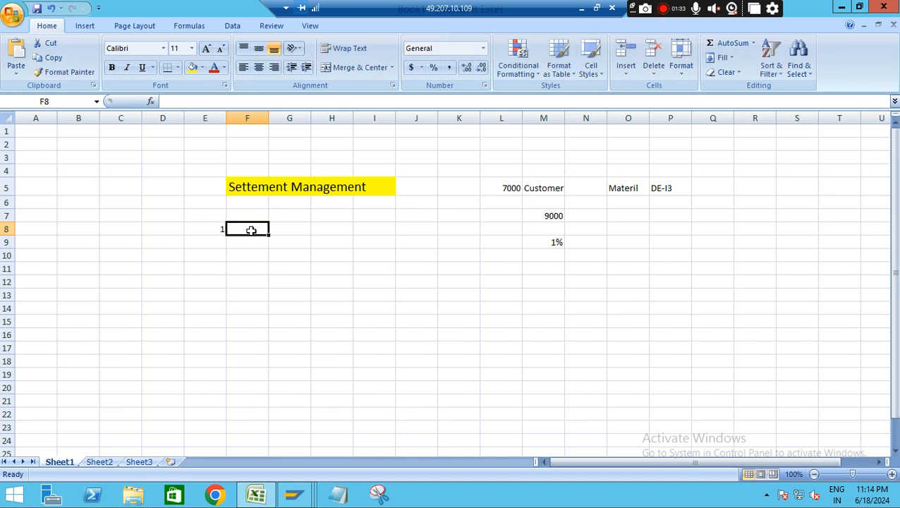
text(Condition)
click(331, 237)
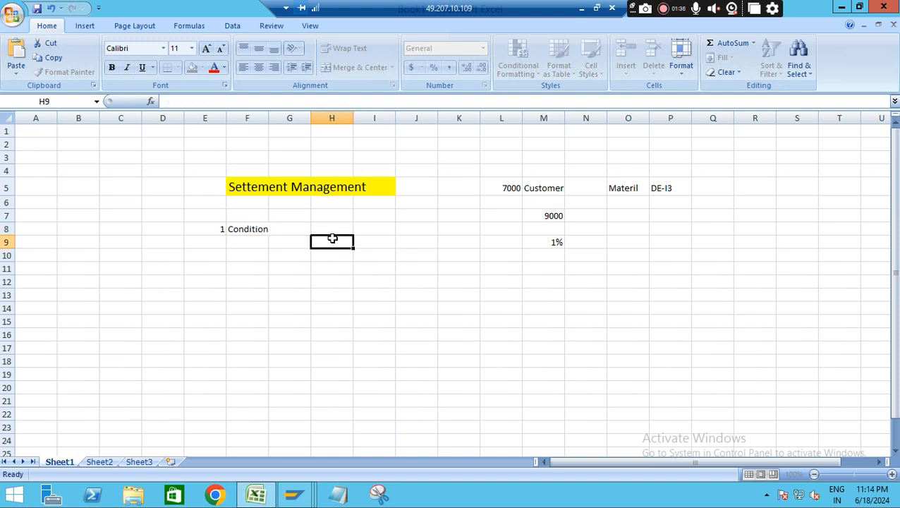
Widen column F and extend the text in cell F8 to "Condition Contract"
click(277, 228)
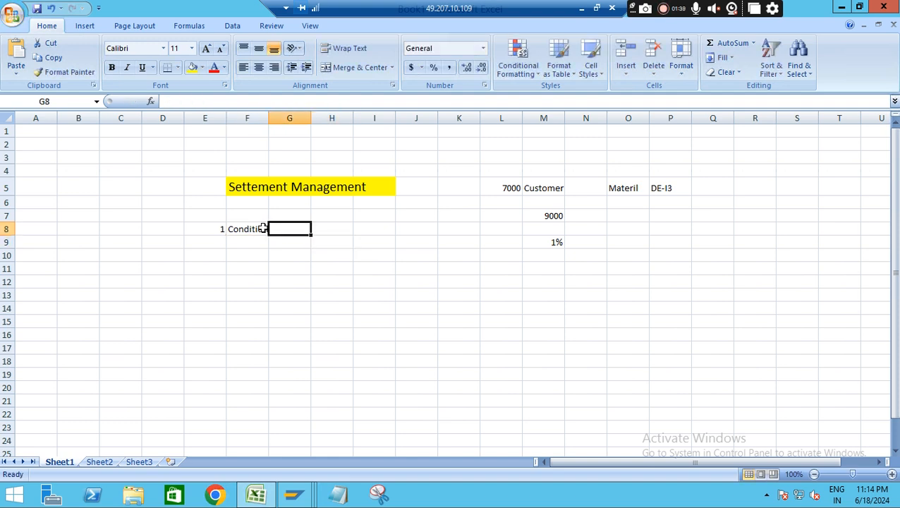
click(261, 228)
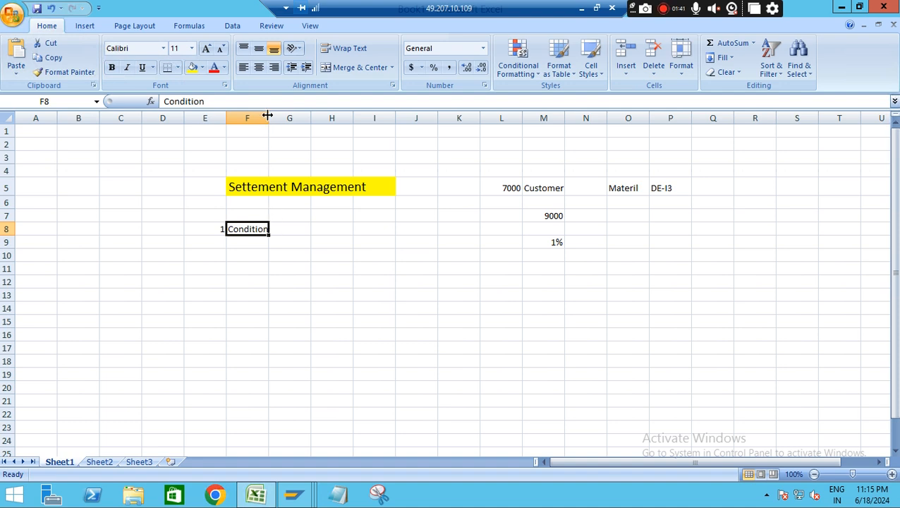
drag(272, 114, 363, 137)
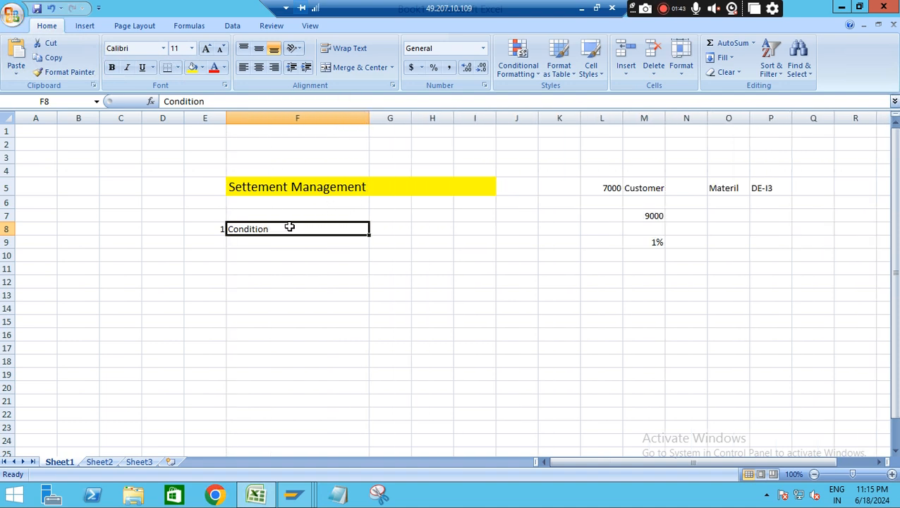
double_click(289, 227)
text(Contract)
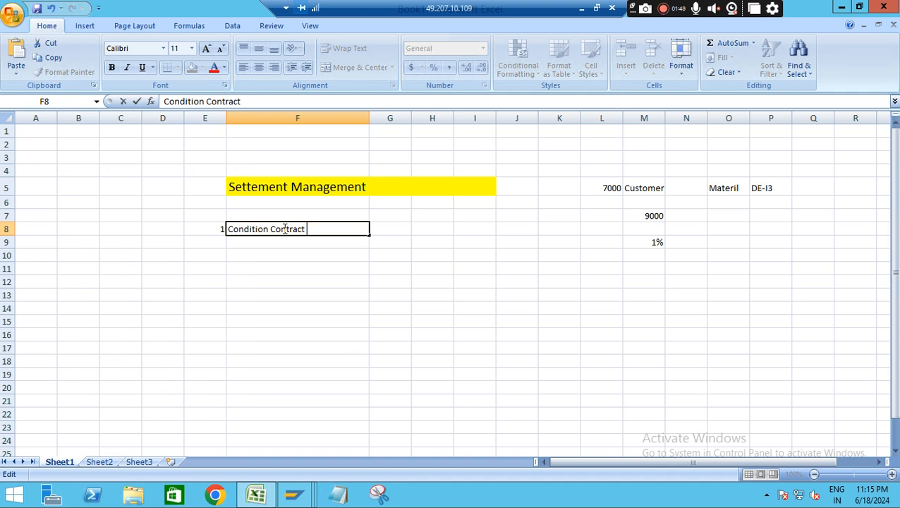
Add the contract type 0s01 in cell G8 and the transaction code WCOCO in cell H8
click(402, 231)
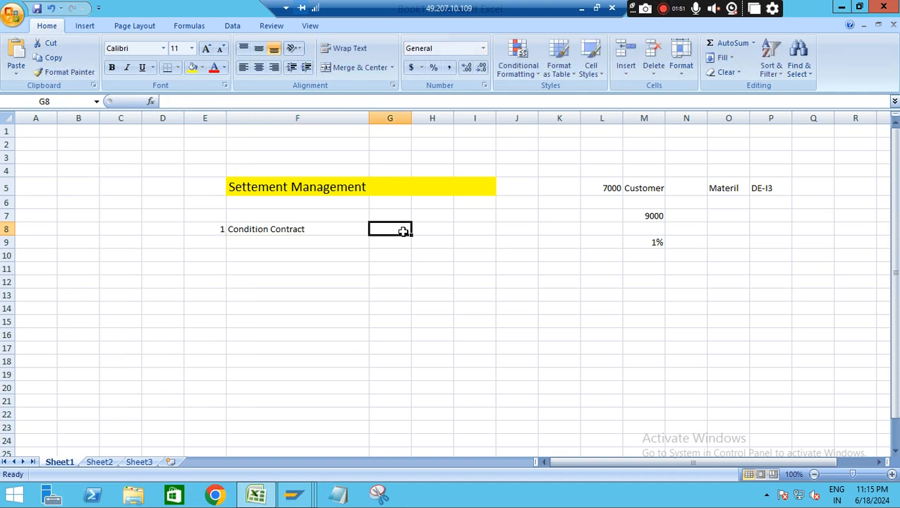
text(0s)
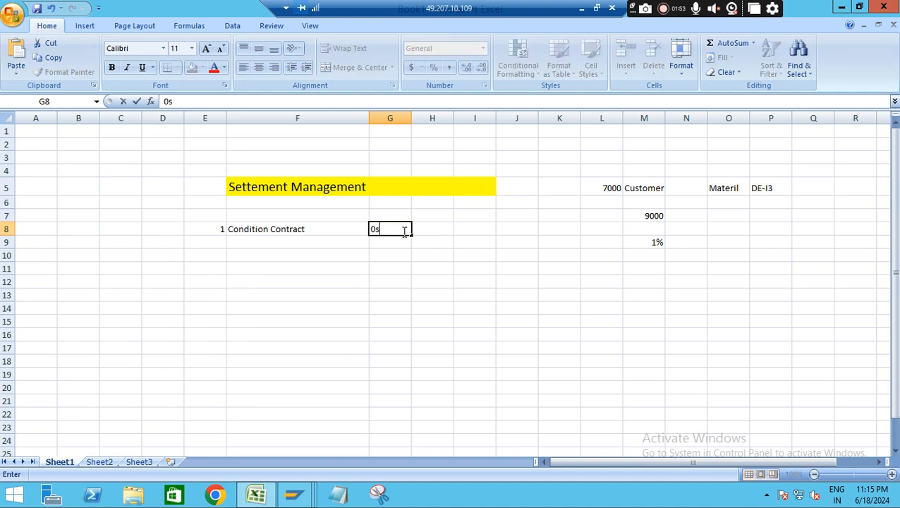
text(01)
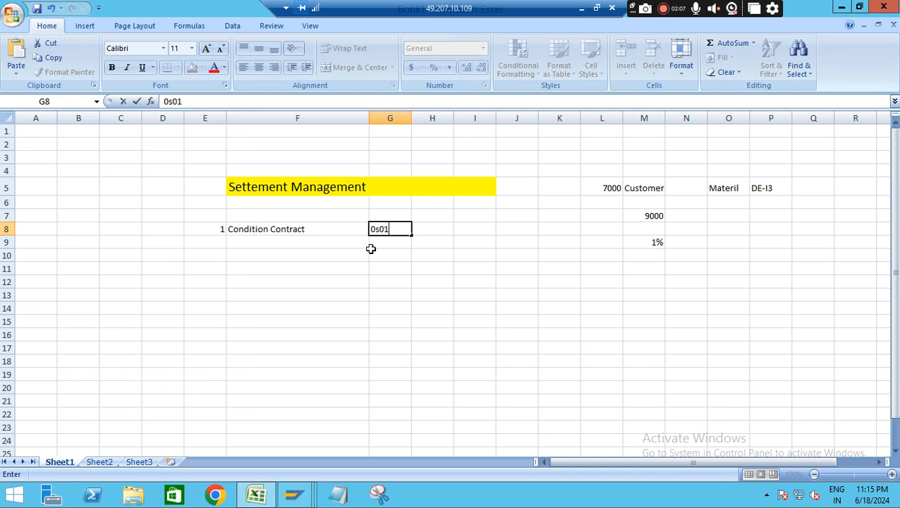
click(272, 251)
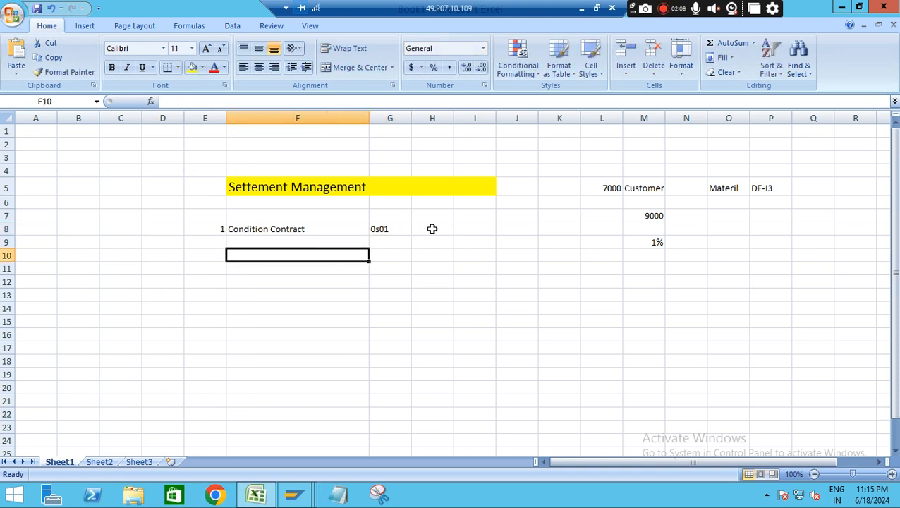
click(433, 228)
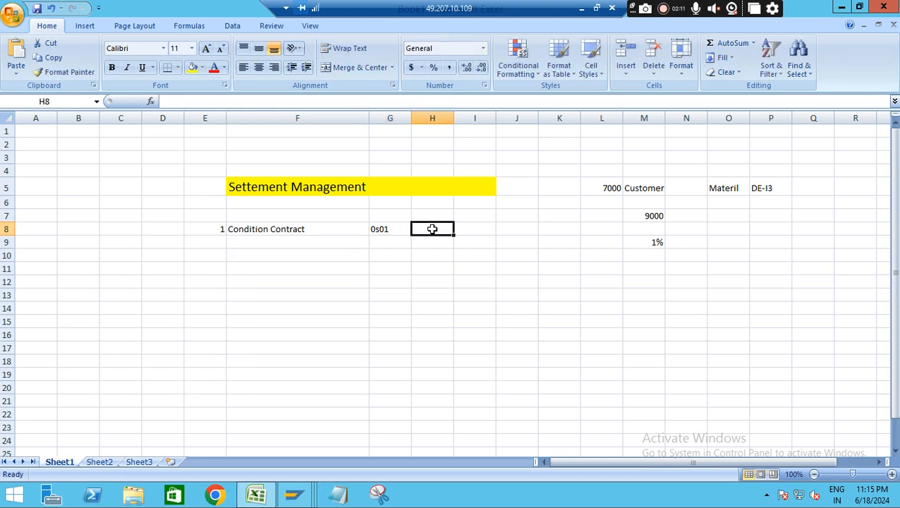
text(WCOCO)
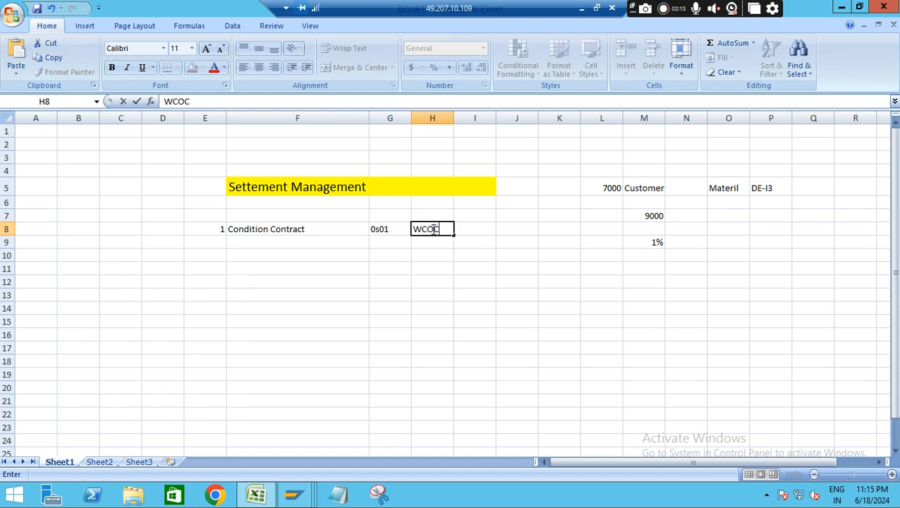
click(396, 320)
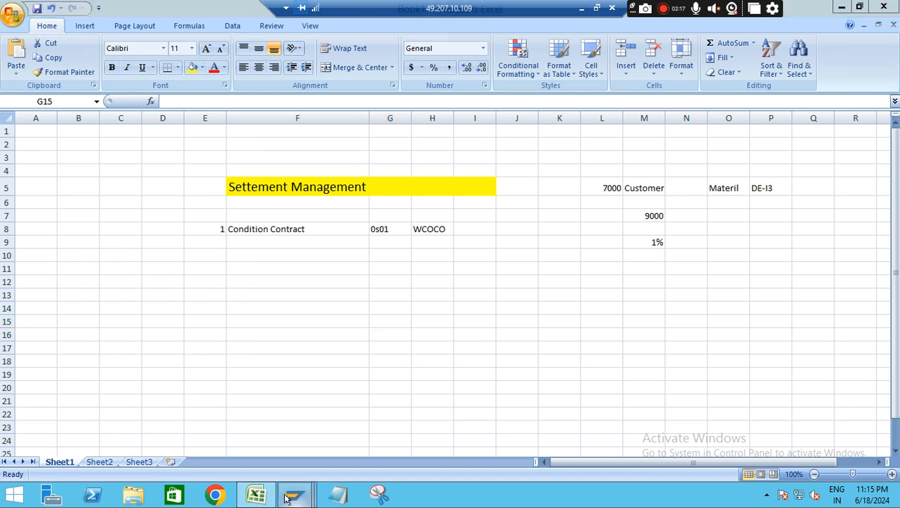
Switch to the SAP Easy Access session and run transaction wcoco
mouse_move(294, 492)
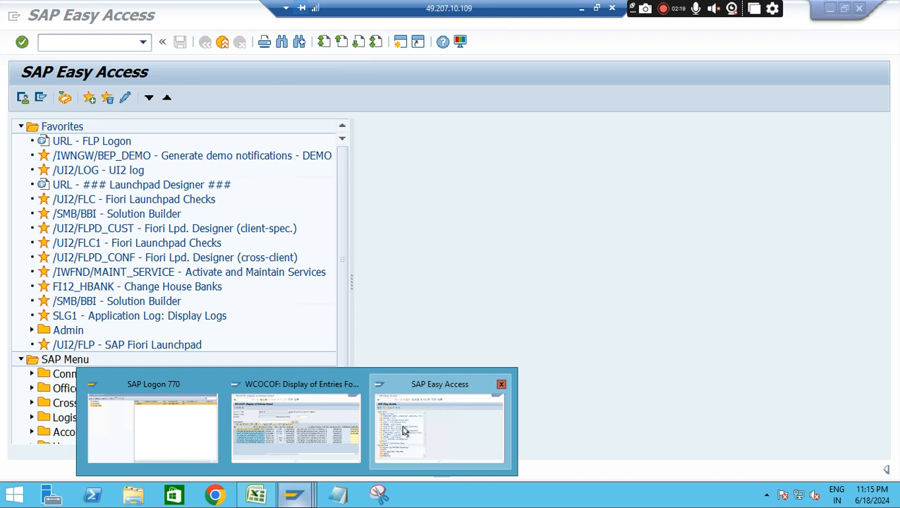
click(401, 429)
text(wcoco)
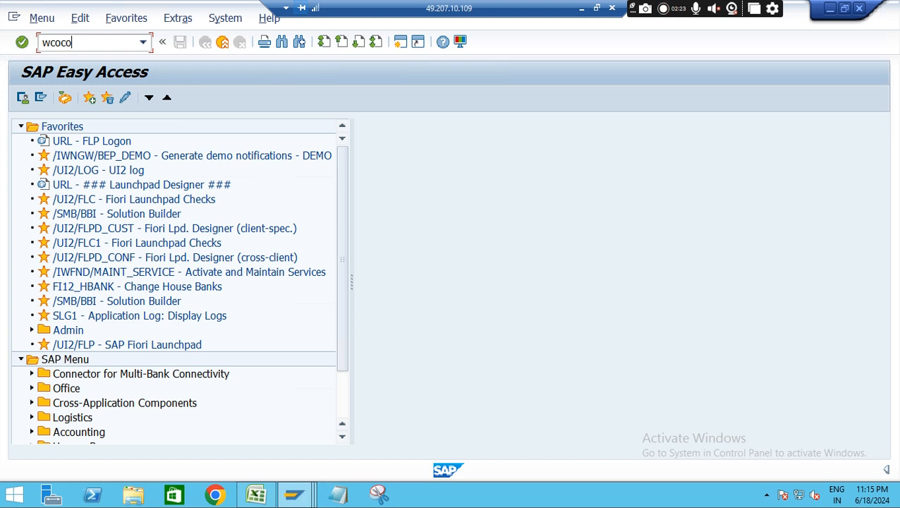
key(Return)
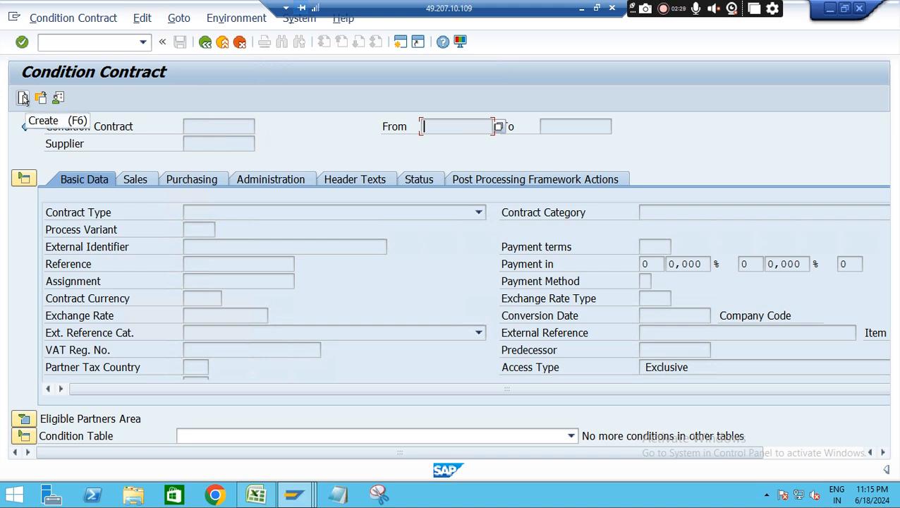
Create a new condition contract of type 0S01 Sales Rebate
click(23, 98)
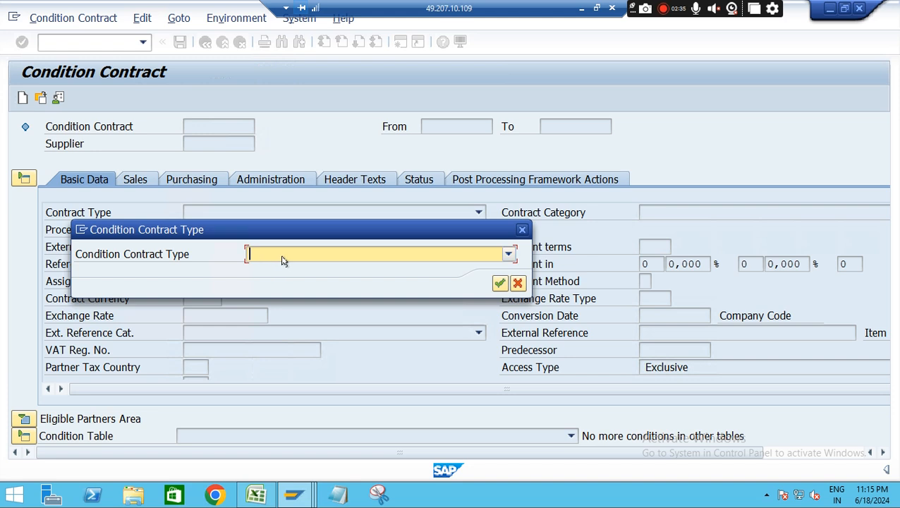
click(350, 258)
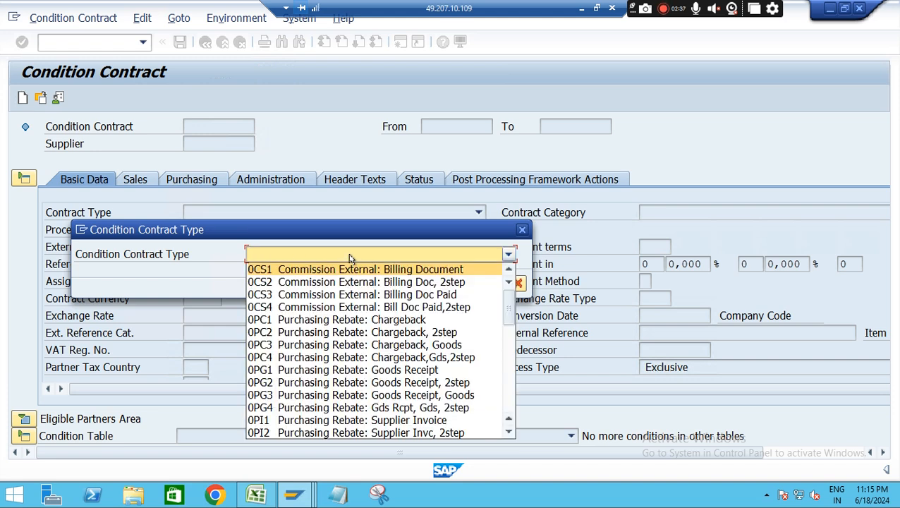
scroll(334, 423, down, 4)
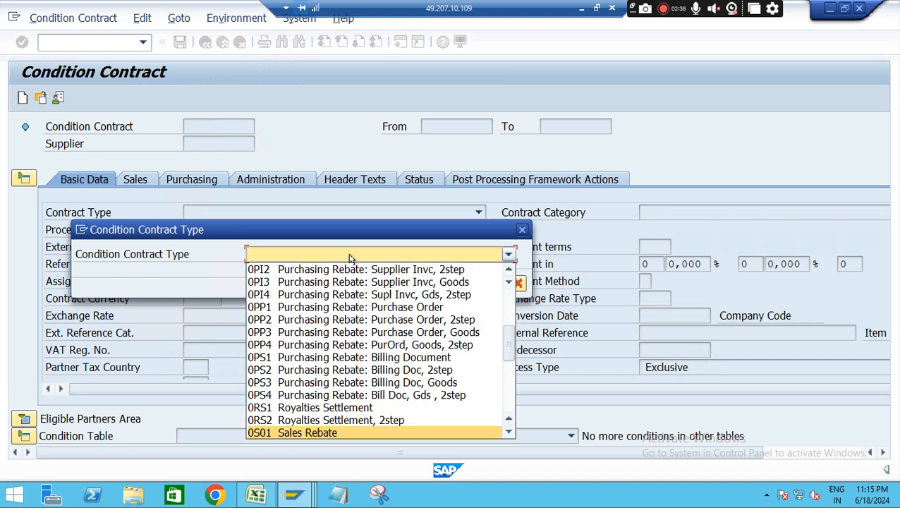
click(333, 433)
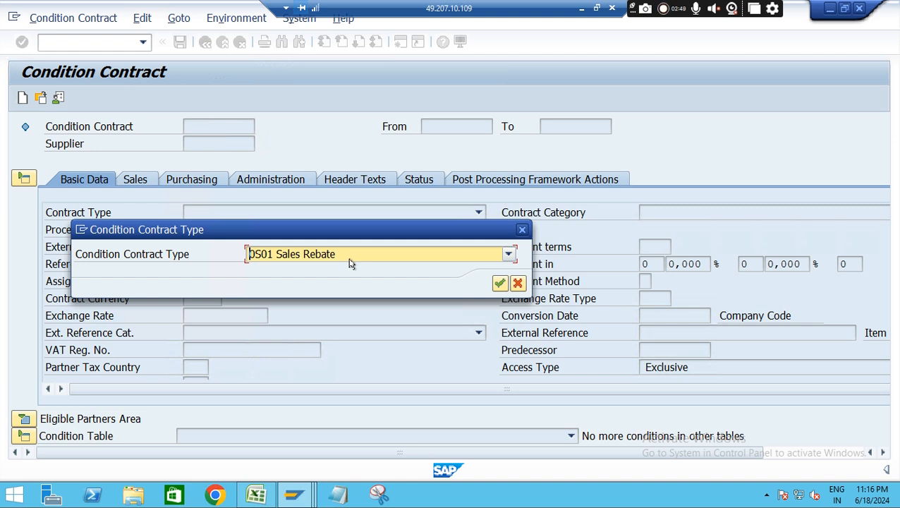
click(498, 282)
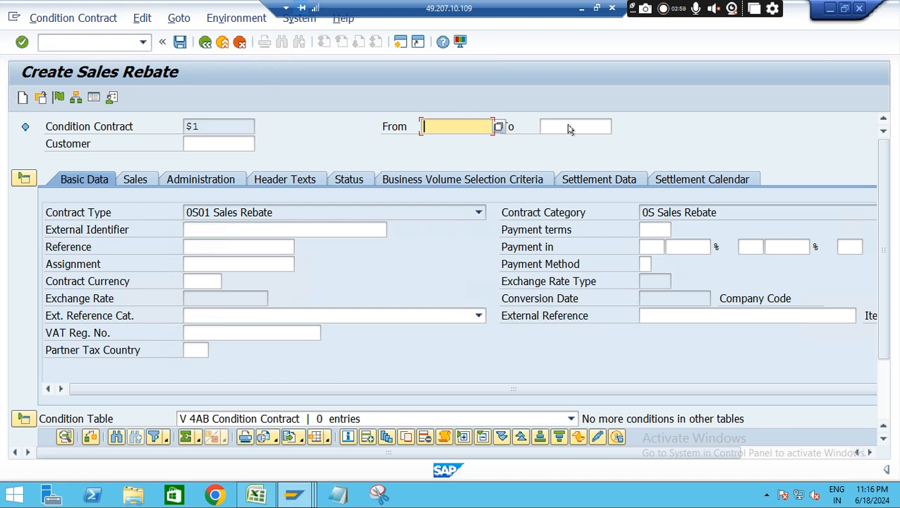
Set the contract's validity from 18.06.2024 to 18.06.2024 and enter the customer number from the scenario
click(447, 126)
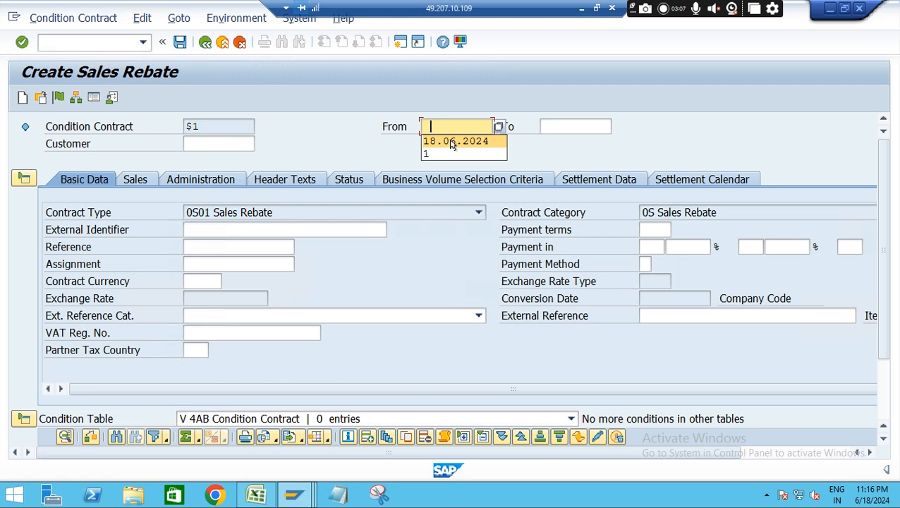
click(452, 142)
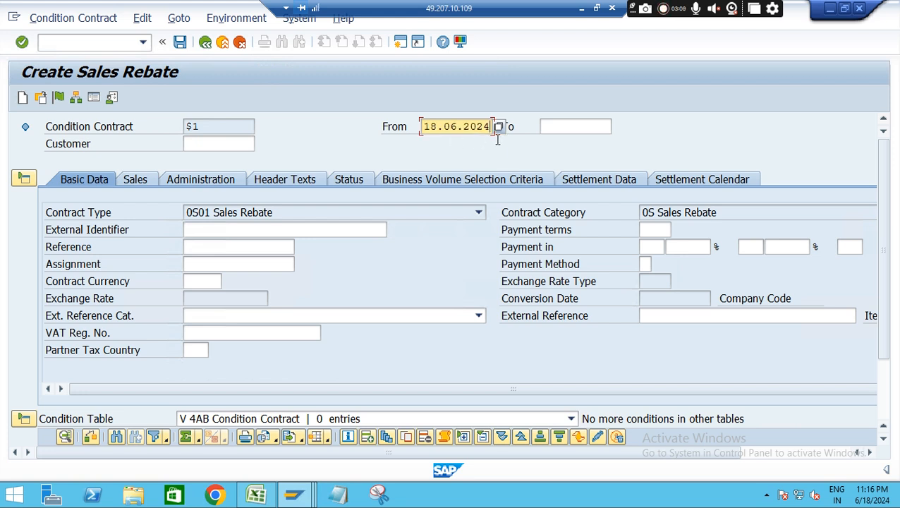
click(570, 127)
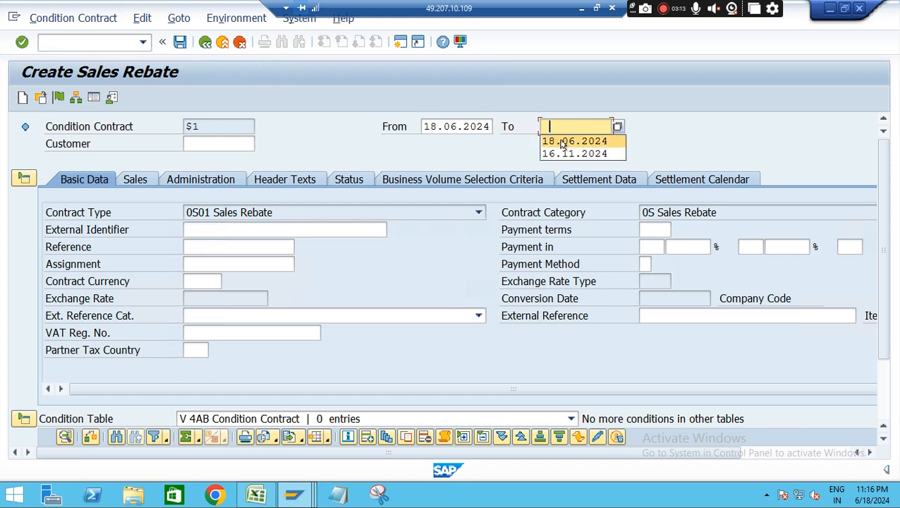
click(562, 143)
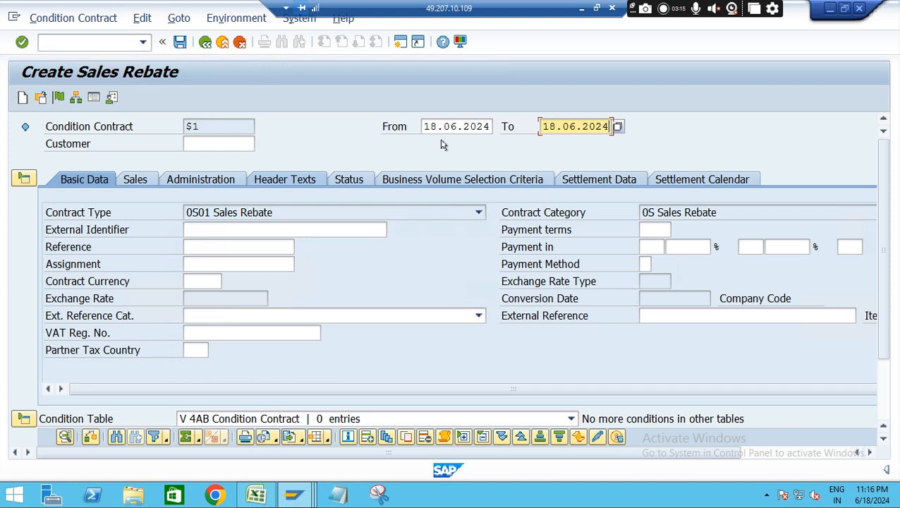
click(207, 145)
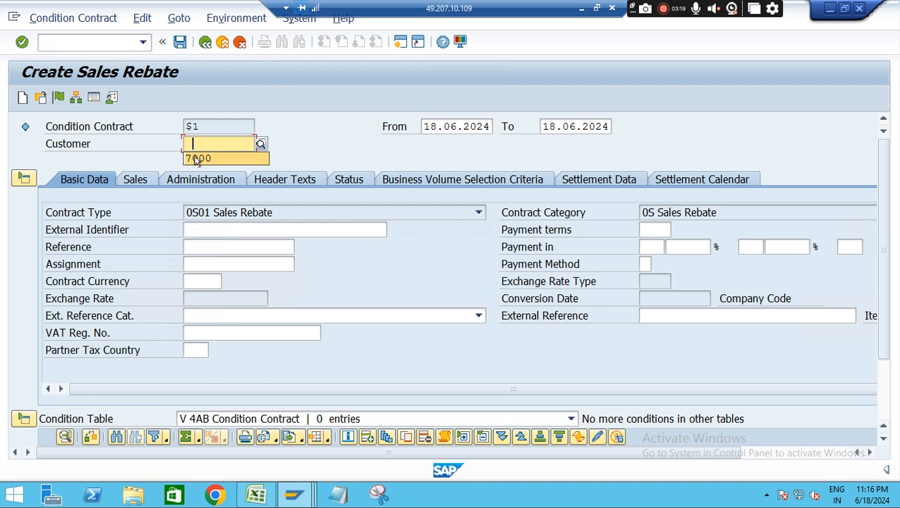
click(199, 159)
key(Return)
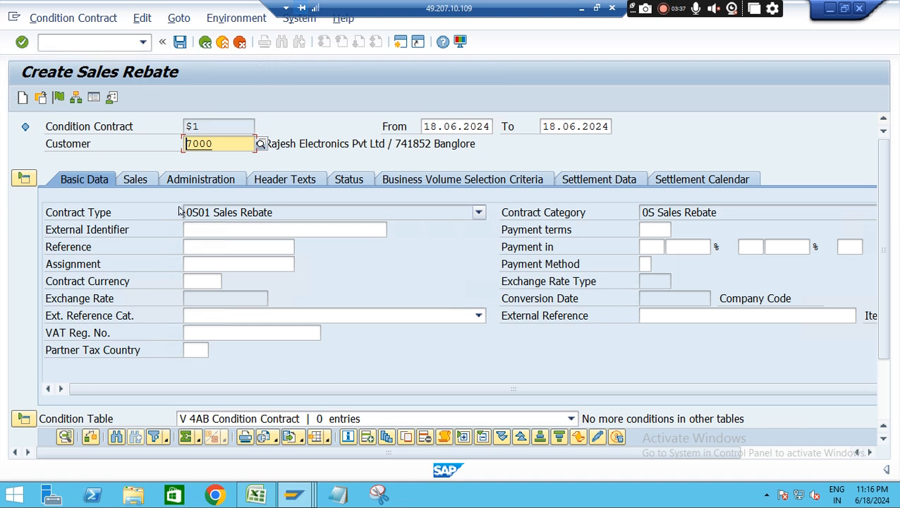
Fill in the contract's sales data with sales organization DE13, distribution channel DW and division DL
click(140, 182)
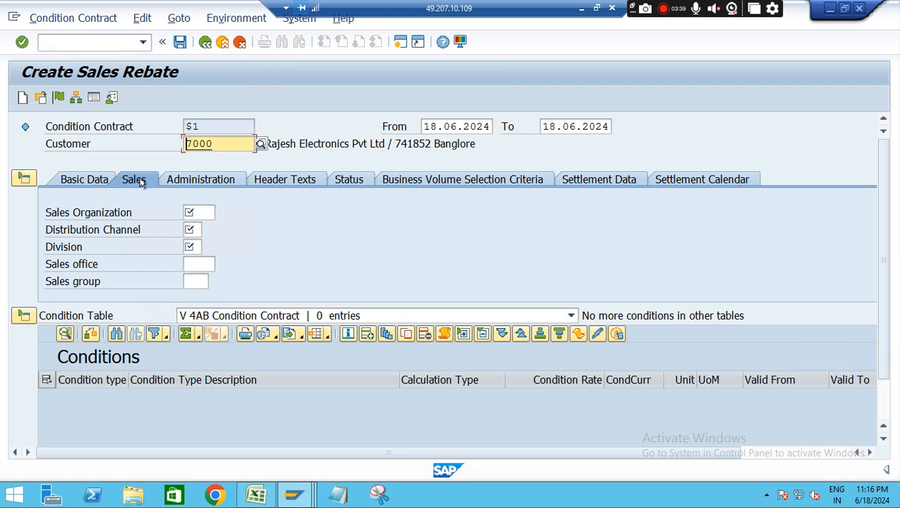
click(202, 212)
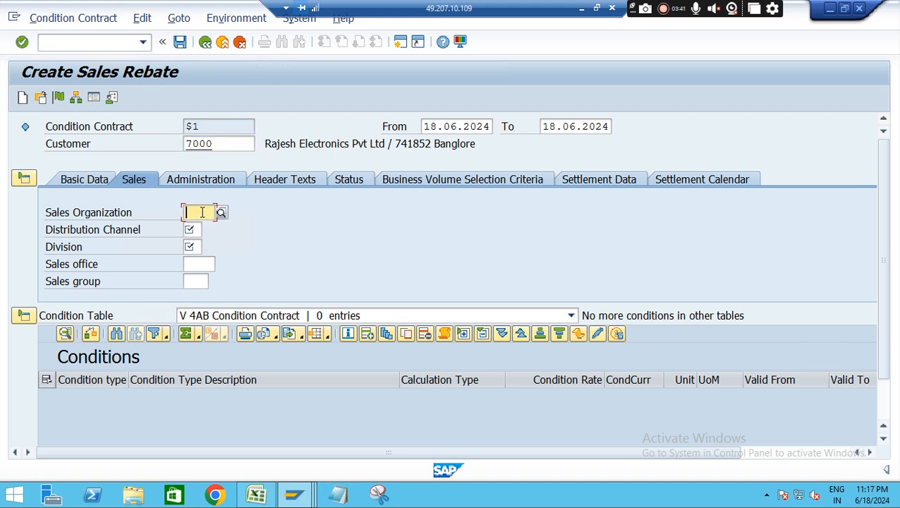
click(205, 228)
click(192, 230)
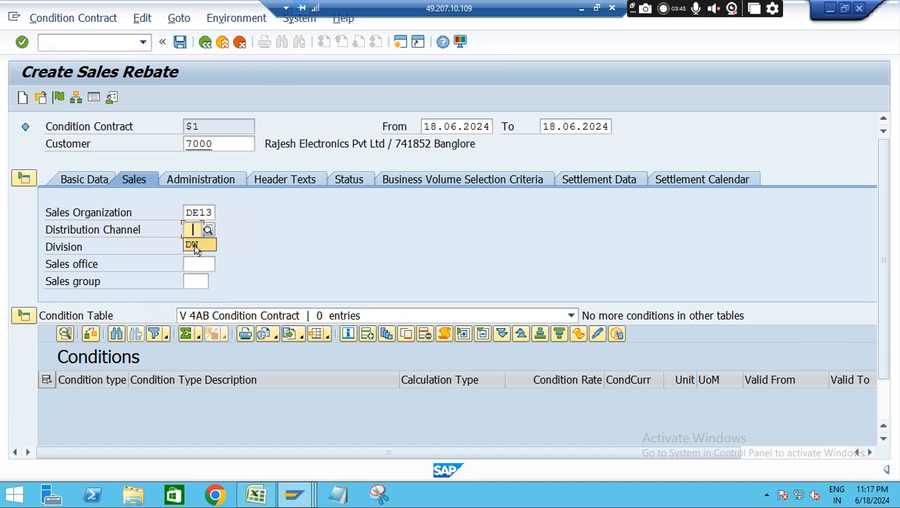
click(195, 245)
click(189, 247)
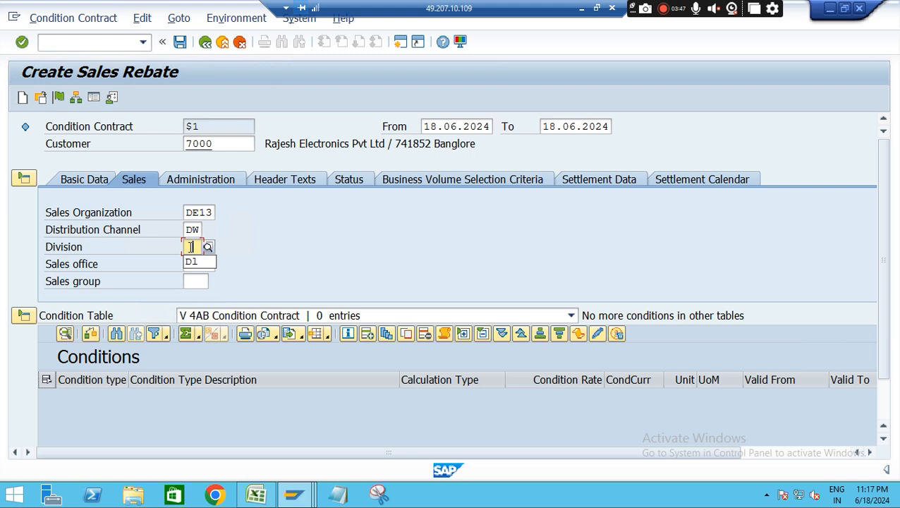
click(195, 264)
key(Return)
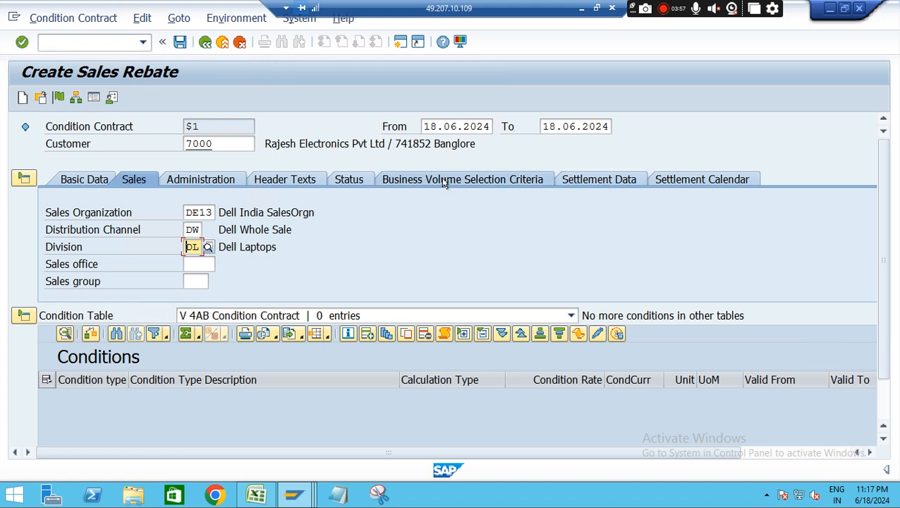
Check the material in the Excel outline and add a business volume selection line in SAP with field combination 0009 Material
click(502, 180)
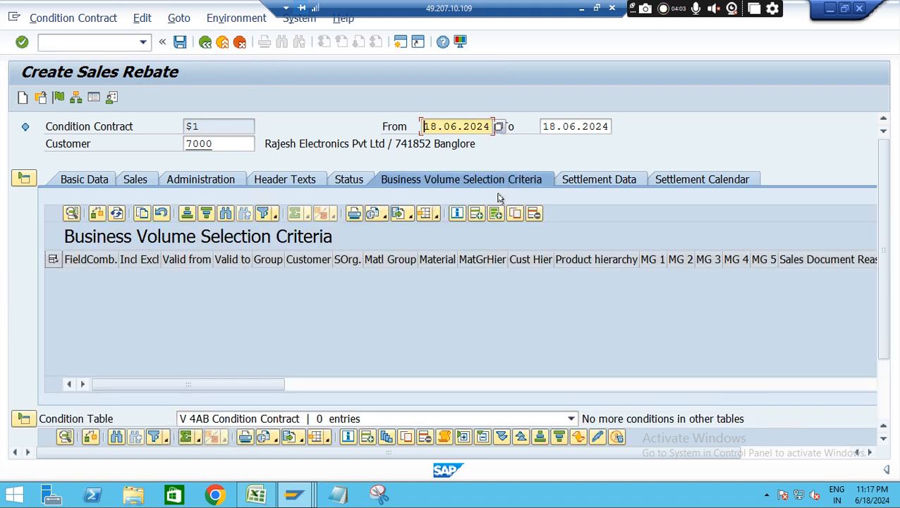
click(255, 494)
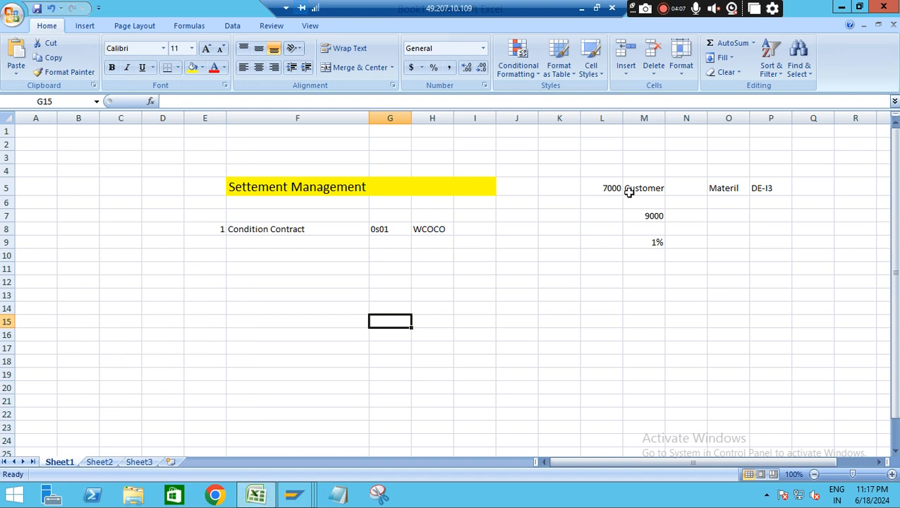
click(726, 188)
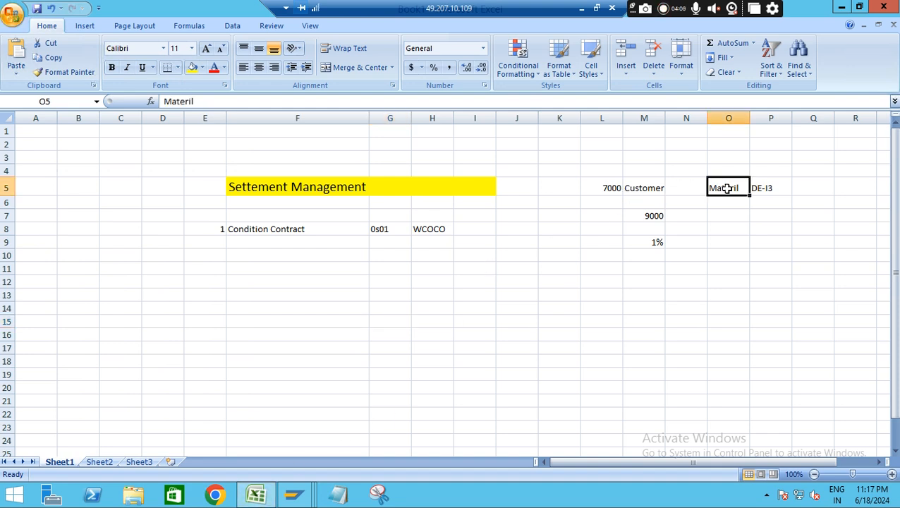
key(alt+Tab)
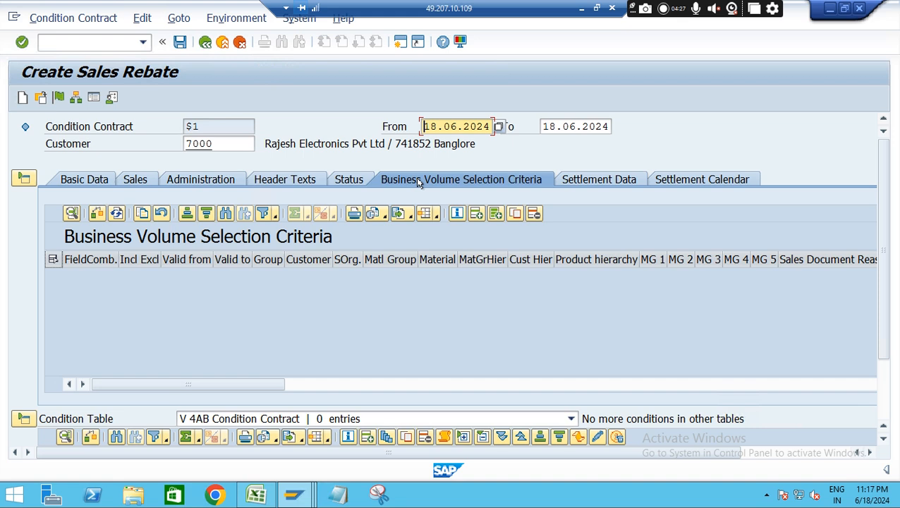
click(476, 214)
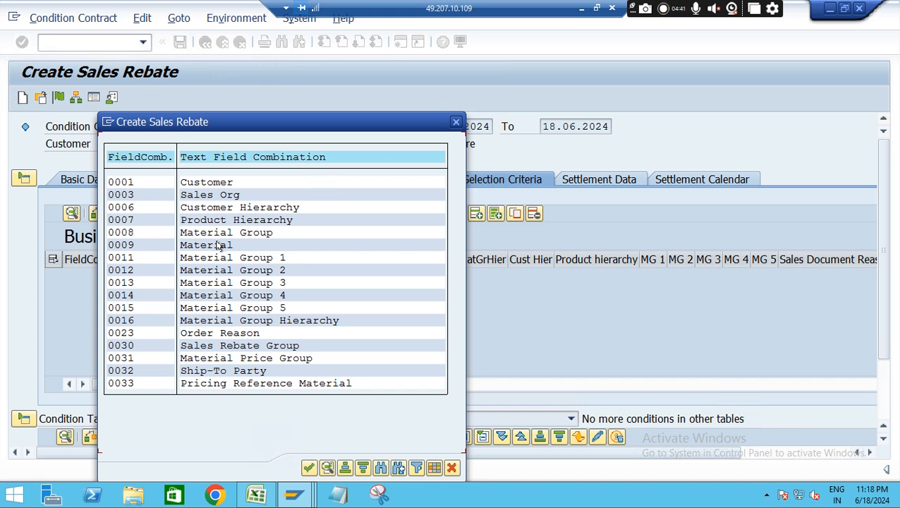
double_click(123, 245)
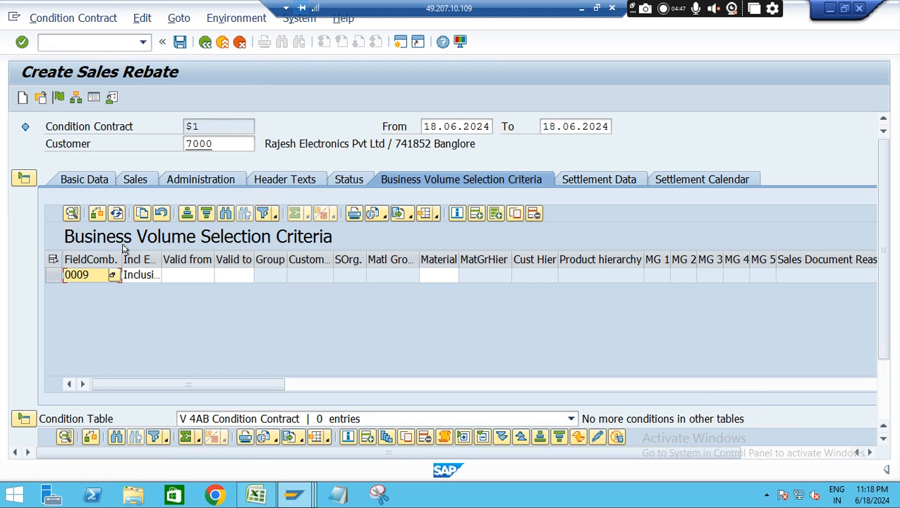
Enter material DE-I3 in the business volume selection line and widen the Material column
click(443, 281)
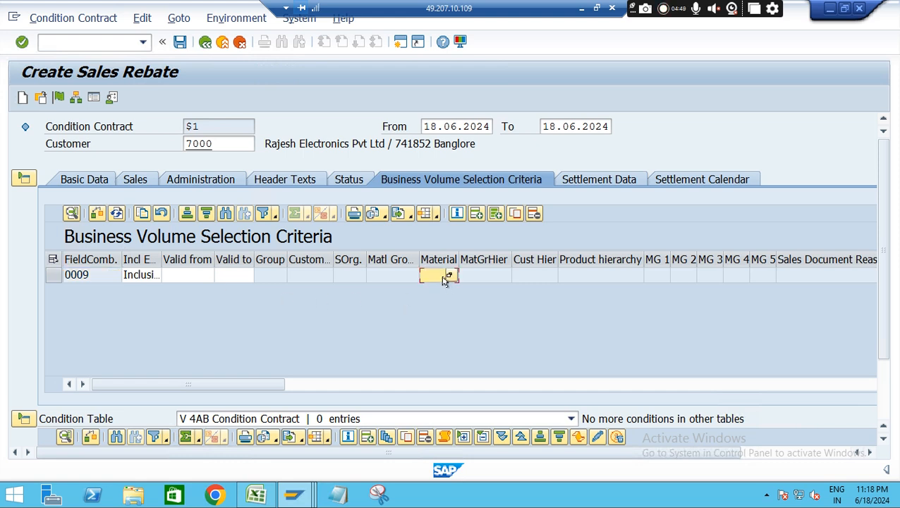
text(de)
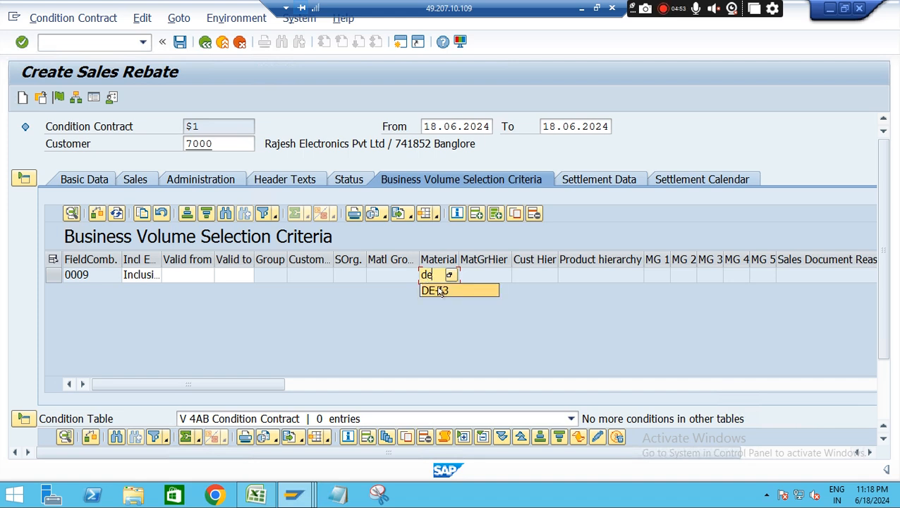
click(440, 291)
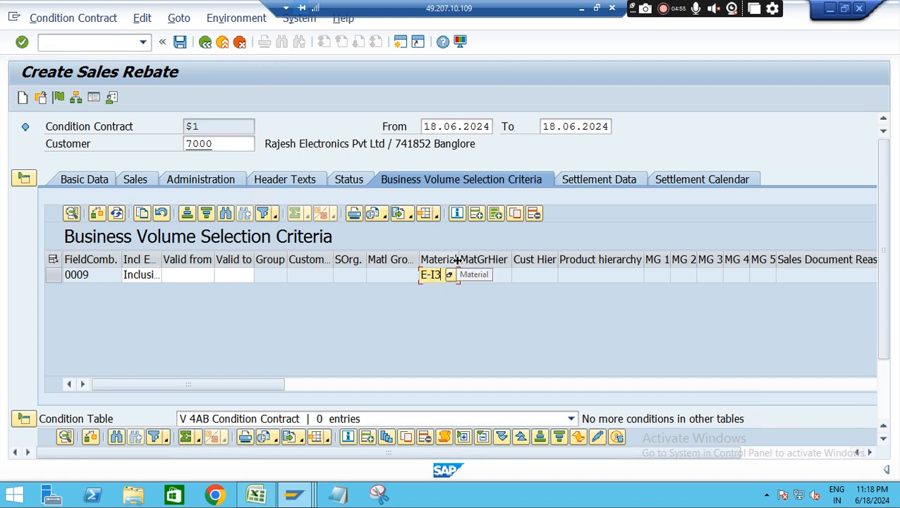
drag(459, 259, 509, 259)
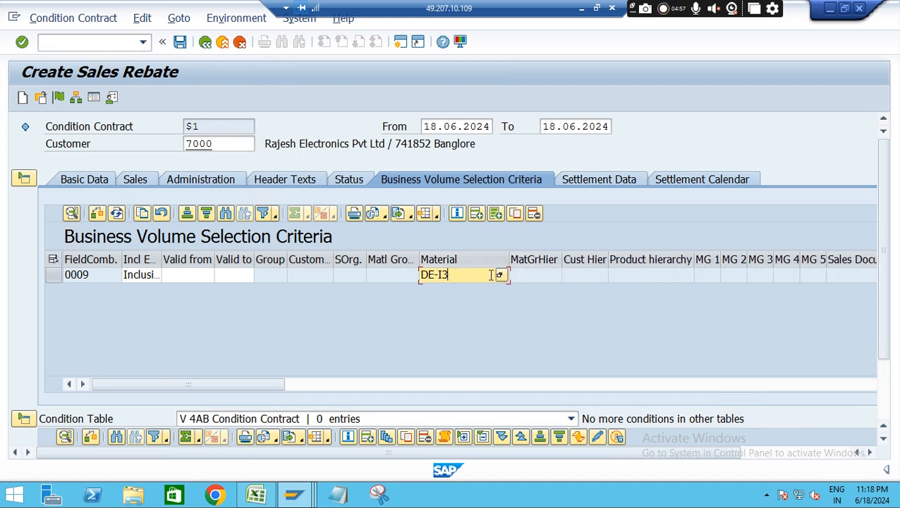
Look up material DE-I3 with the material search help and select it for the business volume selection line
click(499, 275)
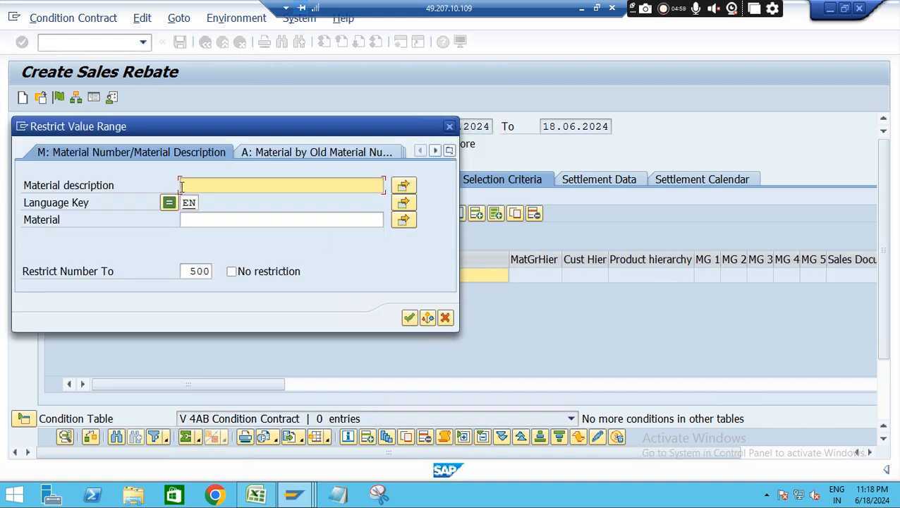
click(215, 219)
text(de)
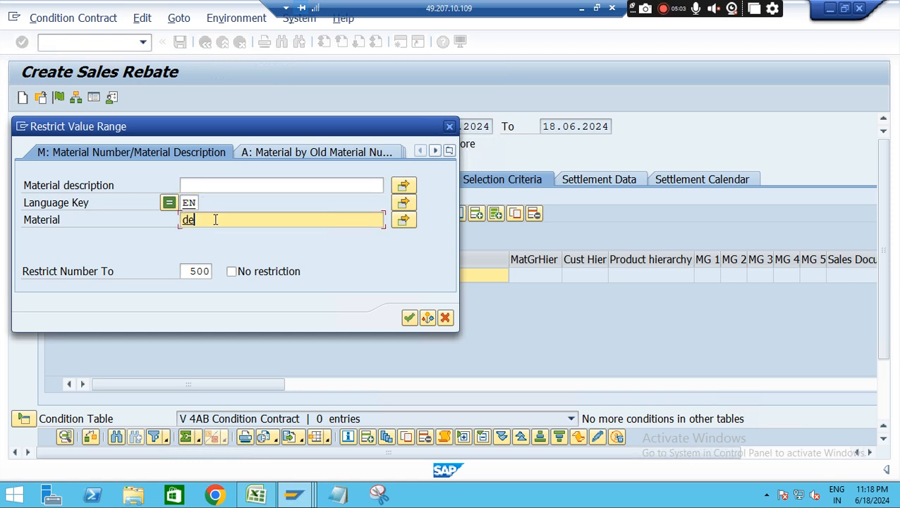
text(-l)
key(BackSpace)
key(BackSpace)
key(BackSpace)
key(BackSpace)
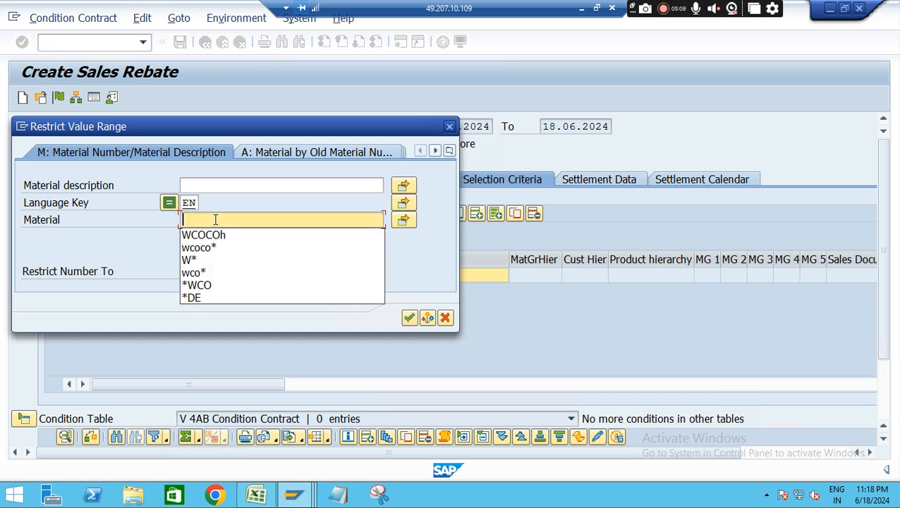
drag(391, 134, 499, 320)
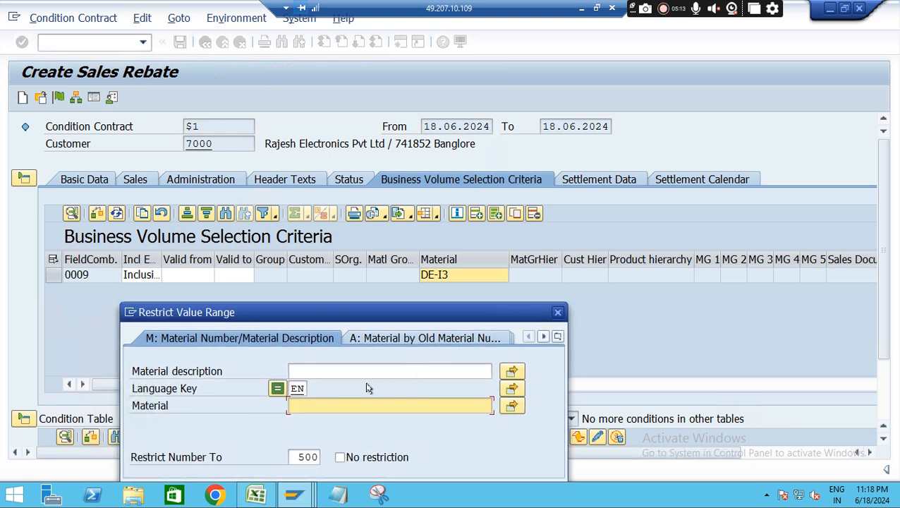
click(345, 407)
text(DE-I3)
key(Return)
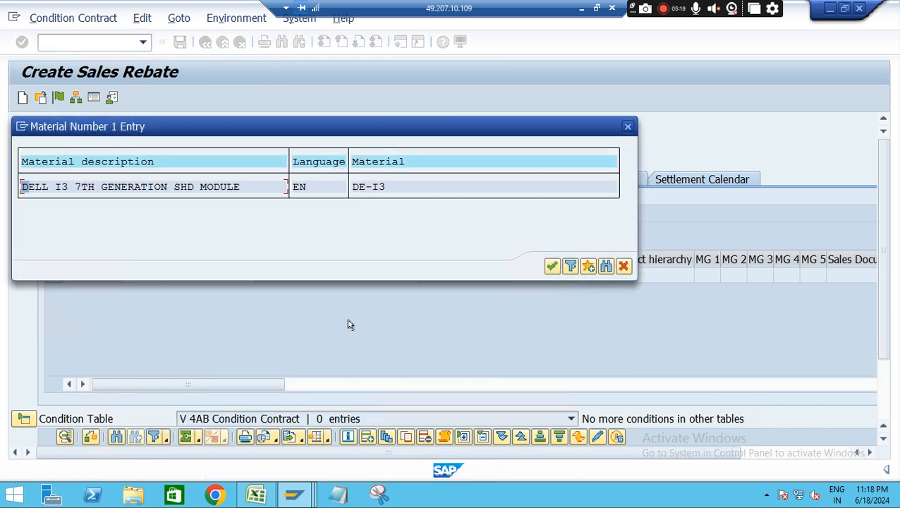
double_click(360, 189)
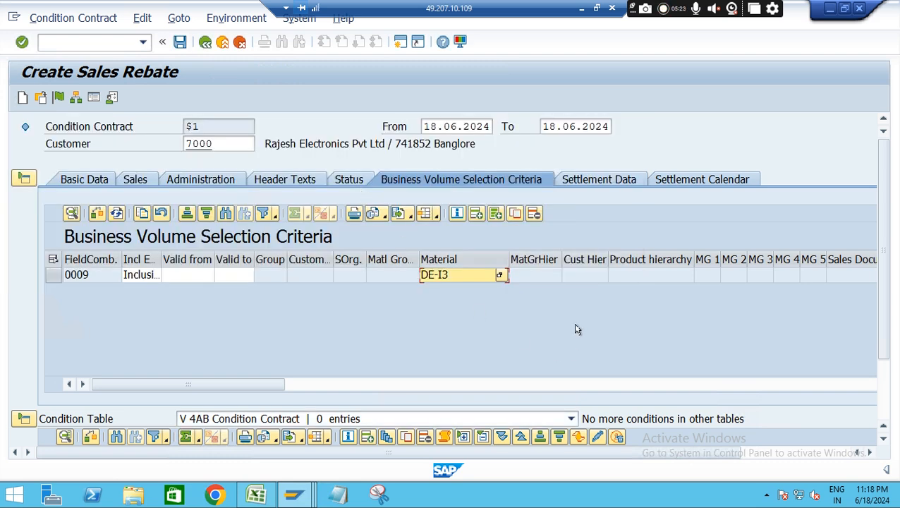
Add a Final Settlement date of 18.06.2024 to the contract's settlement calendar
click(696, 180)
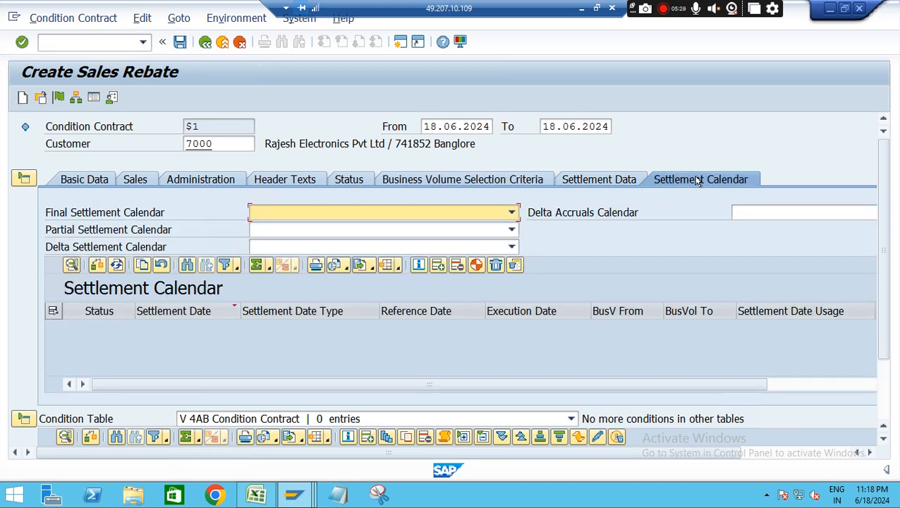
click(438, 266)
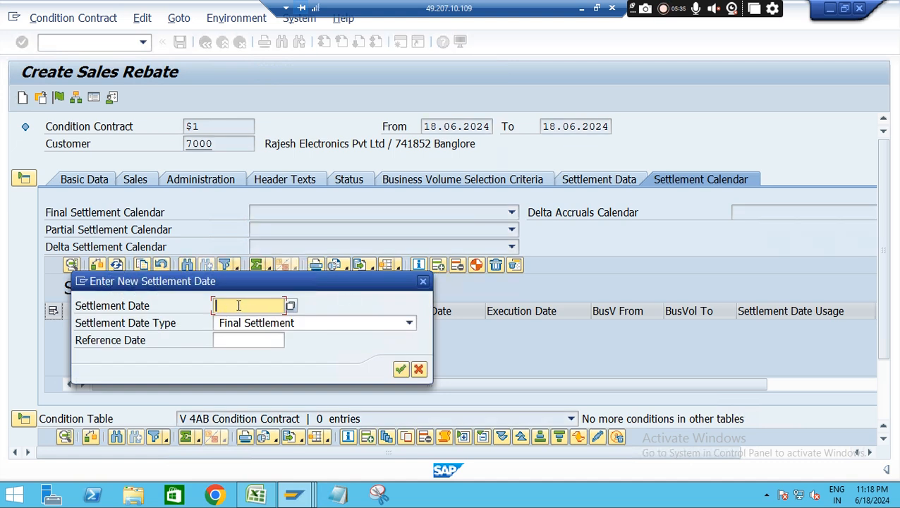
click(239, 306)
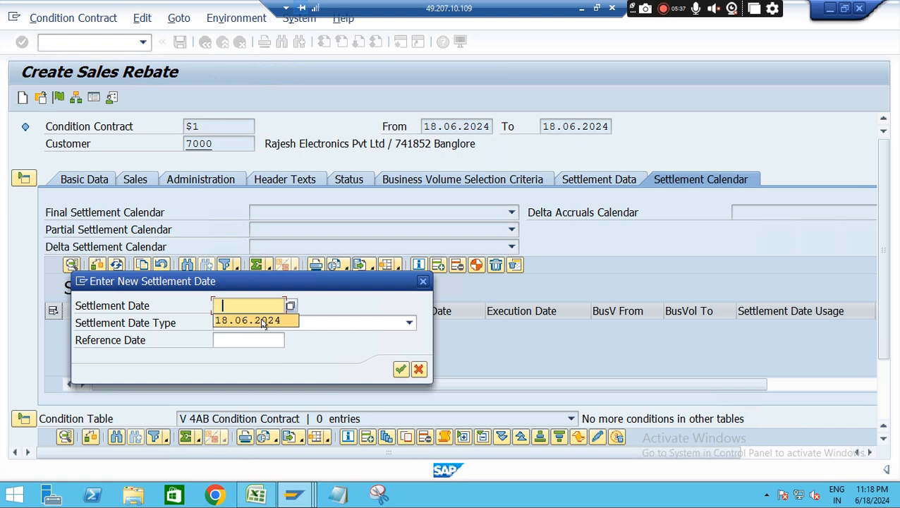
click(262, 322)
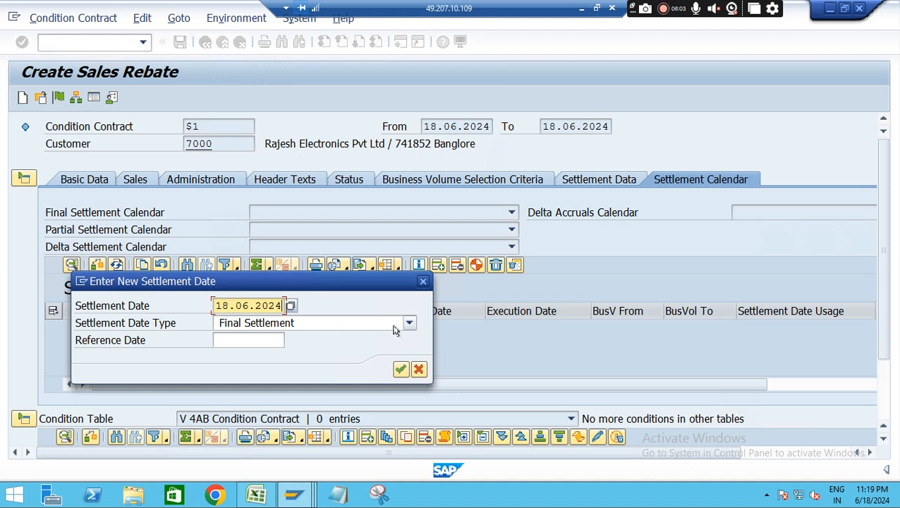
click(350, 320)
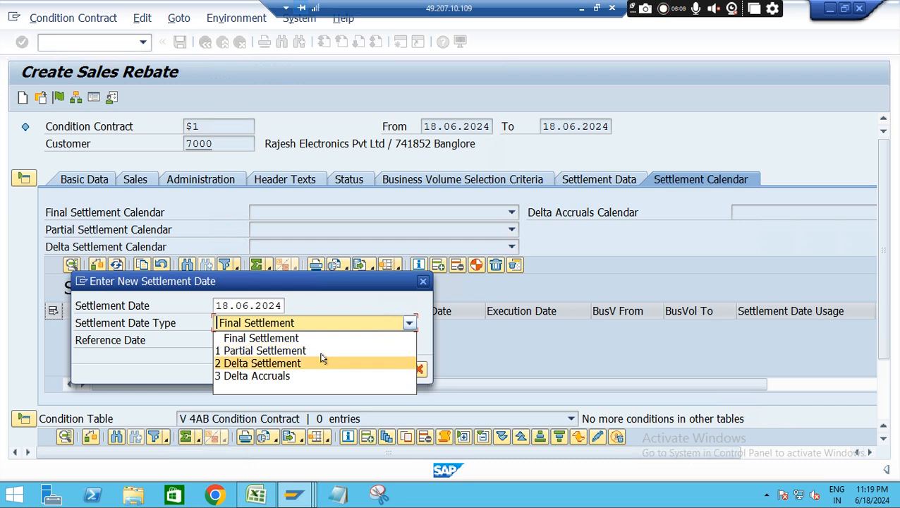
click(484, 345)
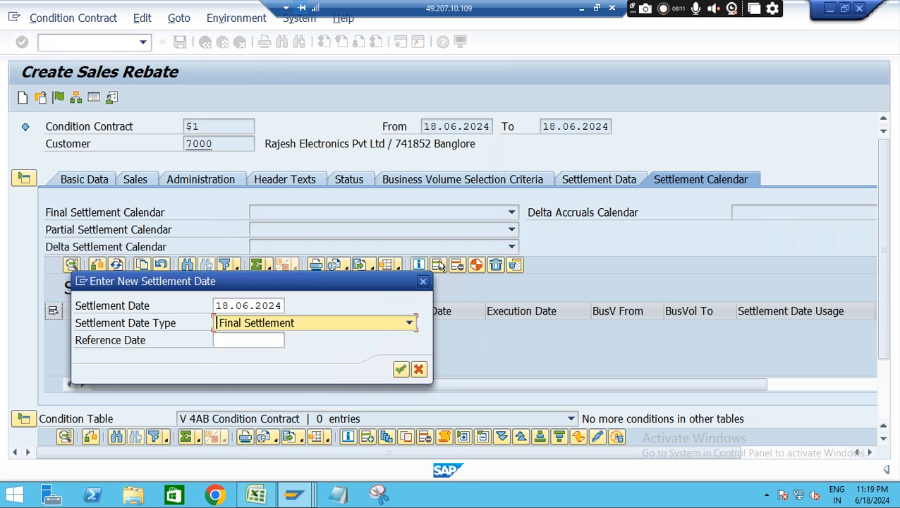
click(399, 369)
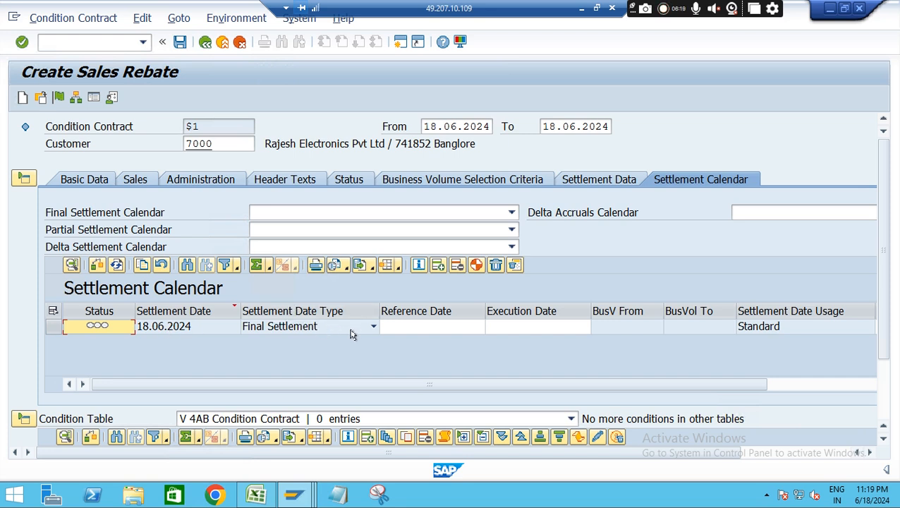
Collapse the document header area and add a REA1 condition with calculation type Percentage and a condition rate of 1
click(27, 182)
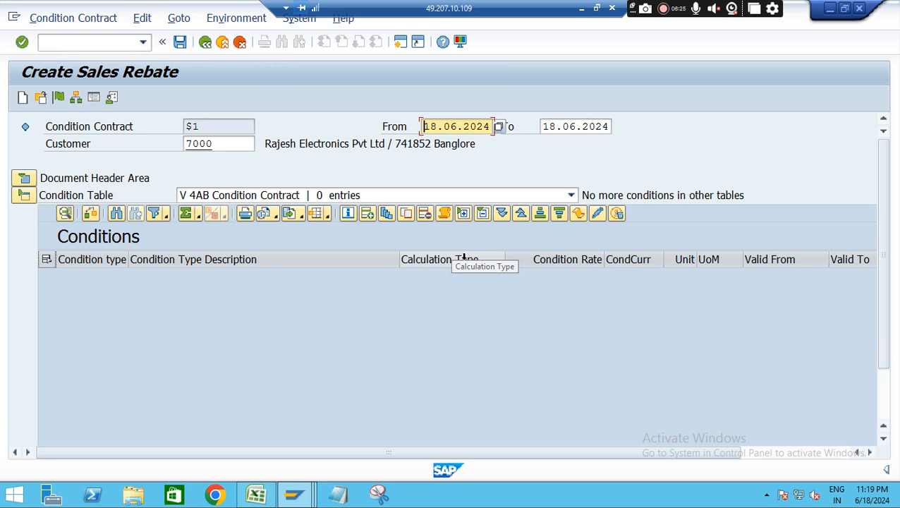
click(367, 215)
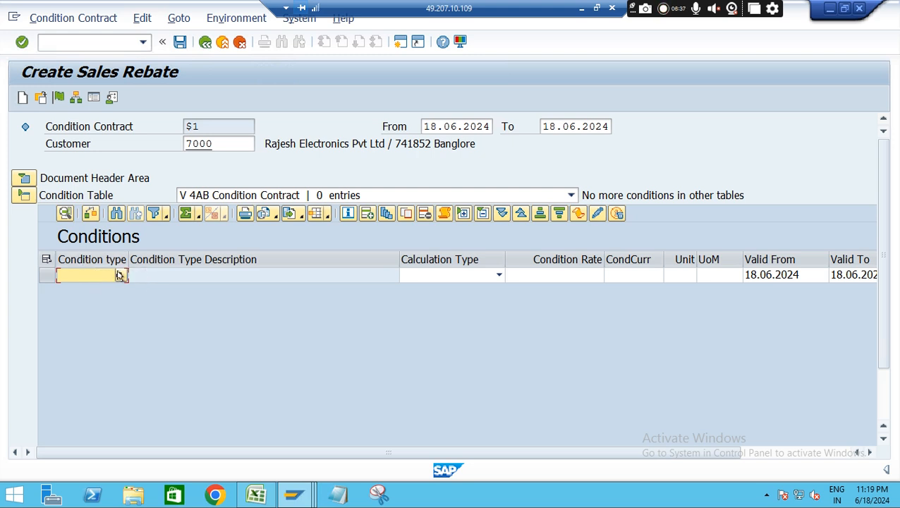
click(119, 275)
click(492, 276)
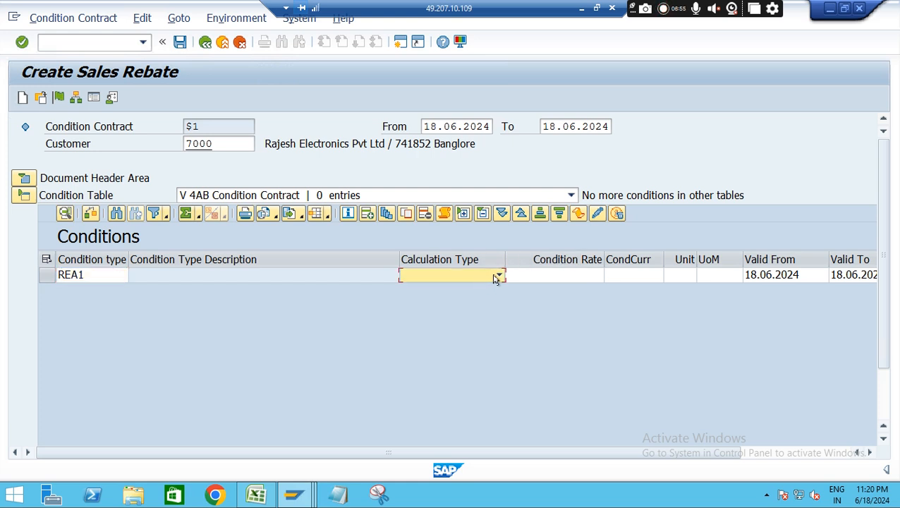
click(498, 275)
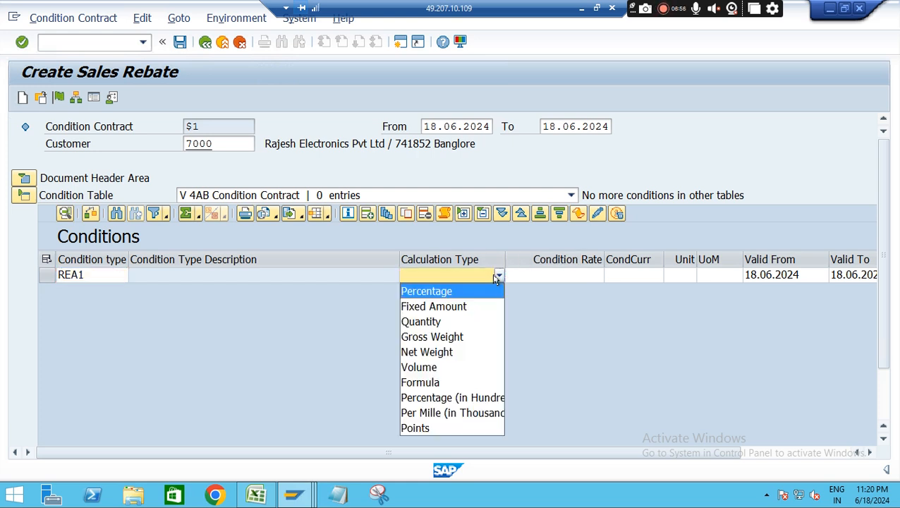
click(434, 295)
click(566, 275)
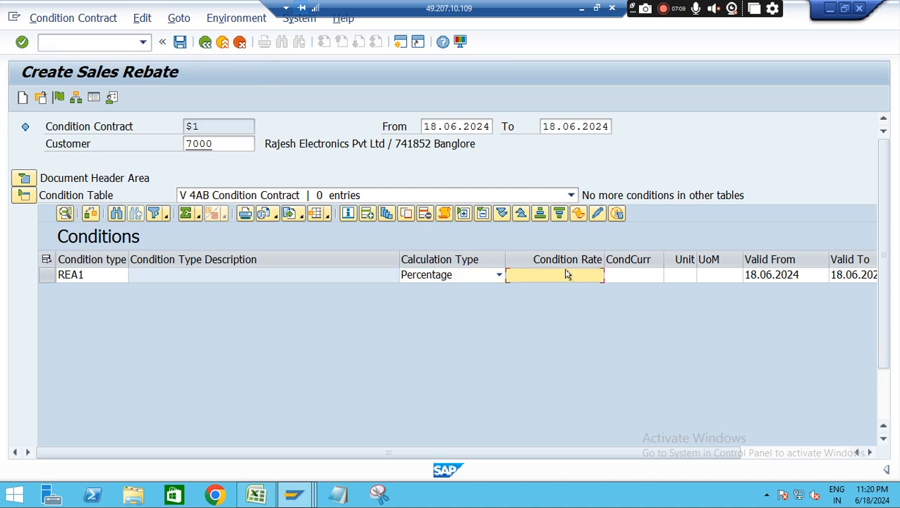
text(1)
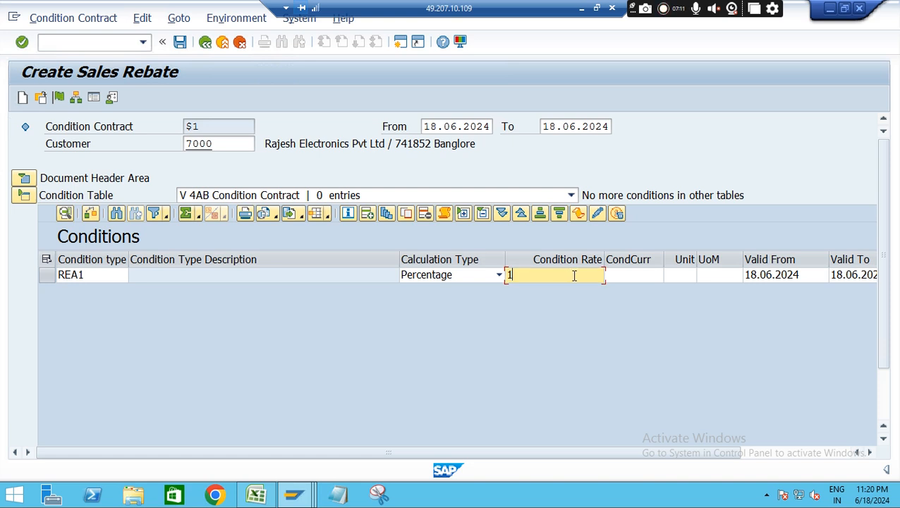
key(Return)
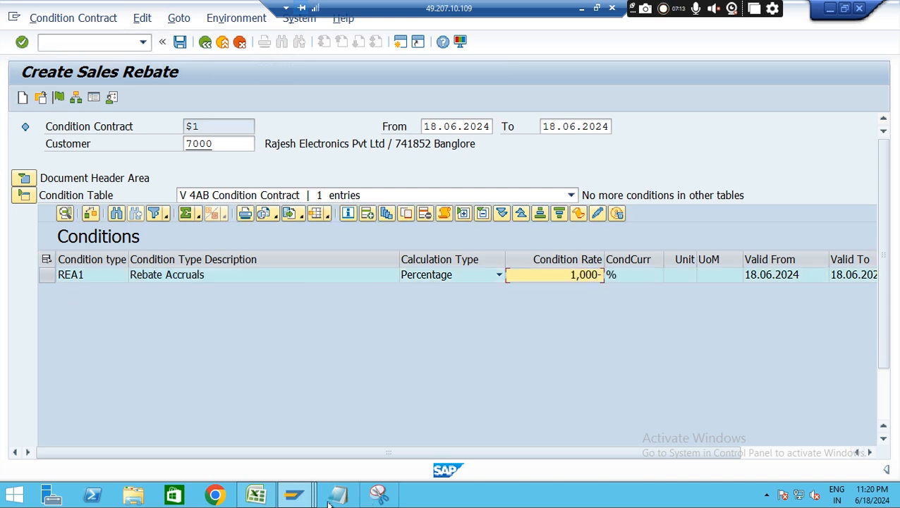
Check the amount in cell M7 of the Excel outline and return to SAP
click(257, 494)
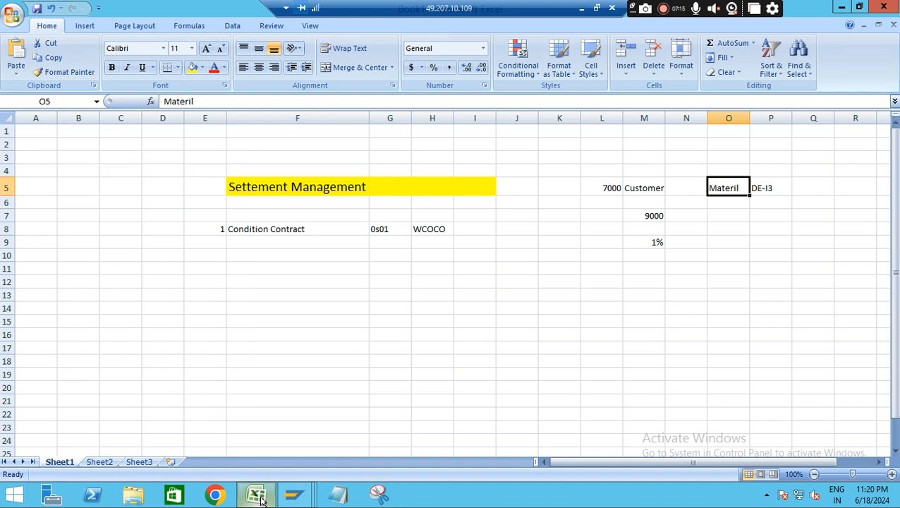
click(656, 217)
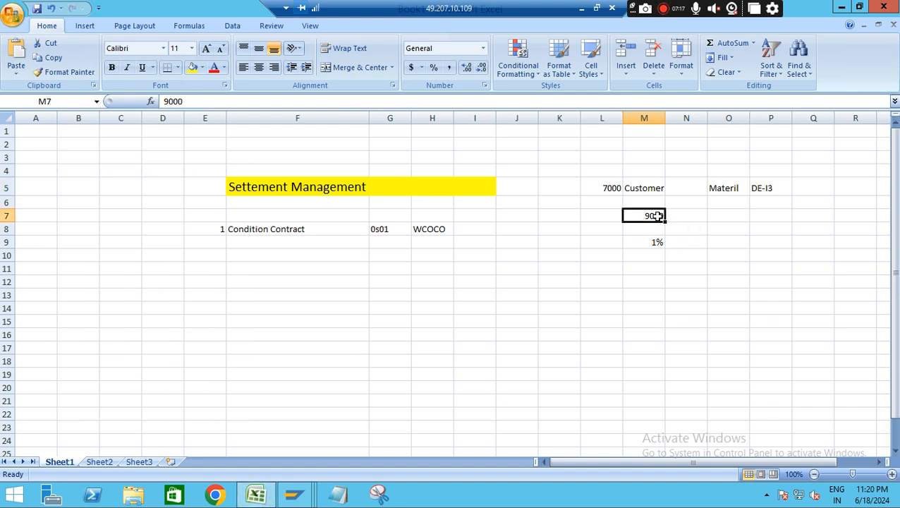
key(alt+Tab)
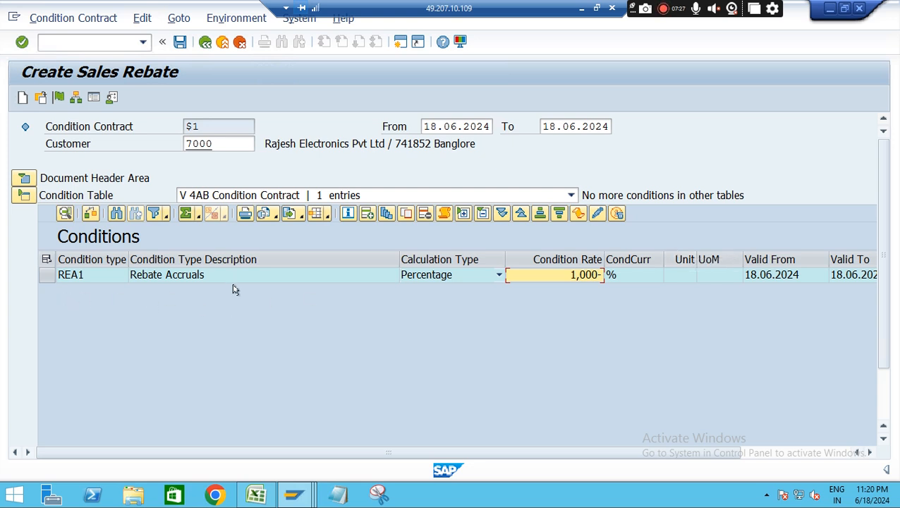
Add a second condition of type RES1 Rebate with calculation type Percentage
click(365, 214)
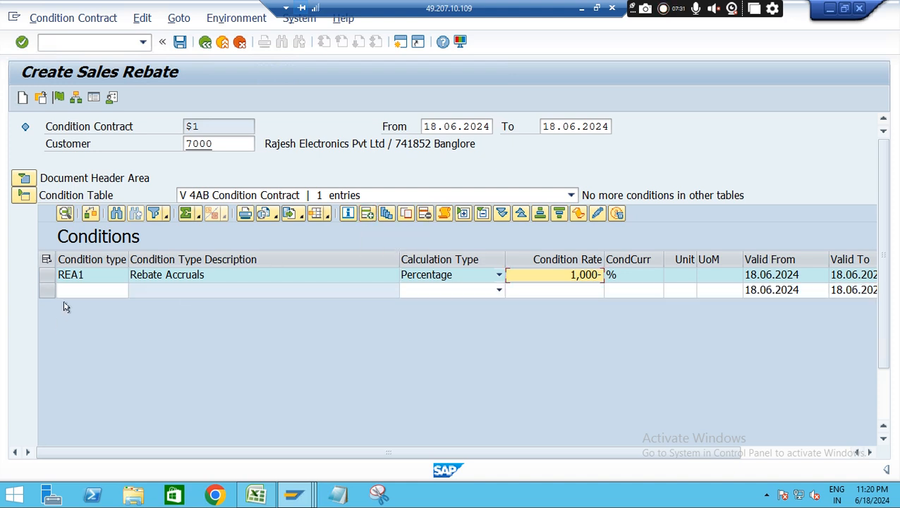
click(78, 292)
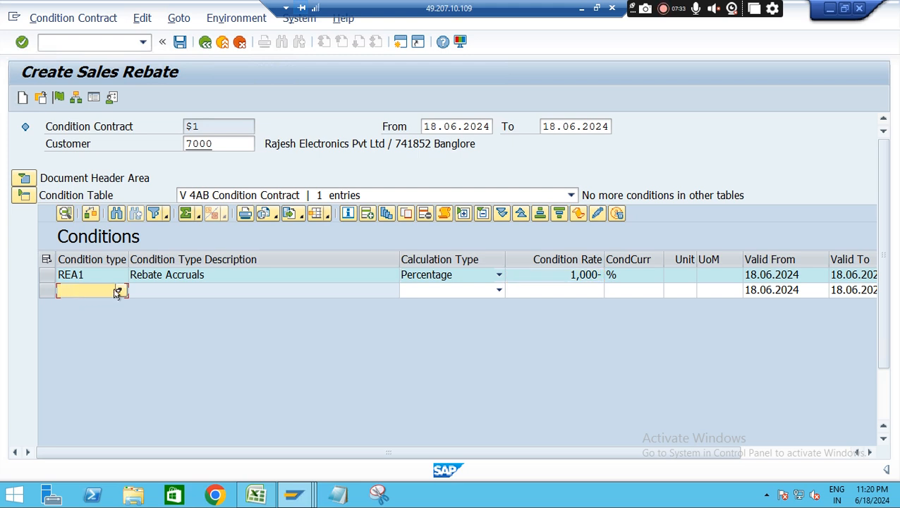
click(118, 291)
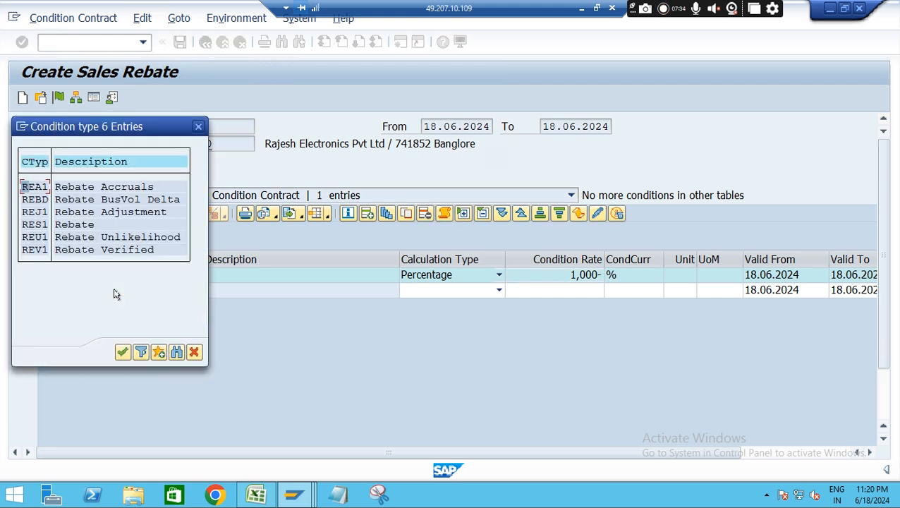
double_click(33, 225)
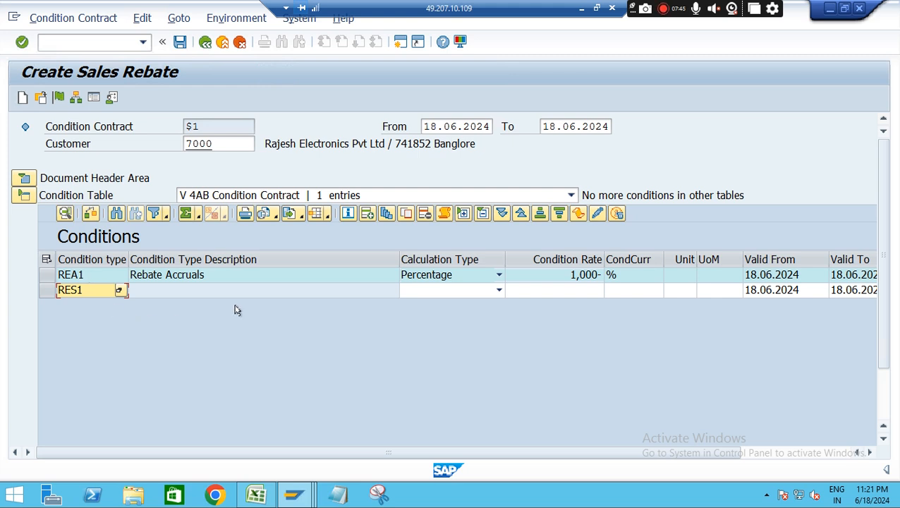
click(478, 294)
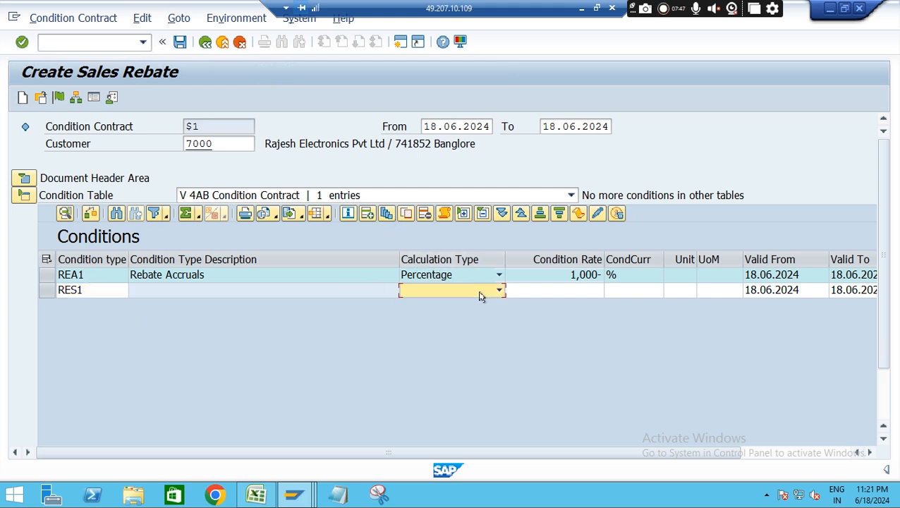
click(497, 290)
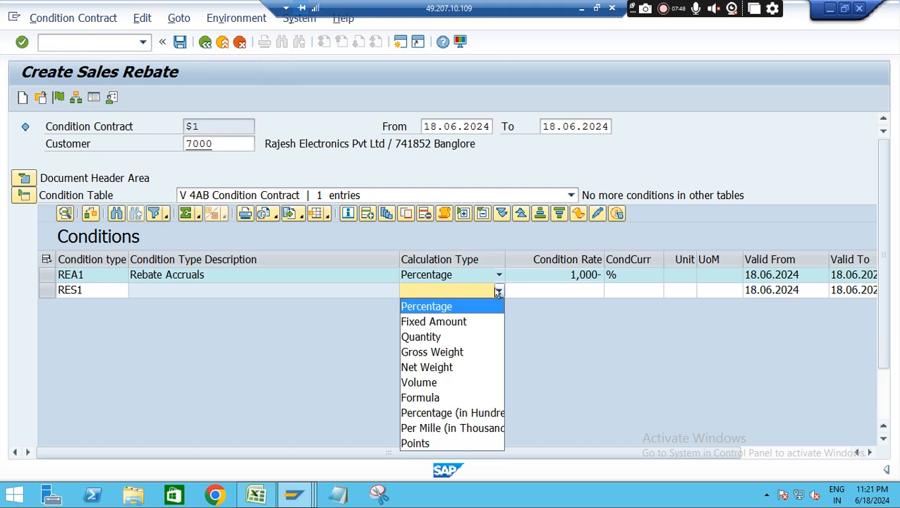
click(442, 307)
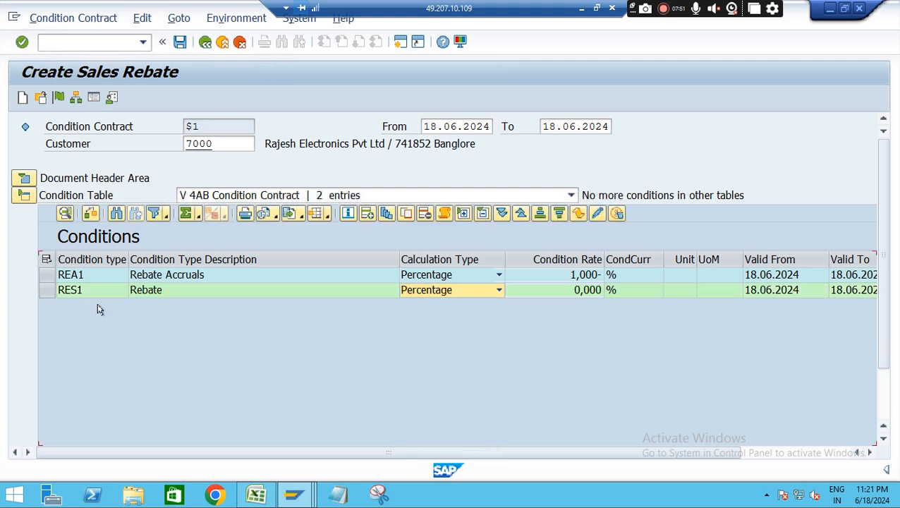
Add a scale line to the RES1 condition and set its condition rate to 1 percent
click(48, 289)
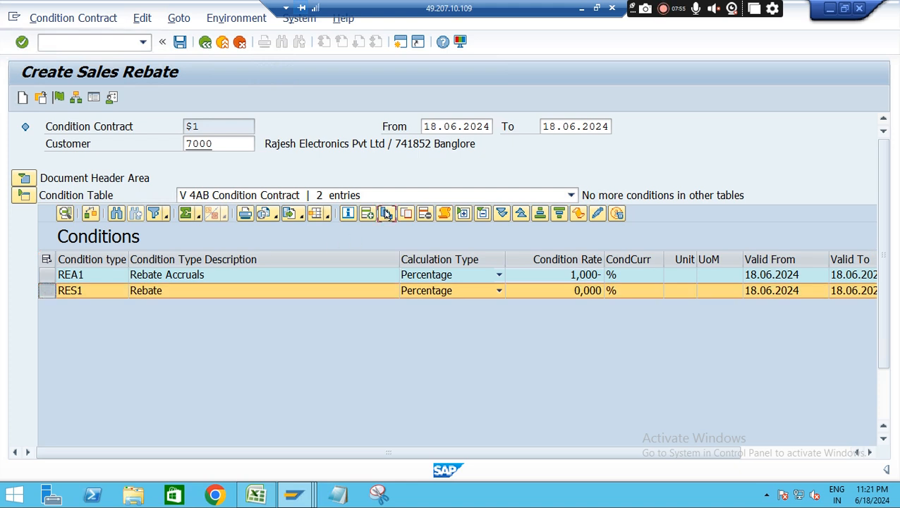
click(387, 214)
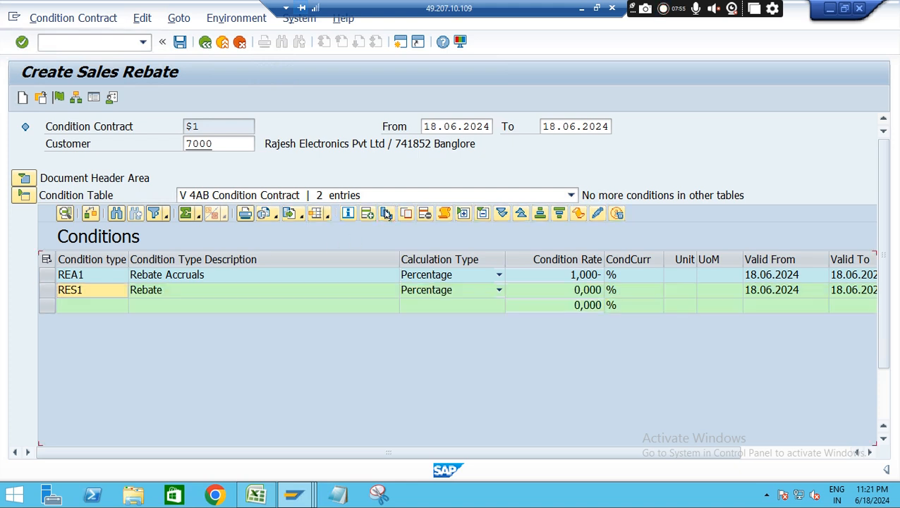
click(490, 310)
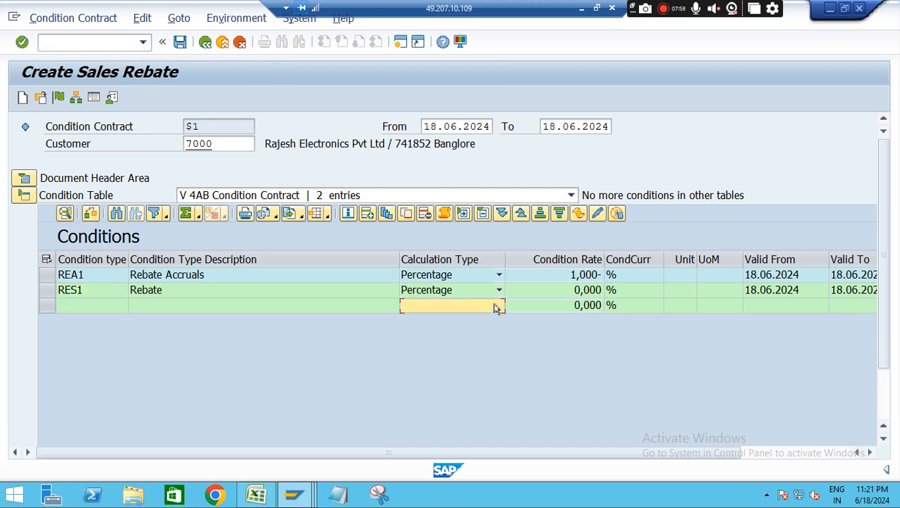
click(580, 306)
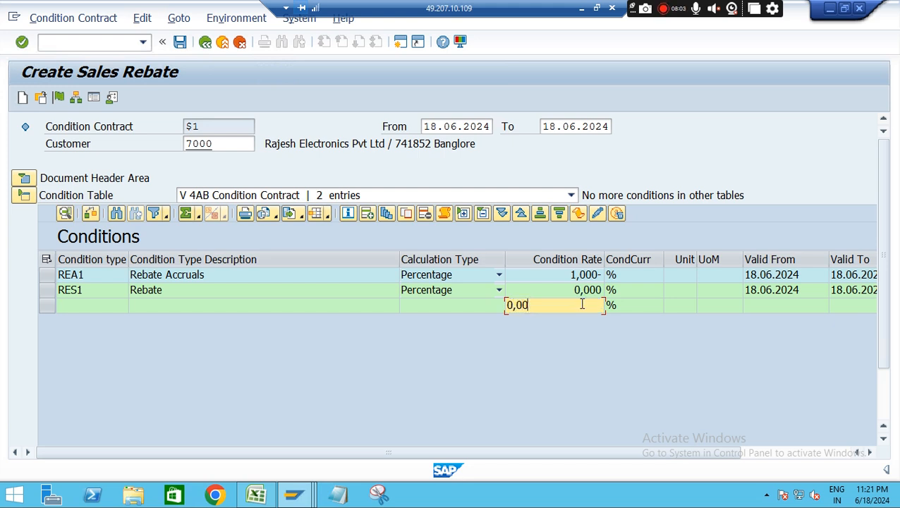
key(BackSpace)
key(BackSpace)
key(BackSpace)
key(BackSpace)
text(1)
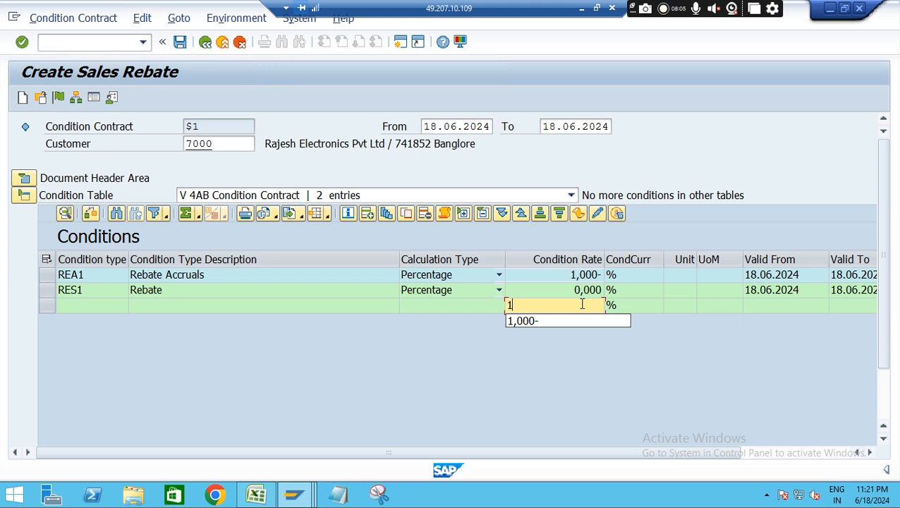
key(Return)
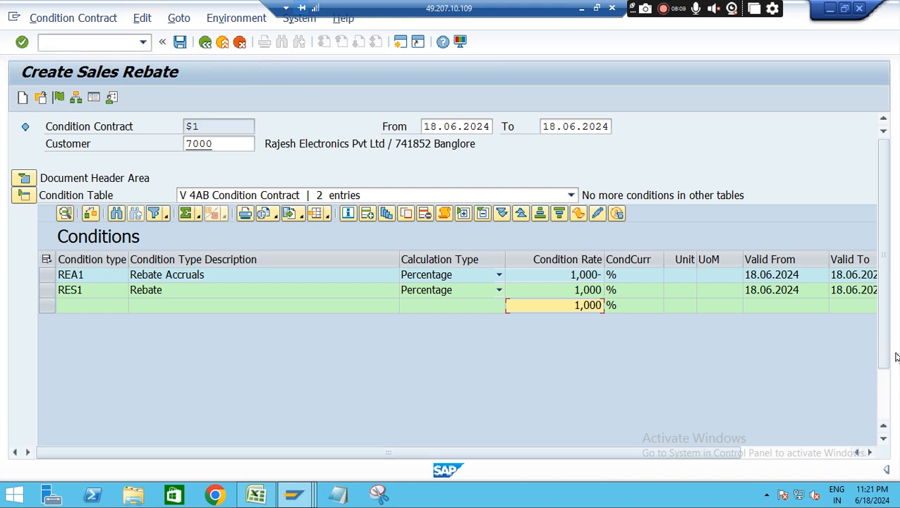
Set the scale value of the RES1 rebate condition's scale line to 9000 with unit INR
drag(884, 330, 885, 409)
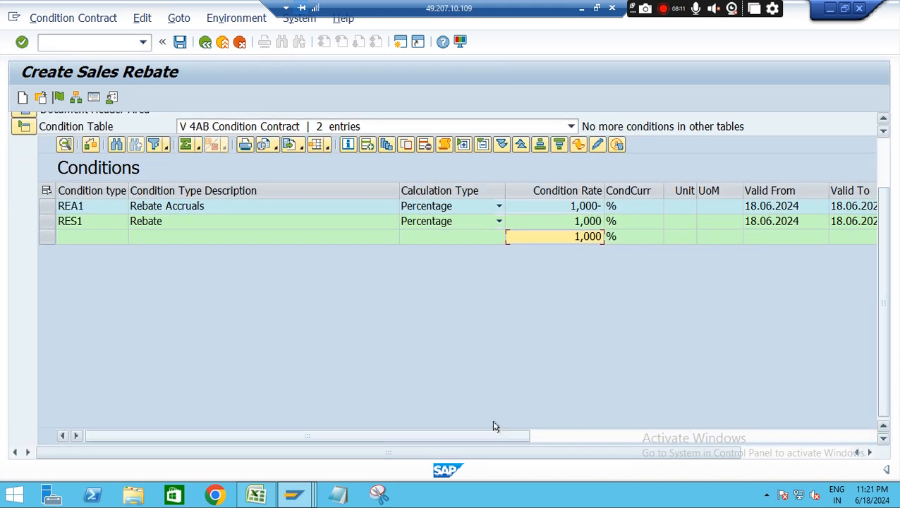
drag(492, 435, 616, 435)
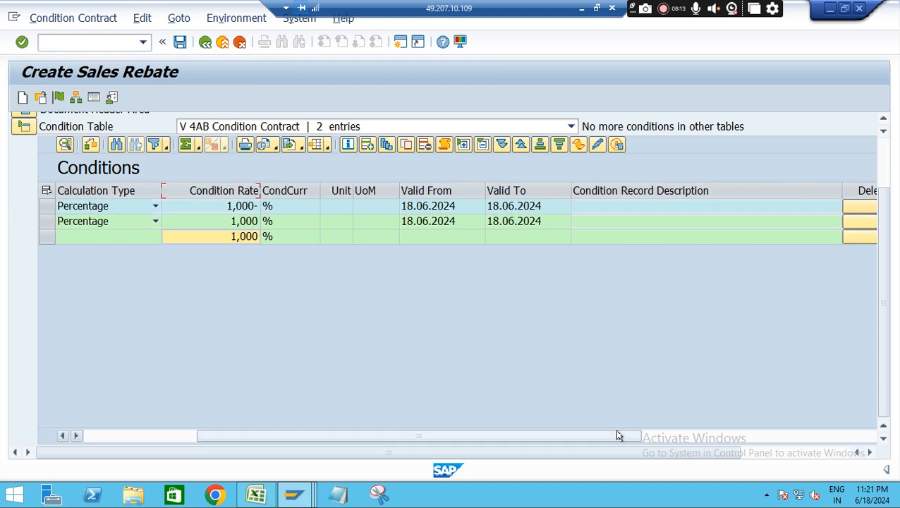
drag(692, 441, 738, 439)
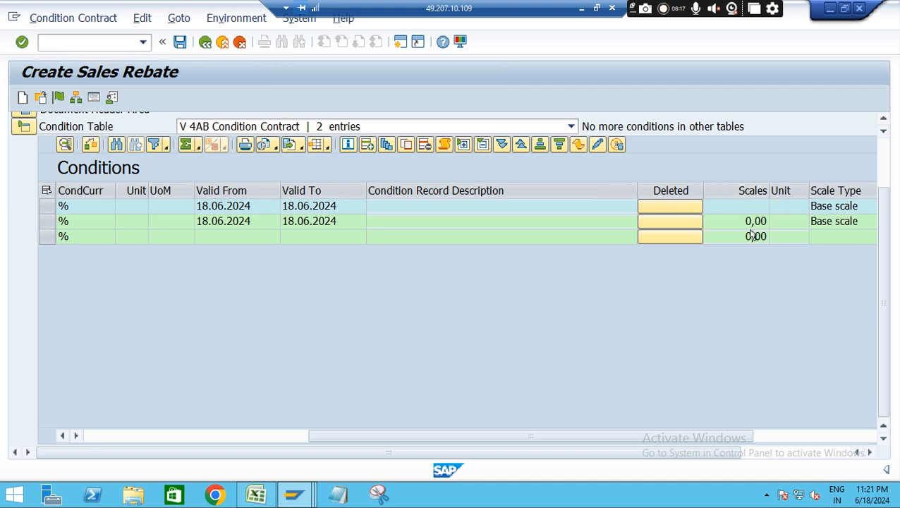
click(753, 237)
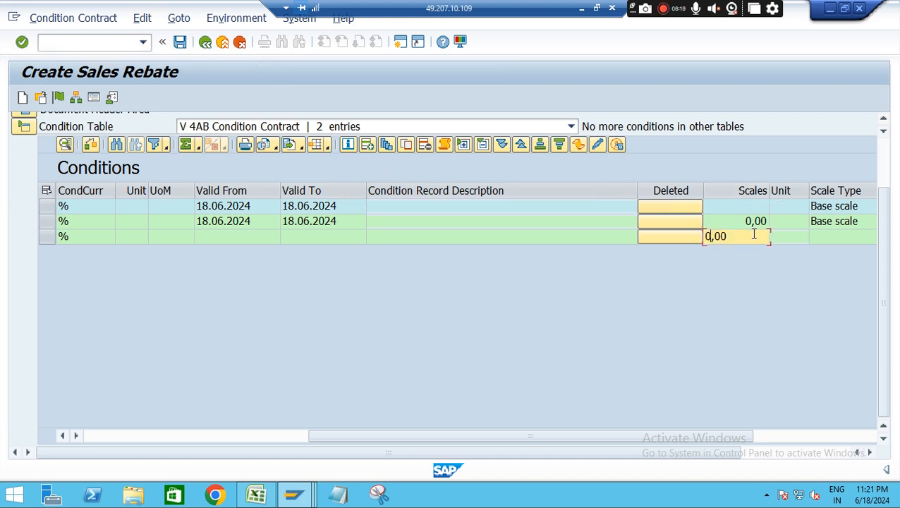
key(BackSpace)
key(BackSpace)
key(BackSpace)
key(BackSpace)
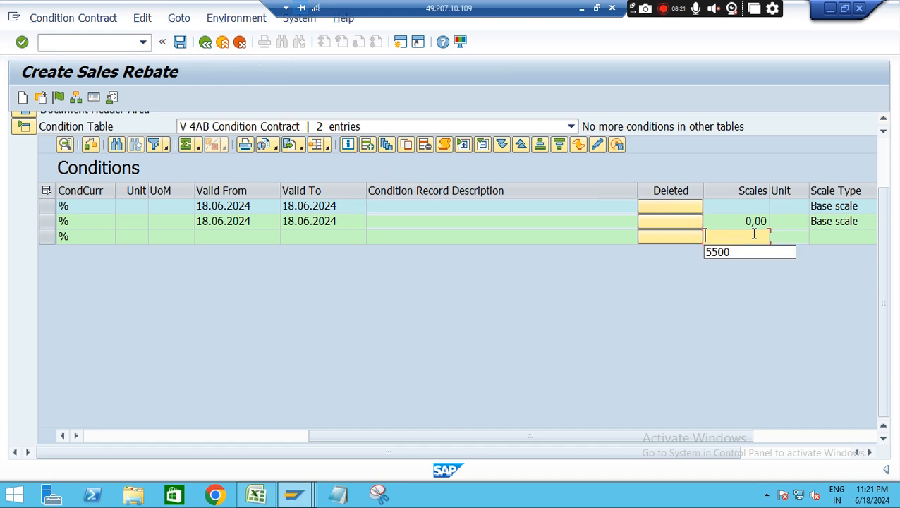
text(9000)
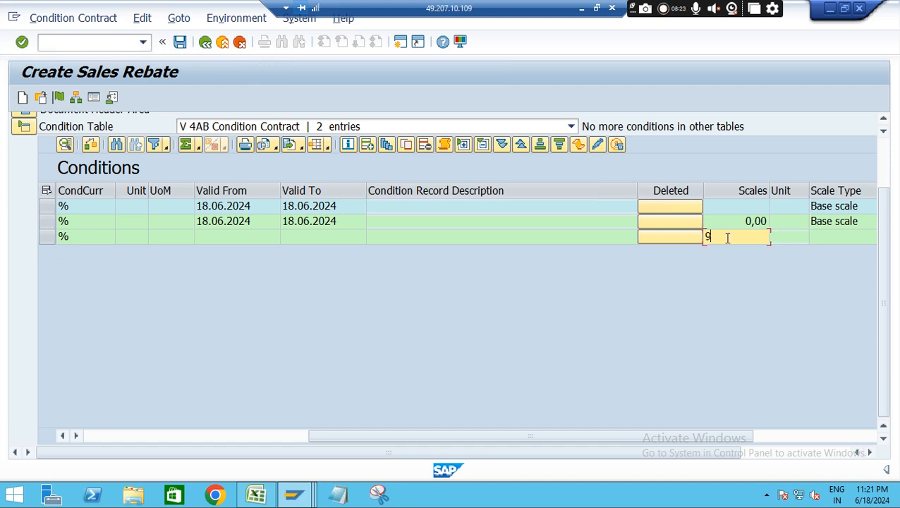
click(778, 238)
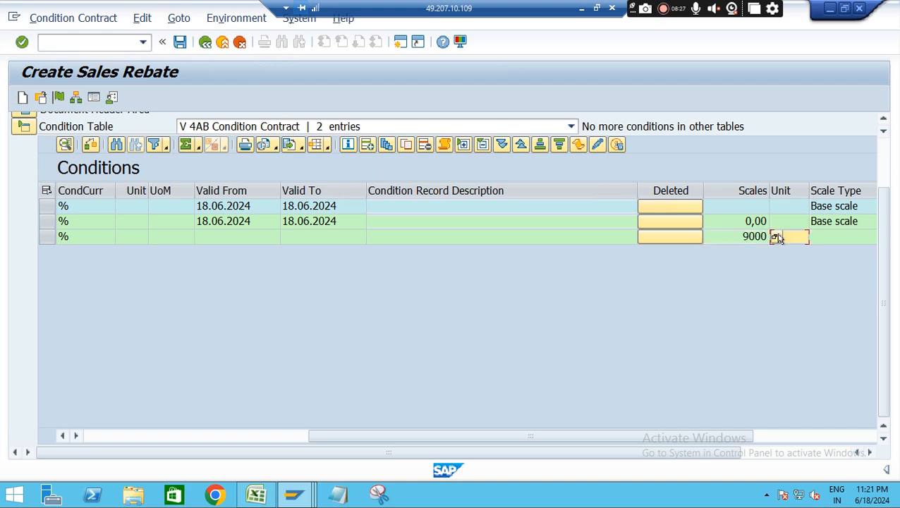
text(IN)
click(783, 251)
key(Return)
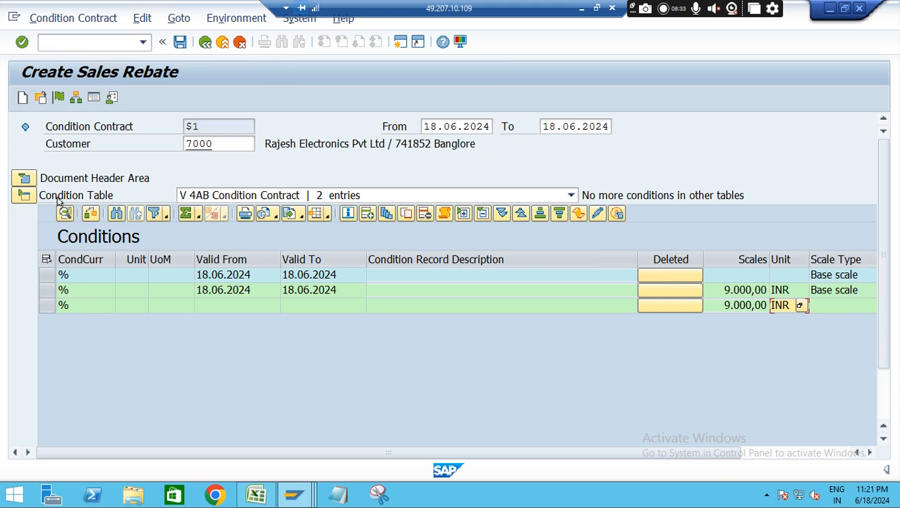
Expand the document header to its status details, release the condition contract and save it
click(24, 180)
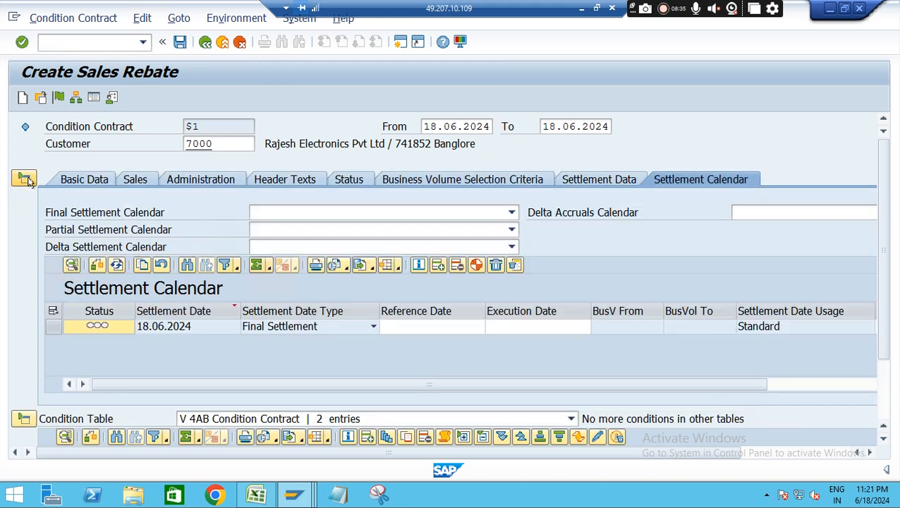
click(348, 179)
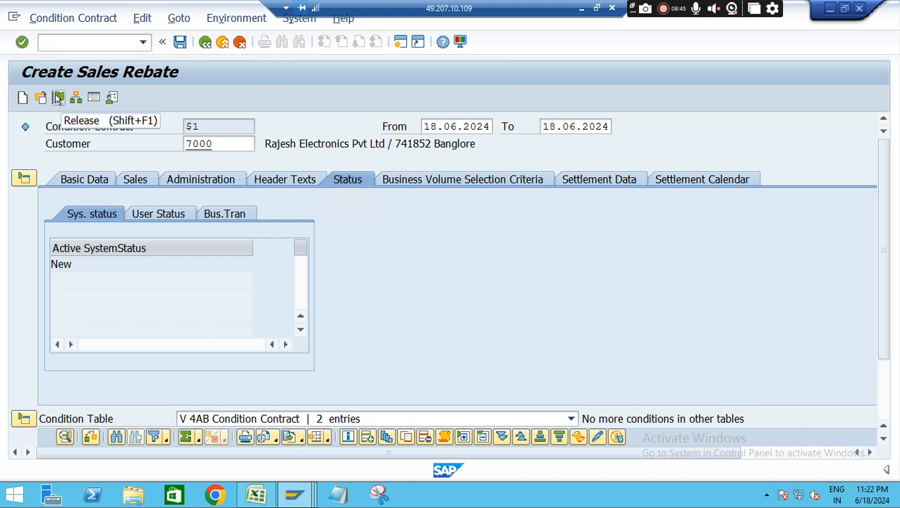
click(58, 98)
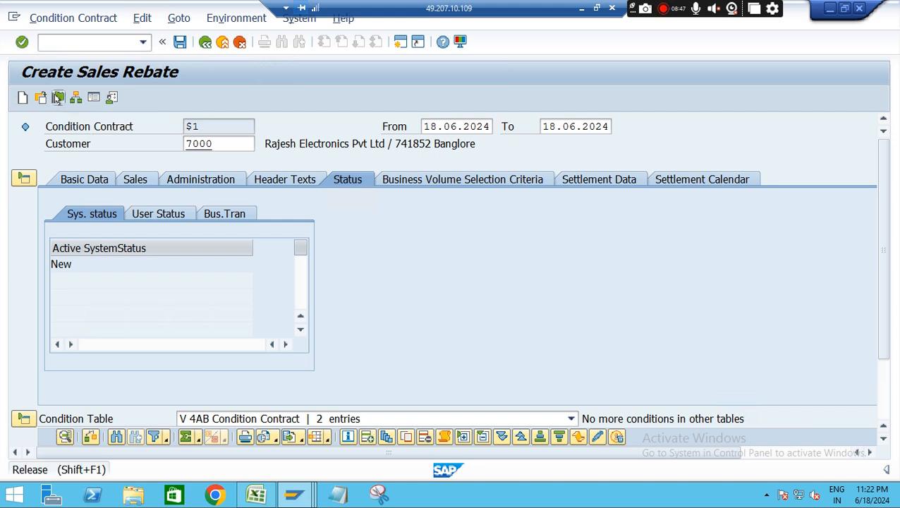
click(180, 44)
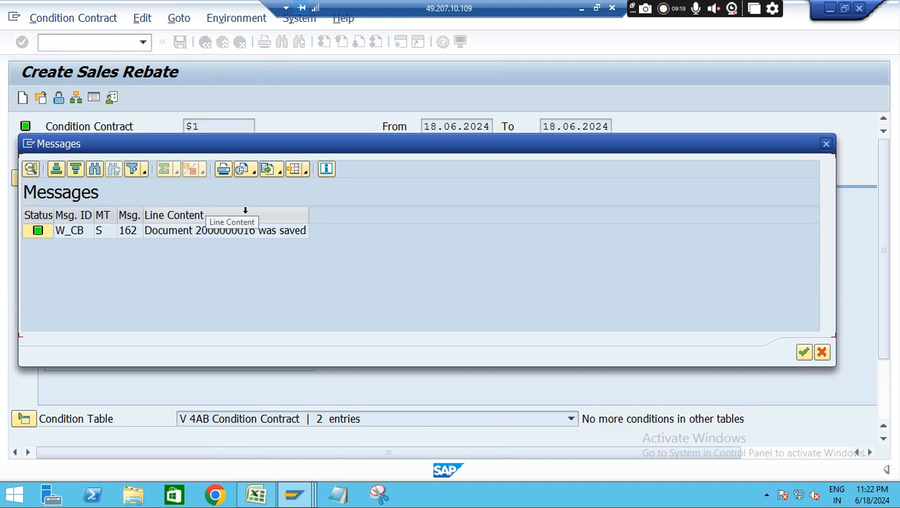
Copy the saved document number from the message details into cell I8 of the Excel outline and widen column I to fit
click(32, 170)
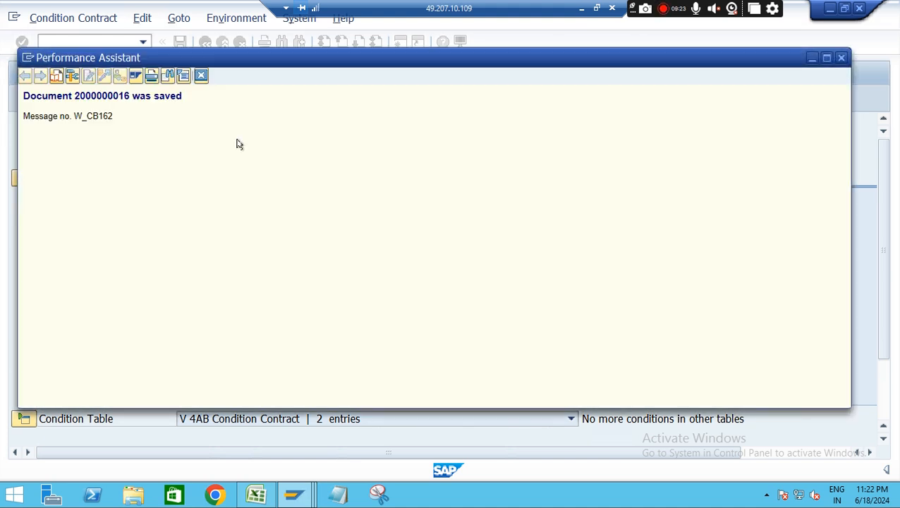
drag(73, 96, 128, 98)
key(ctrl+c)
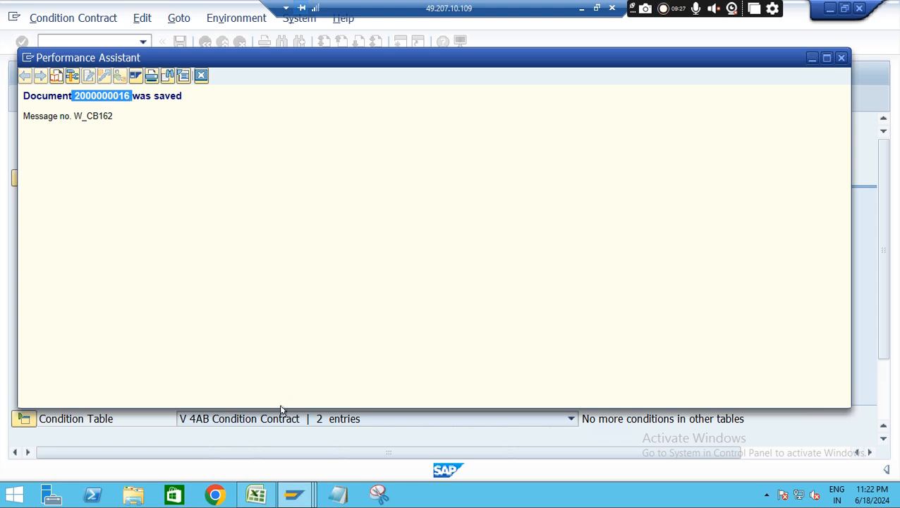
click(256, 494)
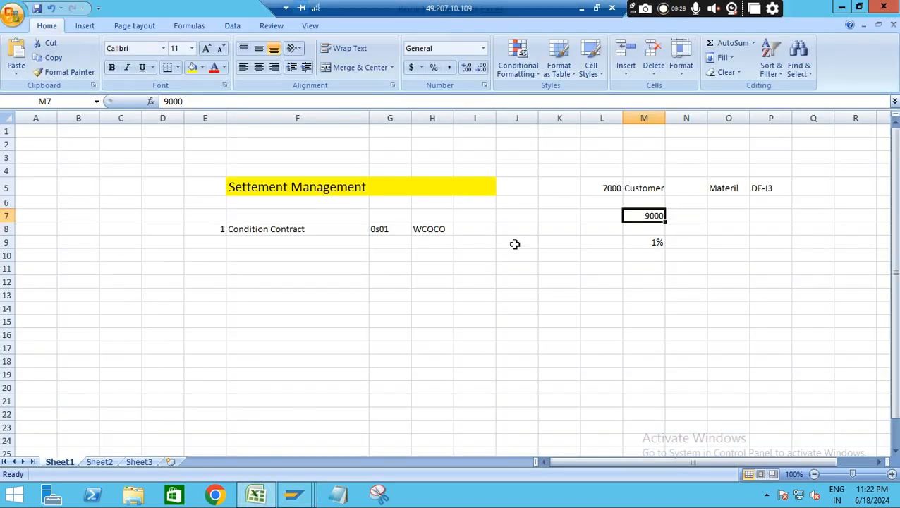
click(474, 228)
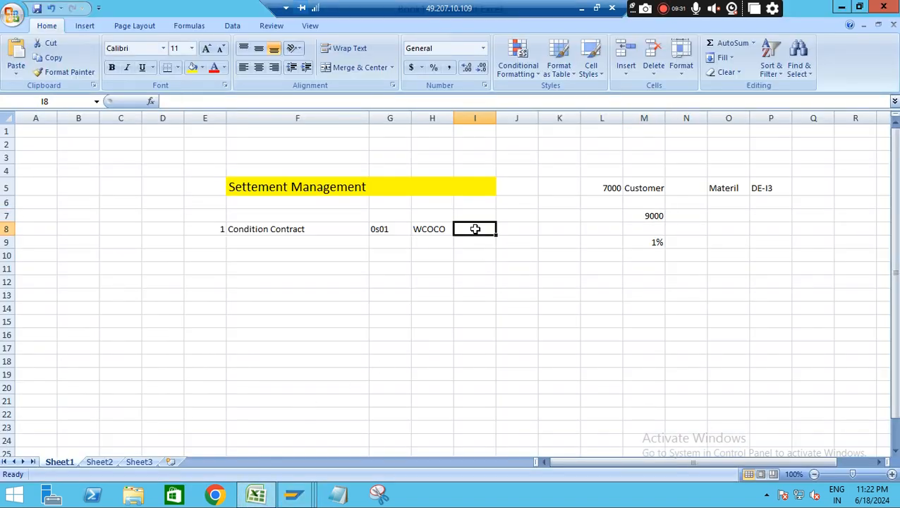
key(ctrl+v)
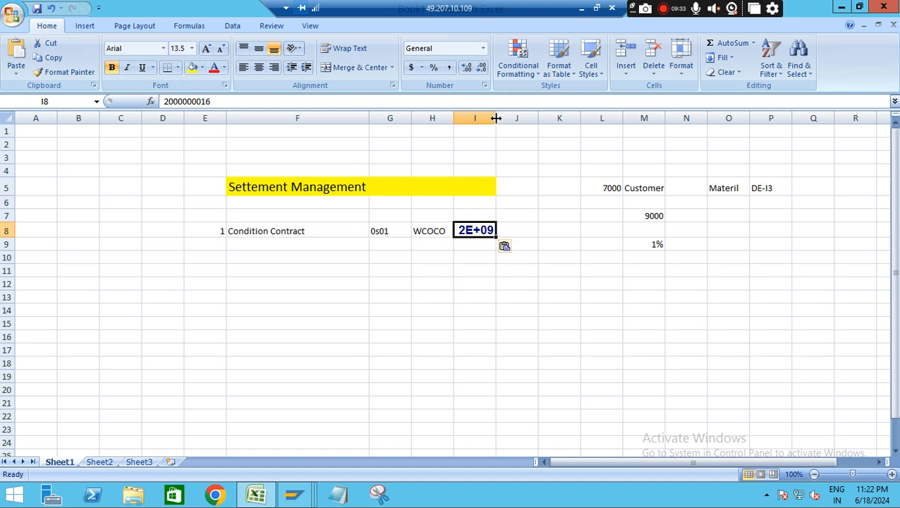
drag(496, 118, 539, 118)
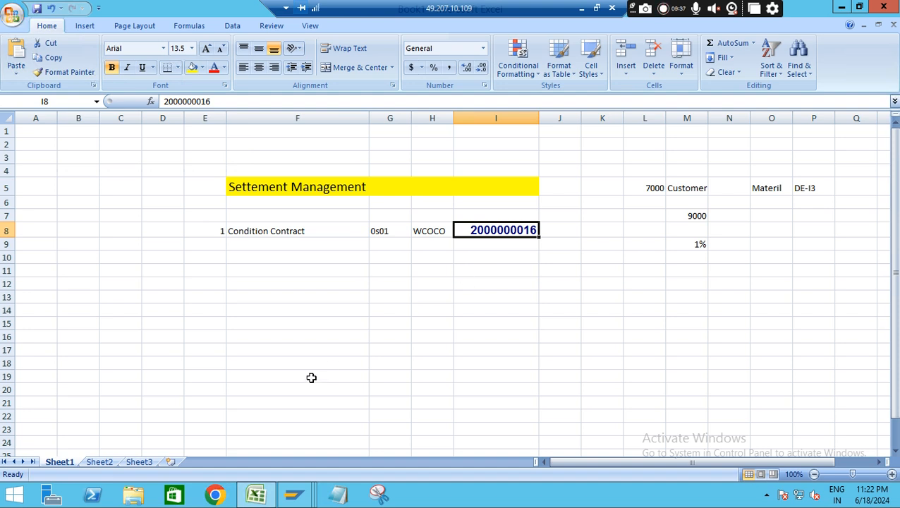
click(492, 308)
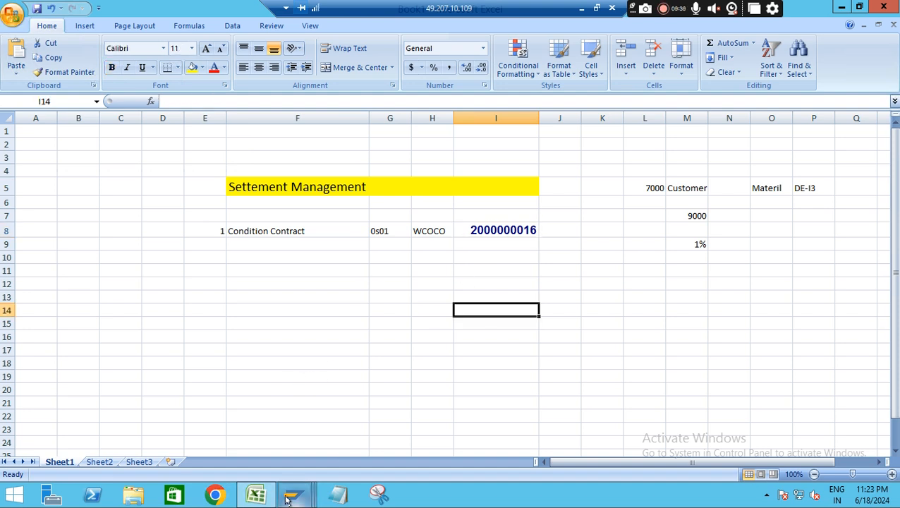
Return to the Create Sales Rebate window in SAP, dismiss the messages and start transaction VA01
mouse_move(287, 499)
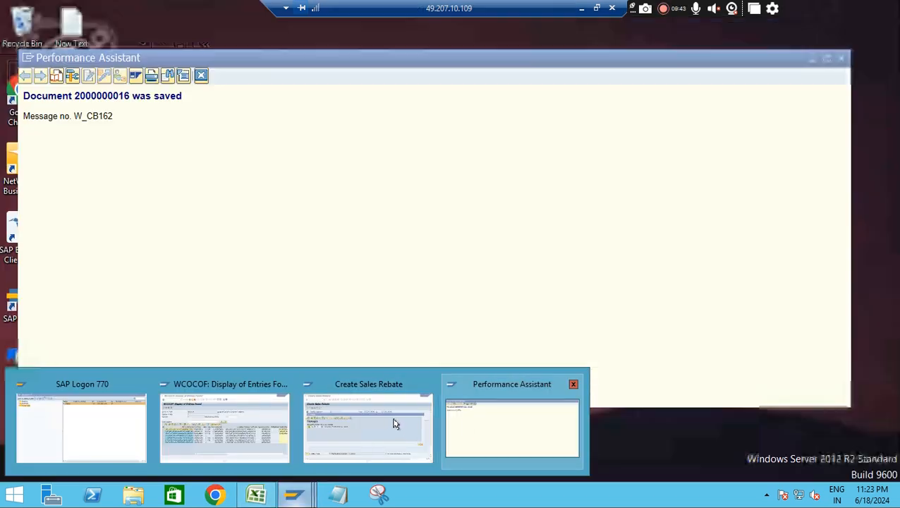
click(395, 424)
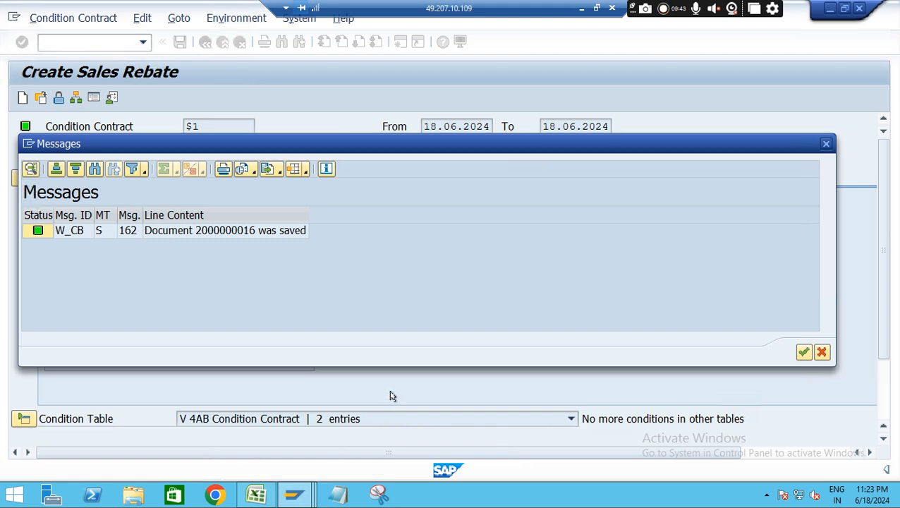
click(804, 352)
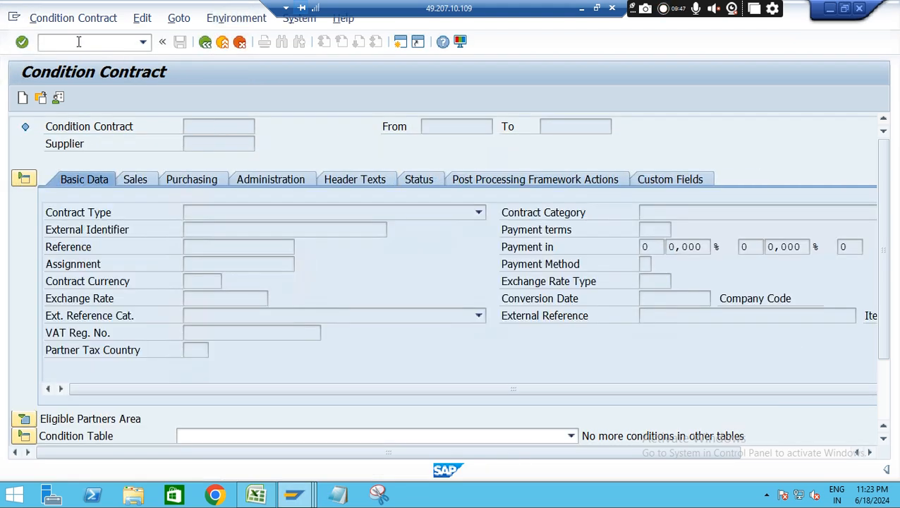
text(/nva01)
key(Return)
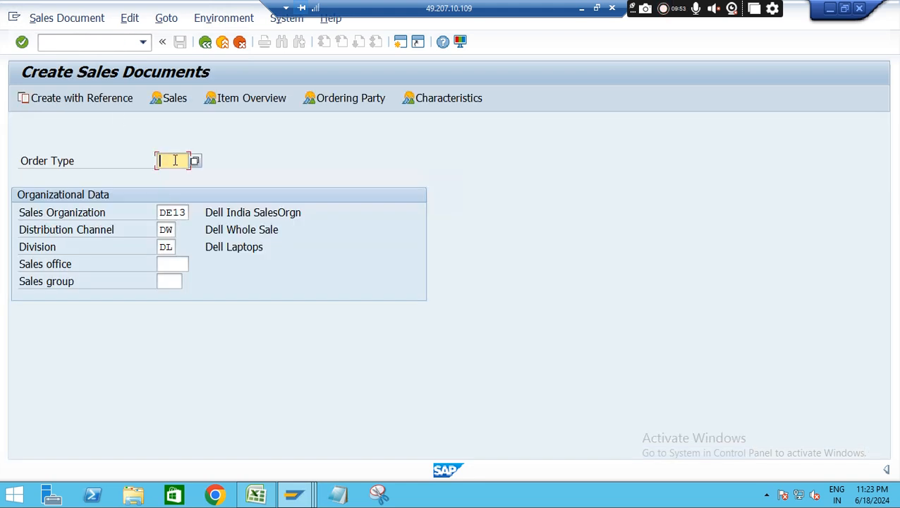
Start a sales order of type OR and enter the customer number as the sold-to party
text(or)
key(Return)
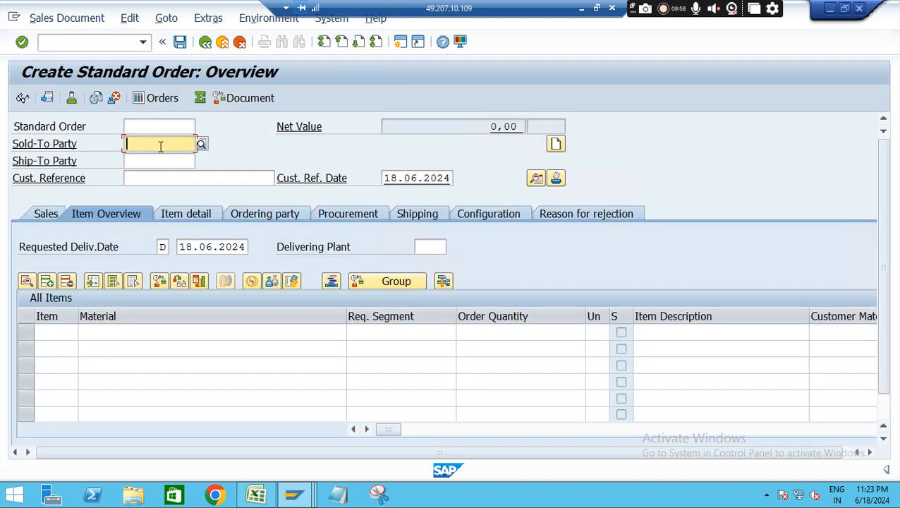
click(160, 146)
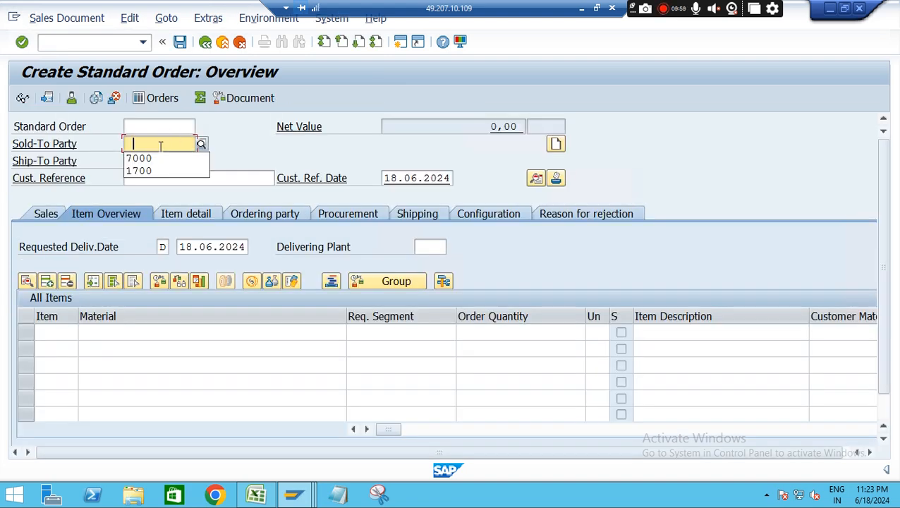
click(163, 156)
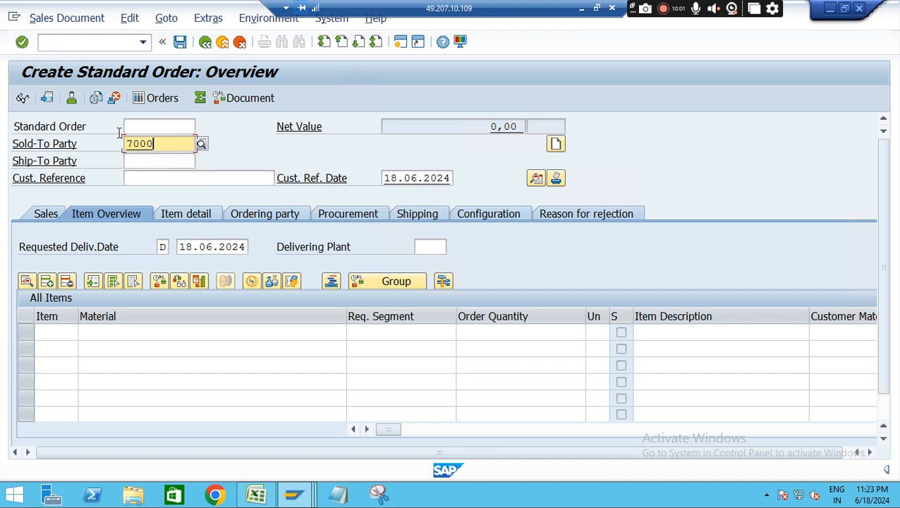
key(Return)
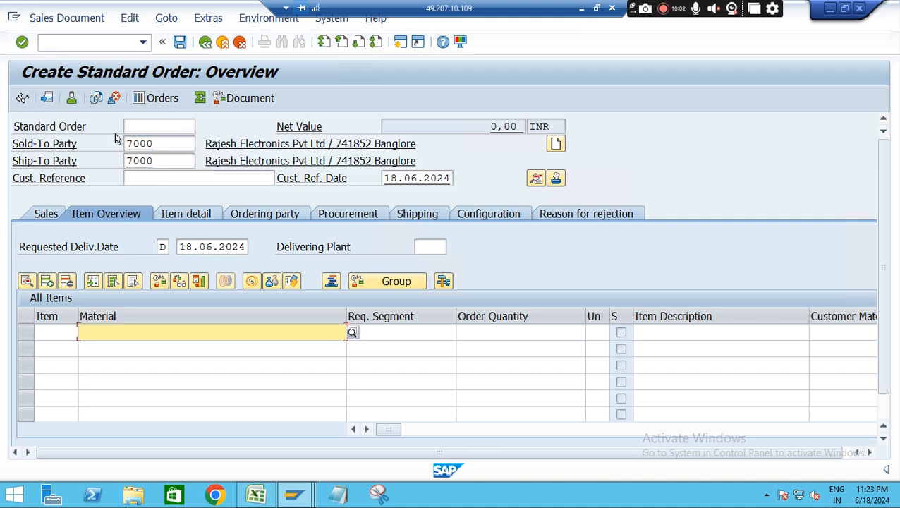
Check the Relevant for Settlement Management setting in the customer's sales order data and return to the order
click(72, 98)
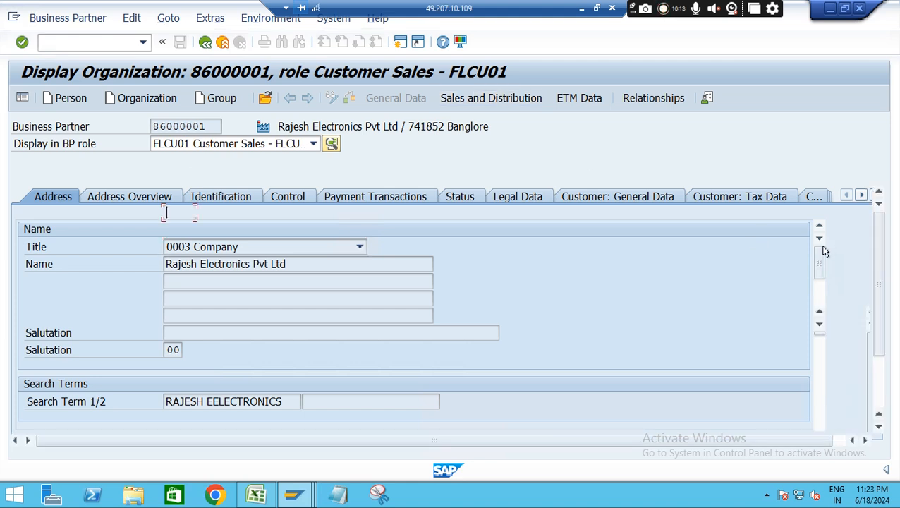
drag(874, 278, 887, 362)
drag(817, 284, 829, 373)
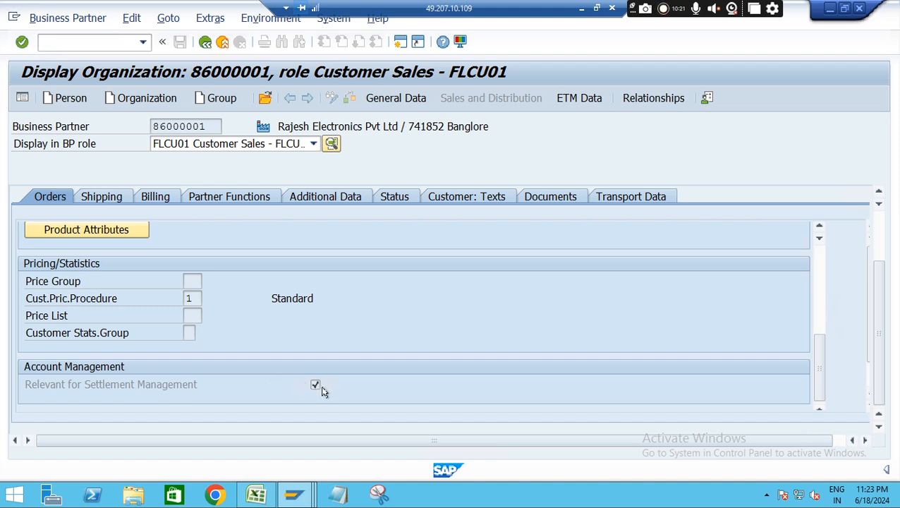
click(205, 43)
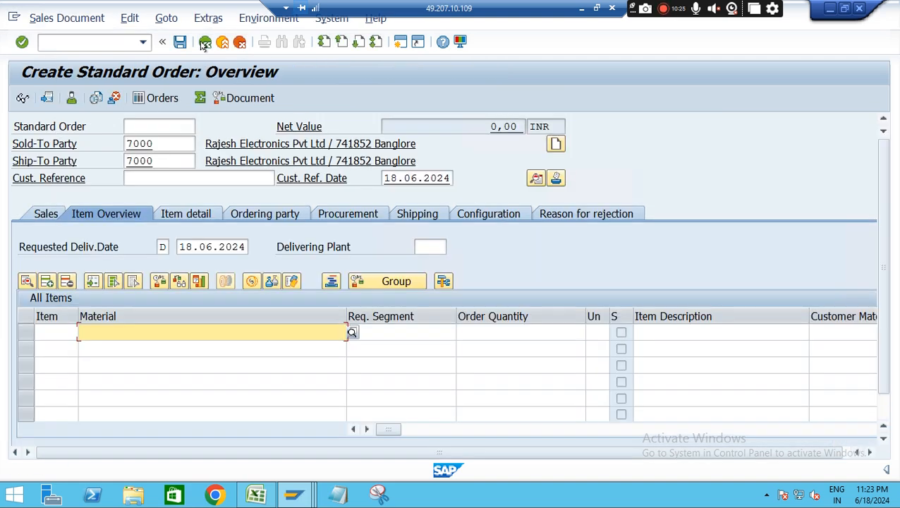
Set the order's customer reference to Rebate Testing and accept the entry
click(149, 180)
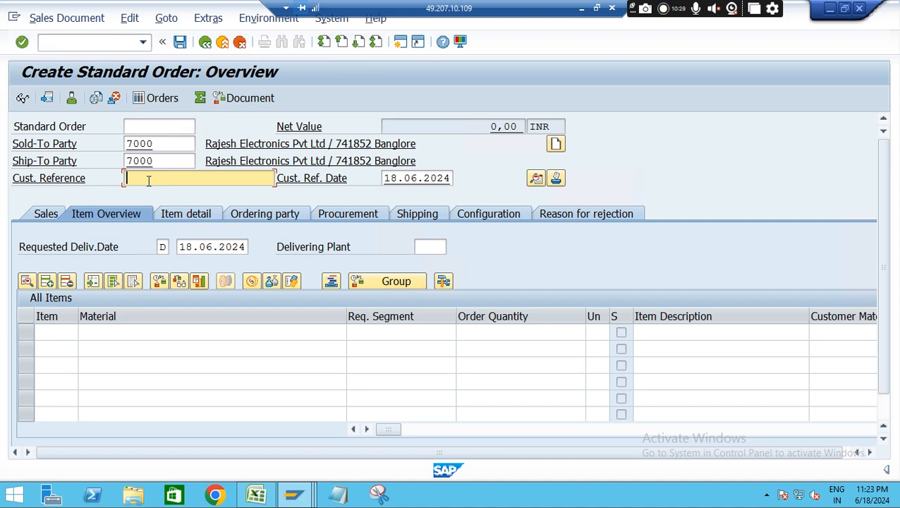
text(RE)
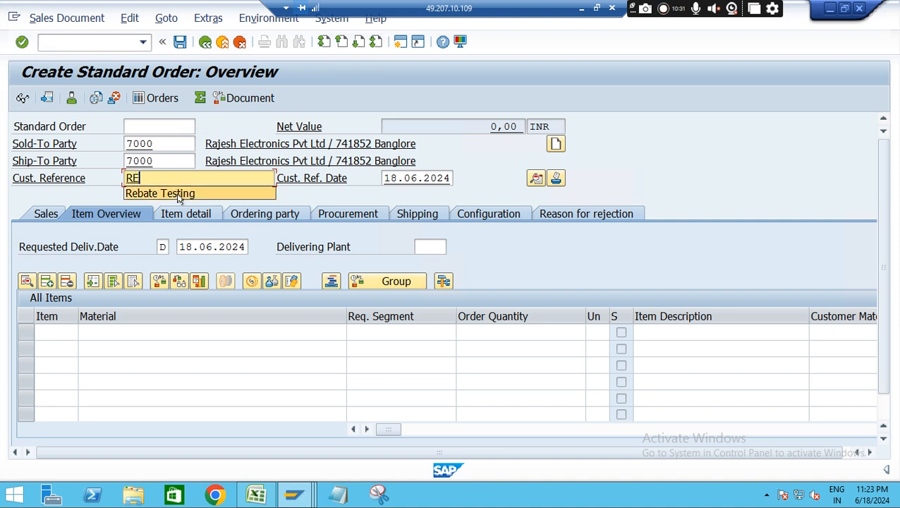
click(169, 194)
key(Return)
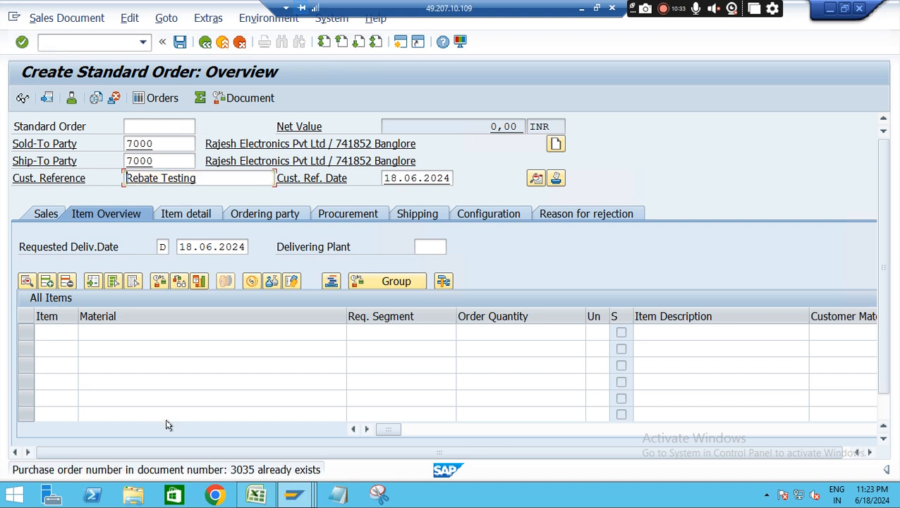
key(Return)
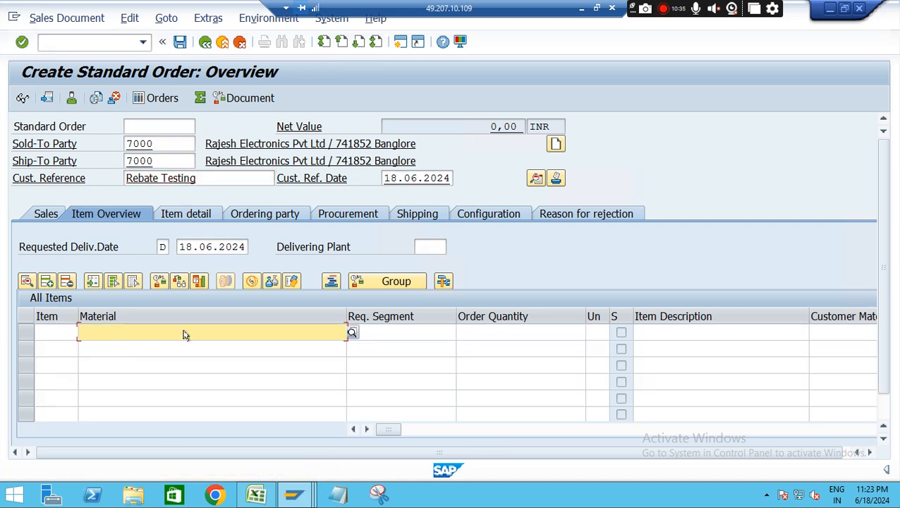
Add material DE-I3 with order quantity 1 to the order and dismiss the open outline agreements prompt
click(143, 333)
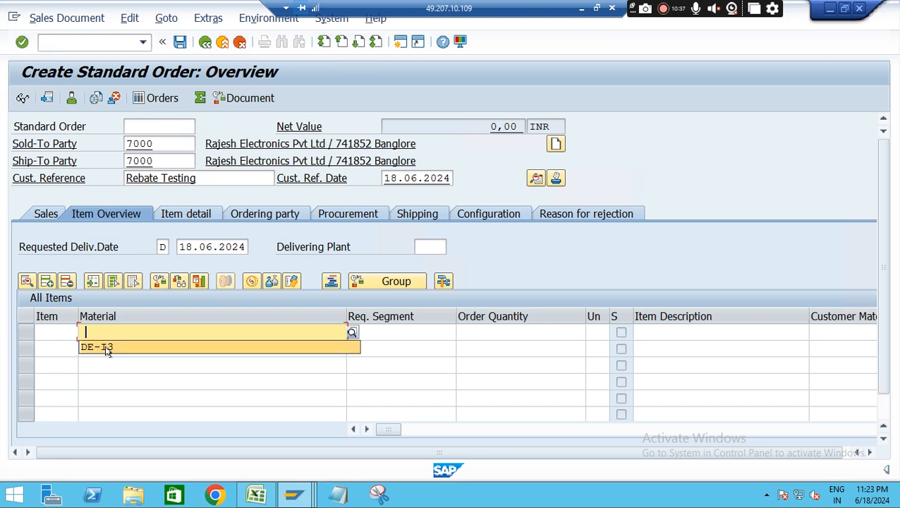
click(106, 351)
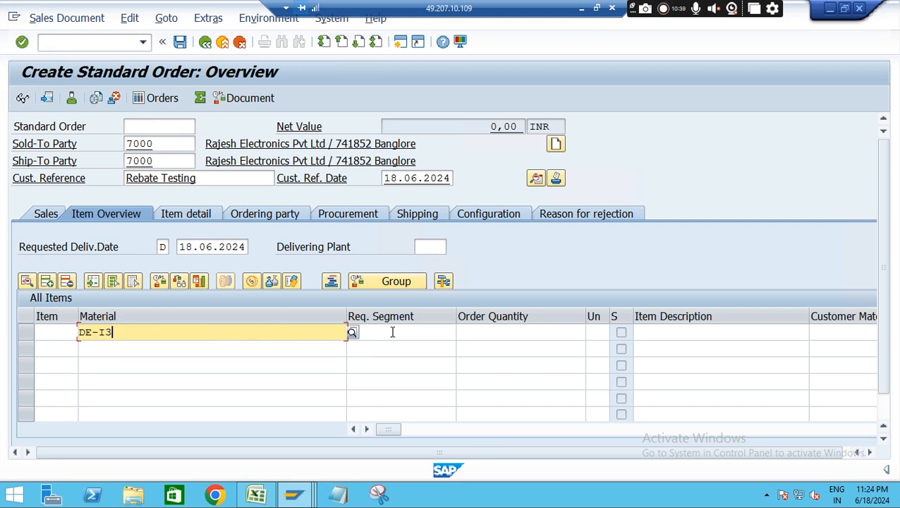
click(511, 332)
text(1)
key(Return)
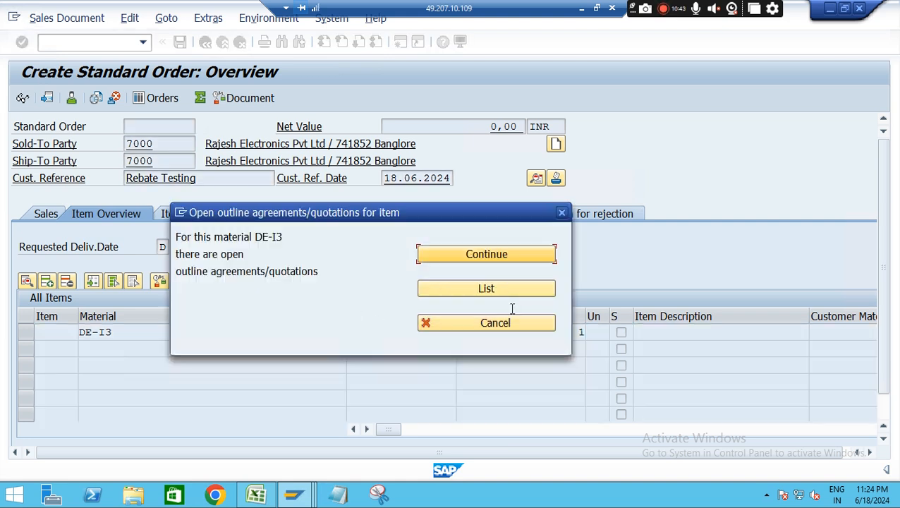
click(491, 323)
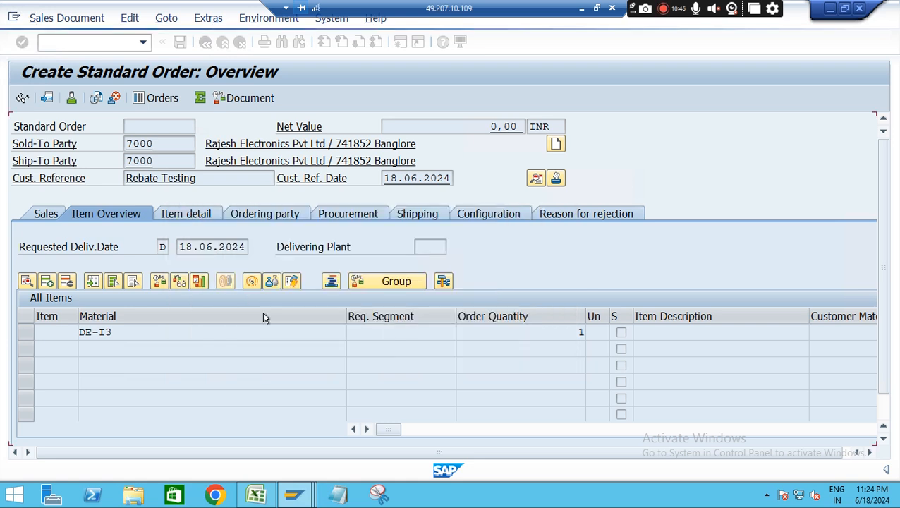
Open the DE-I3 item's pricing conditions and set the PR00 gross price to 95000 INR
double_click(506, 329)
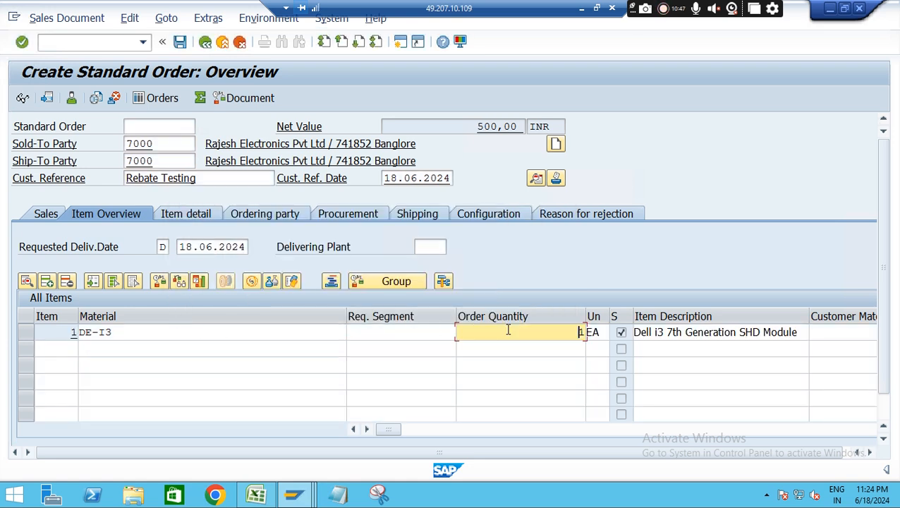
click(325, 203)
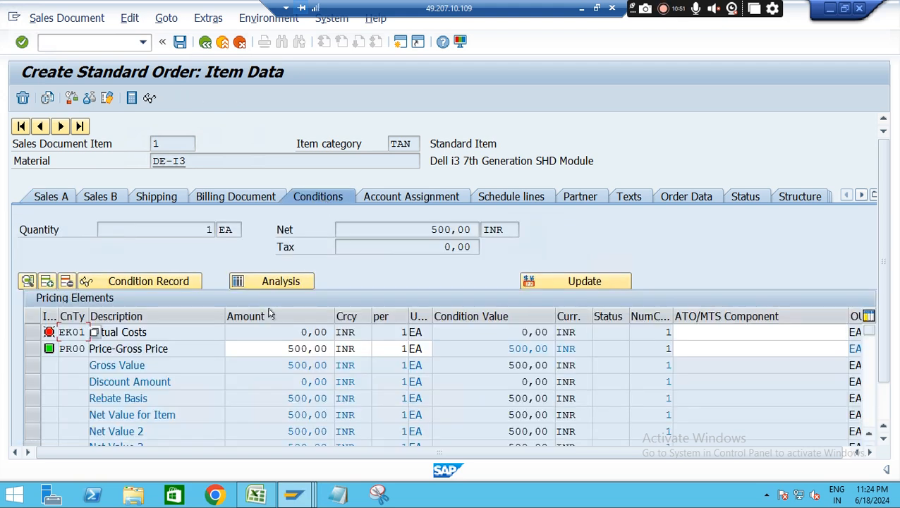
drag(281, 350, 337, 354)
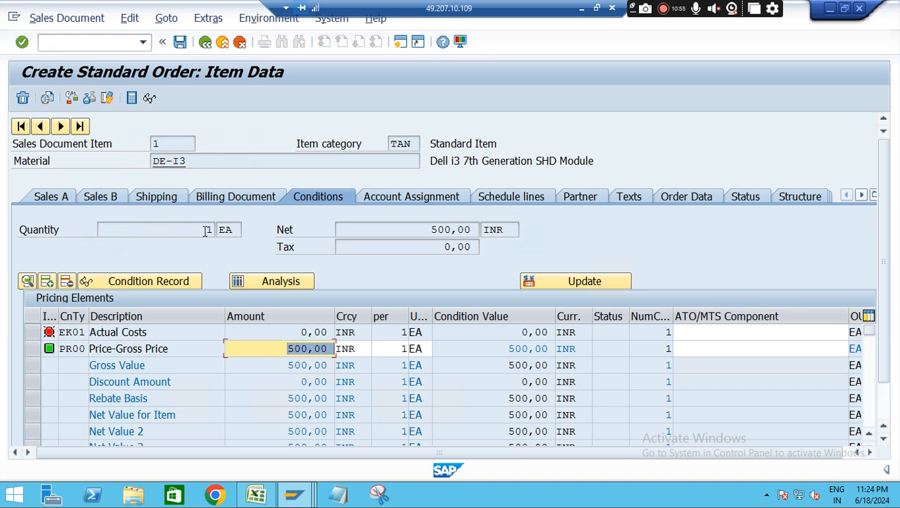
key(BackSpace)
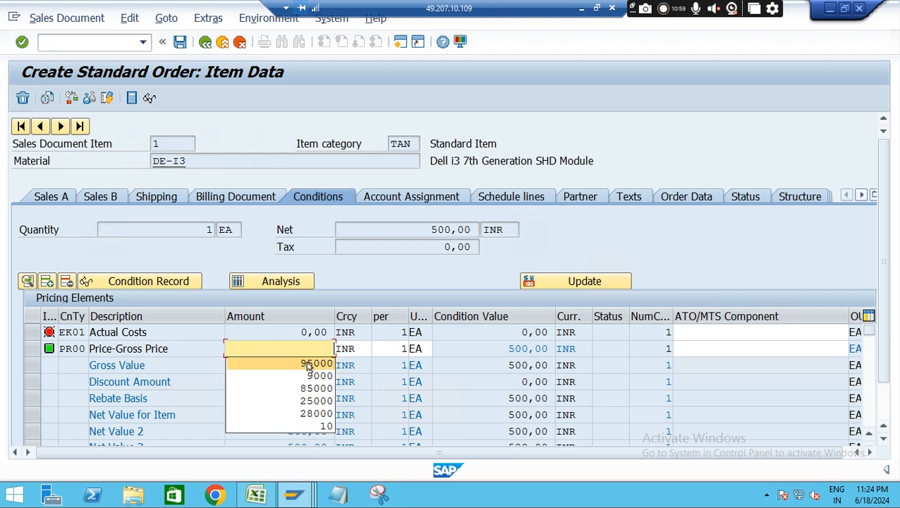
click(307, 362)
key(Return)
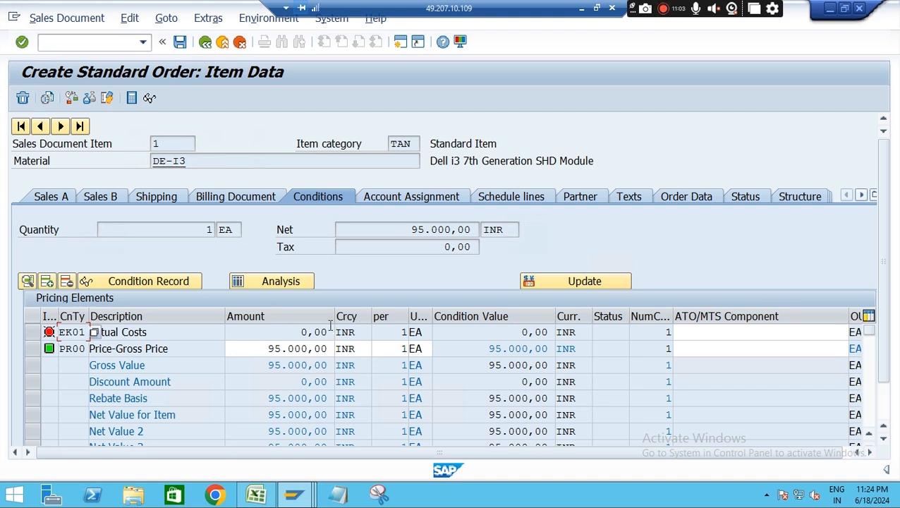
Complete the incompletion log's data with order reason RR4 Better Price with Discount, Customer Group 01 and price list type 01 Wholesale
click(130, 19)
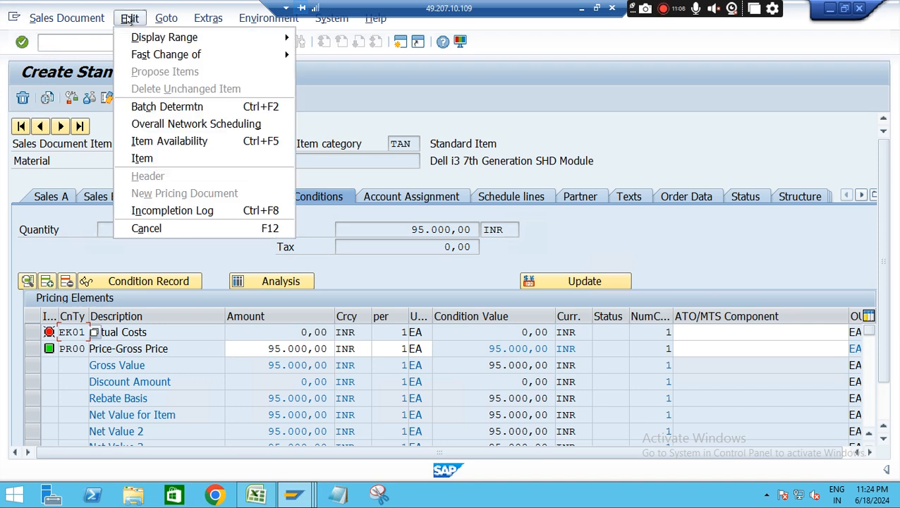
click(208, 210)
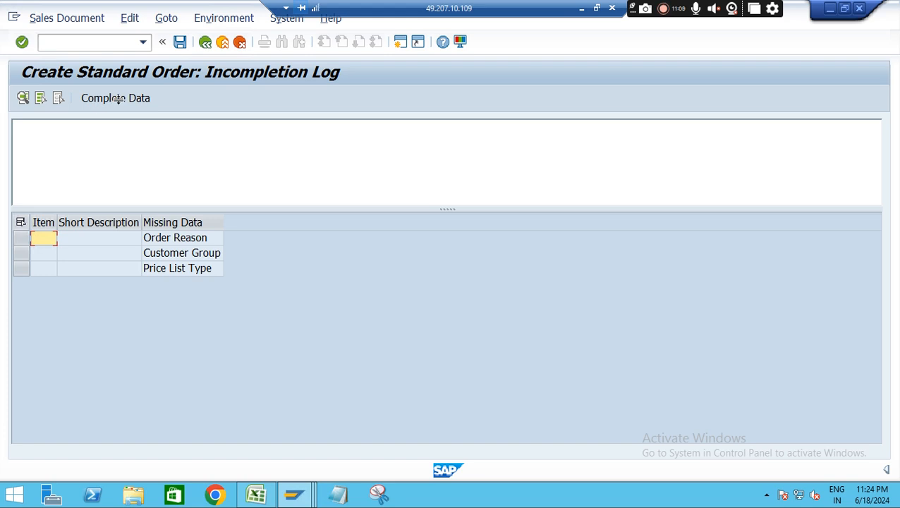
click(133, 102)
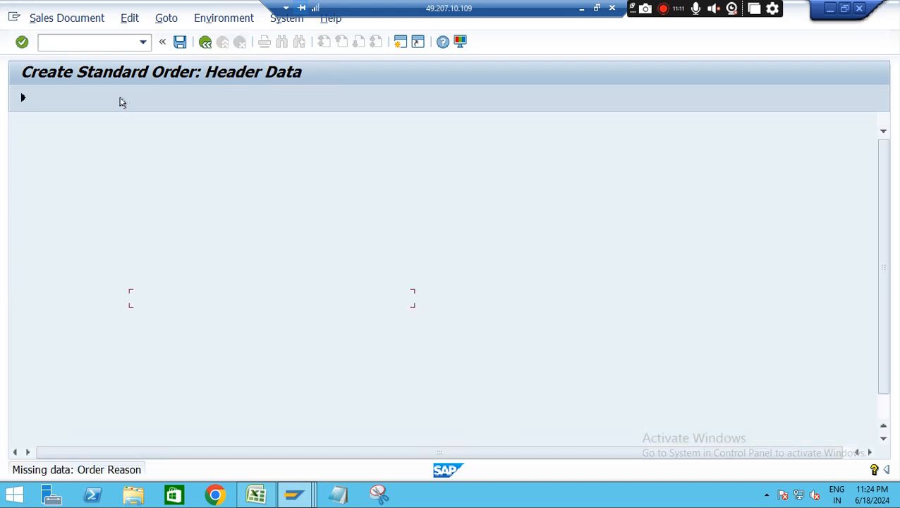
click(281, 297)
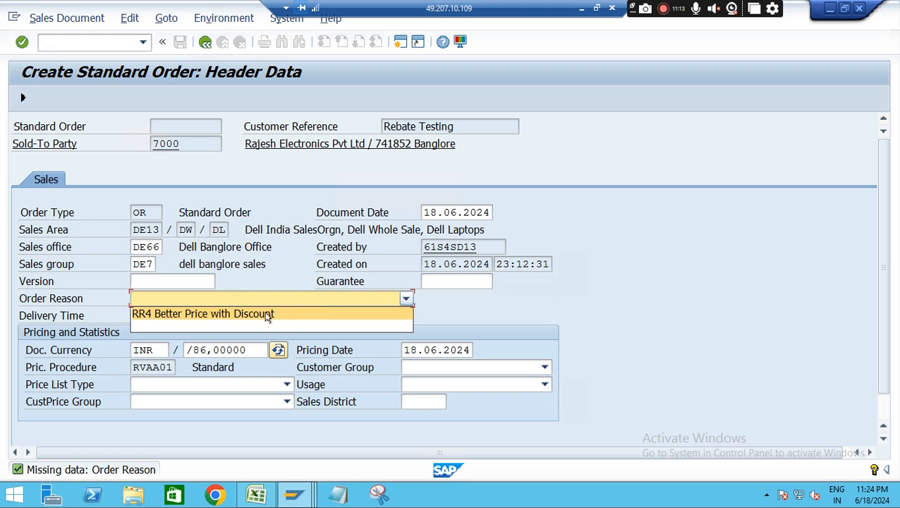
click(261, 315)
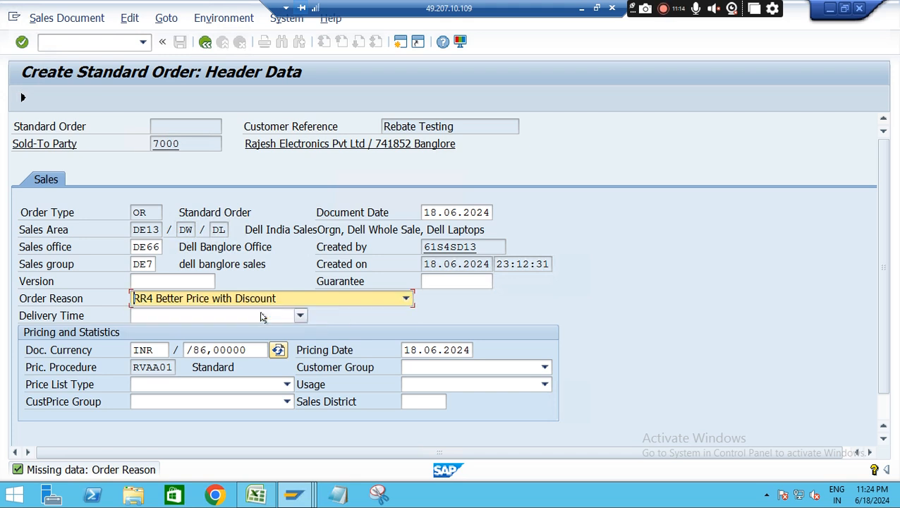
click(547, 367)
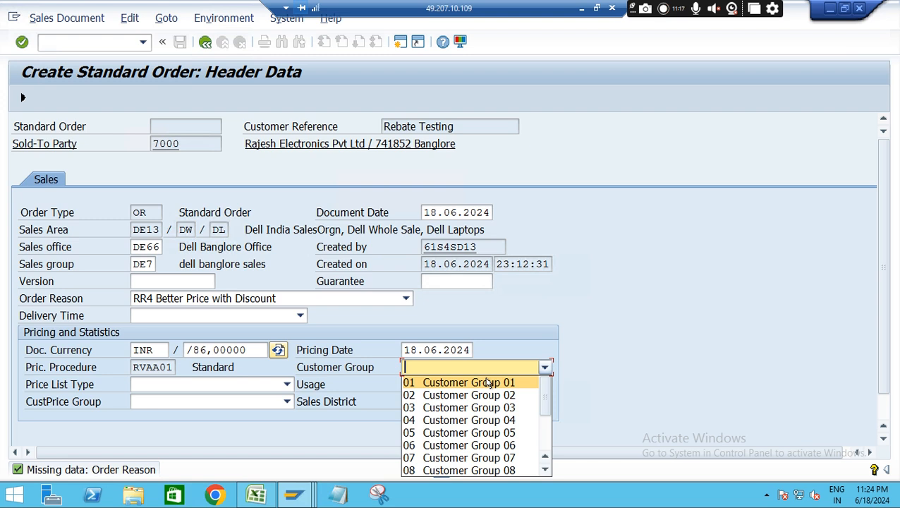
click(485, 381)
click(268, 385)
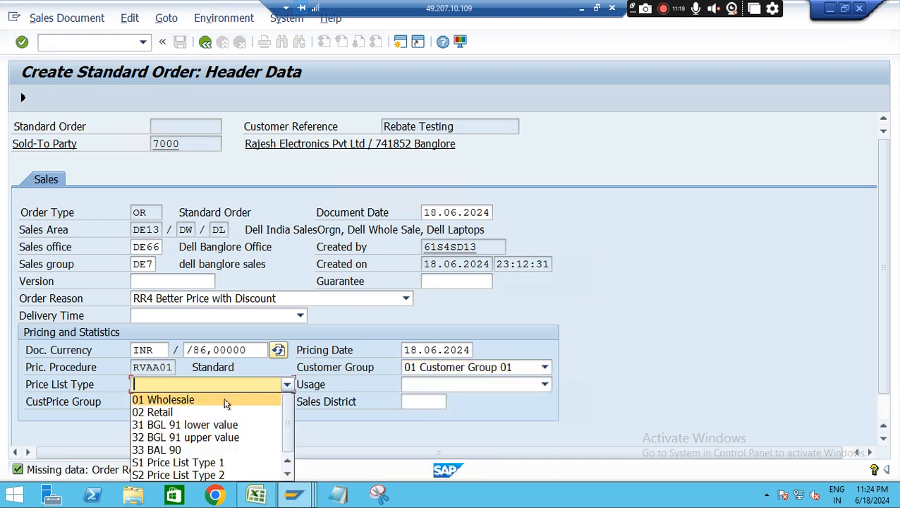
click(226, 401)
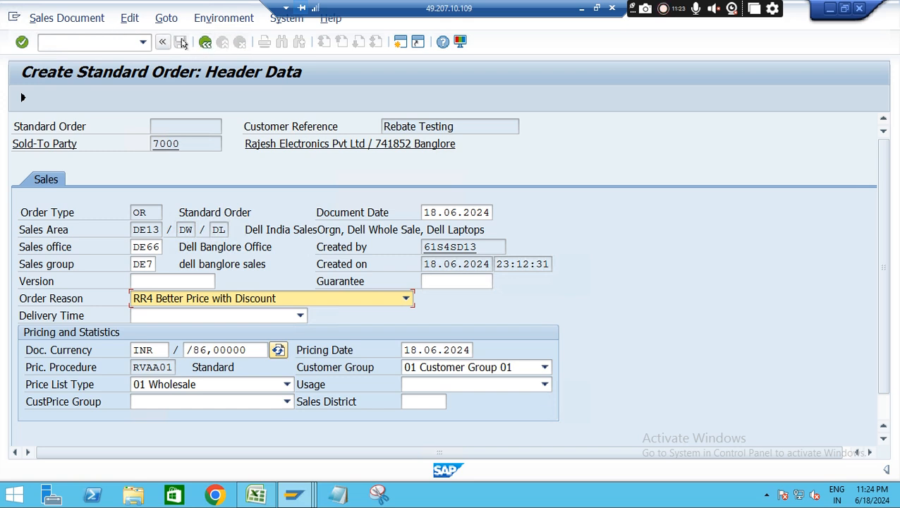
click(205, 42)
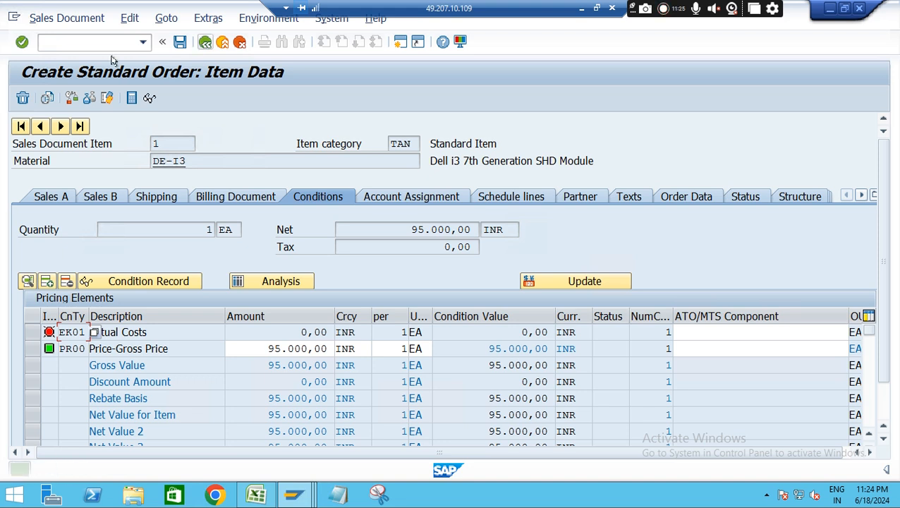
Save the order by creating its outbound delivery and dismiss the message that pops up
click(70, 21)
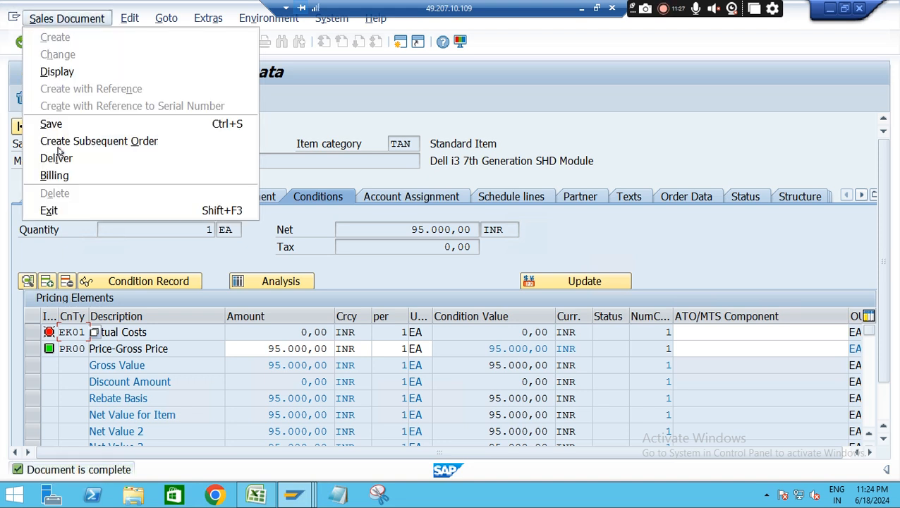
click(98, 161)
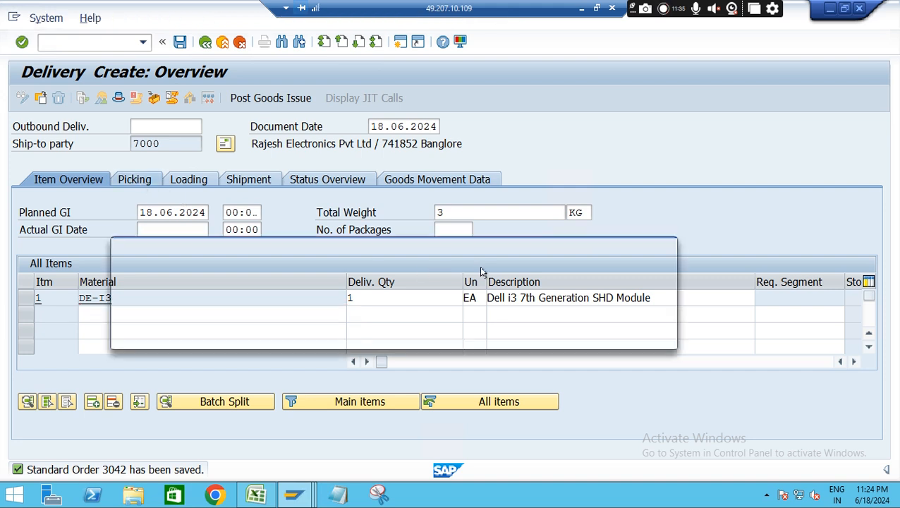
click(559, 335)
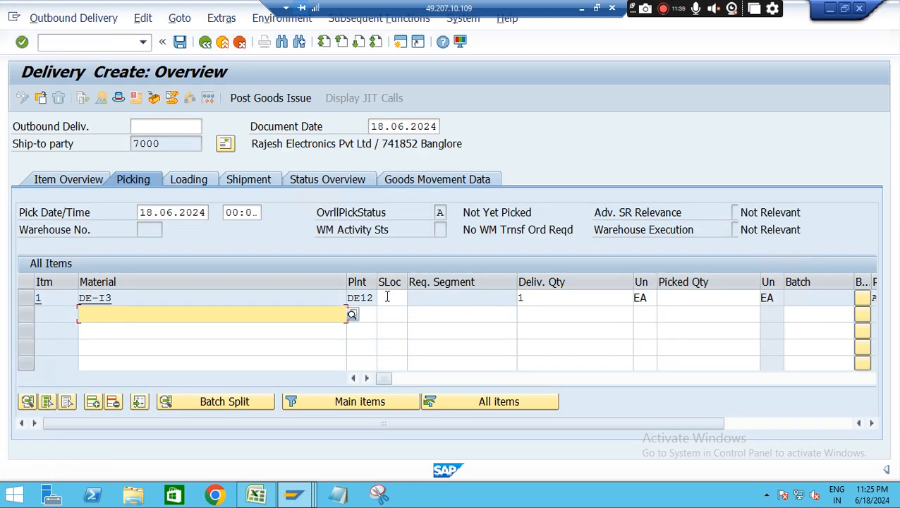
Pick the delivery item with storage location 01 and picked quantity 1, and post the goods issue
click(388, 297)
click(389, 312)
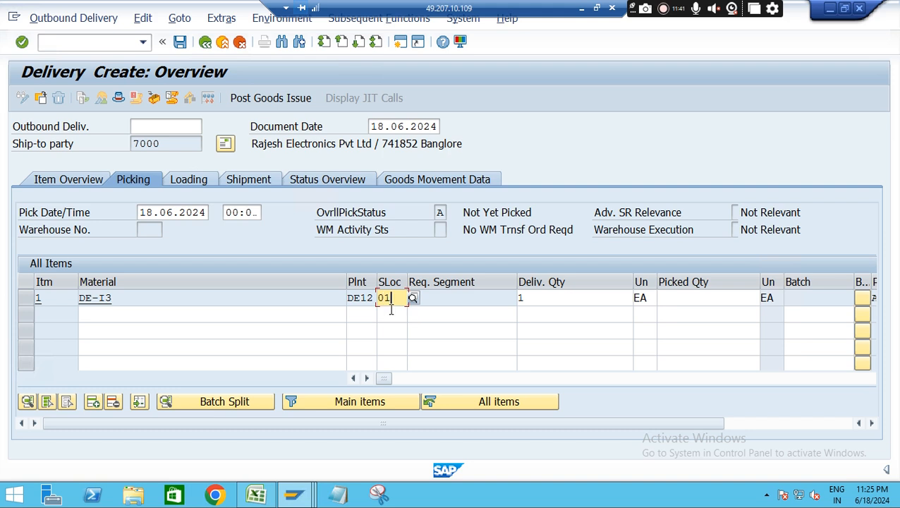
click(700, 302)
text(1)
key(Return)
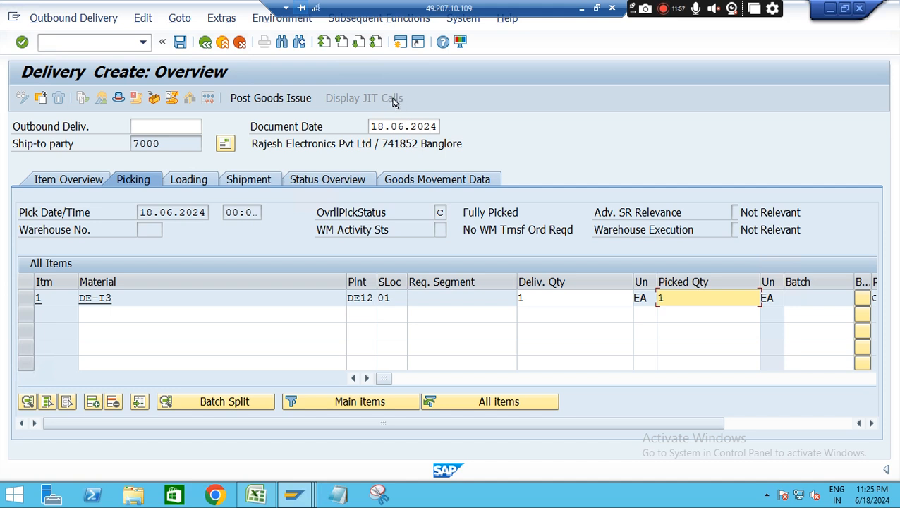
click(275, 98)
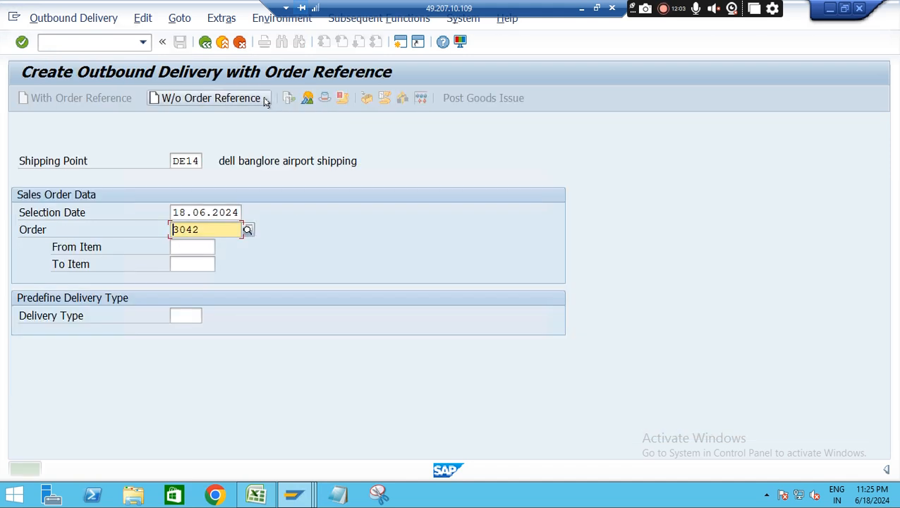
Start transaction VF01, dismiss the express message and create the F2 invoice for the proposed delivery
click(59, 43)
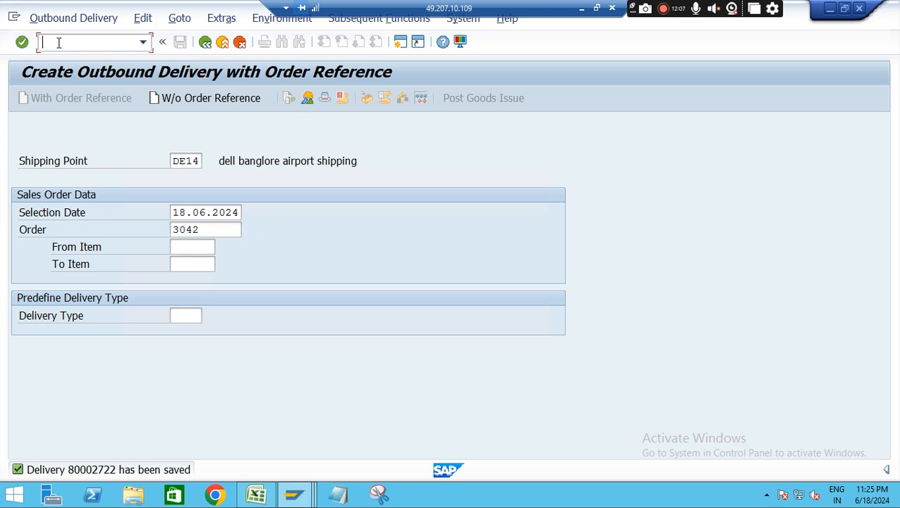
text(/nvf01)
key(Return)
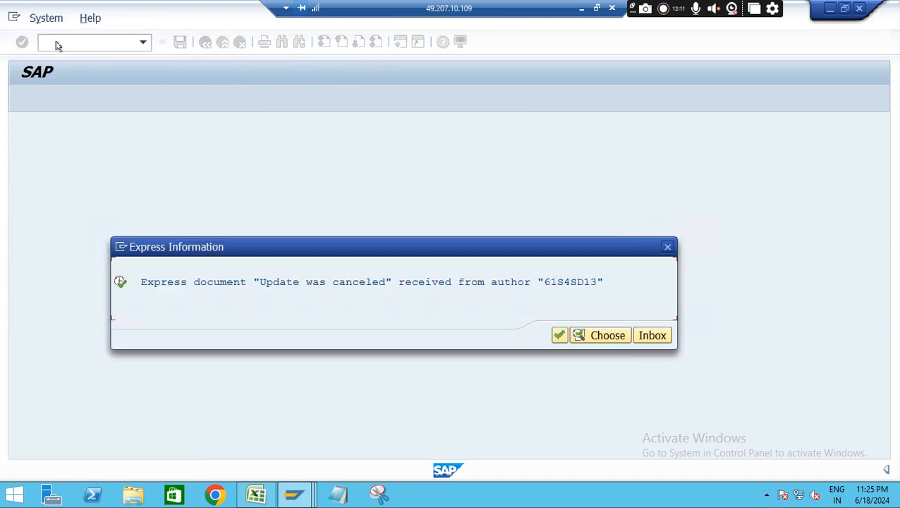
key(Return)
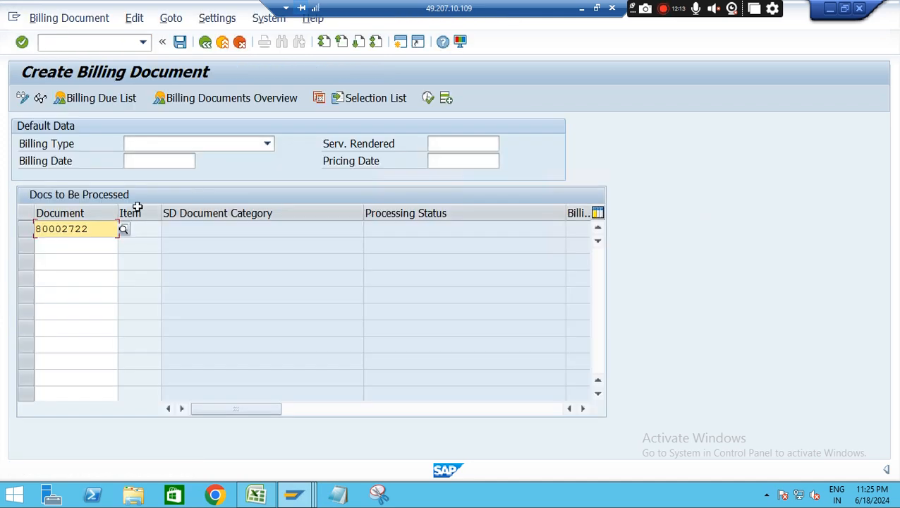
key(Return)
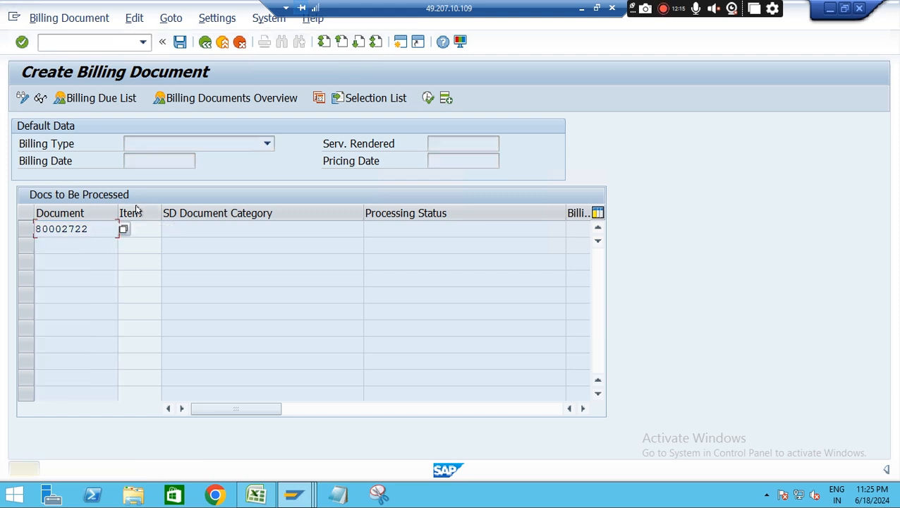
key(Return)
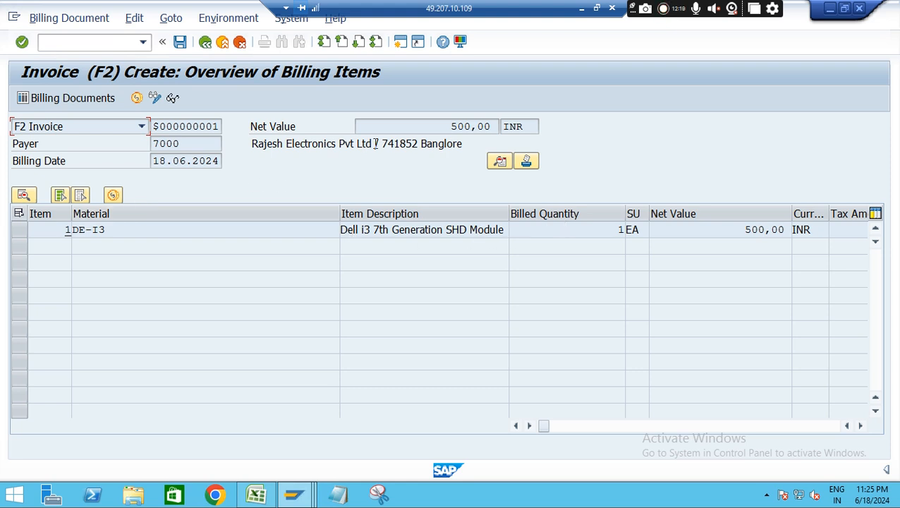
Open the pricing conditions of invoice item 1, material DE-I3, and set the PR00 gross price to 95000 INR
double_click(487, 126)
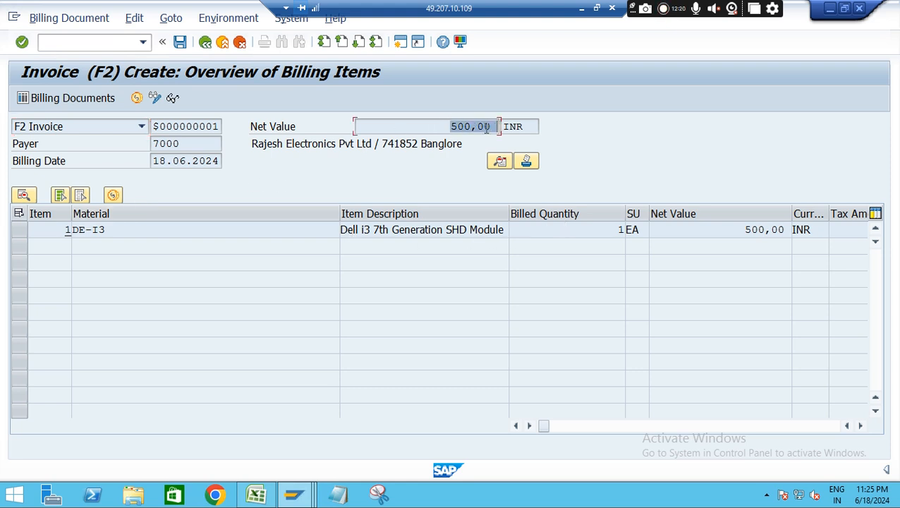
click(257, 233)
double_click(256, 233)
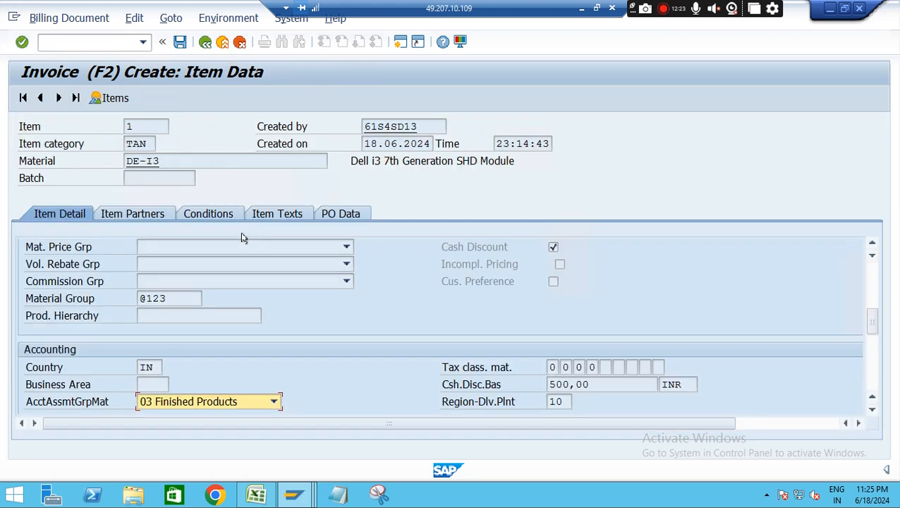
click(194, 215)
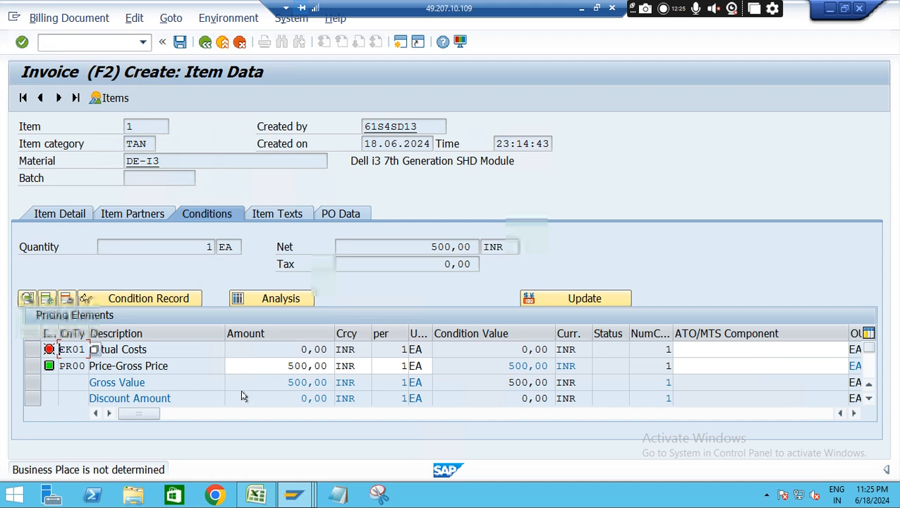
click(299, 367)
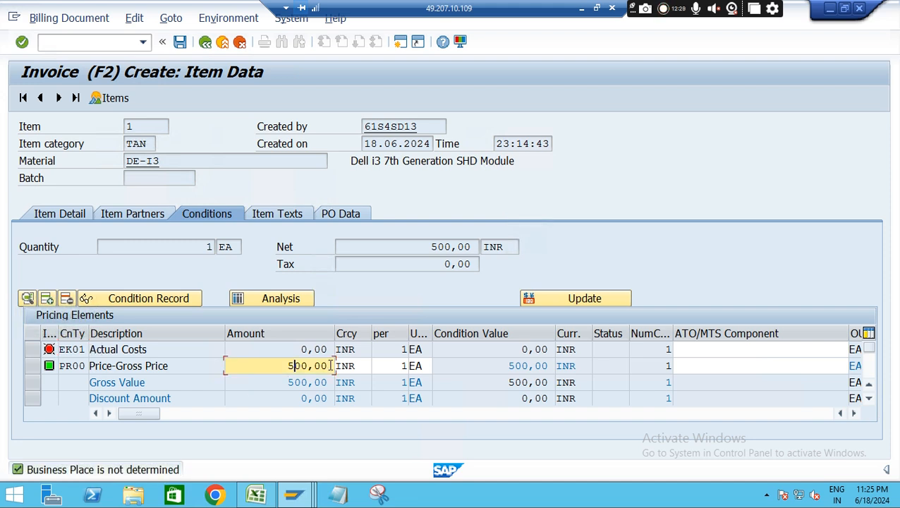
key(BackSpace)
key(BackSpace)
key(BackSpace)
key(BackSpace)
key(BackSpace)
key(BackSpace)
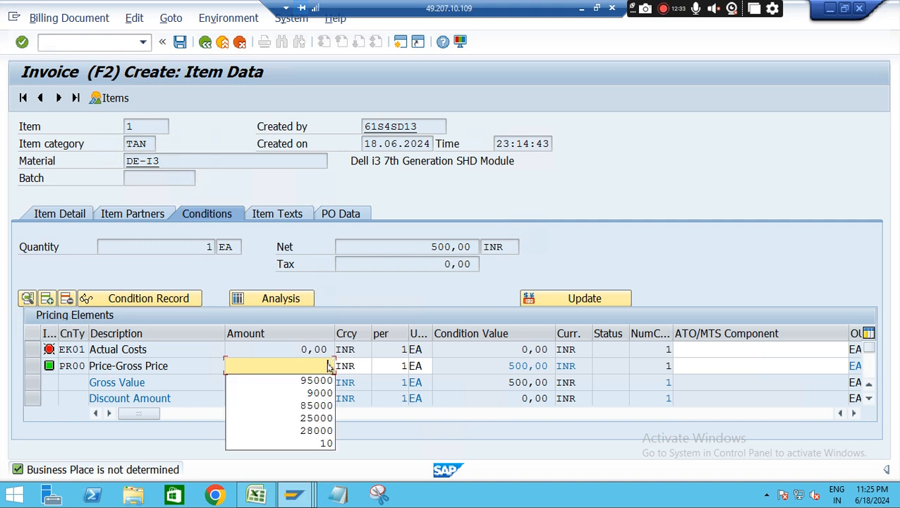
text(9)
click(320, 380)
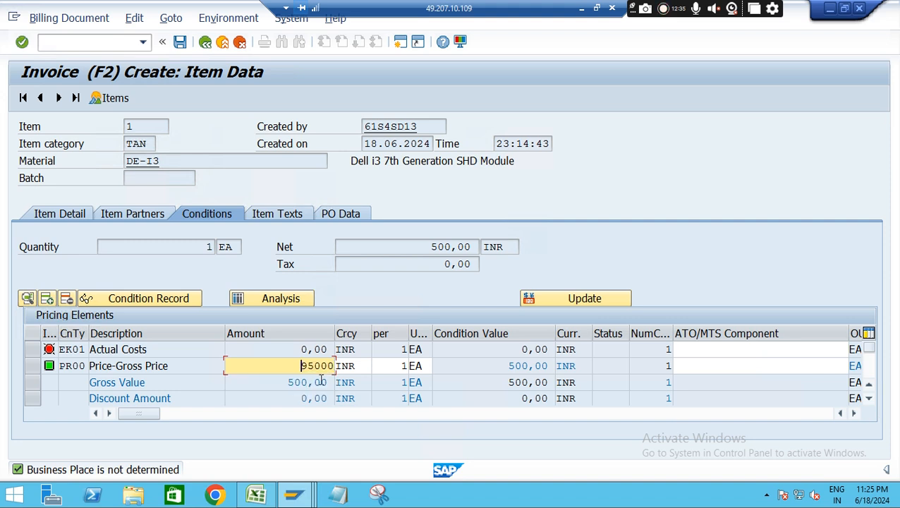
key(Return)
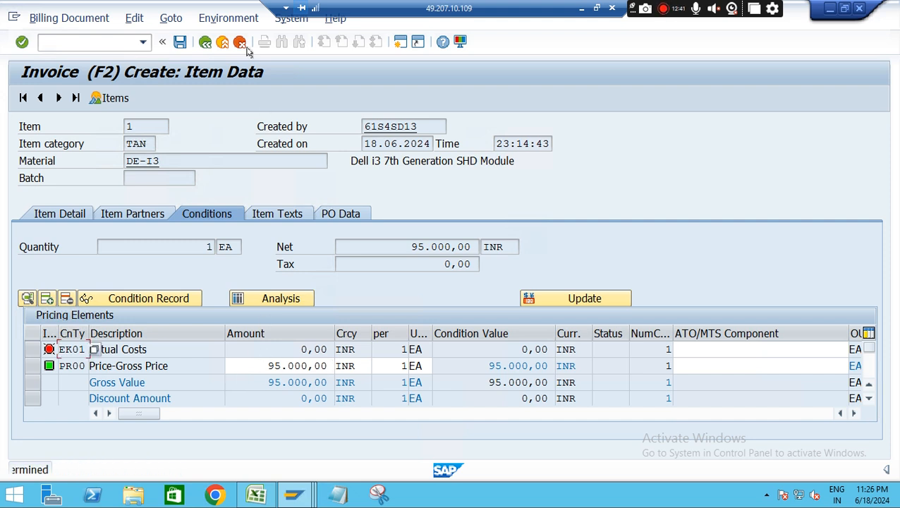
Return to the billing items overview and save the F2 invoice, passing the HSN/SAC code and Business Place warnings
click(205, 43)
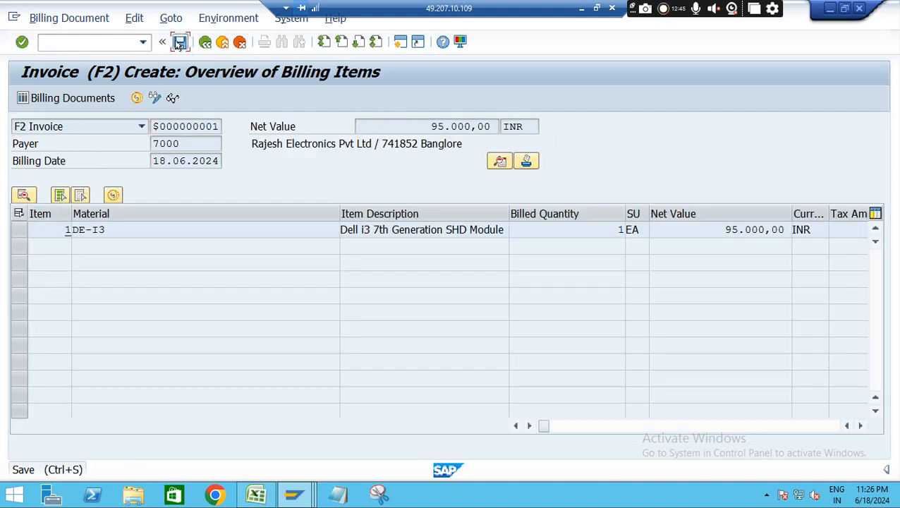
click(180, 43)
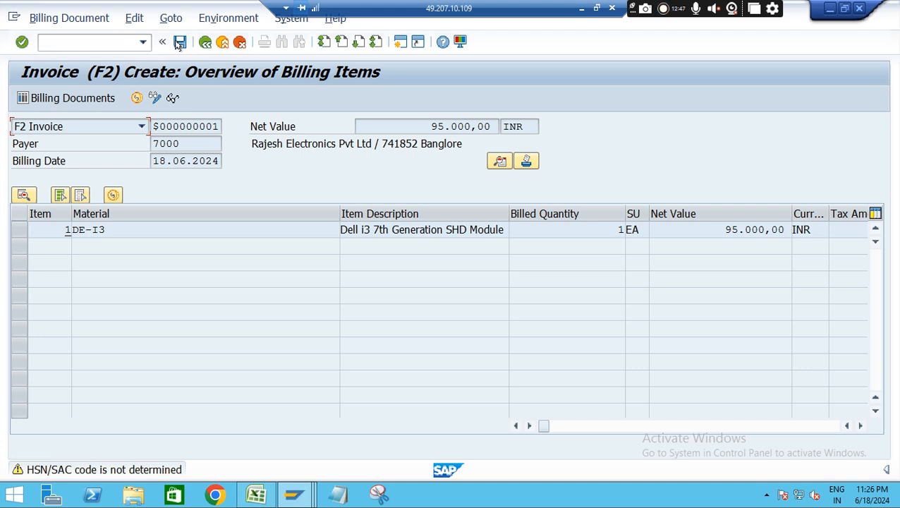
click(180, 43)
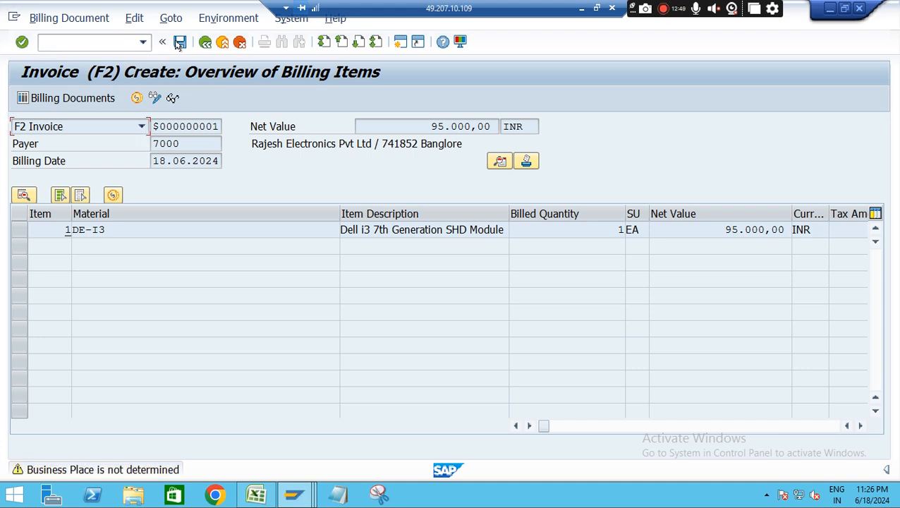
click(180, 43)
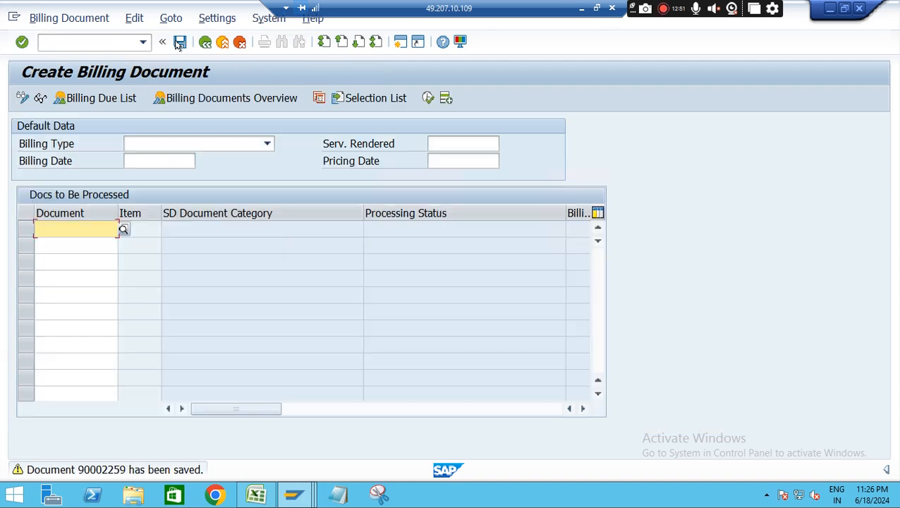
Open the saved invoice's change screen and display its accounting document
click(83, 17)
click(71, 62)
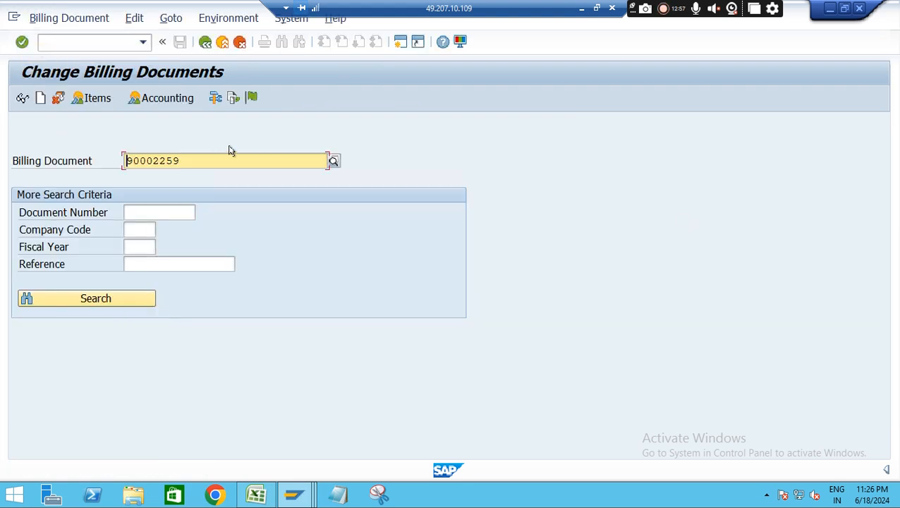
click(153, 101)
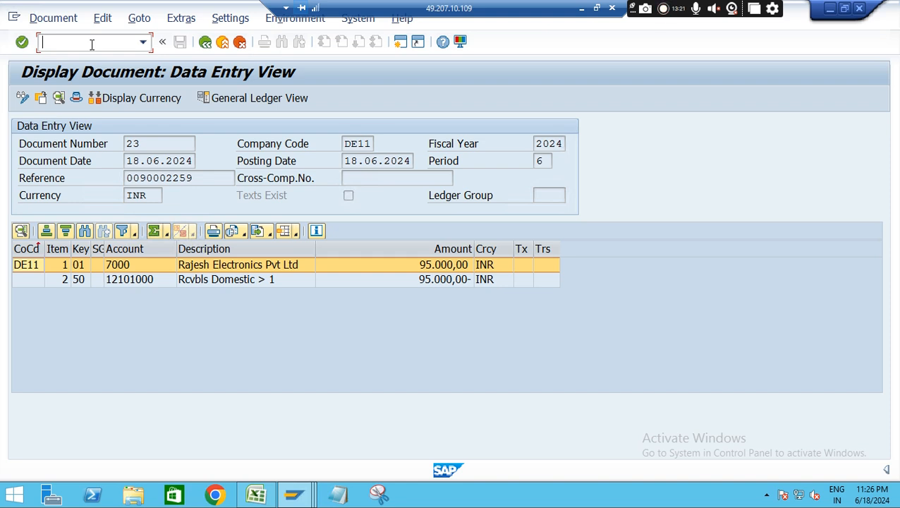
text(/vf03)
key(Return)
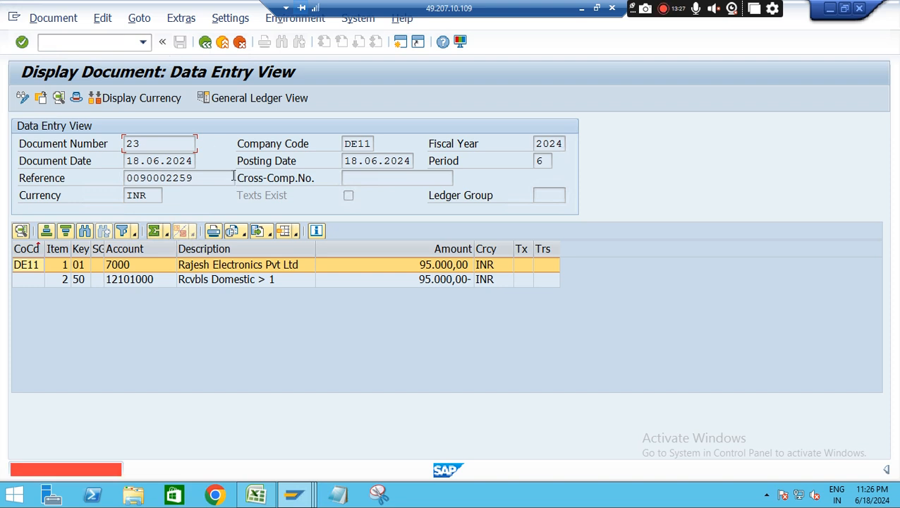
click(85, 43)
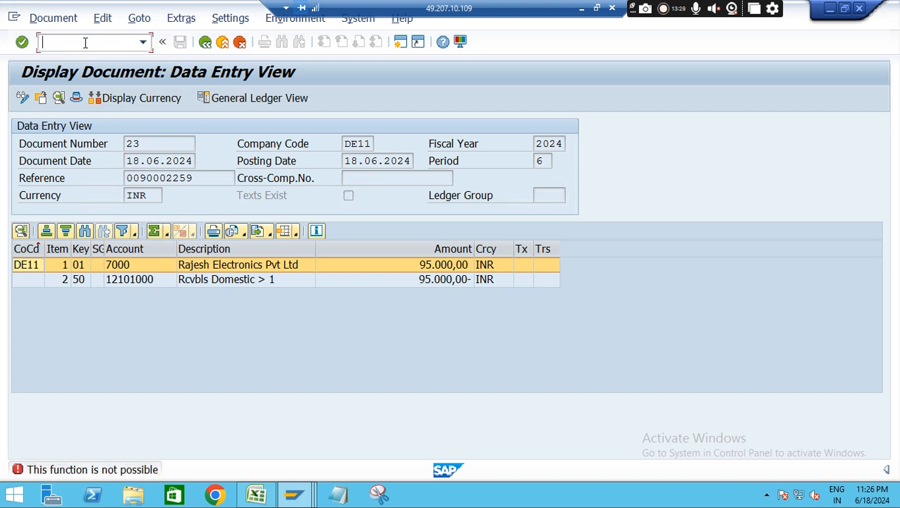
text(/nvf01)
key(Return)
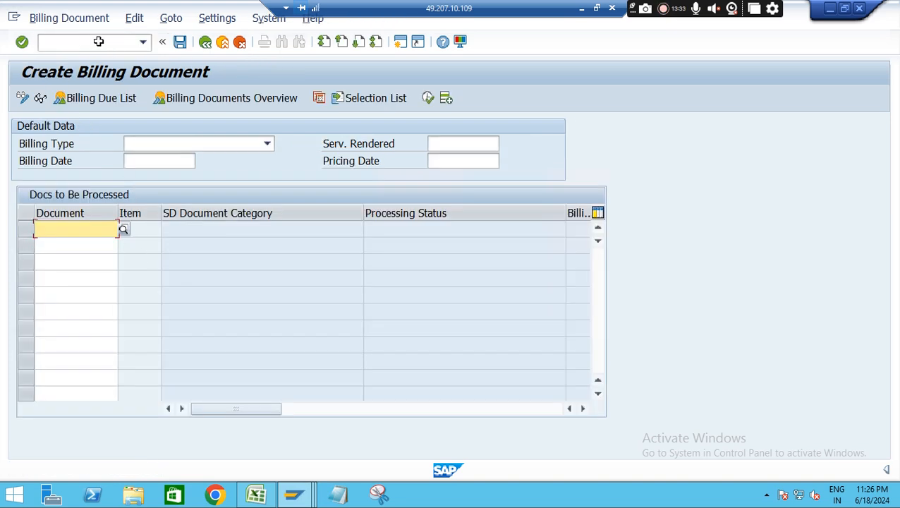
Start transaction VF02 and copy the billing document number
click(97, 42)
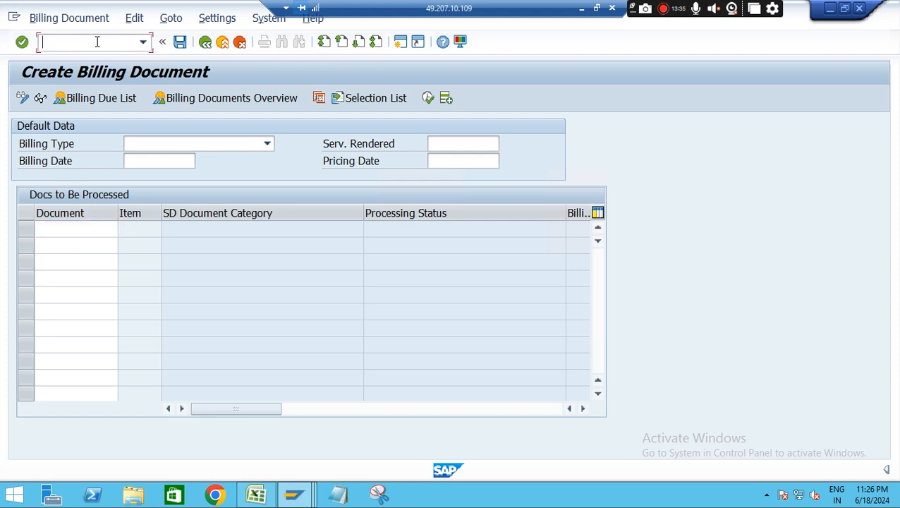
text(/nvf02)
key(Return)
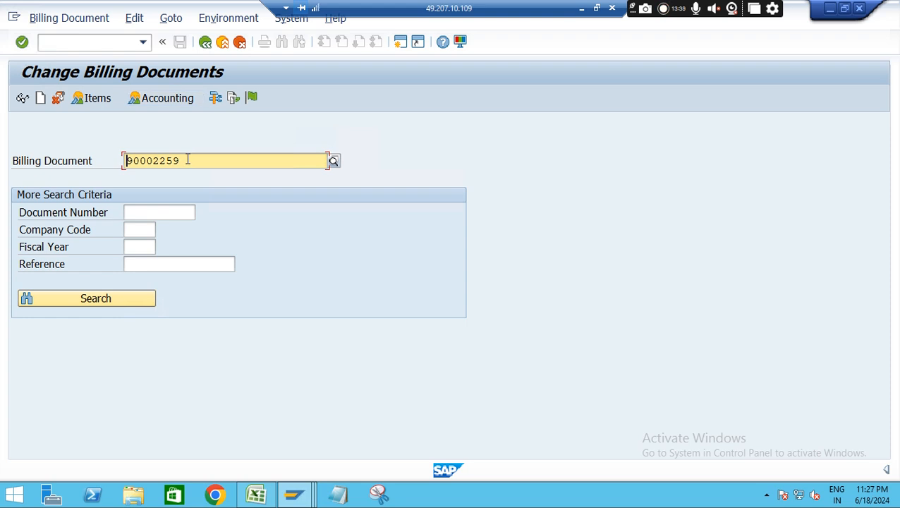
double_click(125, 161)
key(ctrl+c)
Switch to Excel and record the invoice with the label Billing in K12 and the copied document number in L12
click(253, 495)
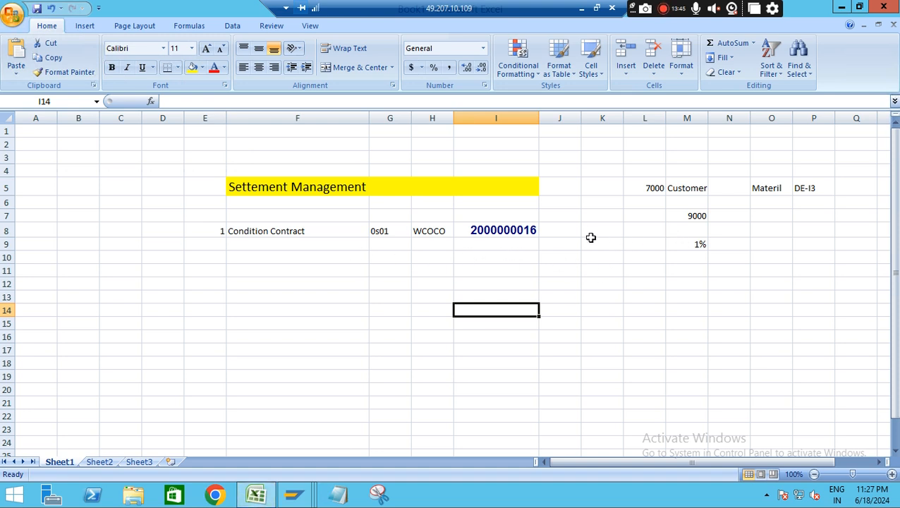
click(607, 279)
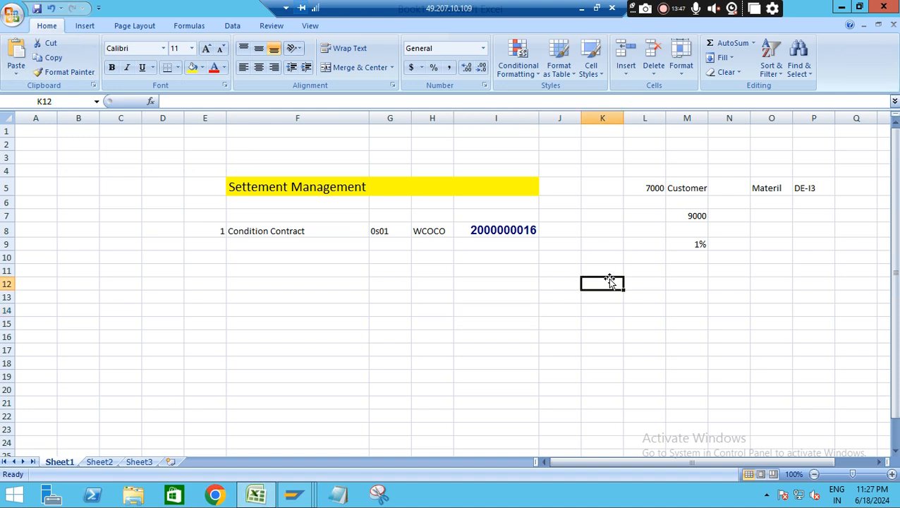
text(Billing)
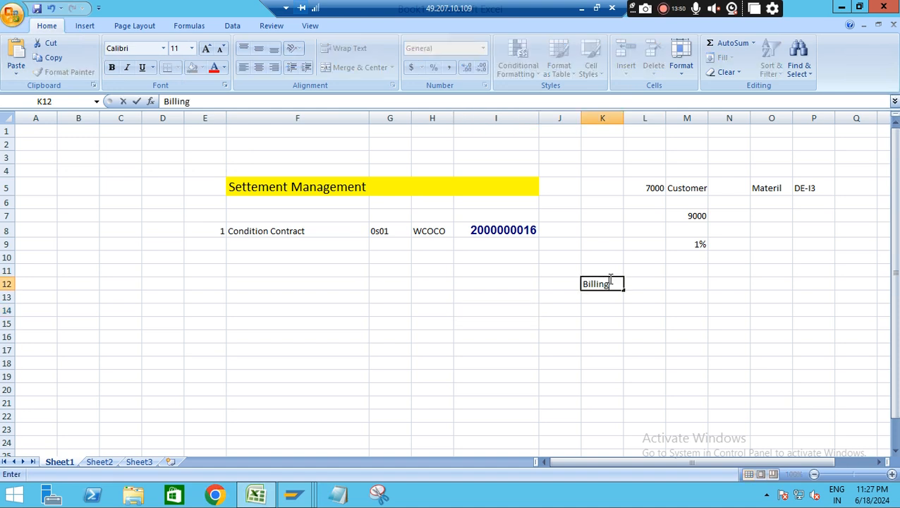
click(654, 285)
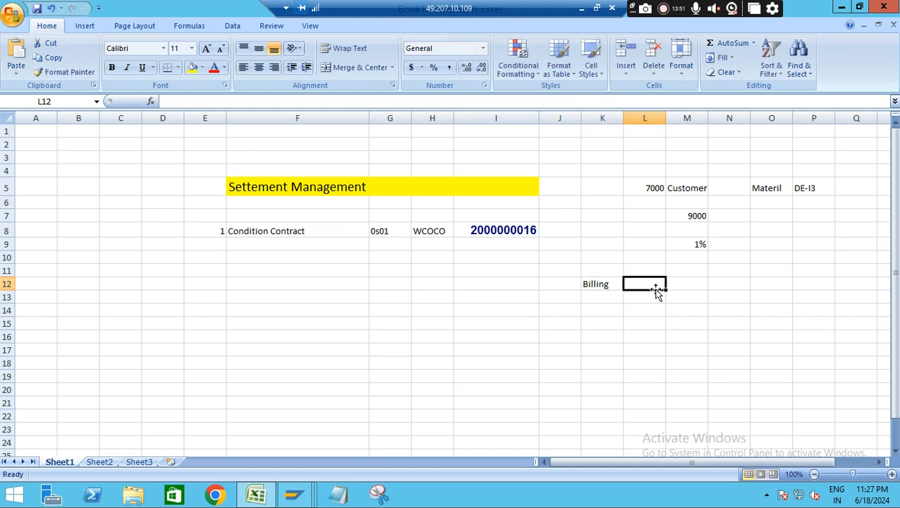
key(ctrl+v)
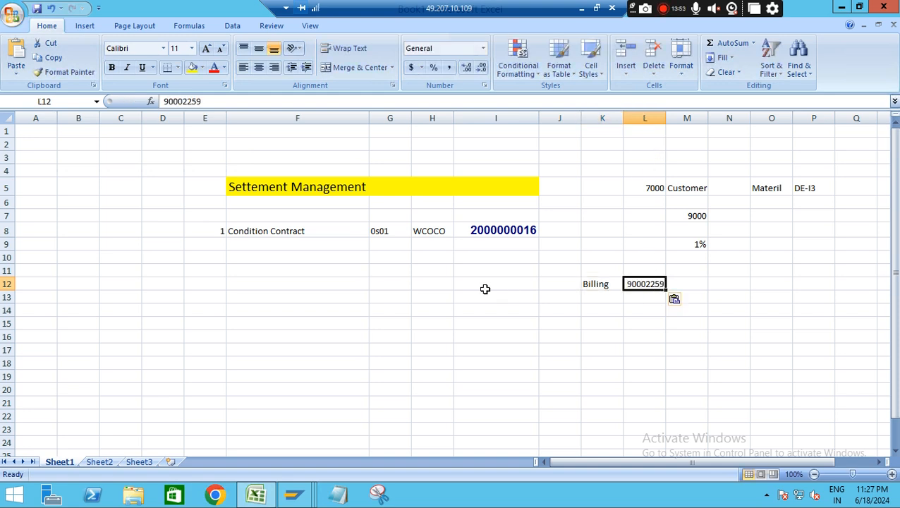
Add the second process entry in row 14: 2 in E14, "Settelemnt Traction" in F14 and WB2R_SC in H14
click(218, 309)
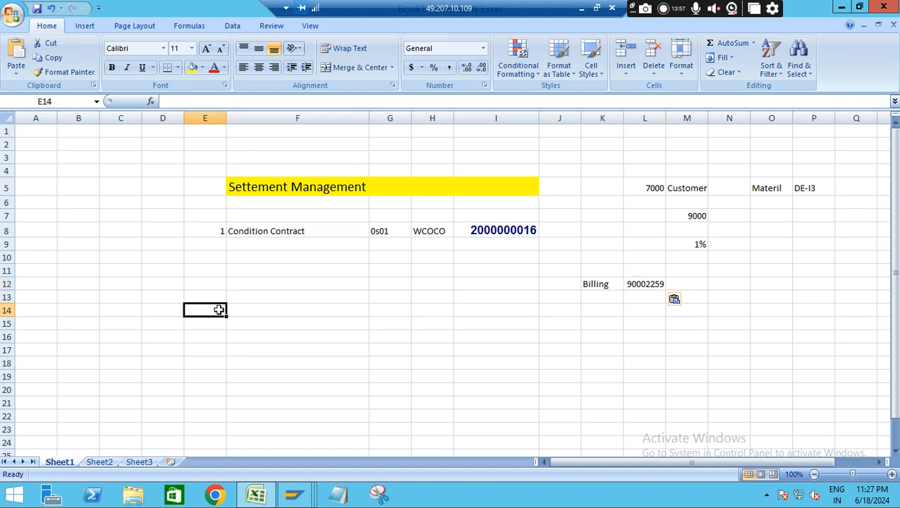
text(2)
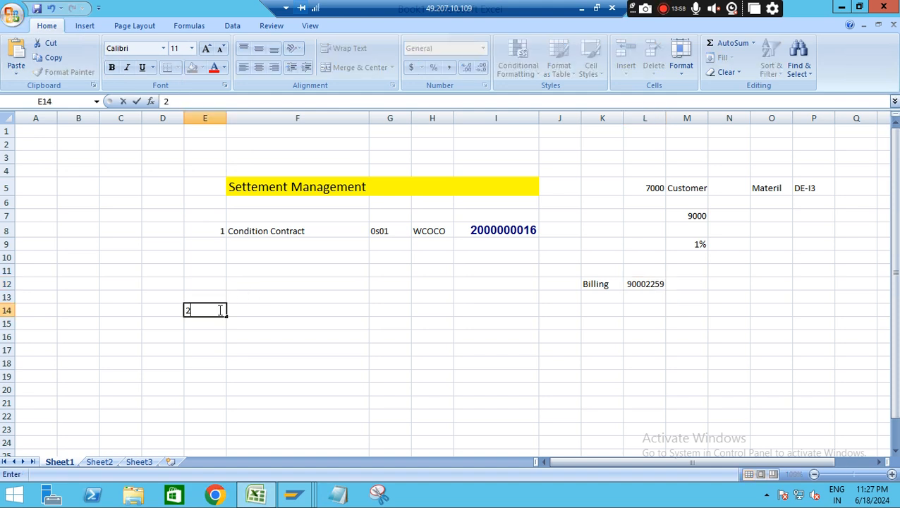
click(279, 309)
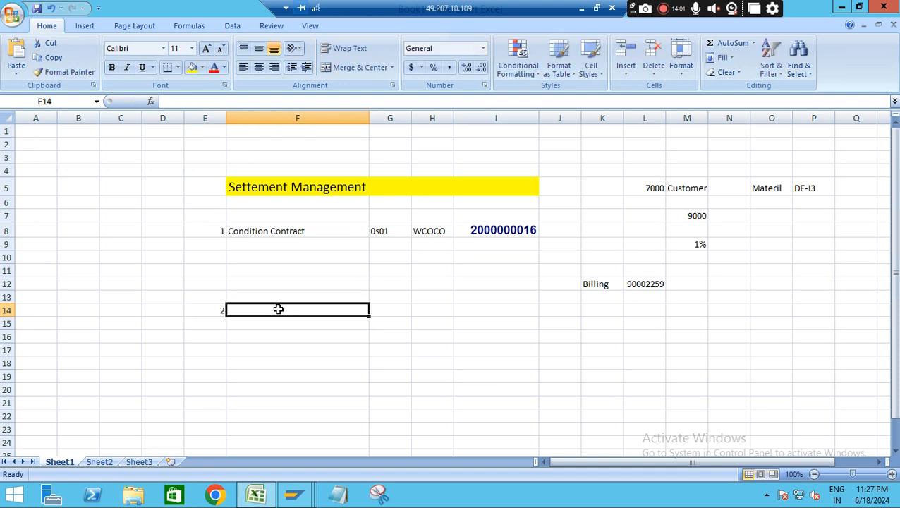
text(Settelemnt)
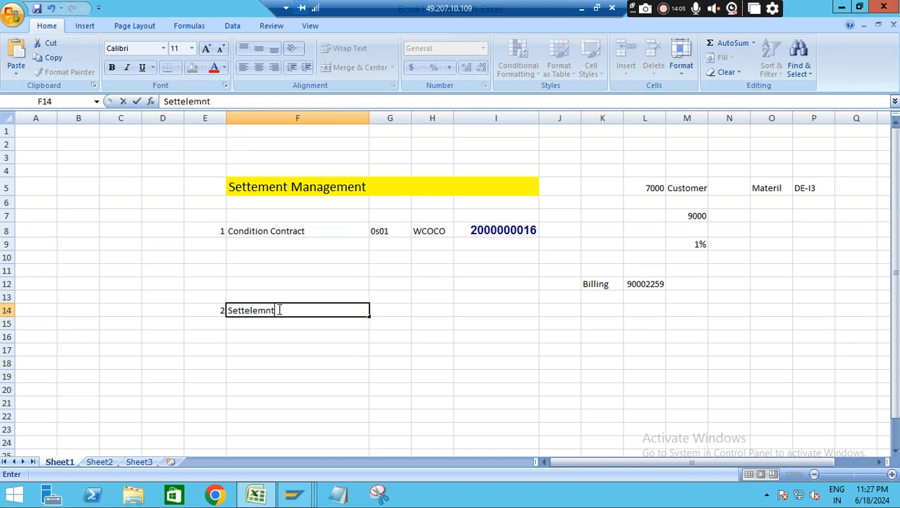
text(  Traction)
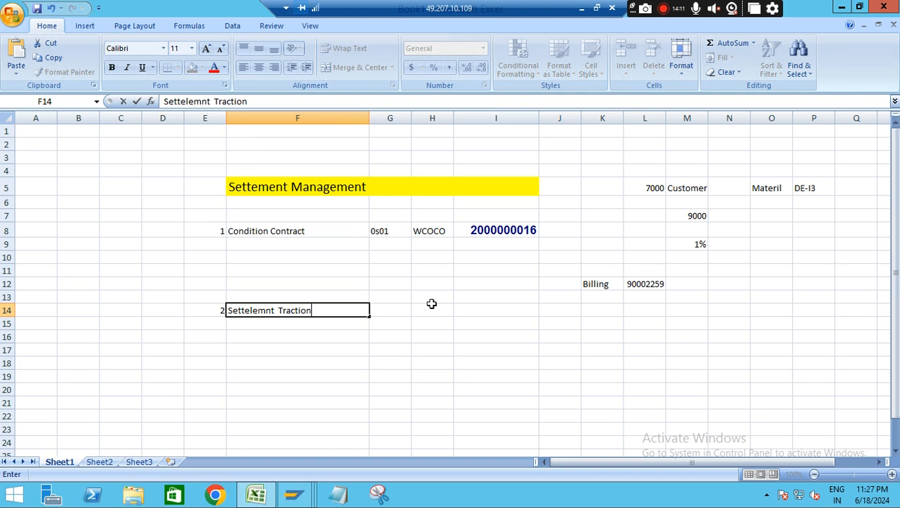
click(432, 311)
text(W)
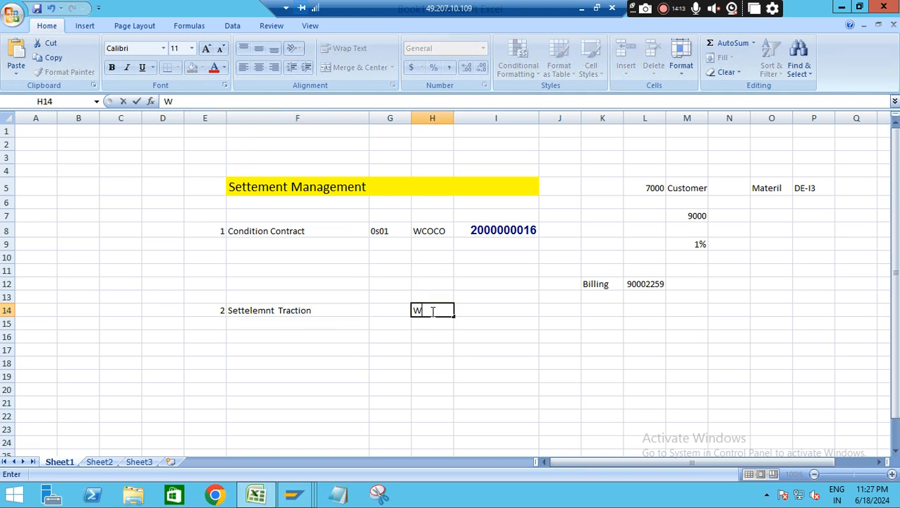
text(B2R_SC)
click(505, 360)
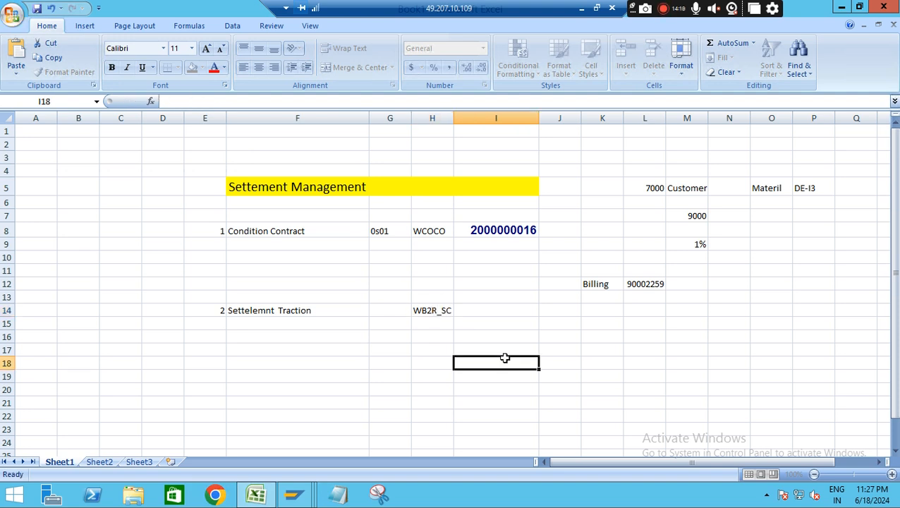
Copy the transaction code WB2R_SC from H14 and switch back to SAP
click(439, 312)
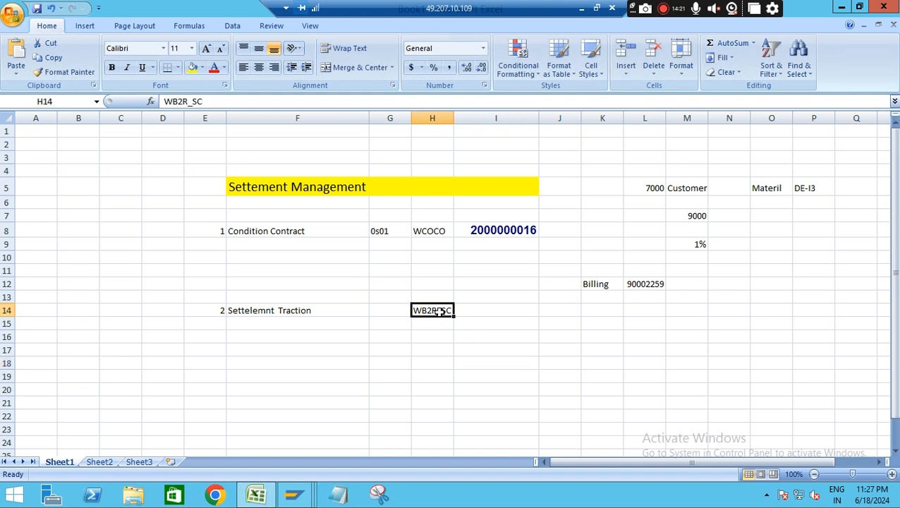
key(ctrl+c)
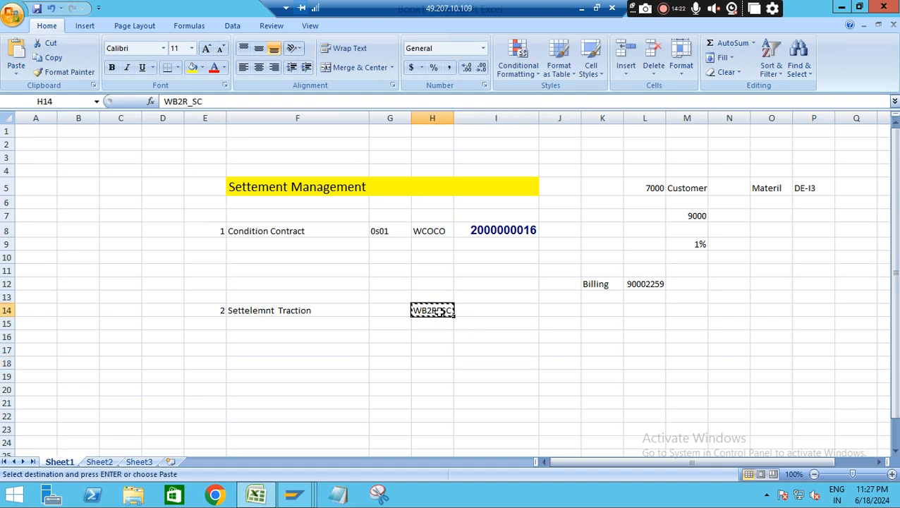
click(379, 231)
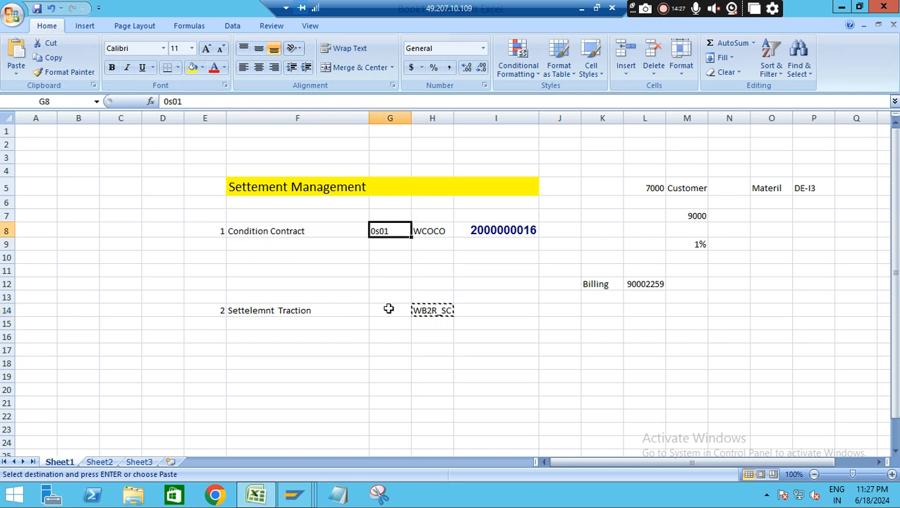
click(387, 308)
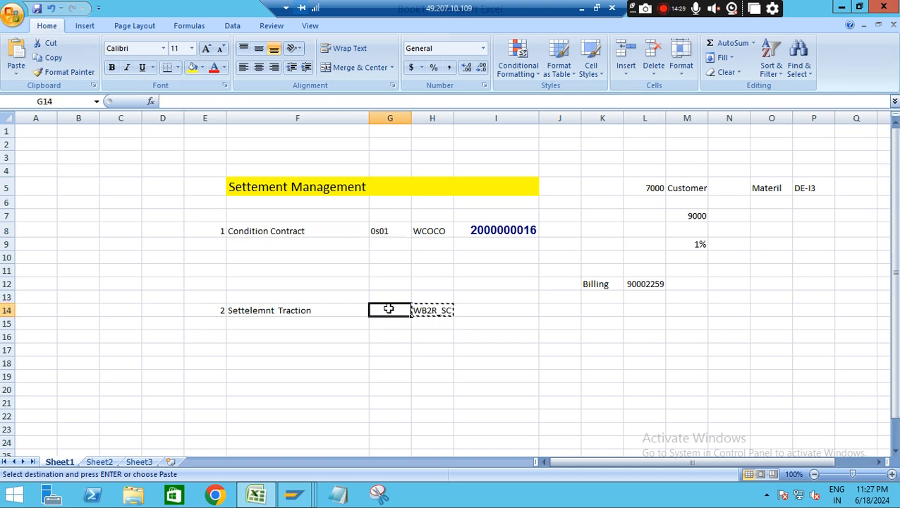
key(alt+Tab)
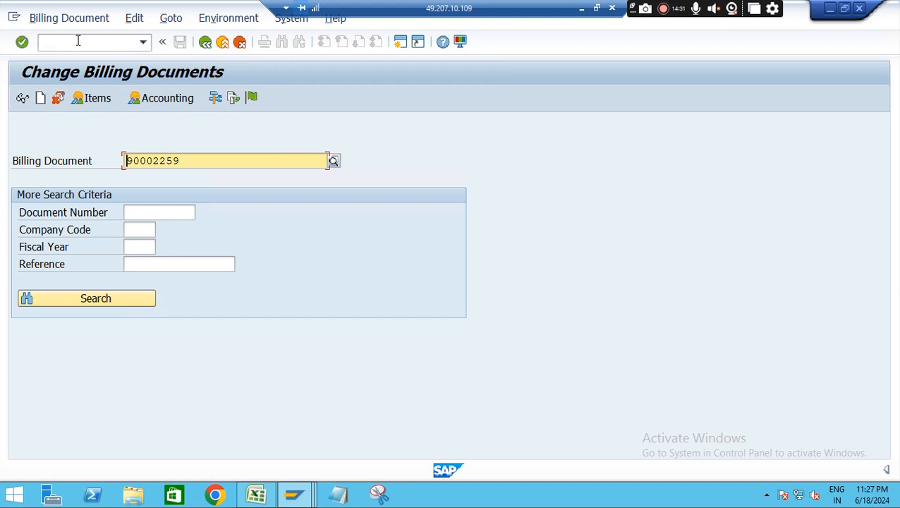
Start transaction WB2R_SC for the settlement of customer condition contracts, using the copied transaction code
click(77, 41)
text(/)
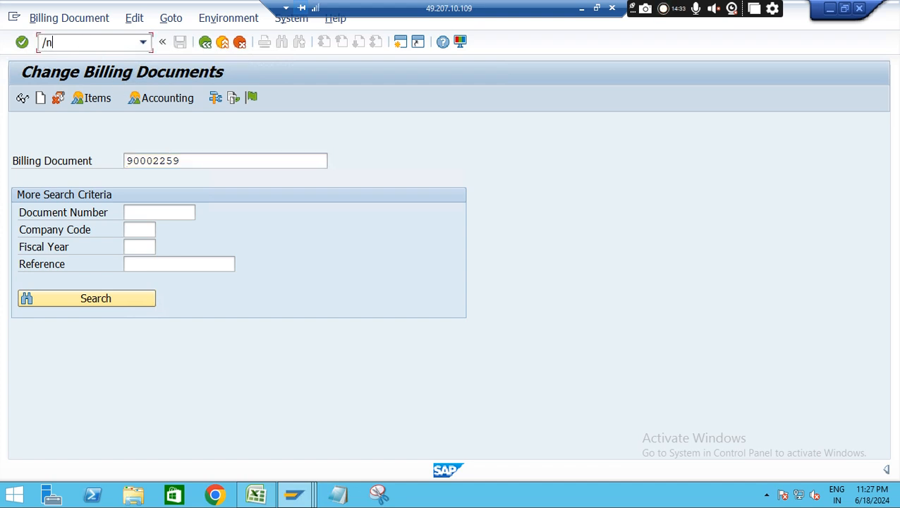
text(n)
key(Return)
key(ctrl+v)
key(Return)
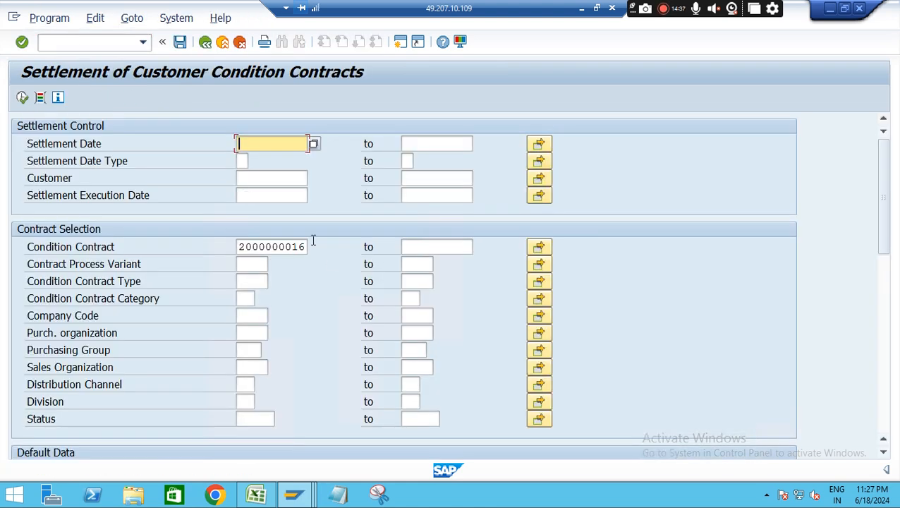
Compare the prefilled condition contract number with the one recorded in Excel, and return to the SAP settlement screen
drag(239, 247, 306, 247)
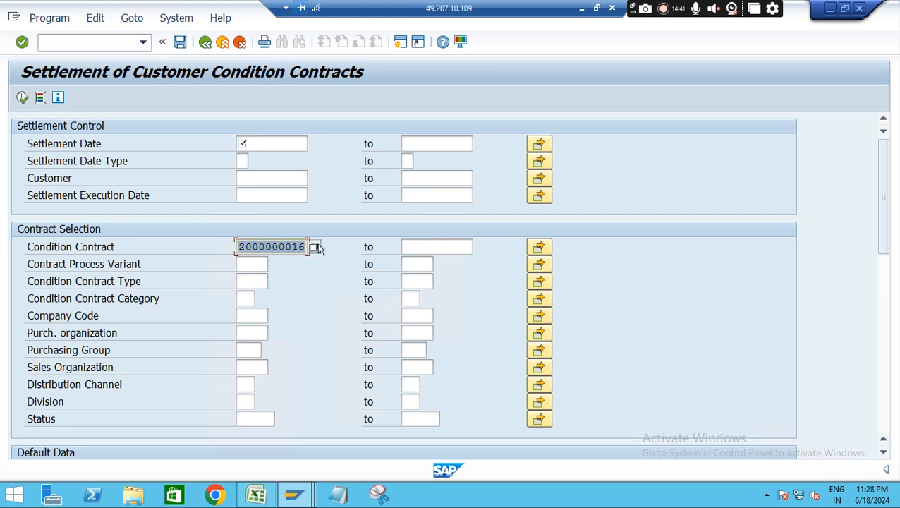
key(F10)
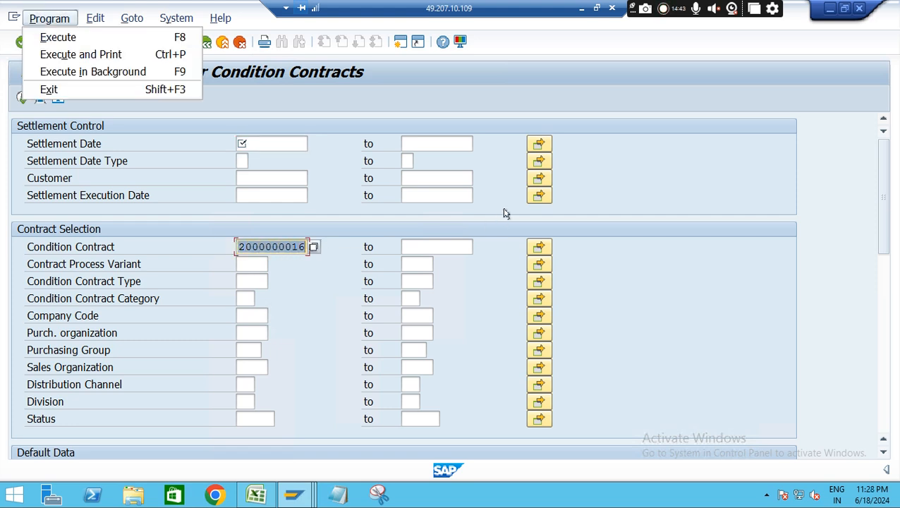
click(528, 186)
key(alt+Tab)
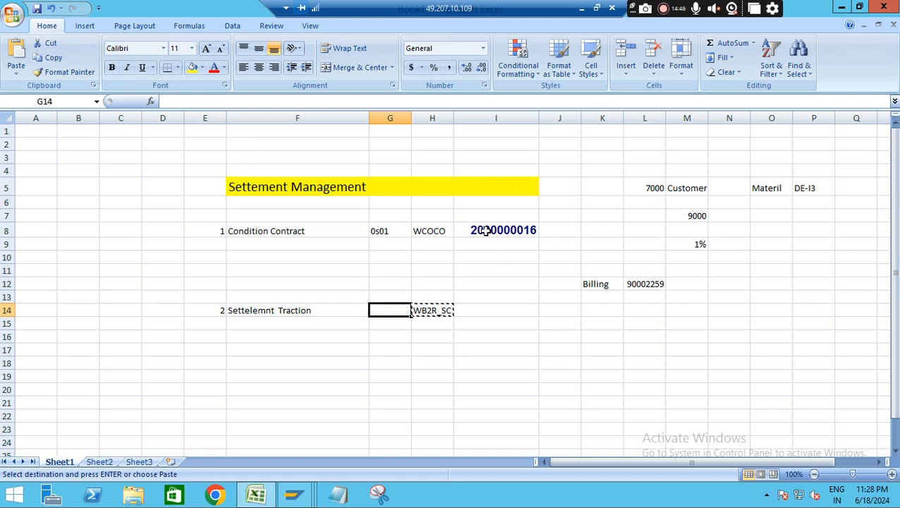
key(alt+Tab)
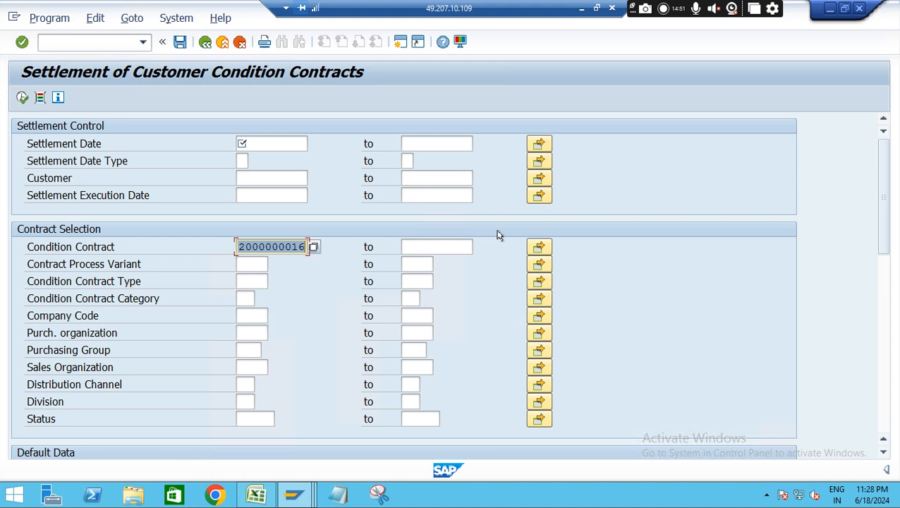
Set the start of the Settlement Date range to 18.06.2024
click(265, 145)
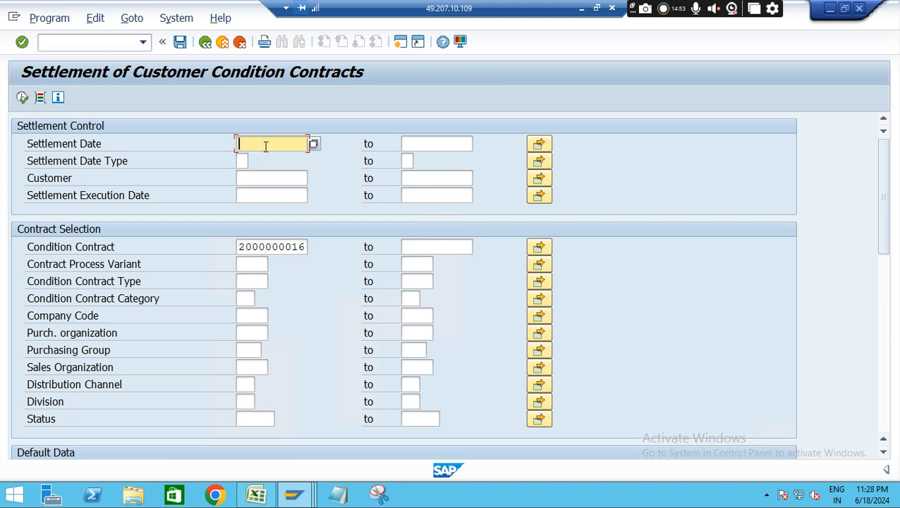
click(265, 145)
click(262, 159)
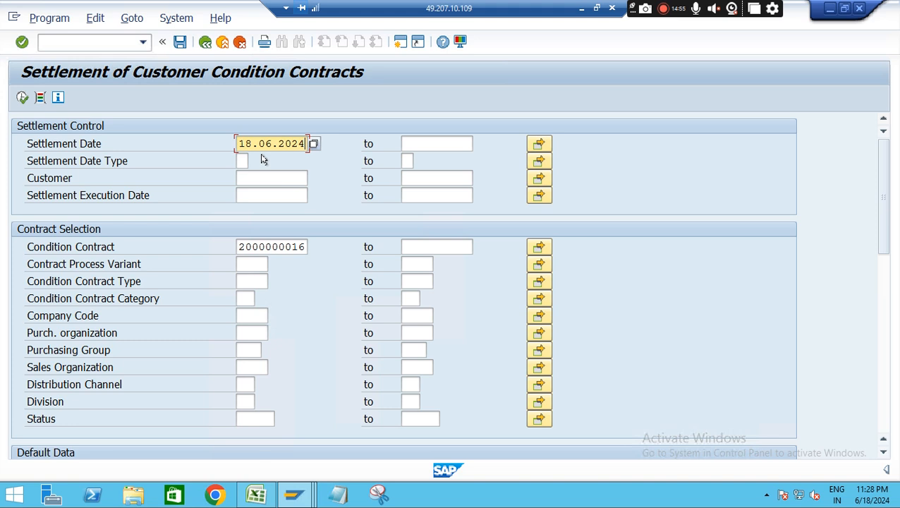
drag(246, 143, 306, 143)
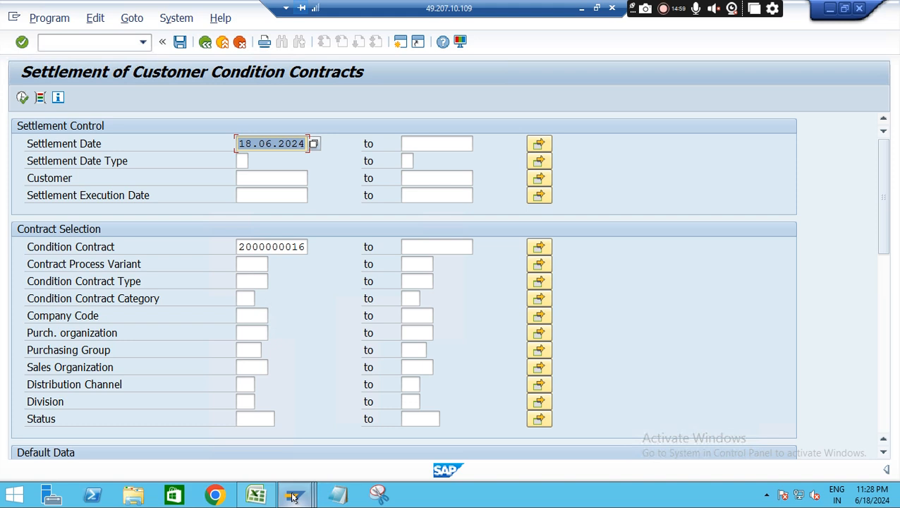
mouse_move(295, 494)
click(405, 436)
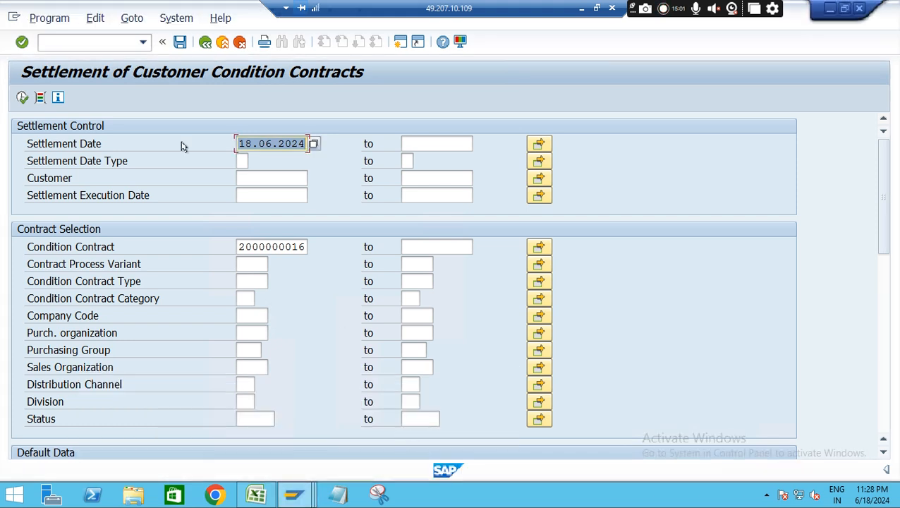
Open transaction WCOCO in a new session and display the existing sales rebate condition contract
click(81, 43)
text(/o)
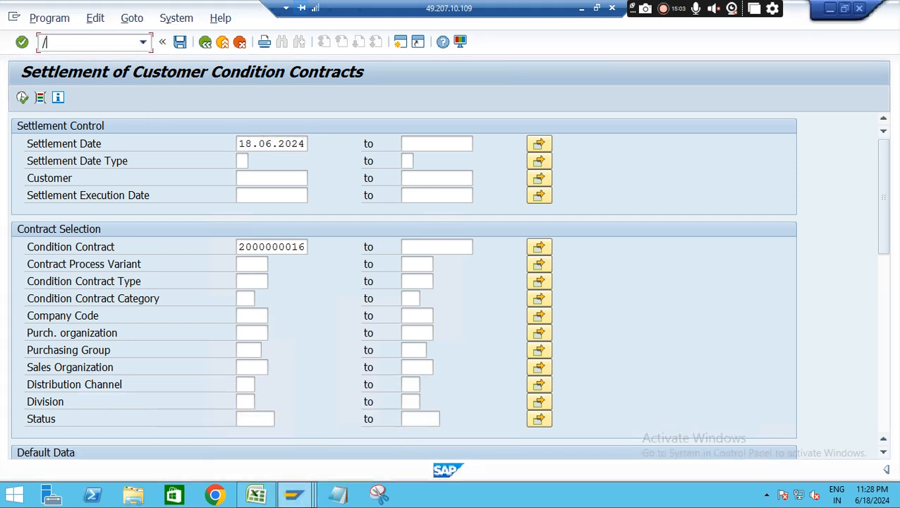
text(wcoco)
key(Return)
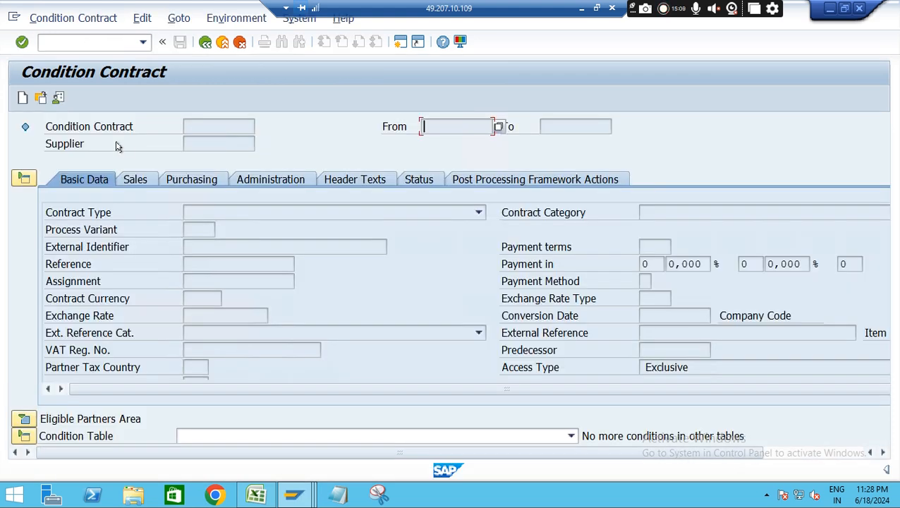
click(40, 99)
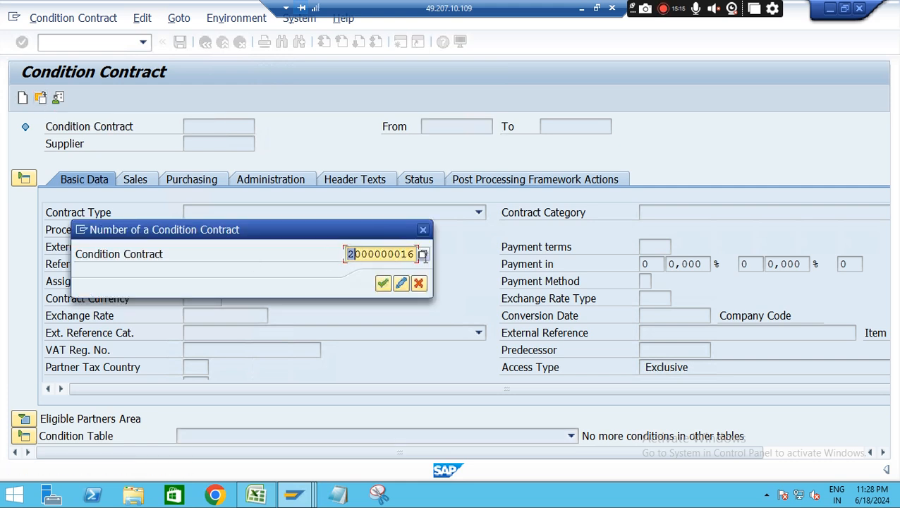
double_click(349, 254)
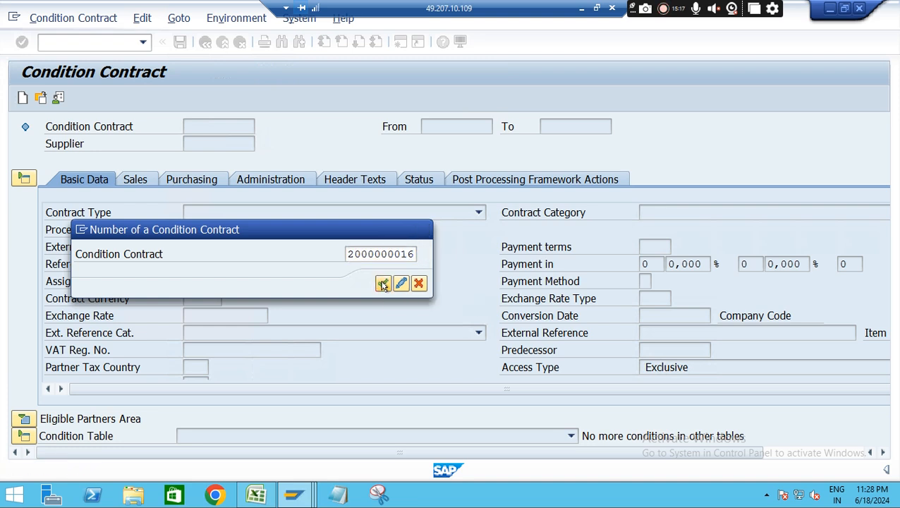
click(383, 283)
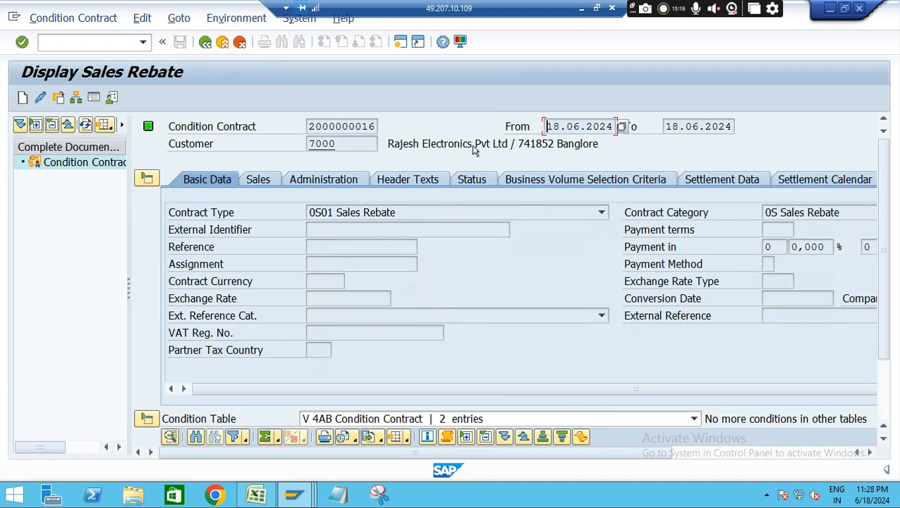
Examine the contract's validity period and the settlement date in its settlement calendar
drag(546, 127, 649, 123)
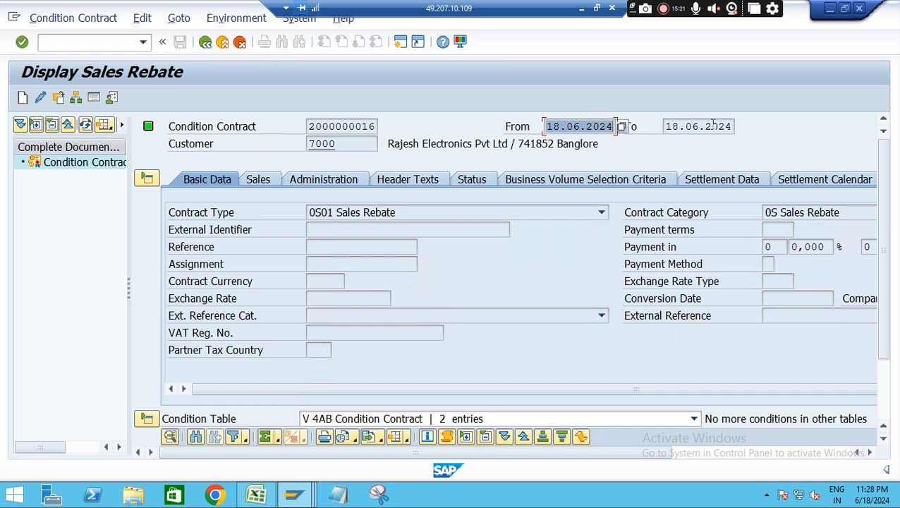
click(819, 179)
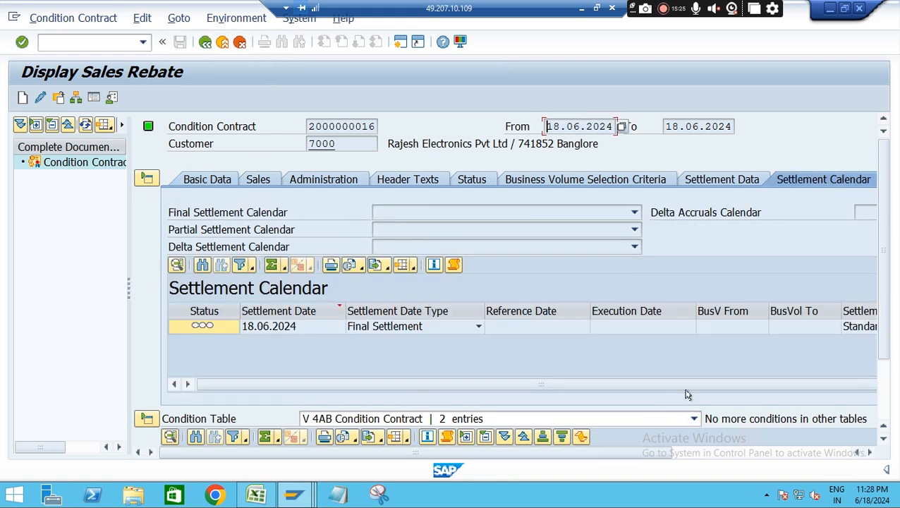
click(268, 329)
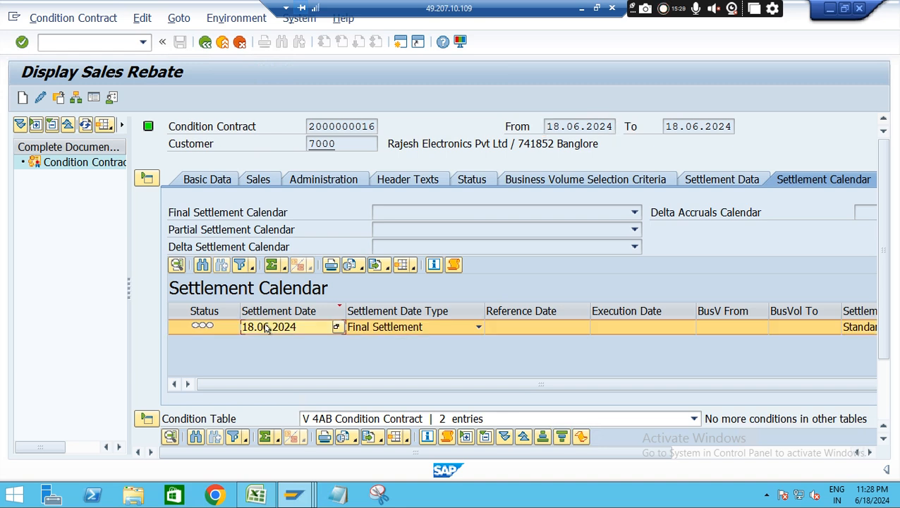
double_click(268, 329)
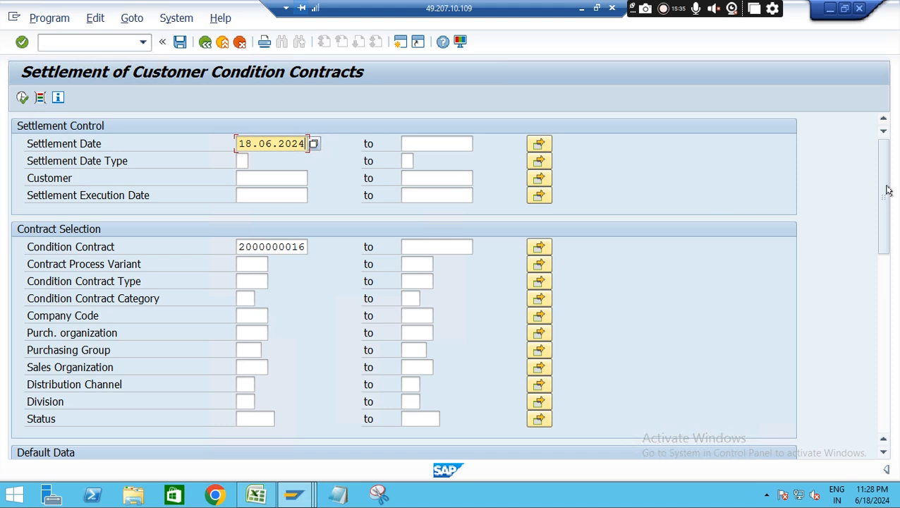
In the WB2R_SC session, set List Range to 3 Message Log and List Output Header Data, under Programm Run Control
drag(878, 178, 888, 270)
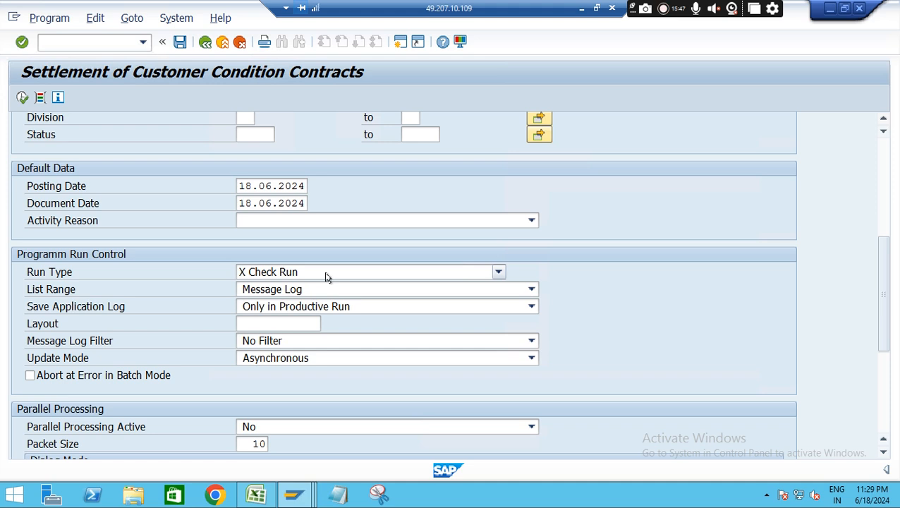
click(340, 291)
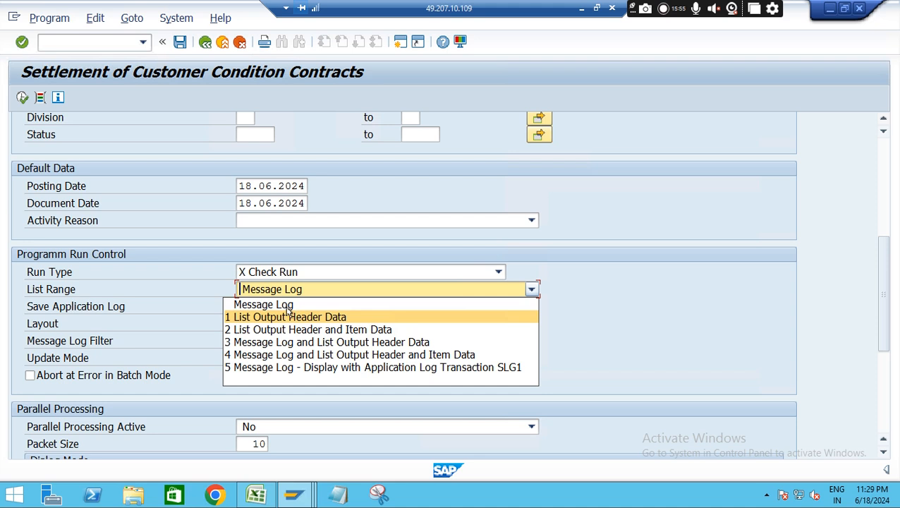
click(307, 342)
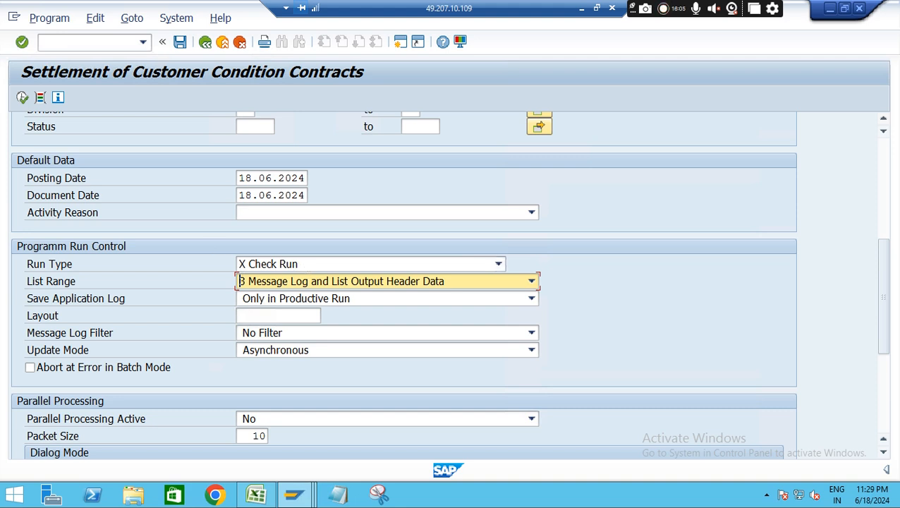
Execute the settlement as a check run, review its message log and go back to the settlement documents list
click(21, 99)
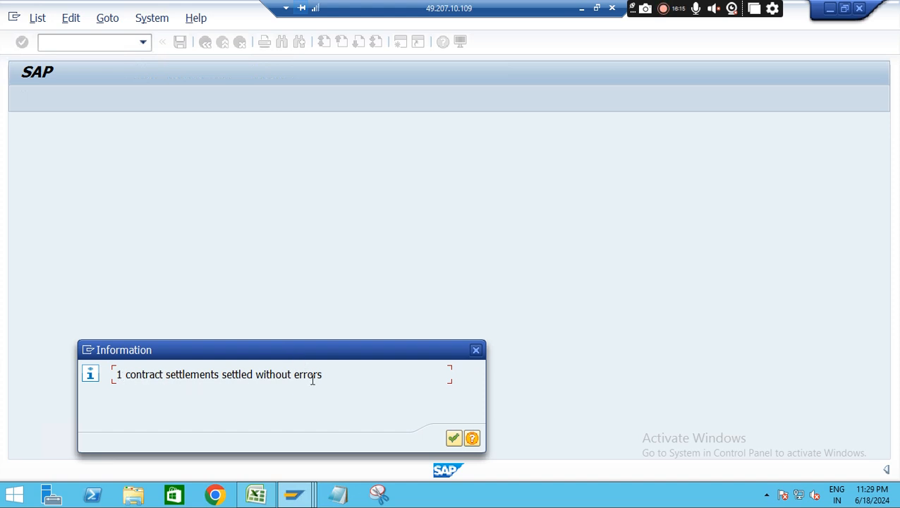
click(454, 438)
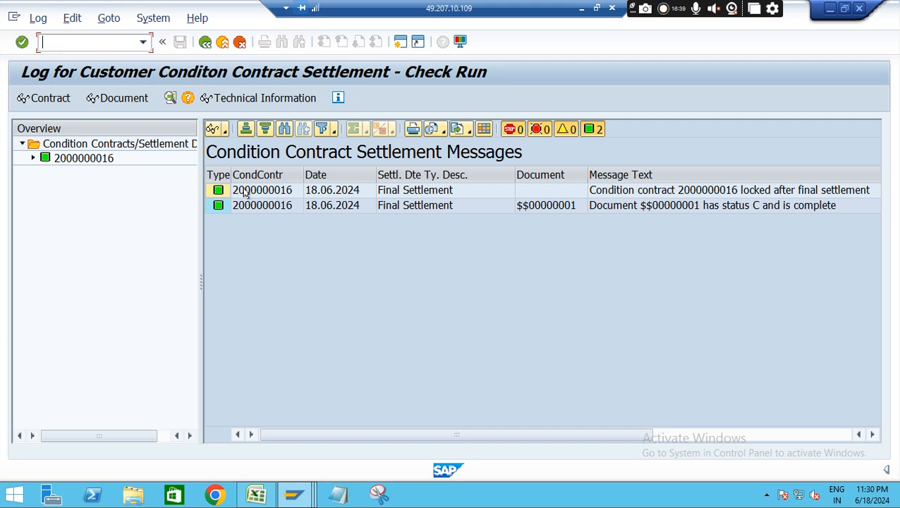
click(205, 43)
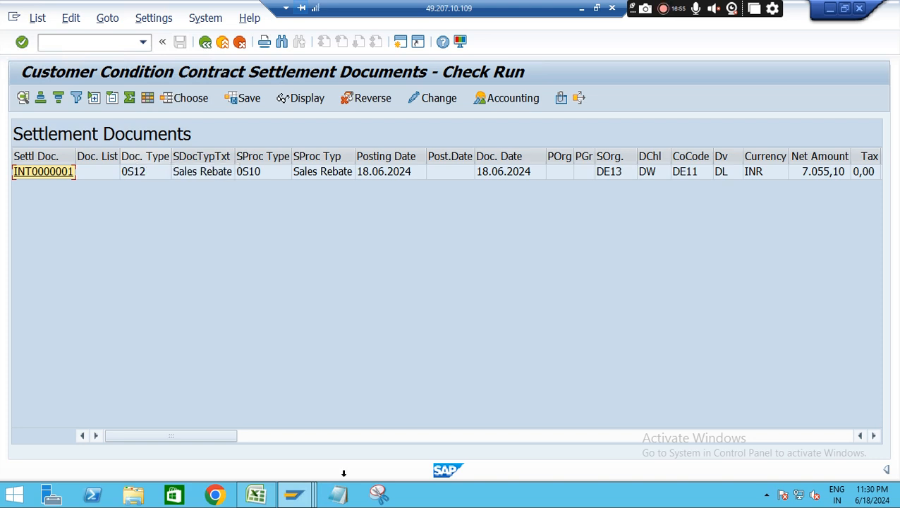
Switch to Excel and record the settlement document type with 0S12 in G15 and "Settelemnt" in H15
click(258, 495)
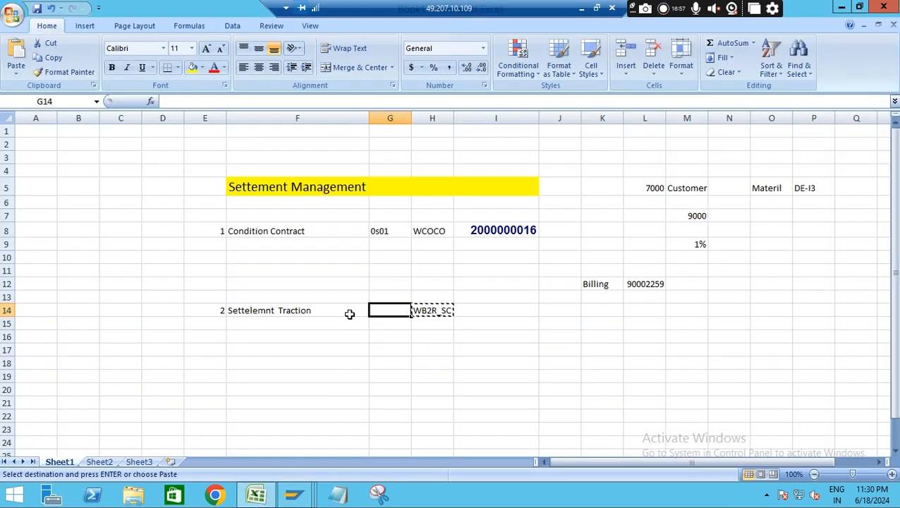
click(390, 333)
click(388, 324)
text(0S)
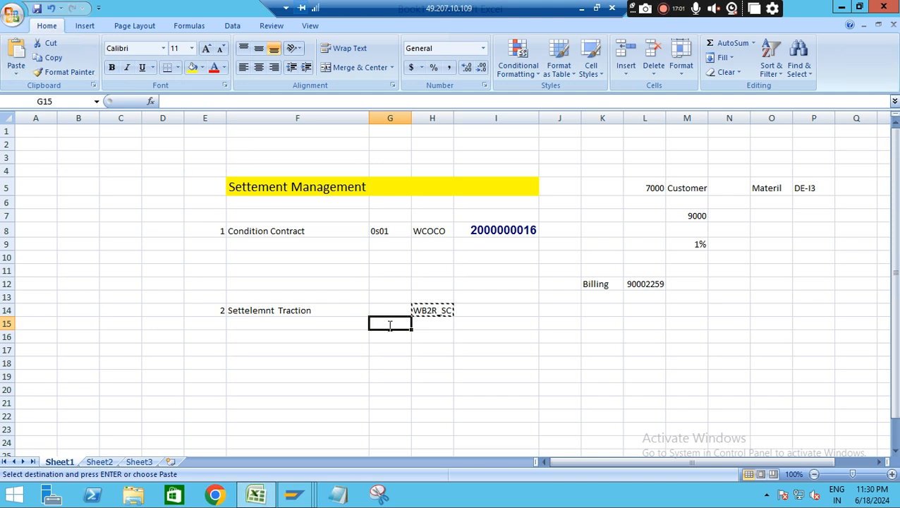
text(12)
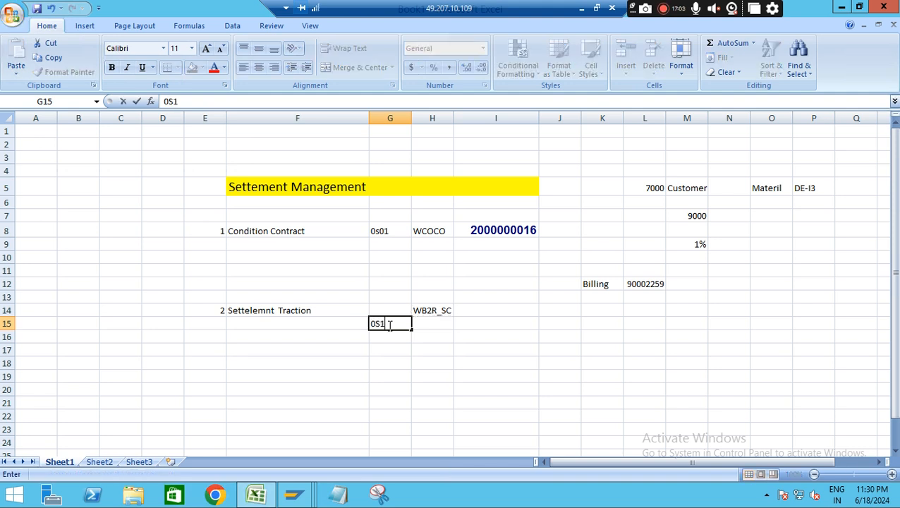
click(432, 324)
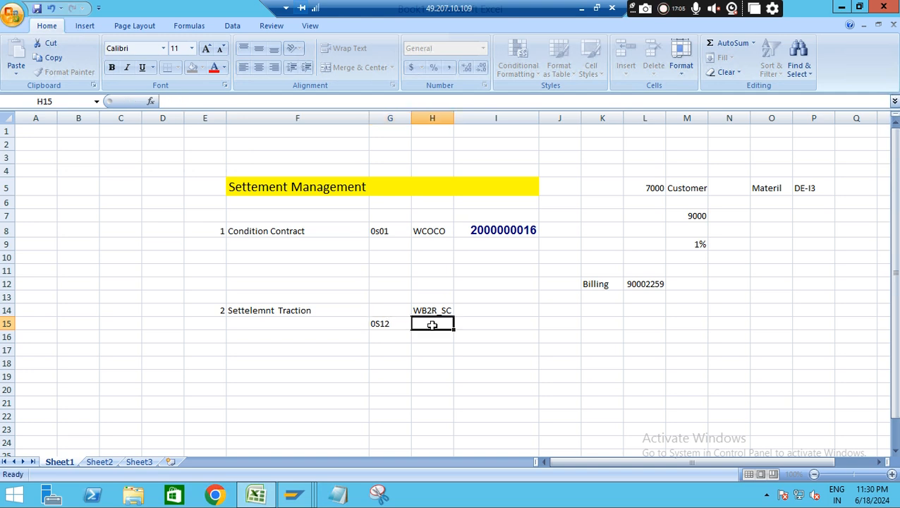
text(Sett)
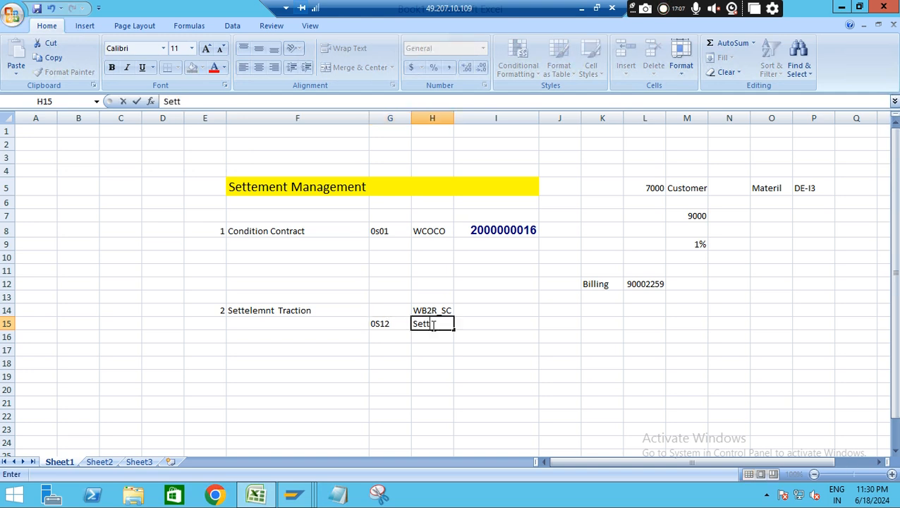
text(elemnt)
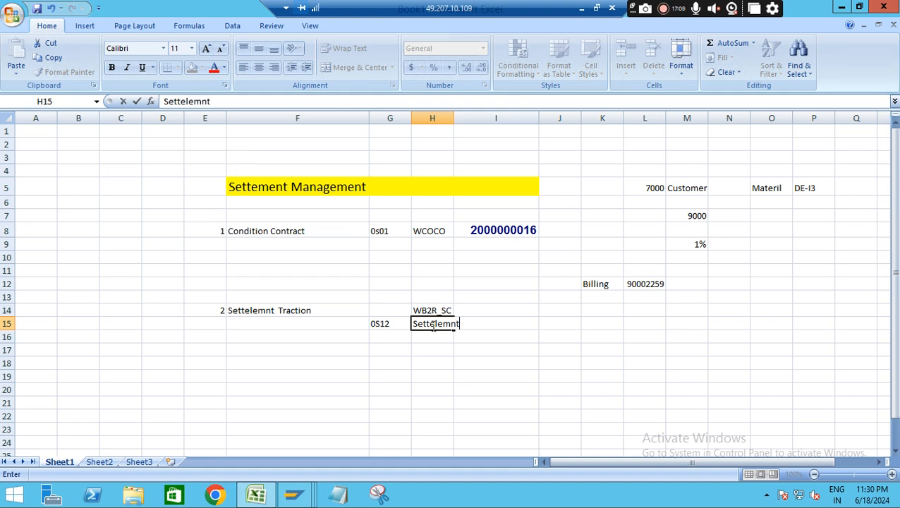
click(491, 328)
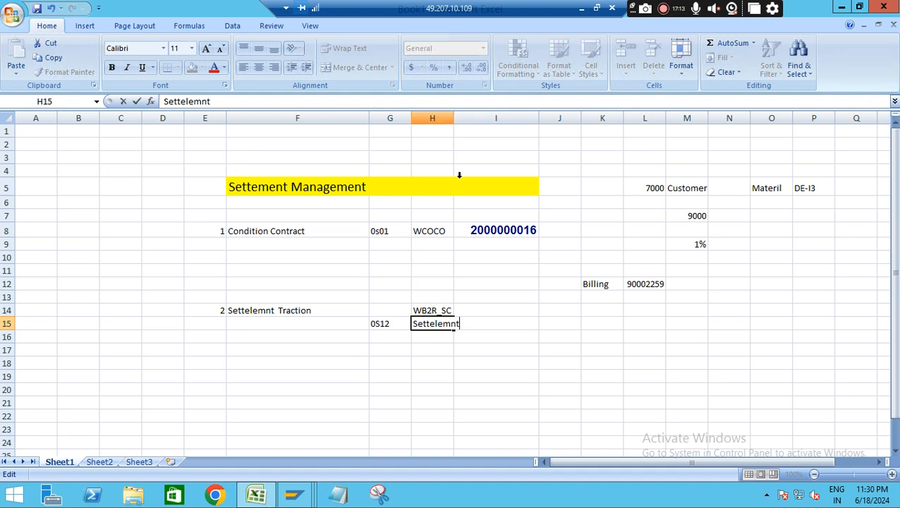
click(389, 337)
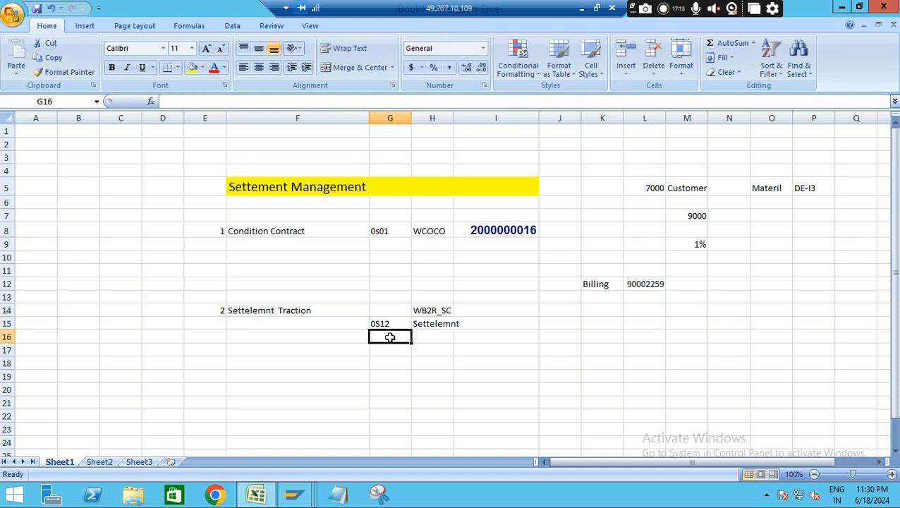
Look up the settlement process type in the SAP check-run list and record it in Excel as 0s10 in G16
key(alt+Tab)
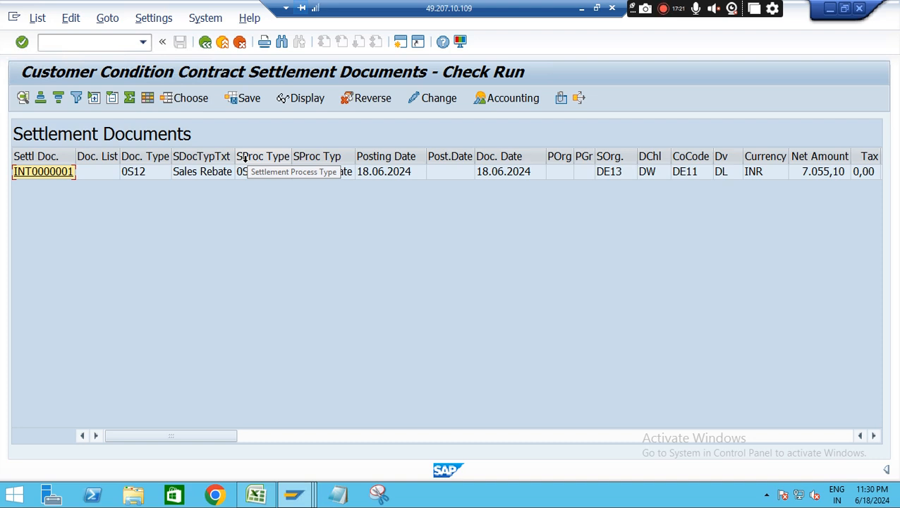
key(alt+l)
key(Escape)
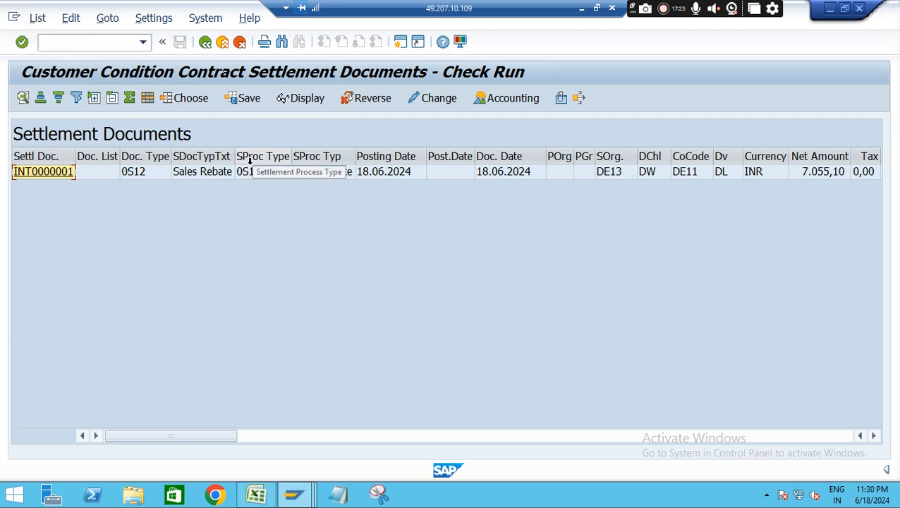
key(alt)
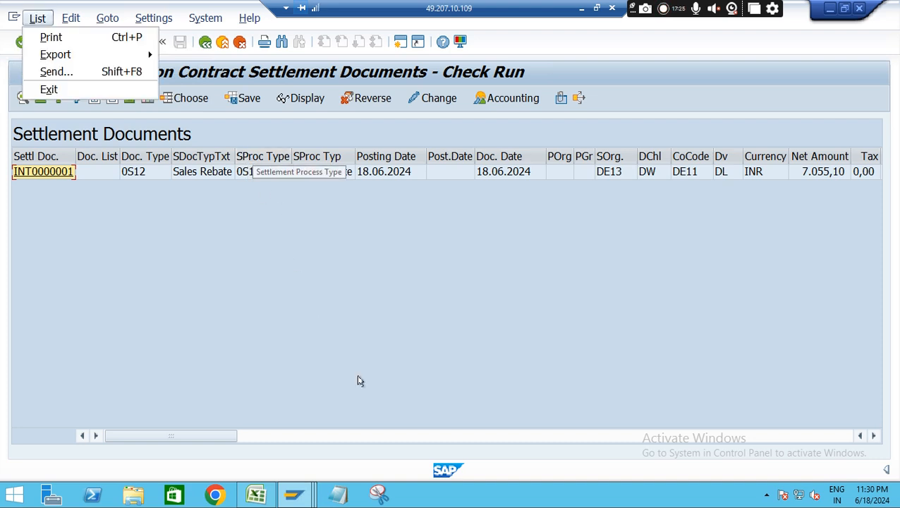
key(Escape)
key(alt+Tab)
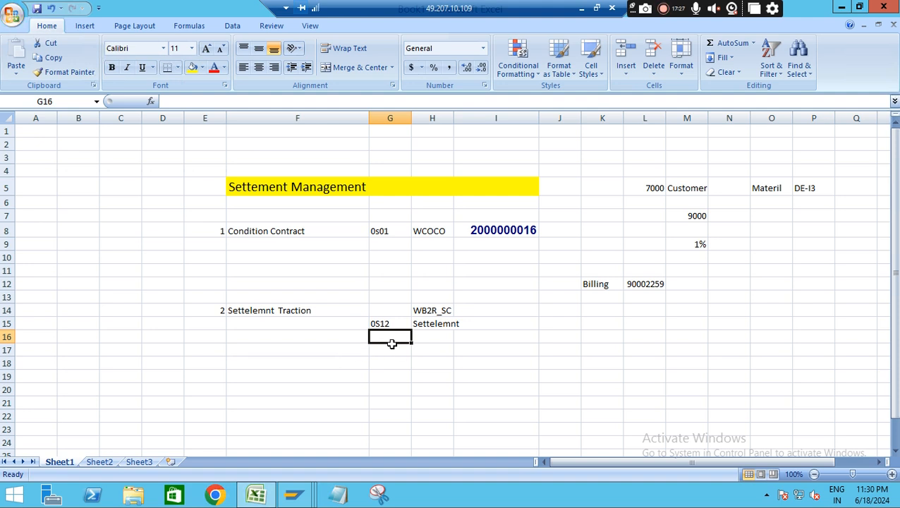
text(0s10)
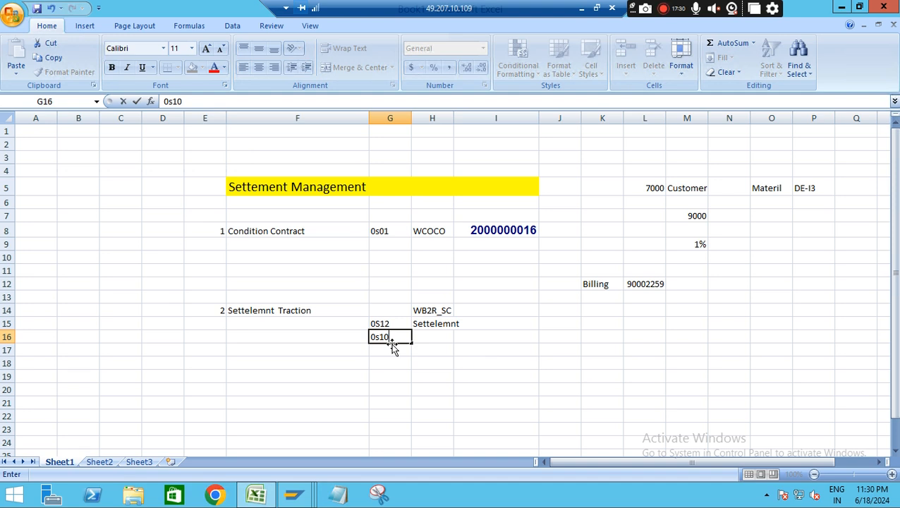
click(530, 373)
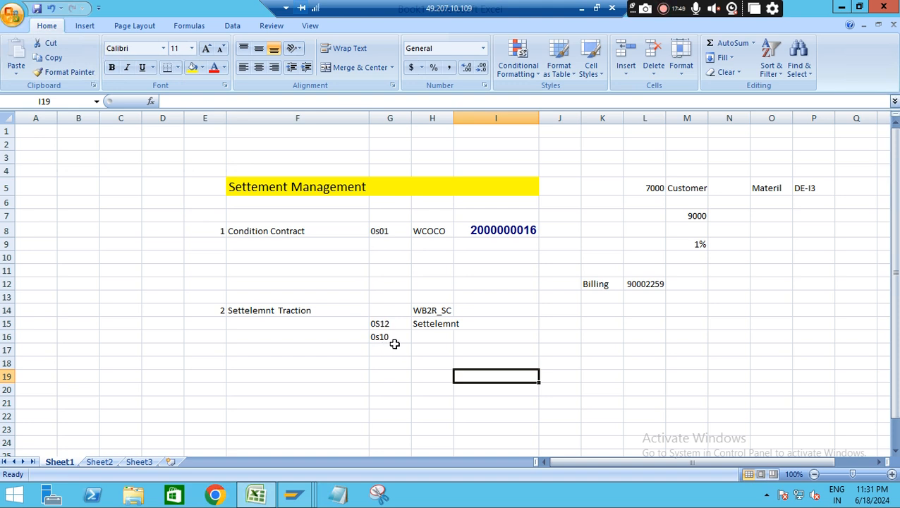
Label the 0s10 entry with "settelemnt process type" in H16
click(428, 337)
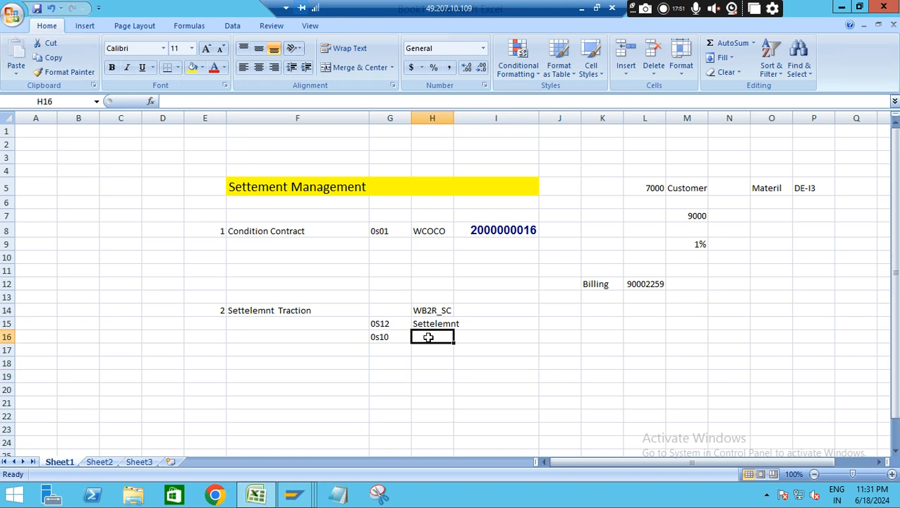
text(sett)
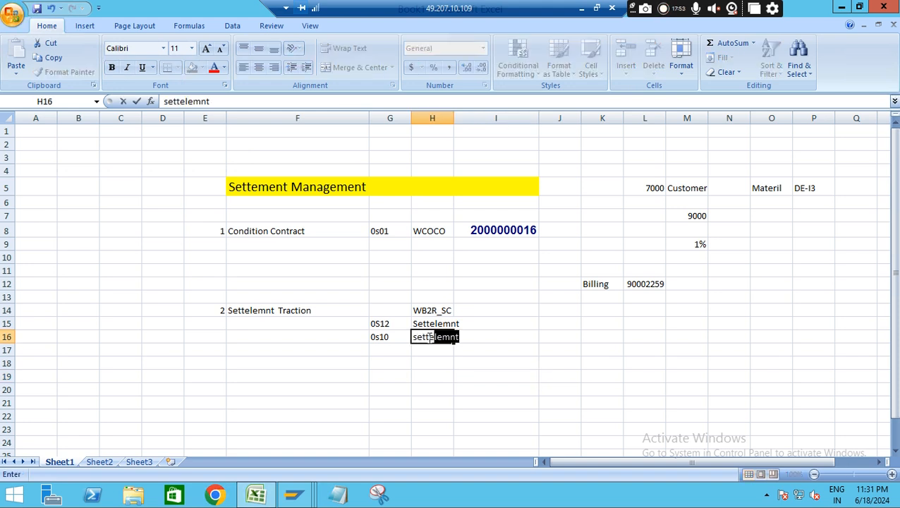
text(elemnt process type)
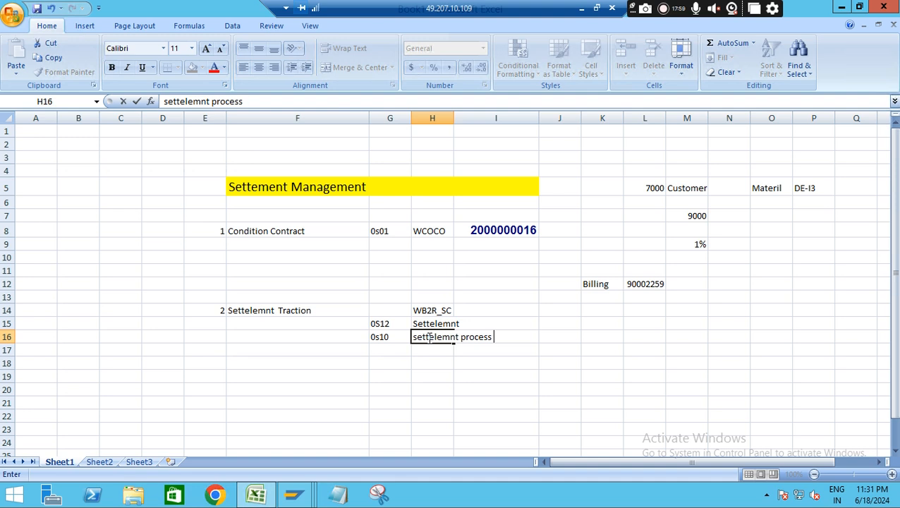
Complete the 0S12 row's label by entering "Doc type" in I15
click(480, 318)
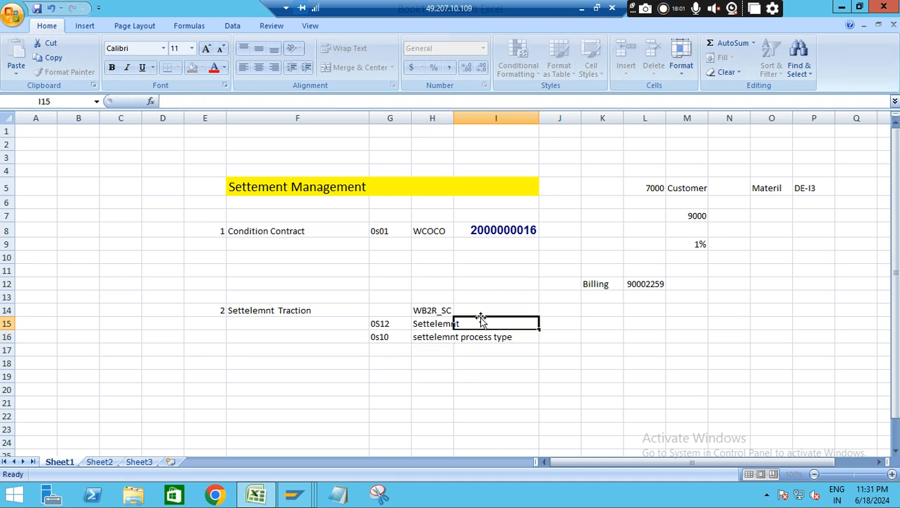
text(Doc)
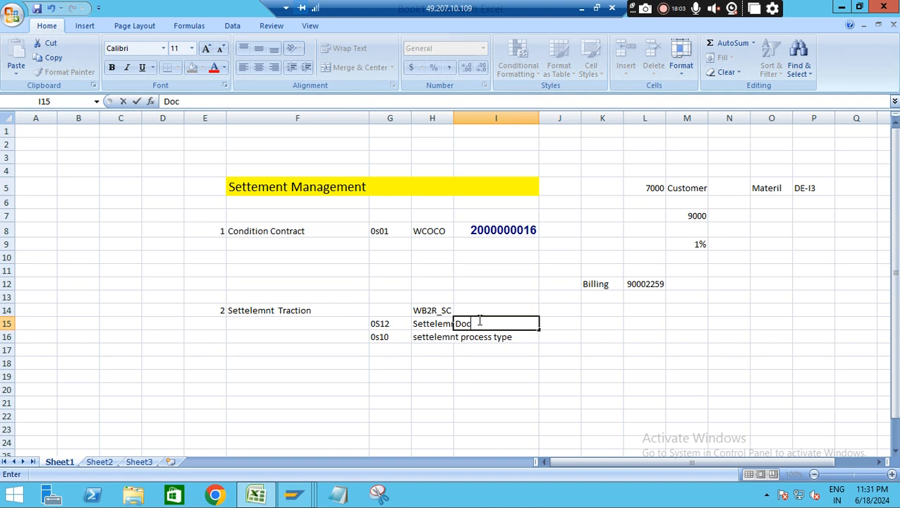
text( type)
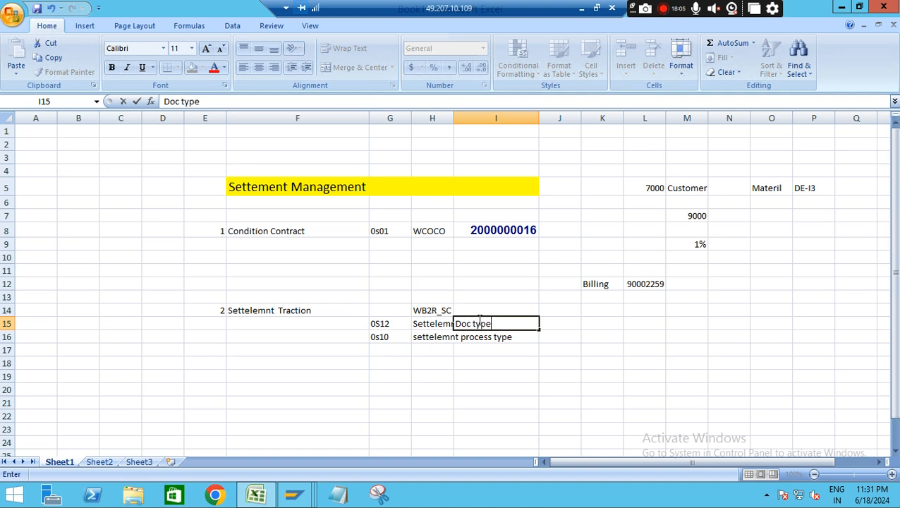
click(548, 392)
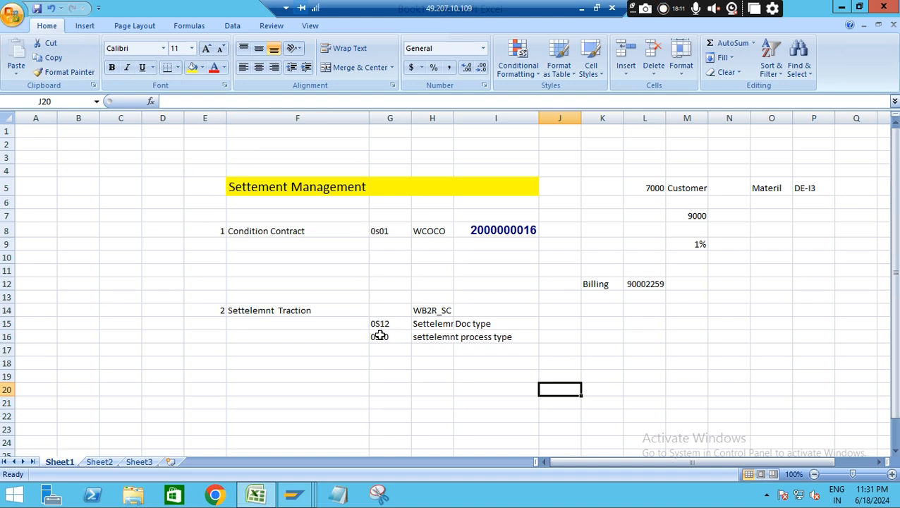
Switch to SAP, leave the check-run document list and set Run Type to Live Run under Programm Run Control
key(alt+Tab)
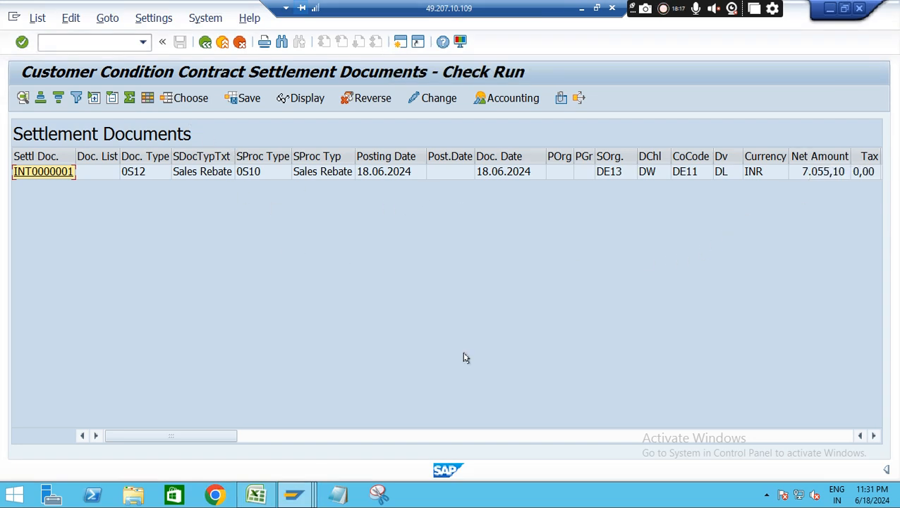
drag(170, 436, 195, 435)
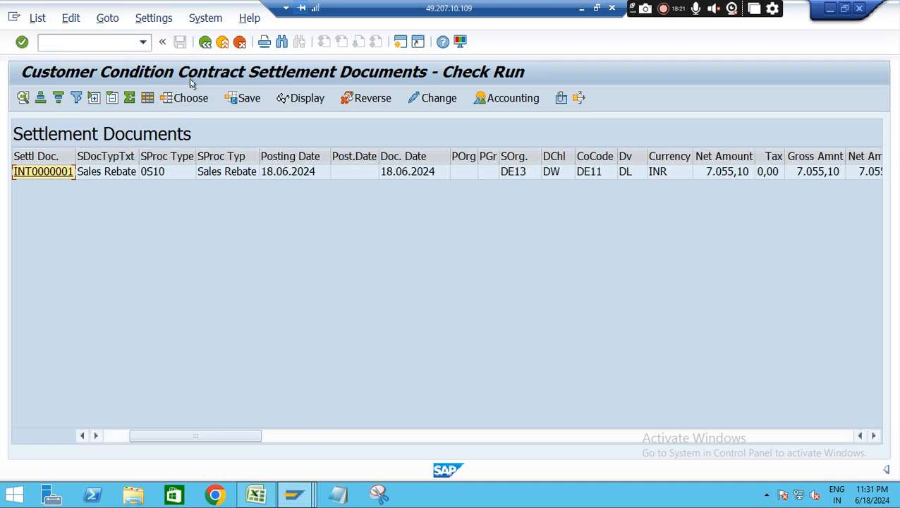
click(205, 43)
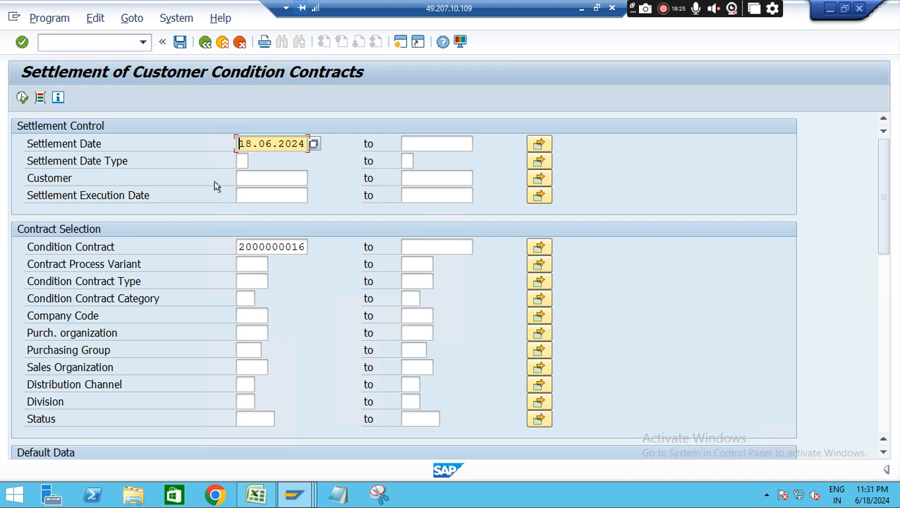
drag(881, 180, 643, 288)
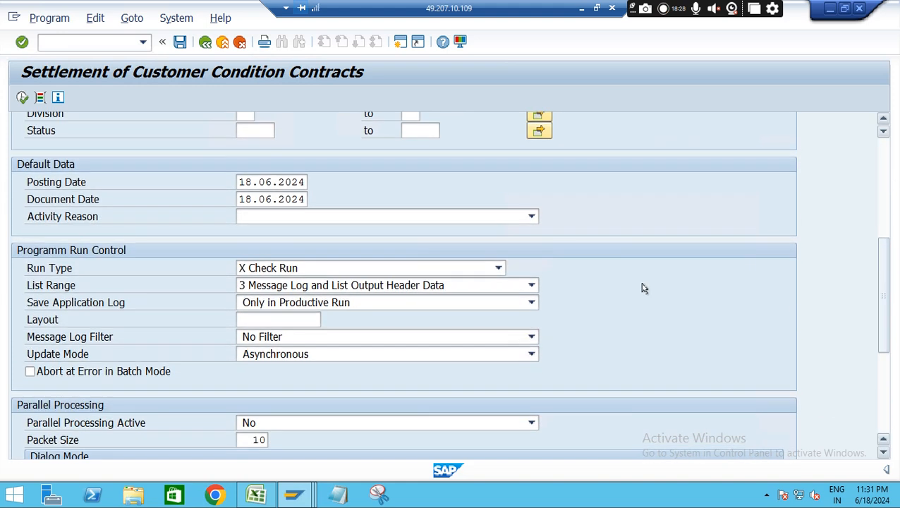
click(483, 267)
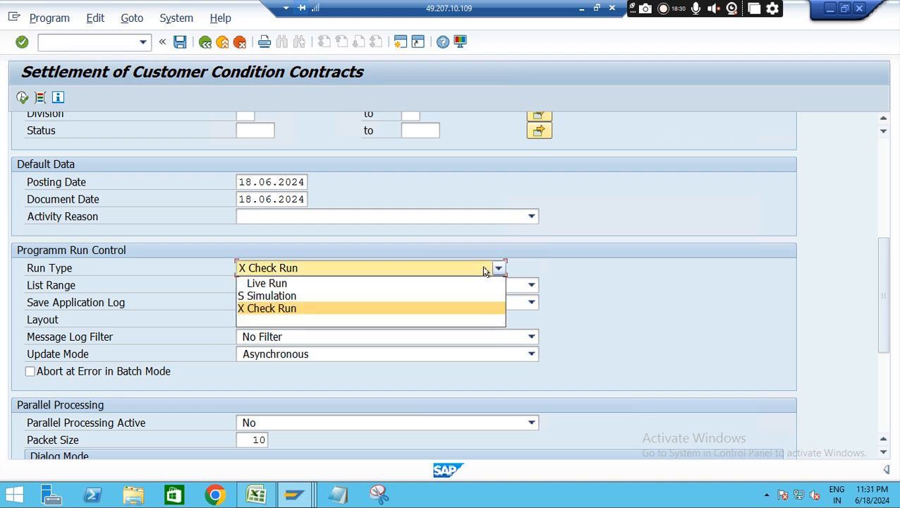
click(291, 283)
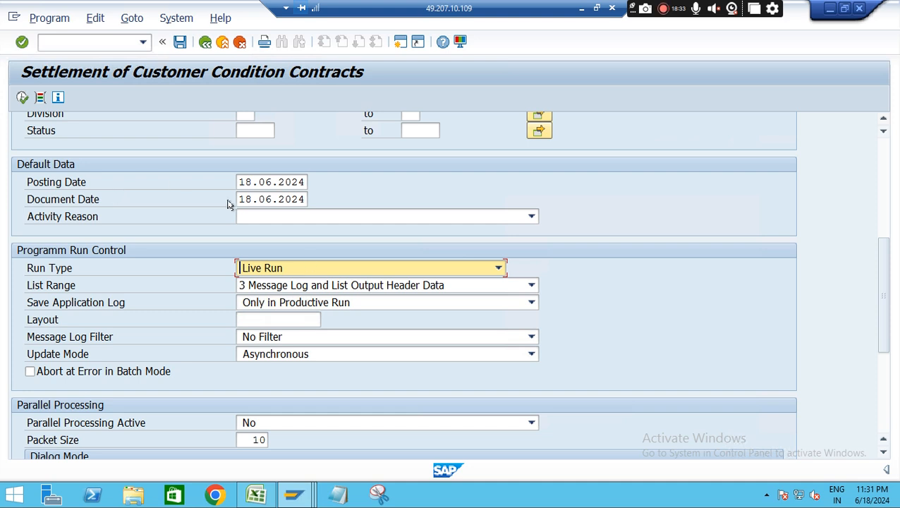
Execute the contract settlement as a live run, review its message log and go back to the settlement documents list
click(22, 97)
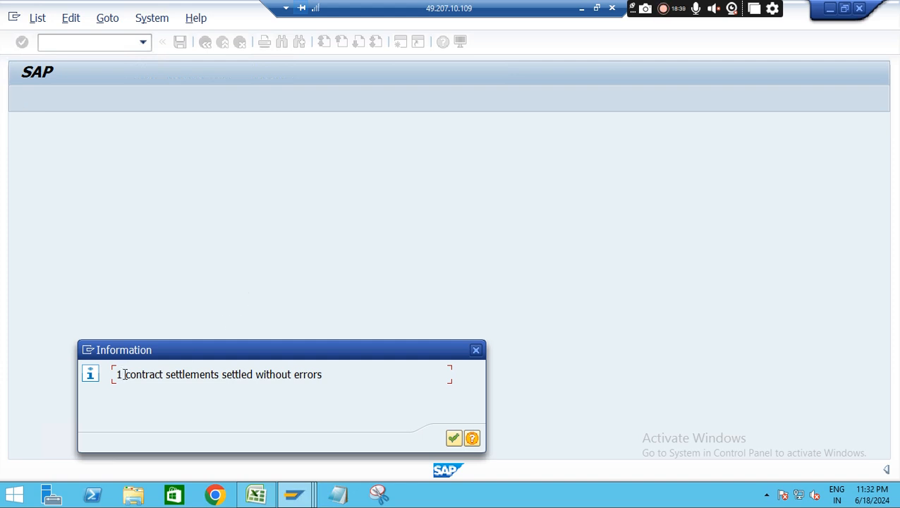
click(454, 438)
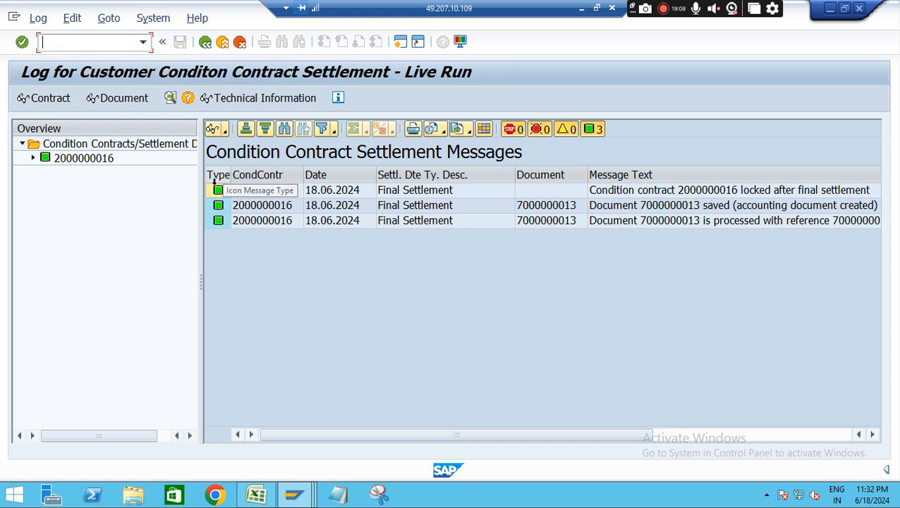
click(205, 43)
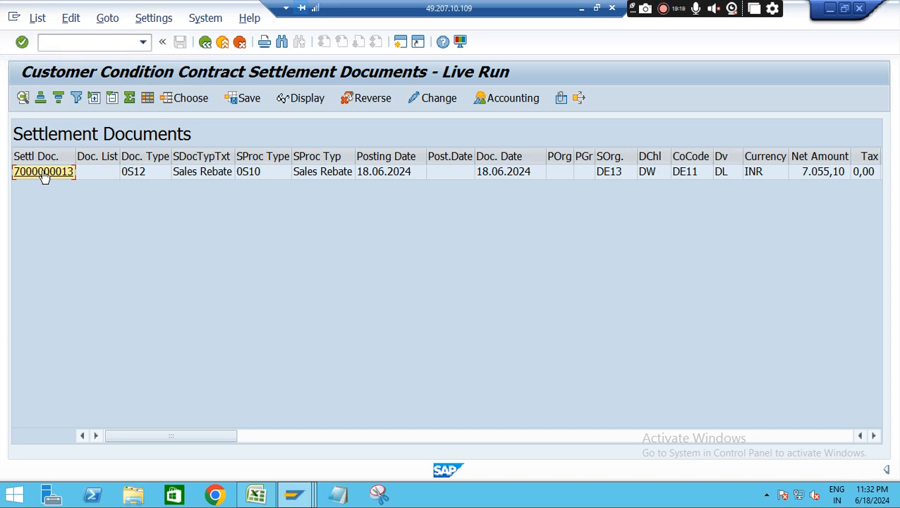
Display the settlement management document created by the live run
click(306, 103)
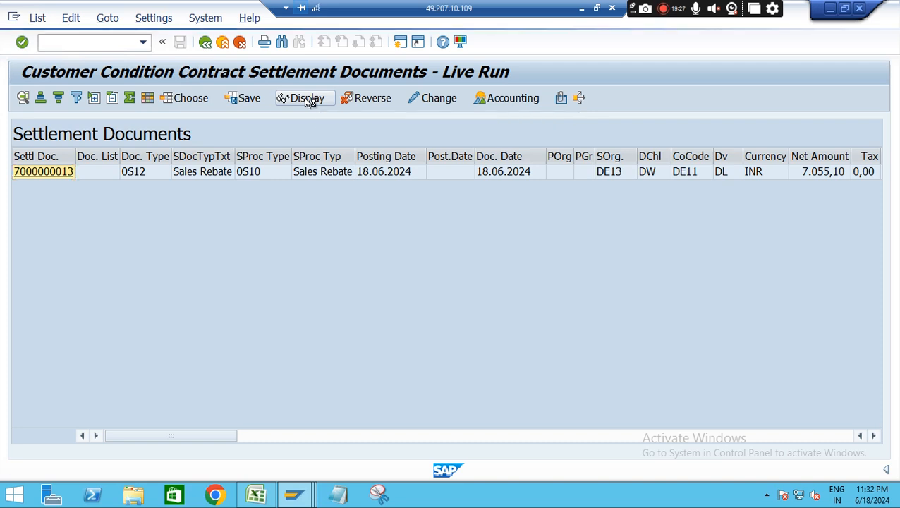
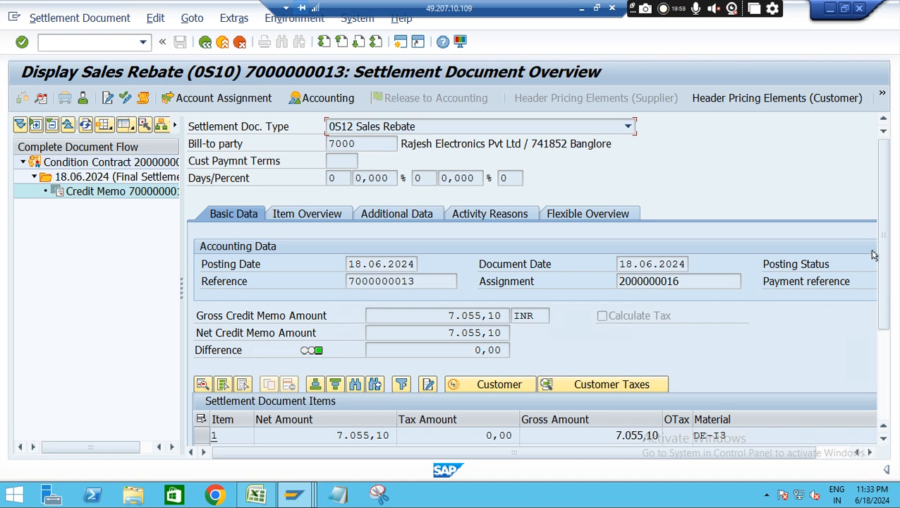
Select item 1 of the settlement document and display its customer pricing elements and net amount
drag(883, 240, 883, 323)
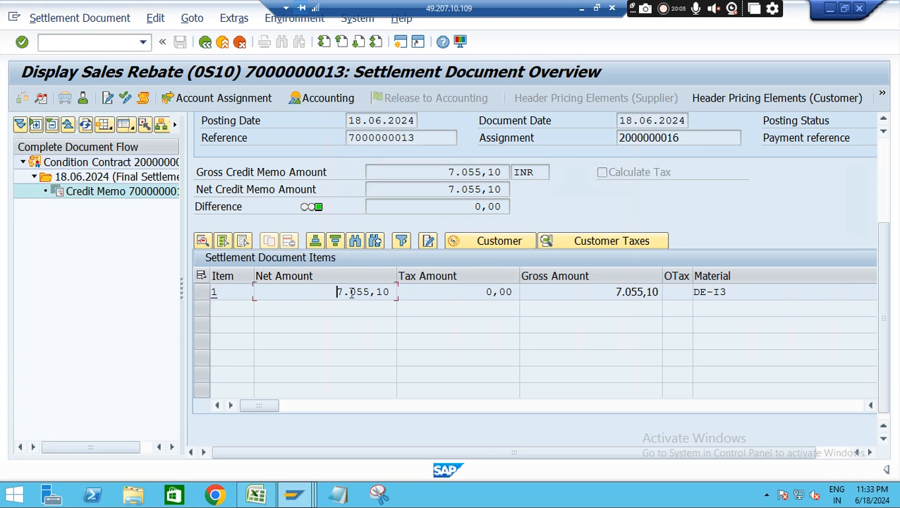
drag(339, 292, 393, 294)
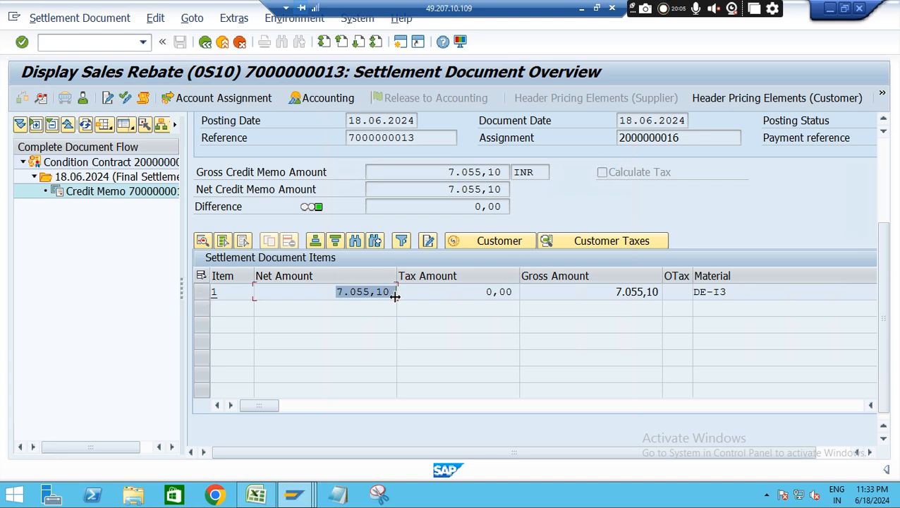
click(200, 292)
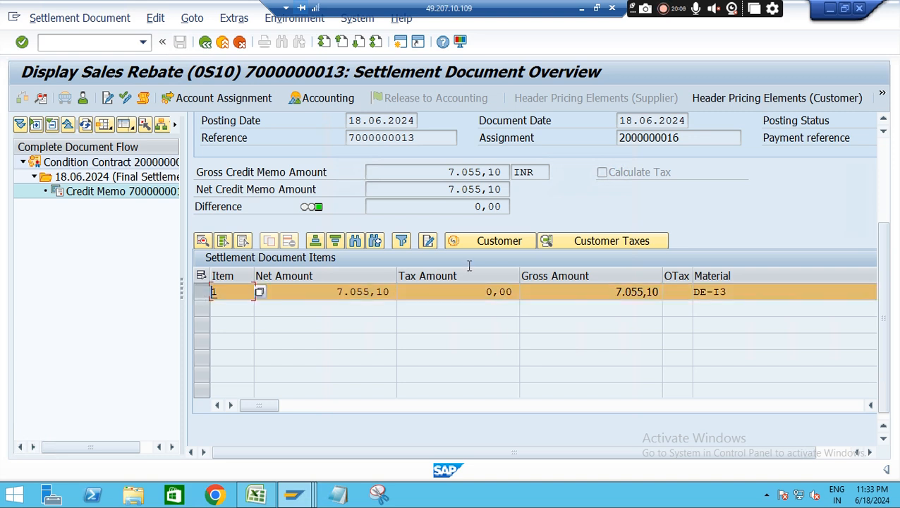
click(499, 241)
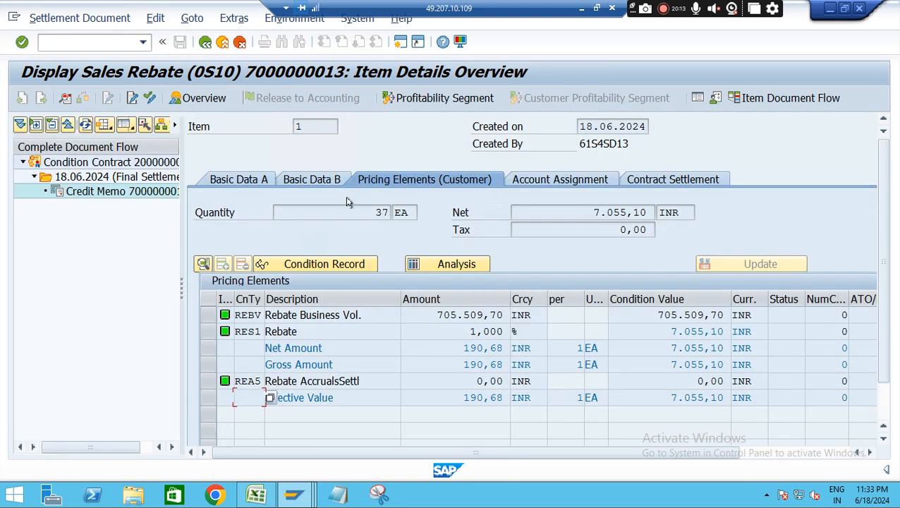
double_click(593, 210)
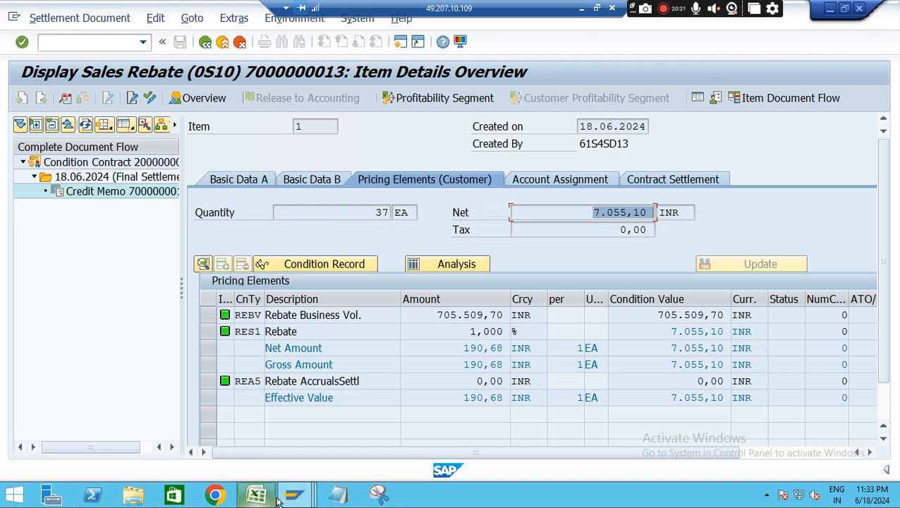
Switch to the session displaying the condition contract, check its settlement calendar and toggle its header details
mouse_move(289, 499)
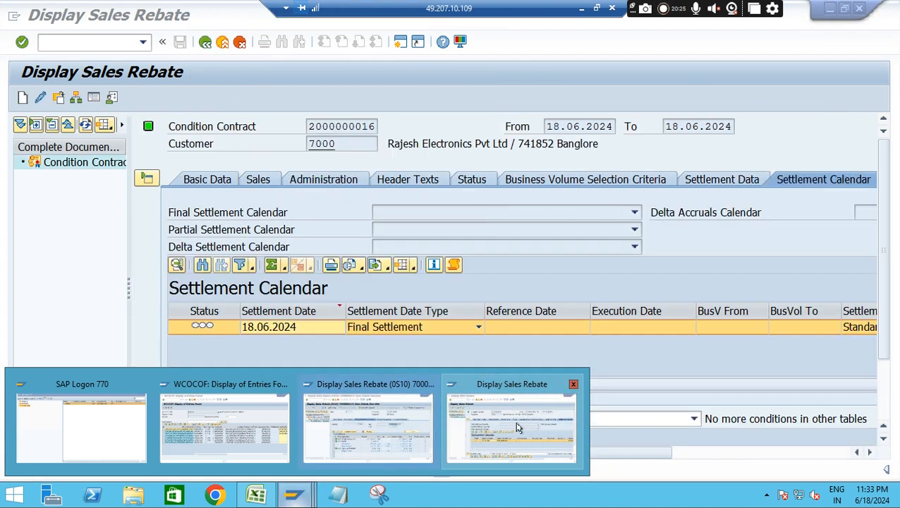
click(517, 427)
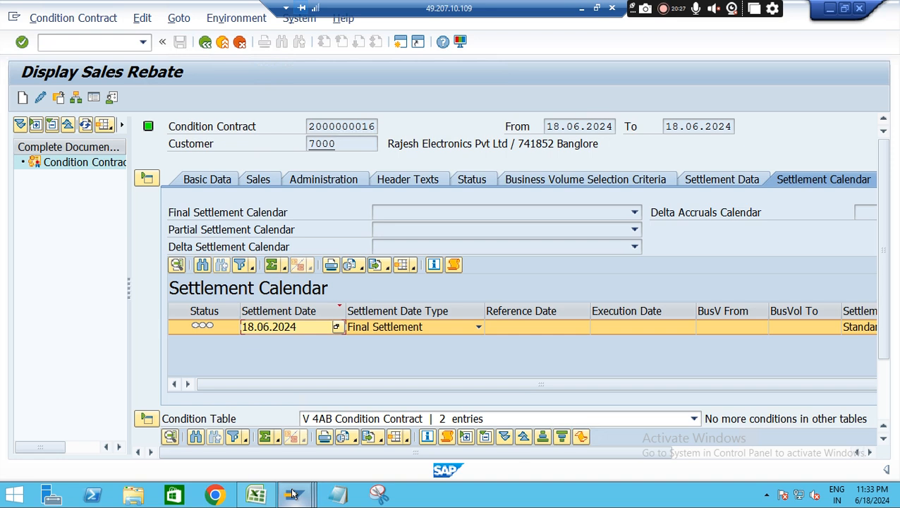
mouse_move(292, 496)
mouse_move(344, 438)
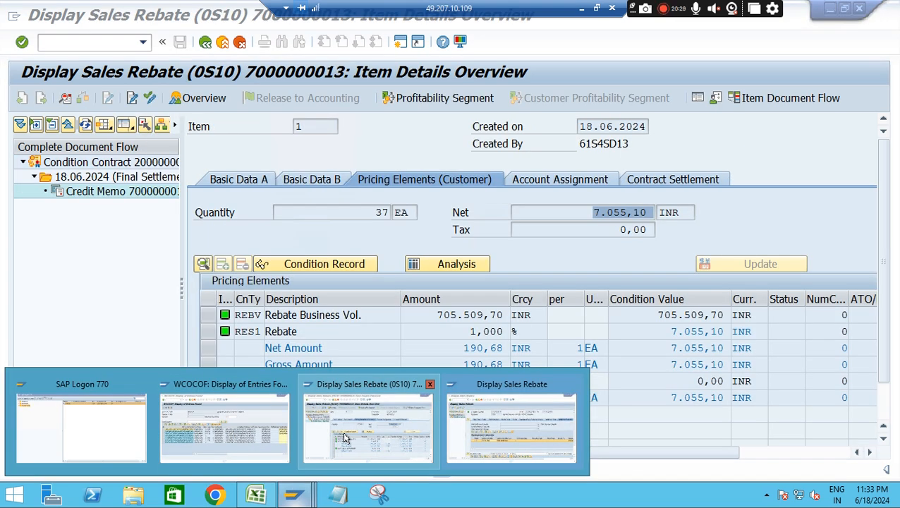
click(492, 423)
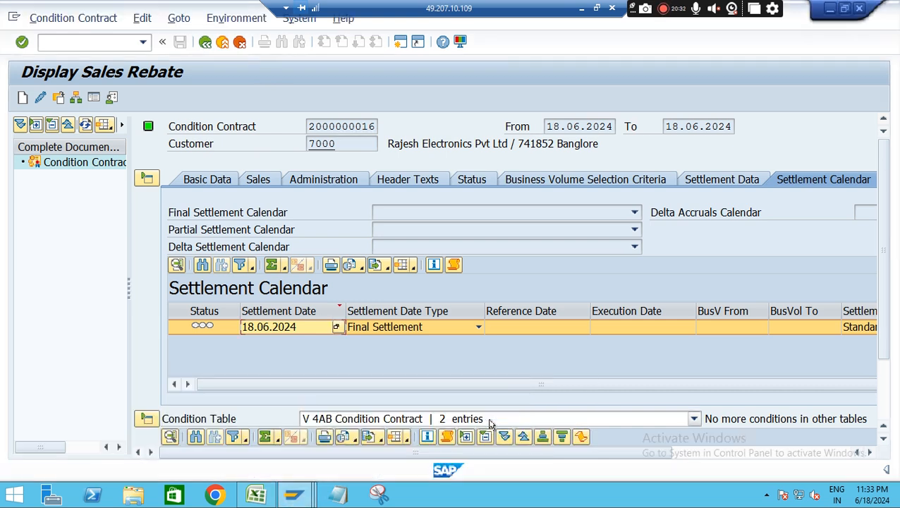
click(147, 179)
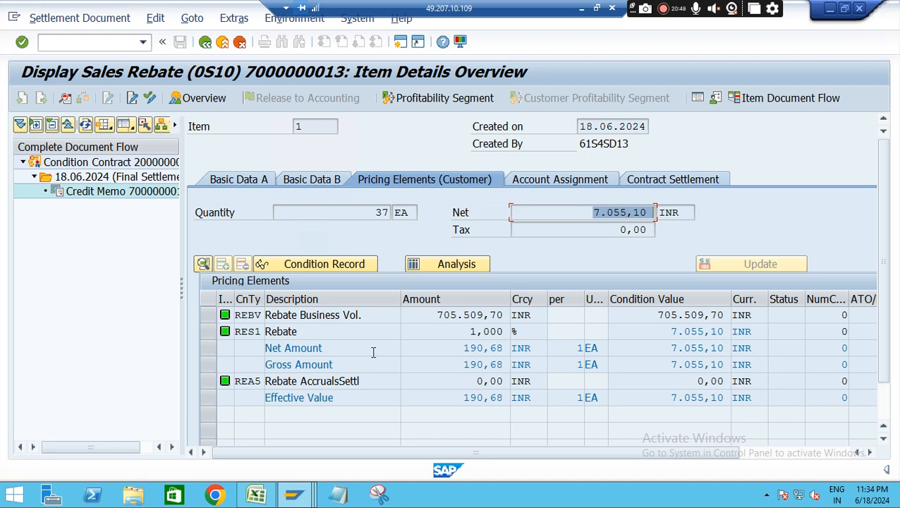
Back in the settlement document item, examine the quantity, the REBV business volume, and the RES1 rebate rate and condition value
drag(435, 315, 501, 317)
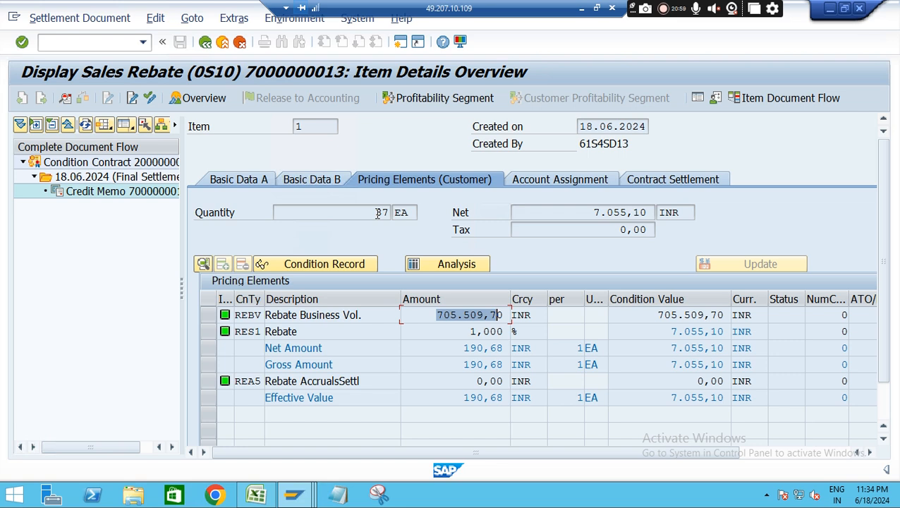
drag(373, 212, 396, 213)
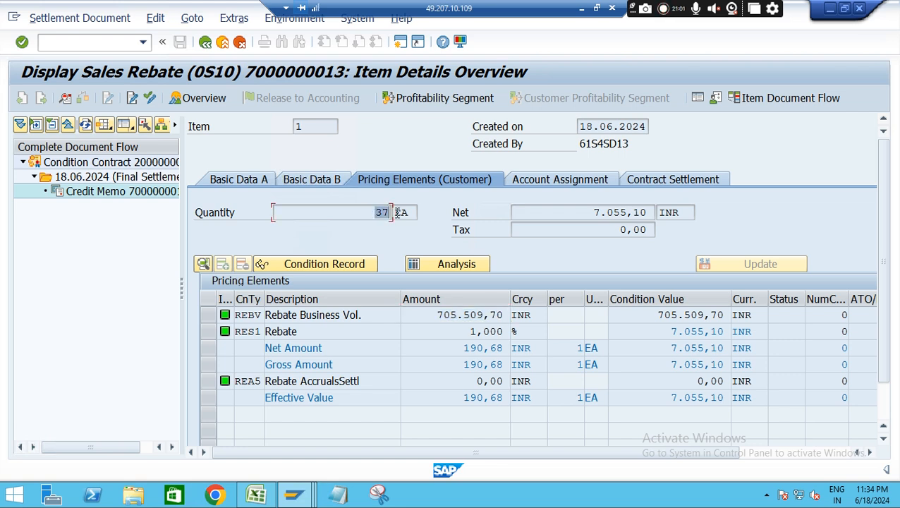
double_click(261, 315)
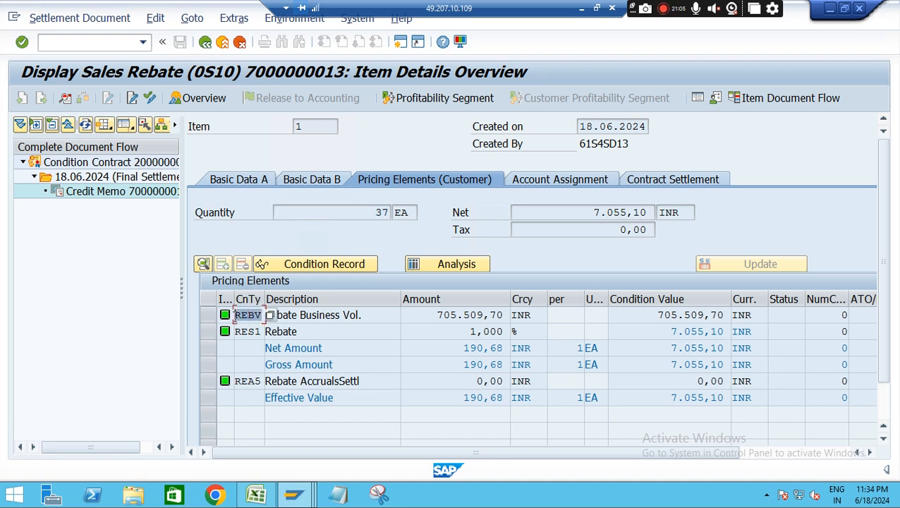
drag(368, 315, 239, 315)
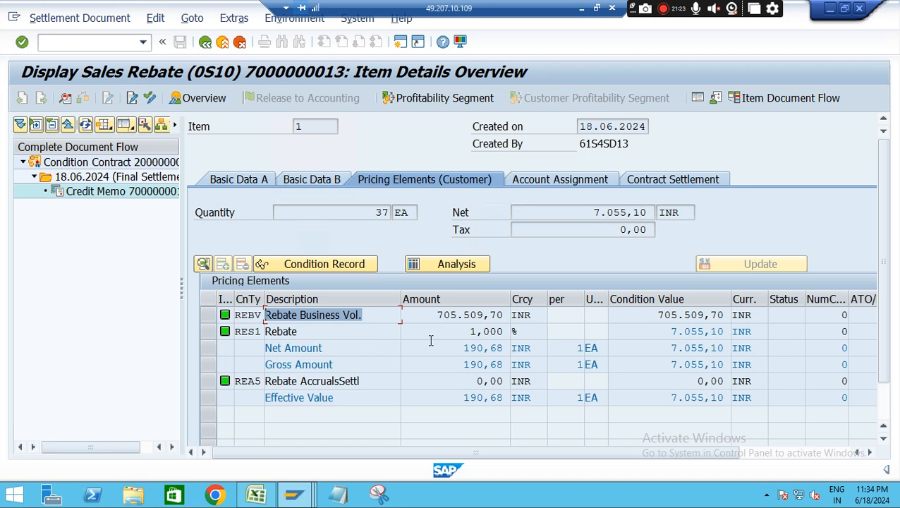
click(486, 332)
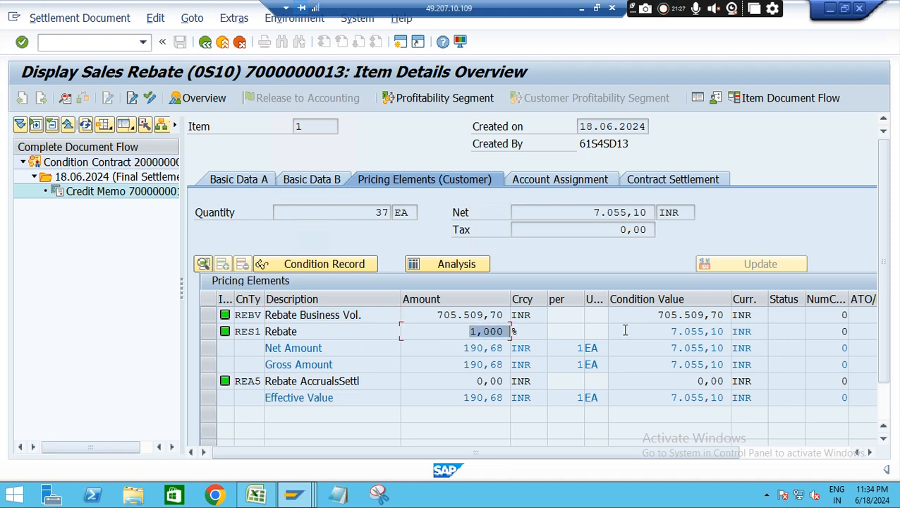
click(689, 331)
drag(689, 335, 727, 335)
drag(432, 317, 511, 322)
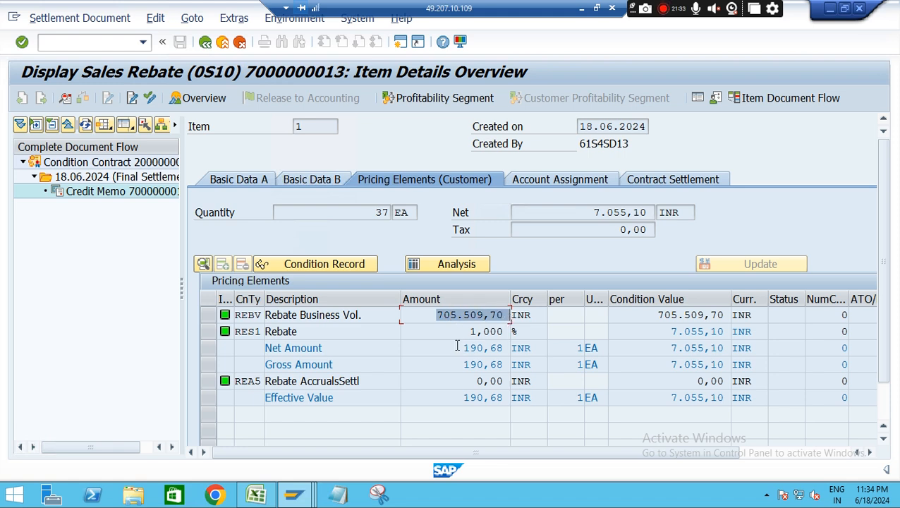
drag(458, 340, 543, 339)
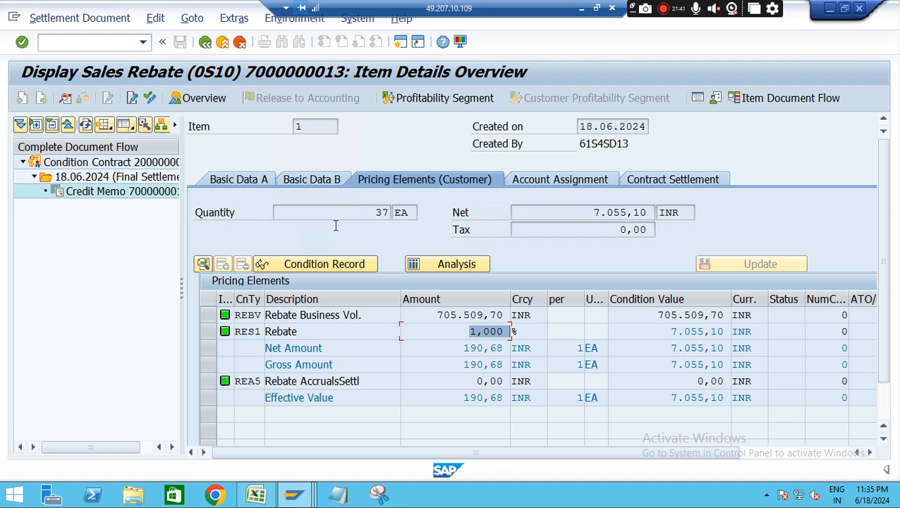
Open the item's pricing analysis, and in Excel enter "Pricing Procedure" in G18 and "A10005" in I18
click(456, 265)
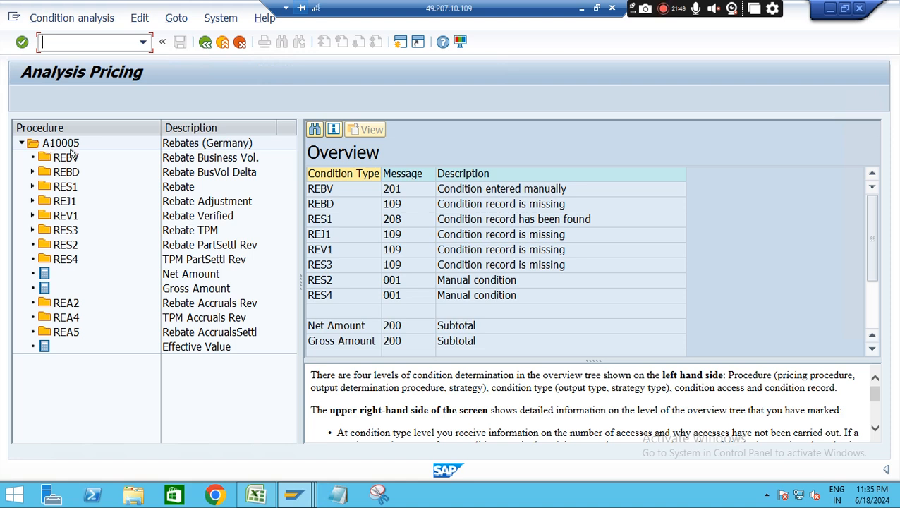
click(260, 496)
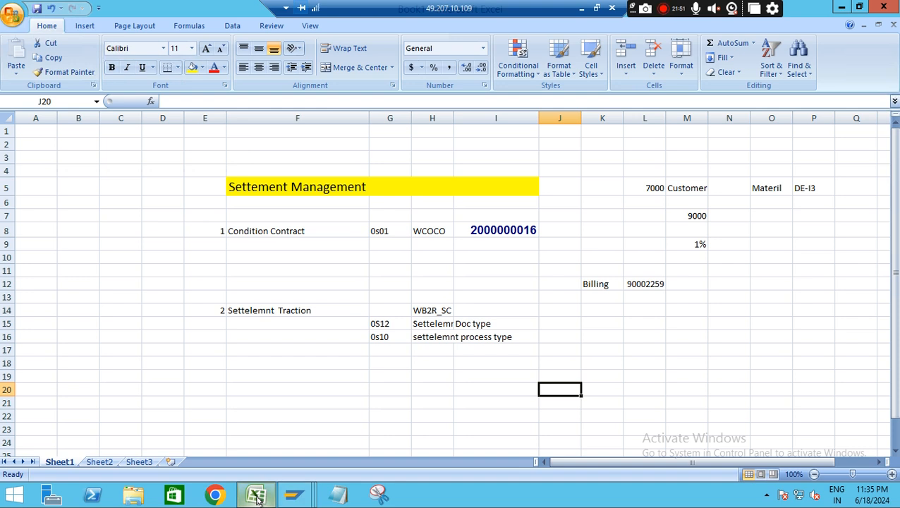
click(383, 364)
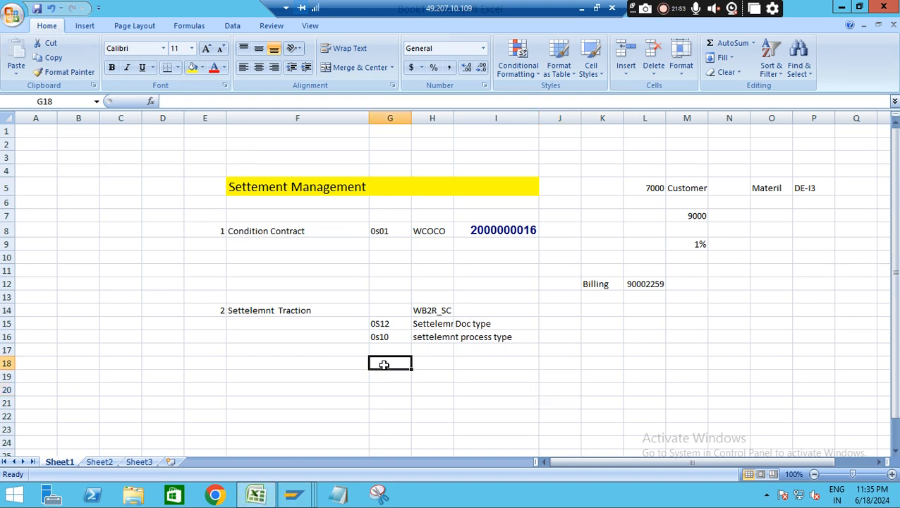
text(Pr)
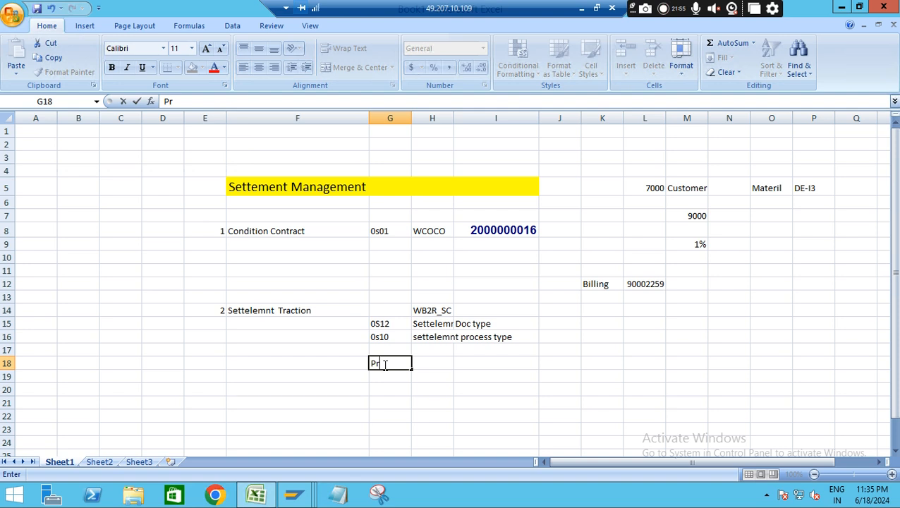
text(icing Procedure)
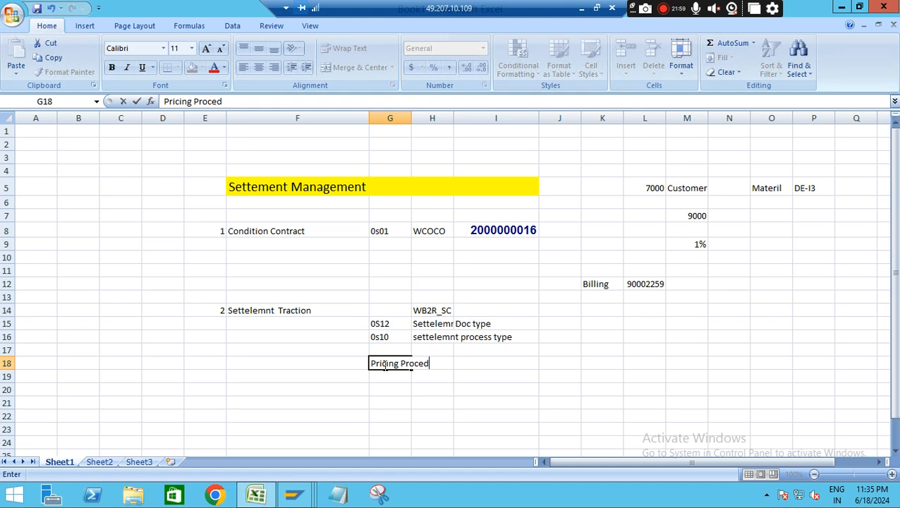
click(500, 363)
text(A1)
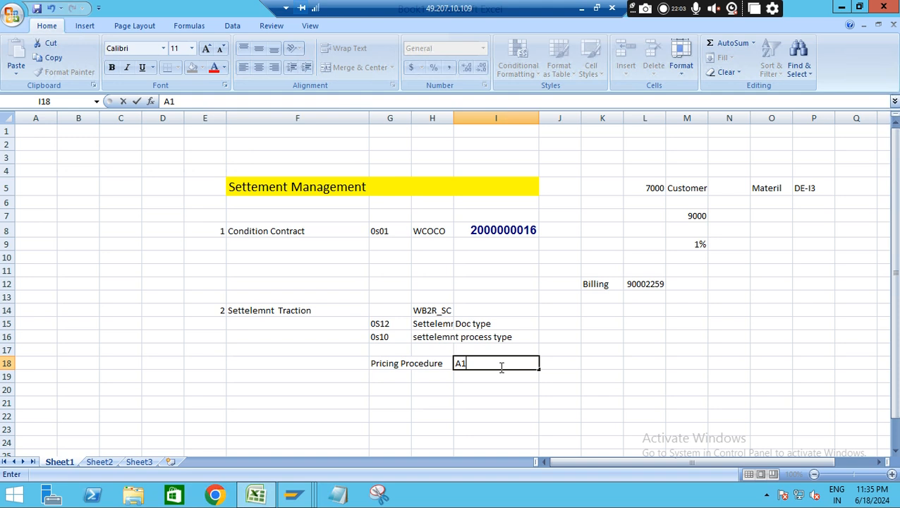
text(00005)
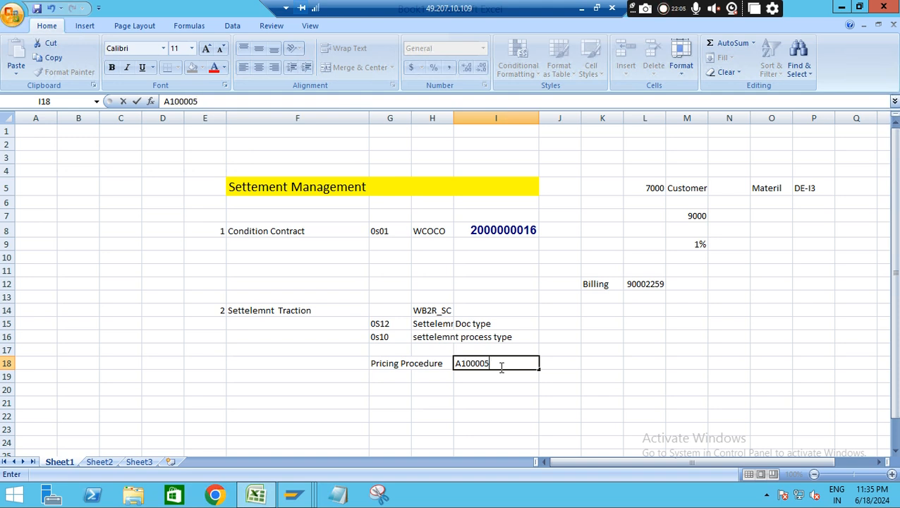
click(476, 363)
key(BackSpace)
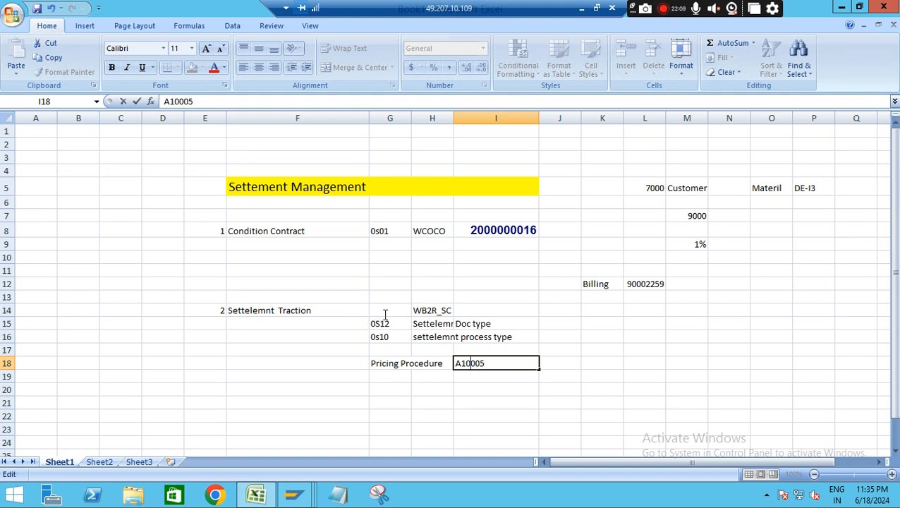
Switch to the SAP pricing analysis, expand RES1 access 080, inspect the found condition record's scales and return to the analysis
key(alt+Tab)
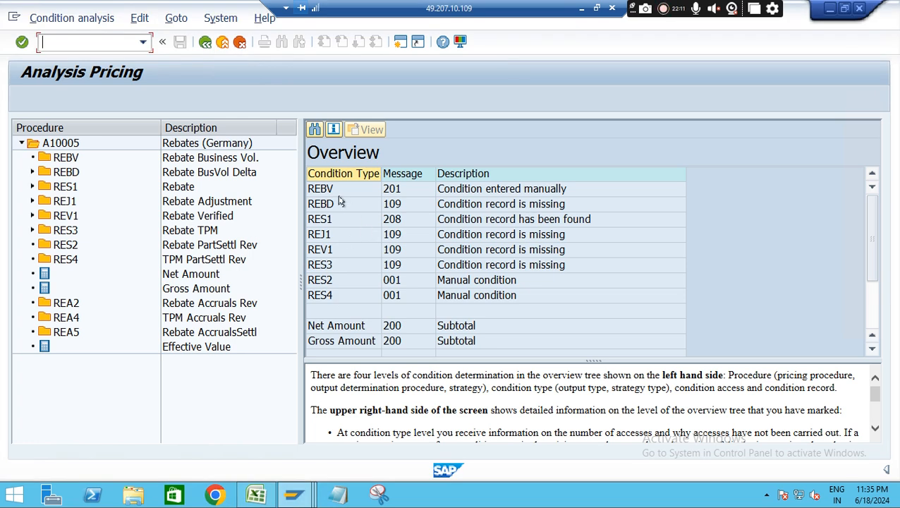
key(alt)
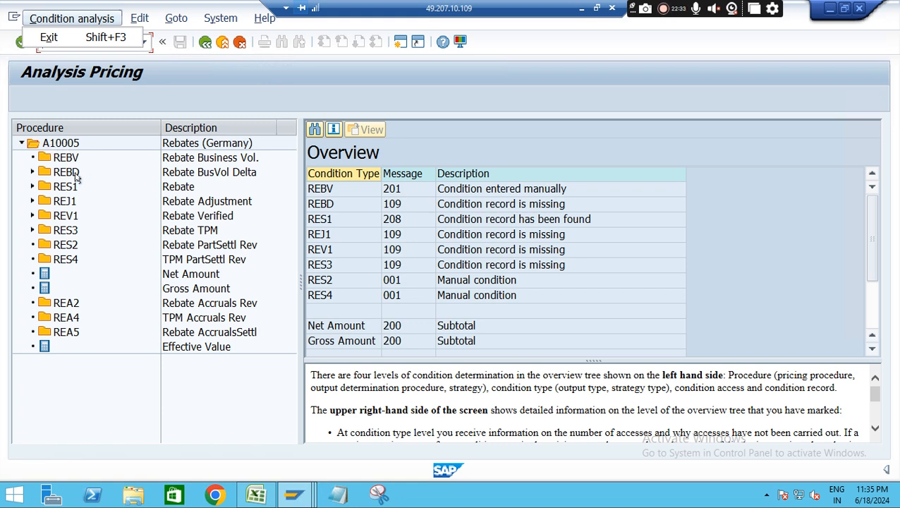
click(33, 187)
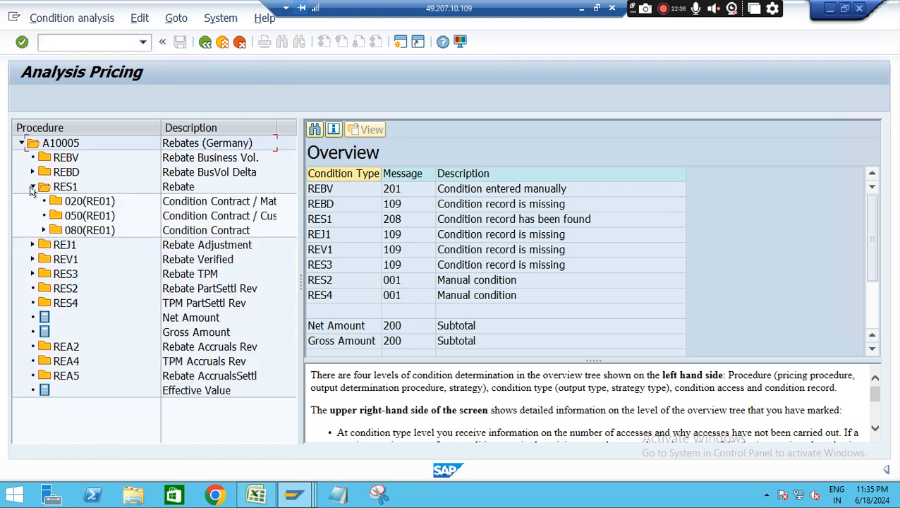
click(88, 231)
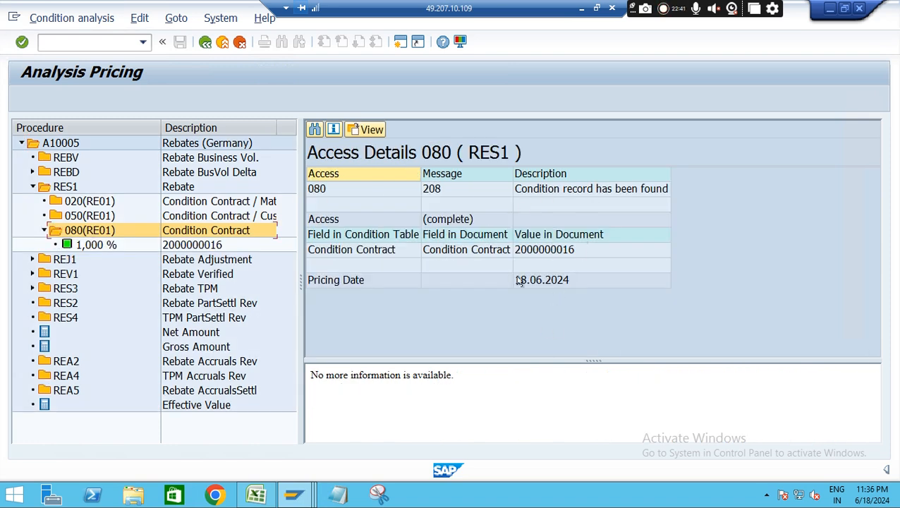
click(92, 247)
double_click(92, 247)
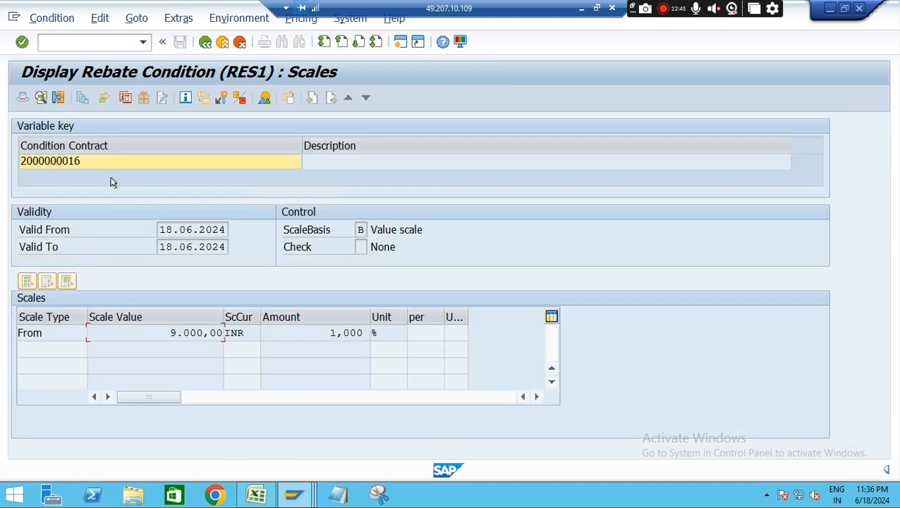
drag(167, 332, 305, 336)
click(204, 41)
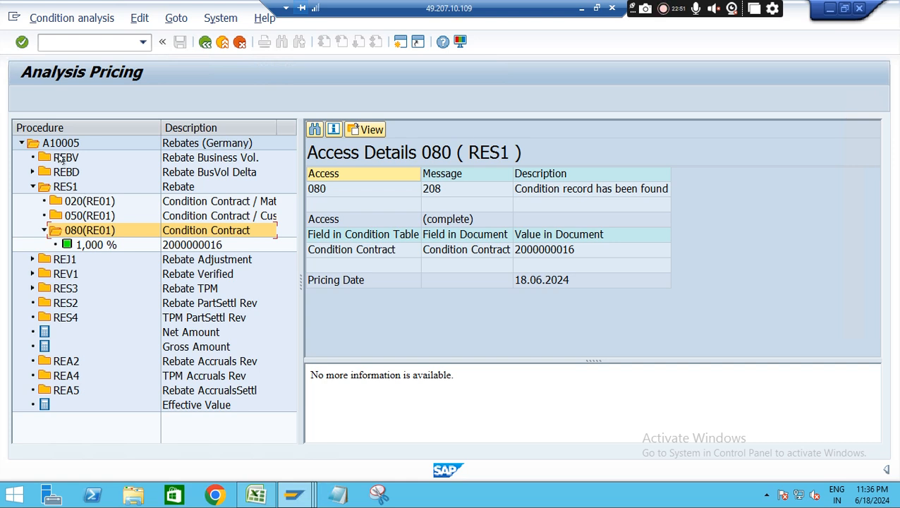
Check the REBV condition type details, leave the pricing analysis and display the settlement document's status
click(66, 158)
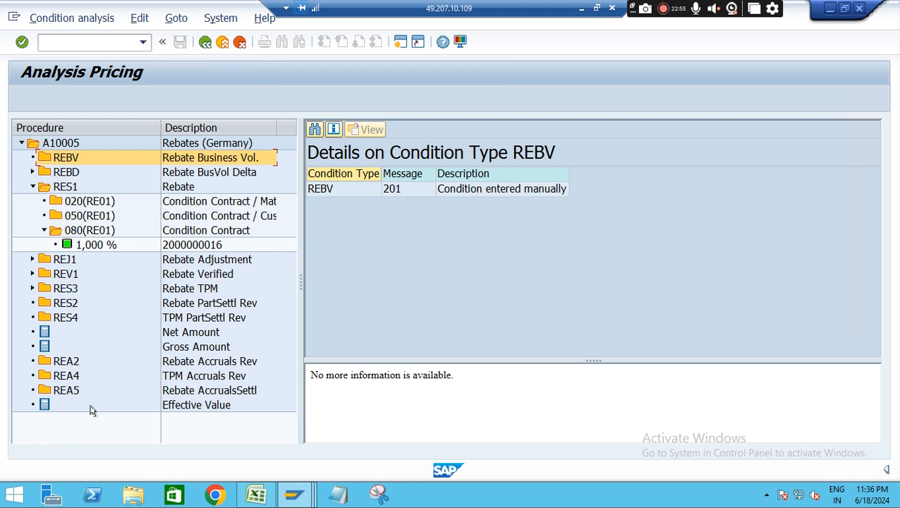
click(205, 41)
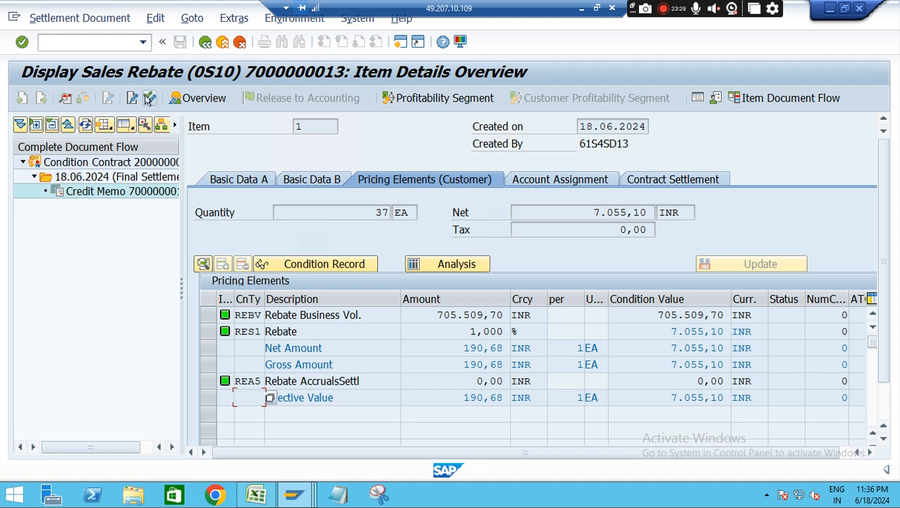
click(149, 99)
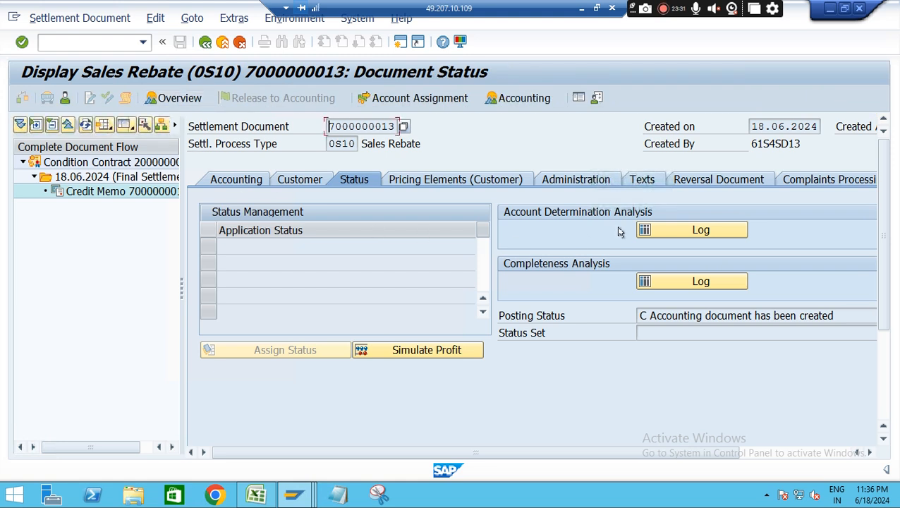
Open the account determination analysis log, examine the first RES1 entry's access 001 (TP99) details, and expand the second RES1 entry
click(698, 231)
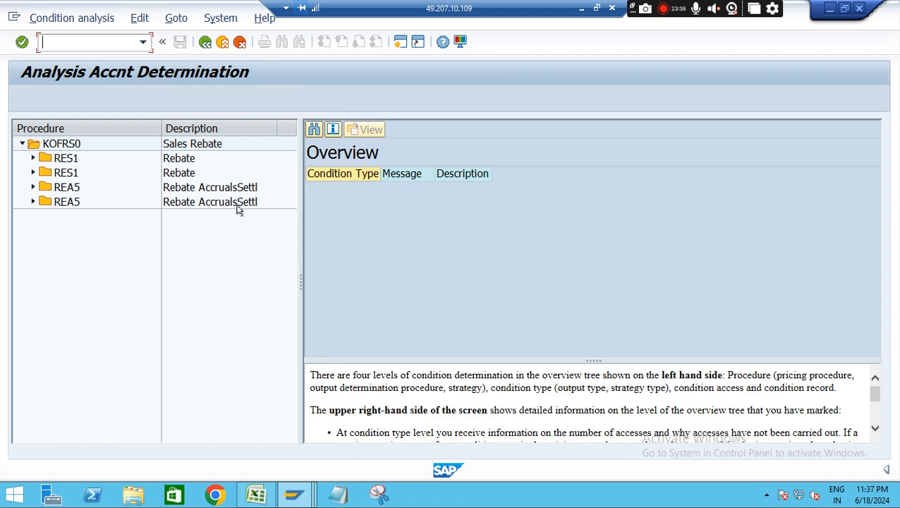
click(32, 159)
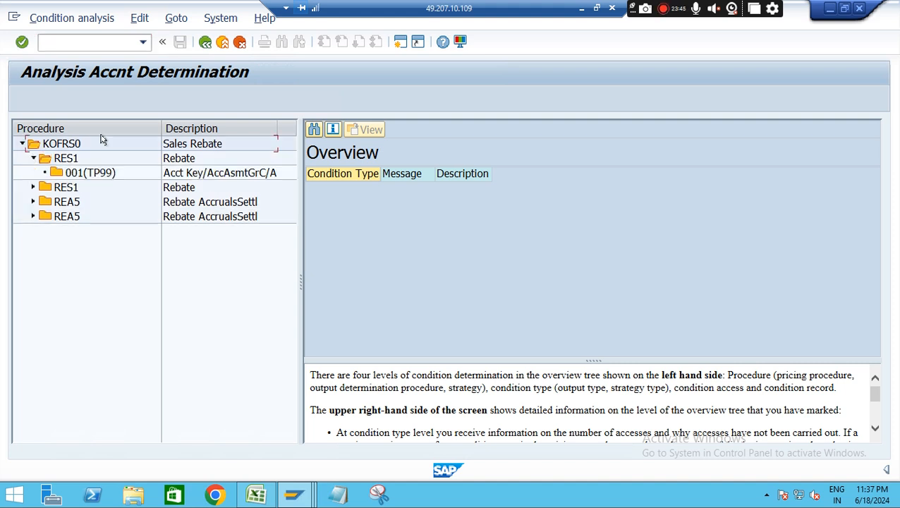
click(217, 176)
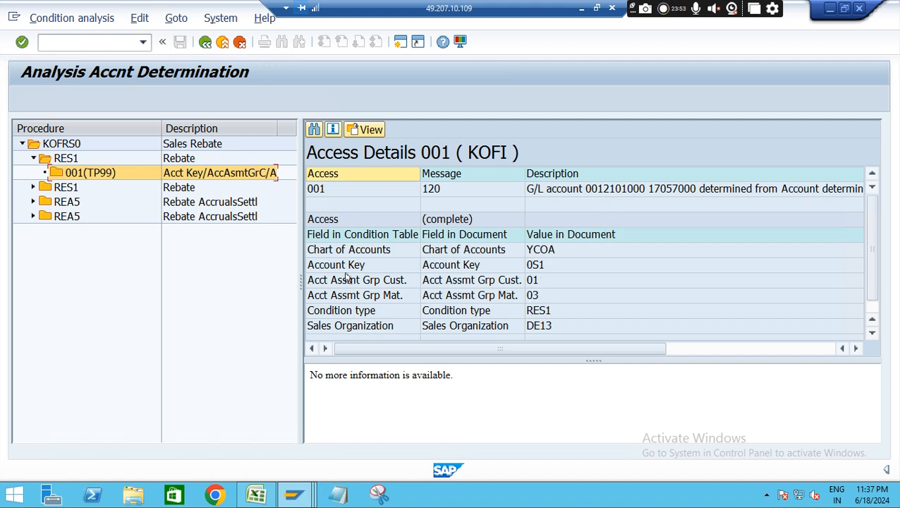
click(33, 187)
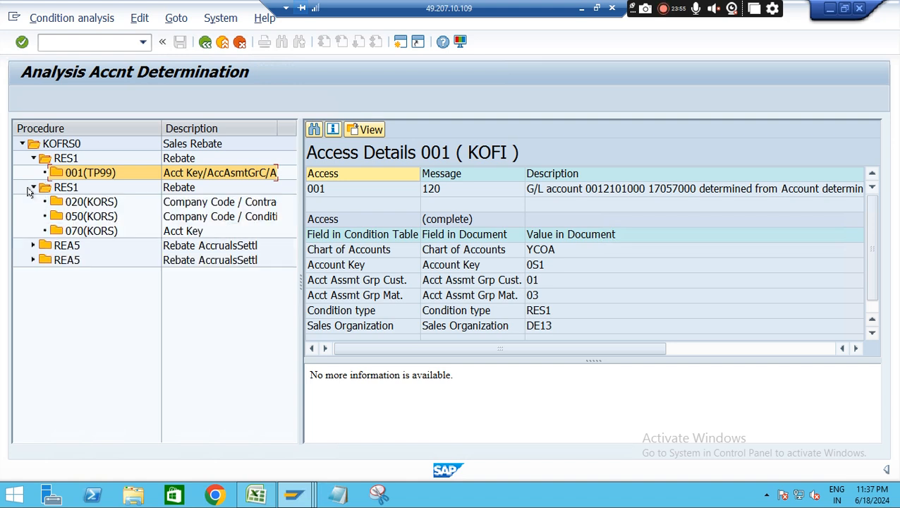
Leave the account analysis, review and close its messages, then display the settlement's accounting document line items and return to the document status
click(205, 42)
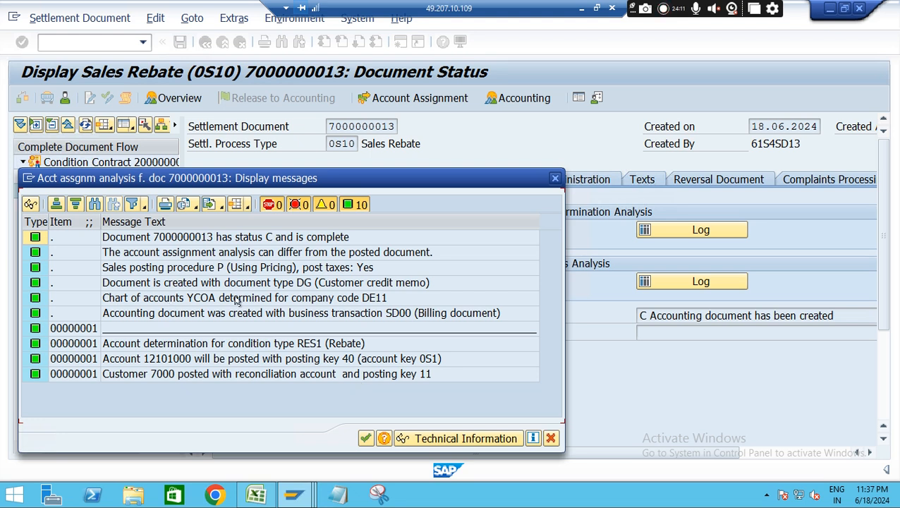
click(555, 179)
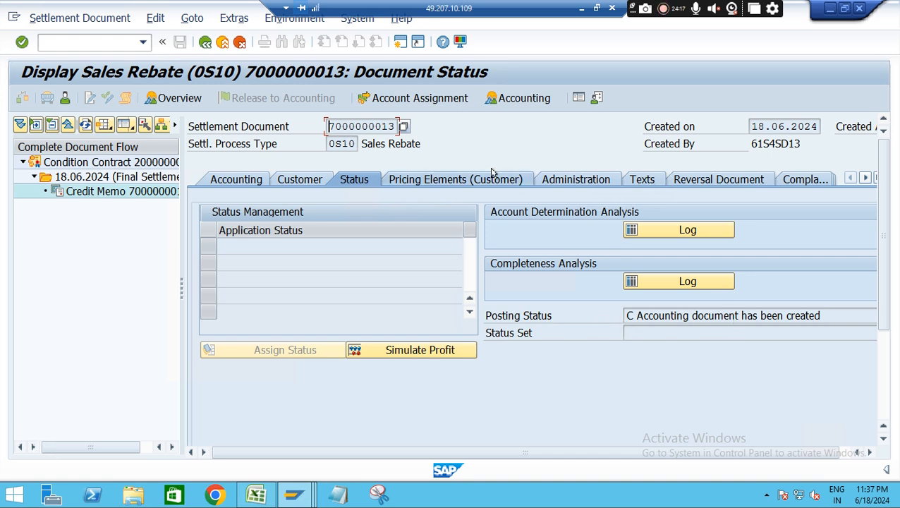
click(523, 102)
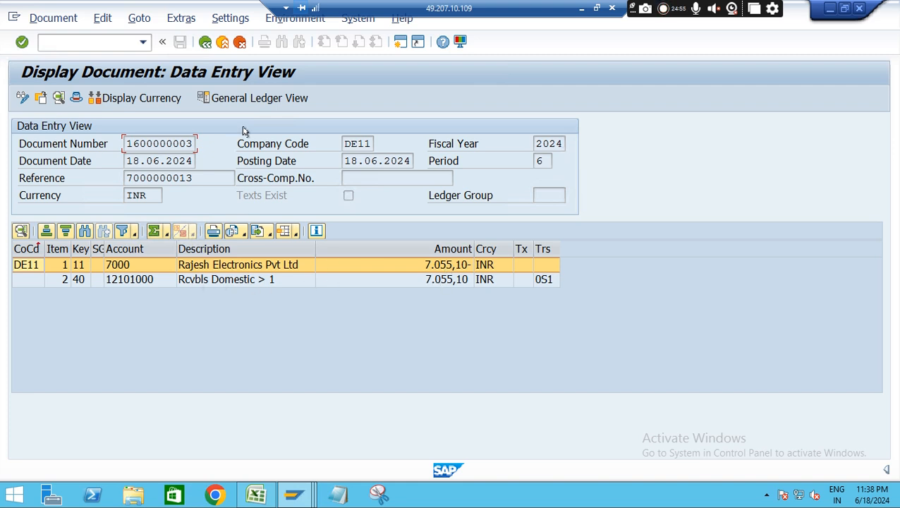
click(204, 43)
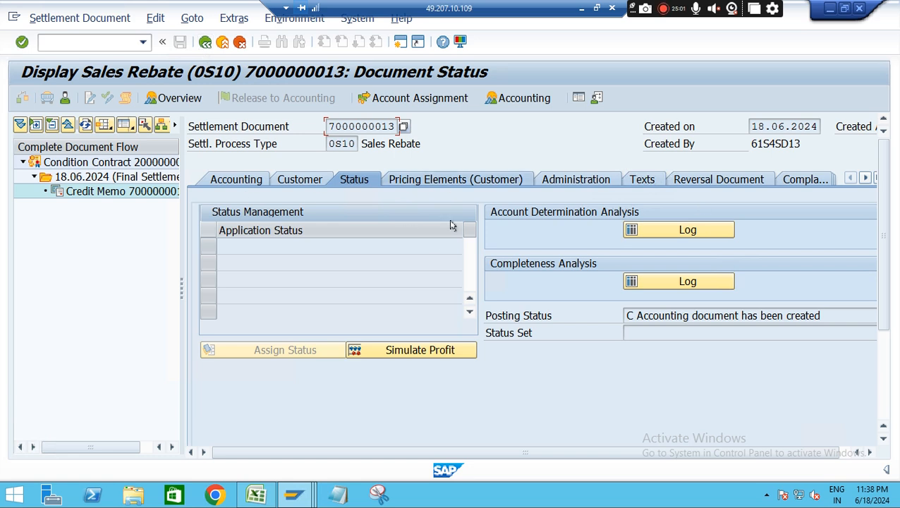
Switch to Excel, finish the pricing procedure entry in I18, and enter "WOCOH" in C8 beside the Condition Contract row
click(256, 496)
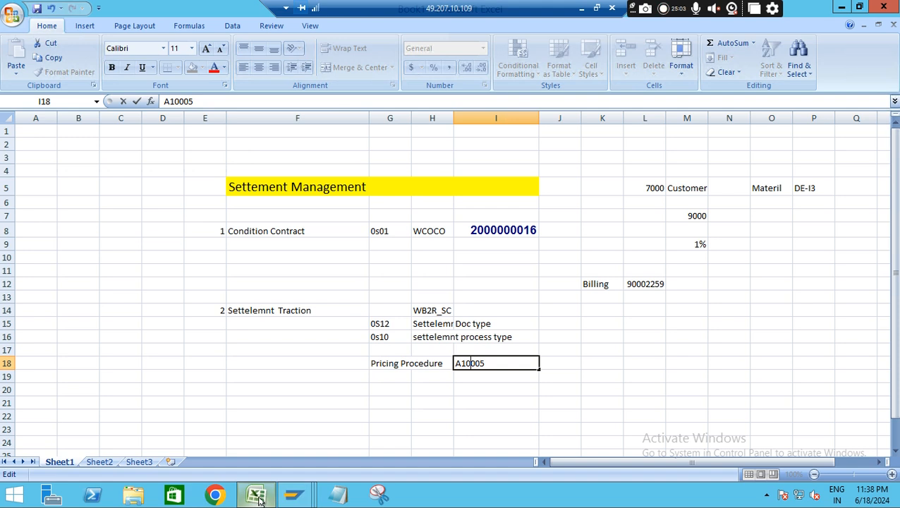
click(453, 409)
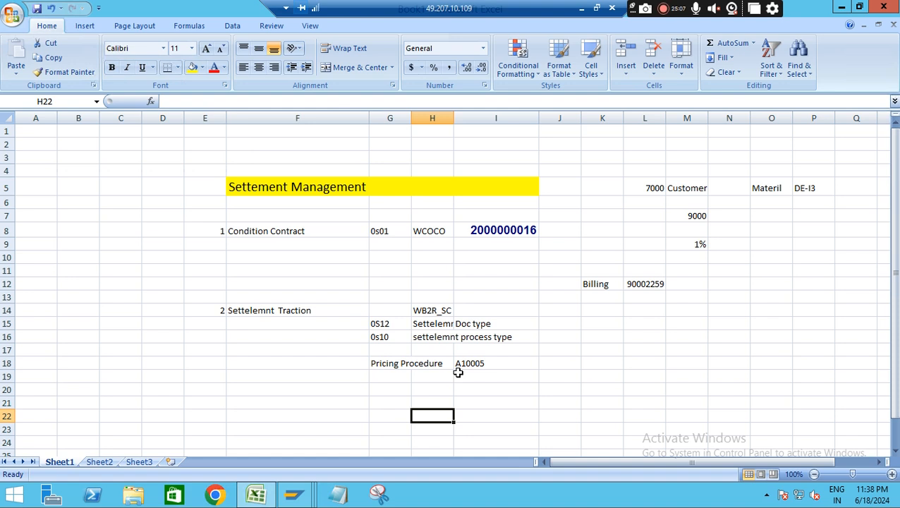
click(284, 388)
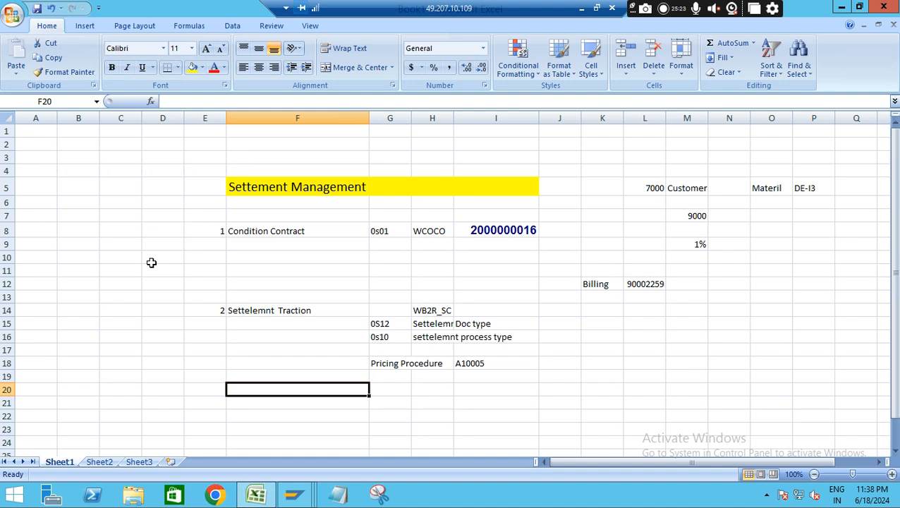
click(258, 233)
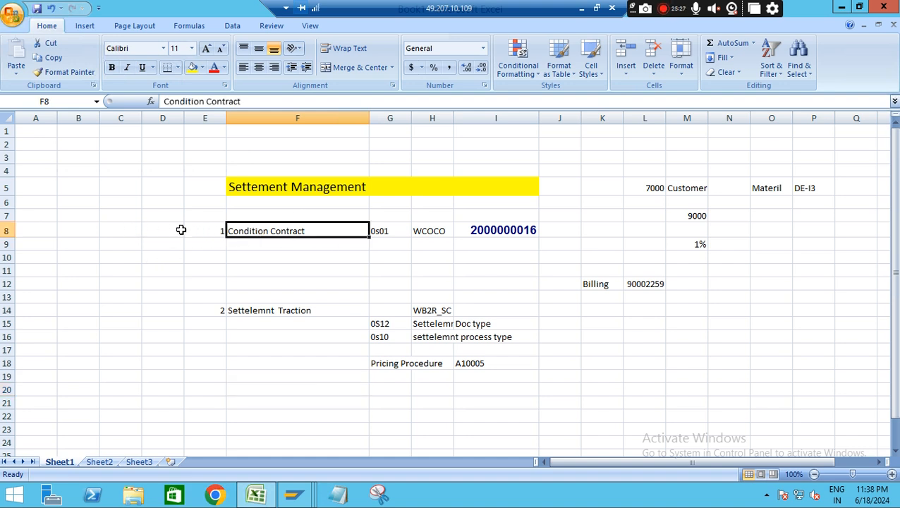
click(105, 231)
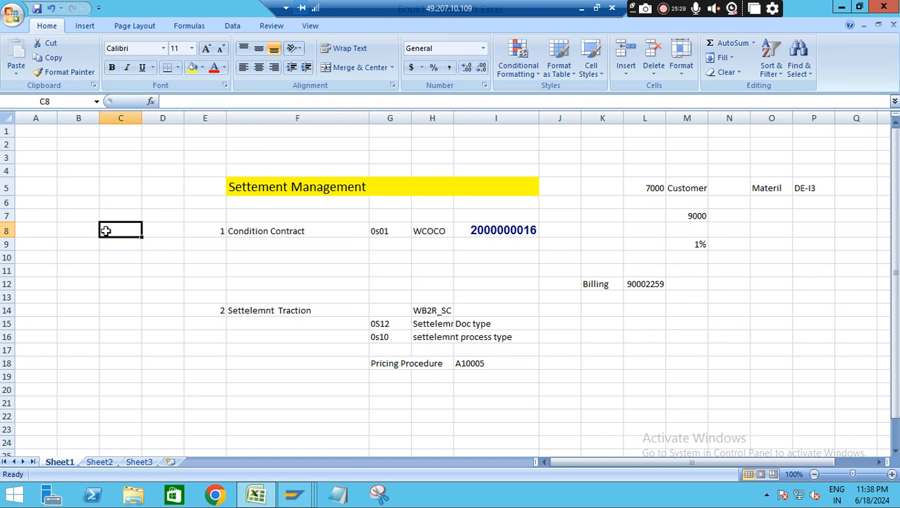
text(WOCO)
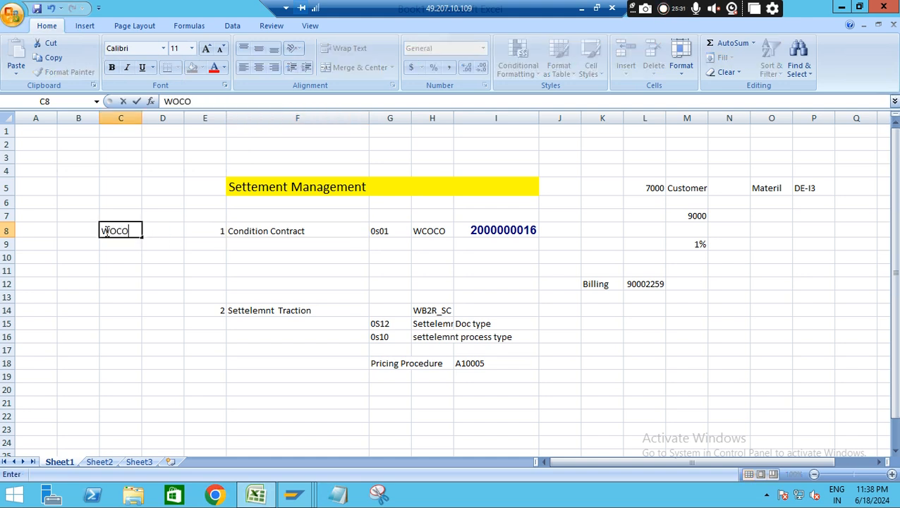
text(H)
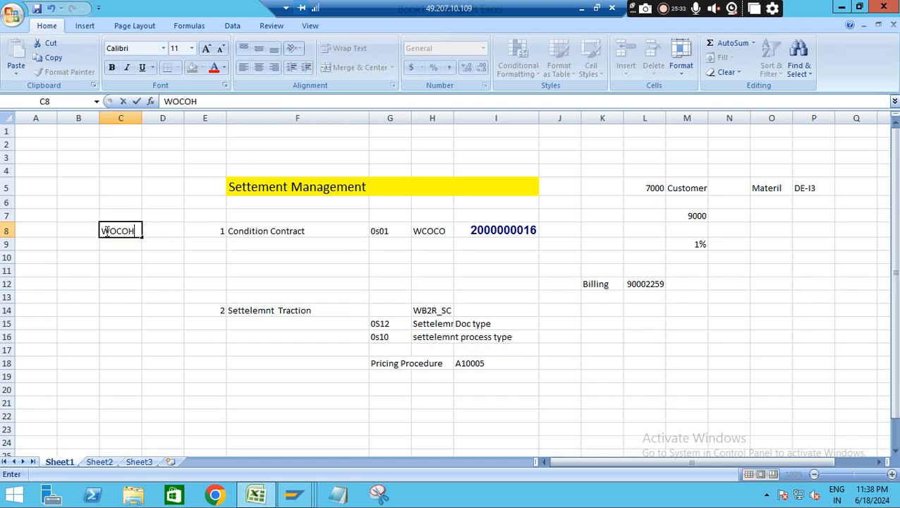
Switch to SAP, leave the settlement document and open the General Table Display transaction
key(alt+Tab)
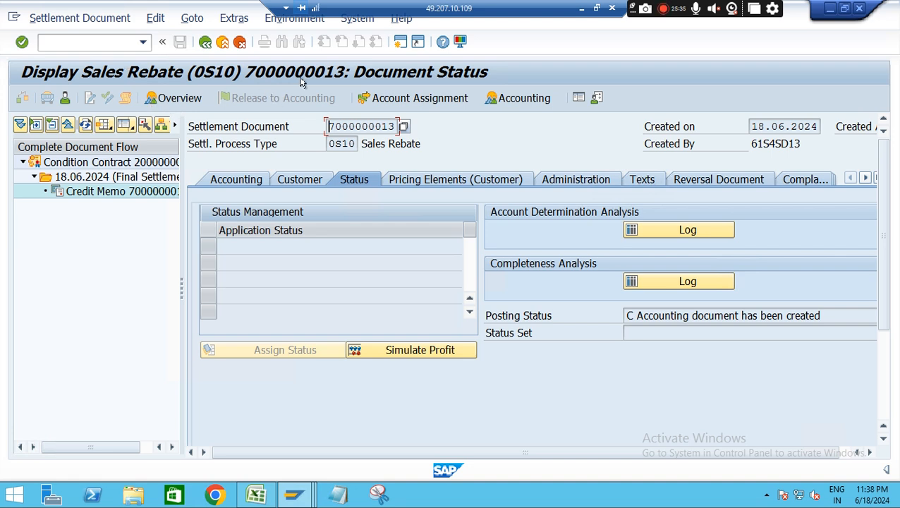
click(205, 43)
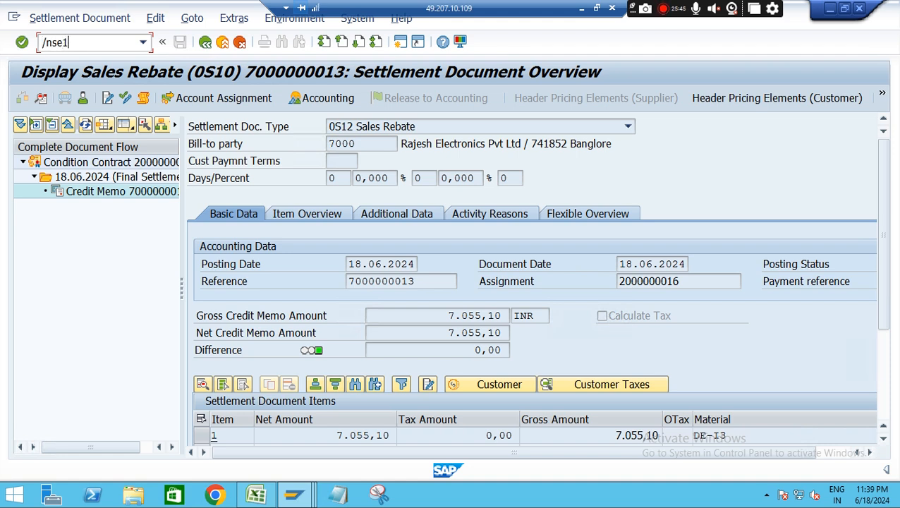
key(Return)
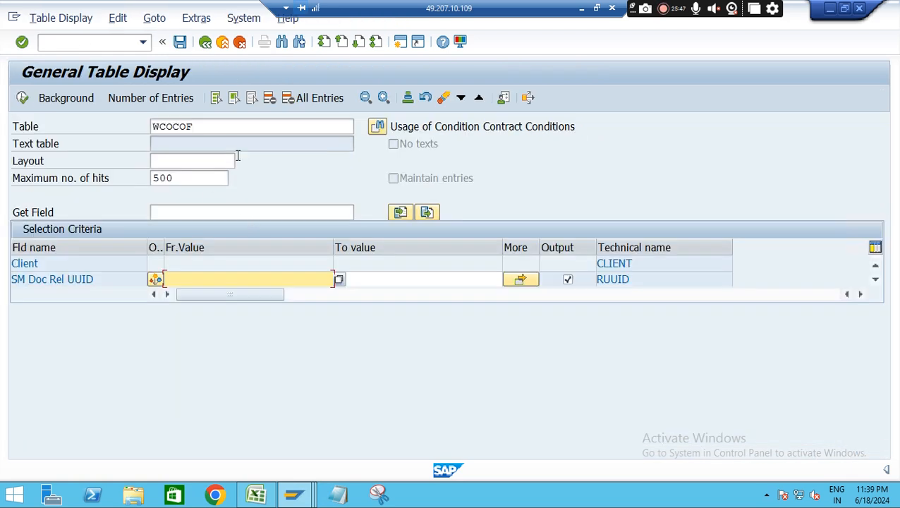
Replace the table name with WCOCOH and load the condition contract header table's selection criteria
double_click(199, 132)
text(wcoco)
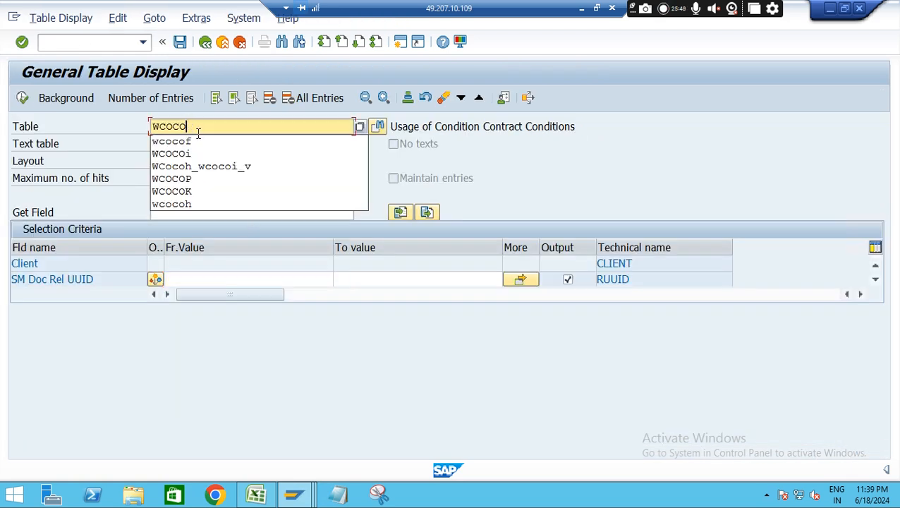
key(BackSpace)
key(BackSpace)
key(BackSpace)
key(BackSpace)
key(BackSpace)
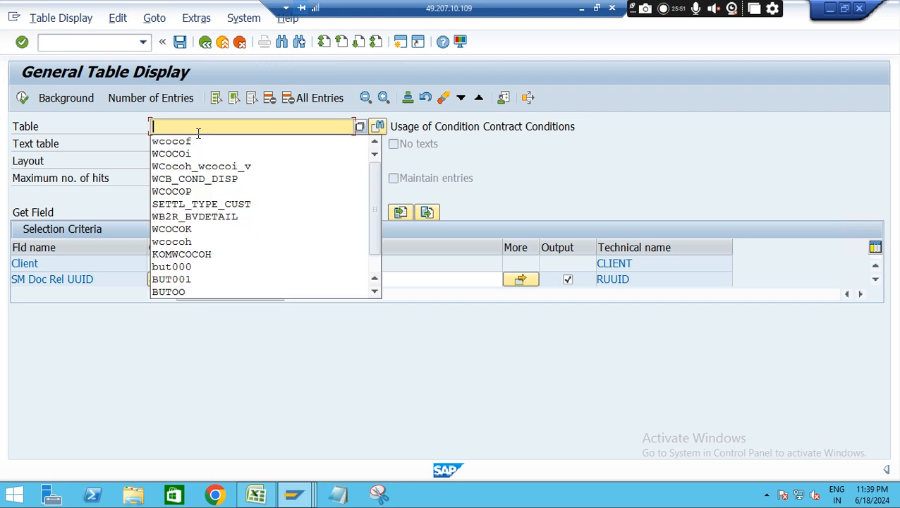
text(wocoh)
key(Return)
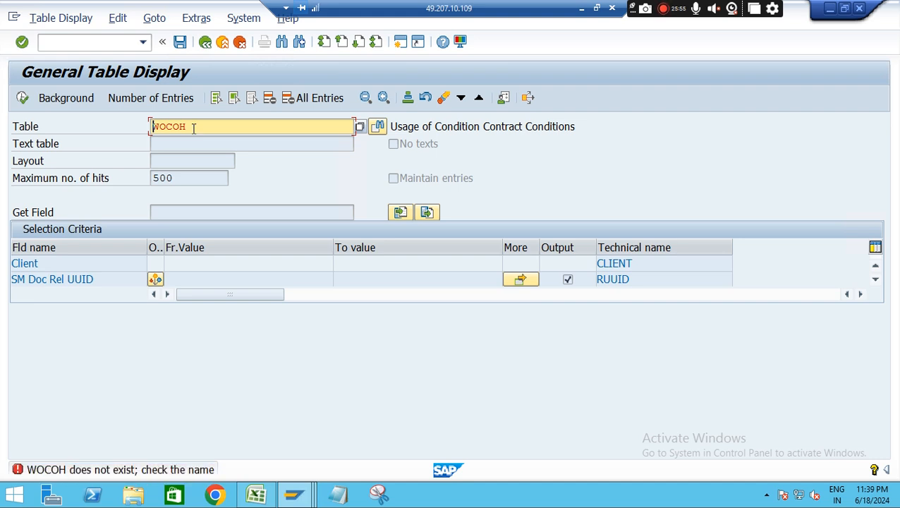
text(coh)
key(Return)
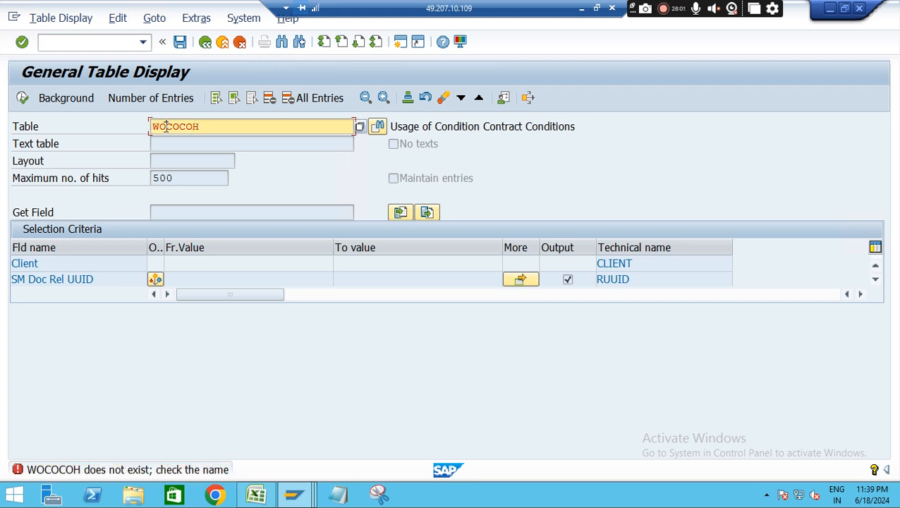
click(166, 127)
key(BackSpace)
key(Return)
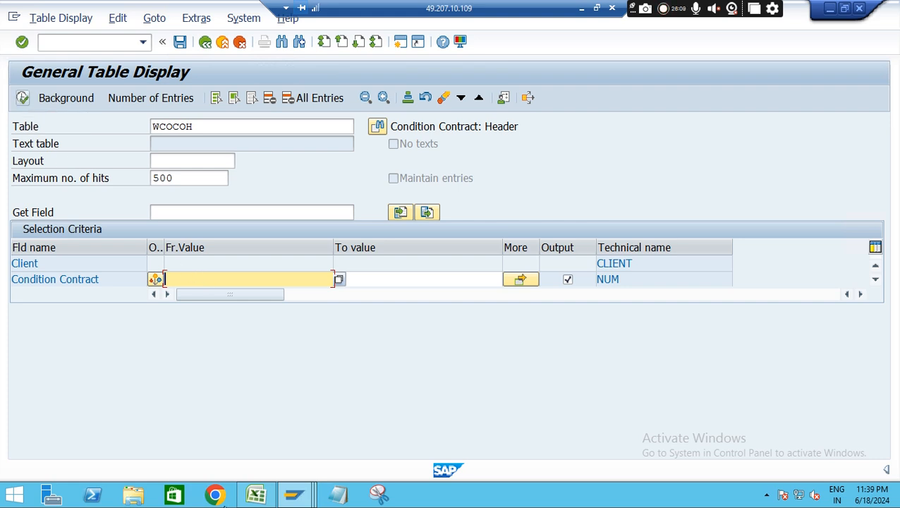
Copy the condition contract number from Excel cell I8 into the Condition Contract selection in SAP and execute the table query
click(256, 496)
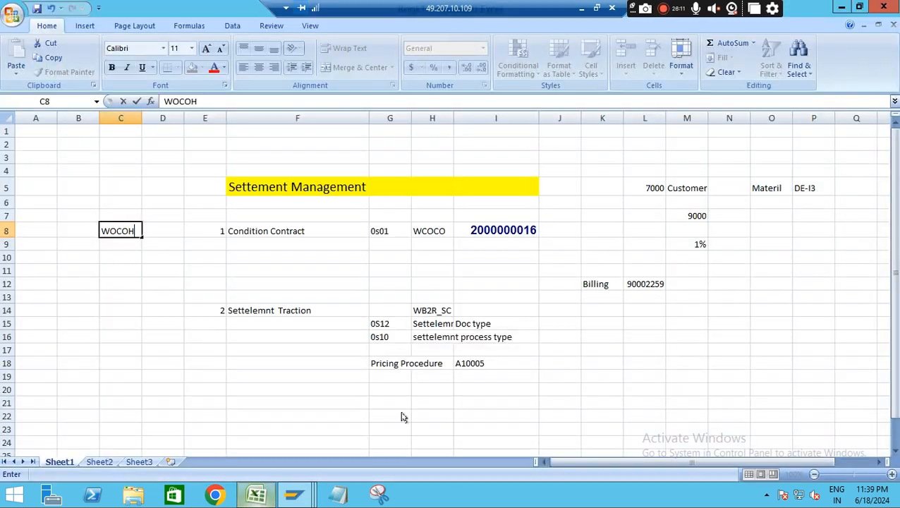
click(500, 234)
key(ctrl+c)
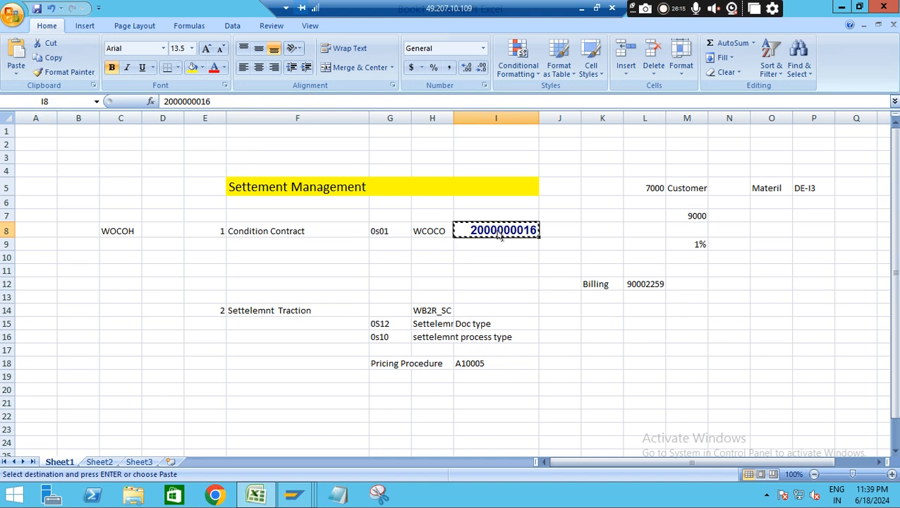
key(alt+Tab)
key(ctrl+v)
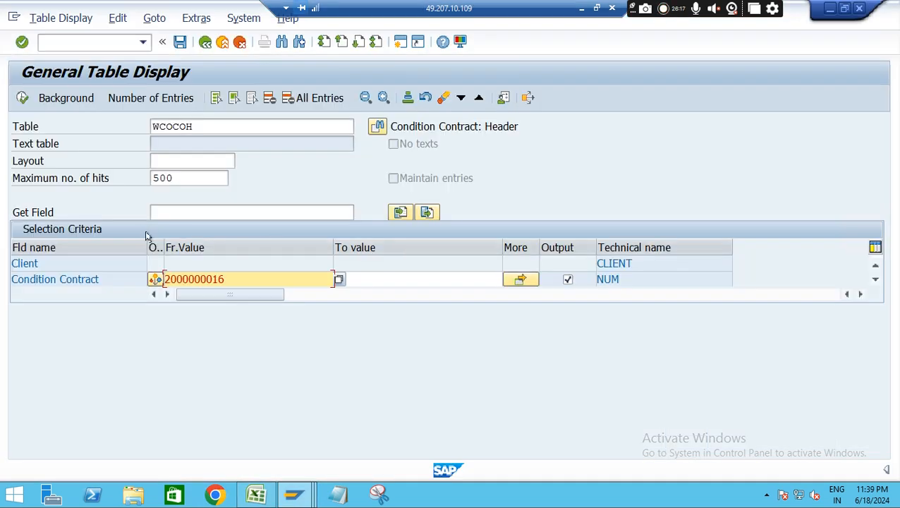
click(21, 99)
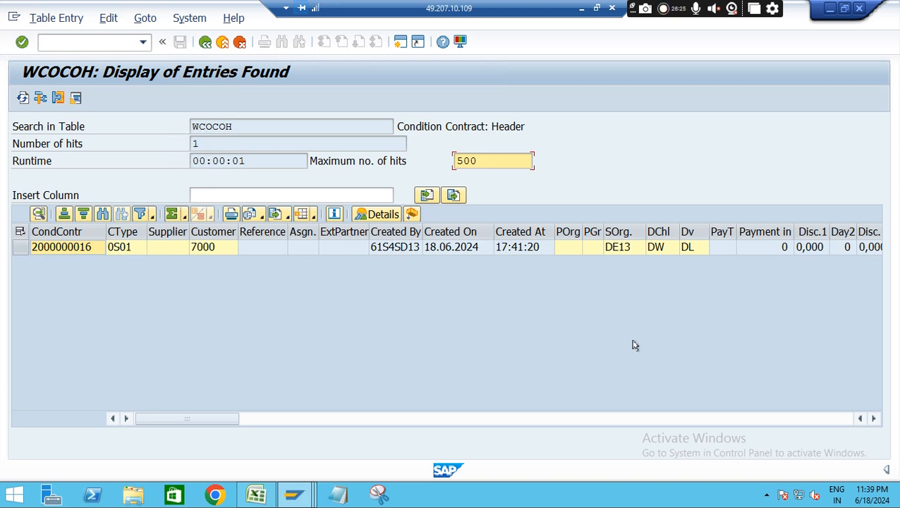
Examine the WCOCOH header entry's columns, including the organizational data, validity dates and settlement fields
click(872, 418)
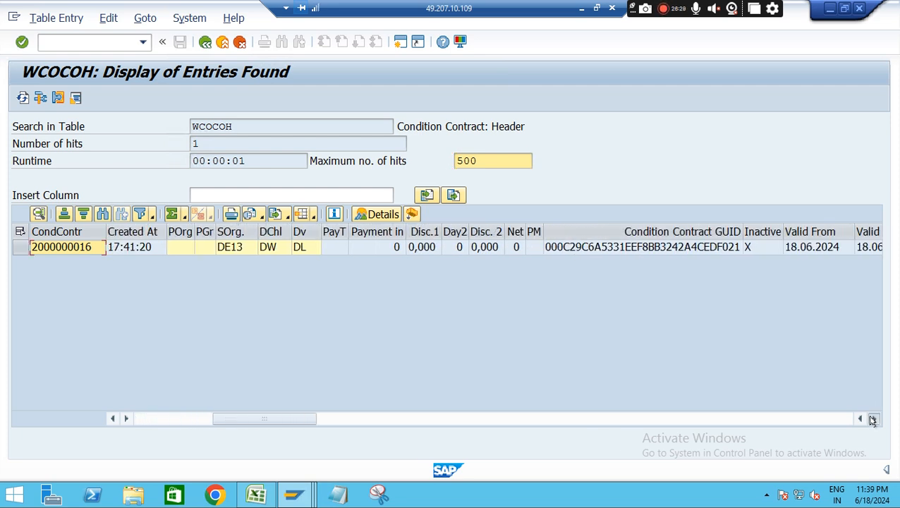
click(872, 419)
click(871, 419)
click(871, 419)
click(871, 419)
click(871, 419)
click(872, 418)
click(871, 418)
click(872, 418)
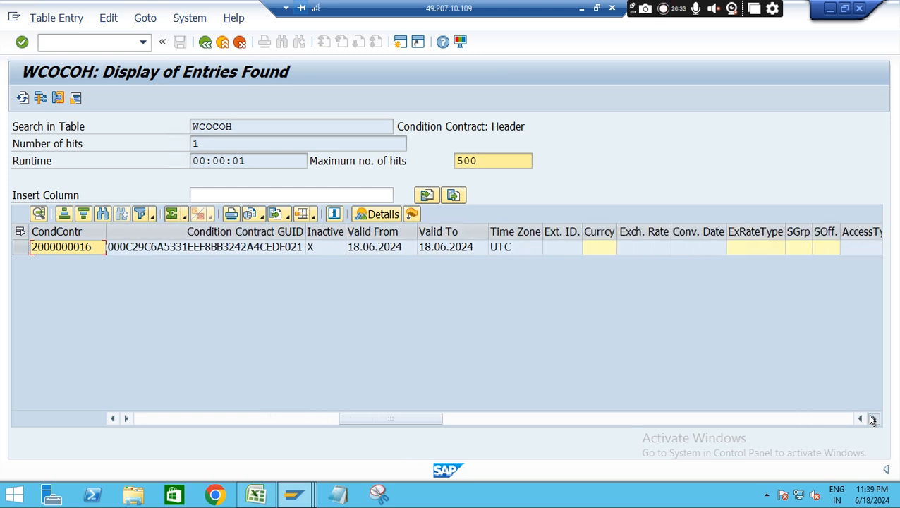
click(871, 419)
click(871, 419)
click(871, 419)
click(871, 419)
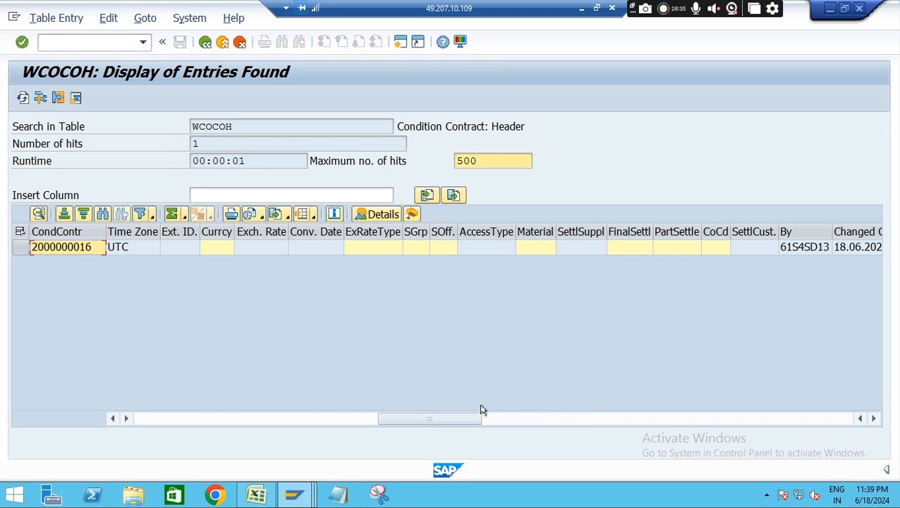
drag(450, 419, 144, 387)
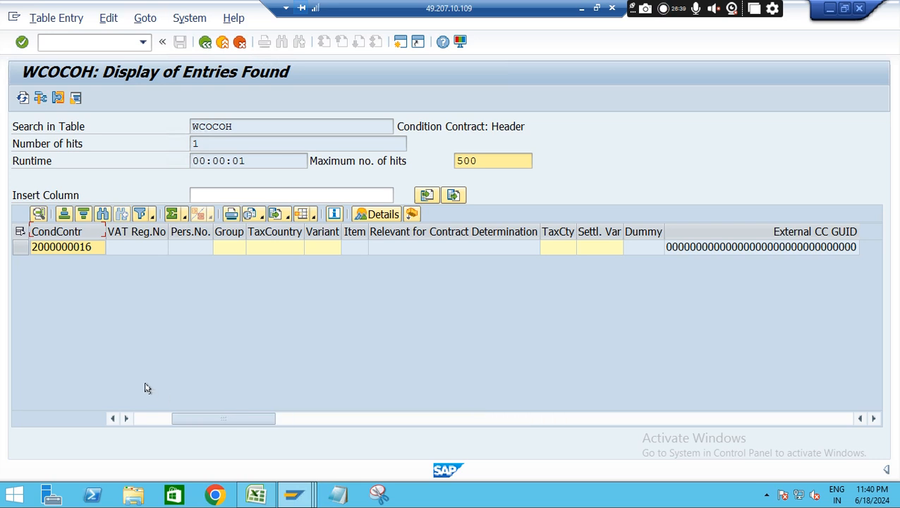
Leave the WCOCOH entries for the SAP Easy Access screen, and switch to the Settement Management notes in Excel
click(81, 43)
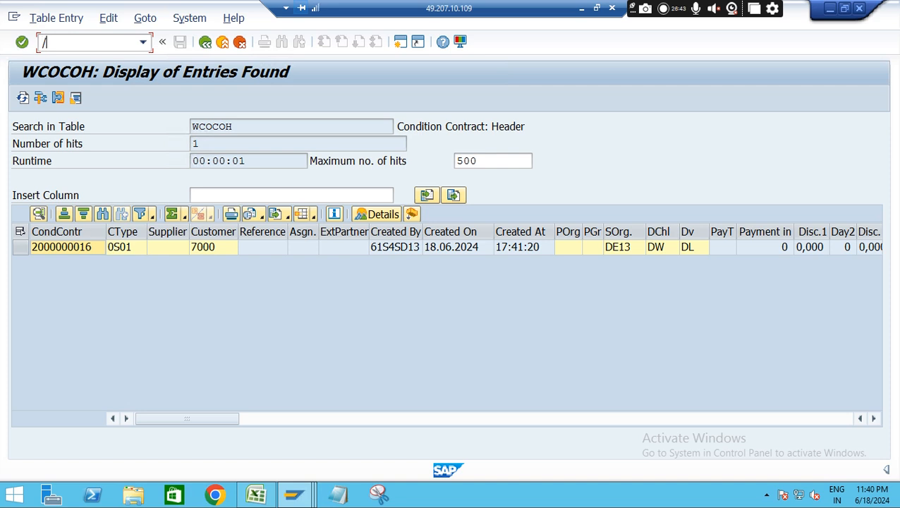
key(Return)
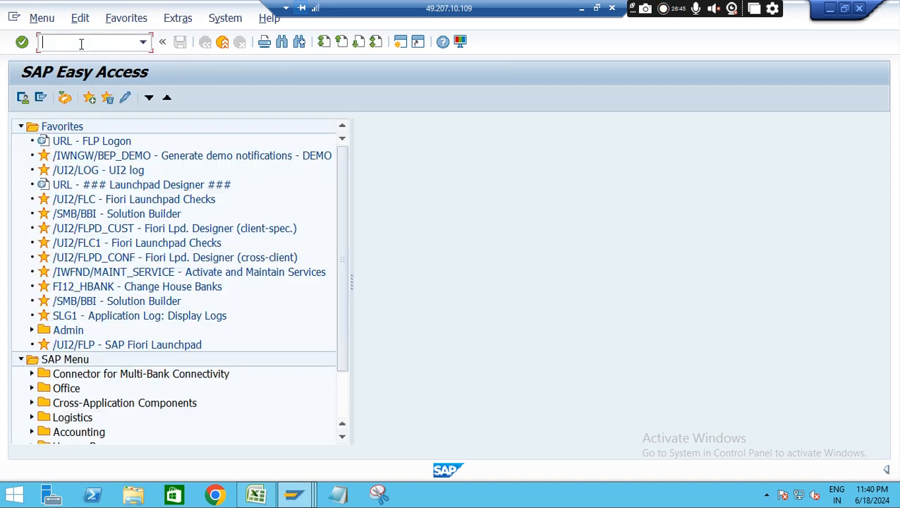
click(255, 493)
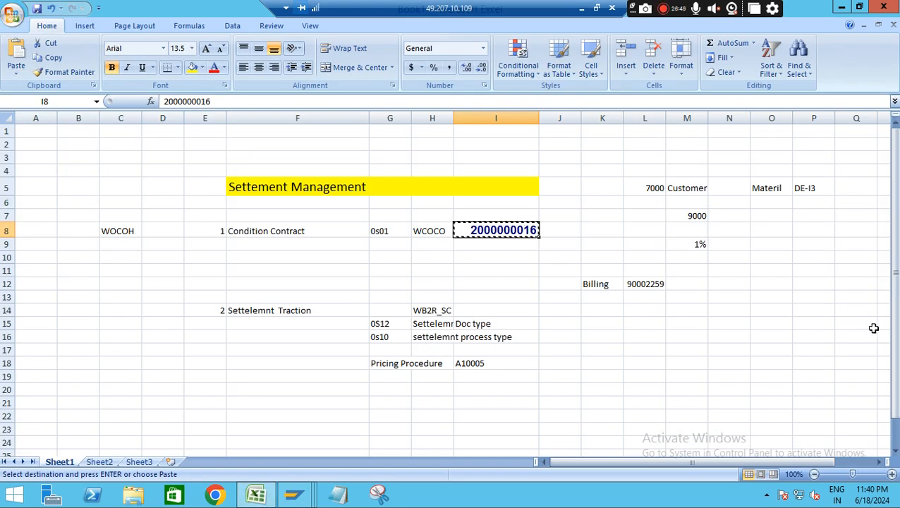
drag(895, 273, 895, 280)
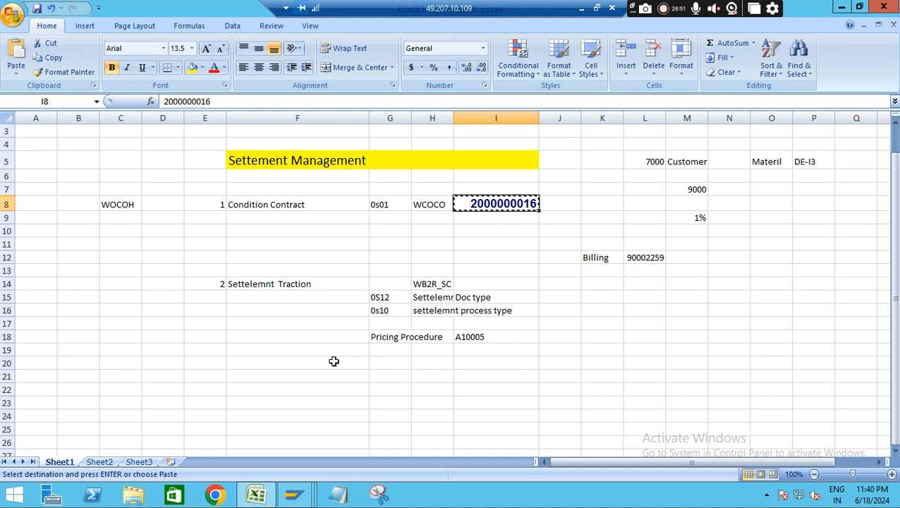
Enter the label In Details in cell D21 of the Settement Management notes
click(152, 379)
text(In)
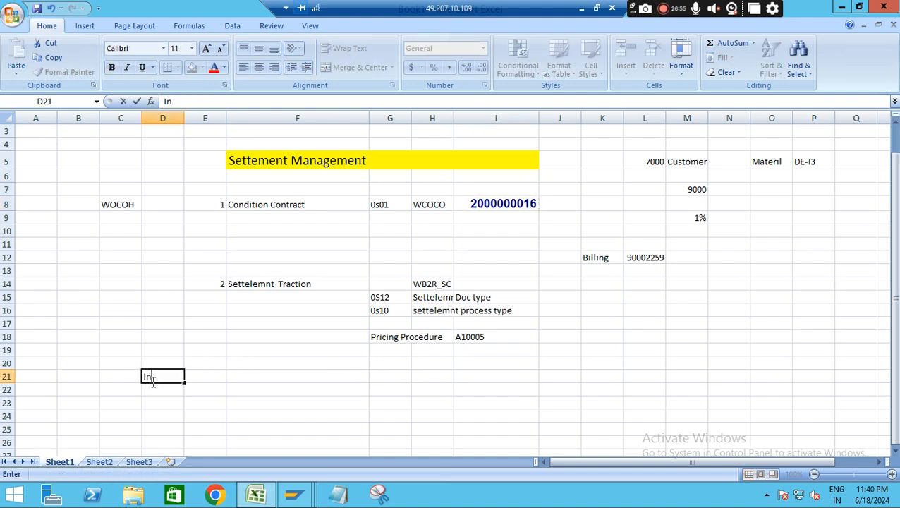
text( Details)
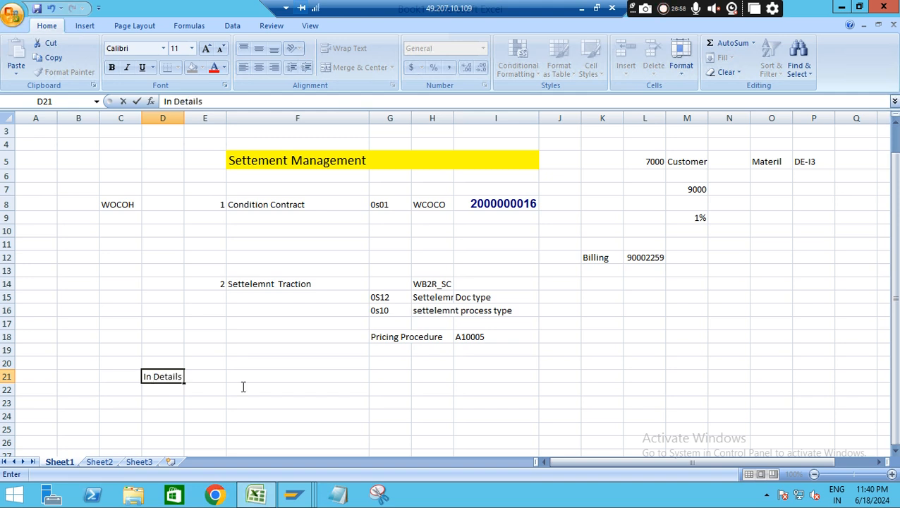
click(287, 377)
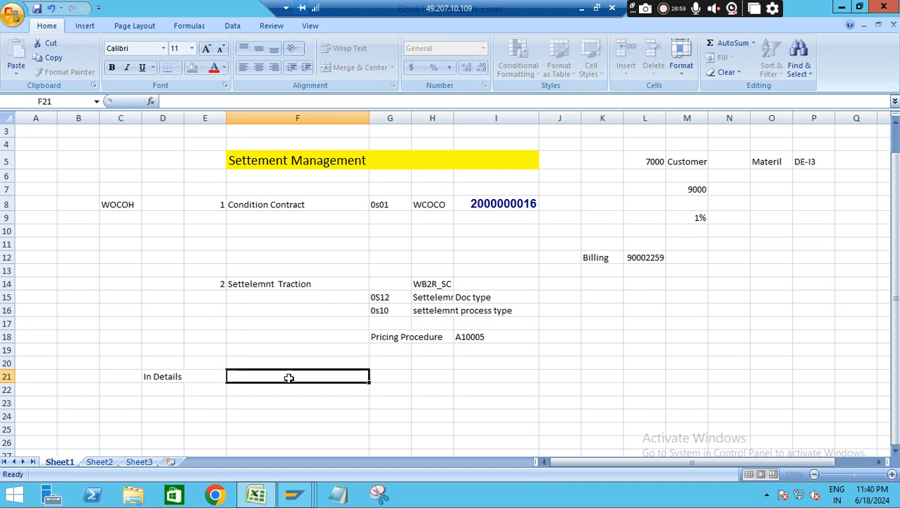
Copy the contract type 0s01 from cell G8 into E21 and fill that cell with yellow
click(384, 203)
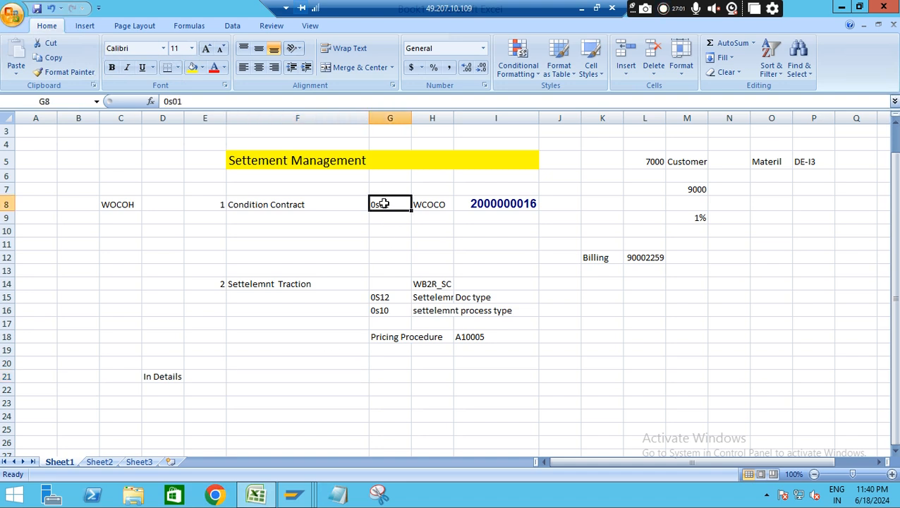
key(ctrl+c)
click(239, 375)
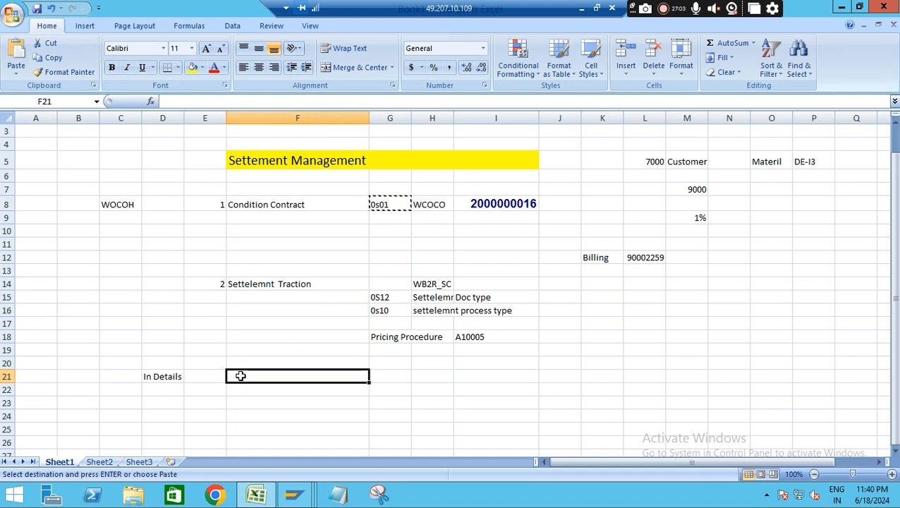
click(191, 377)
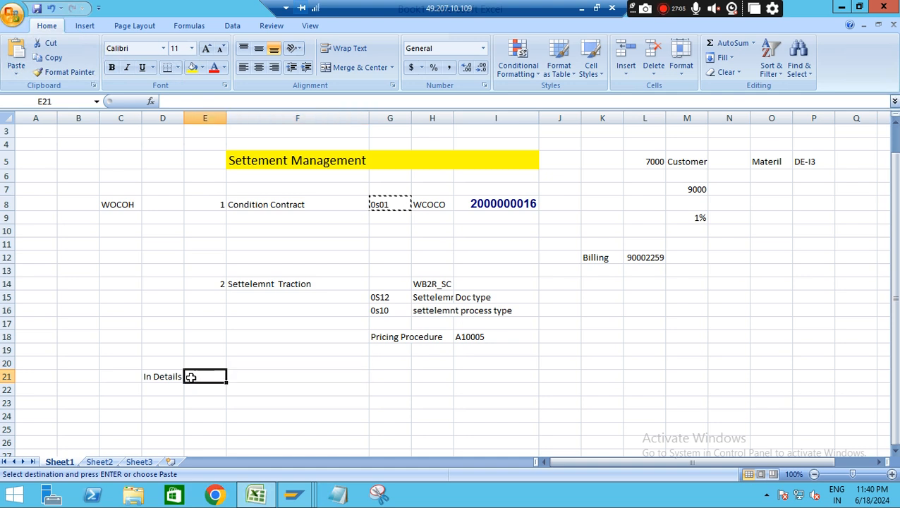
key(ctrl+v)
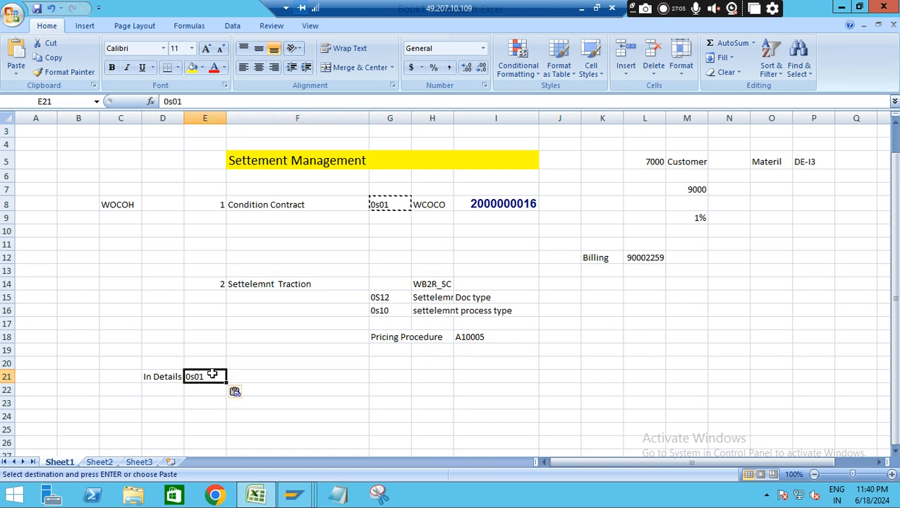
click(192, 67)
click(406, 432)
Switch to SAP Easy Access, start transaction SPRO and display the SAP Customizing Implementation Guide
key(alt+Tab)
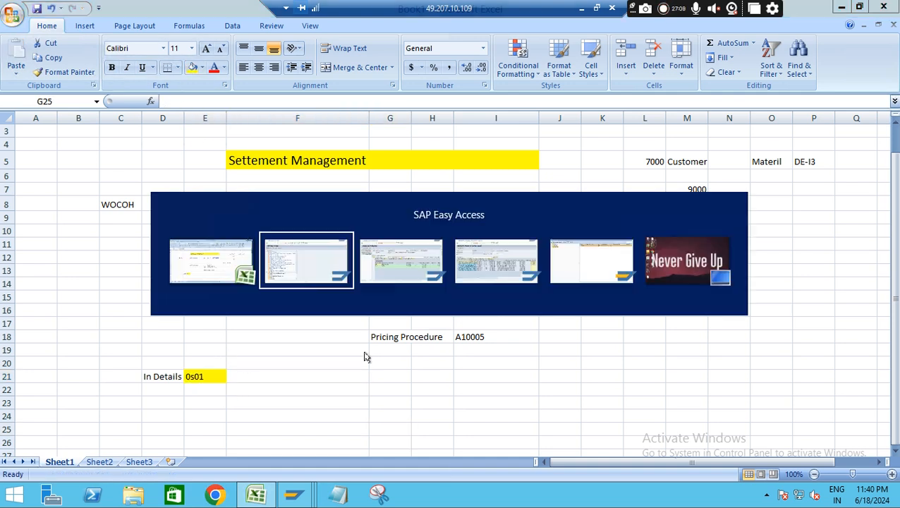
text(/nspro)
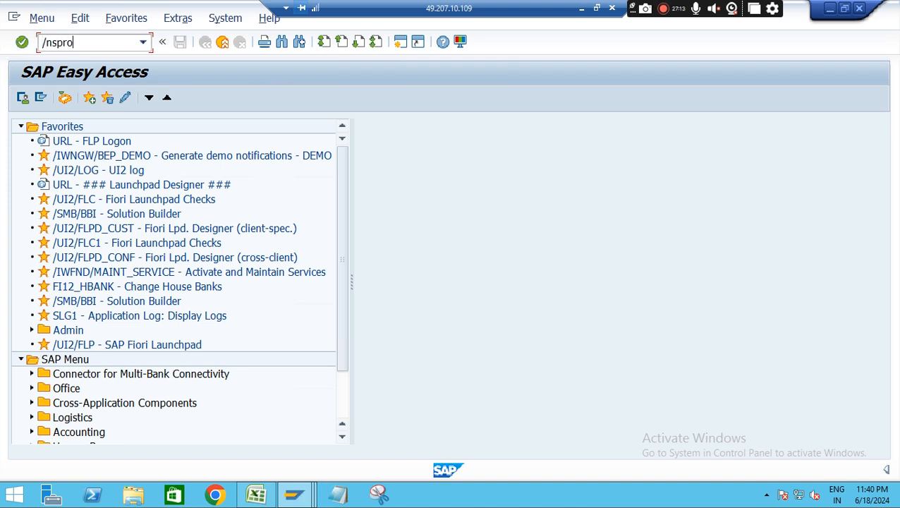
key(Return)
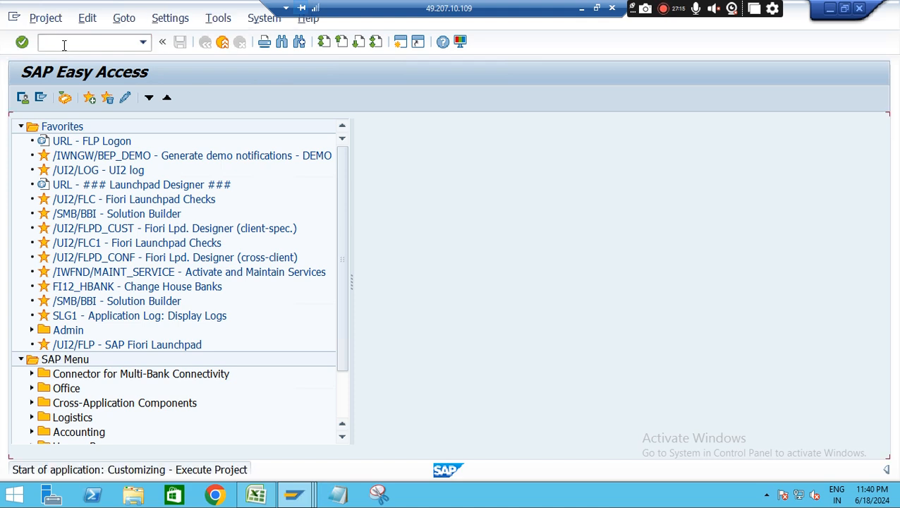
click(71, 99)
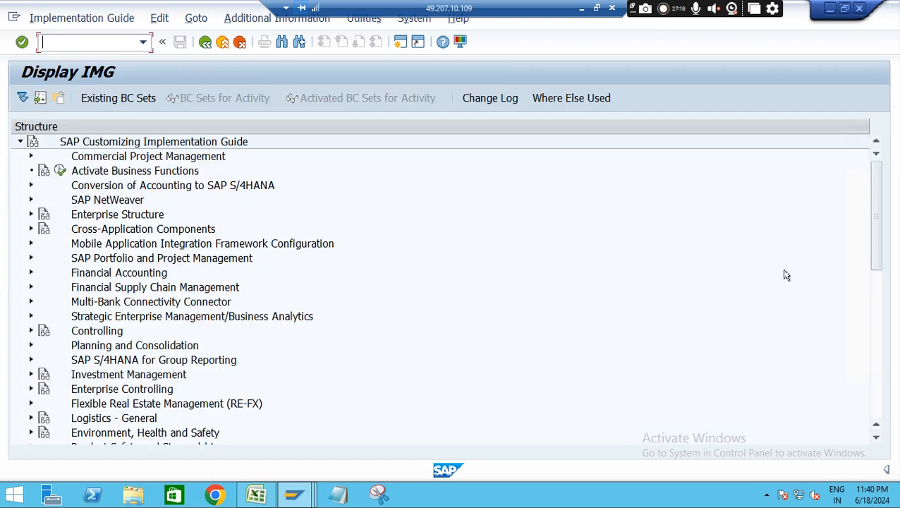
Expand Logistics - General, Settlement Management and its Condition Contract Management node in the implementation guide
drag(876, 220, 874, 266)
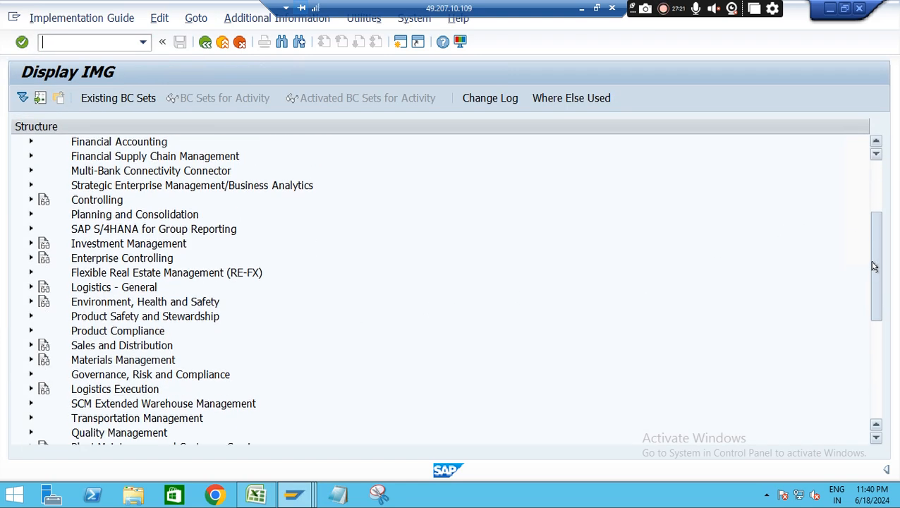
click(29, 287)
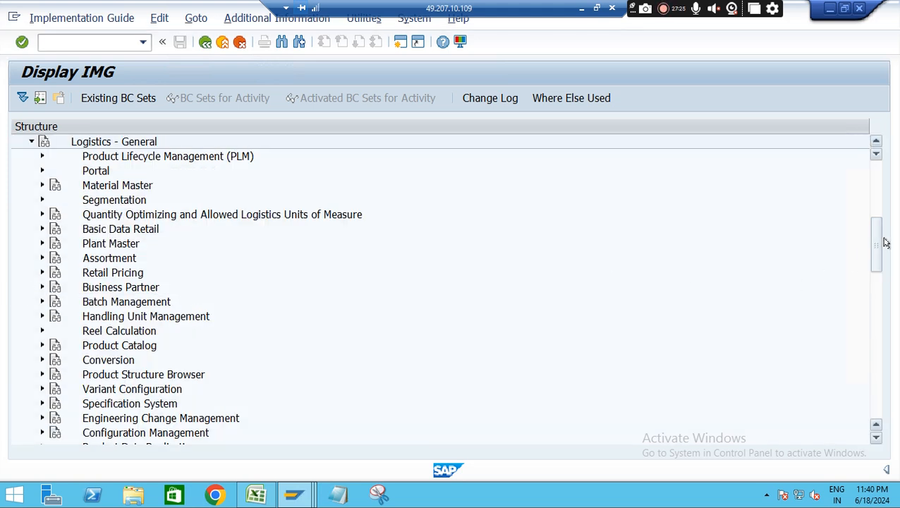
drag(879, 241, 879, 293)
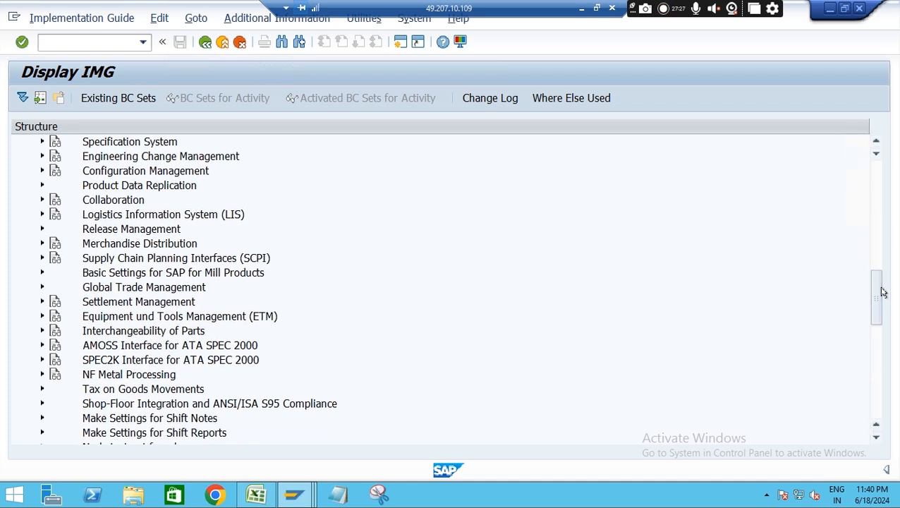
click(42, 302)
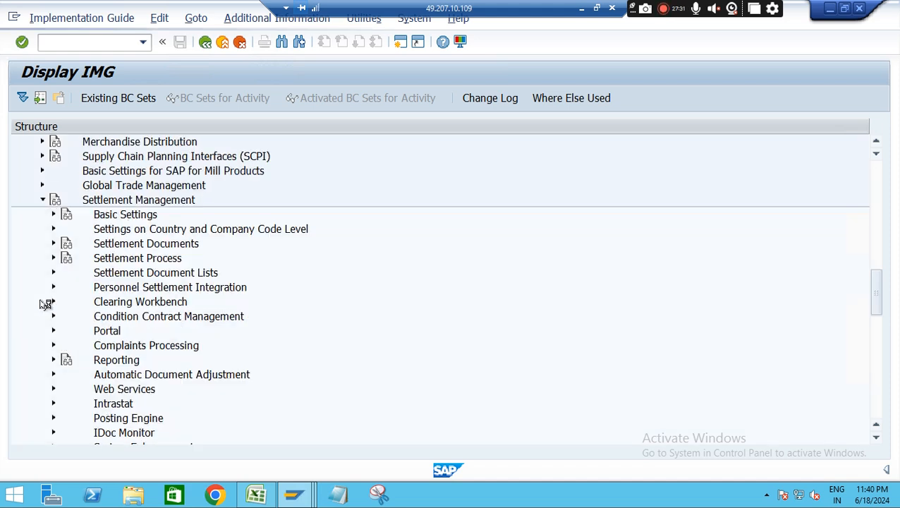
mouse_move(878, 286)
mouse_down()
mouse_move(877, 304)
mouse_move(879, 294)
mouse_up()
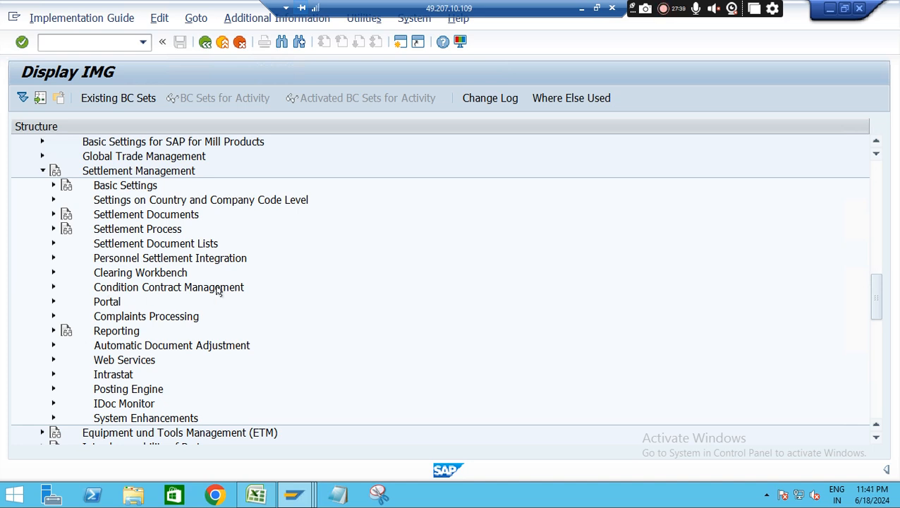
click(51, 289)
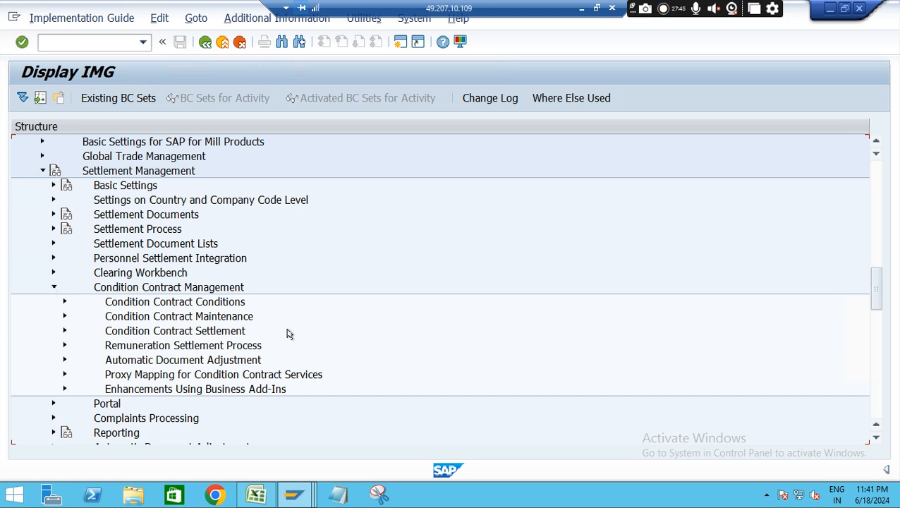
click(65, 331)
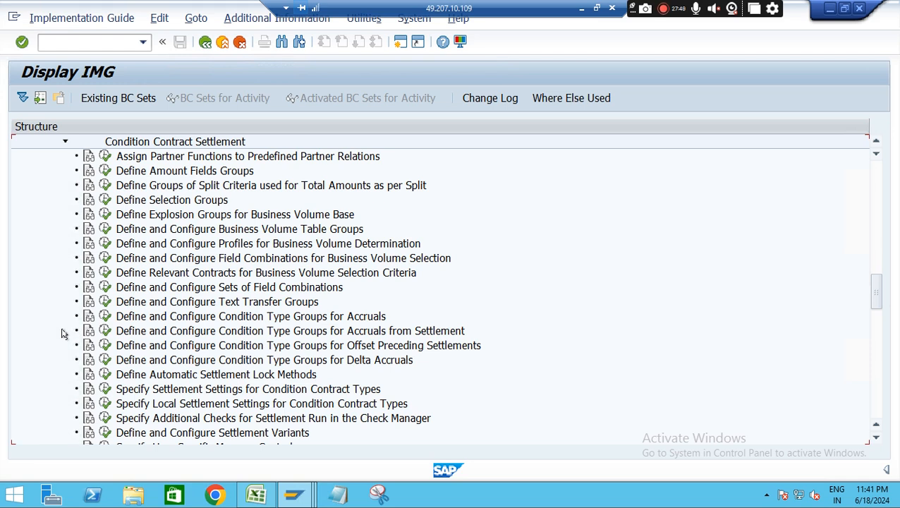
click(64, 142)
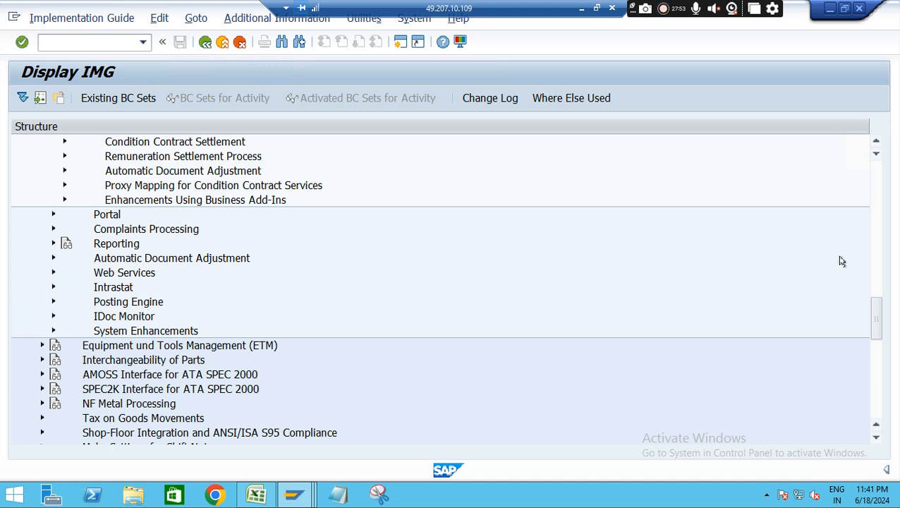
scroll(875, 307, up, 3)
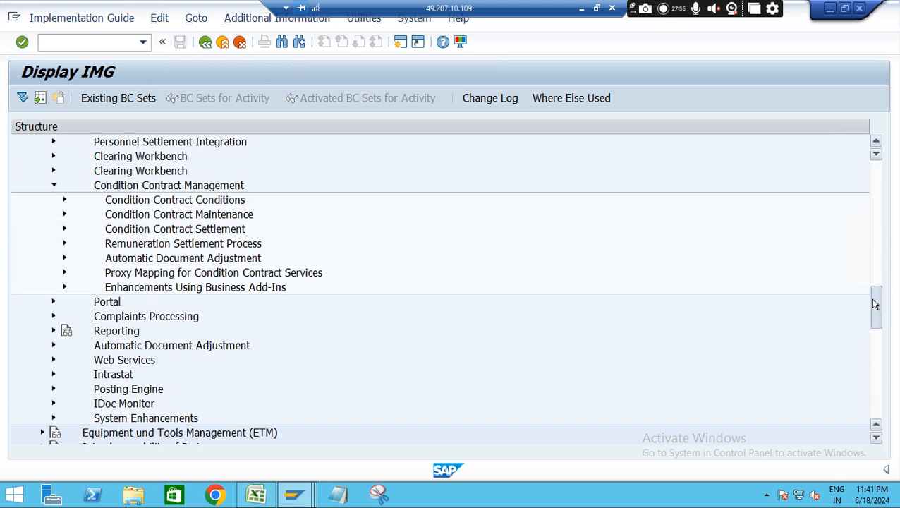
scroll(874, 303, up, 1)
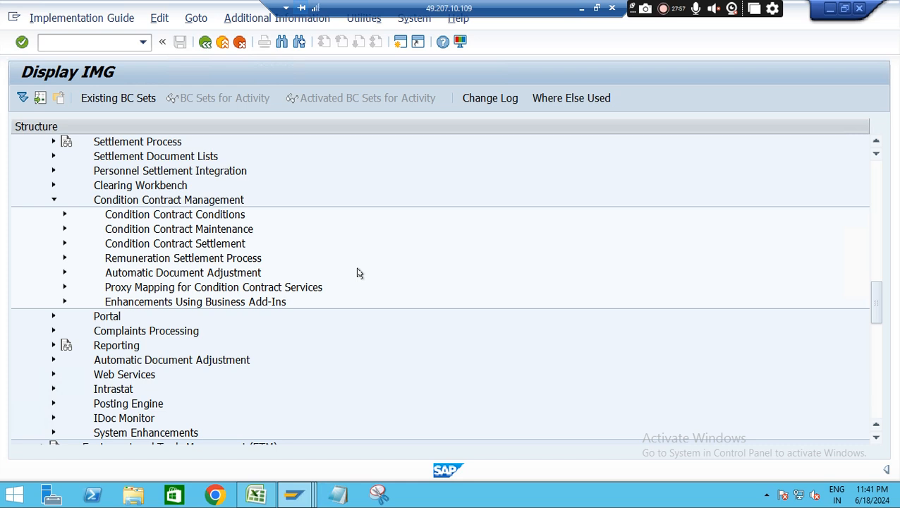
Expand Condition Contract Maintenance and open the Define Condition Contract Types activity
click(64, 229)
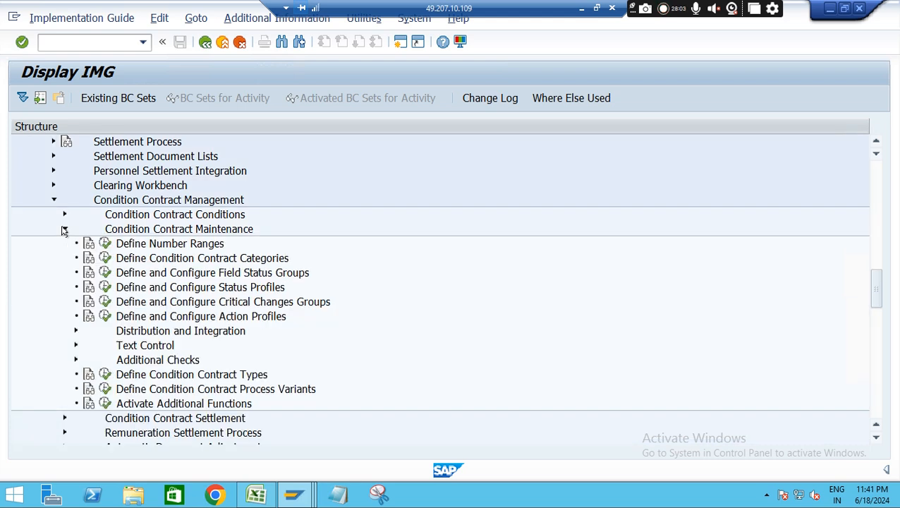
click(64, 229)
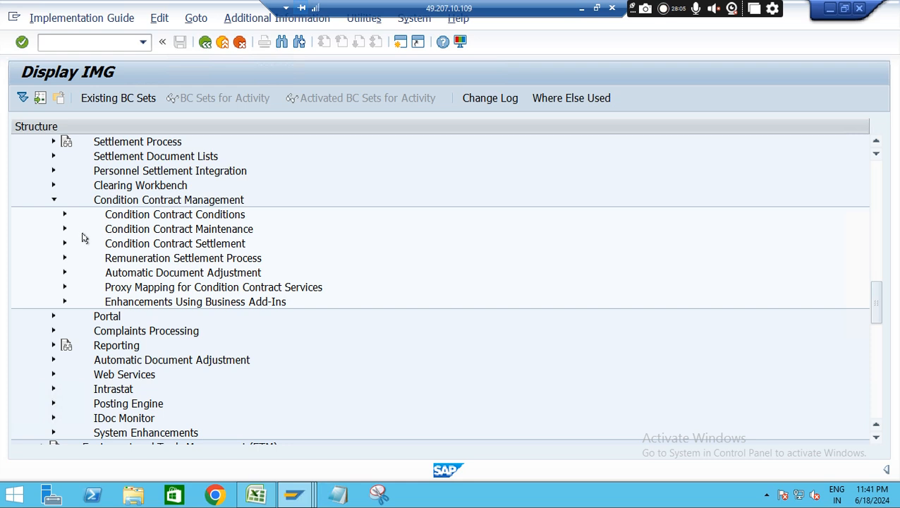
click(65, 229)
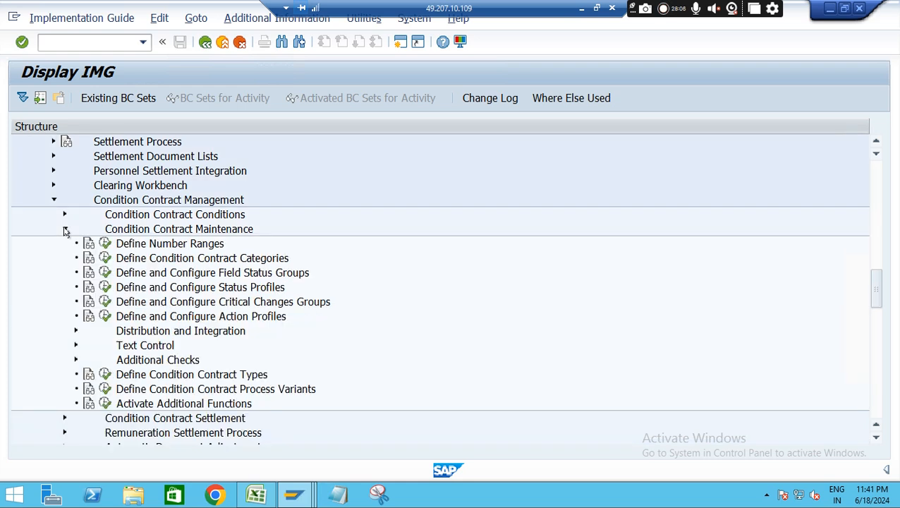
click(104, 374)
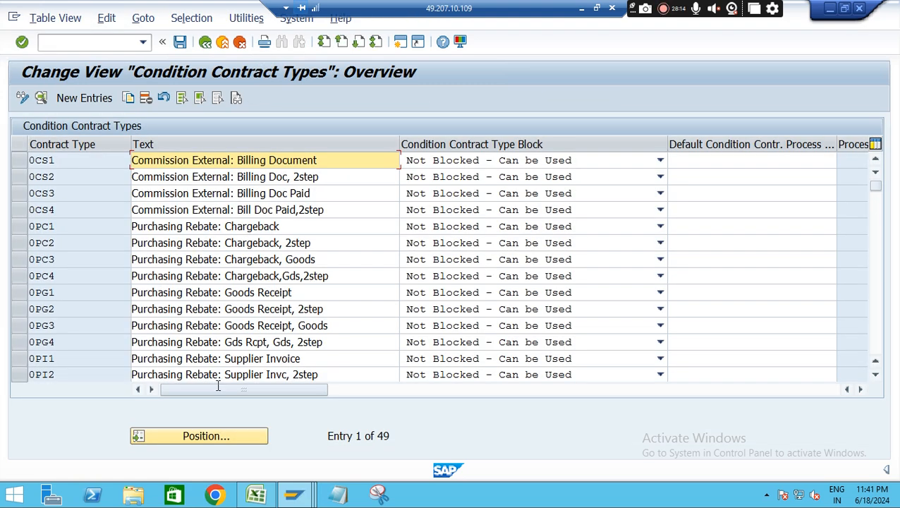
Check the contract type in the Excel notes and position the condition contract types list at 0S01
click(198, 436)
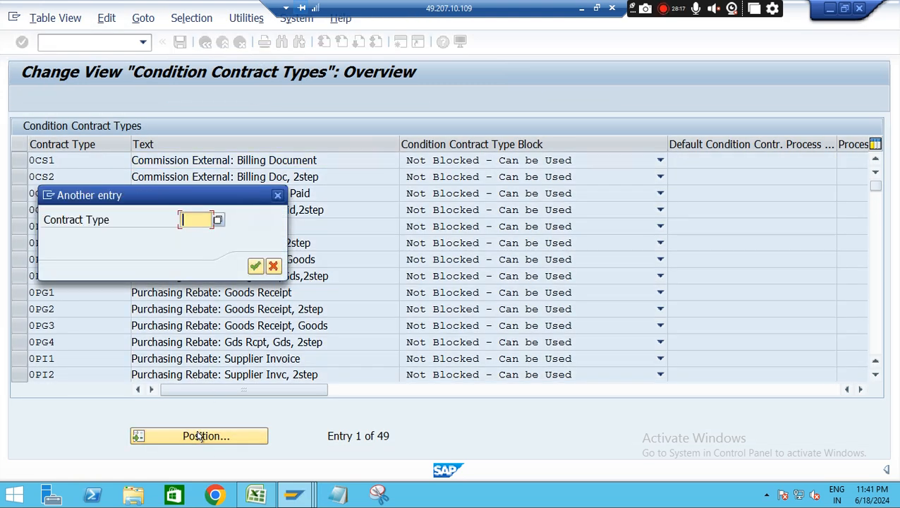
click(256, 494)
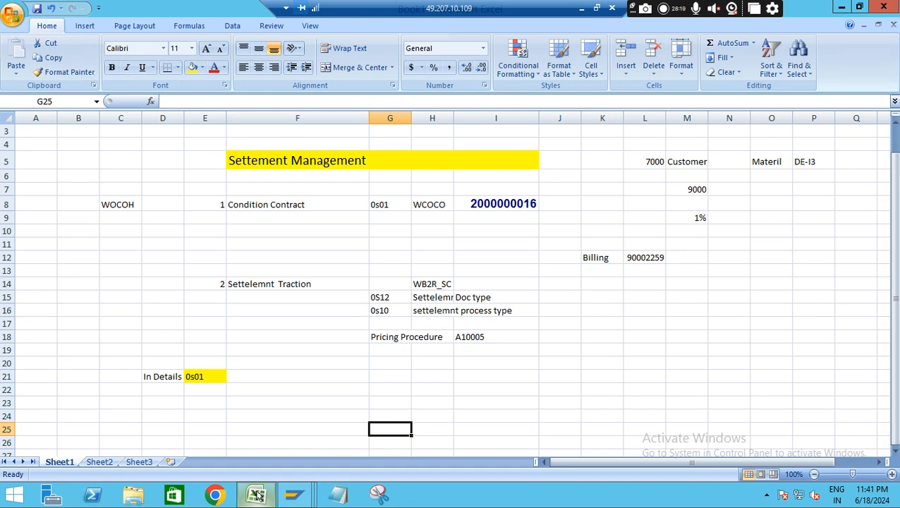
click(201, 376)
key(alt+Tab)
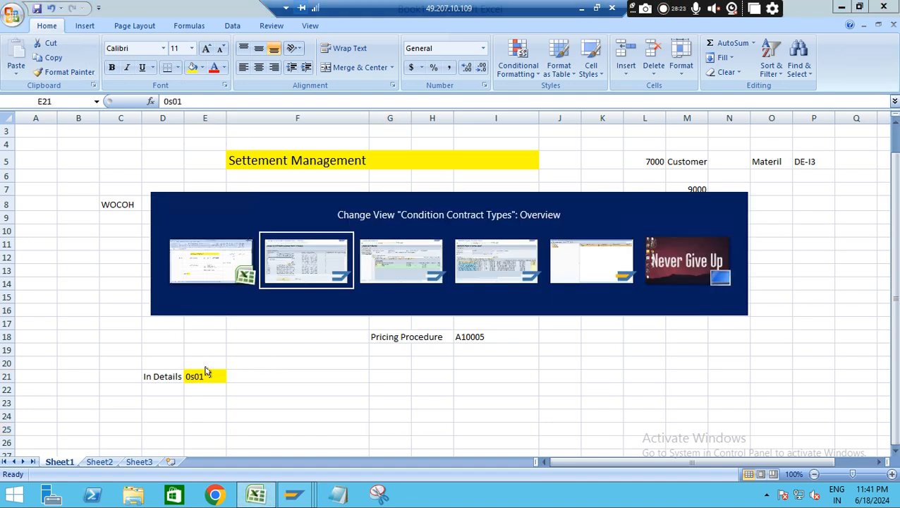
text(0)
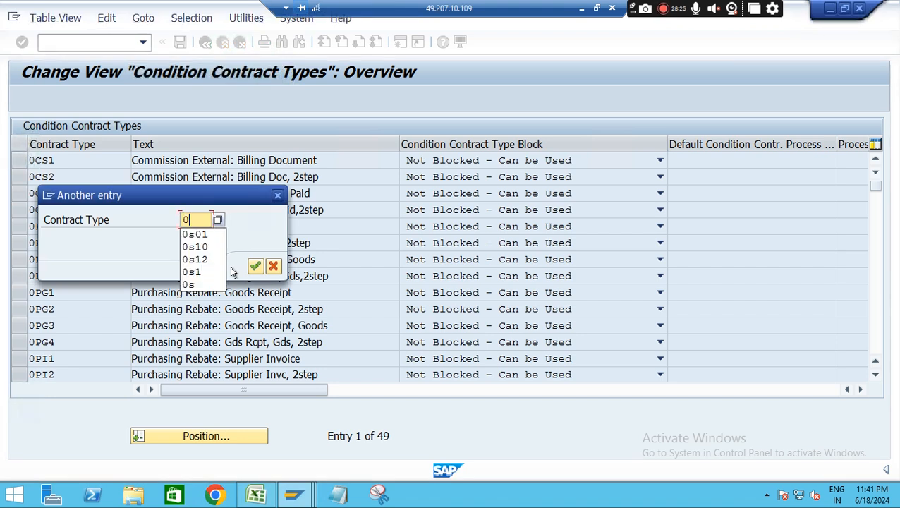
text(s01)
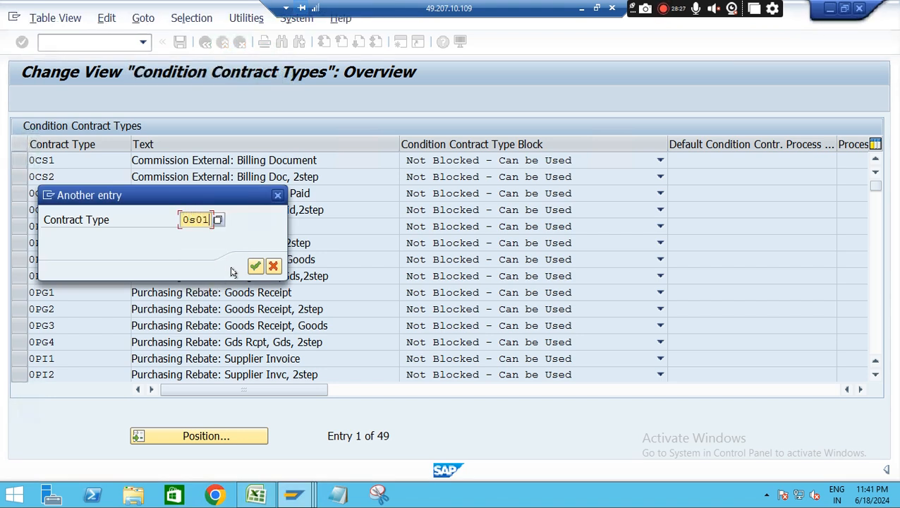
key(Return)
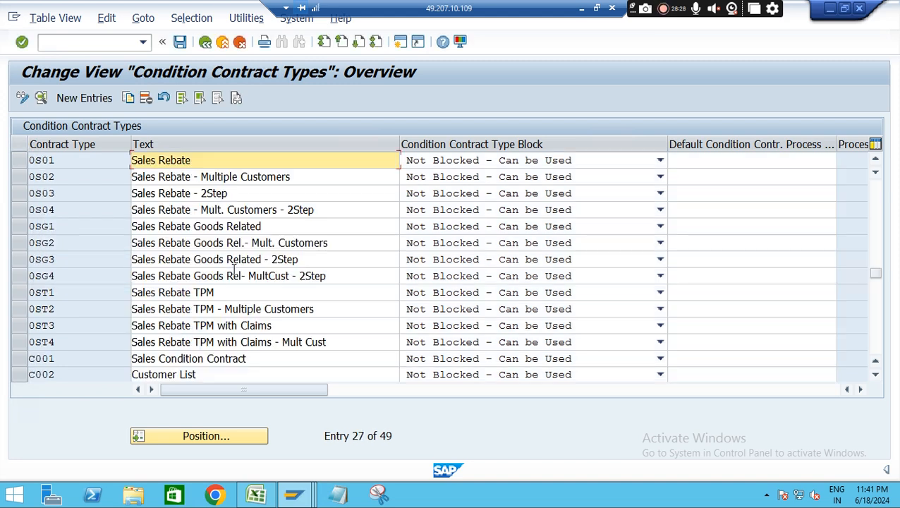
Open the details of contract type 0S01 and examine its basic data, condition maintenance, text determination and control data
click(16, 161)
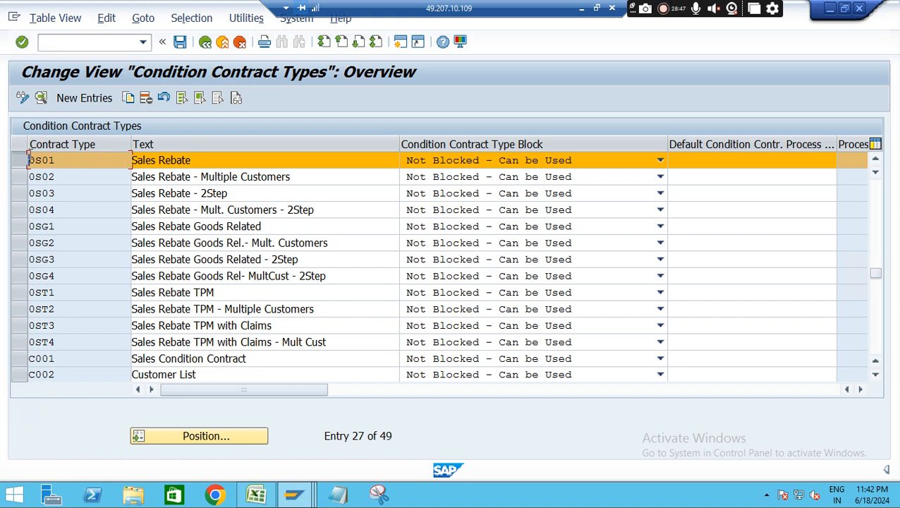
double_click(111, 164)
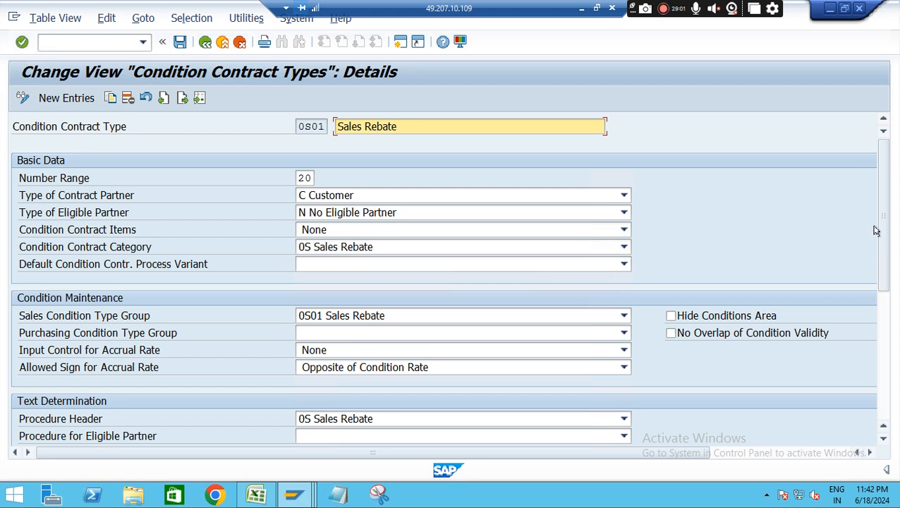
drag(888, 199, 893, 332)
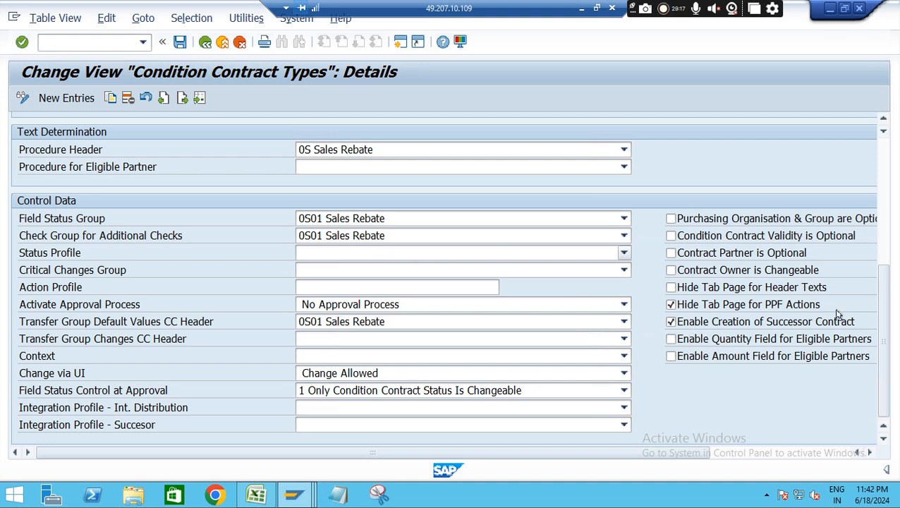
drag(881, 361, 893, 238)
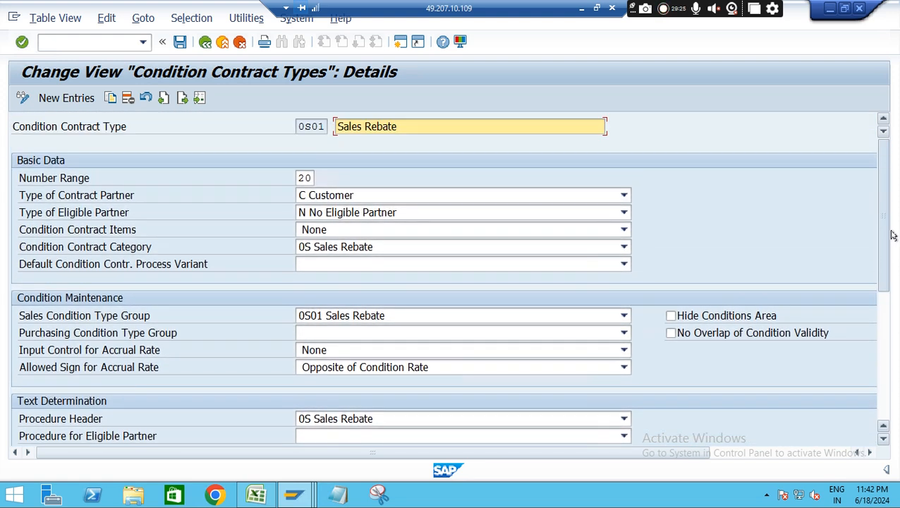
Compare the number range of contract type 0S01 with the condition contract number recorded in the Excel notes
key(super+Down)
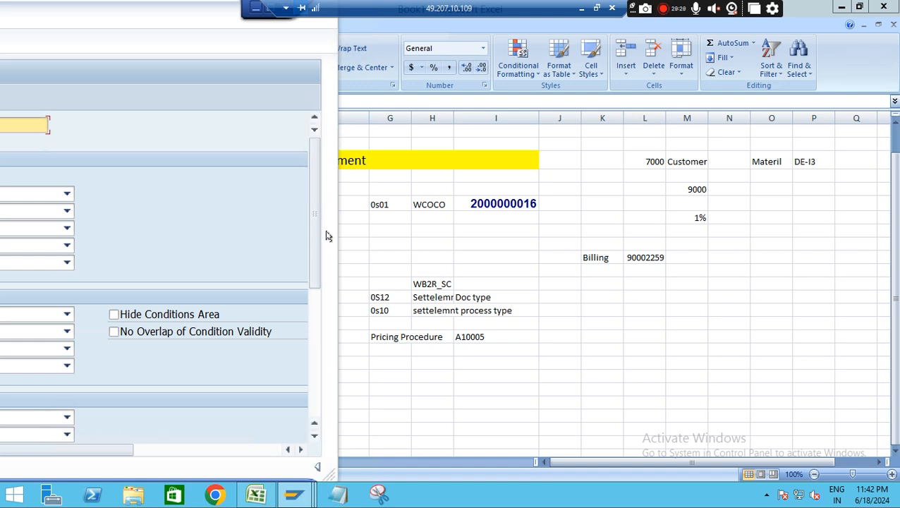
drag(335, 248, 899, 261)
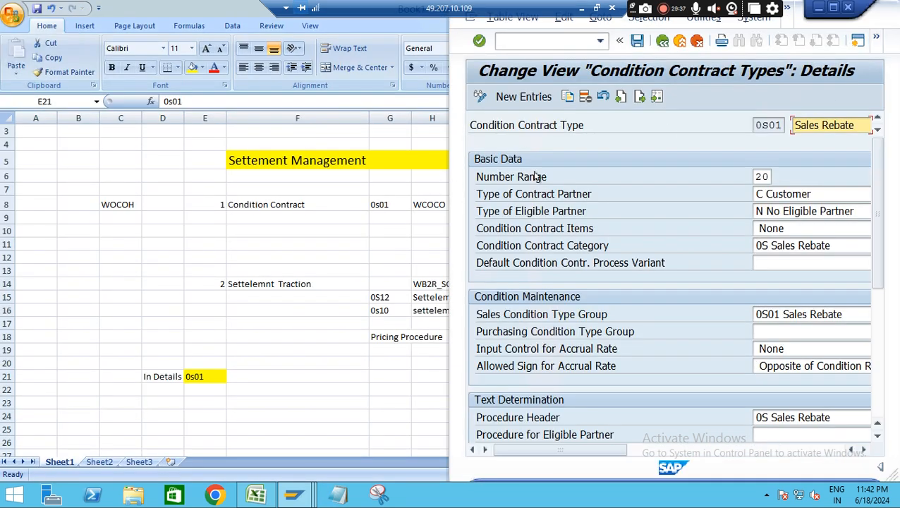
click(832, 7)
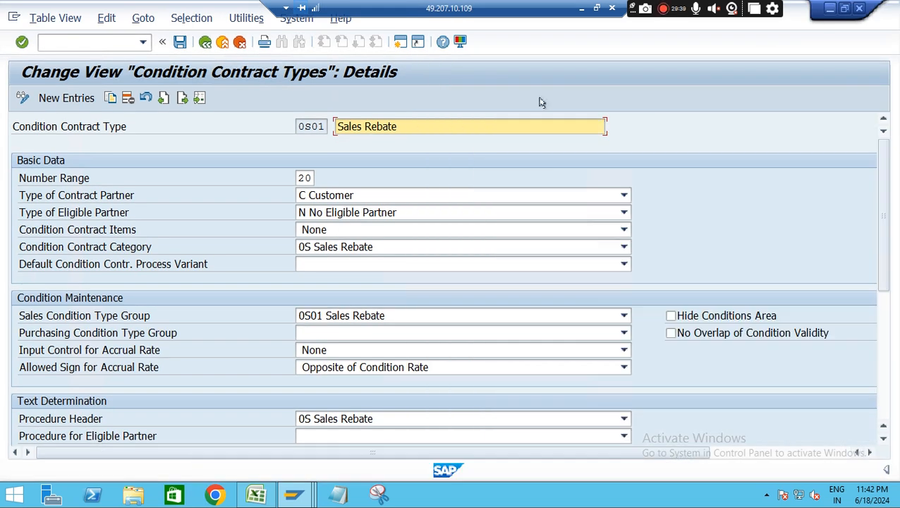
double_click(304, 177)
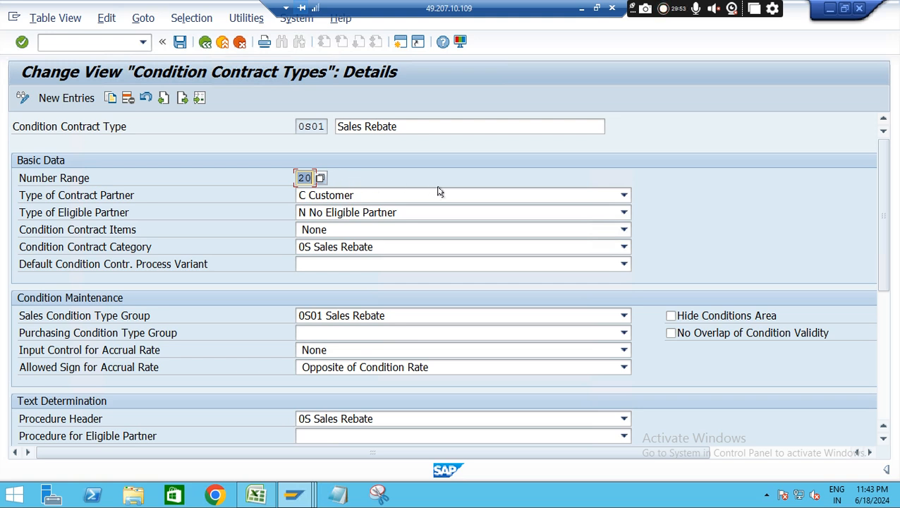
Try V Supplier as the type of contract partner for 0S01 and restore C Customer
click(554, 200)
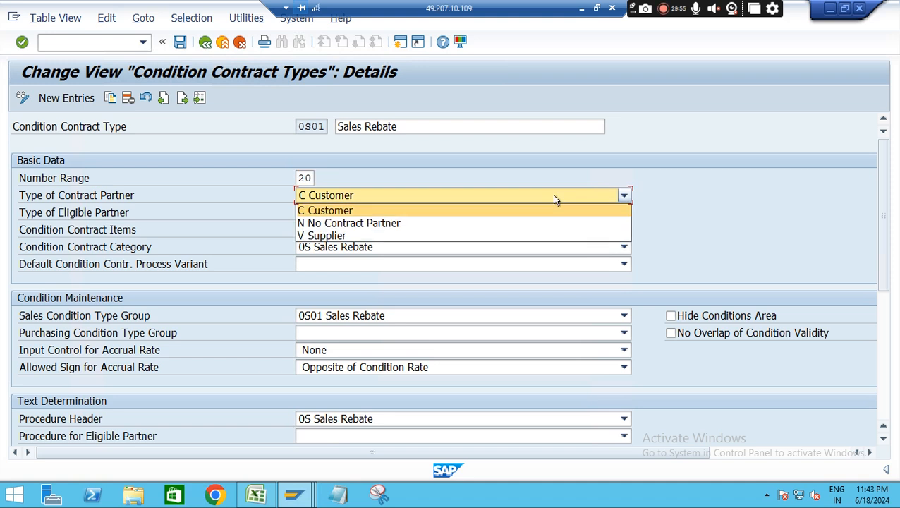
click(337, 236)
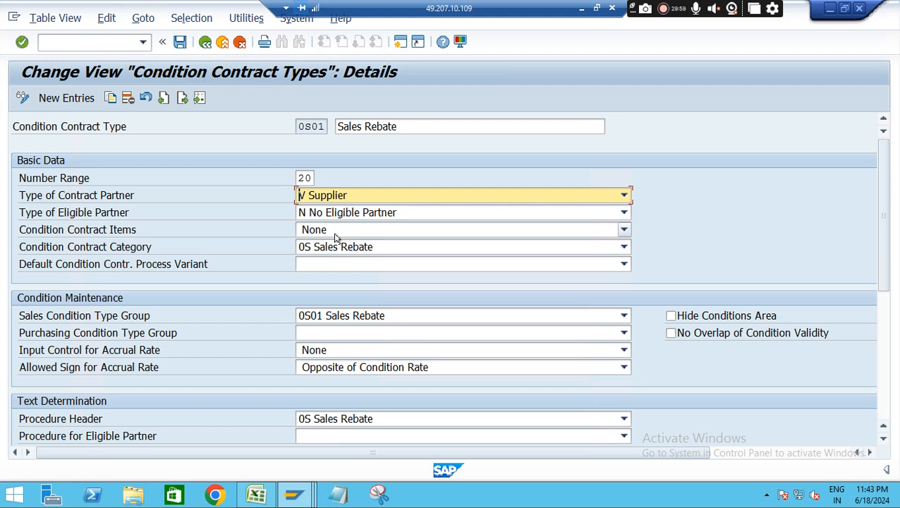
click(482, 195)
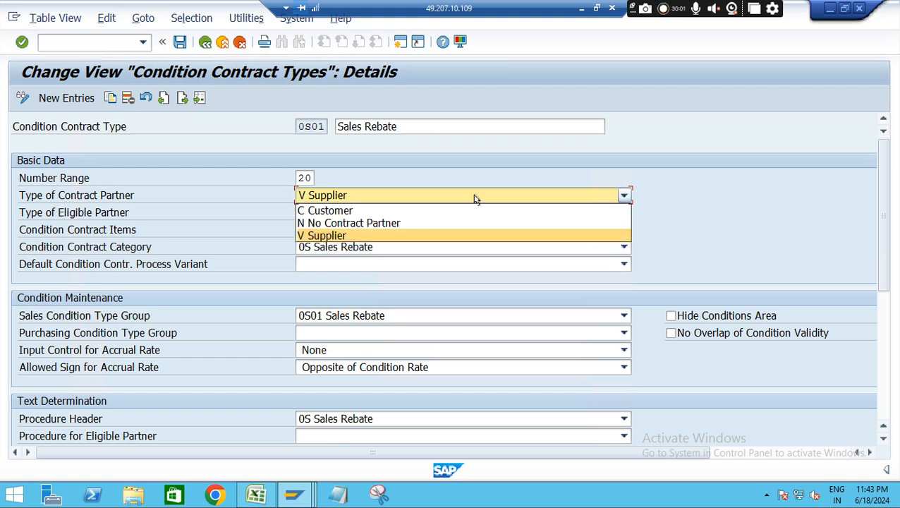
click(346, 211)
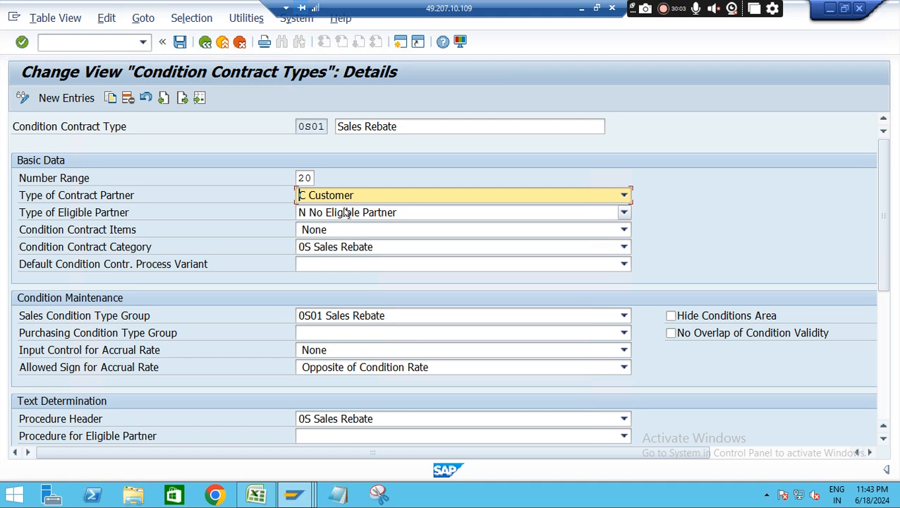
click(227, 220)
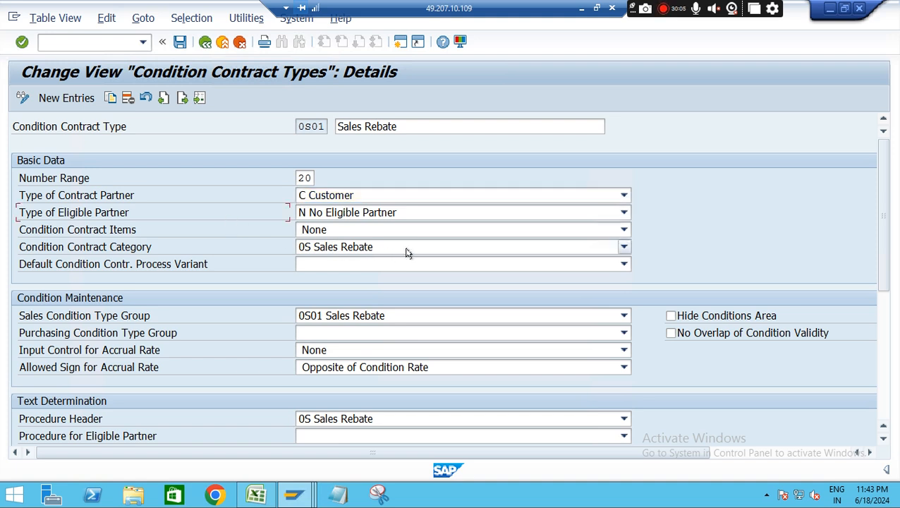
Examine the available condition contract categories, keeping 0S Sales Rebate, and review the remaining settings of contract type 0S01
click(457, 250)
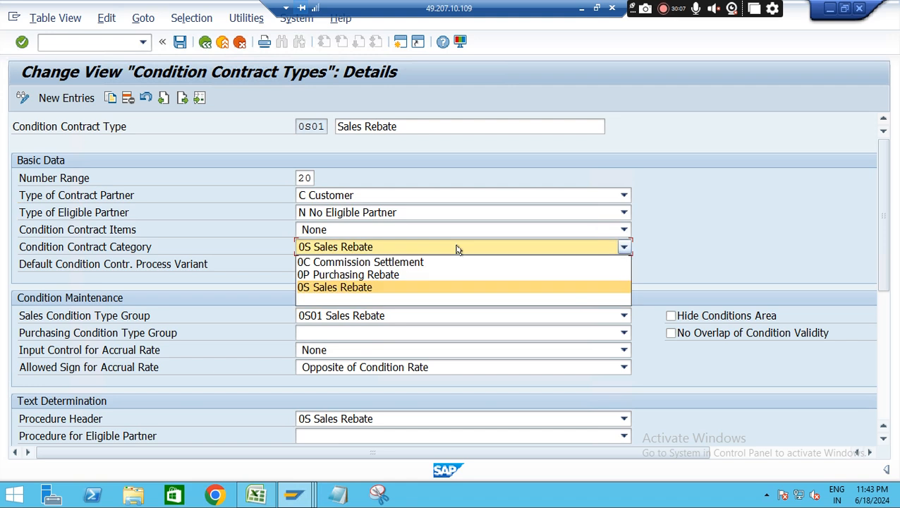
click(379, 287)
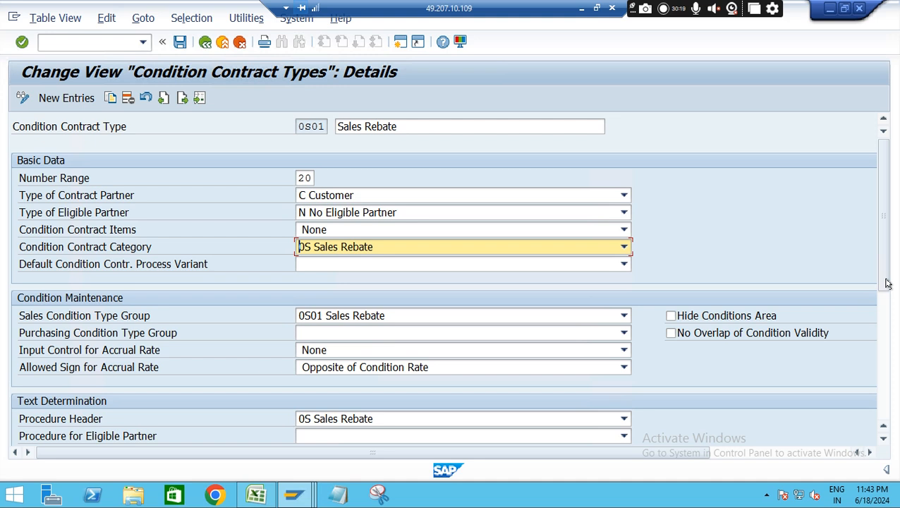
drag(887, 282, 892, 312)
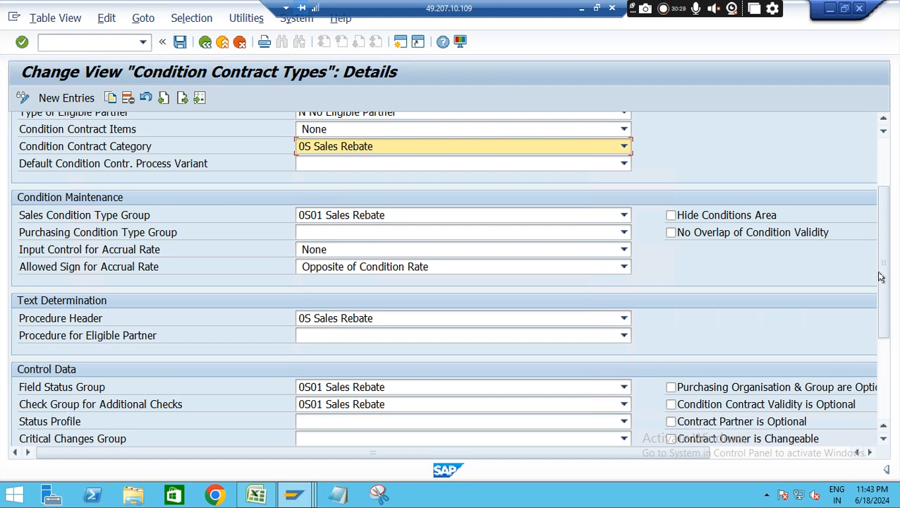
scroll(887, 364, down, 1)
drag(887, 364, 892, 210)
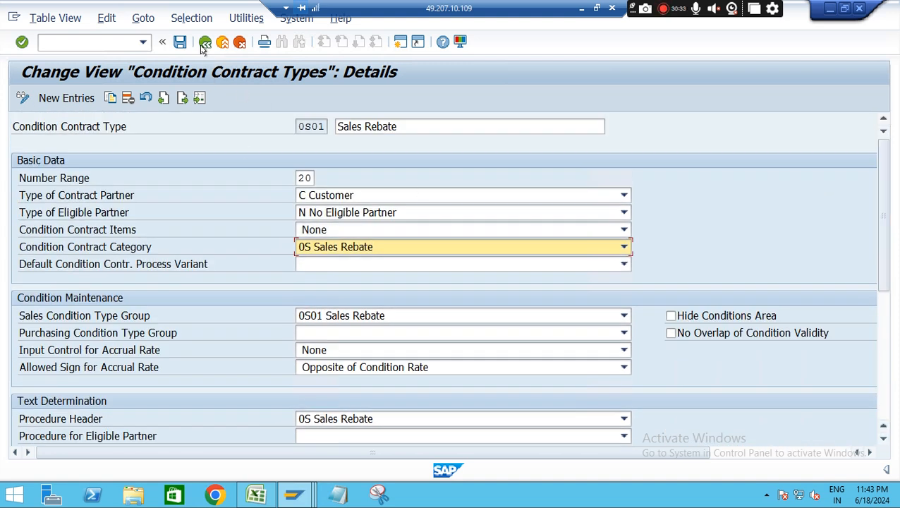
Start a copy of contract type 0S01 with ZS01 as the target contract type
click(111, 98)
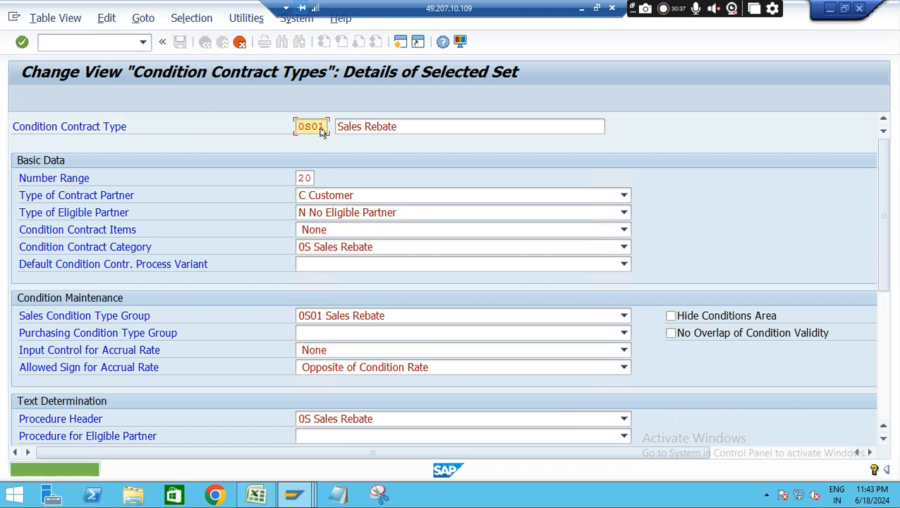
key(BackSpace)
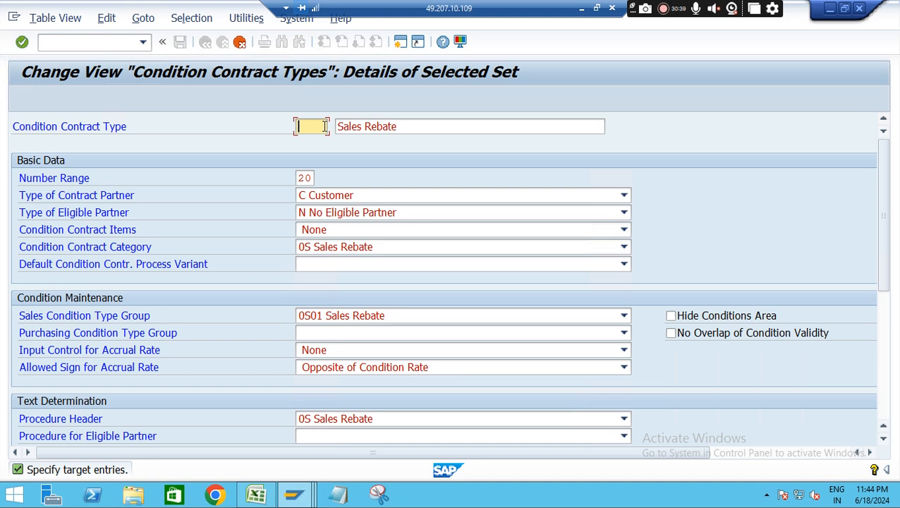
text(zs01)
Describe the copied contract type as "Z condition contract- 0s01- sales Rebate" and confirm the copy
click(408, 126)
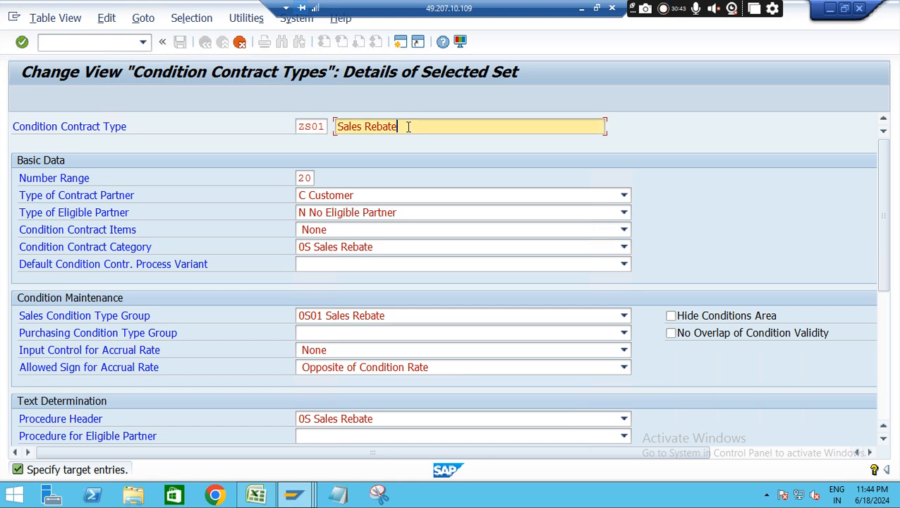
click(337, 126)
key(Delete)
text(RE)
key(BackSpace)
key(BackSpace)
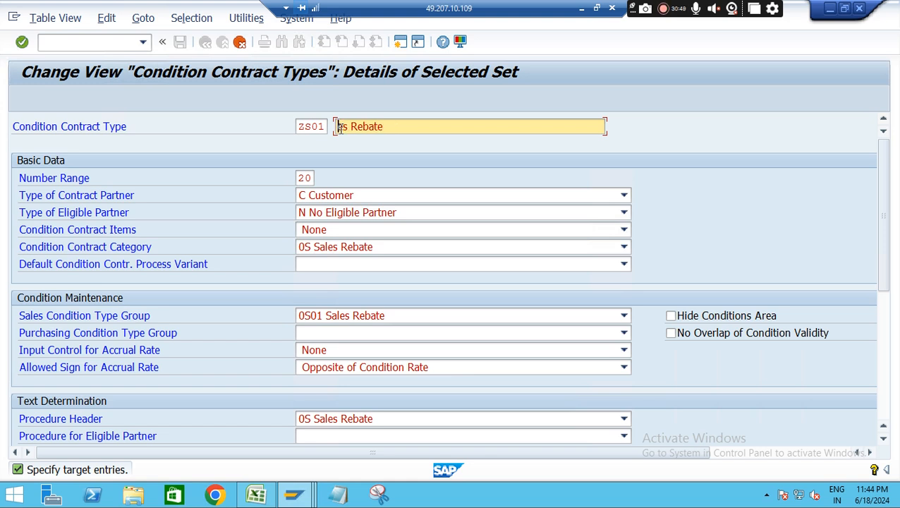
text(Rebate)
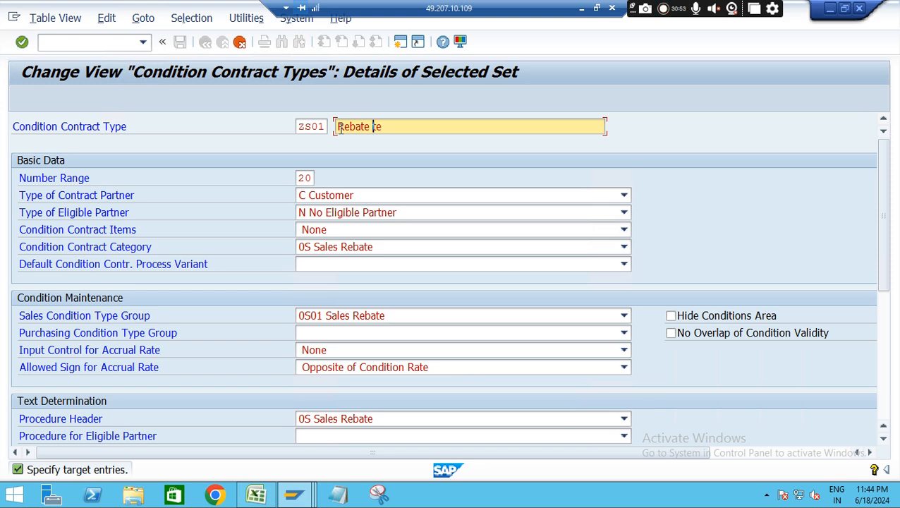
key(BackSpace)
key(BackSpace)
text(- Tes)
key(BackSpace)
key(BackSpace)
key(BackSpace)
key(BackSpace)
key(BackSpace)
key(BackSpace)
key(BackSpace)
key(BackSpace)
key(BackSpace)
key(BackSpace)
key(BackSpace)
key(BackSpace)
key(BackSpace)
text(Condition)
key(BackSpace)
key(BackSpace)
key(BackSpace)
key(BackSpace)
key(BackSpace)
key(BackSpace)
key(BackSpace)
key(BackSpace)
key(BackSpace)
text(c)
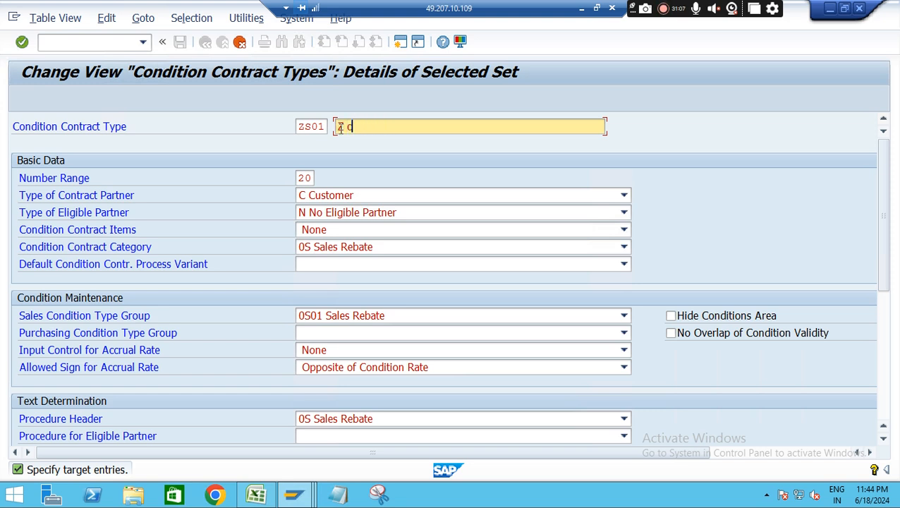
text(ondition contract-)
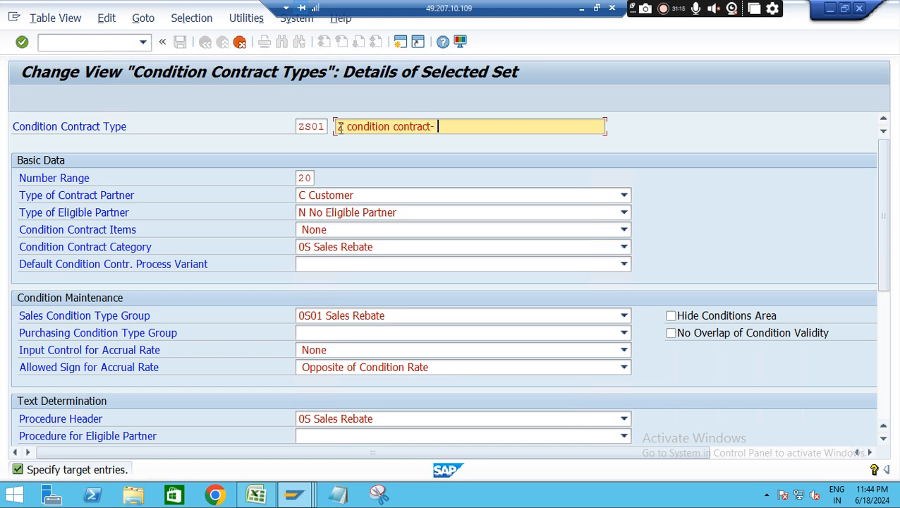
text( 0s01- sales Re)
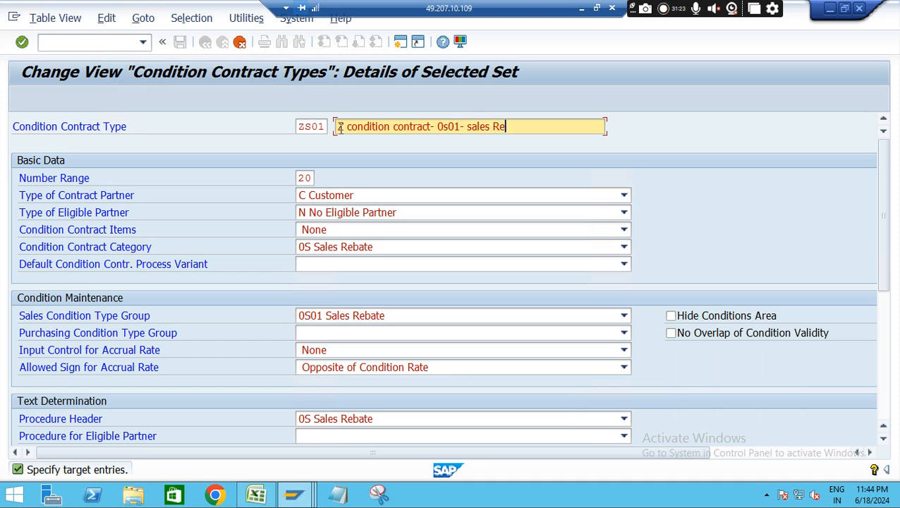
text(bate)
key(Return)
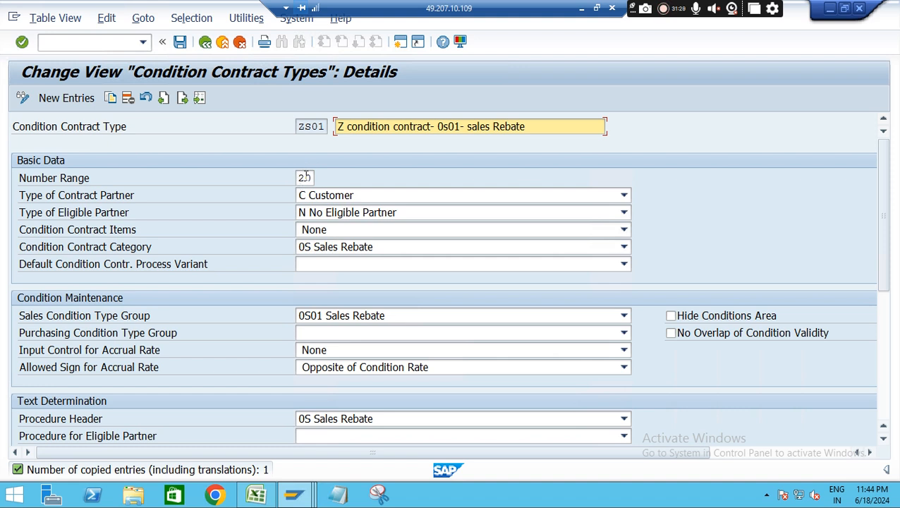
Save contract type ZS01 in a new customizing request with the short description "Rebate - S4HANA"
click(180, 42)
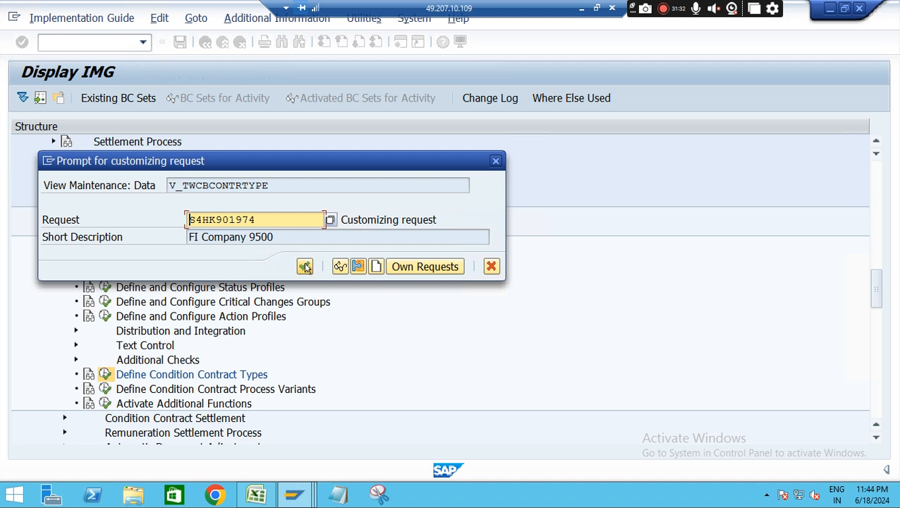
click(408, 267)
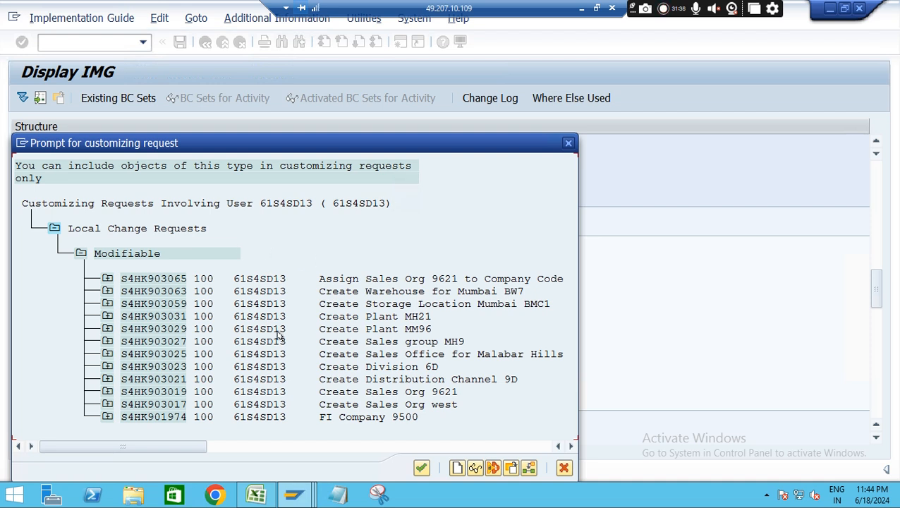
click(457, 468)
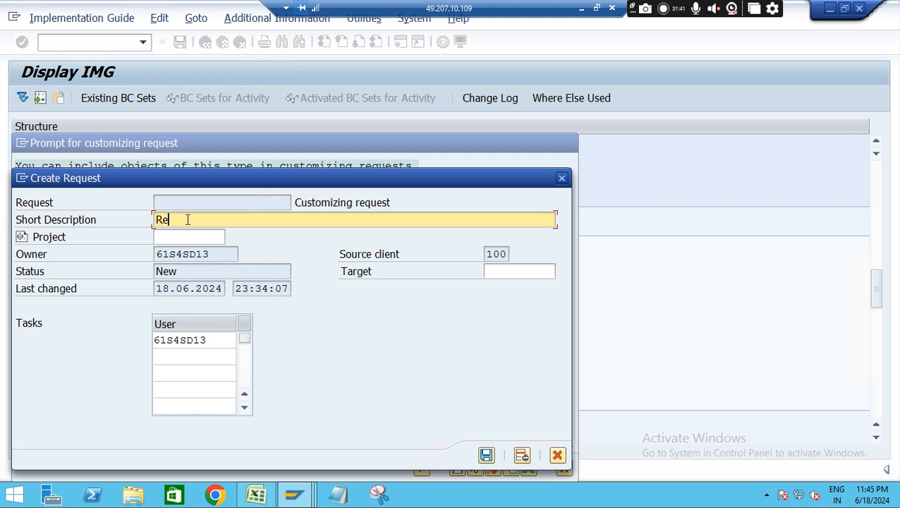
text(Rebate - SS4)
key(BackSpace)
key(BackSpace)
text(4HANA)
click(486, 454)
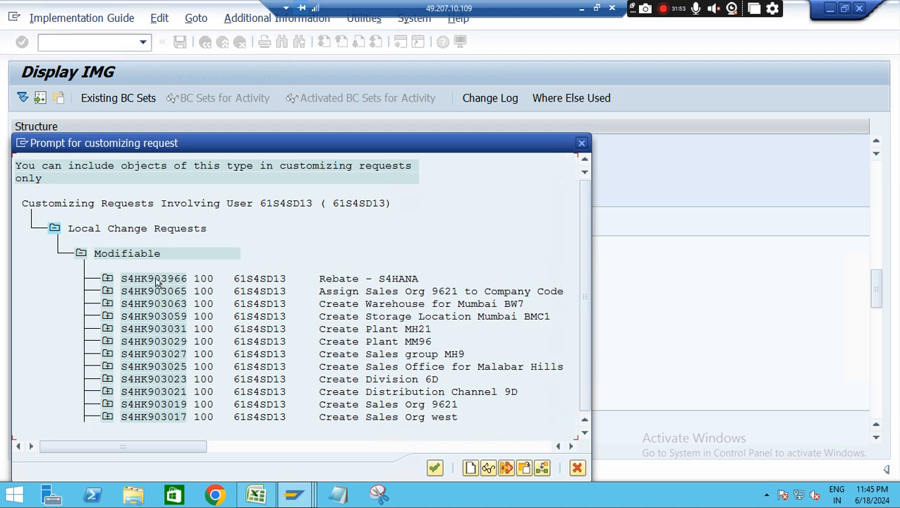
double_click(155, 280)
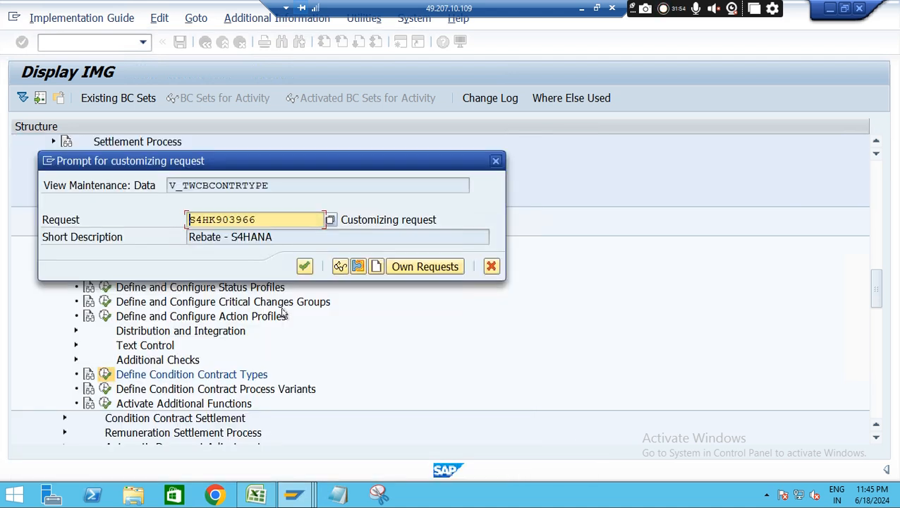
click(303, 268)
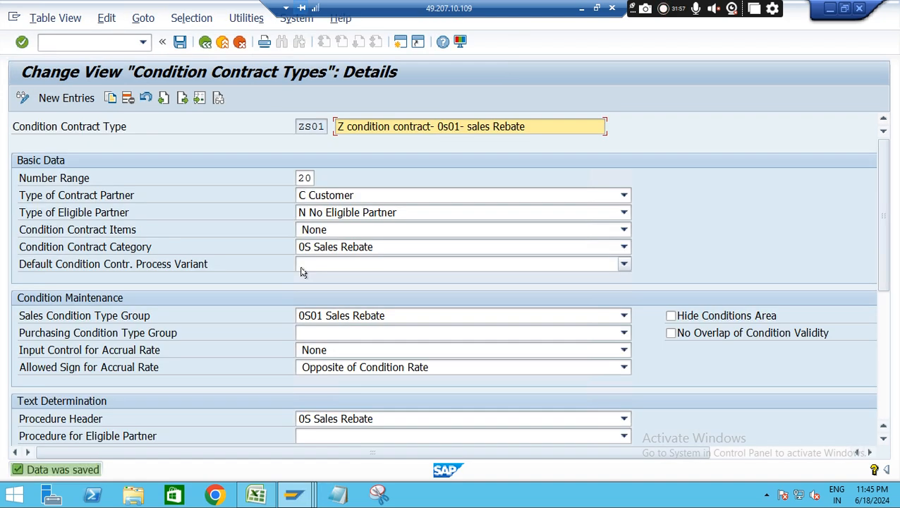
In the Excel notes, enter ZS01 in cell F21 and New in cell G21
click(255, 494)
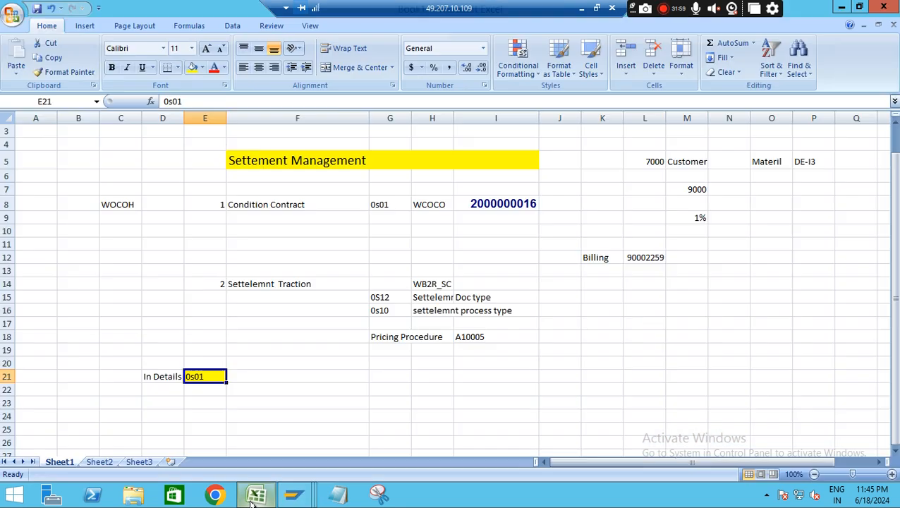
click(269, 374)
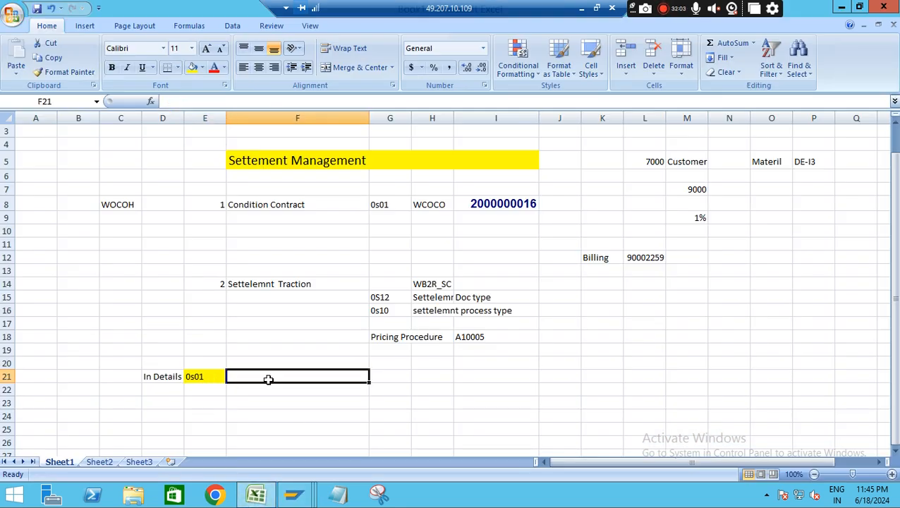
text(ZS01)
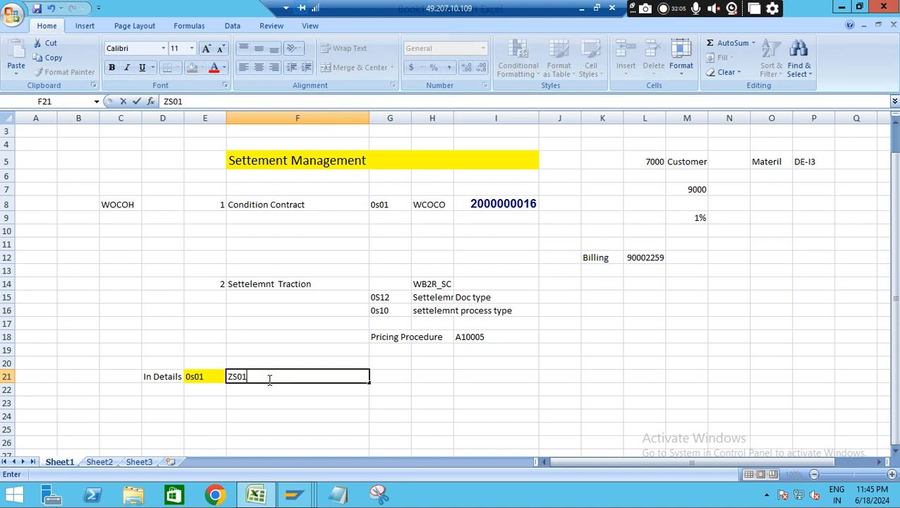
click(381, 376)
text(New)
Switch back to SAP, return to the implementation guide and open Define Number Ranges under Condition Contract Maintenance
key(alt+Tab)
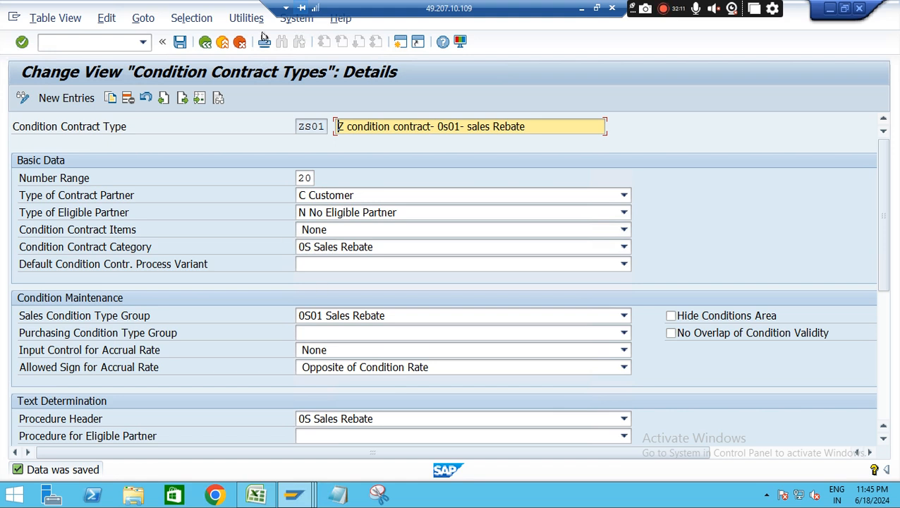
click(204, 41)
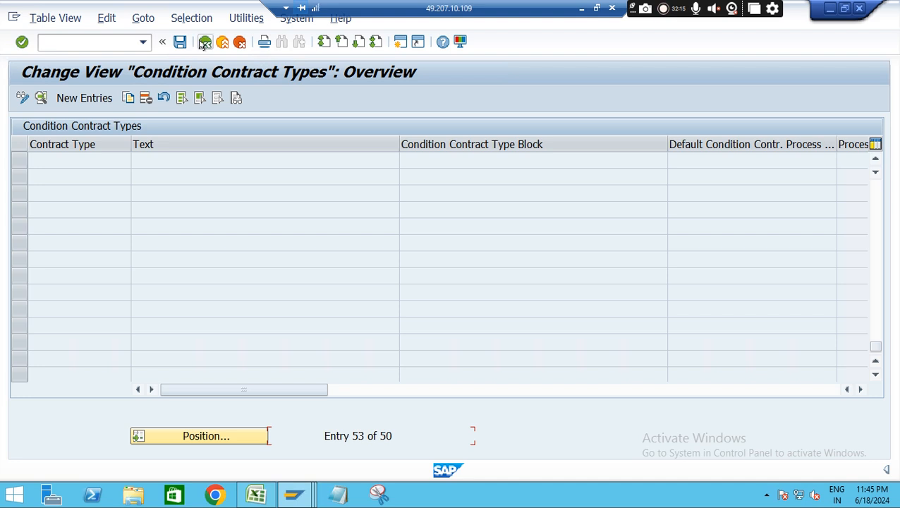
click(205, 42)
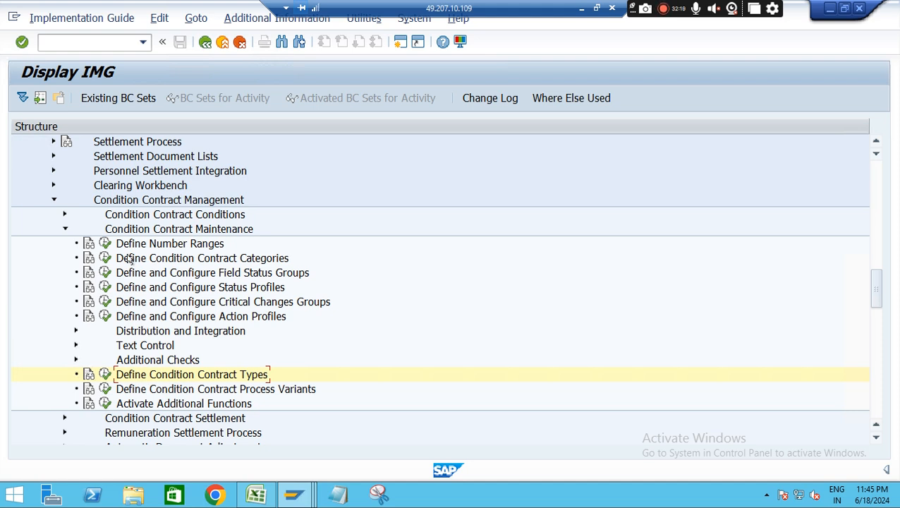
click(105, 244)
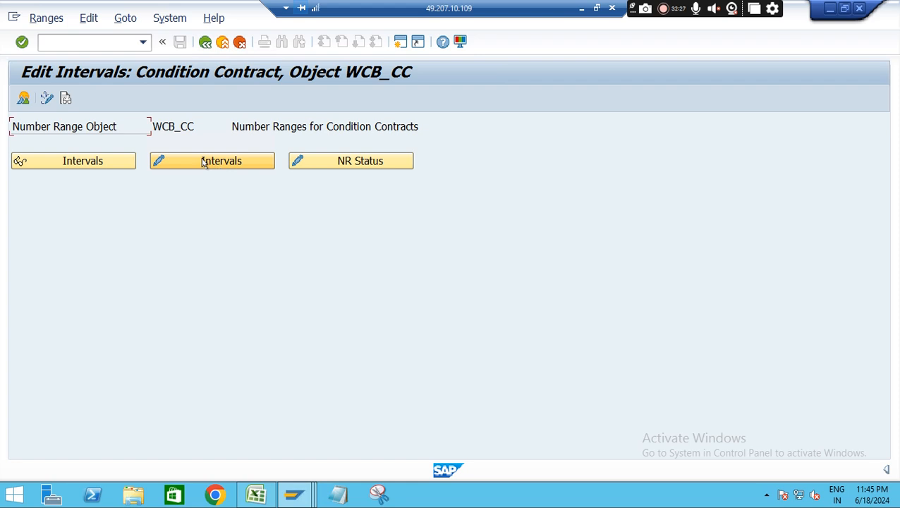
Open the condition contract number range intervals for editing and examine the start number and status of interval 20
click(203, 162)
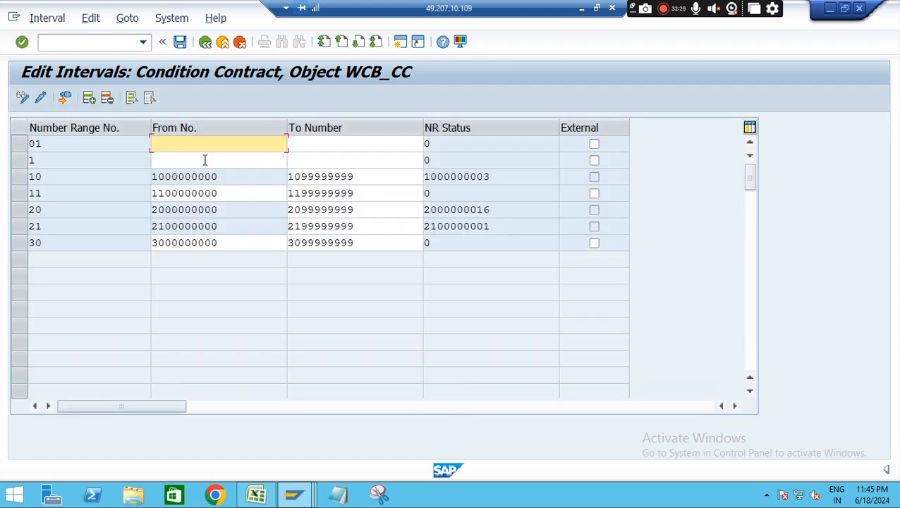
drag(247, 208, 130, 209)
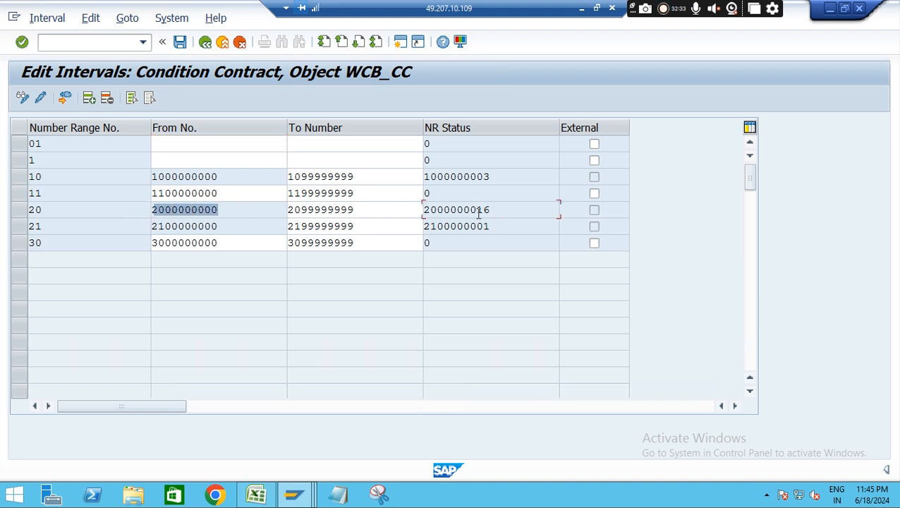
drag(503, 209, 347, 210)
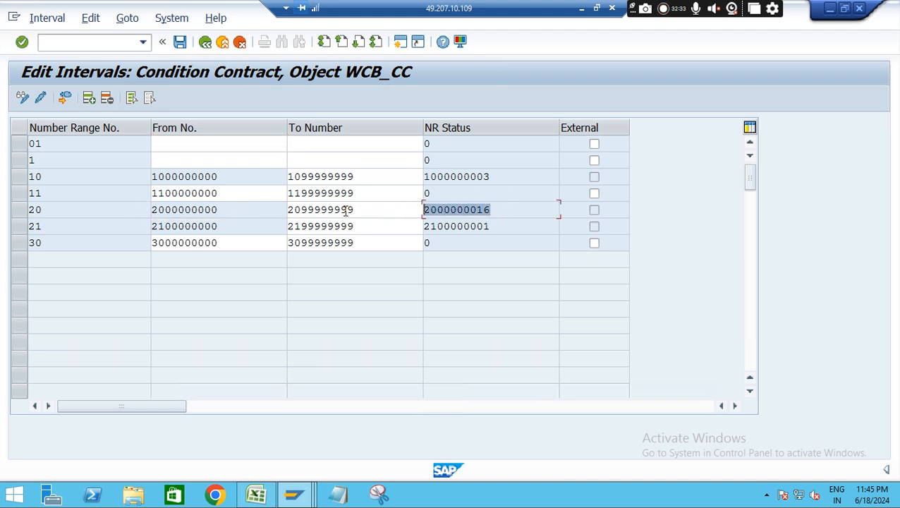
click(63, 98)
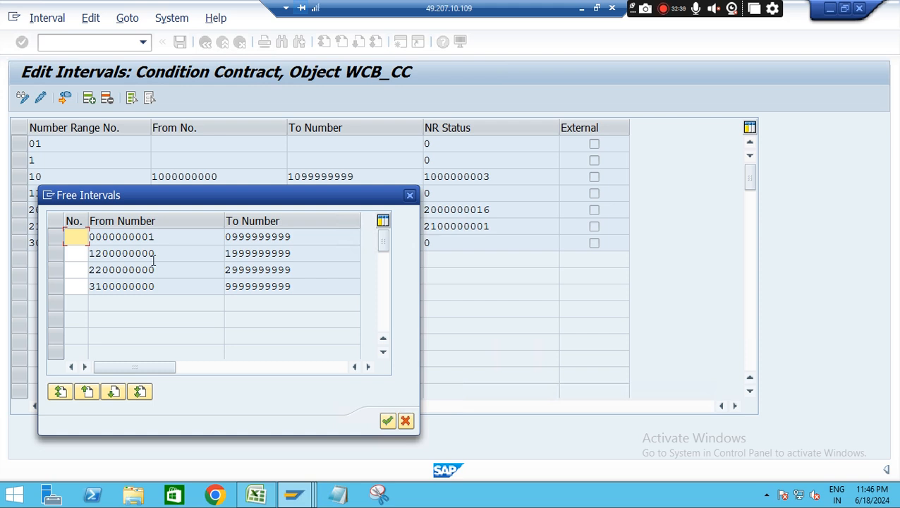
double_click(153, 256)
drag(339, 251, 213, 260)
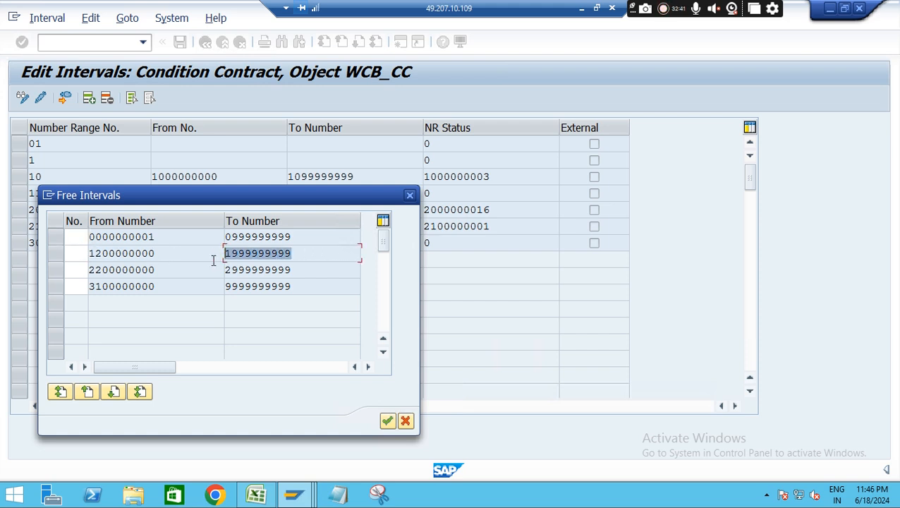
click(78, 255)
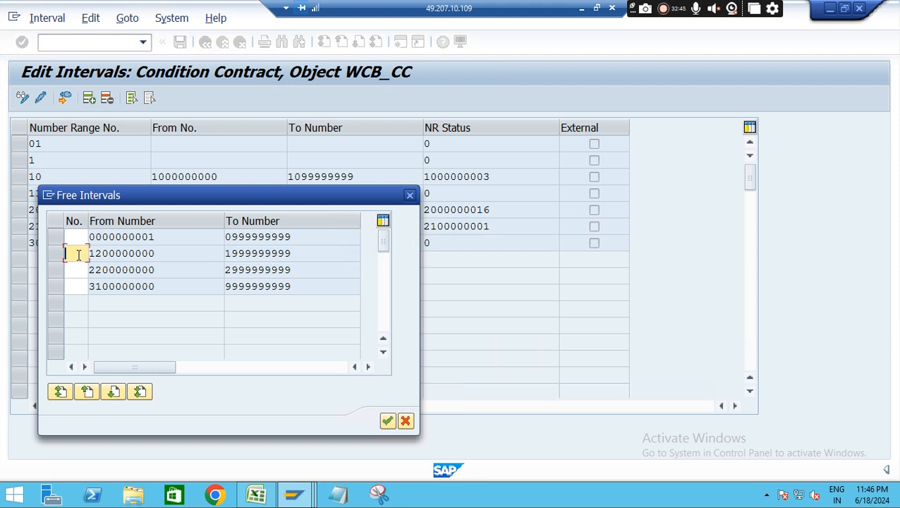
text(12)
key(BackSpace)
key(BackSpace)
text(XY)
key(Return)
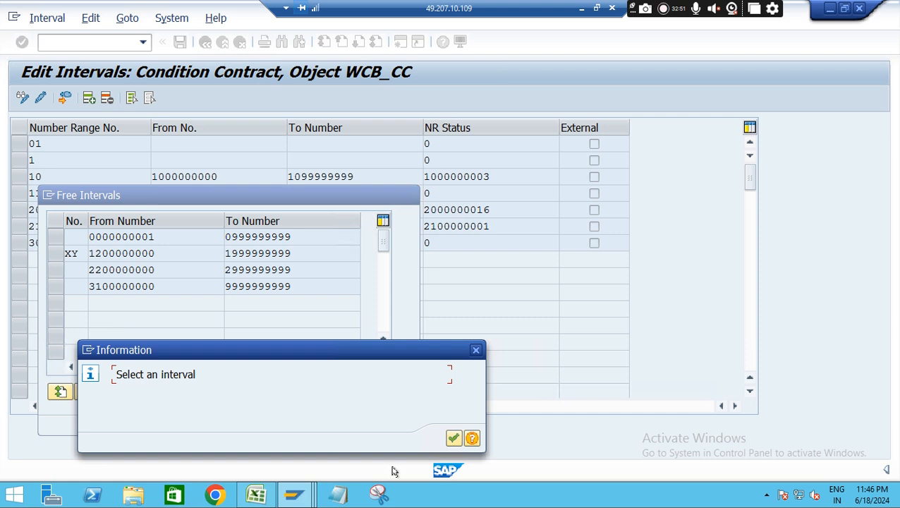
click(454, 438)
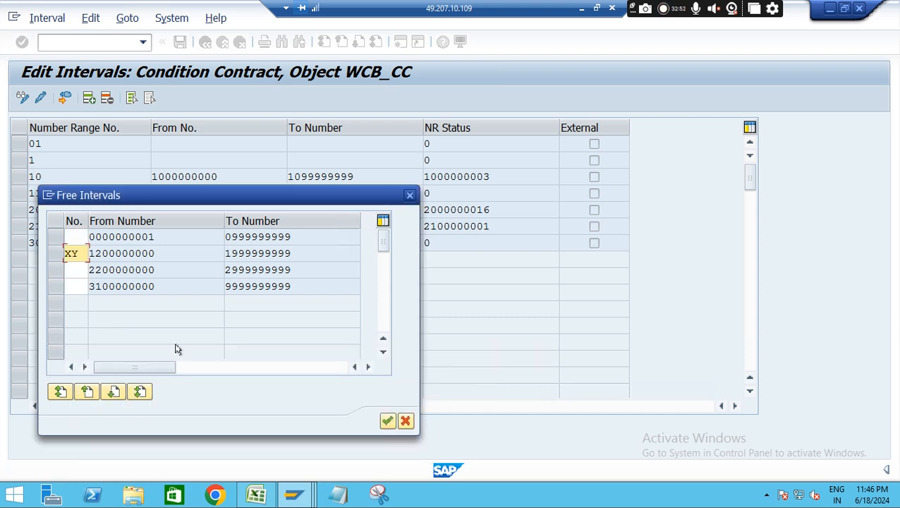
click(54, 255)
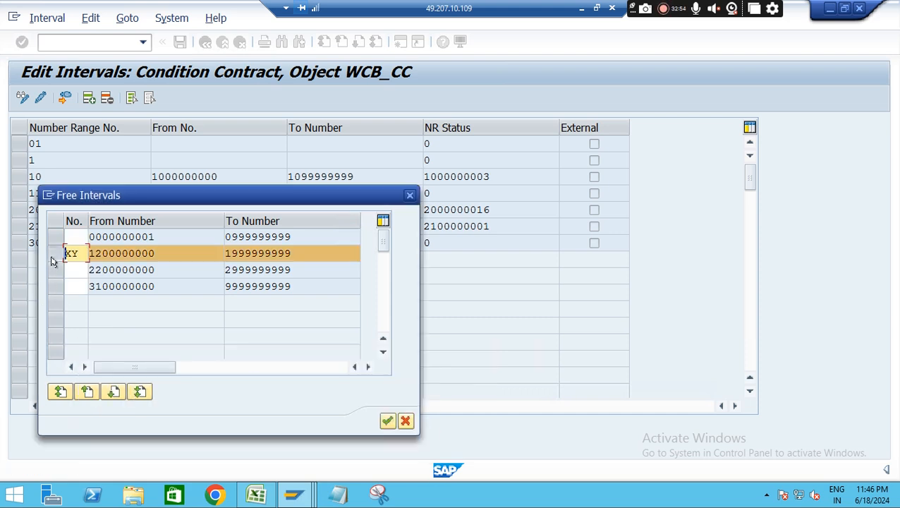
click(387, 421)
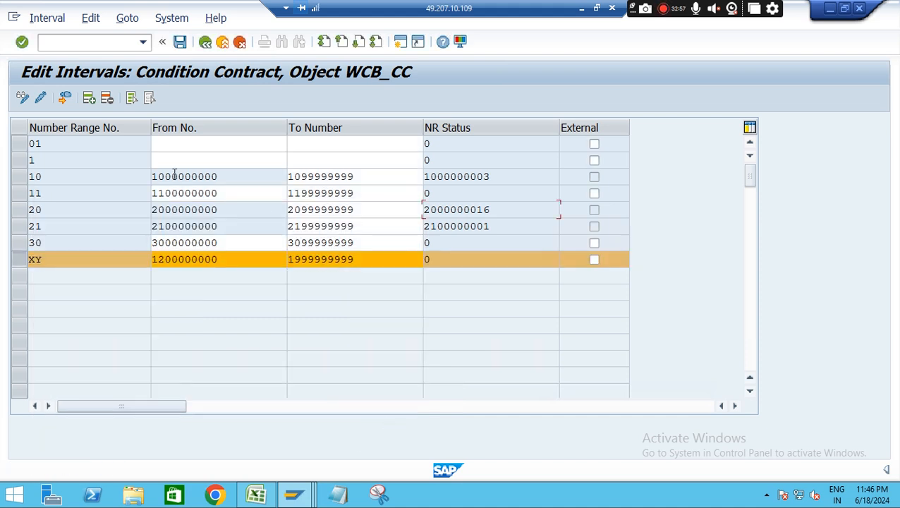
Save the number range intervals, acknowledge the transport notice and return to the implementation guide
click(180, 43)
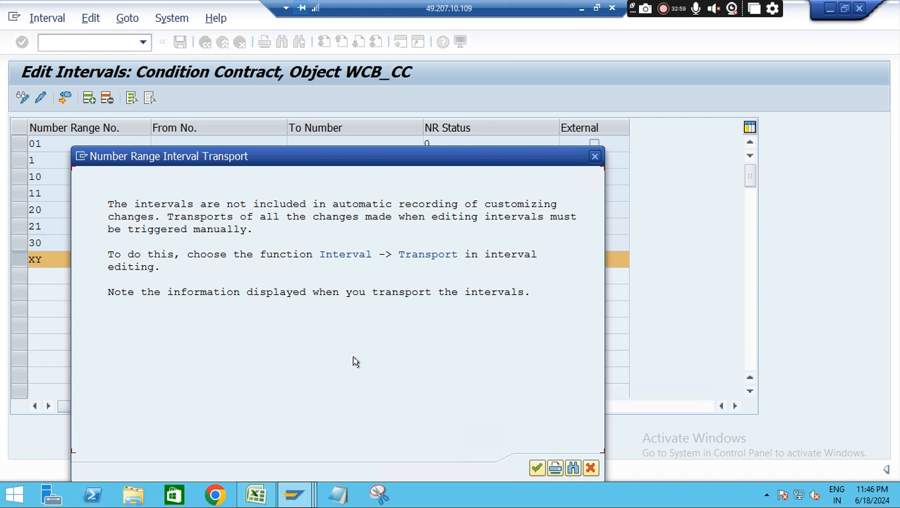
click(536, 468)
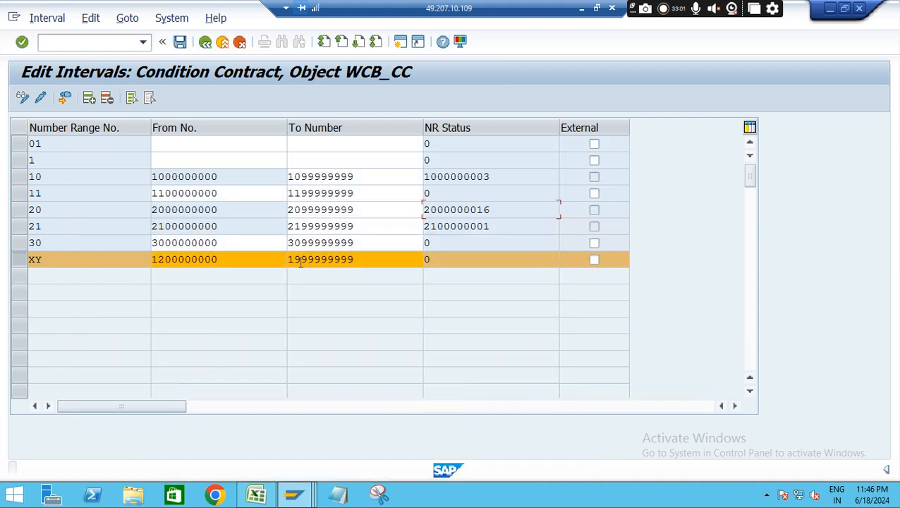
click(205, 42)
click(204, 42)
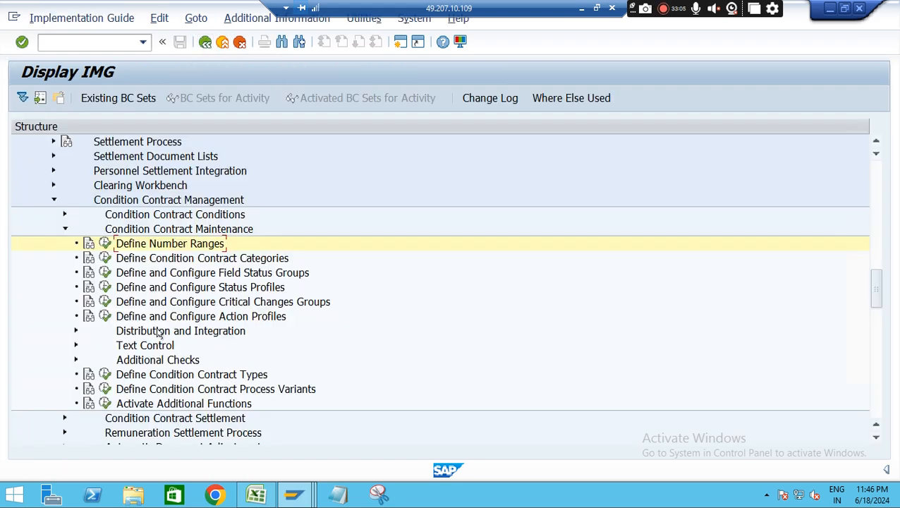
Open Define Condition Contract Types and display the details of contract type ZS01
click(105, 375)
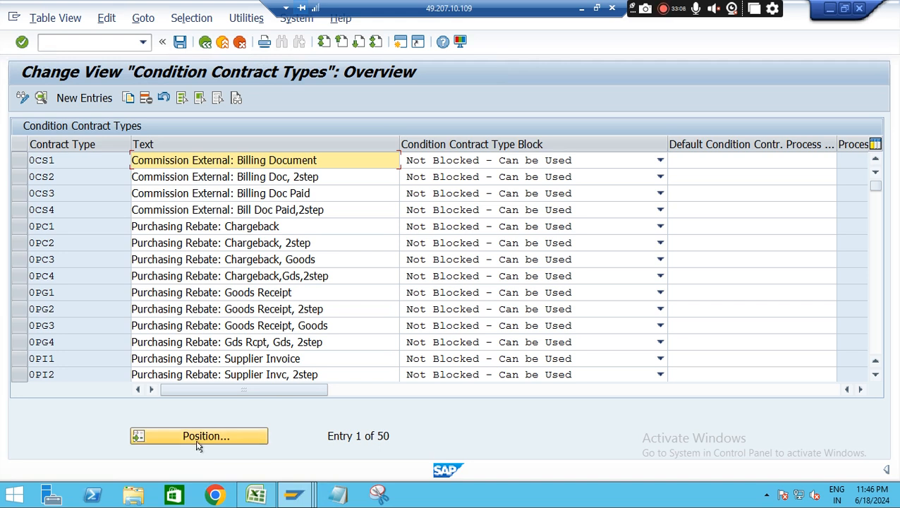
click(205, 436)
text(zs0)
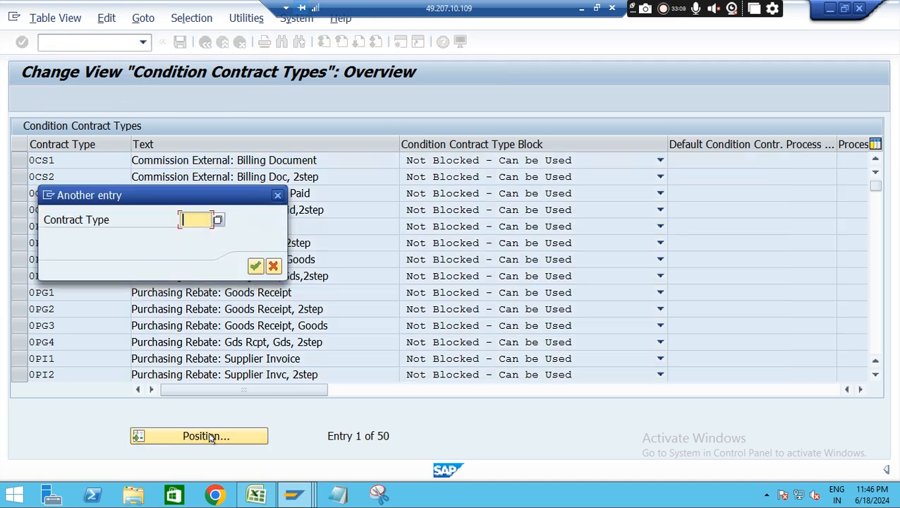
text(1)
key(Return)
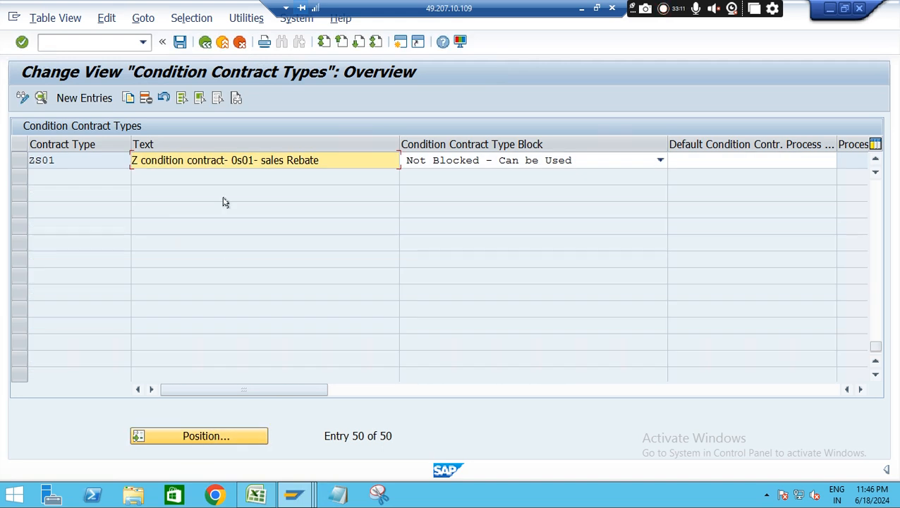
double_click(191, 160)
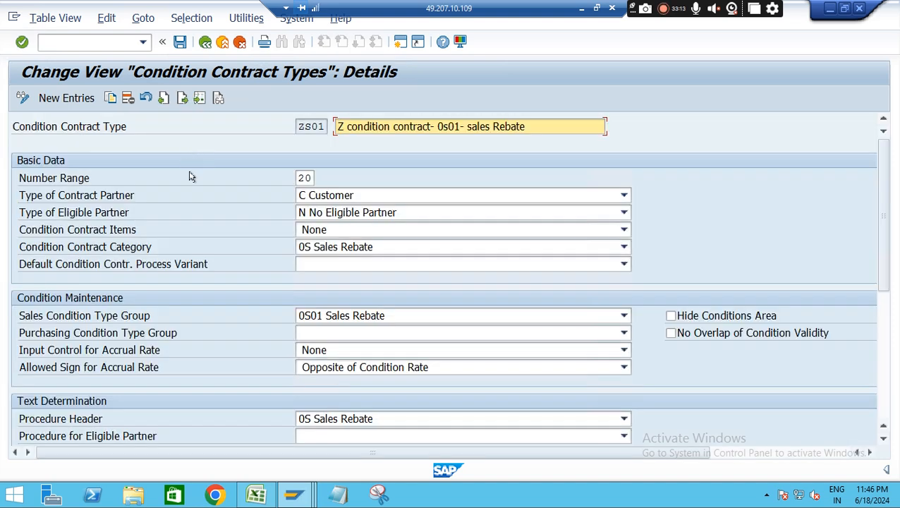
Set the number range of contract type ZS01 to XY, save it and return to the contract types overview
click(310, 178)
key(BackSpace)
key(BackSpace)
text(Z)
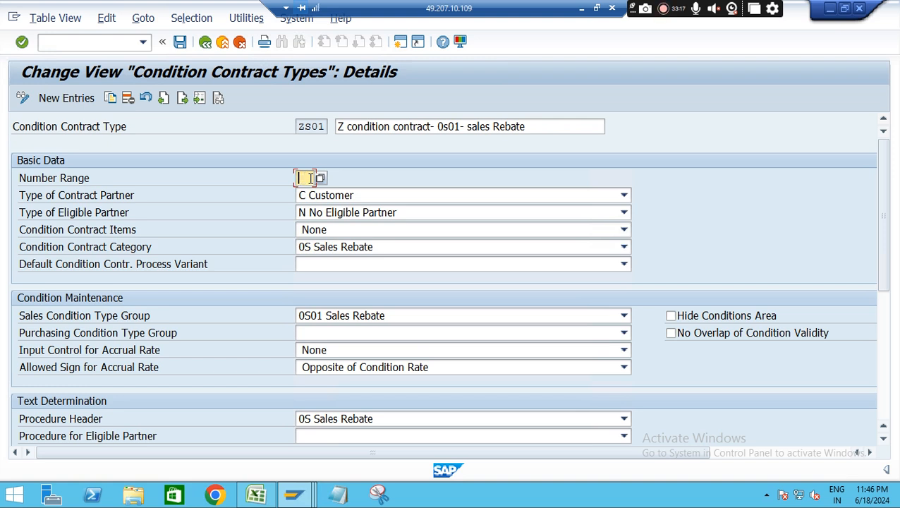
text(x)
key(Return)
click(181, 46)
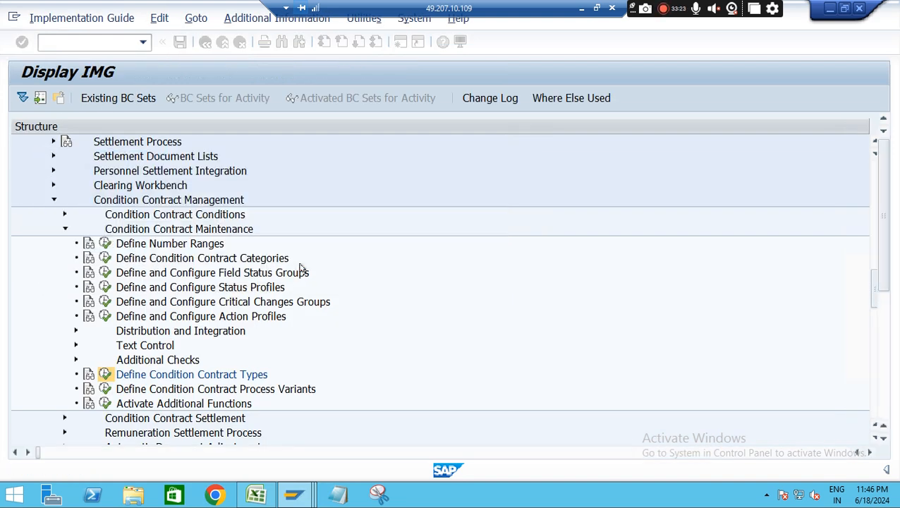
click(304, 266)
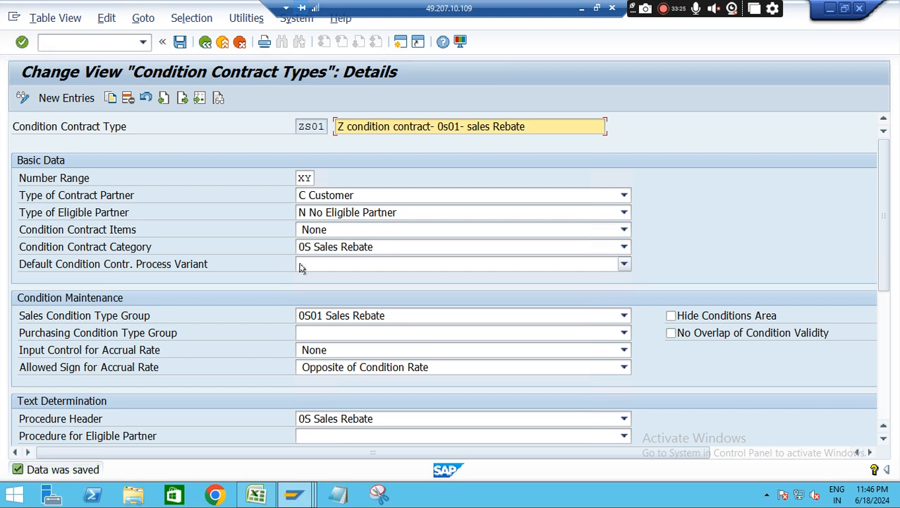
click(205, 42)
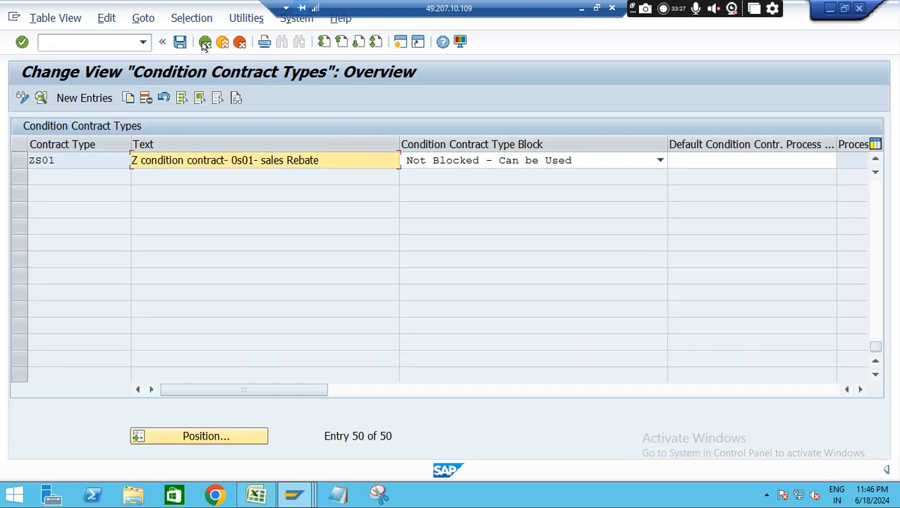
Check the settlement process type entry in the Excel notes and switch back to the condition contract types view in SAP
click(253, 497)
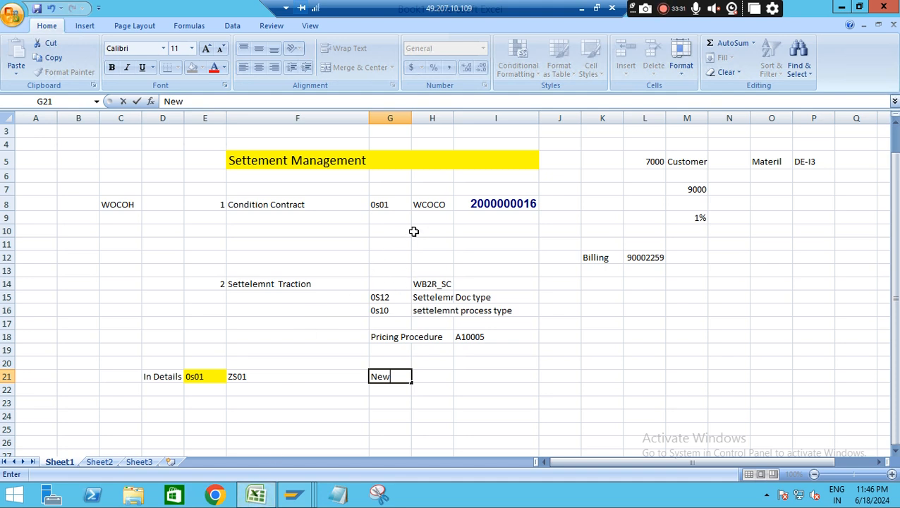
click(389, 315)
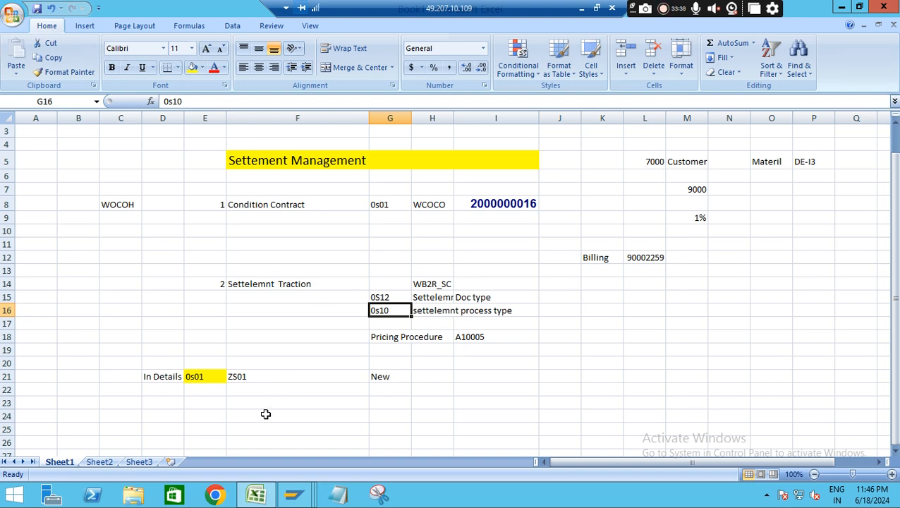
click(290, 498)
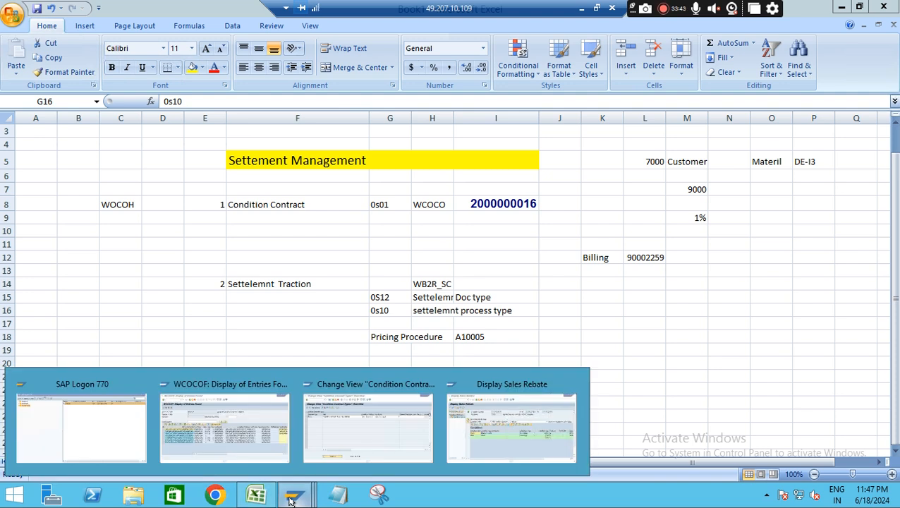
click(290, 500)
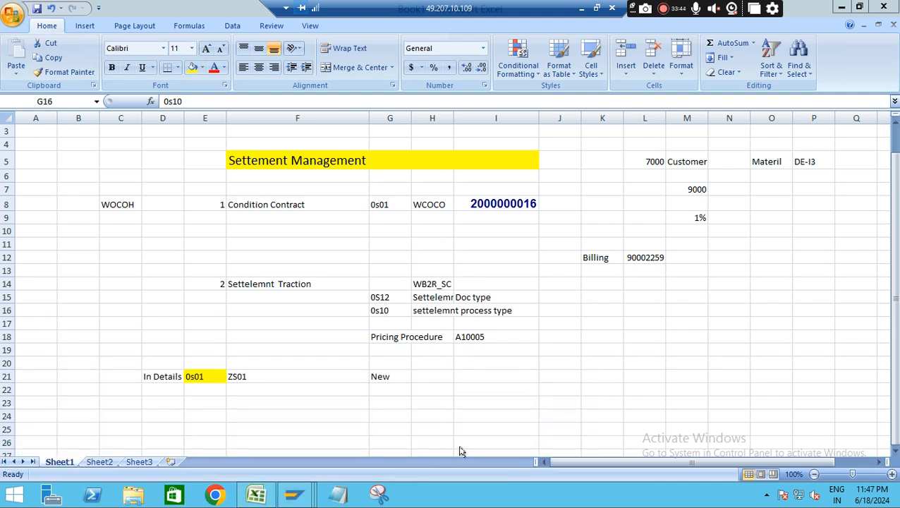
click(293, 499)
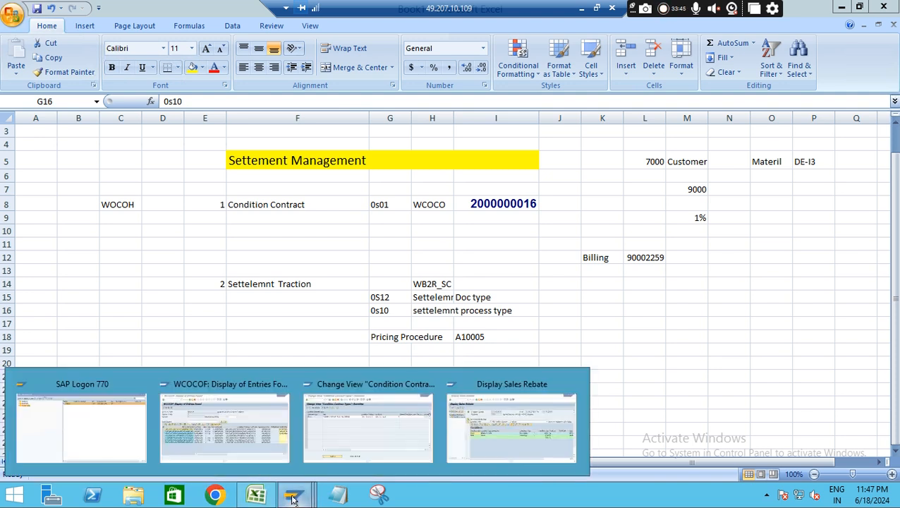
click(352, 430)
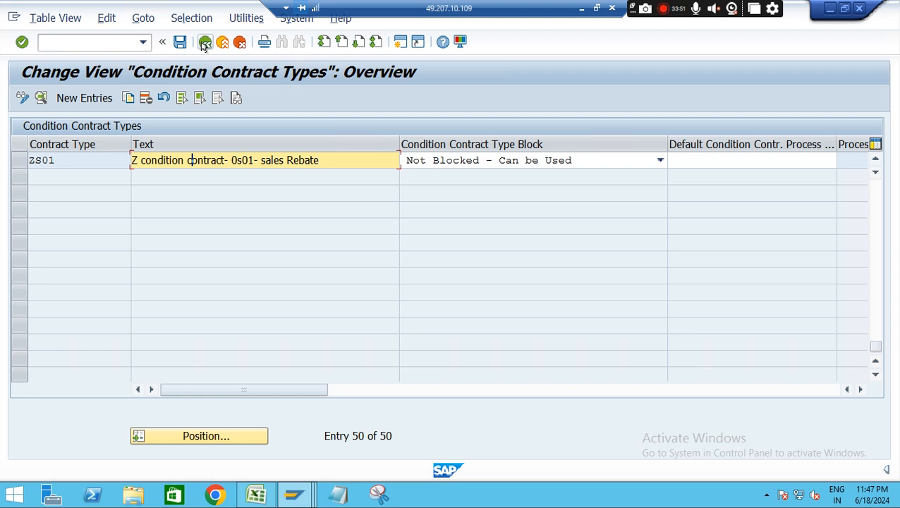
Return to the implementation guide, collapse Condition Contract Management and expand Settlement Documents under Settlement Management
click(203, 42)
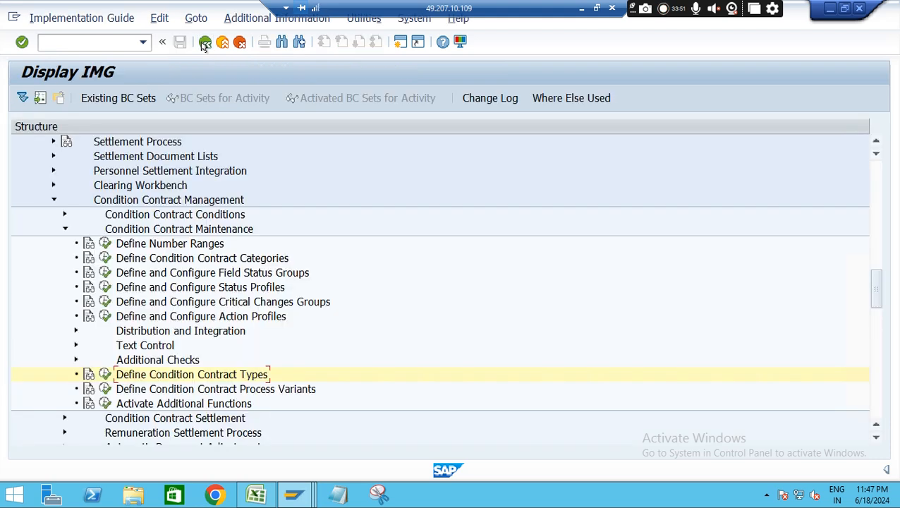
click(65, 229)
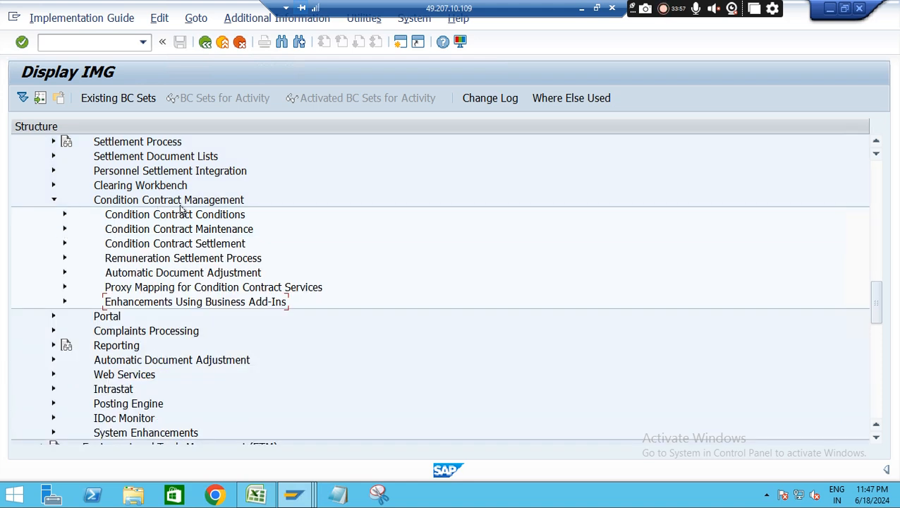
drag(876, 309, 878, 293)
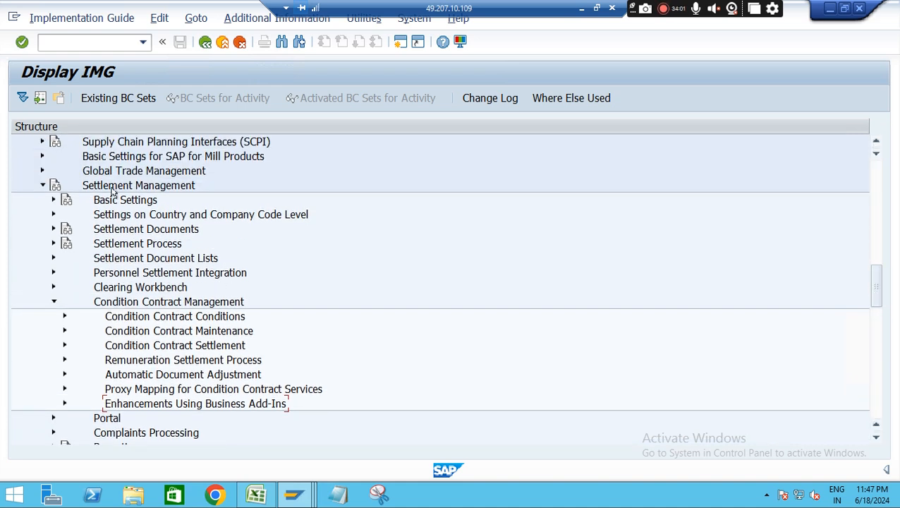
click(52, 303)
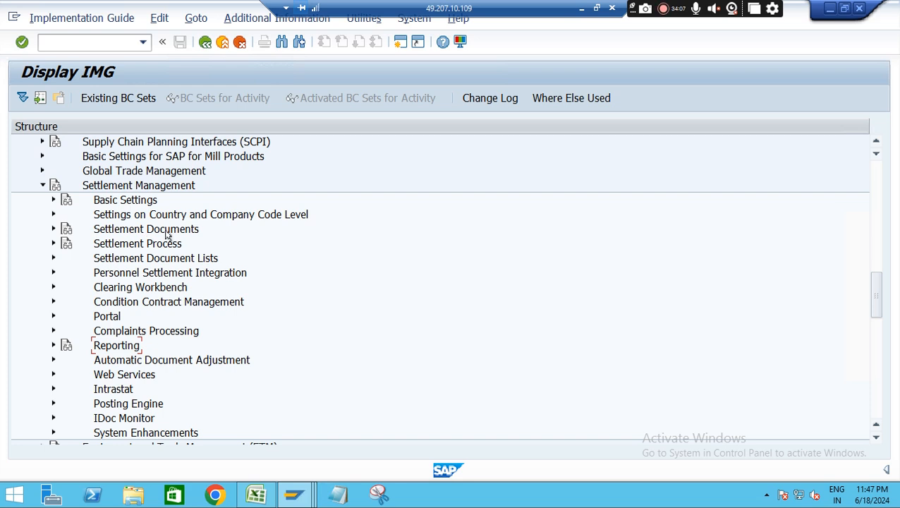
click(52, 229)
Check the settlement document type entry in the Excel notes, and back in SAP expand Settlement Document Types
click(256, 495)
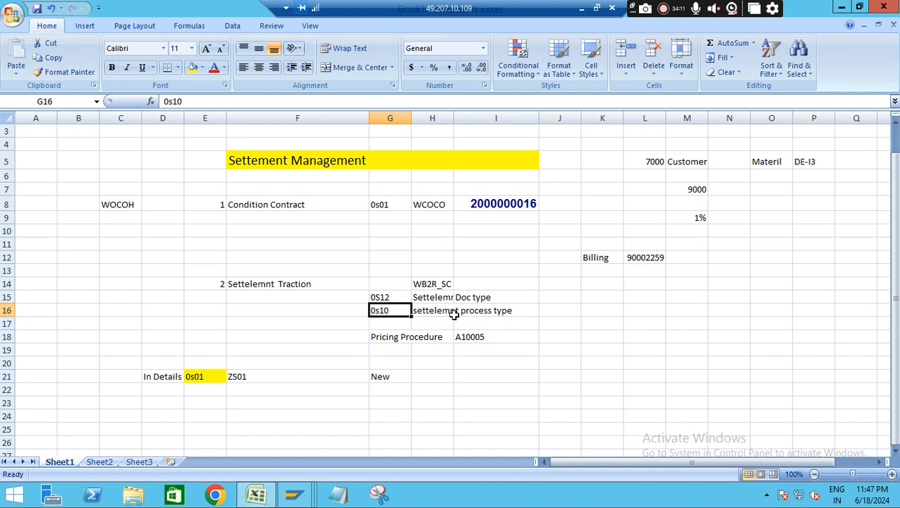
click(479, 299)
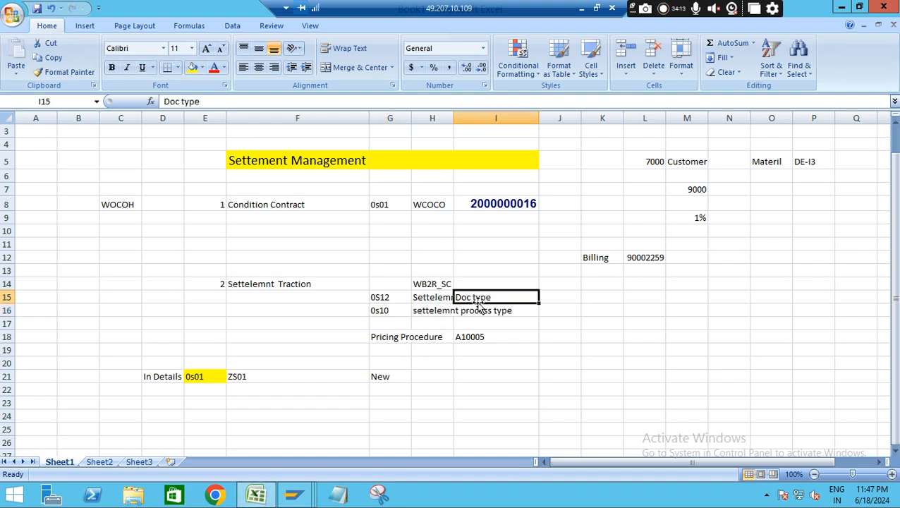
key(alt+Tab)
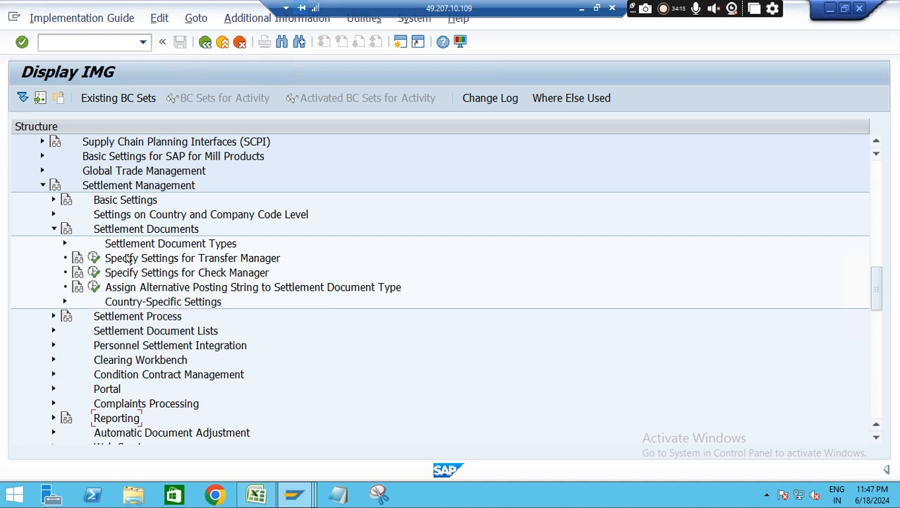
click(64, 243)
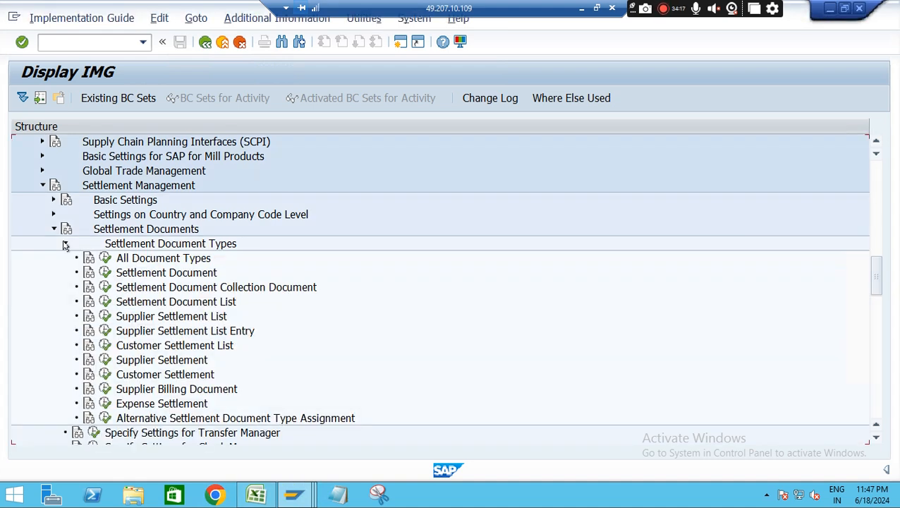
Open the customizing for settlement document types, find type 0S12 Sales Rebate and display its details
click(104, 273)
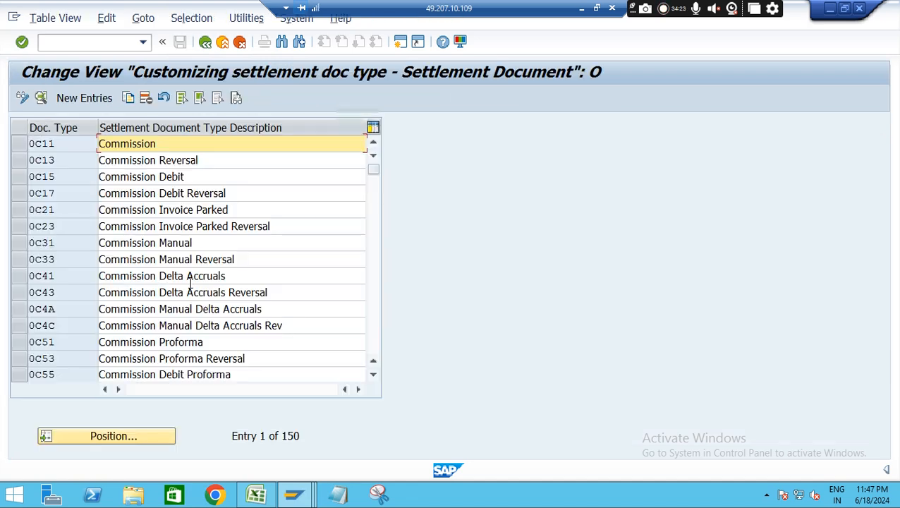
click(113, 436)
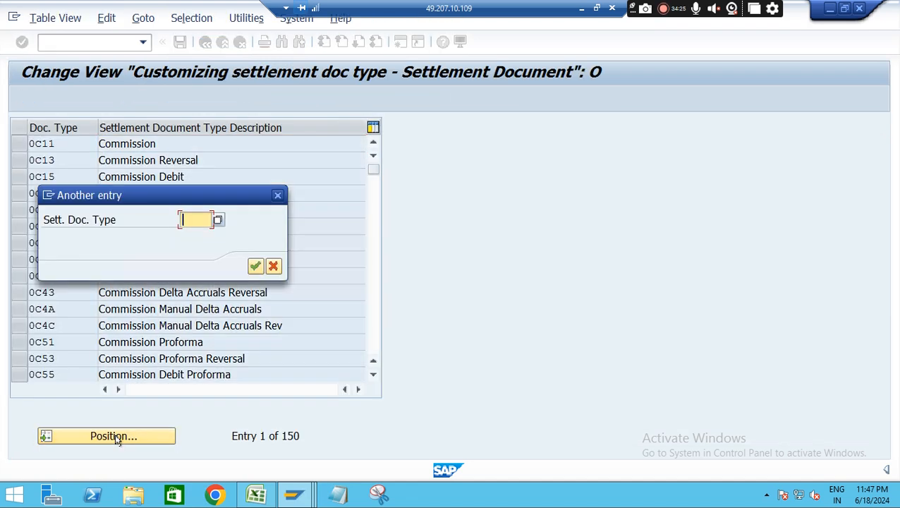
text(0)
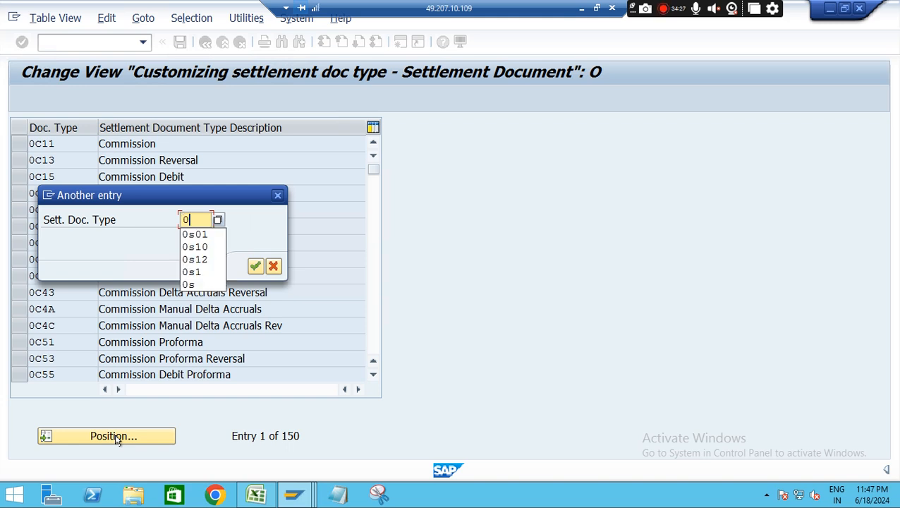
text(s12)
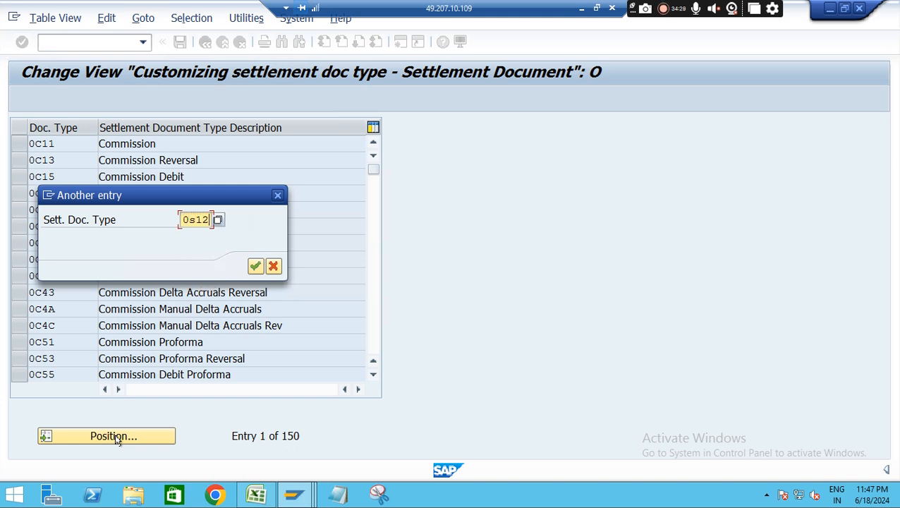
key(Return)
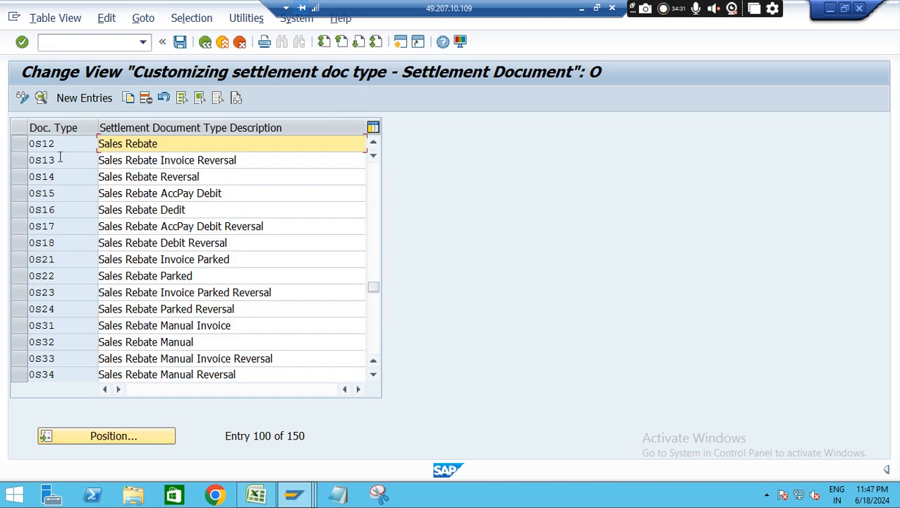
click(25, 144)
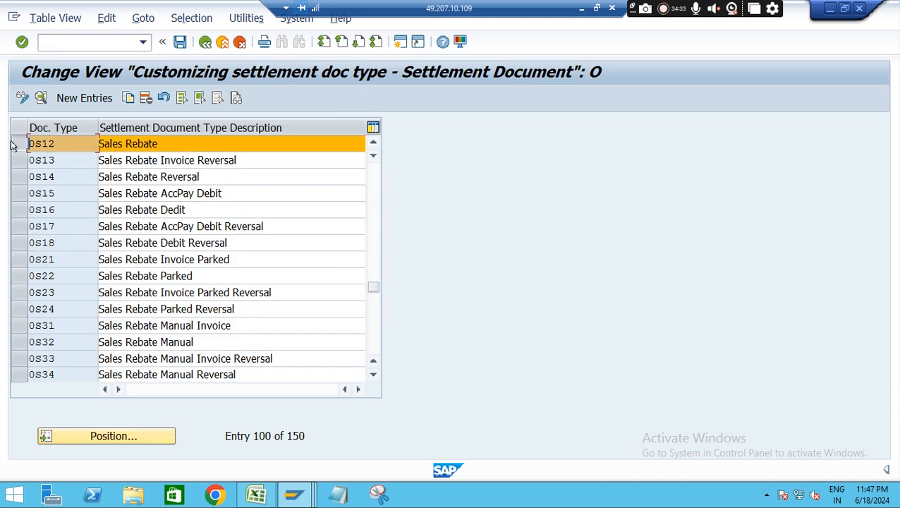
double_click(64, 145)
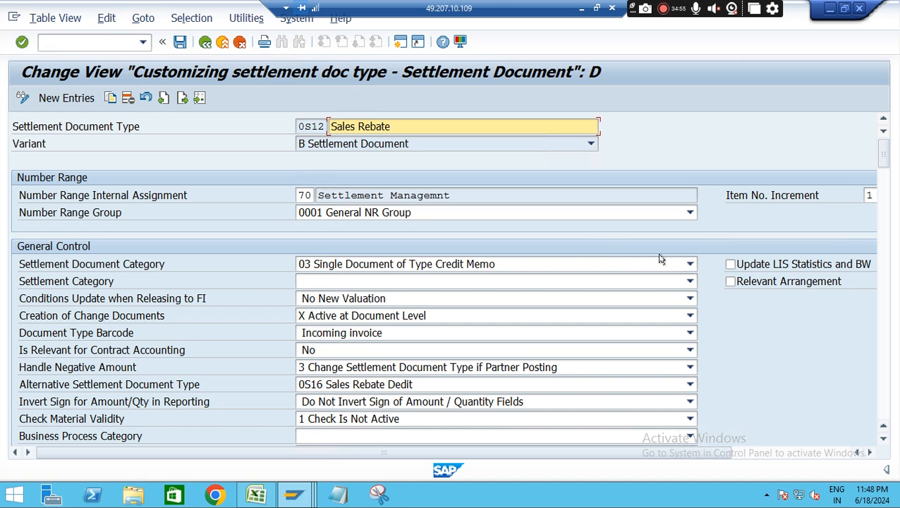
Review the settlement document category options of 0S12, keeping 03 Credit Memo, and reload the displayed sales rebate contract to check its document flow
click(690, 265)
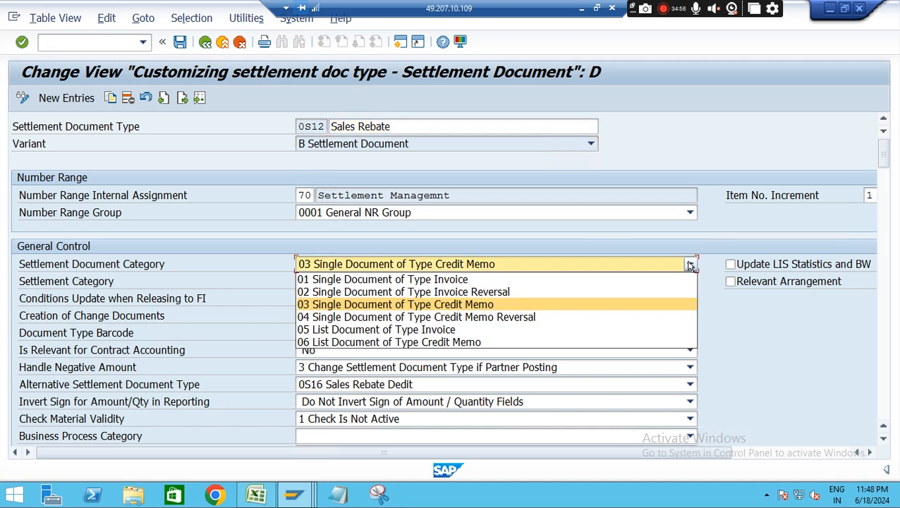
click(458, 305)
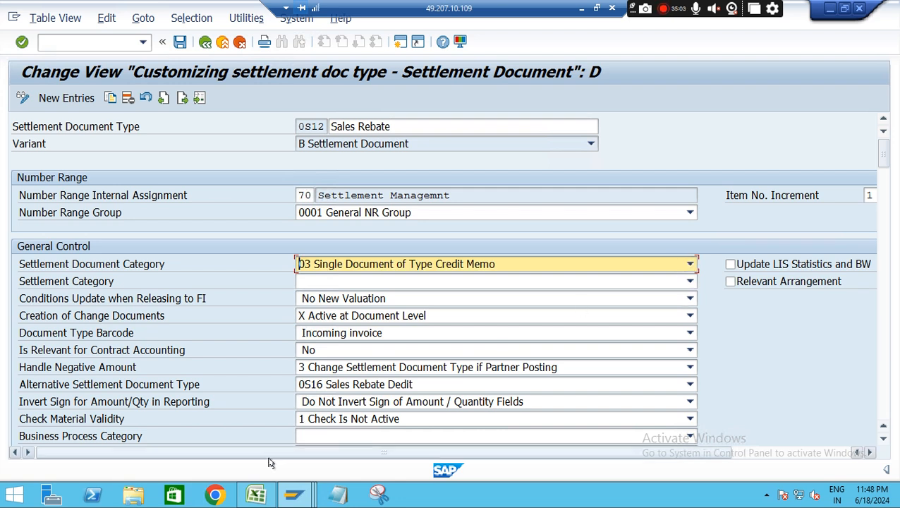
mouse_move(293, 493)
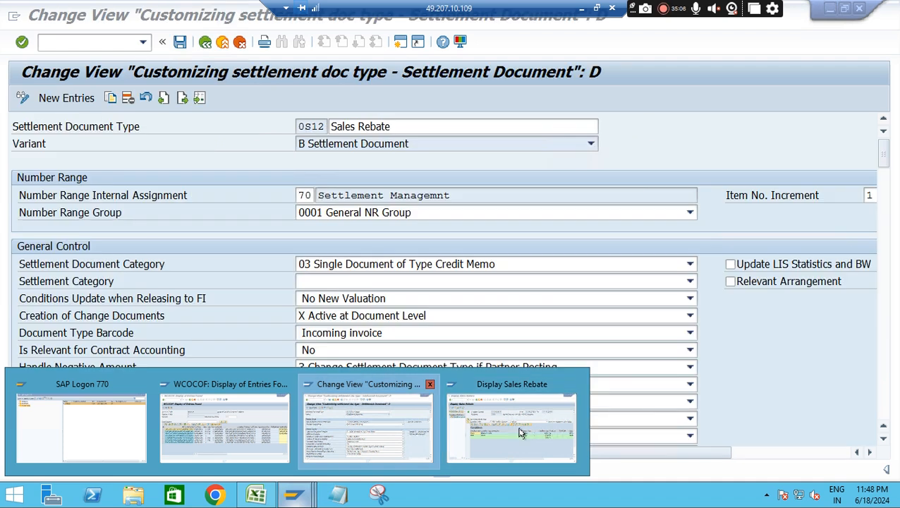
mouse_move(523, 431)
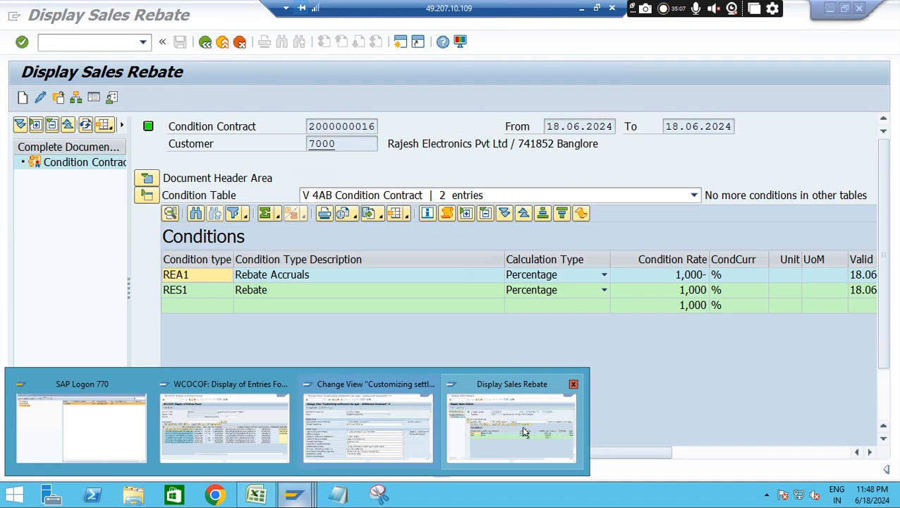
click(523, 431)
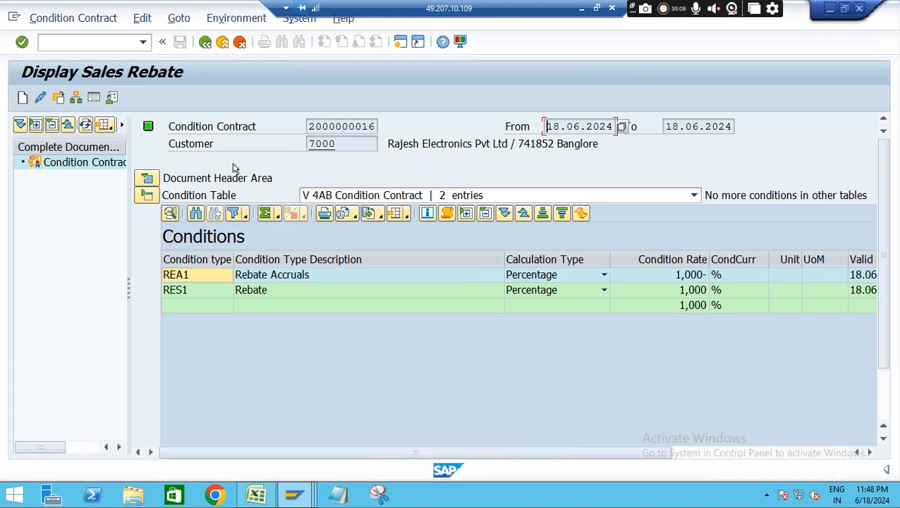
click(58, 99)
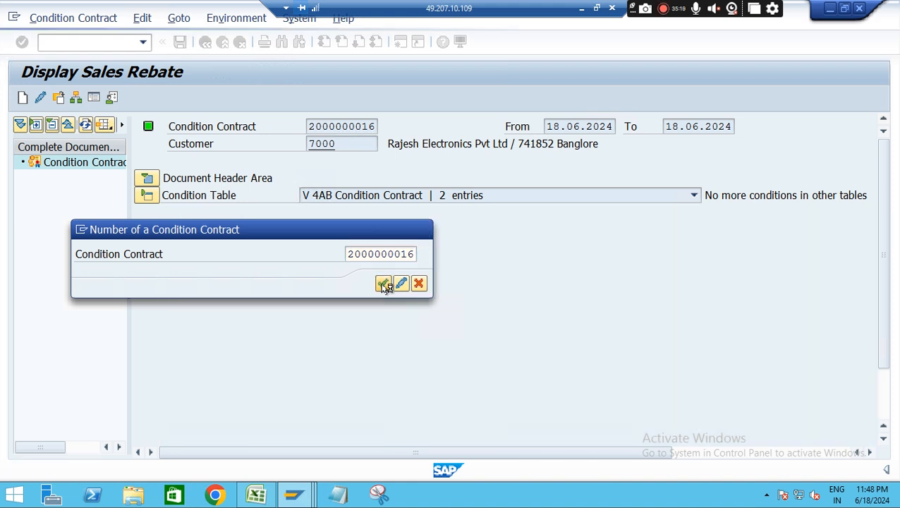
click(382, 284)
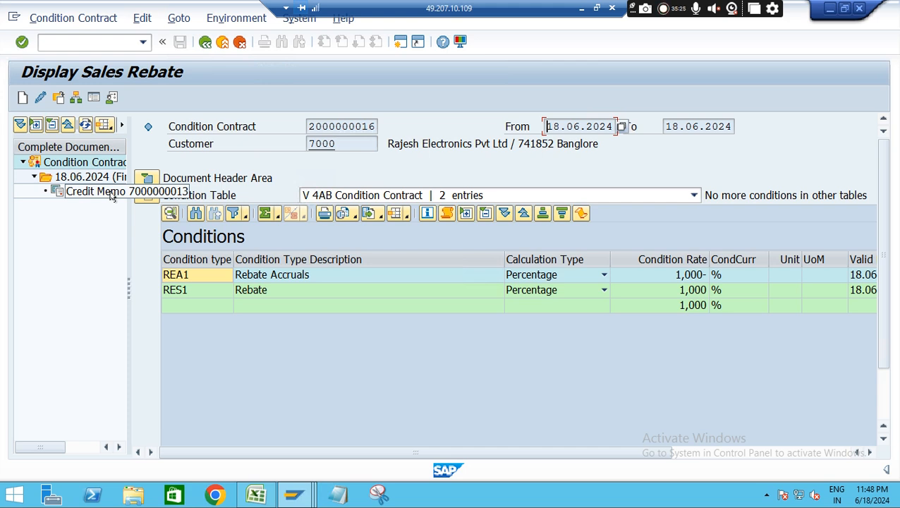
Back in the 0S12 customizing, examine the general control, default data, VAT registration, partner, text determination and pricing settings
key(alt+Tab)
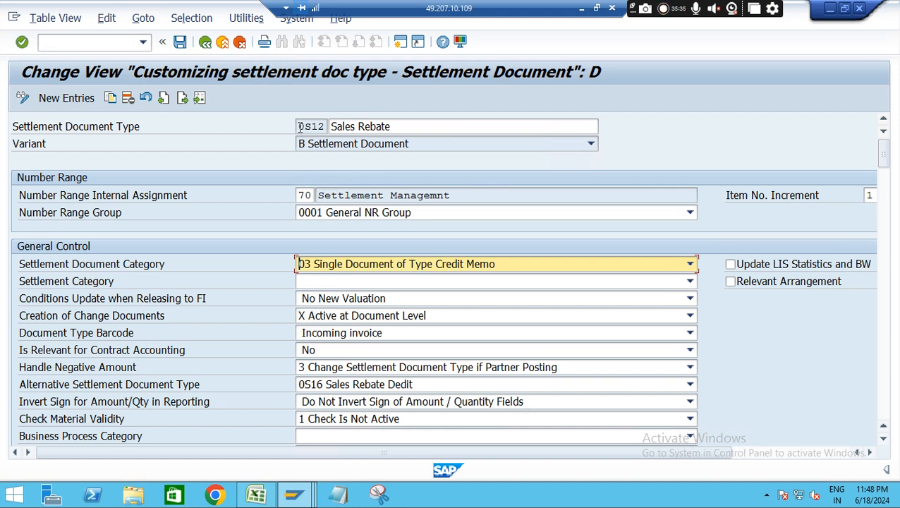
click(884, 441)
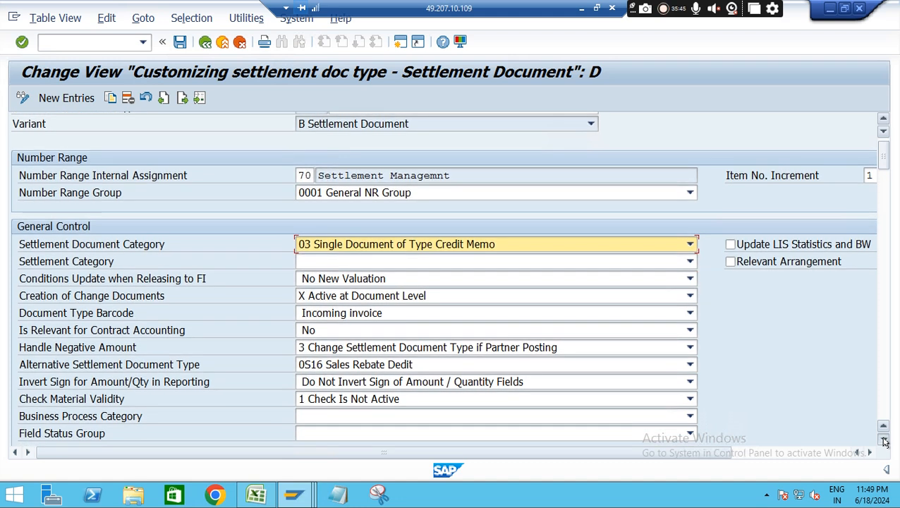
click(883, 441)
drag(884, 162, 887, 169)
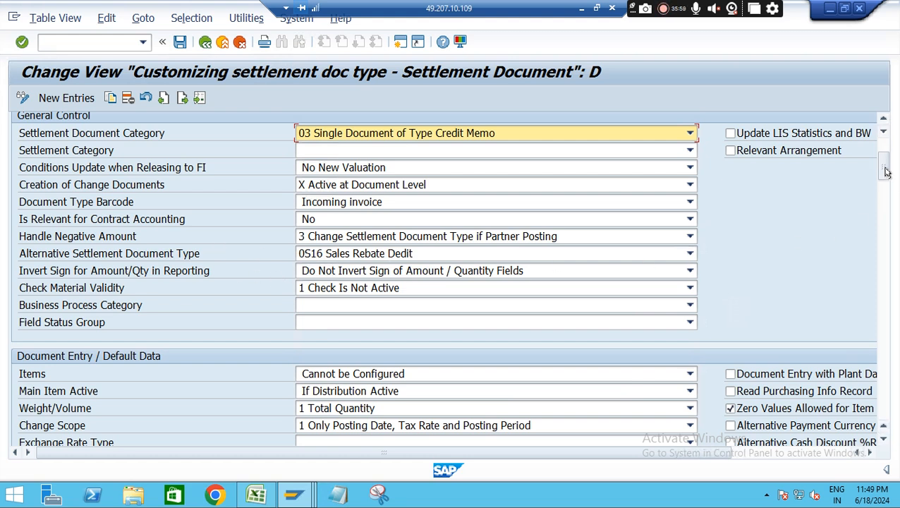
mouse_move(886, 172)
mouse_down()
mouse_move(890, 198)
mouse_move(881, 184)
mouse_up()
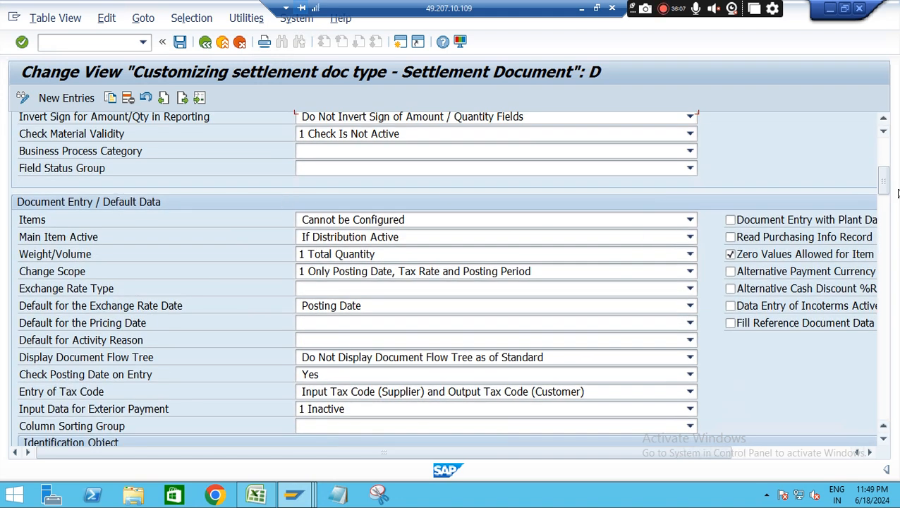
drag(887, 169, 887, 189)
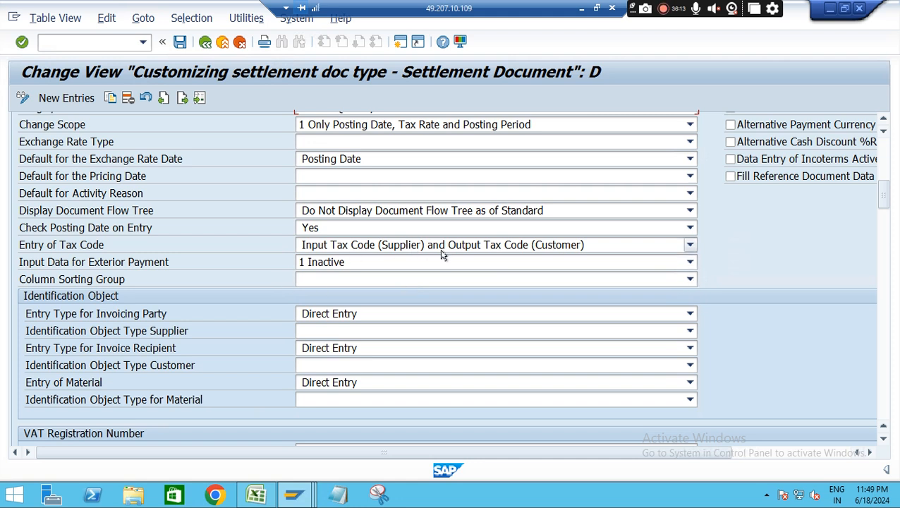
drag(890, 191, 889, 213)
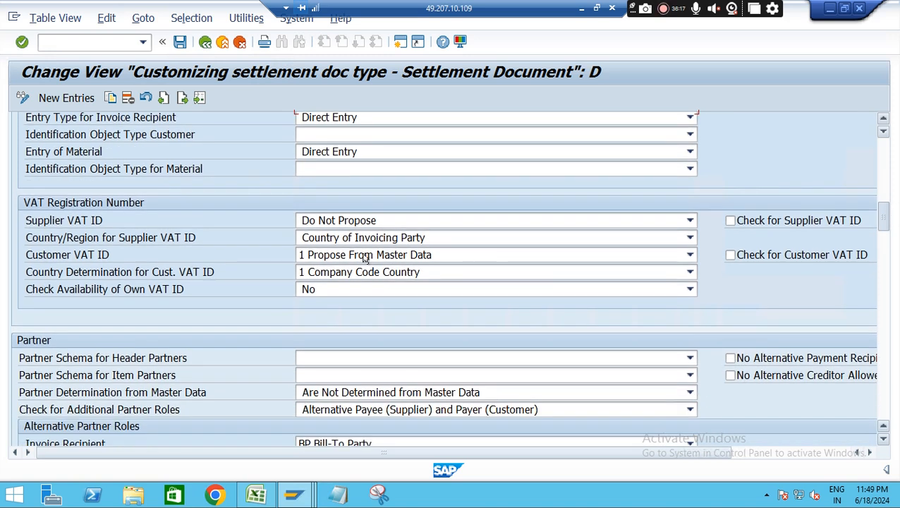
drag(887, 214, 889, 248)
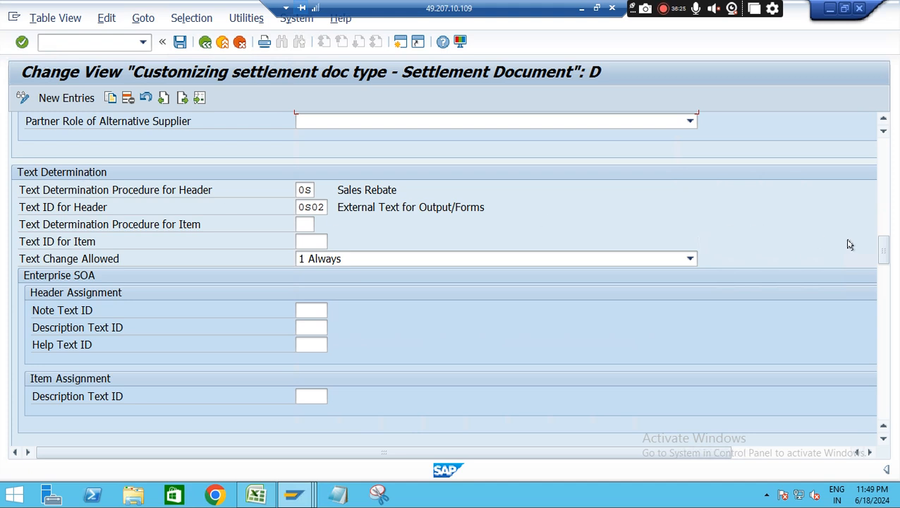
drag(886, 250, 889, 277)
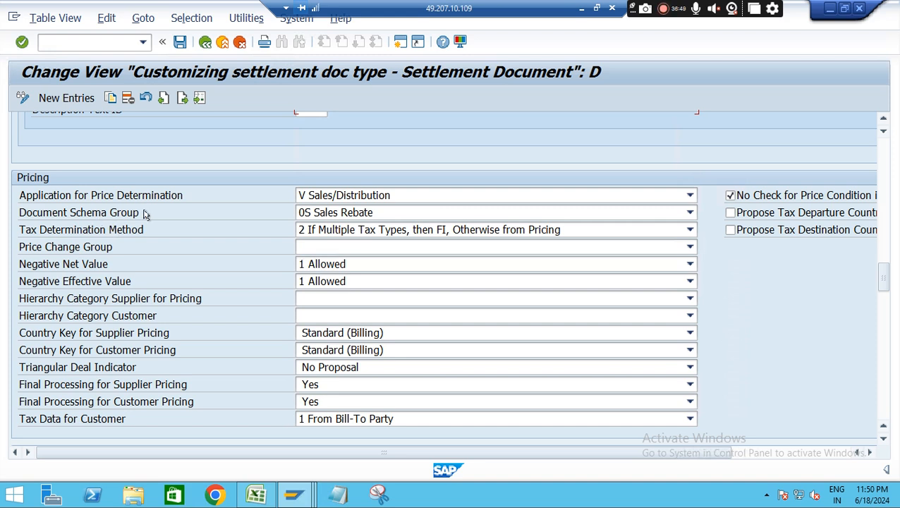
Switch to the Excel notes and enter 0s12 in cell E23 and New in cell G23
click(256, 497)
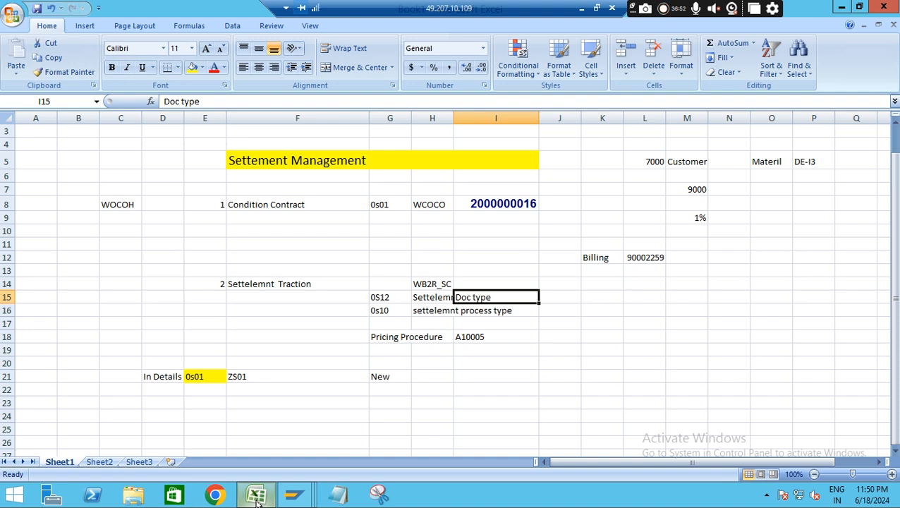
click(263, 410)
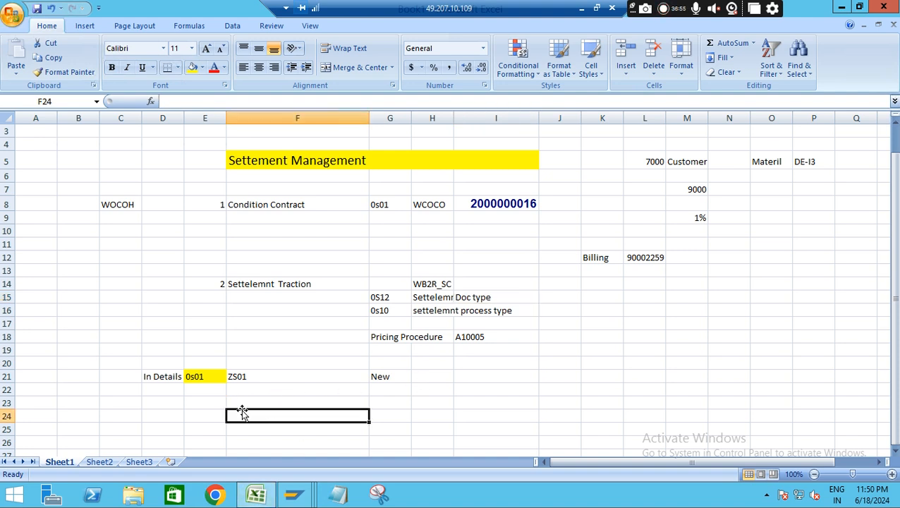
click(499, 403)
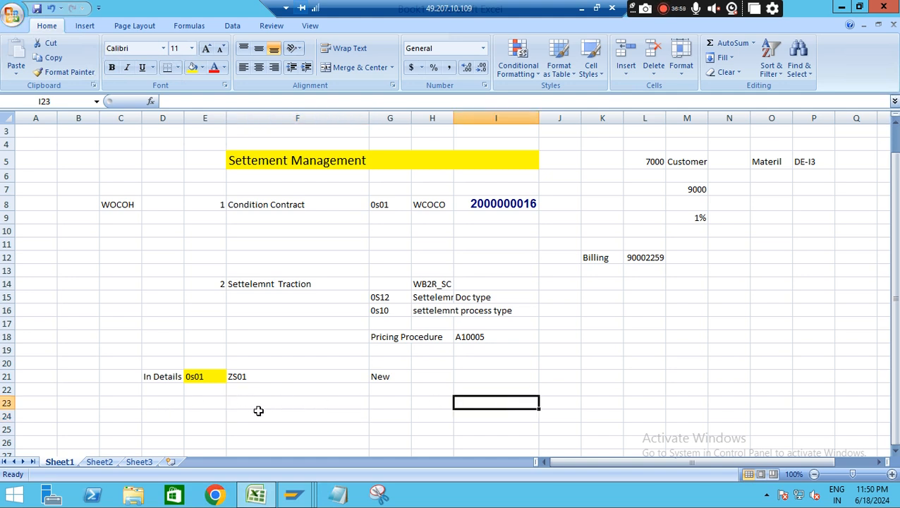
click(201, 402)
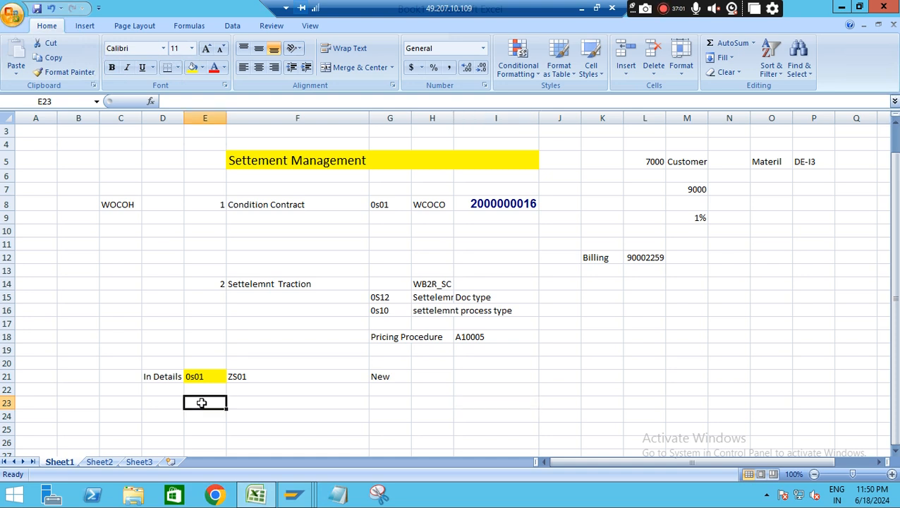
text(0s12)
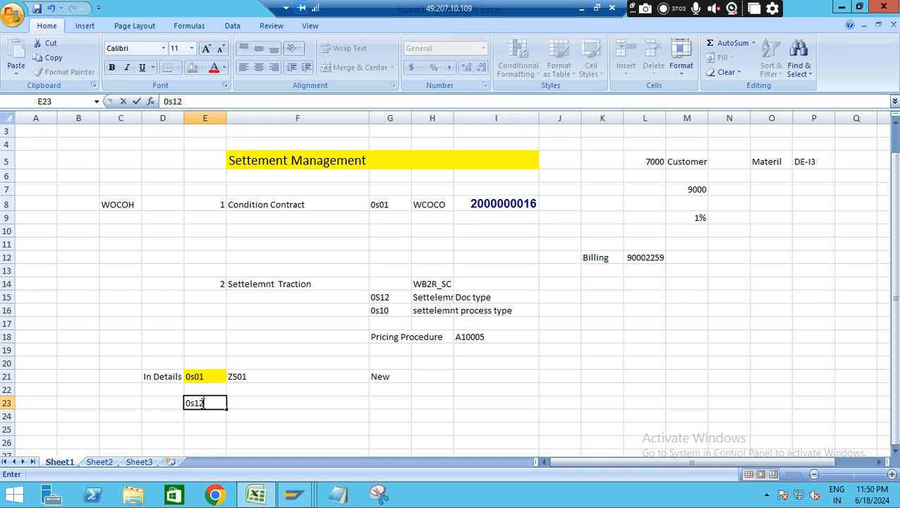
click(249, 402)
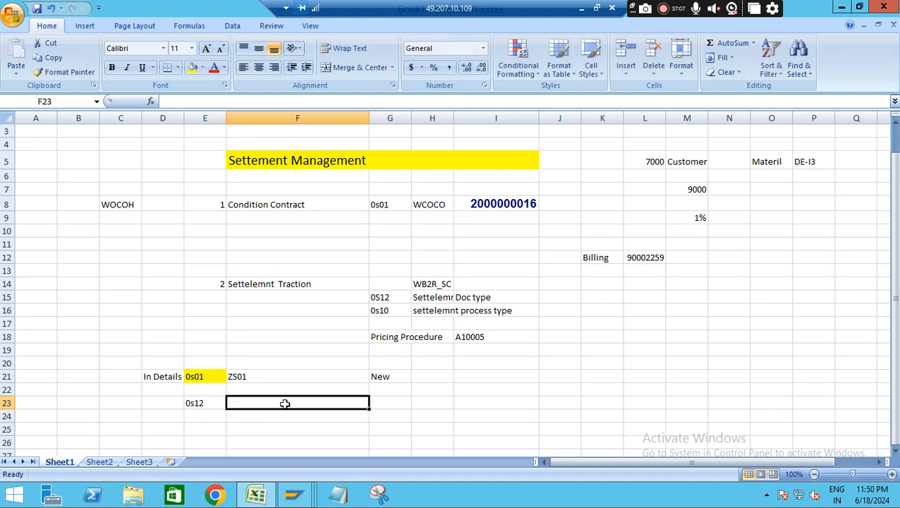
click(393, 401)
text(New)
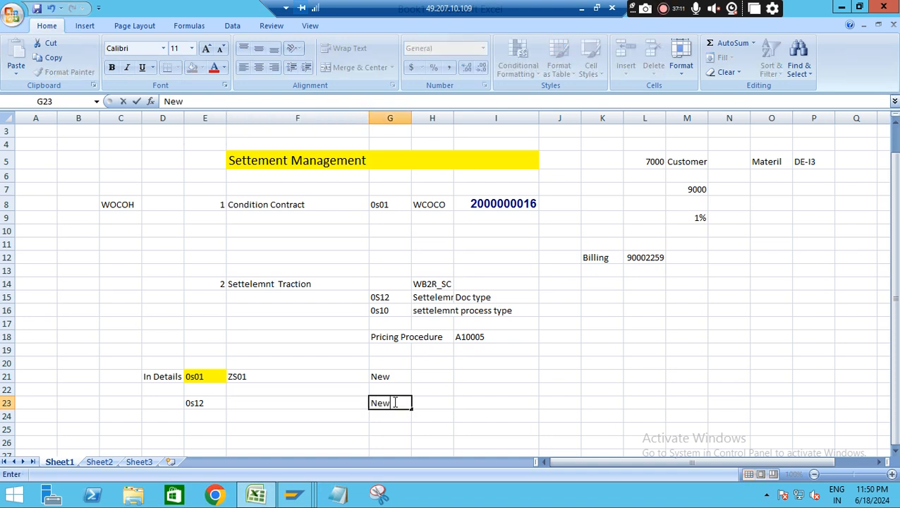
Enter the note "Prcing Determination" in cell I23, beside the 0s12 entry
click(473, 401)
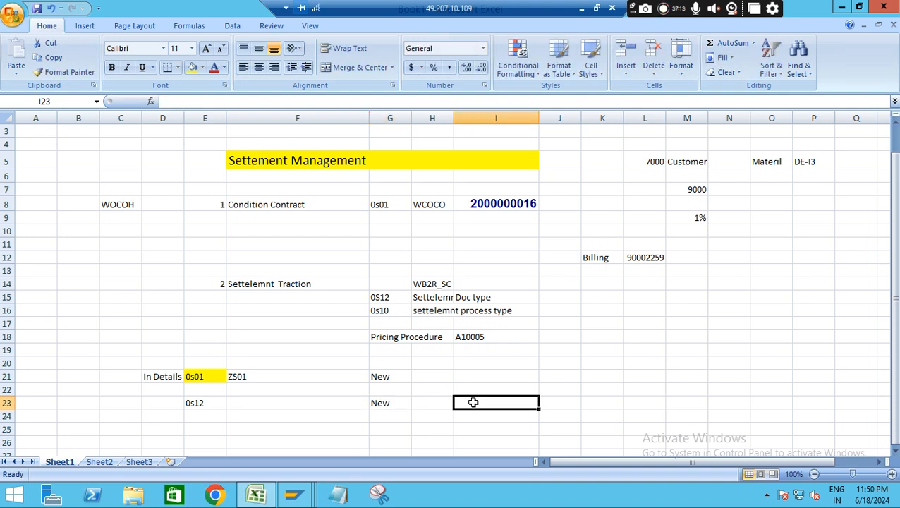
text(Prcing Dter)
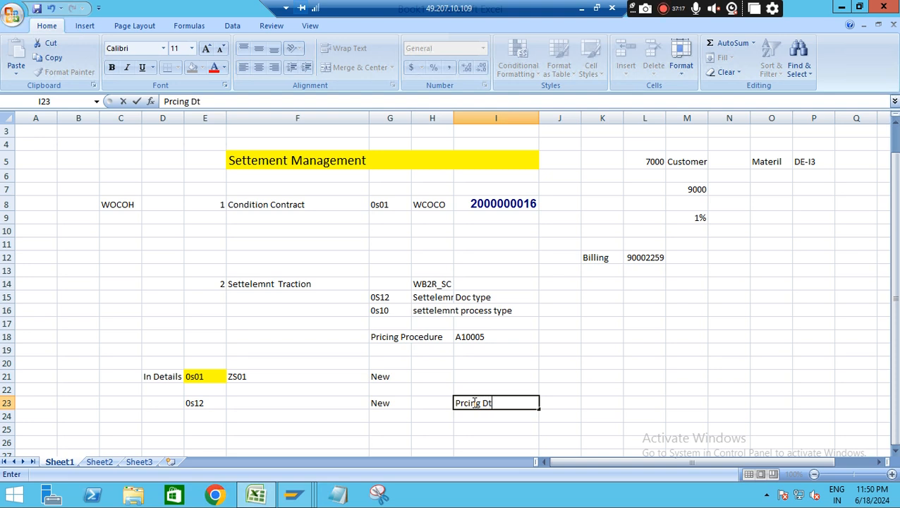
key(BackSpace)
key(BackSpace)
key(BackSpace)
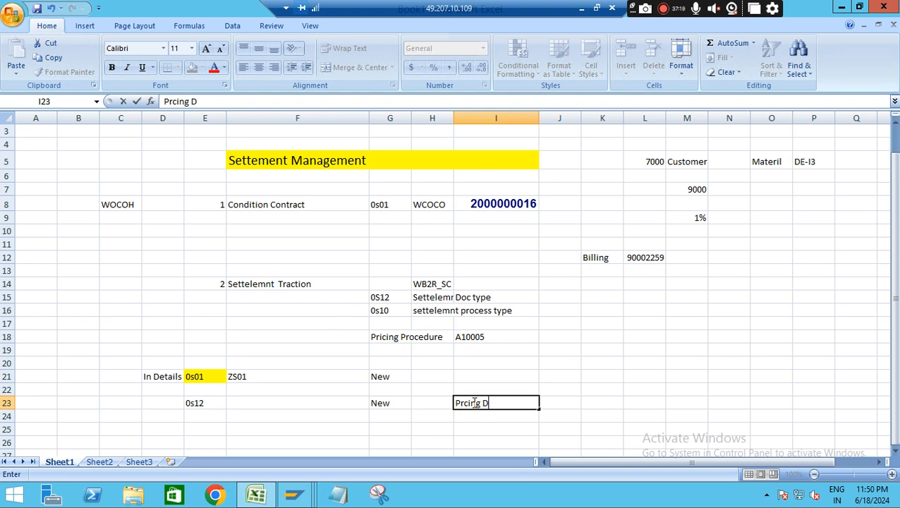
text(etermination)
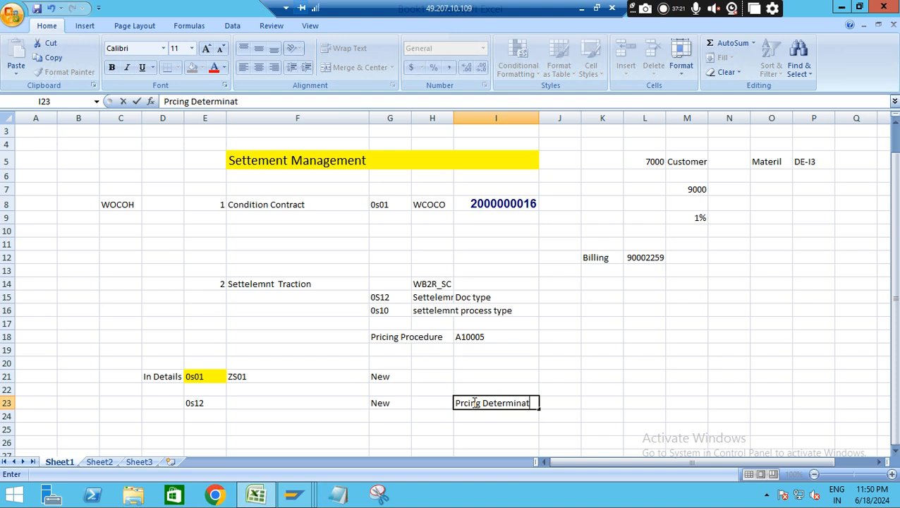
Enter the document schema group 0s in cell K23, beside the pricing determination note
click(612, 402)
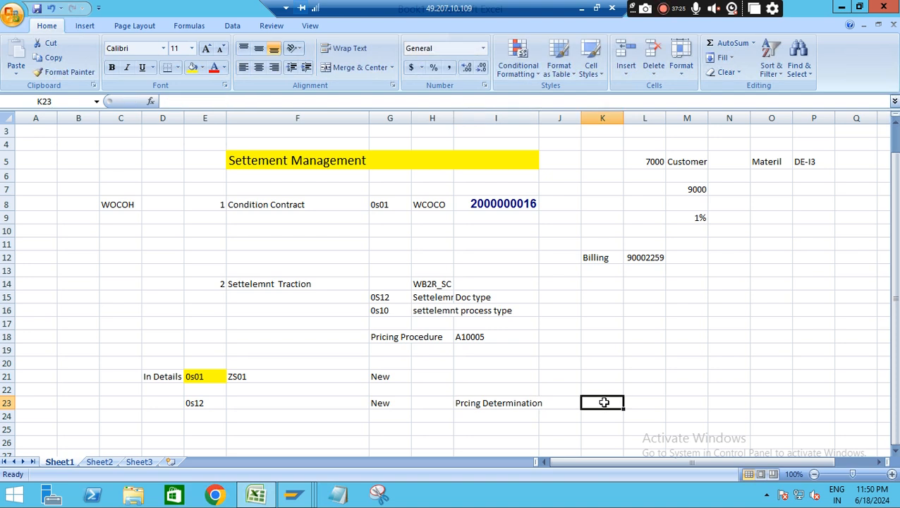
text(D)
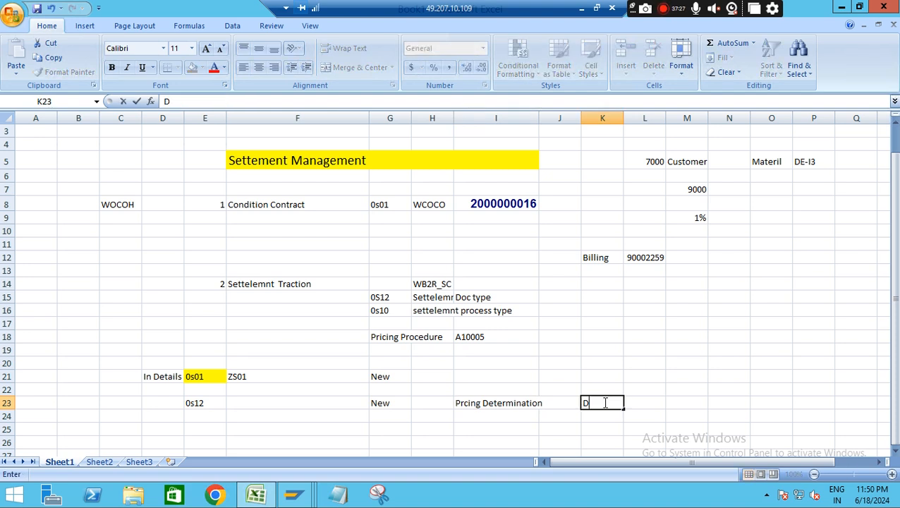
key(BackSpace)
text(0s)
click(635, 404)
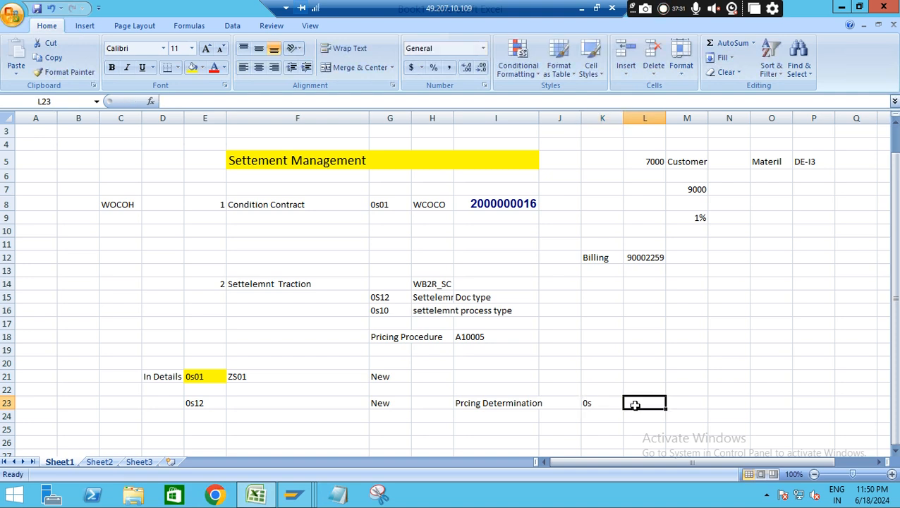
Enter the note "Doc pp// Doc schema group" in cell L23, beside the 0s entry
text(Doc)
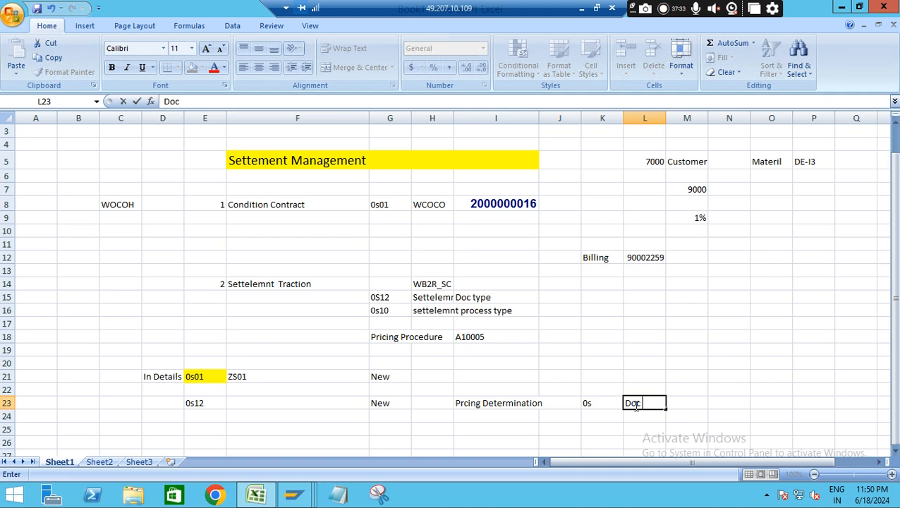
text( pp// Doc)
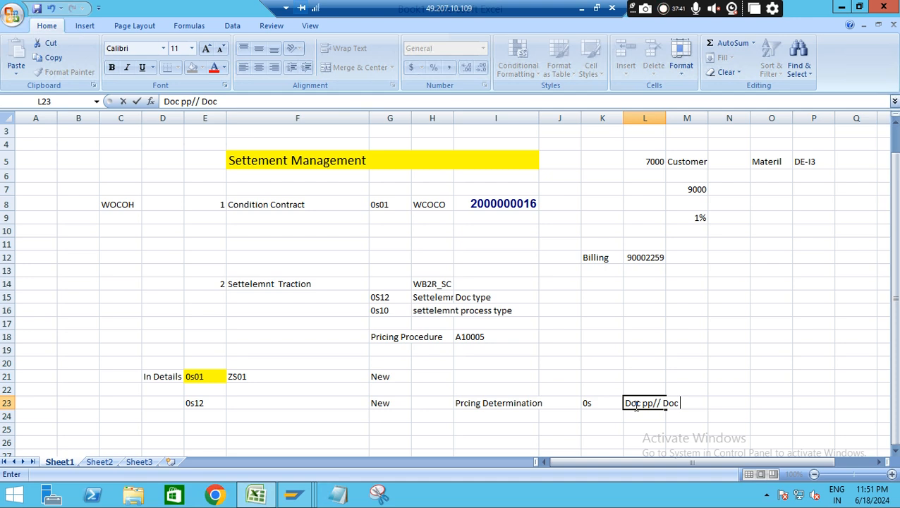
text( schem)
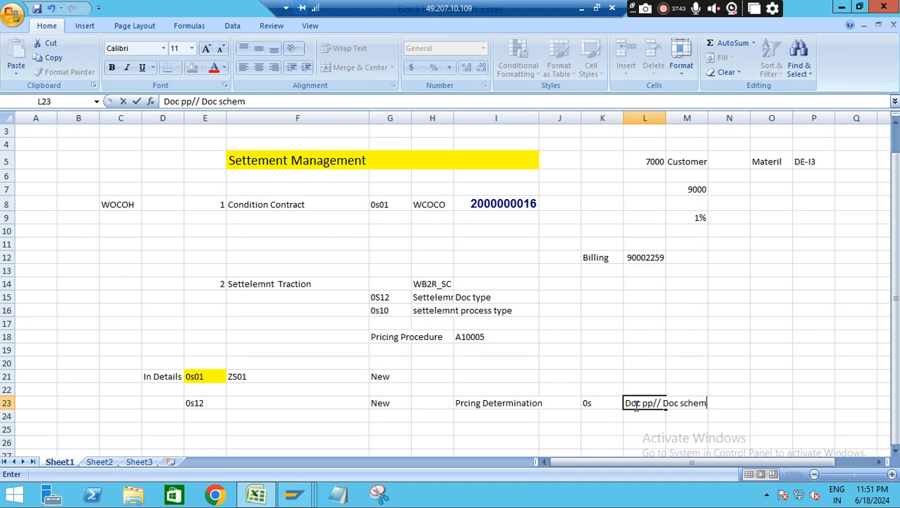
text(a group)
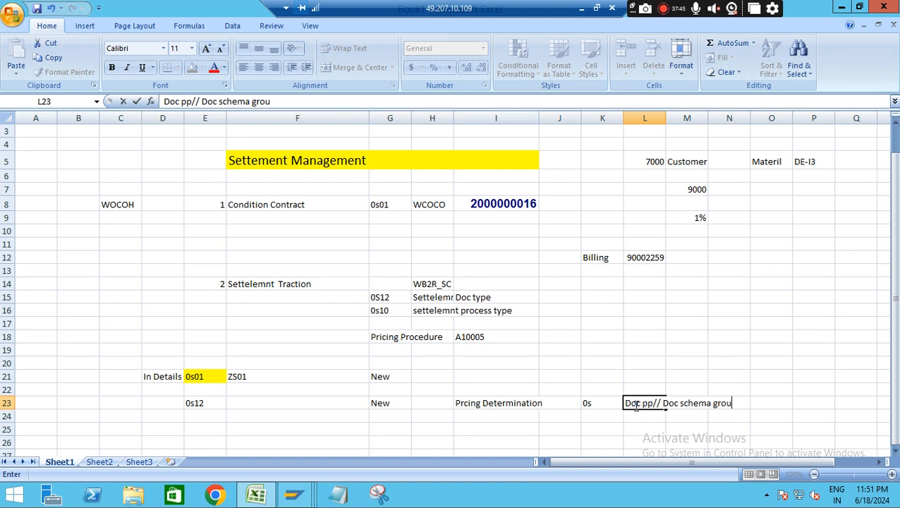
click(583, 428)
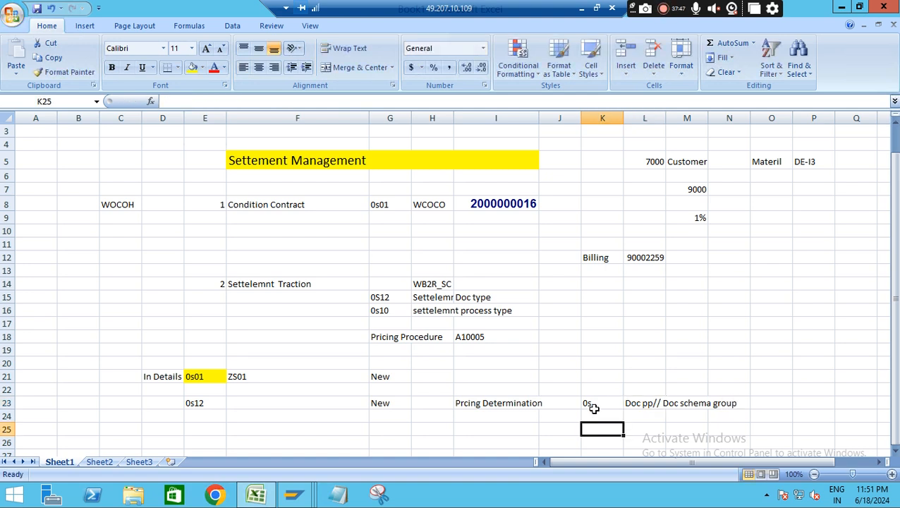
click(591, 403)
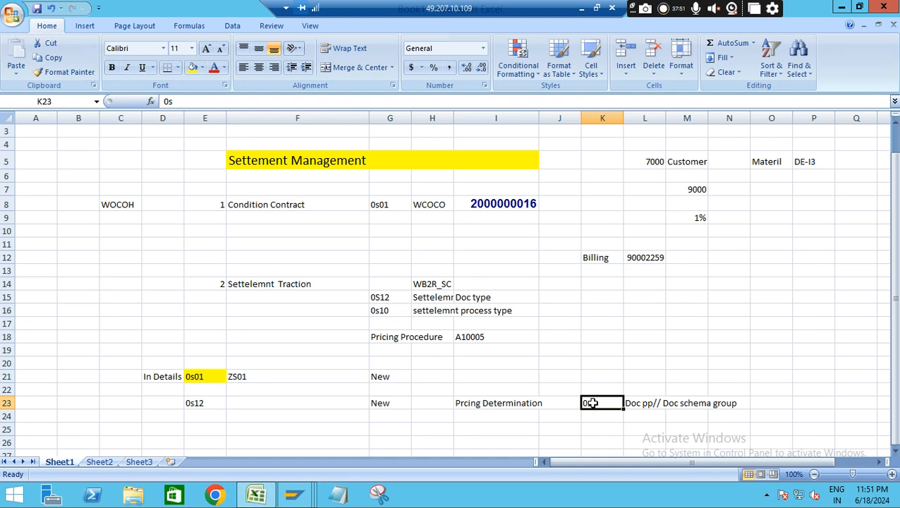
Switch back to the SAP 0S12 customizing and examine the accounting, credit management, message determination, follow-on document, cancellation and BW update settings
key(alt+Tab)
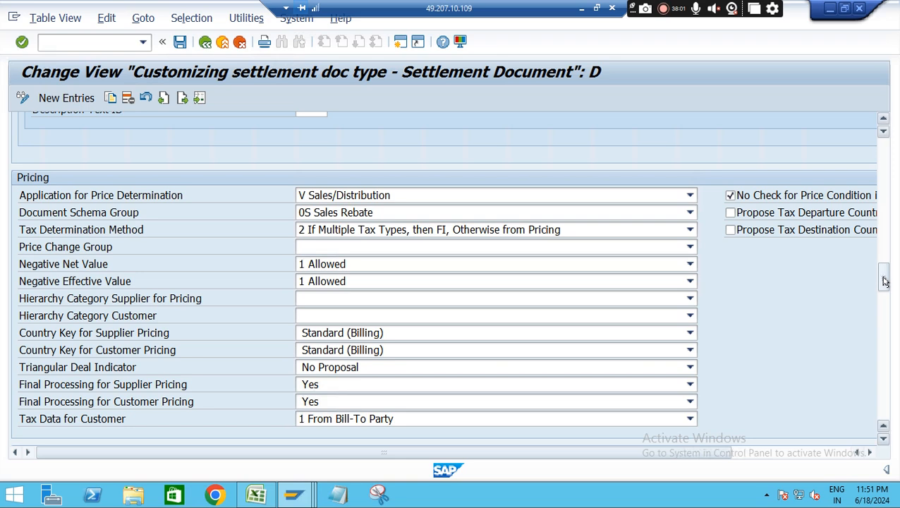
drag(884, 281, 886, 311)
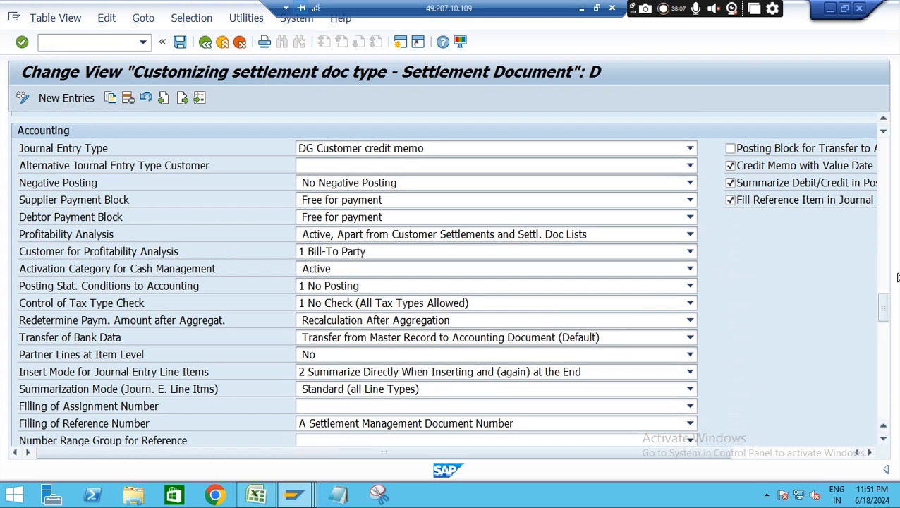
drag(886, 305, 884, 345)
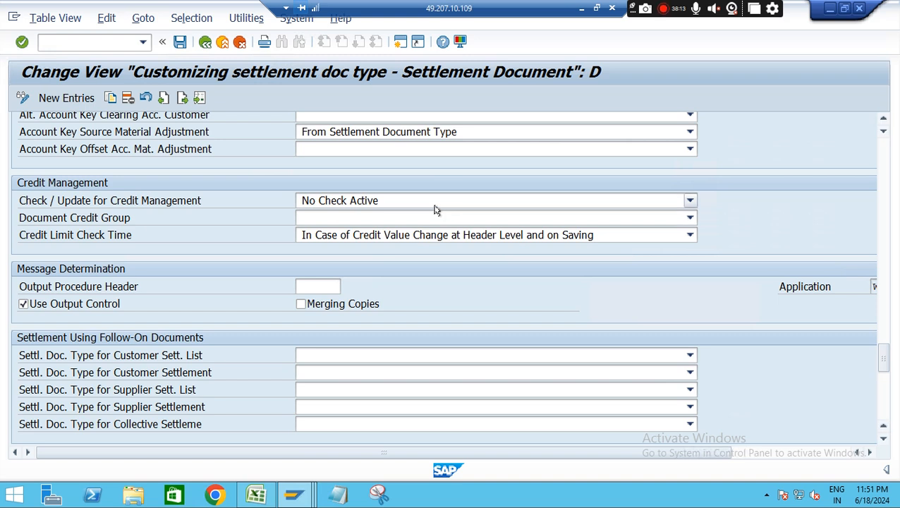
drag(879, 354, 881, 366)
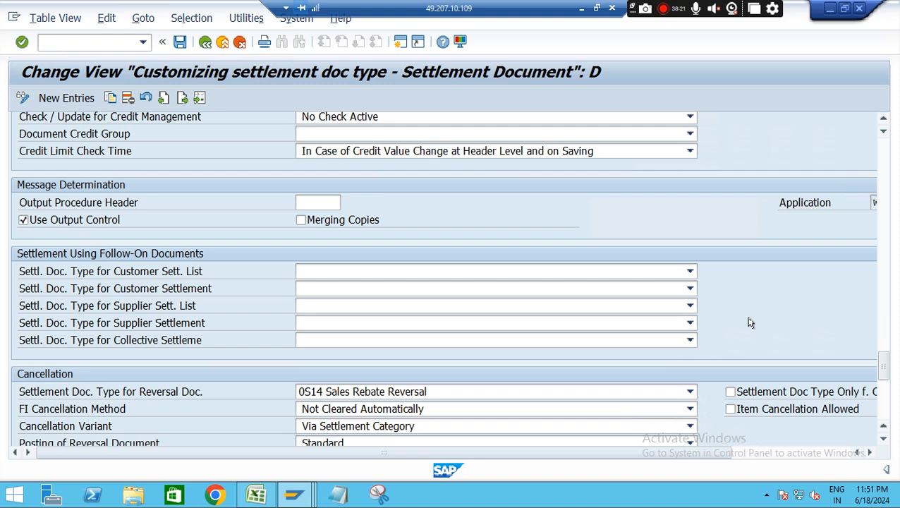
drag(882, 358, 885, 372)
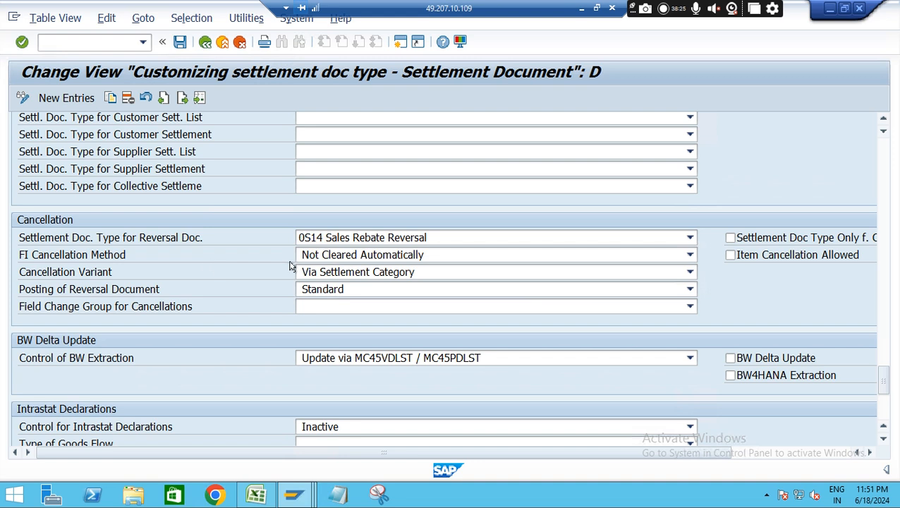
drag(881, 374, 885, 381)
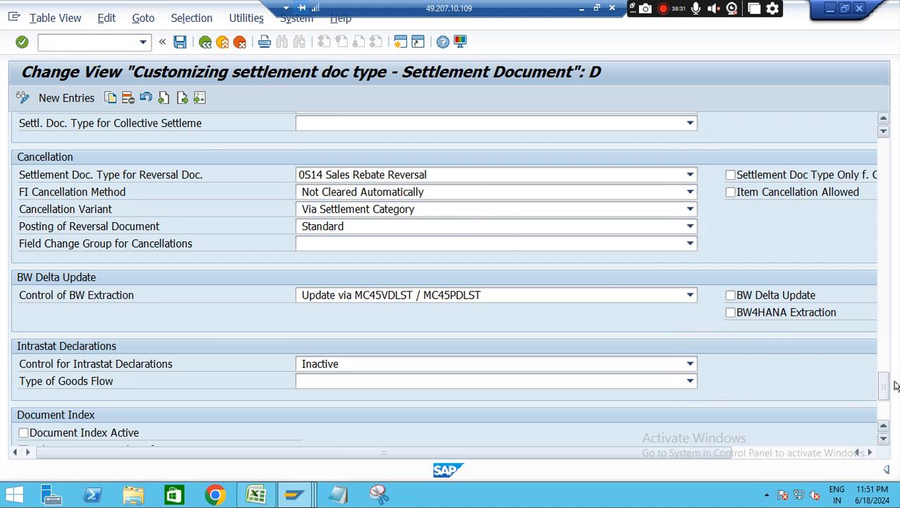
Start a copy of settlement document type 0S12 and set the new document type key to ZS12
drag(886, 381, 883, 161)
click(112, 99)
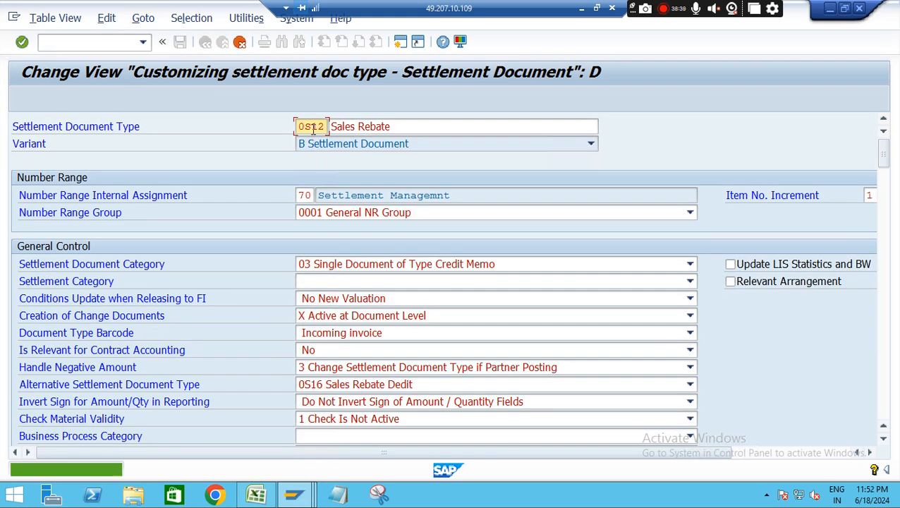
key(BackSpace)
key(BackSpace)
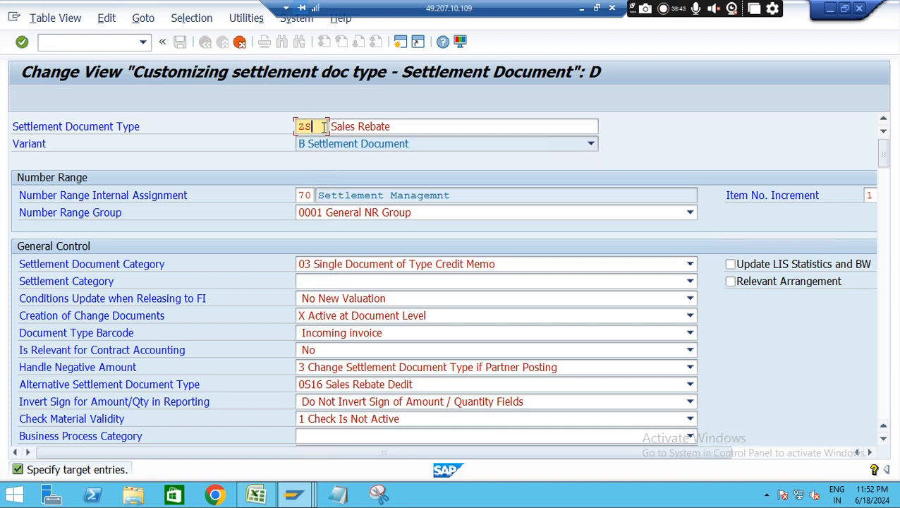
text(ZS12)
Replace the copied document type's description with "Z settelement Doc Type"
click(332, 127)
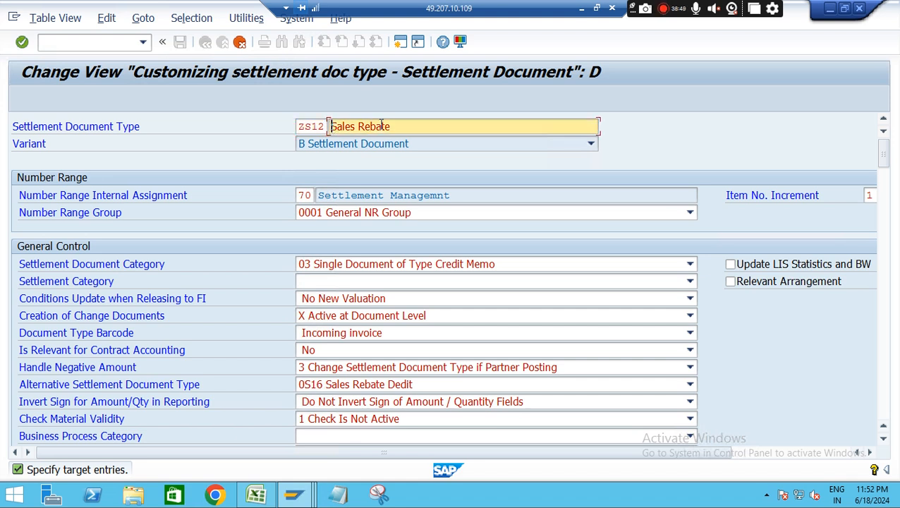
key(BackSpace)
key(BackSpace)
key(BackSpace)
key(BackSpace)
key(BackSpace)
key(BackSpace)
key(BackSpace)
key(BackSpace)
key(BackSpace)
key(BackSpace)
key(BackSpace)
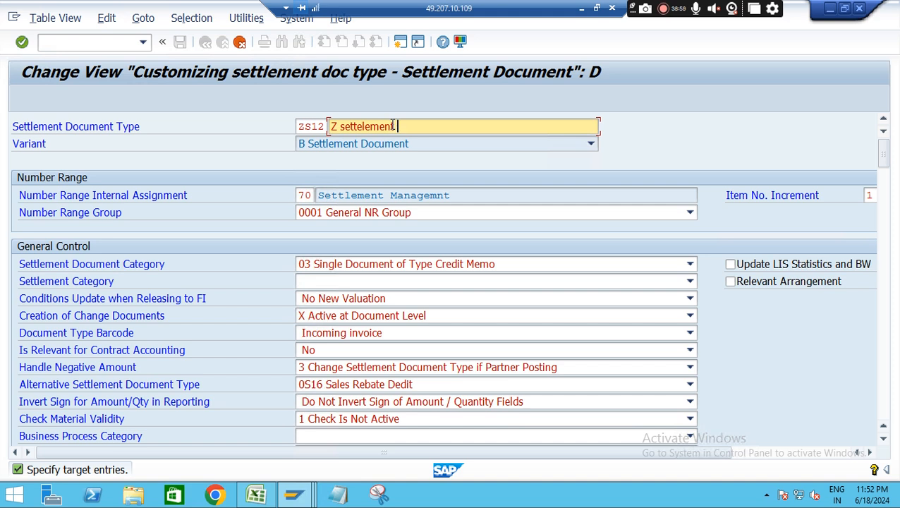
text(co)
text(Doc)
text( Type)
Complete the copy of the document type together with its dependent transfer rules
key(Return)
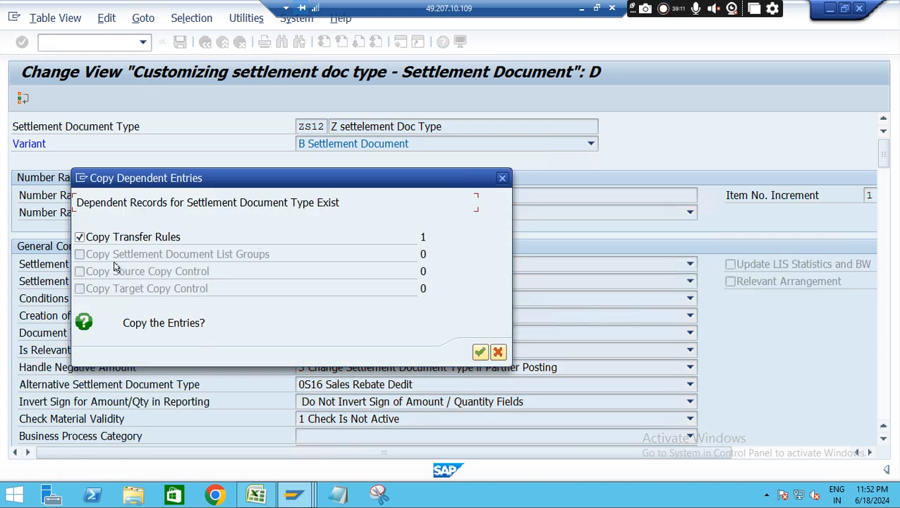
click(479, 352)
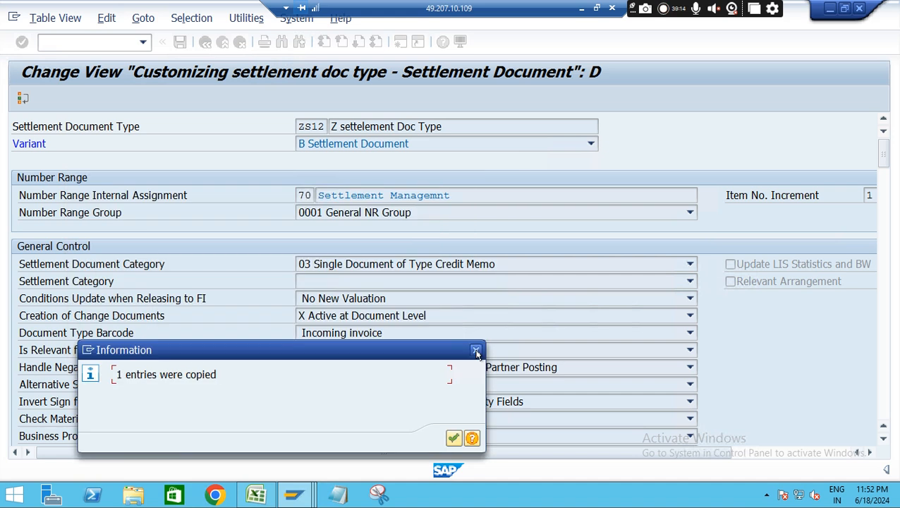
click(453, 440)
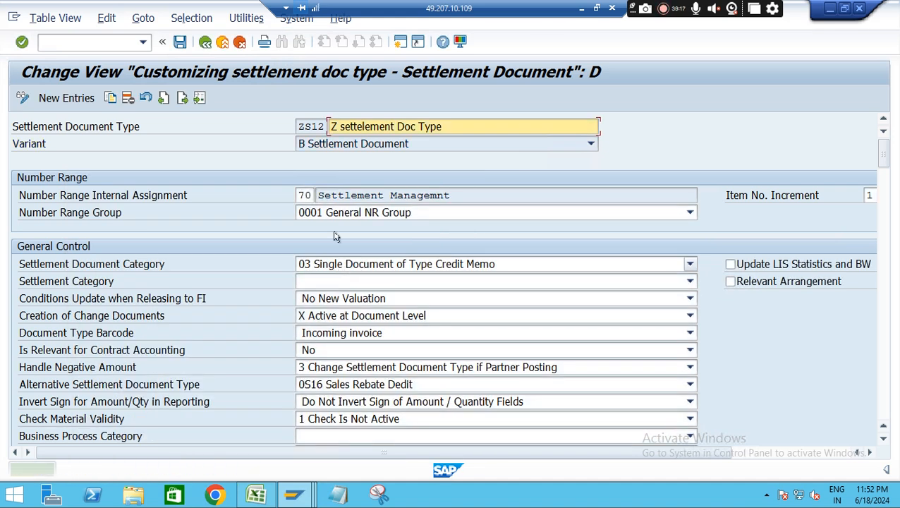
Save document type ZS12 under customizing request S4HK903966 and return to the IMG structure
double_click(303, 196)
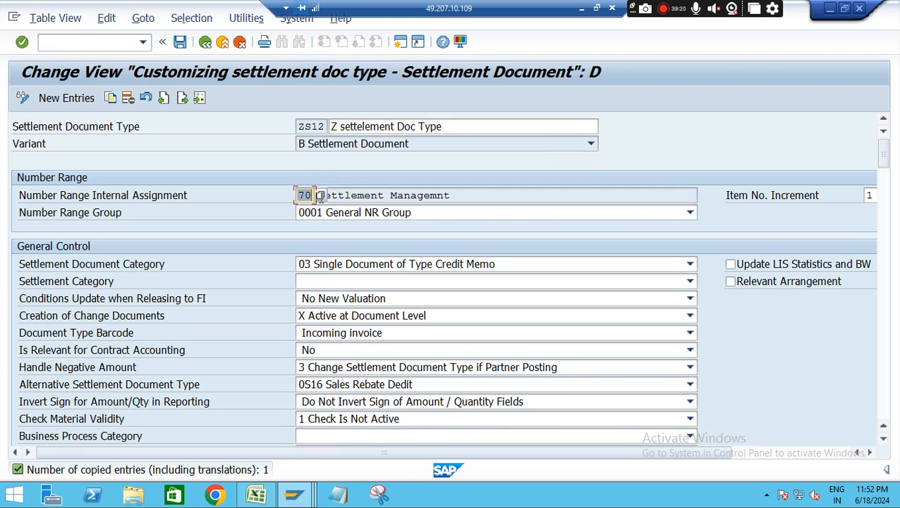
click(179, 44)
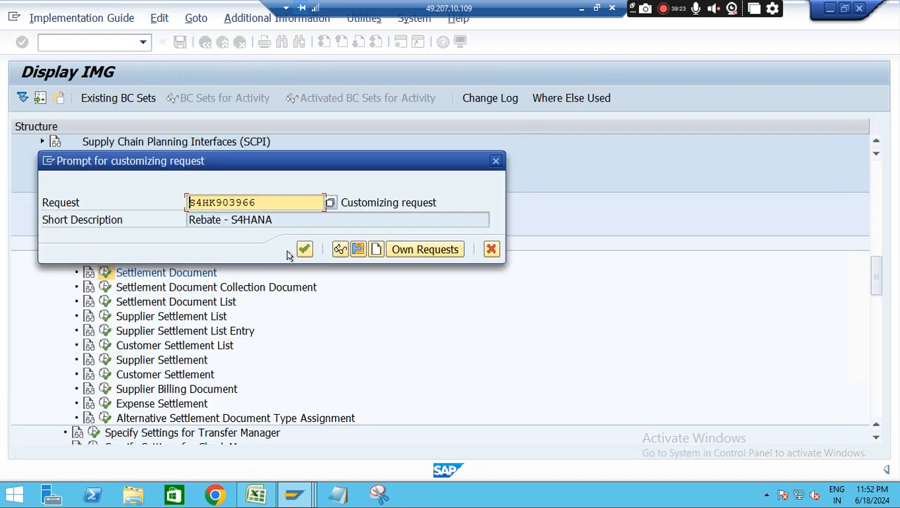
click(303, 250)
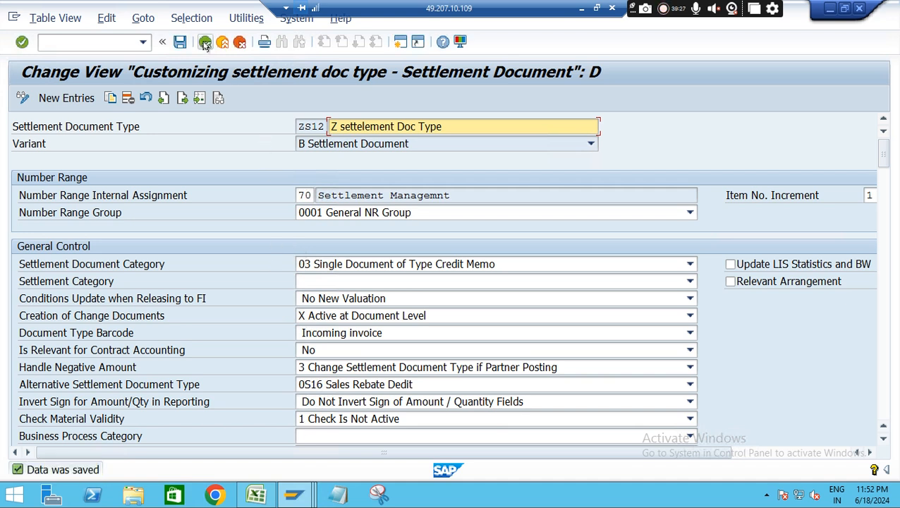
click(204, 42)
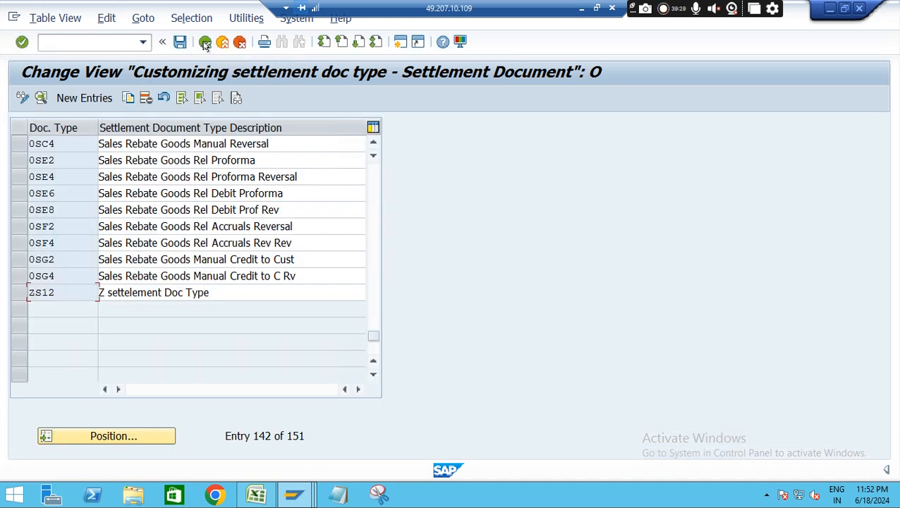
click(205, 42)
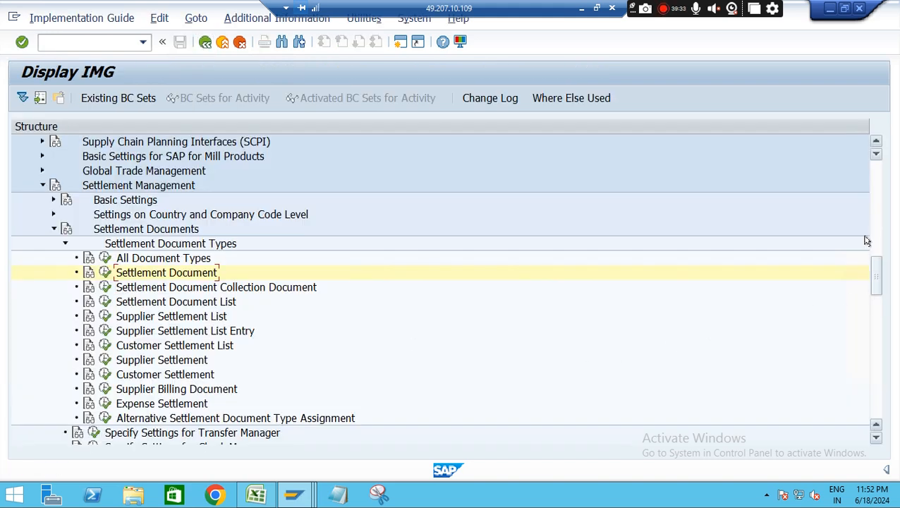
Open the number range intervals for editing from Settlement Management's Basic Settings and locate the start number of range 70
drag(873, 266, 877, 279)
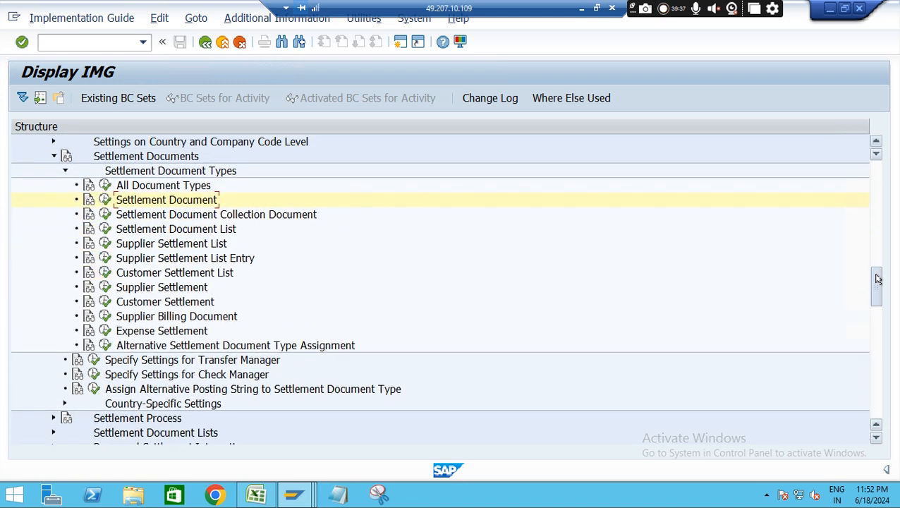
drag(875, 272, 874, 270)
scroll(876, 272, up, 1)
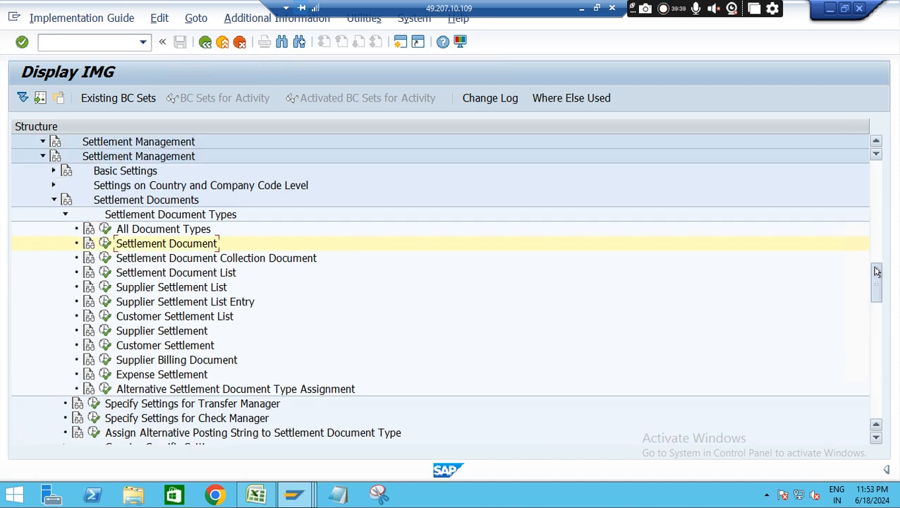
click(54, 171)
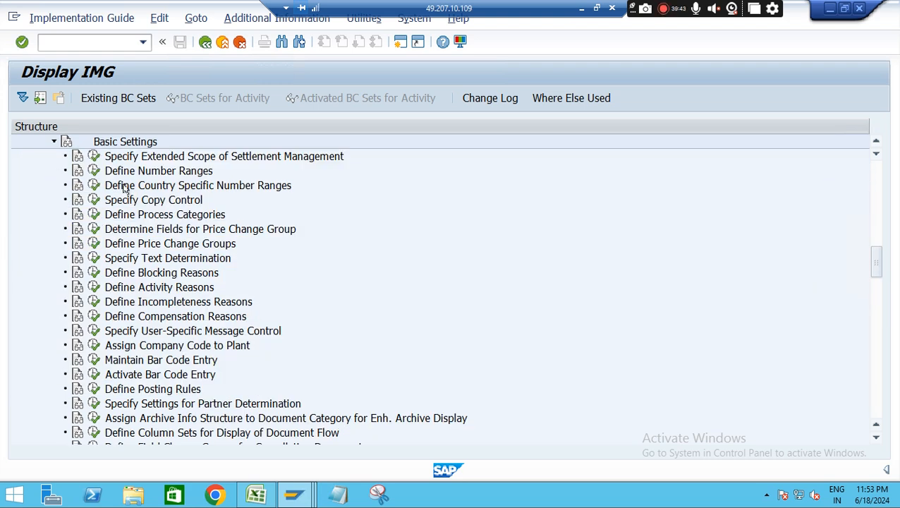
click(95, 172)
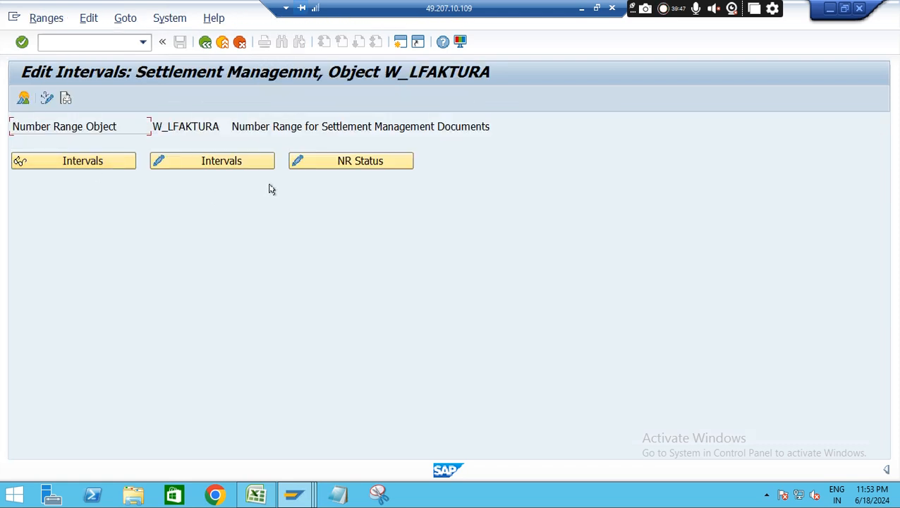
click(219, 162)
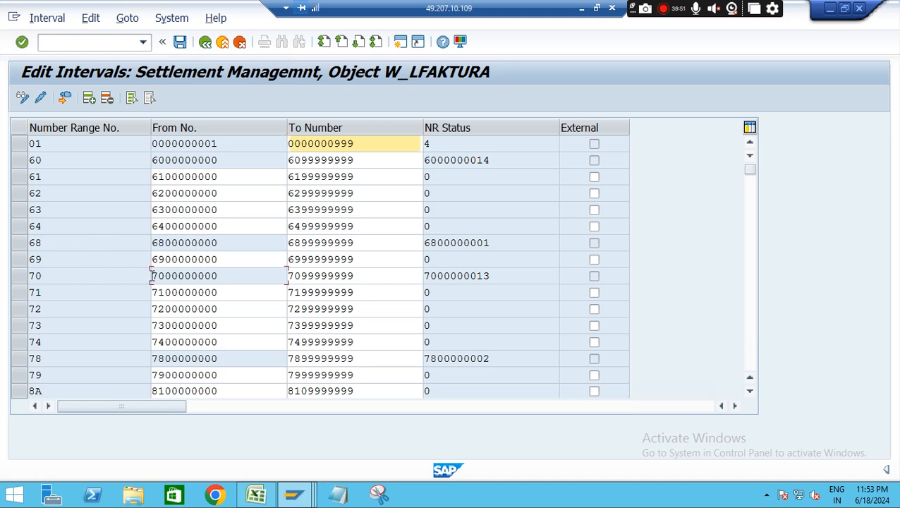
drag(152, 276, 219, 275)
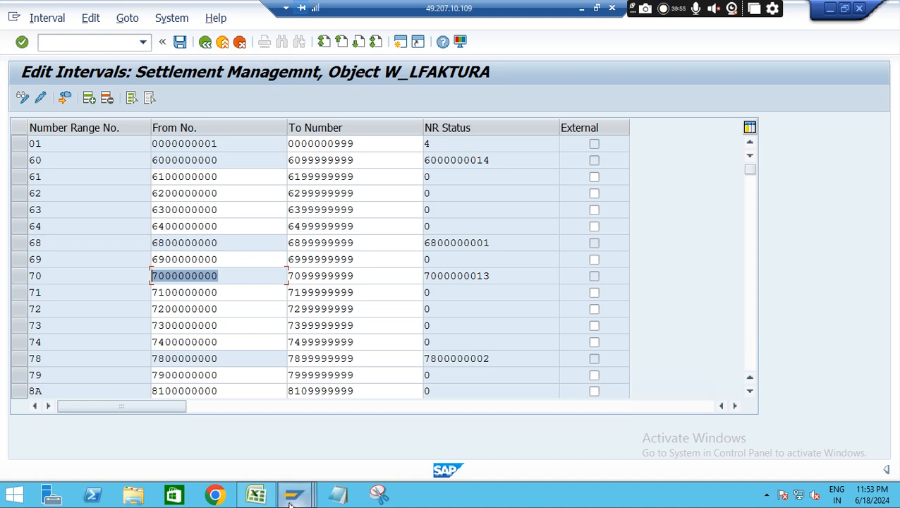
View the Display Sales Rebate session for the condition contract, and return to the number range intervals
mouse_move(290, 504)
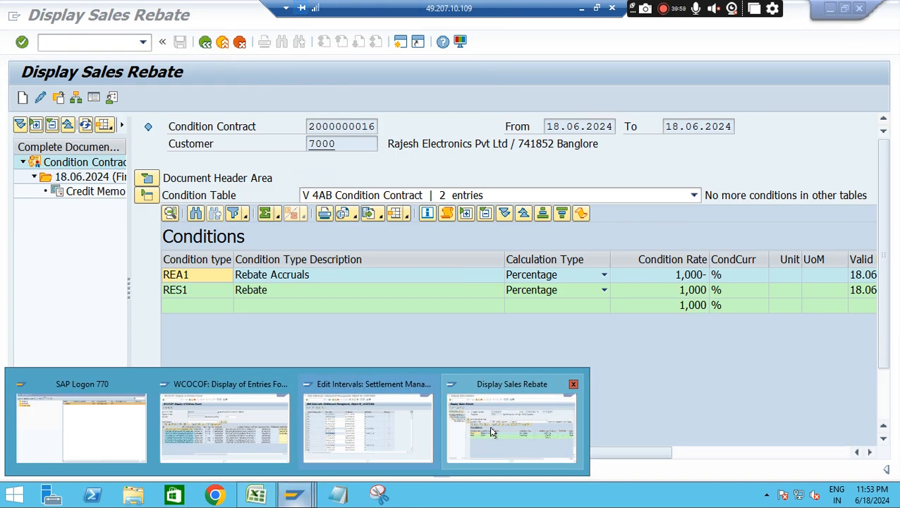
click(492, 431)
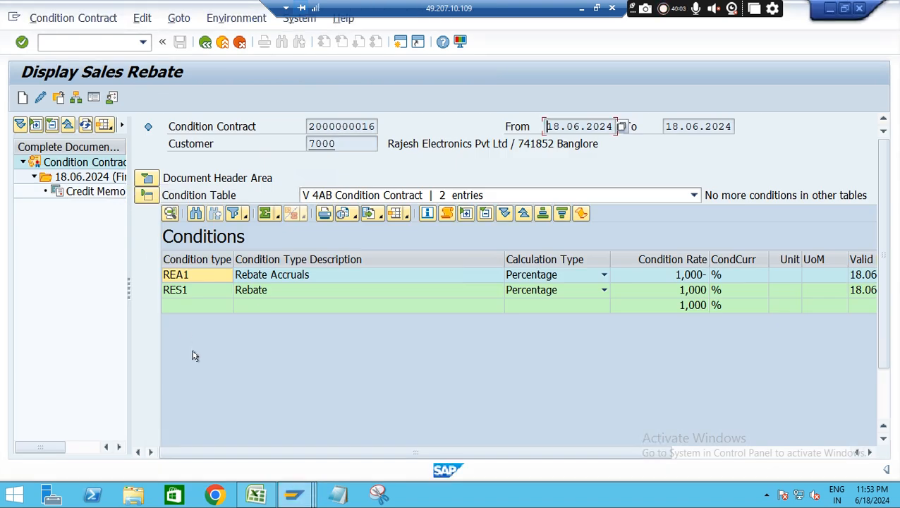
mouse_move(293, 496)
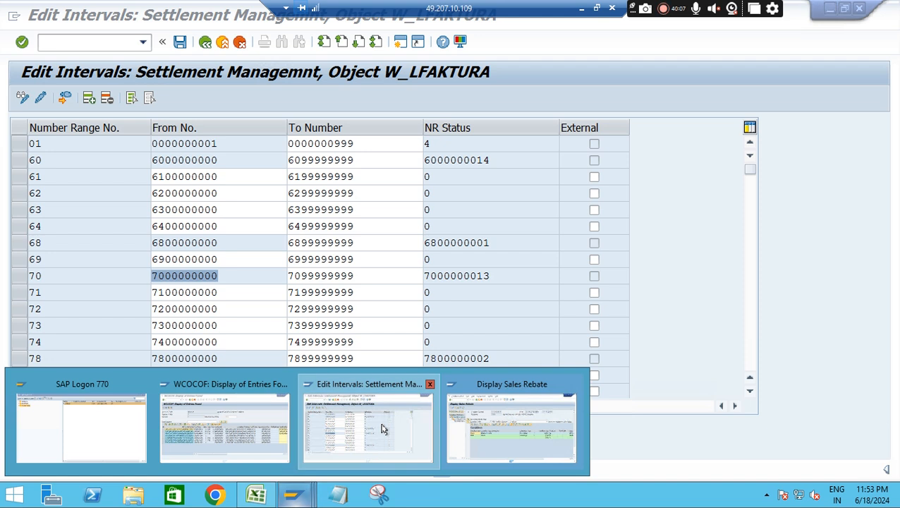
click(381, 428)
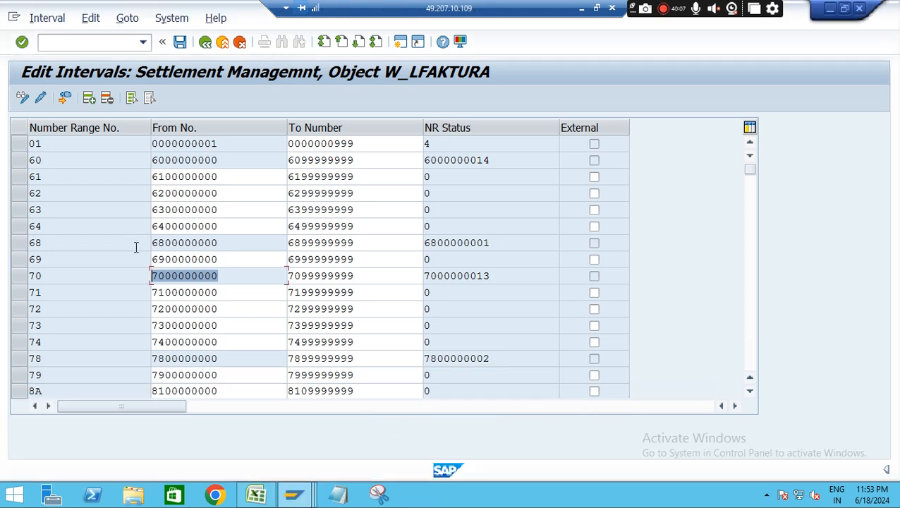
click(64, 98)
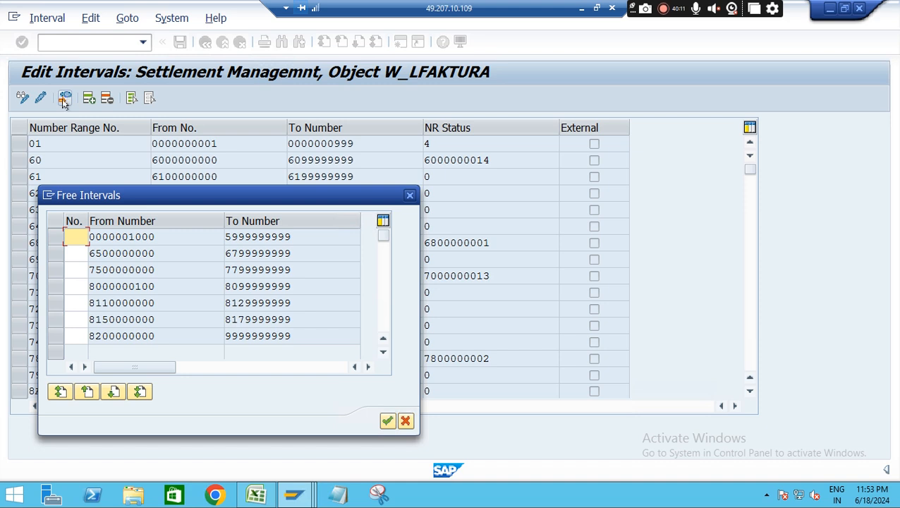
click(76, 286)
text(X)
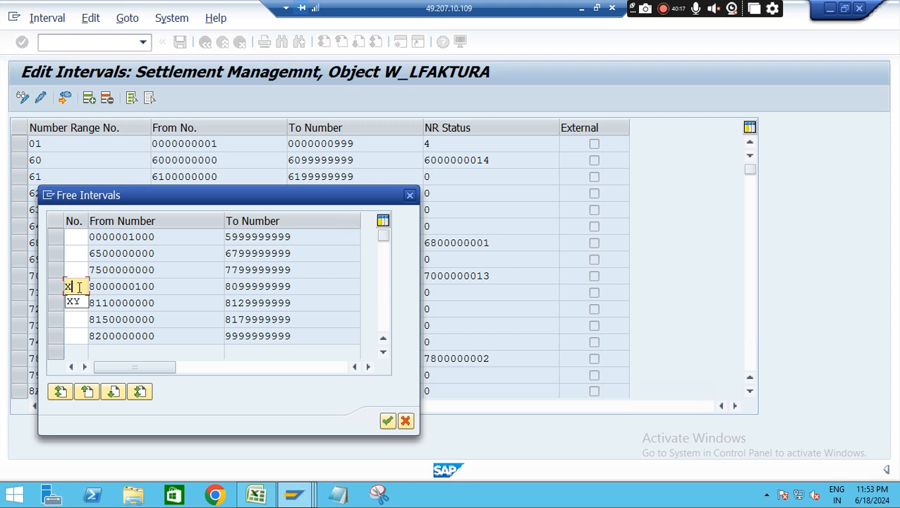
text(Z)
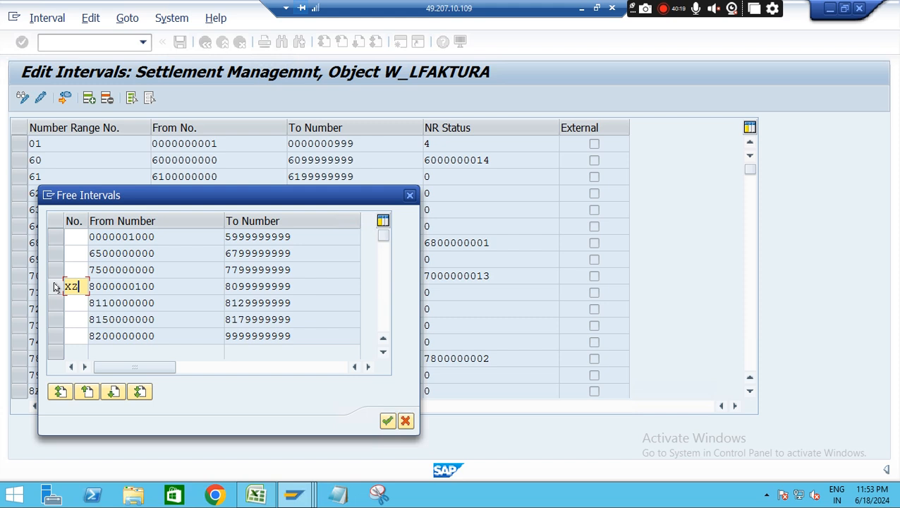
click(56, 287)
click(386, 421)
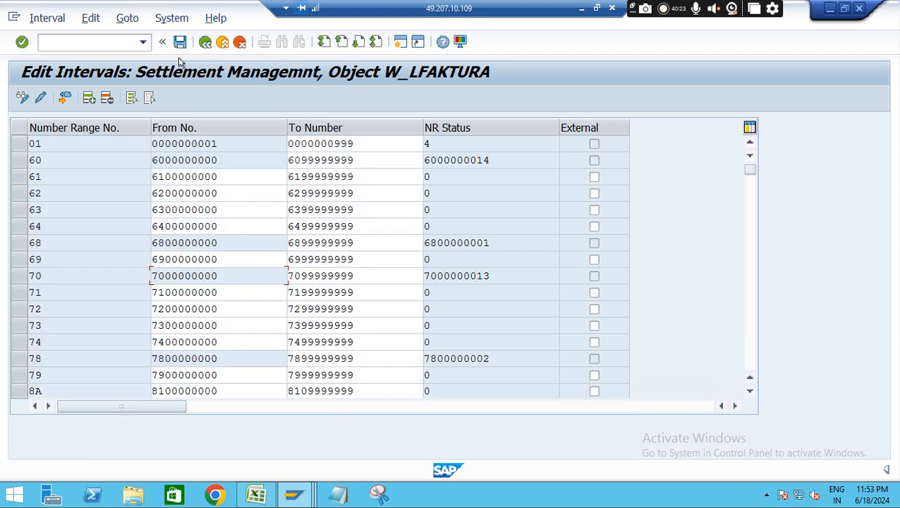
click(179, 42)
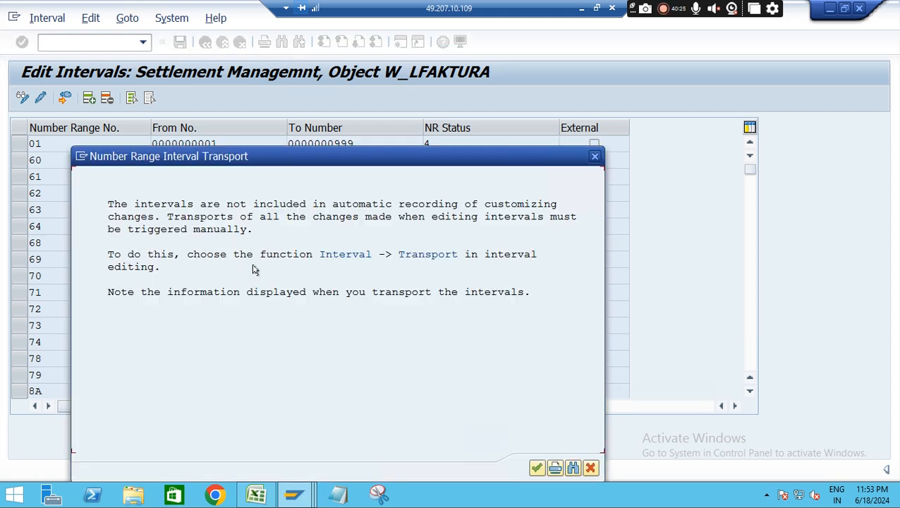
click(536, 468)
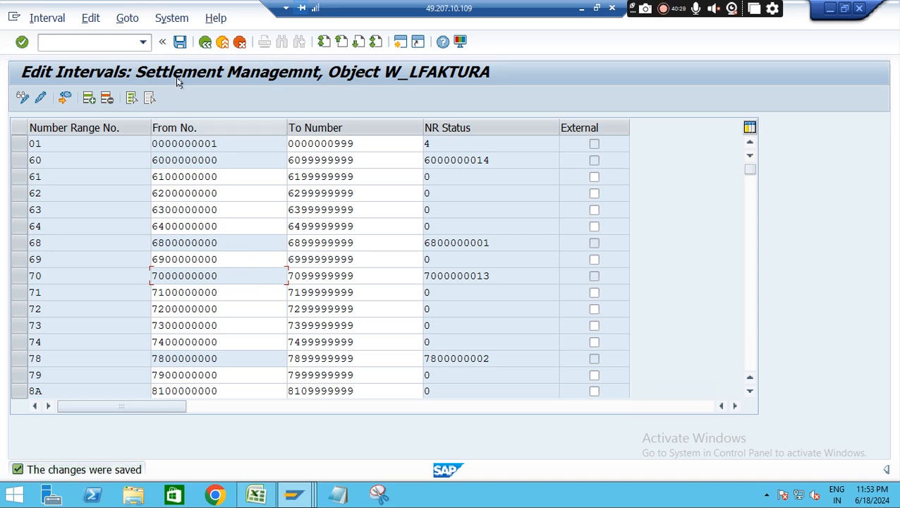
Return to the IMG structure and open the details of settlement document type ZS12
click(204, 42)
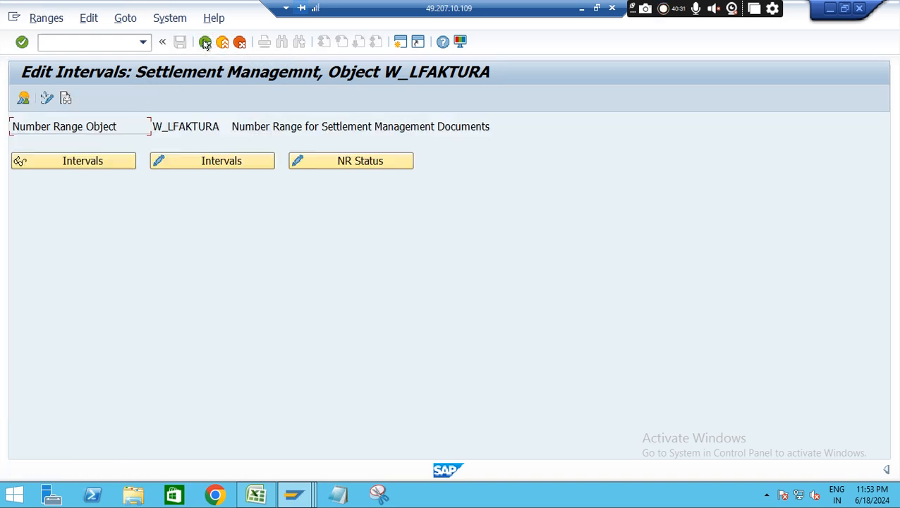
click(204, 42)
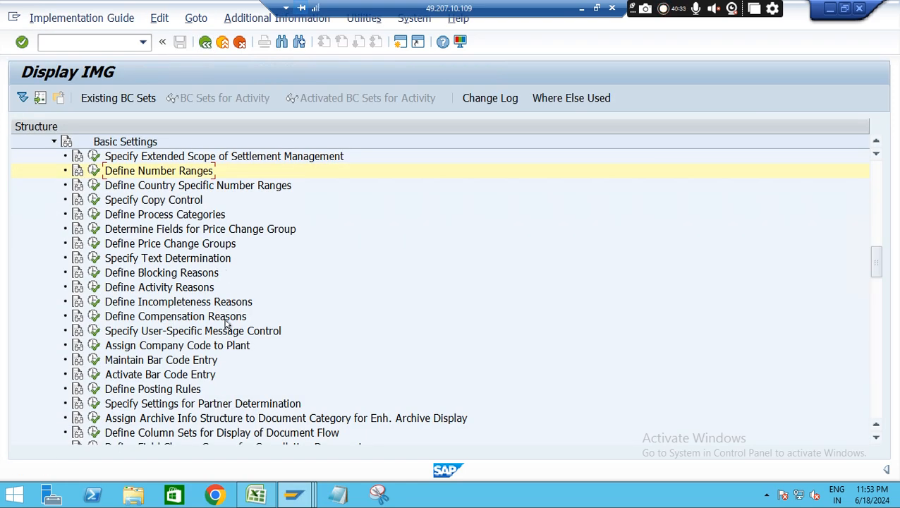
click(54, 142)
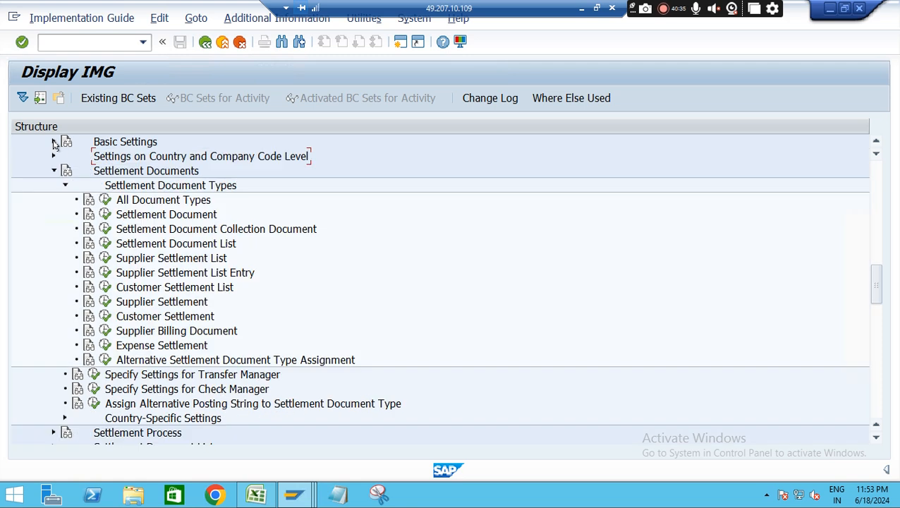
click(104, 215)
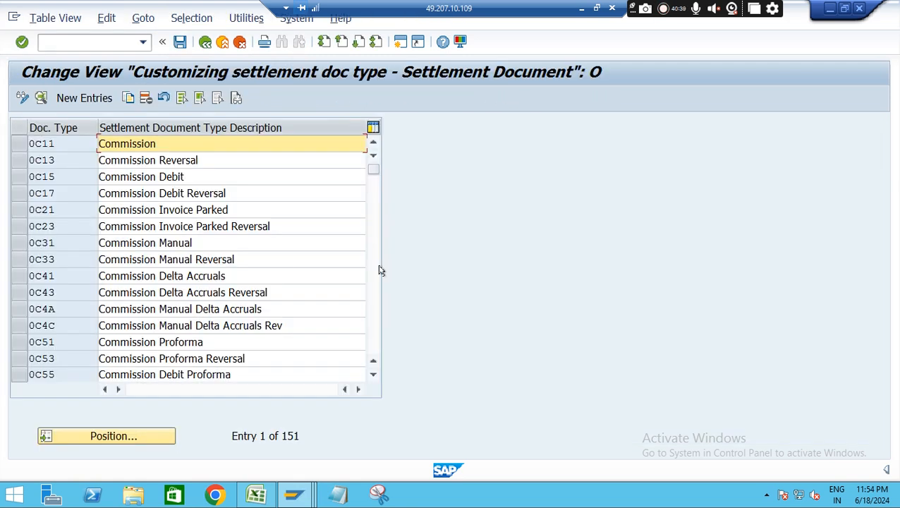
click(113, 435)
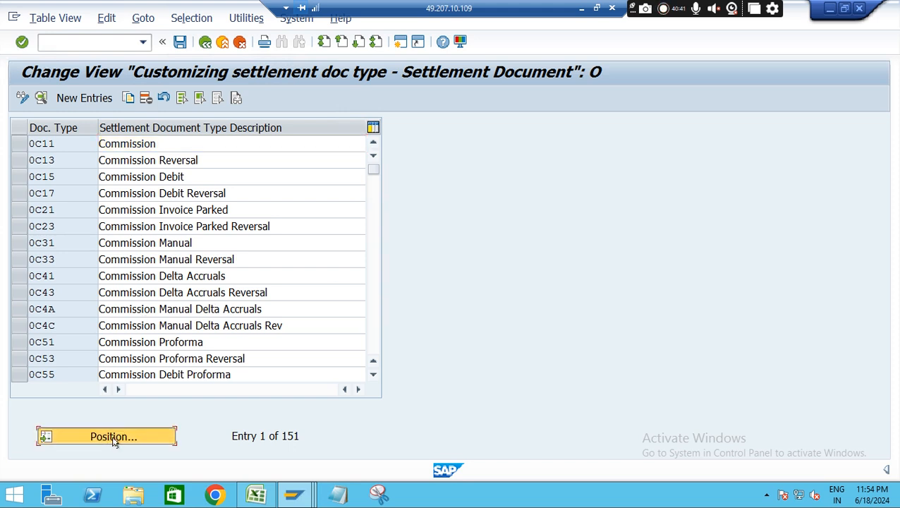
text(zs)
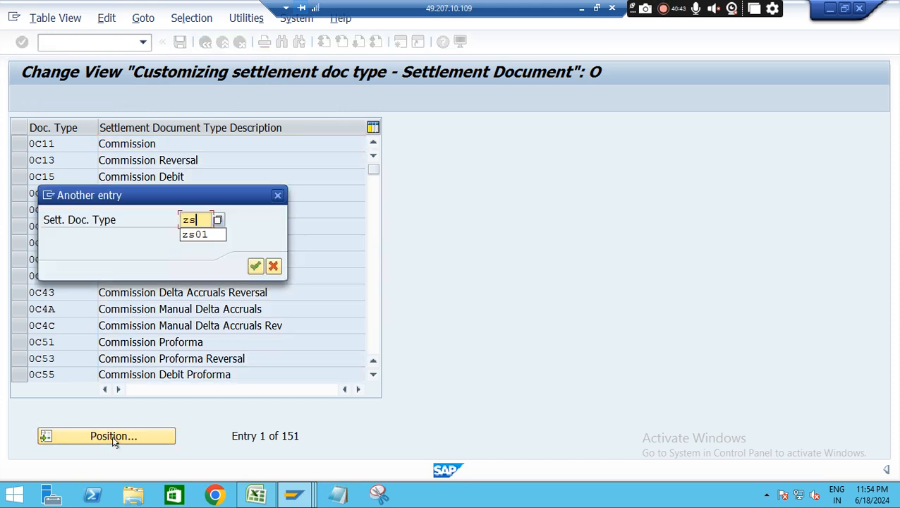
text(12)
key(Return)
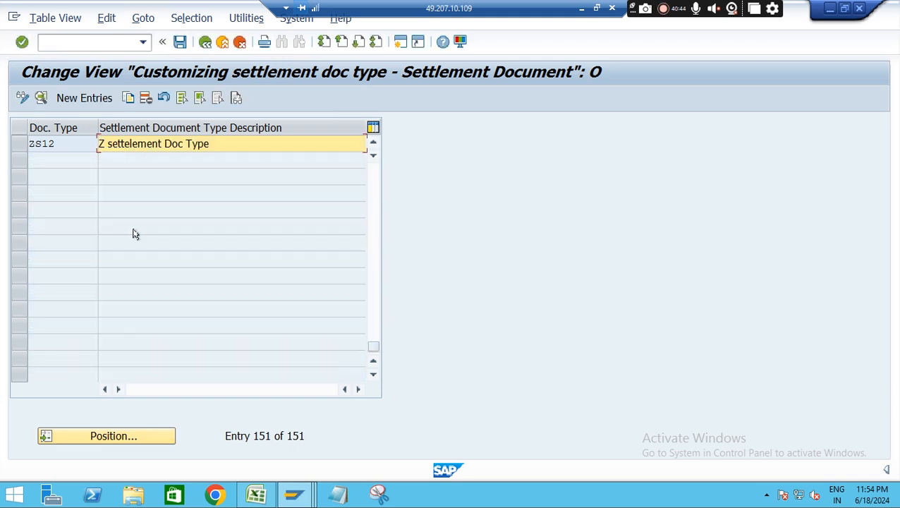
double_click(215, 145)
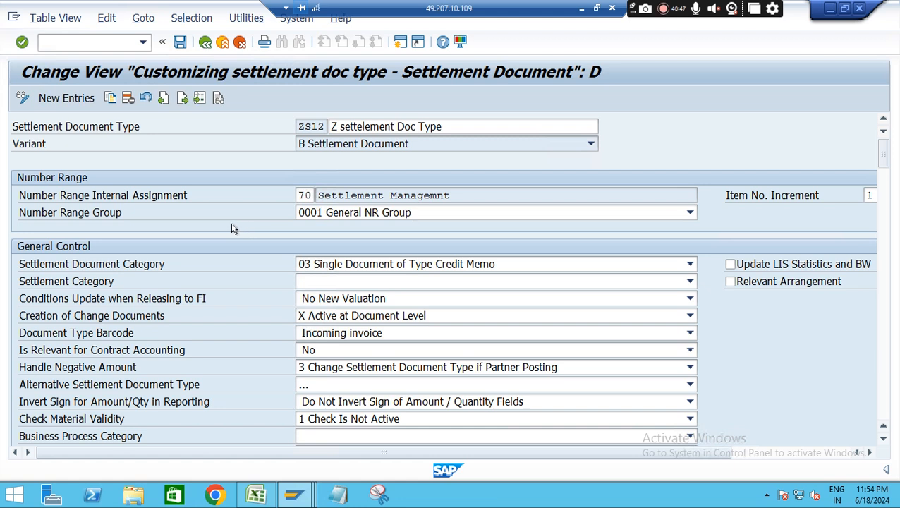
Set the internal number range assignment of document type ZS12 to XZ and save the change
click(310, 195)
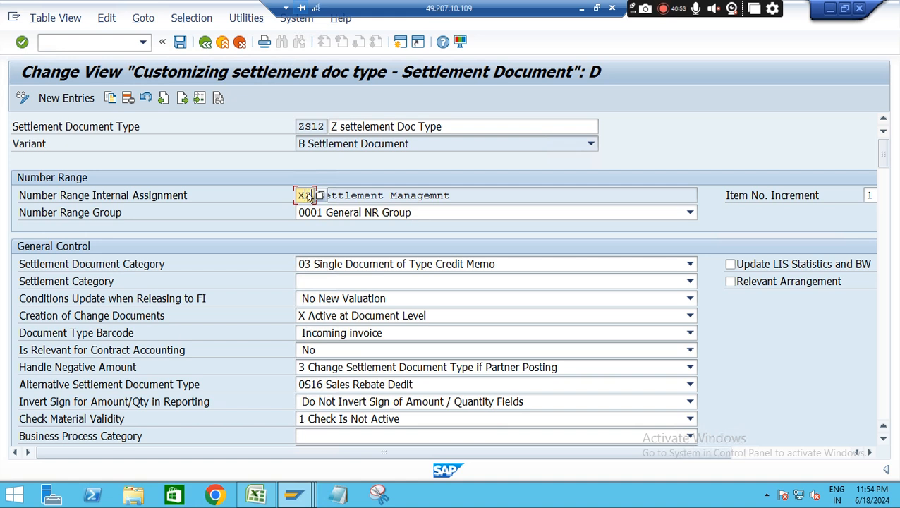
key(Return)
click(180, 42)
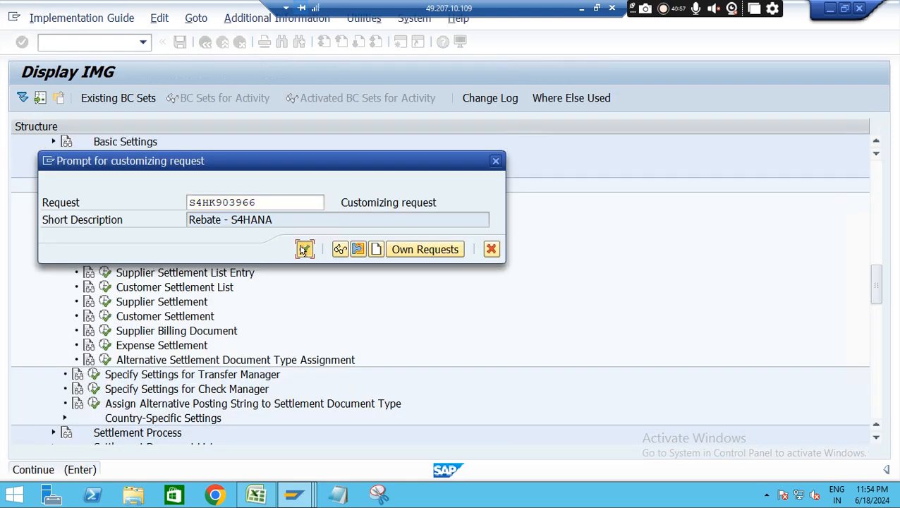
click(303, 249)
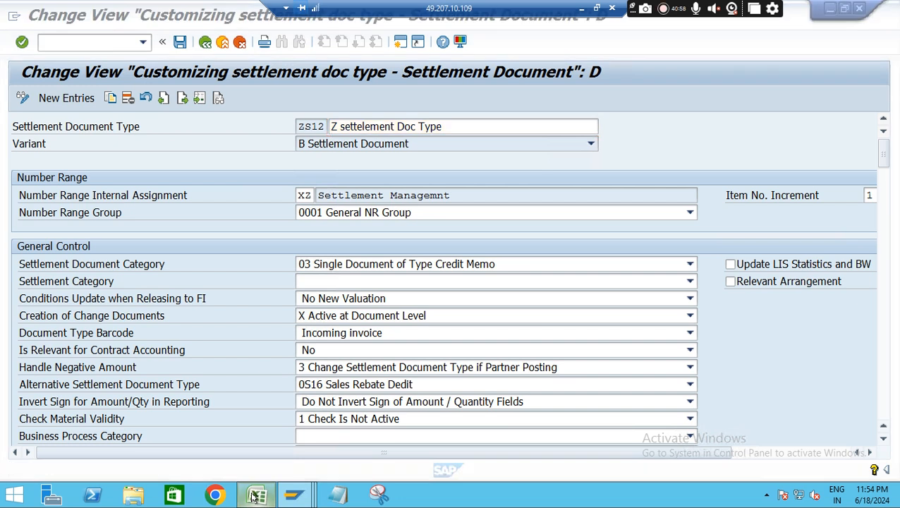
Switch to the Excel notes and enter ZS12 in cell F23 beside 0s12
click(252, 493)
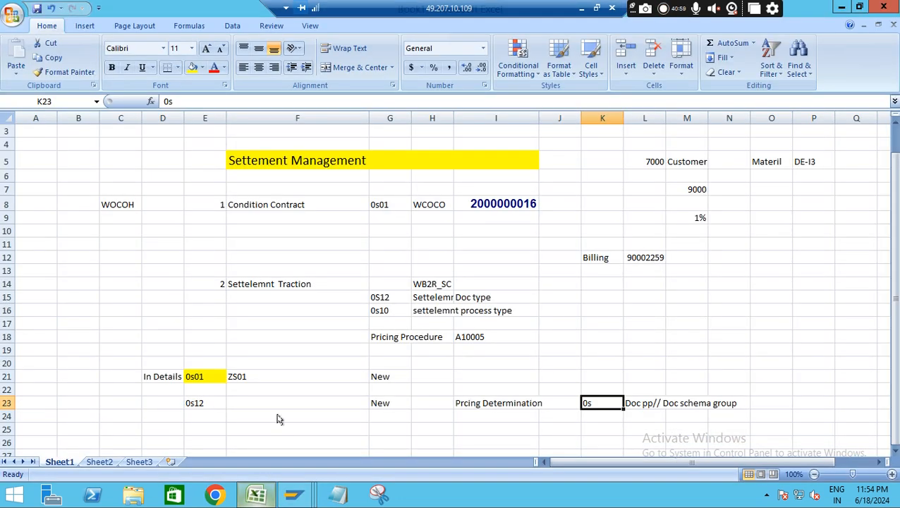
click(244, 402)
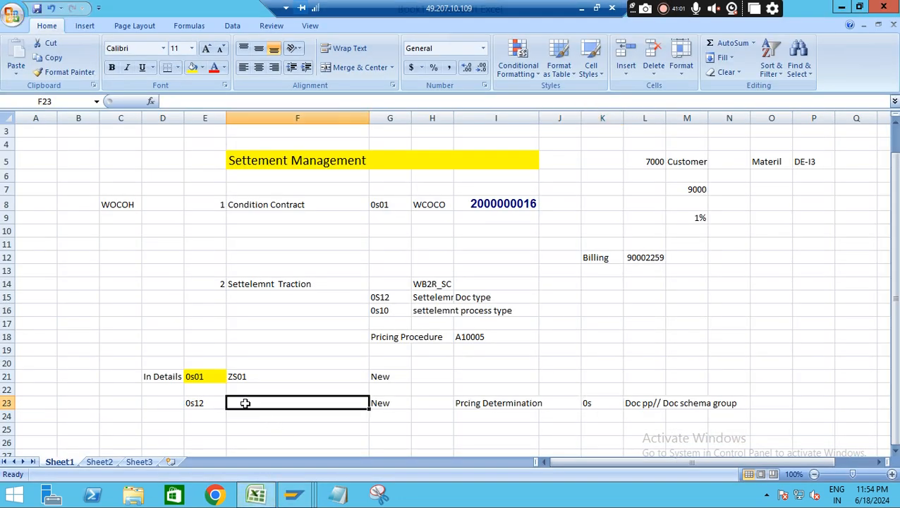
text(ZS12)
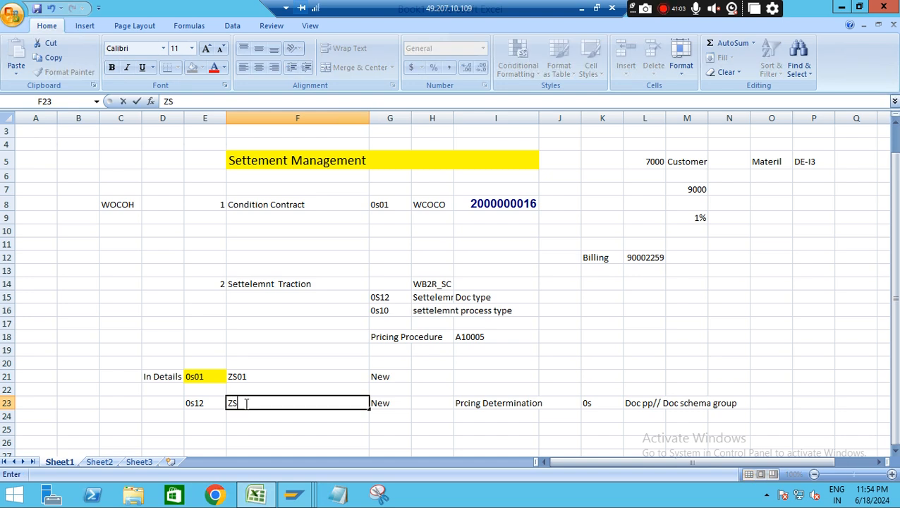
click(218, 426)
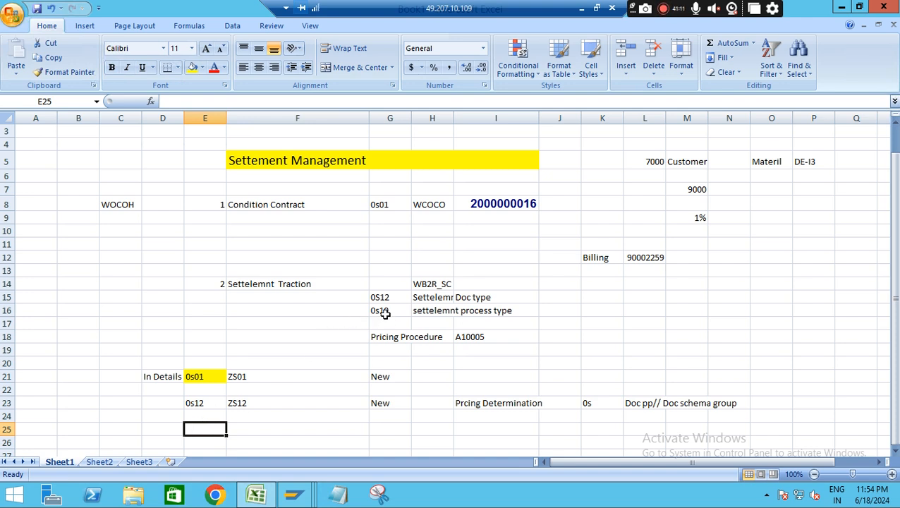
Switch back to SAP and open Define Settlement Process Types under Settlement Process in the IMG structure
key(alt+Tab)
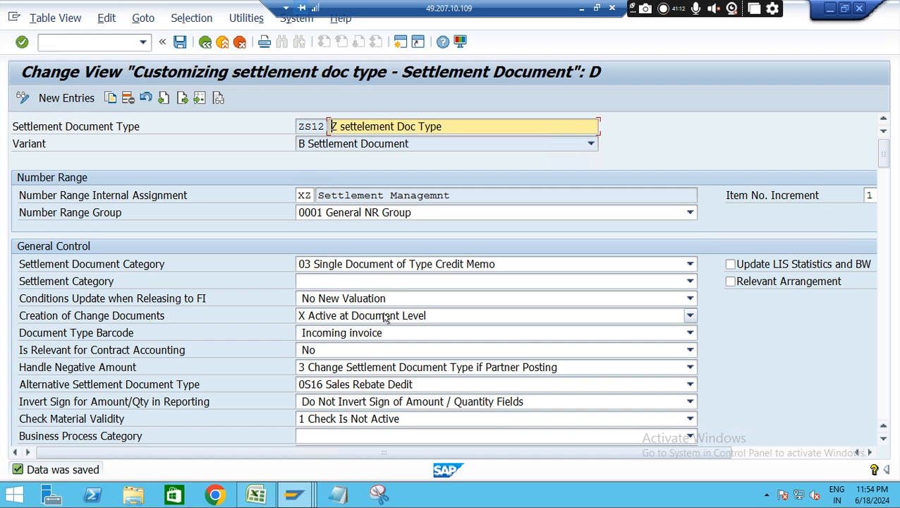
click(204, 42)
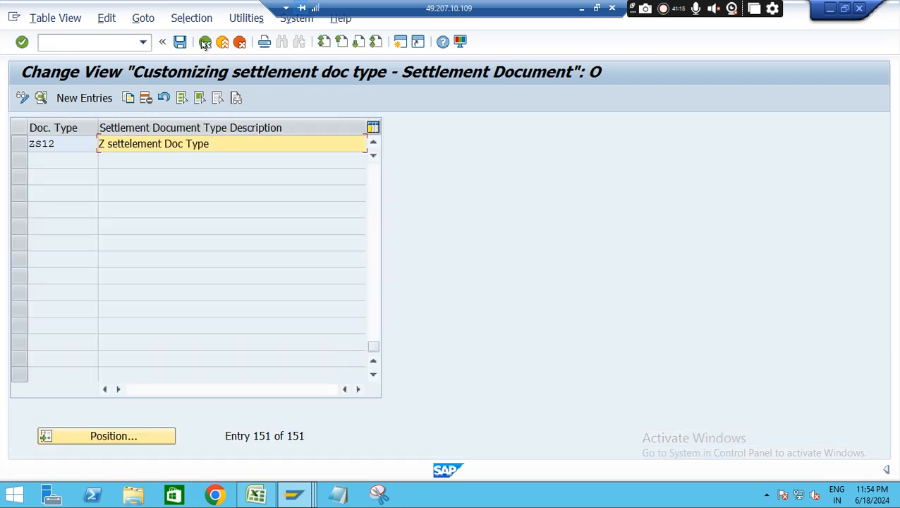
click(204, 43)
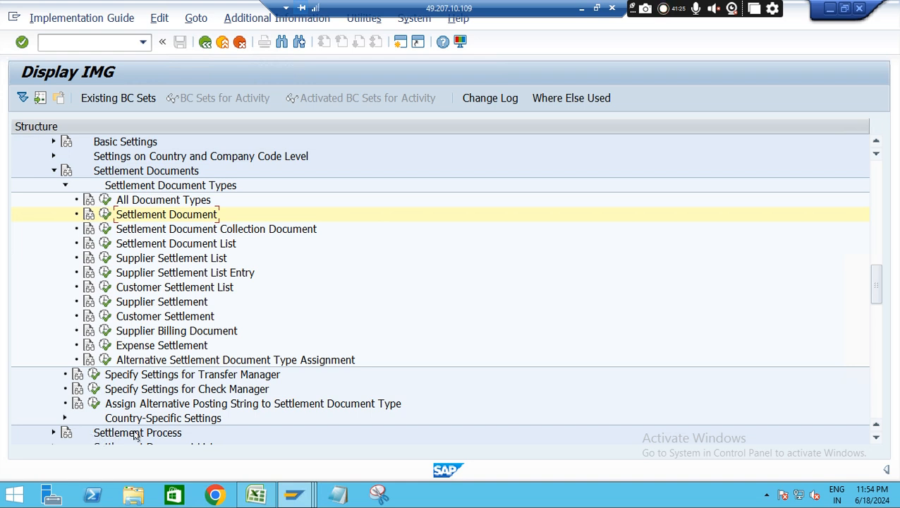
click(64, 187)
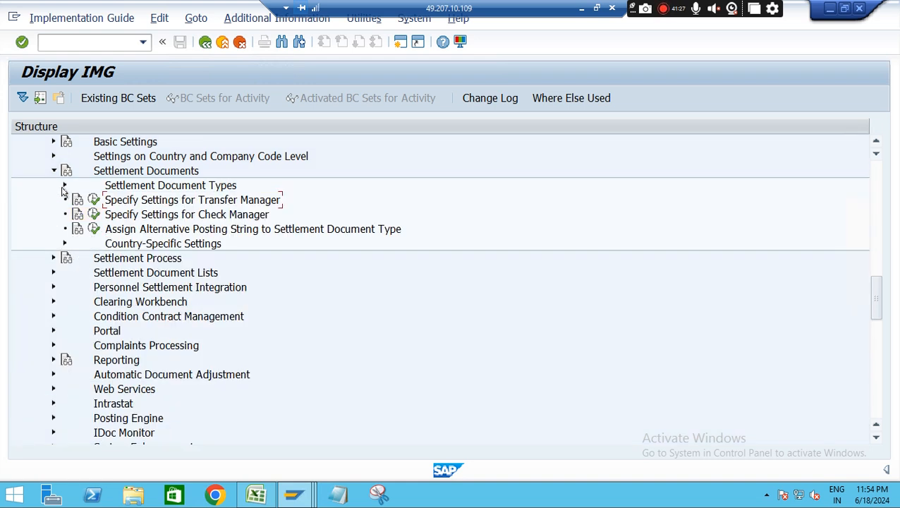
click(53, 258)
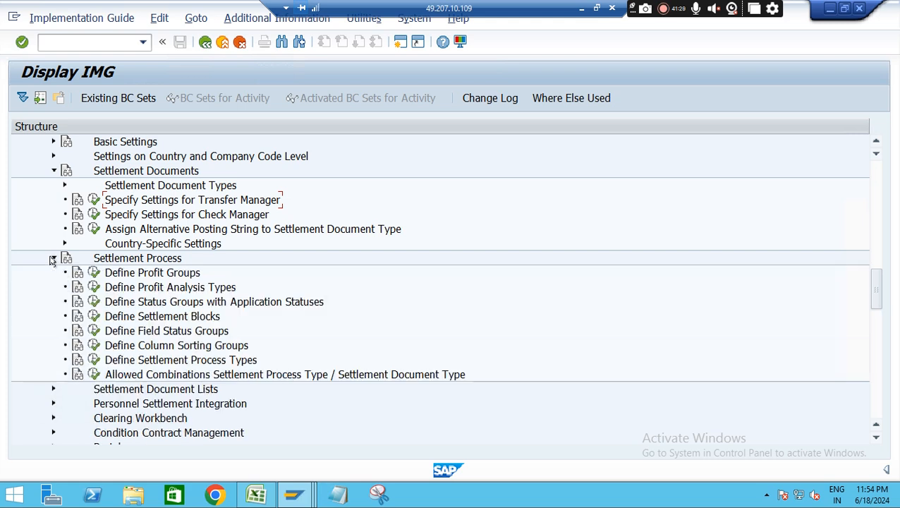
click(97, 360)
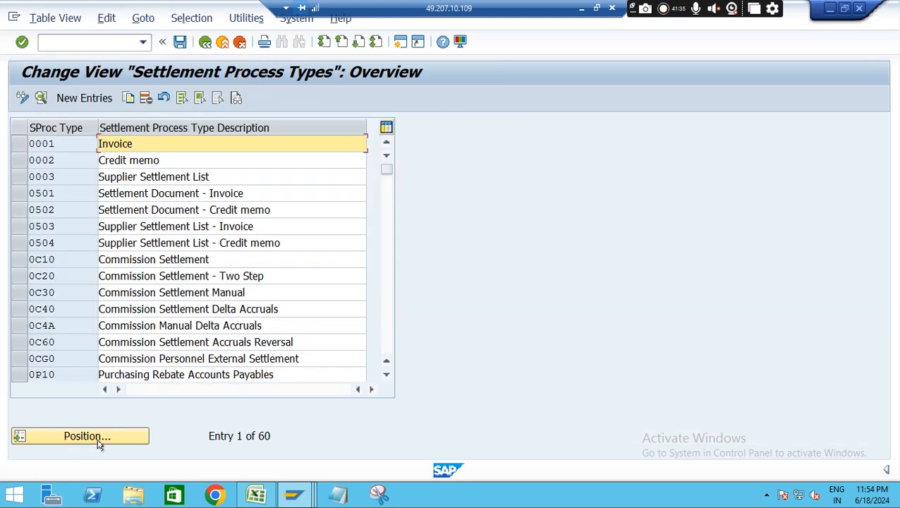
Locate settlement process type 0S10 (Sales Rebate) in the overview and open its details
click(100, 438)
text(0)
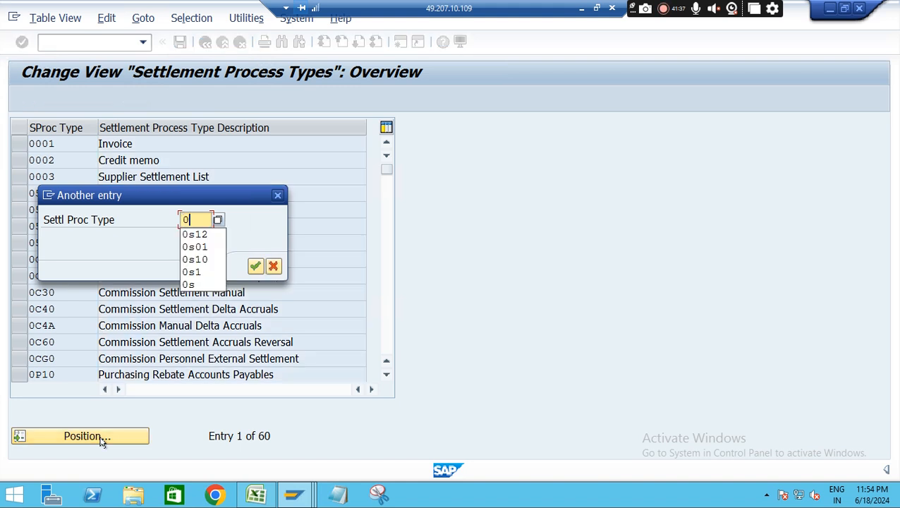
text(s1)
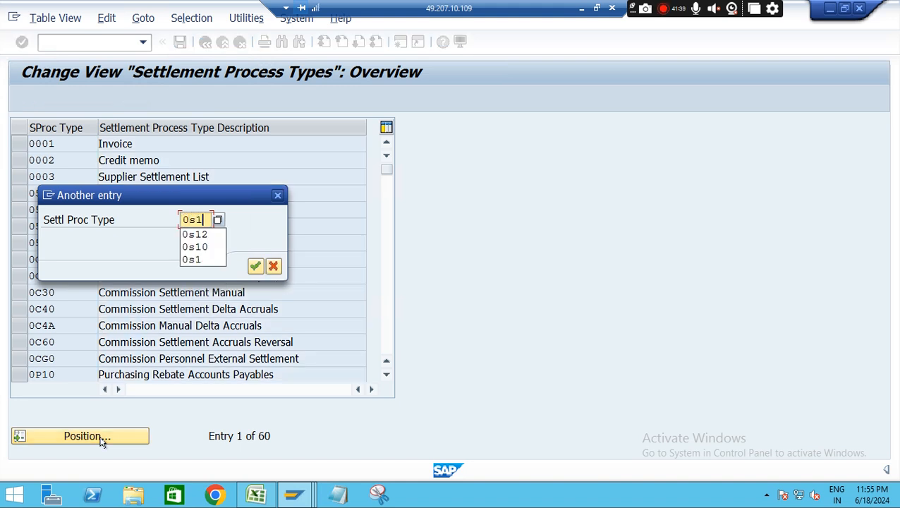
text(0)
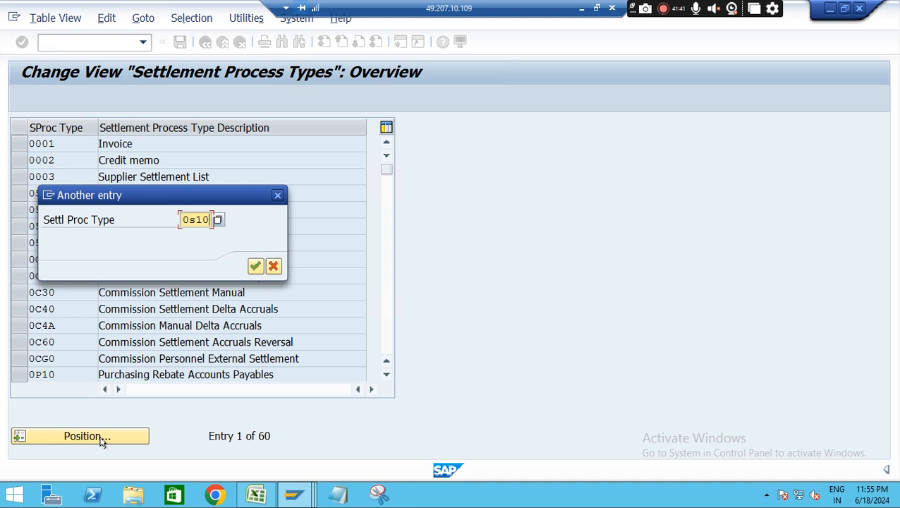
key(Return)
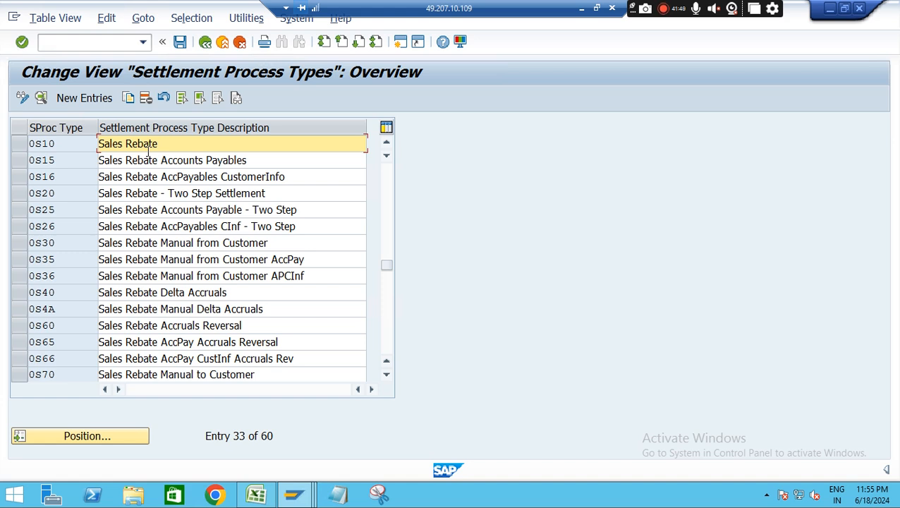
double_click(50, 147)
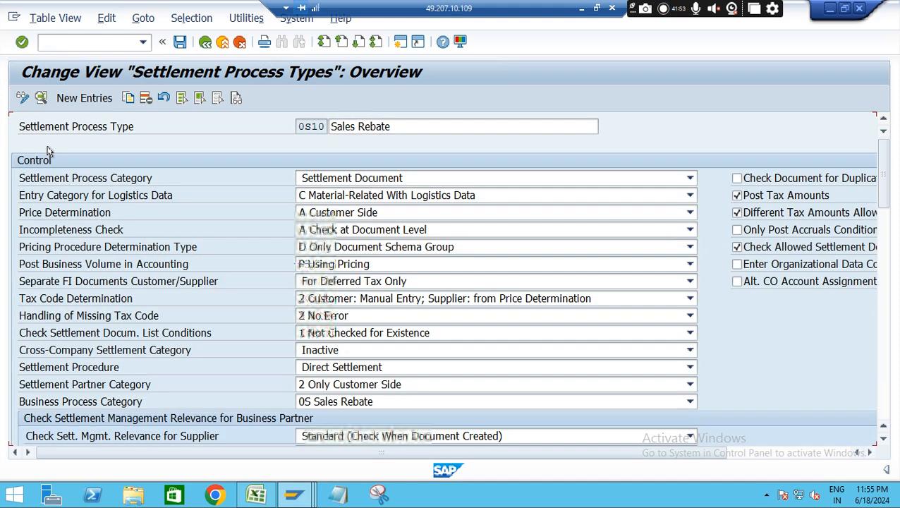
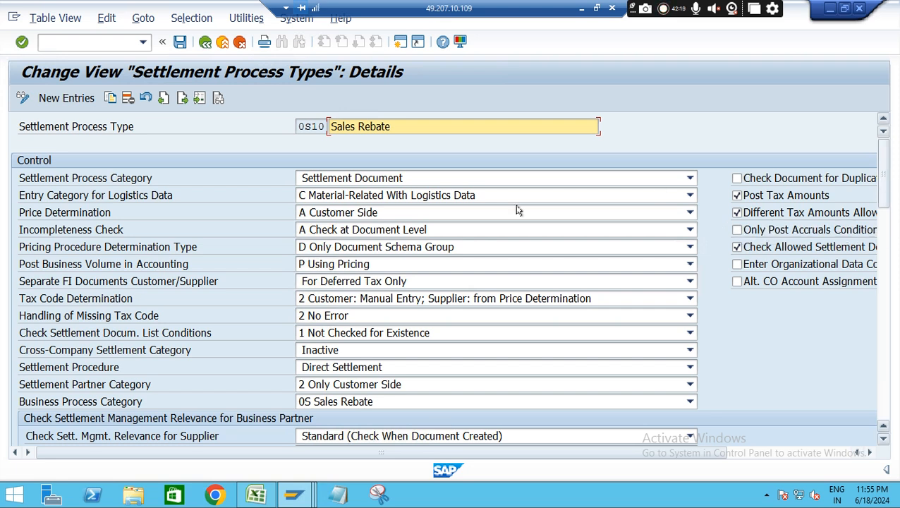
Review the control settings of settlement process type 0S10, including the options for handling a missing tax code
mouse_move(880, 183)
mouse_down()
mouse_move(885, 205)
mouse_move(884, 191)
mouse_up()
drag(885, 224, 883, 180)
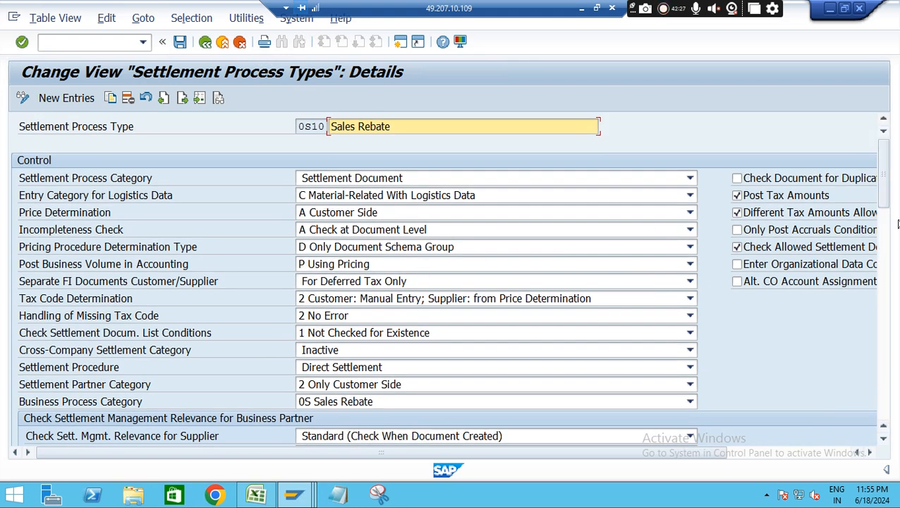
mouse_move(884, 185)
mouse_down()
mouse_move(888, 201)
mouse_move(887, 181)
mouse_up()
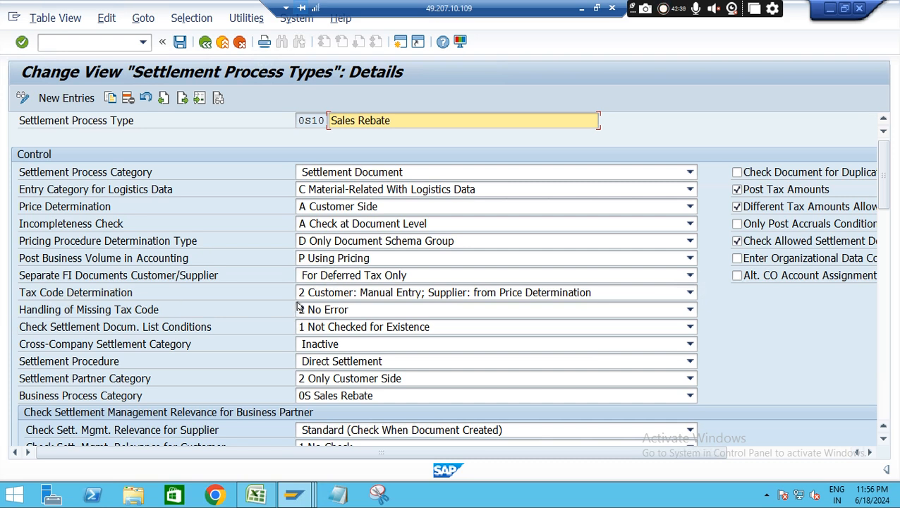
click(366, 312)
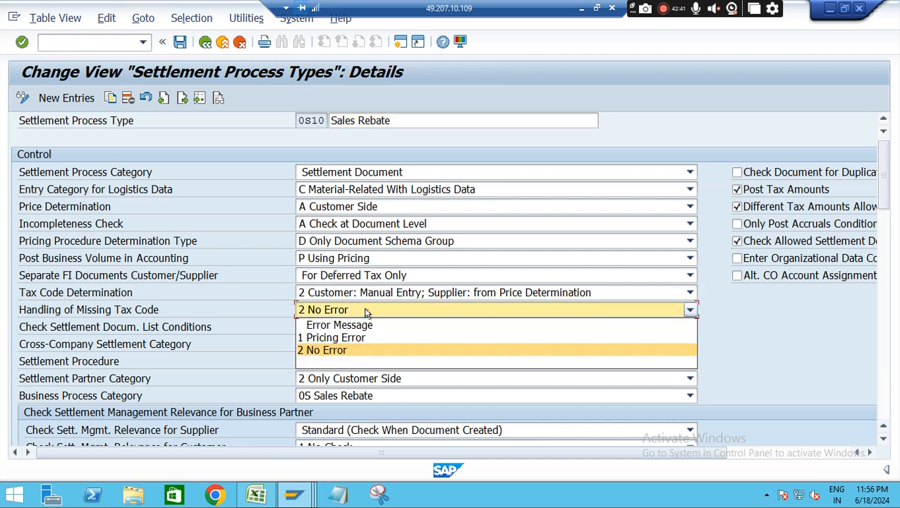
click(342, 351)
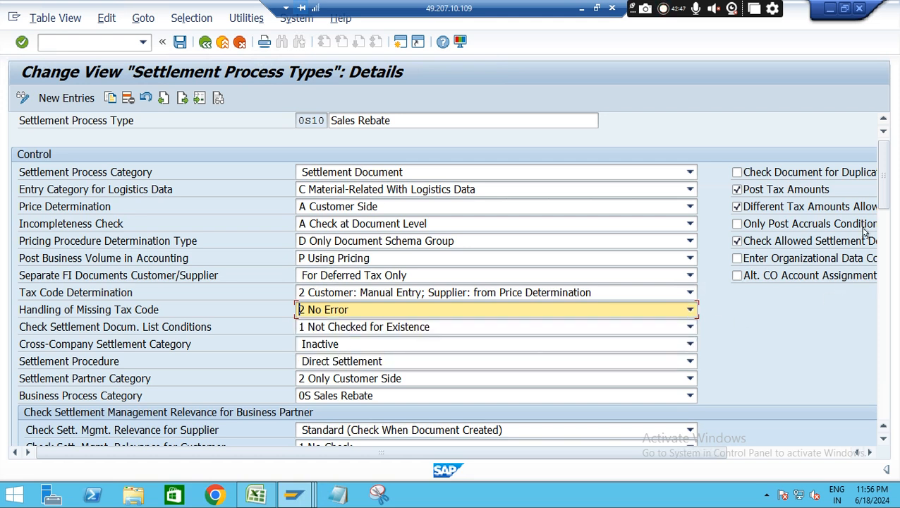
Examine the assigned settlement document types of 0S10 and look through the available single document types for ZS12
drag(886, 195, 894, 310)
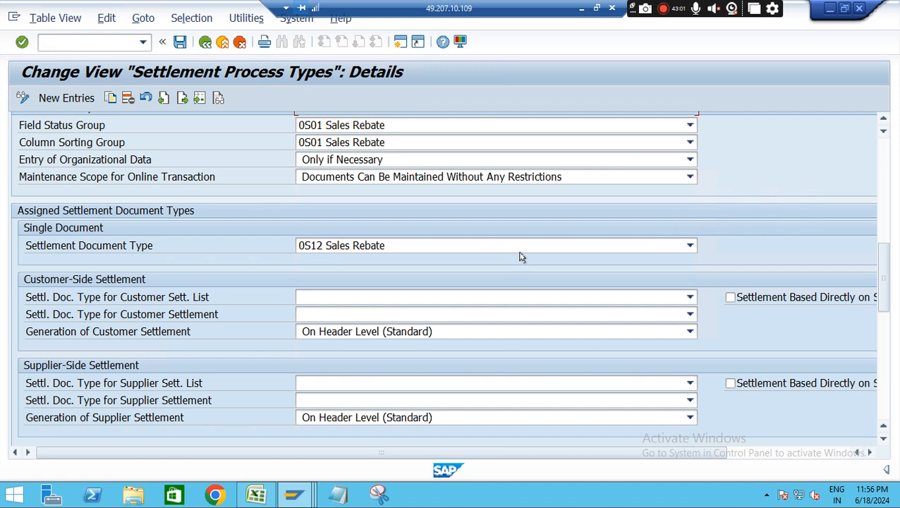
click(621, 248)
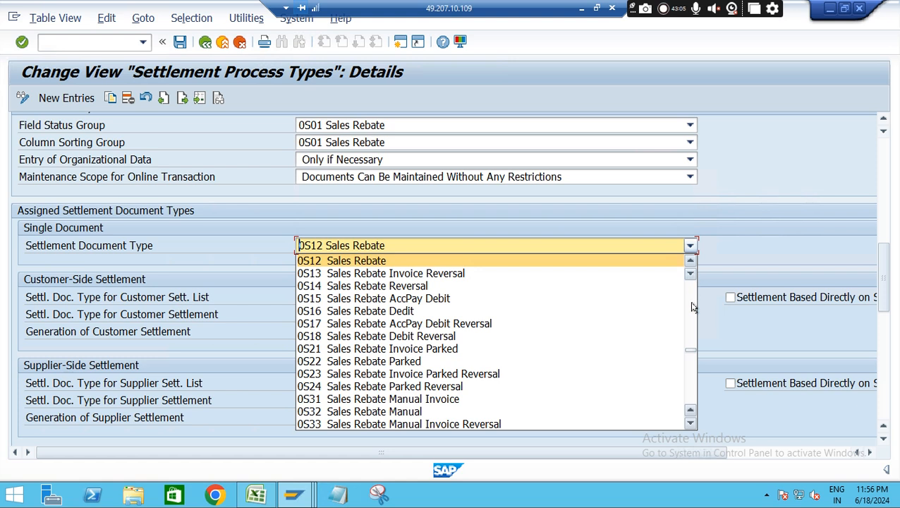
scroll(691, 356, up, 4)
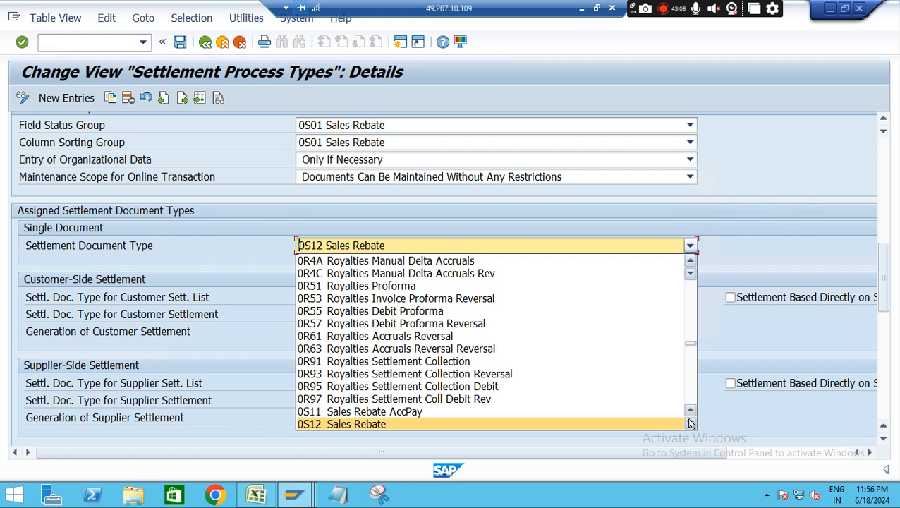
scroll(689, 423, down, 6)
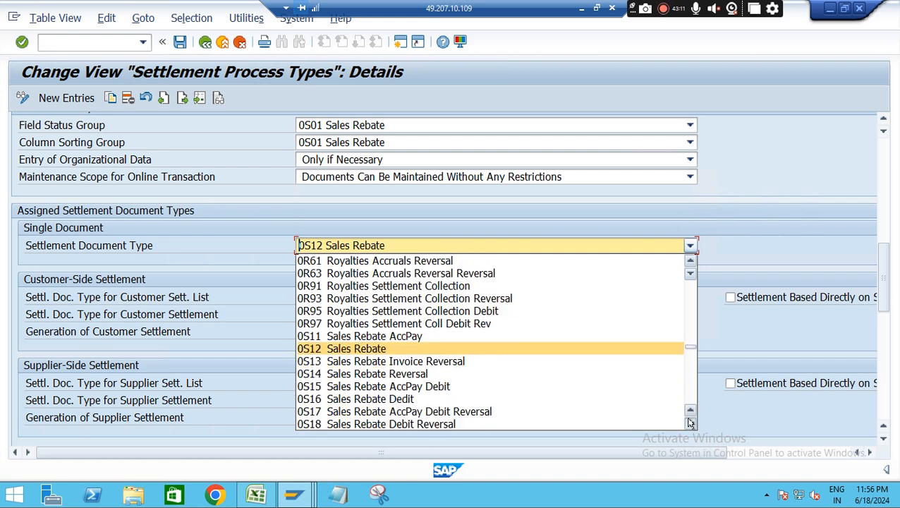
scroll(689, 360, down, 10)
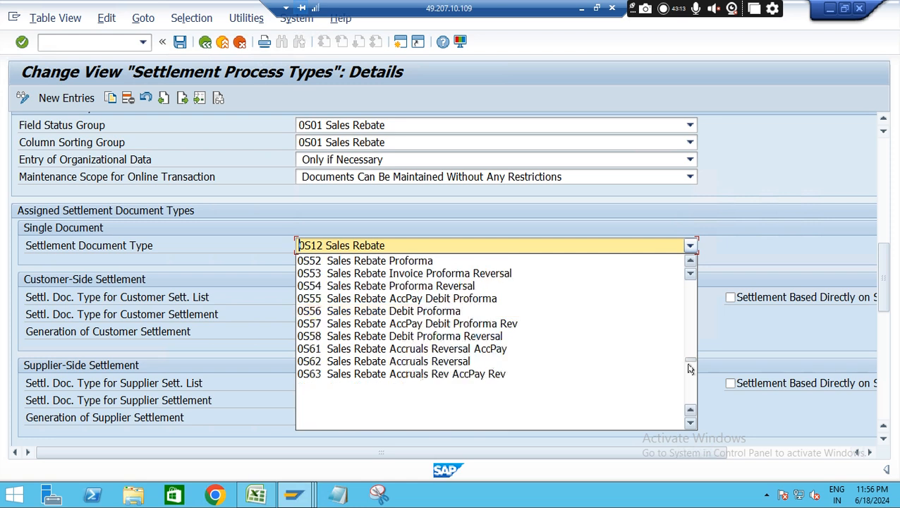
scroll(689, 381, down, 8)
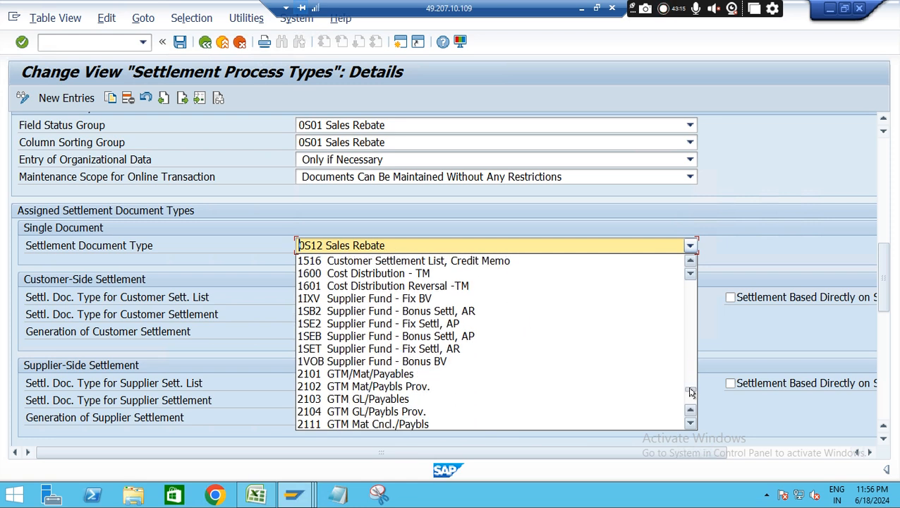
scroll(691, 395, down, 6)
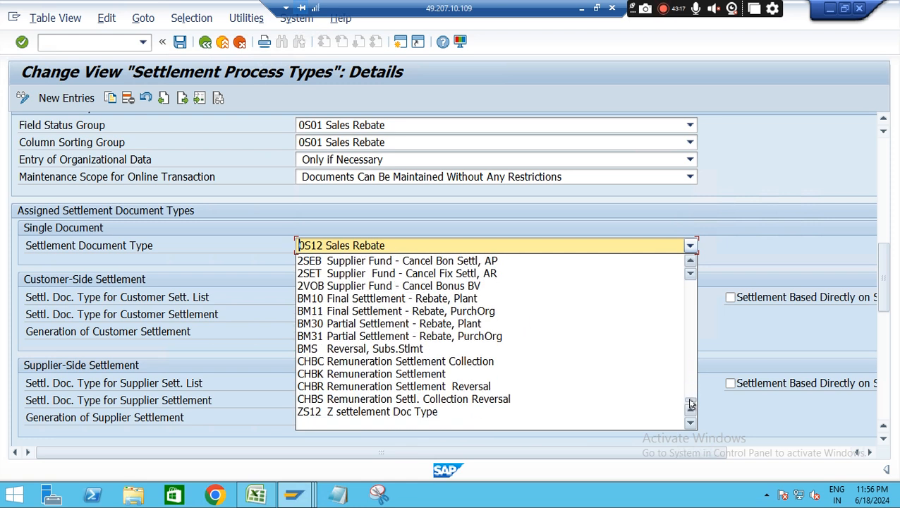
click(783, 248)
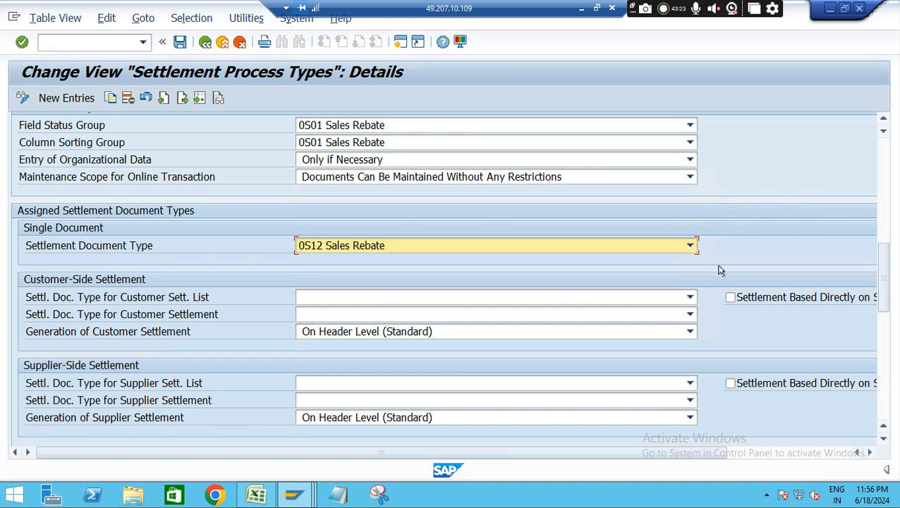
drag(880, 263, 572, 254)
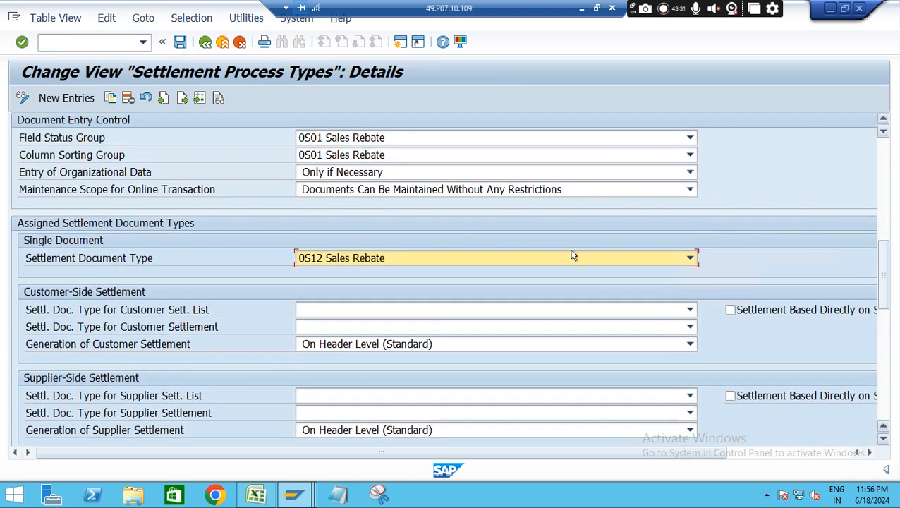
Copy settlement process type 0S10 as ZS10 with the description "Z sales process docment Type"
click(111, 100)
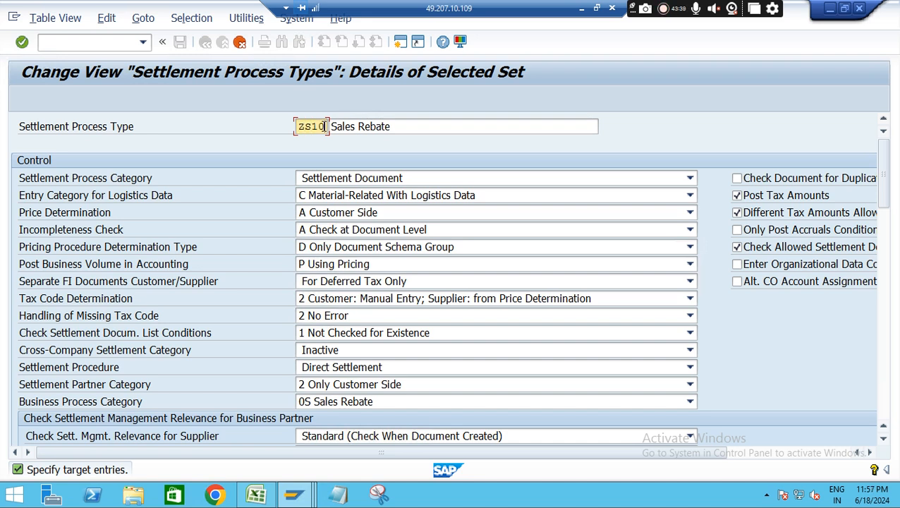
drag(885, 182, 890, 128)
click(405, 126)
key(BackSpace)
key(BackSpace)
key(BackSpace)
key(BackSpace)
key(BackSpace)
key(BackSpace)
key(BackSpace)
key(BackSpace)
key(BackSpace)
key(BackSpace)
key(BackSpace)
key(BackSpace)
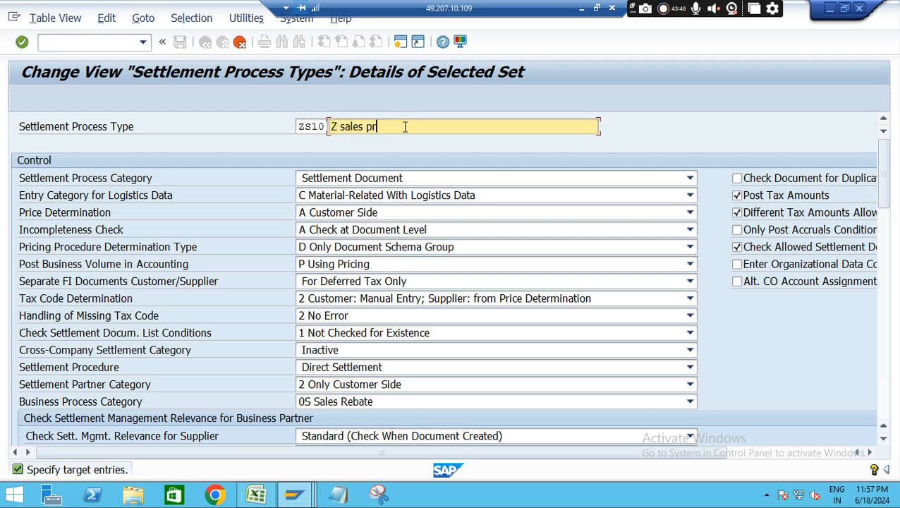
text(Z sales process do)
text(cmm)
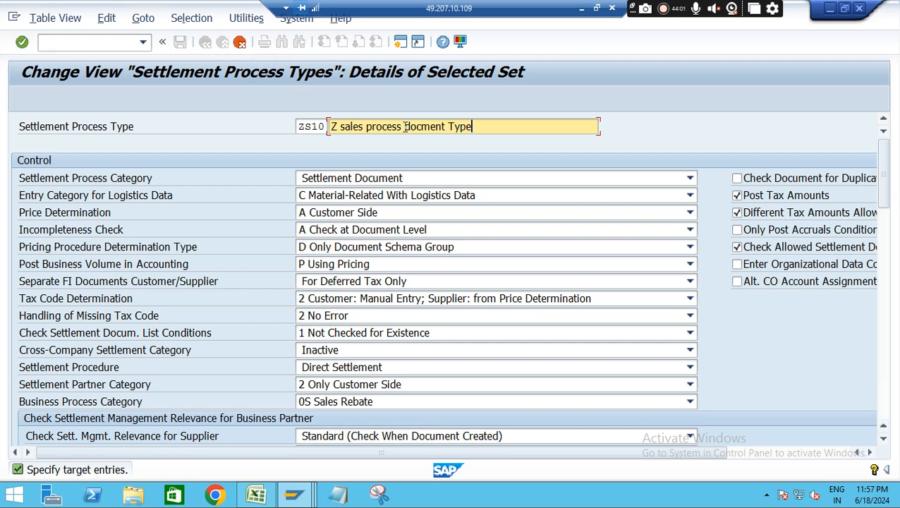
Assign single settlement document type ZS12 to process type ZS10 and confirm the copy
drag(883, 171, 895, 251)
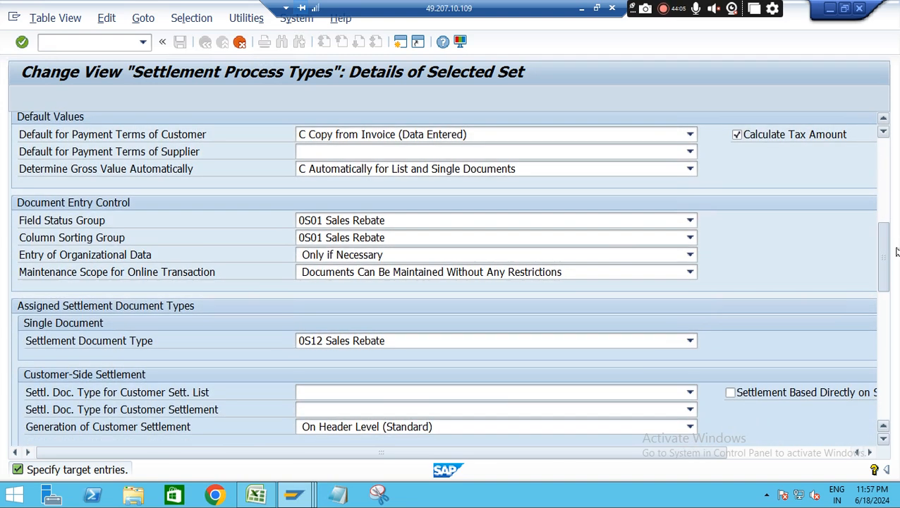
scroll(494, 261, down, 3)
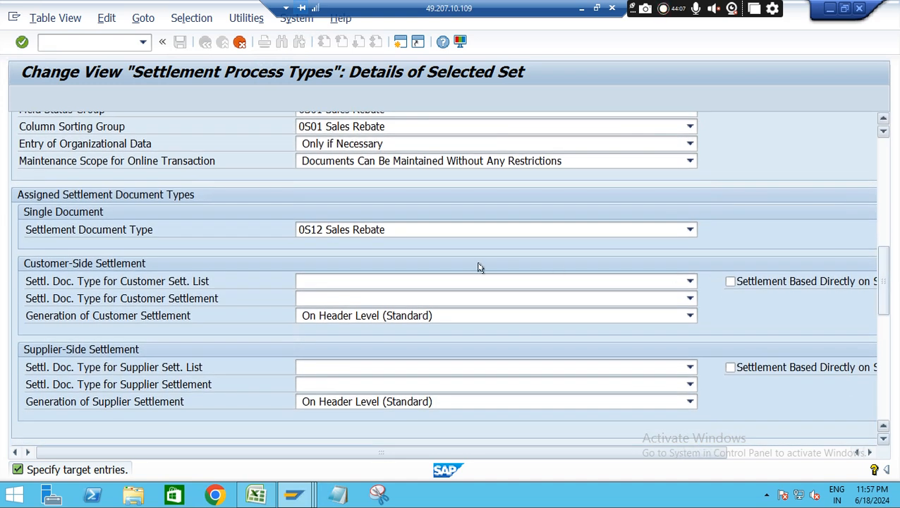
click(553, 230)
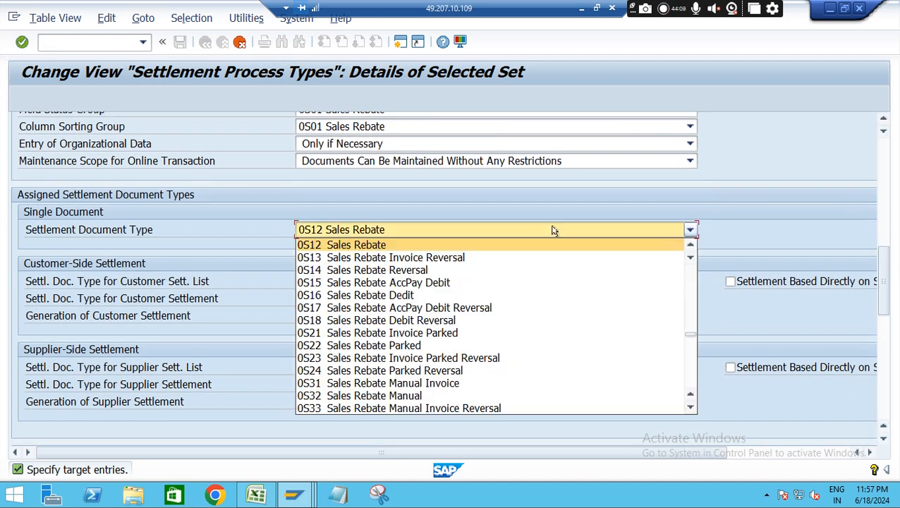
key(z)
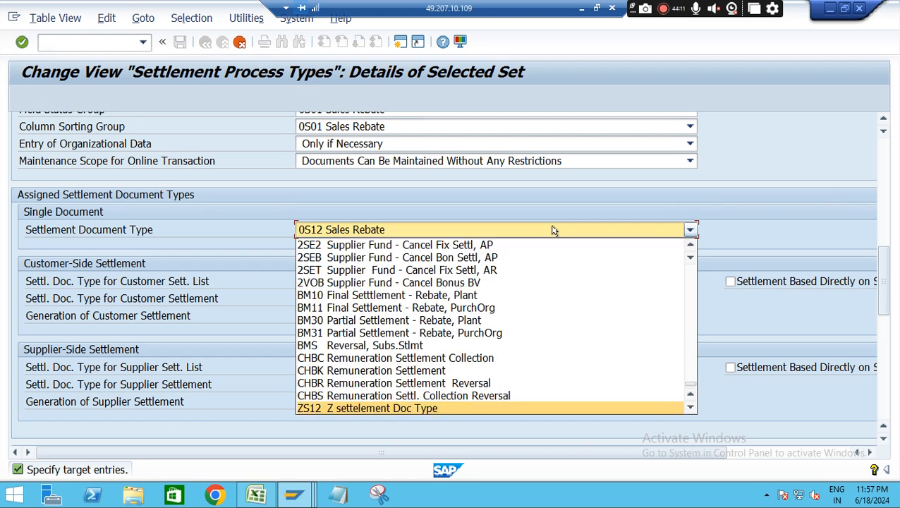
click(369, 408)
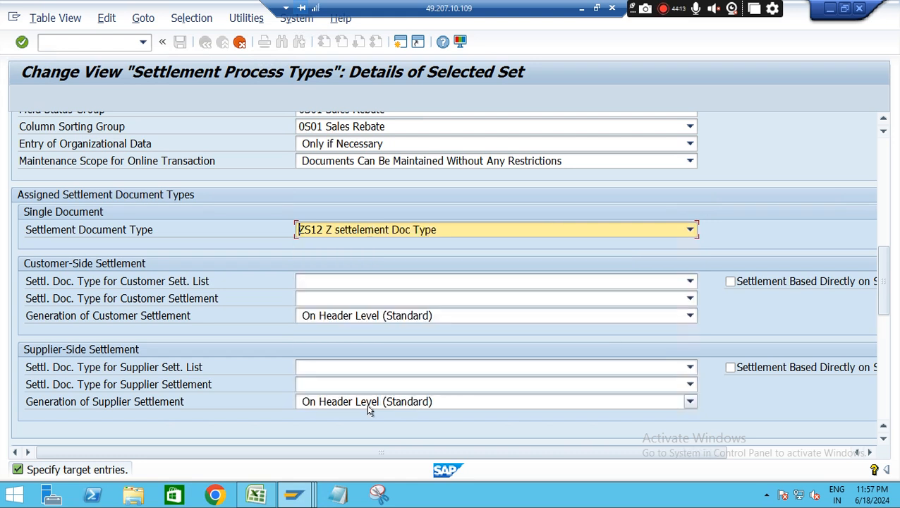
key(Return)
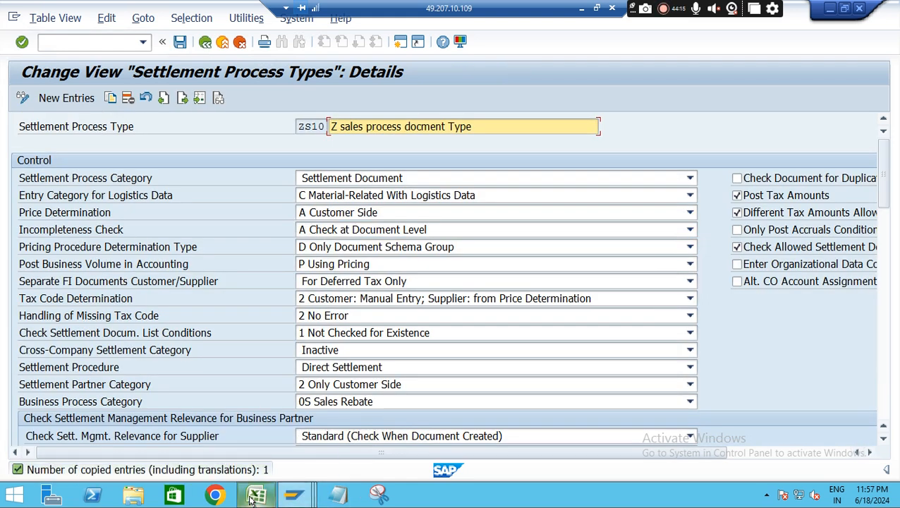
Switch to the Excel notes and enter "Assign Settelemnt DOC to Process Doc type" in cell D25
click(250, 499)
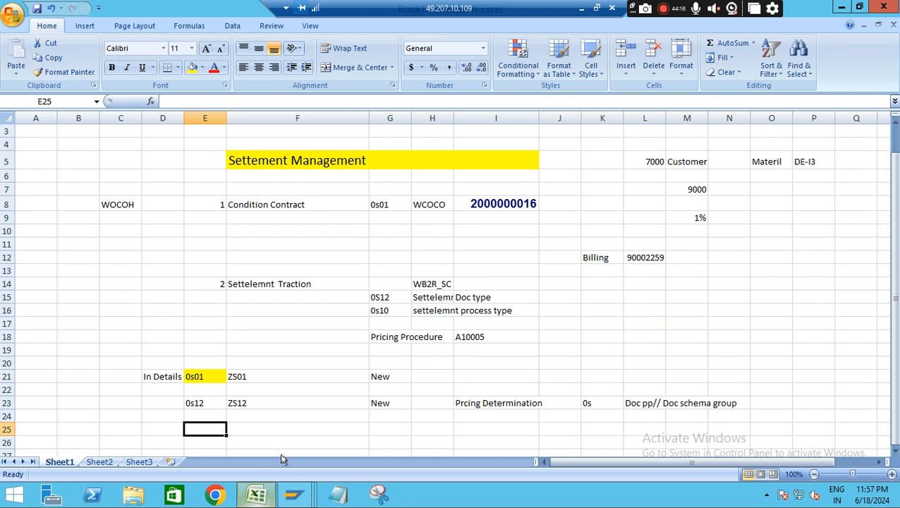
click(230, 438)
click(198, 421)
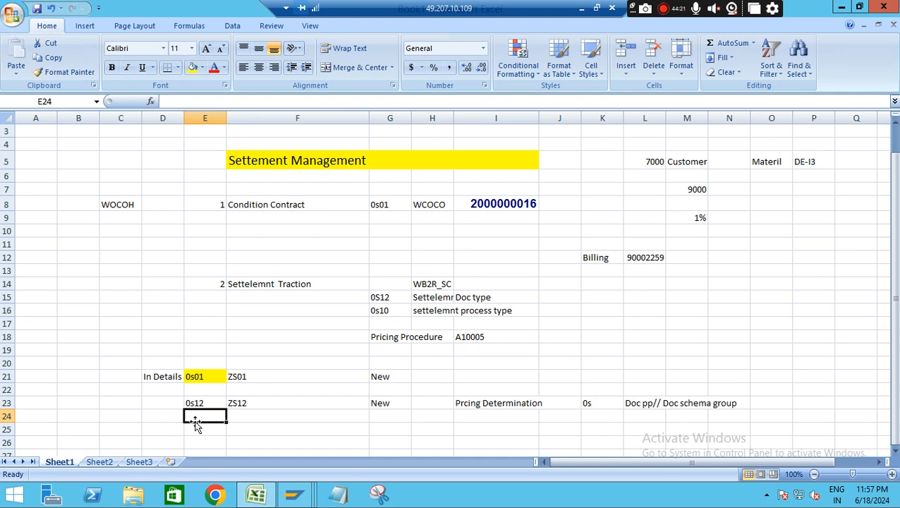
click(159, 428)
text(A)
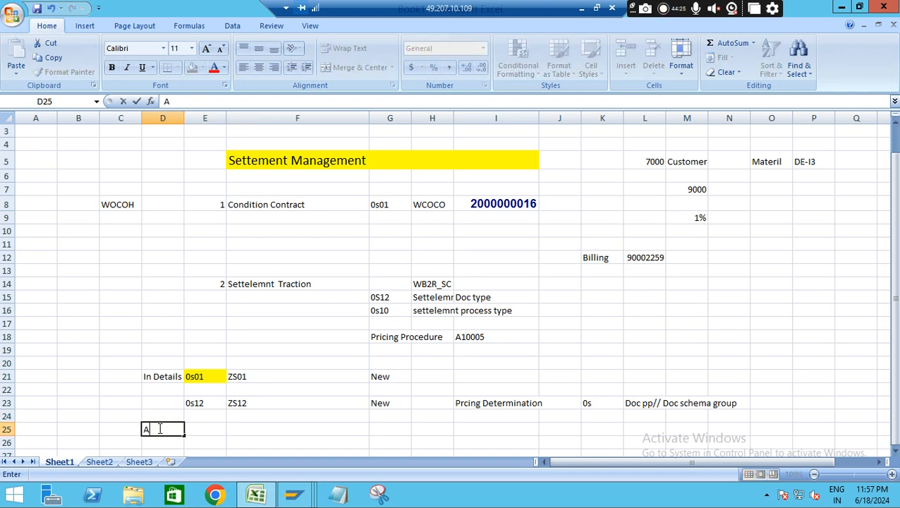
text(ssign)
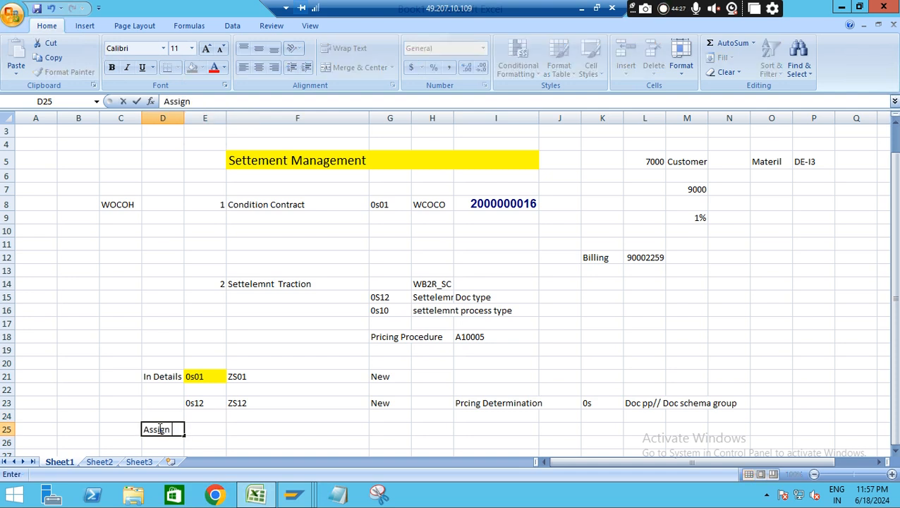
text( See)
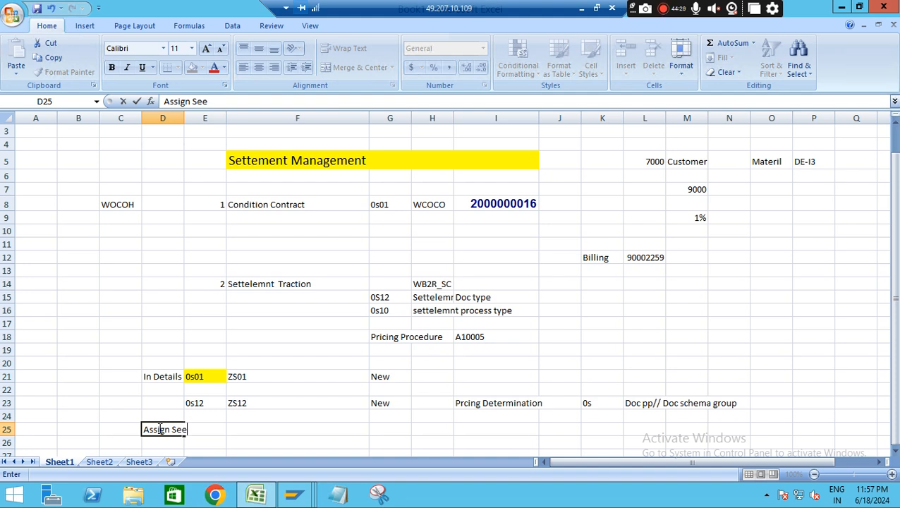
key(BackSpace)
text(ttelemntT)
key(BackSpace)
text(D)
key(BackSpace)
text(DOC)
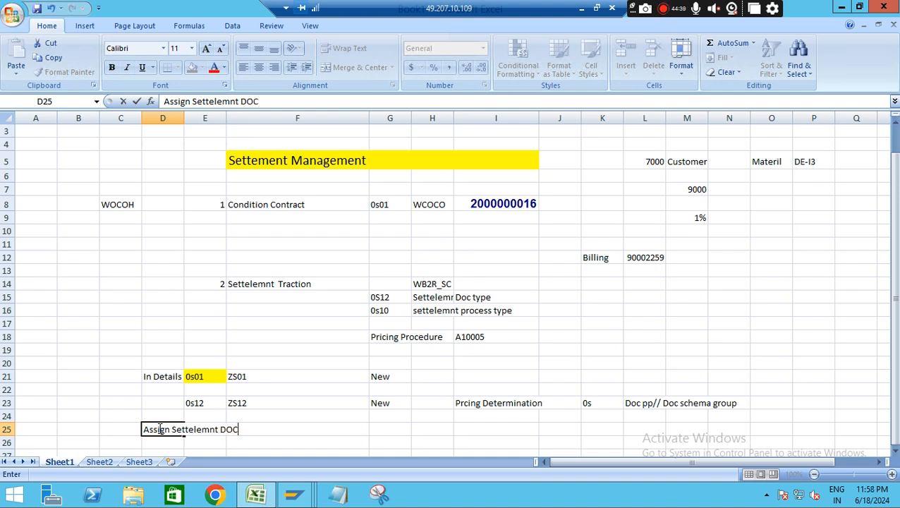
text(  to Process Doc type)
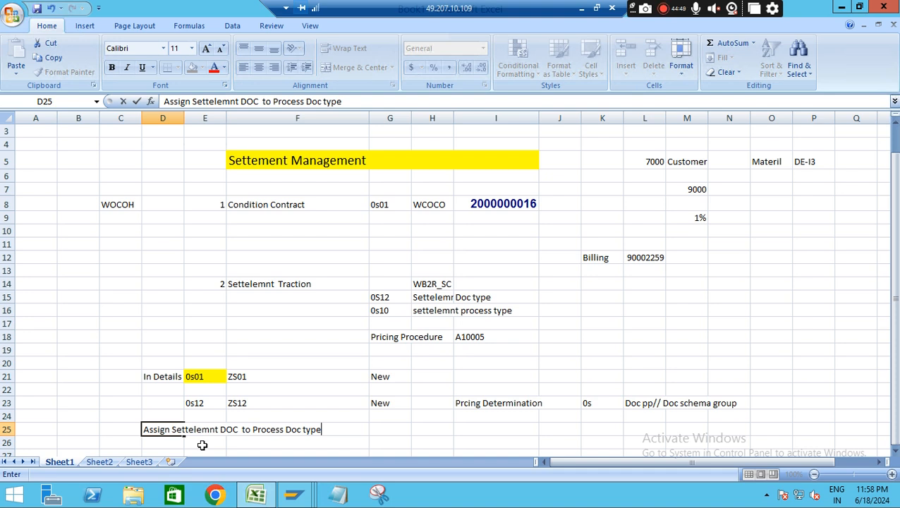
Enter 0s10 in cell E26 and ZS10 beside it in F26
click(202, 444)
text(ZS)
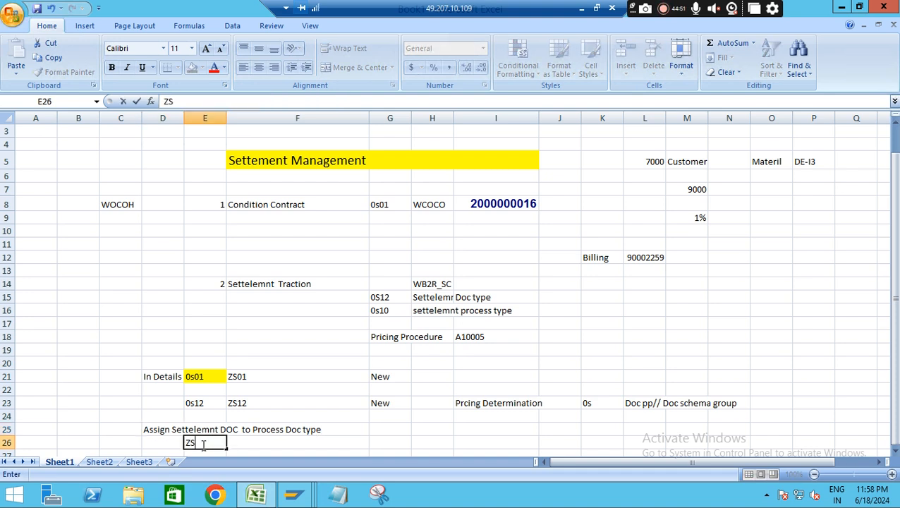
key(BackSpace)
text(S10)
key(BackSpace)
key(BackSpace)
key(BackSpace)
key(BackSpace)
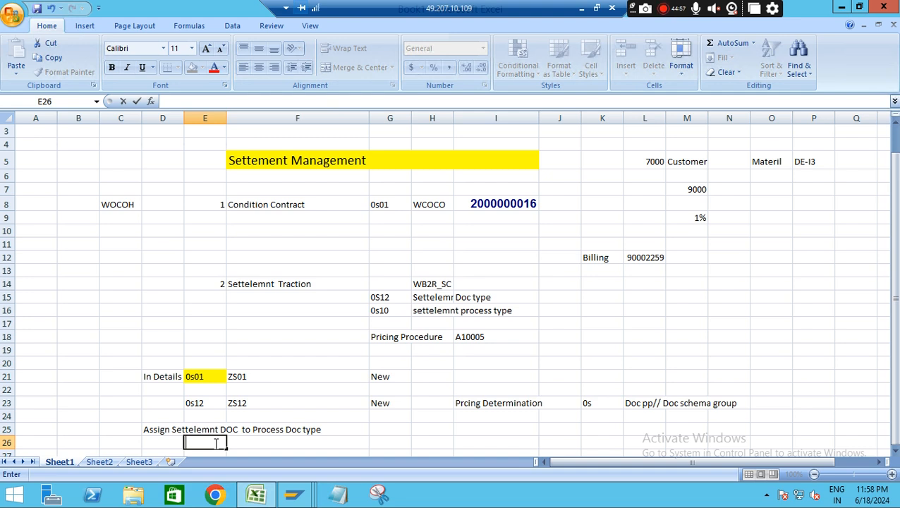
text(0s10)
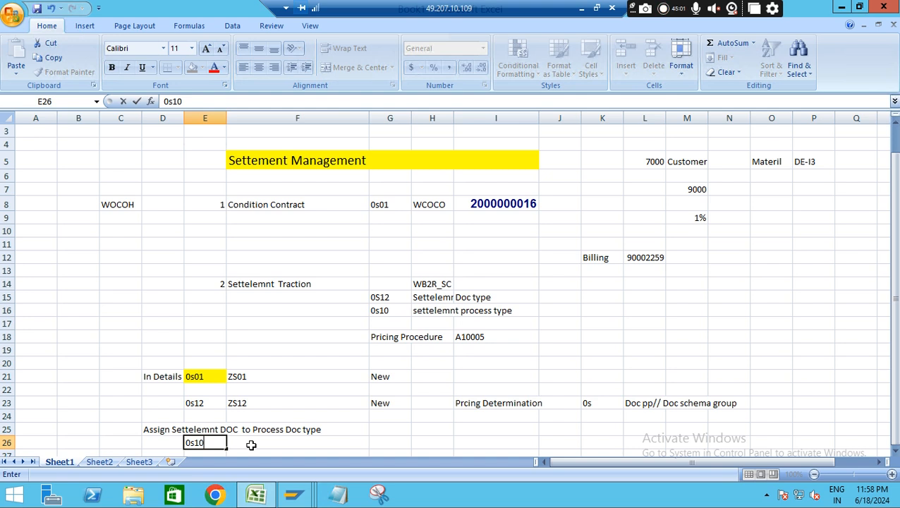
click(250, 444)
text(ZS10)
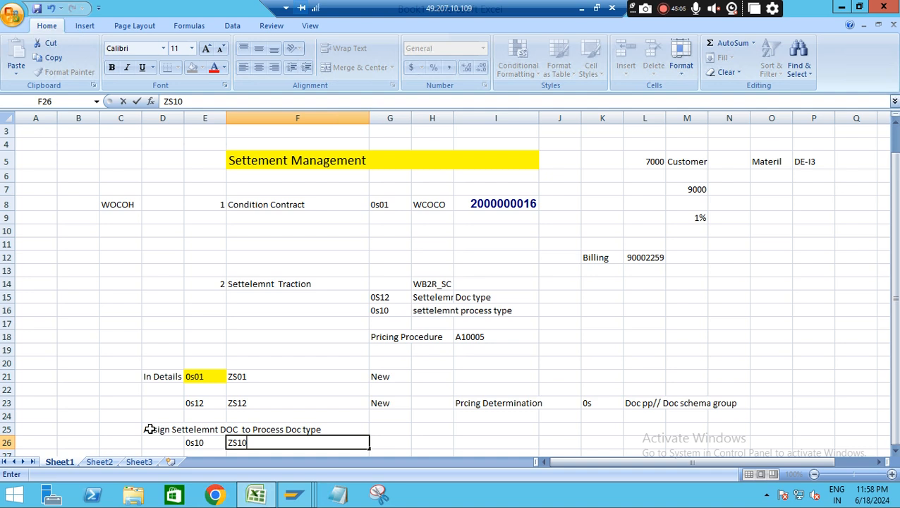
Move the note "Assign Settelemnt DOC to Process Doc type" from cell D25 to cell D27
click(252, 429)
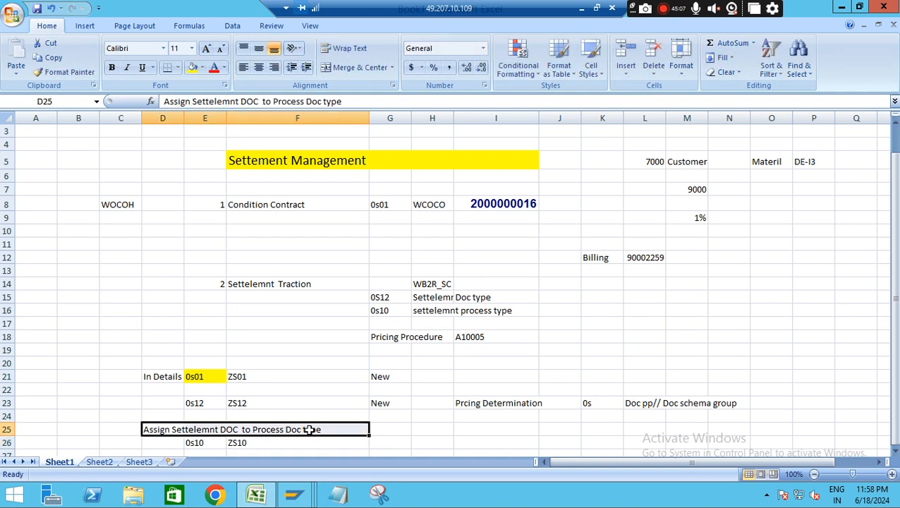
key(ctrl+c)
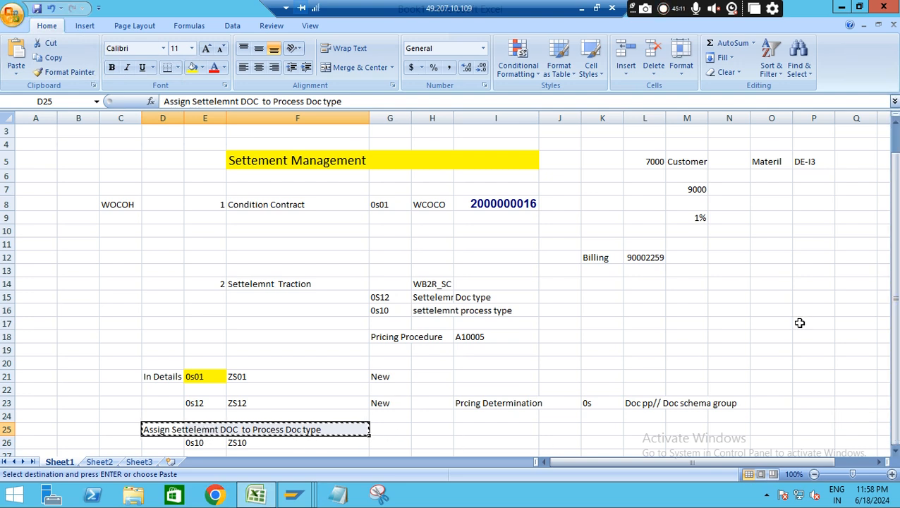
drag(895, 247, 896, 239)
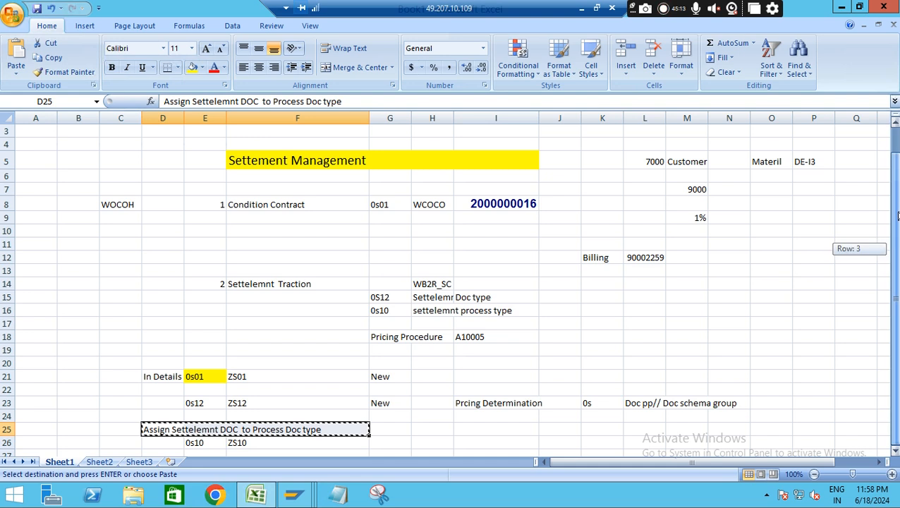
drag(897, 203, 887, 348)
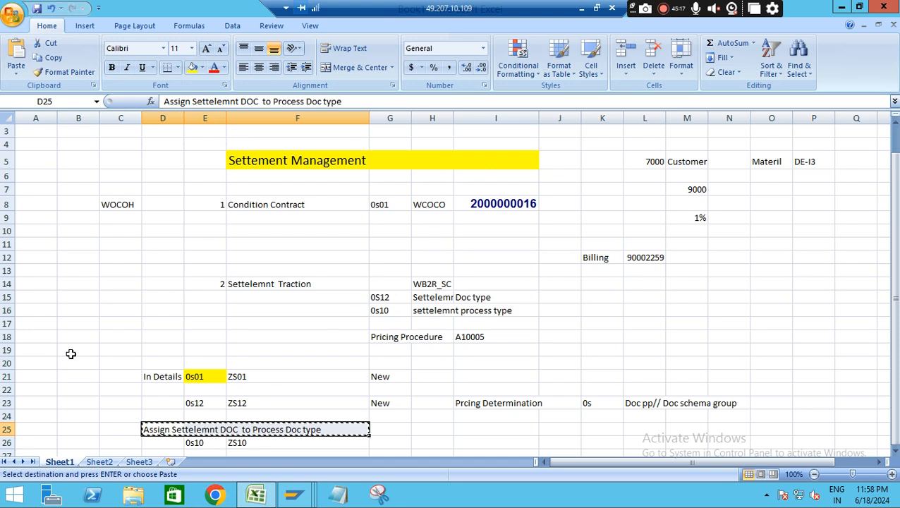
key(Down)
key(Down)
key(Down)
key(Down)
key(Down)
key(Down)
key(Down)
key(Down)
key(Down)
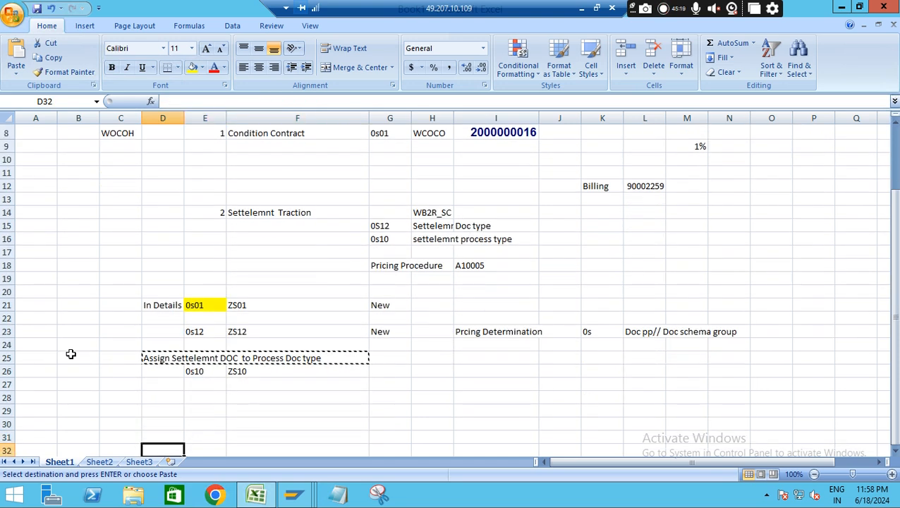
click(161, 362)
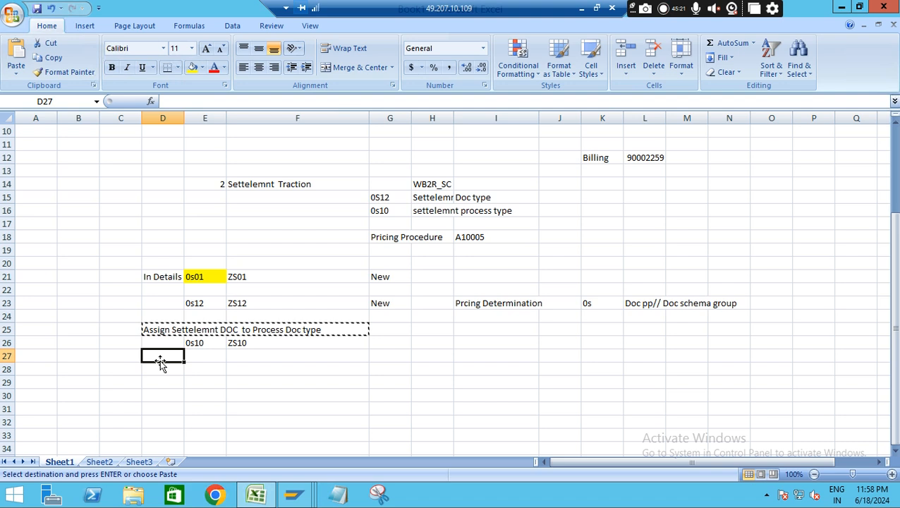
key(ctrl+v)
click(191, 392)
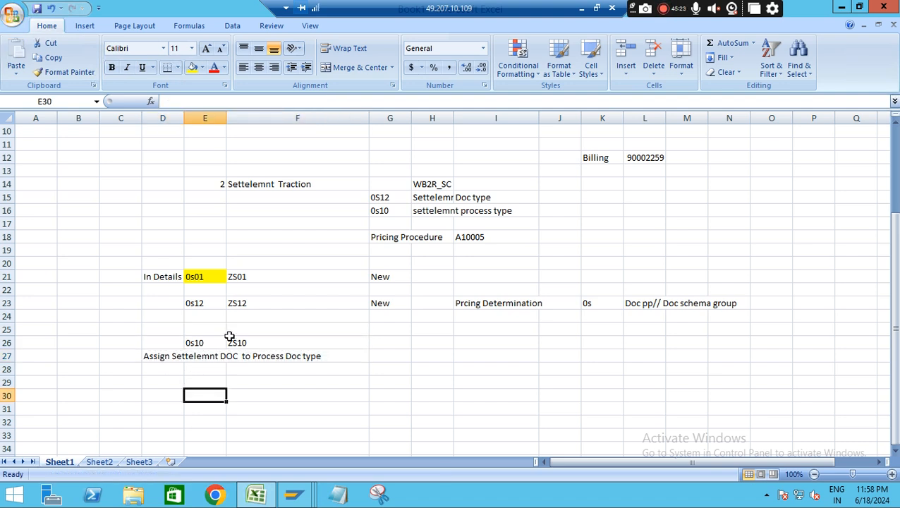
Delete the two blank rows between the 0s12 and 0s10 entries
click(7, 316)
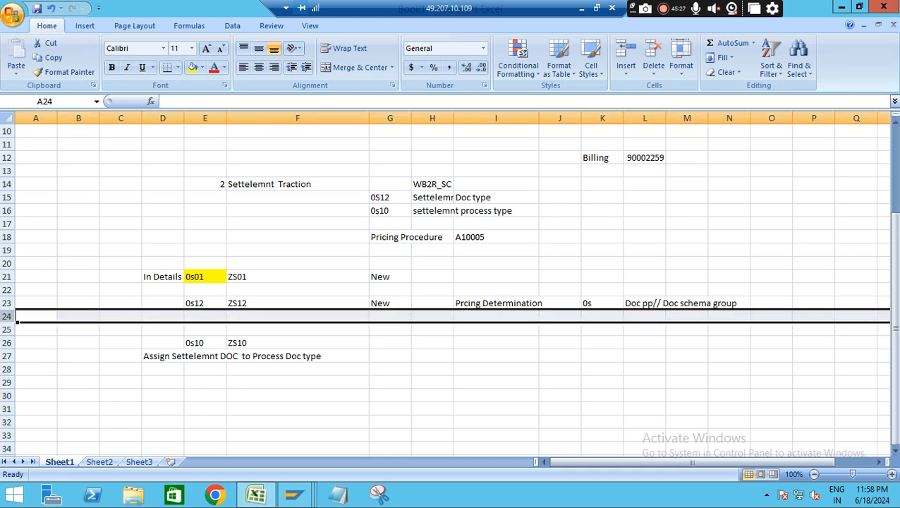
right_click(11, 316)
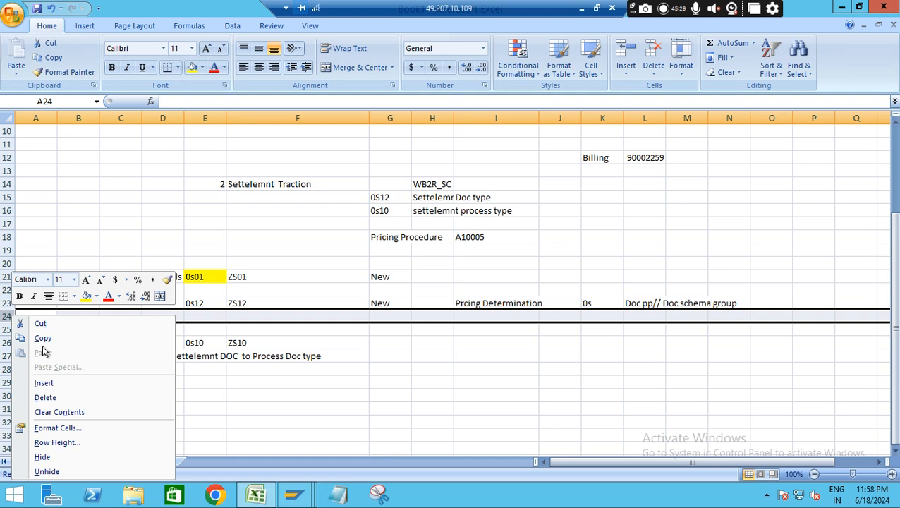
click(45, 398)
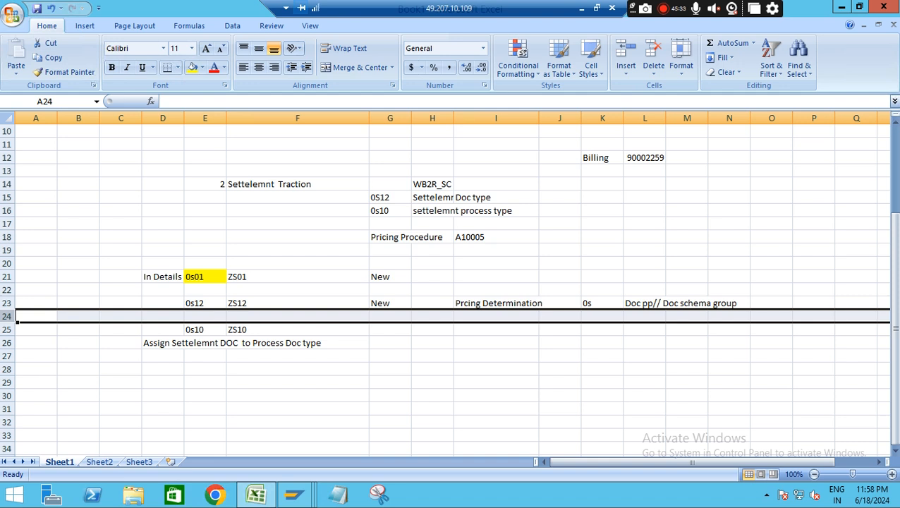
right_click(13, 317)
click(53, 238)
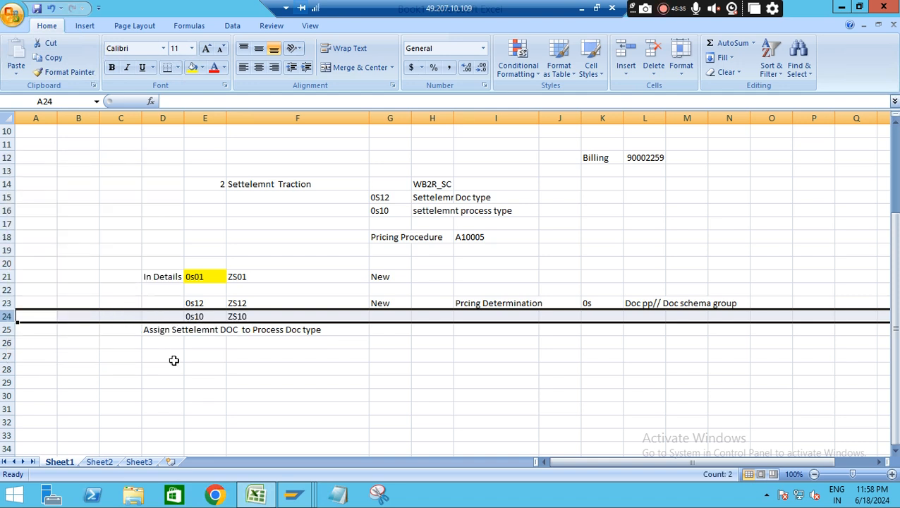
click(262, 381)
Enter "ZS10 - ZS12" in cell E26 beneath the assignment note
click(202, 344)
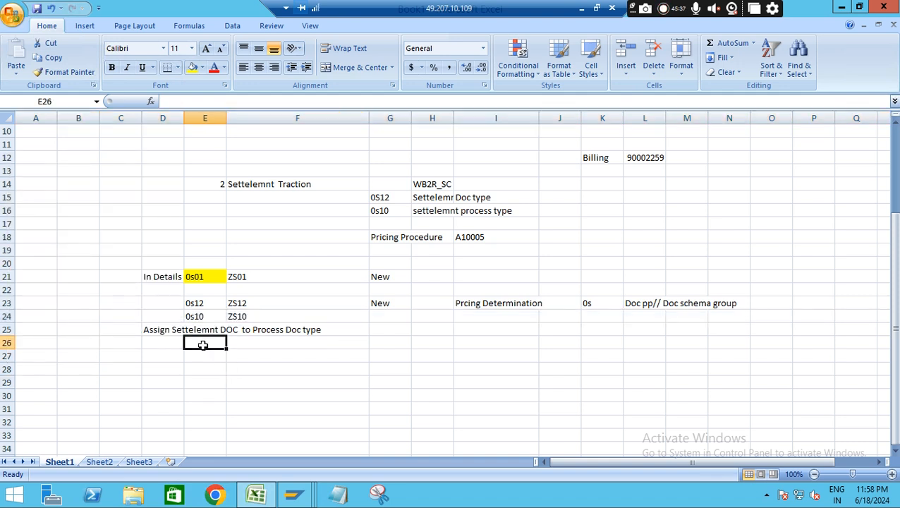
text(ZS)
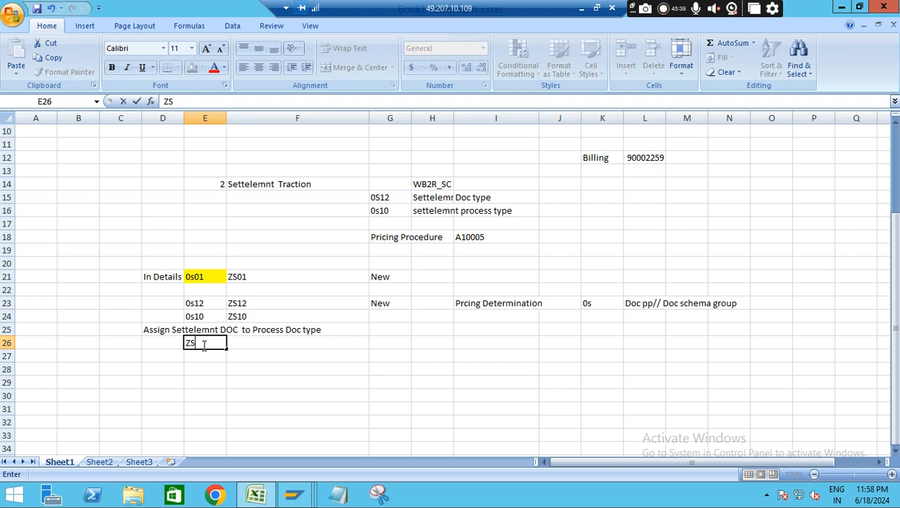
text(10 - ZS12)
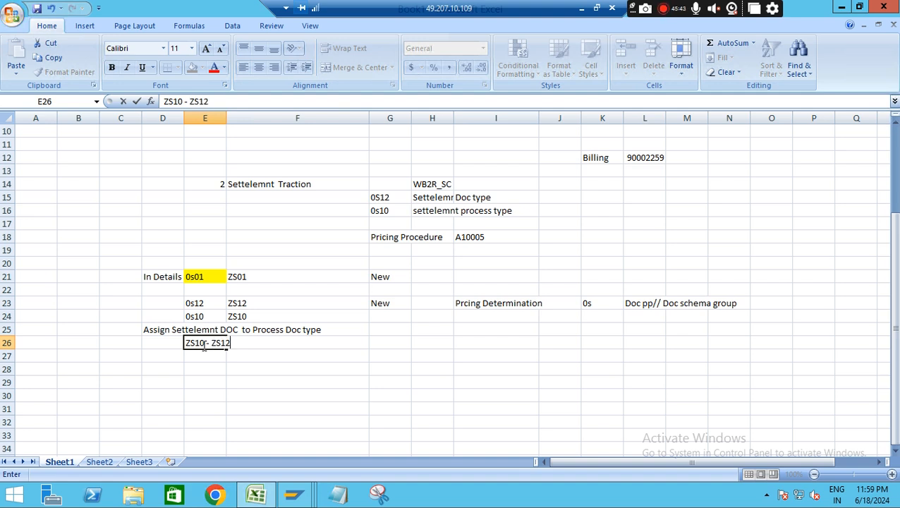
click(344, 385)
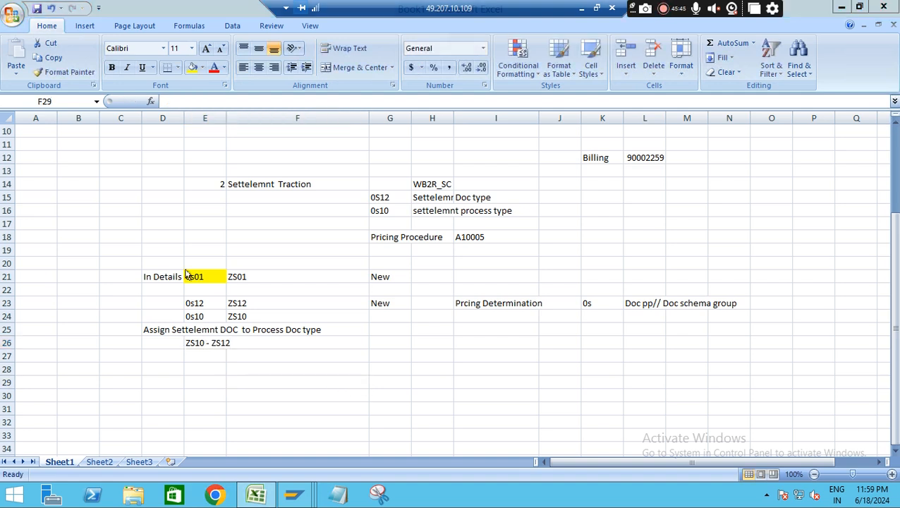
Switch to SAP, save settlement process type ZS10 under customizing request S4HK903966, and return to the IMG structure
key(alt+Tab)
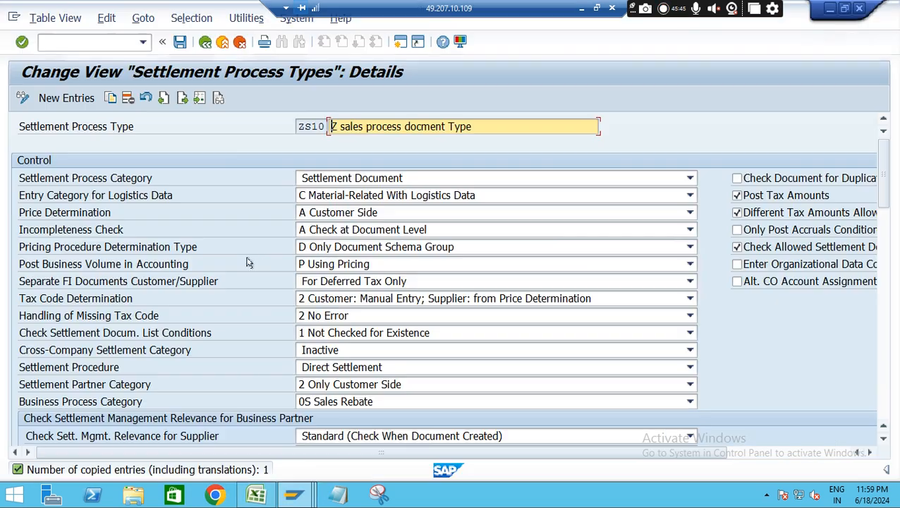
click(181, 42)
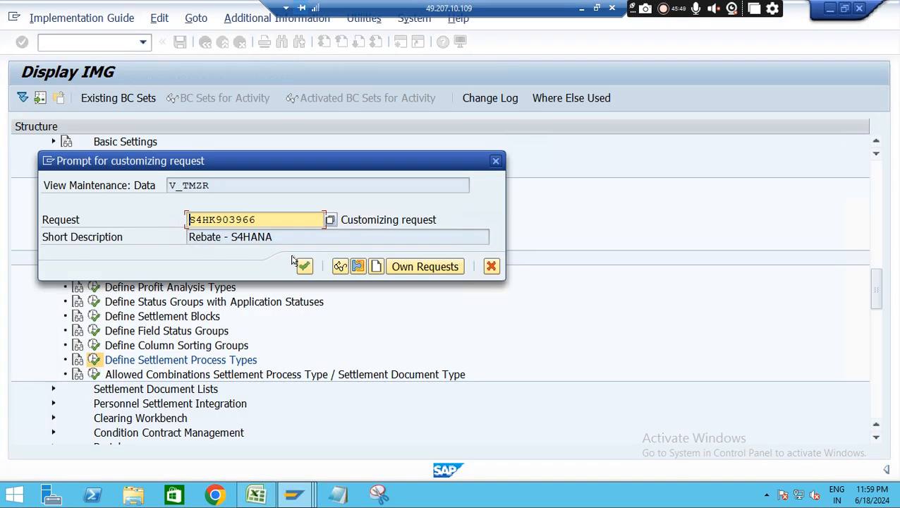
click(304, 266)
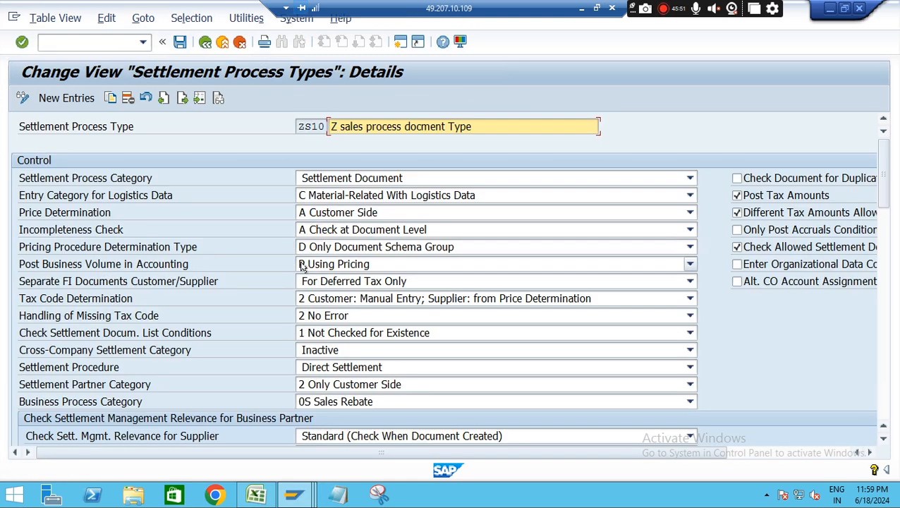
click(205, 43)
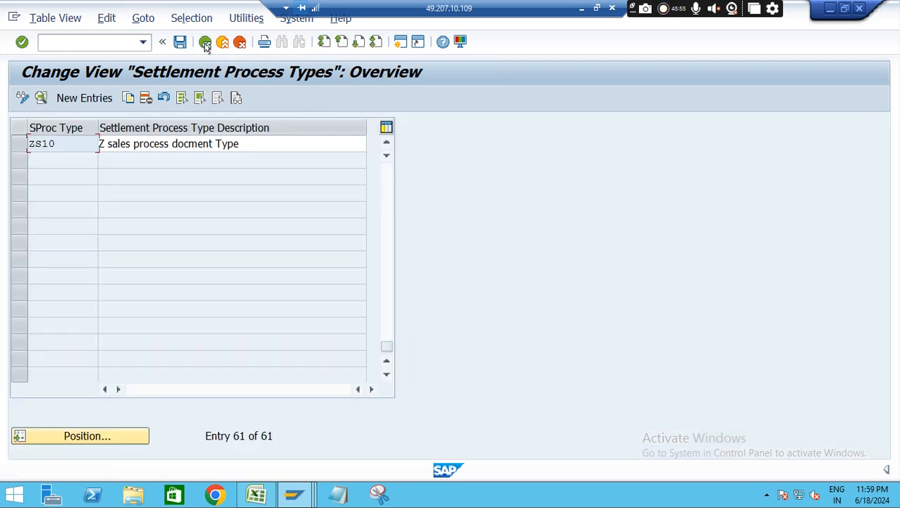
click(204, 43)
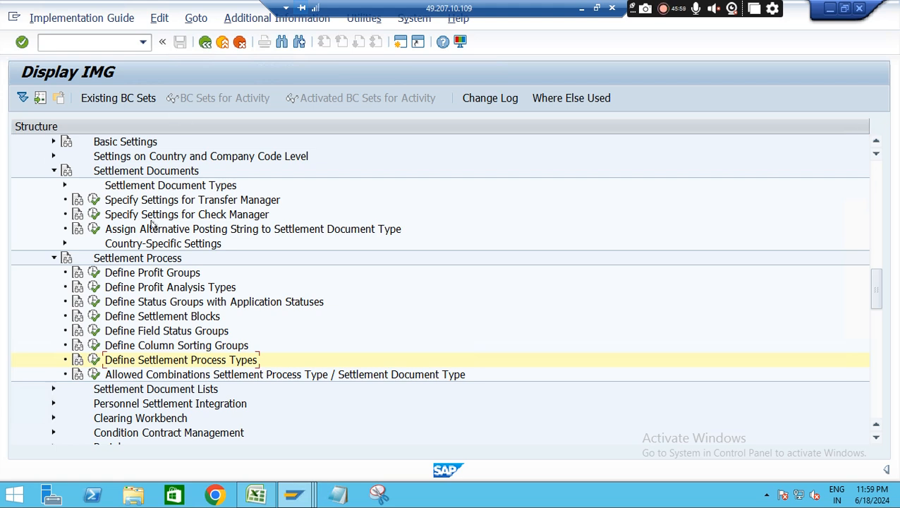
Collapse Settlement Process and expand Condition Contract Management in the IMG structure
click(53, 258)
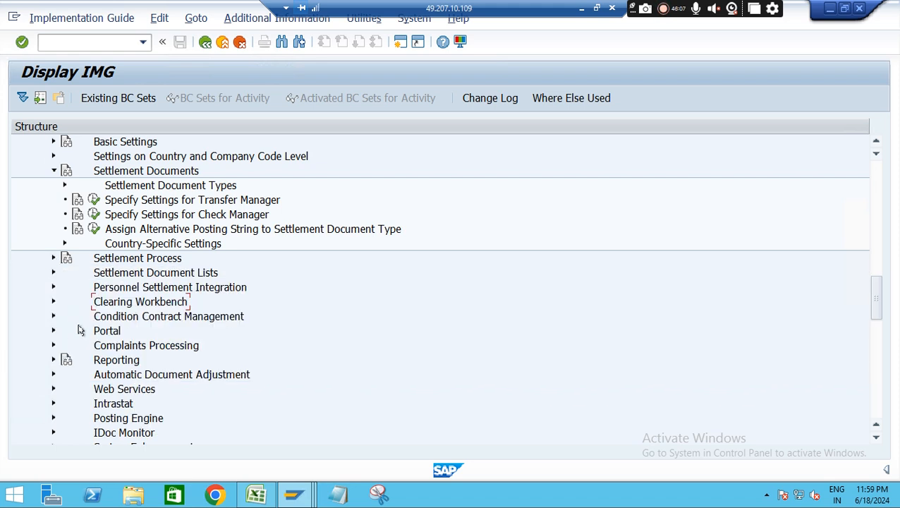
click(53, 315)
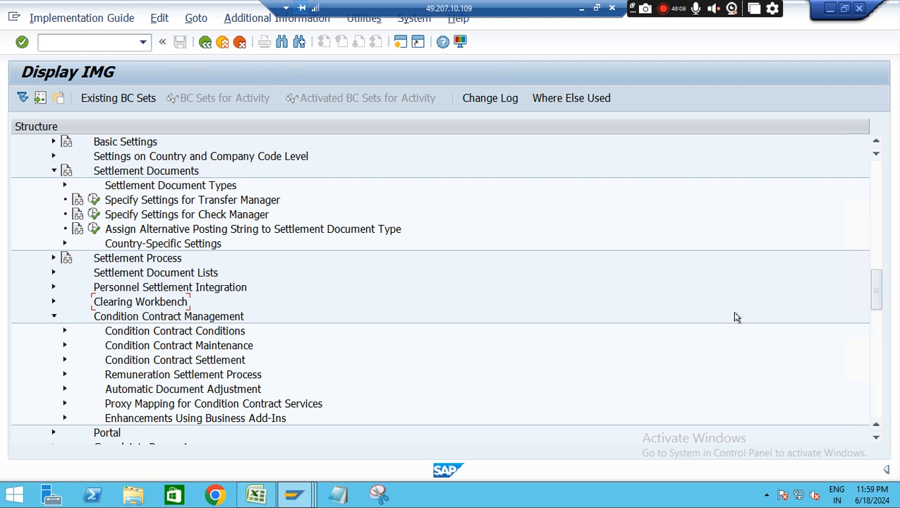
scroll(879, 294, up, 3)
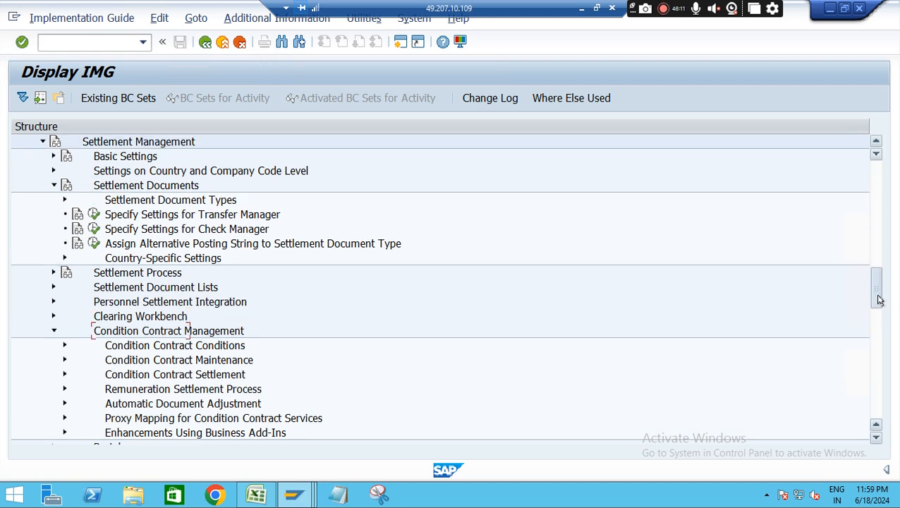
Review the Excel notes and the displayed sales rebate contract in SAP, and return to the Display IMG session
click(258, 493)
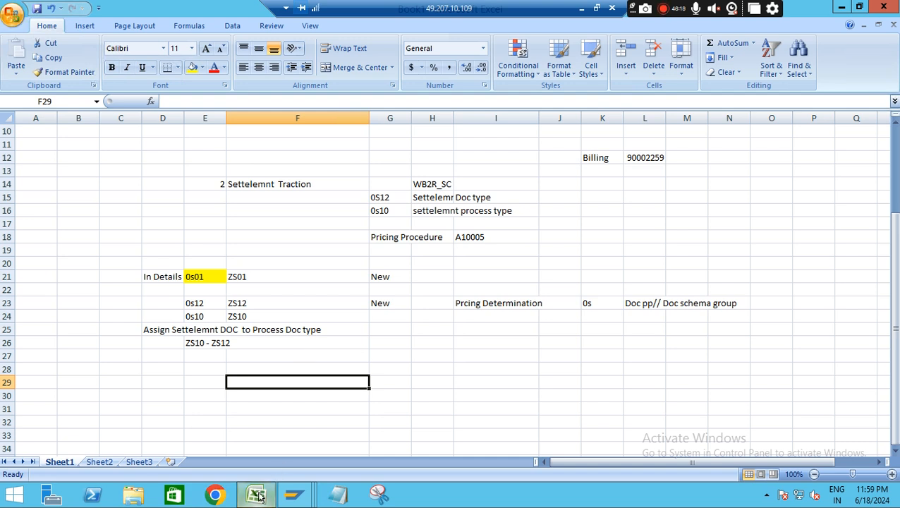
mouse_move(293, 494)
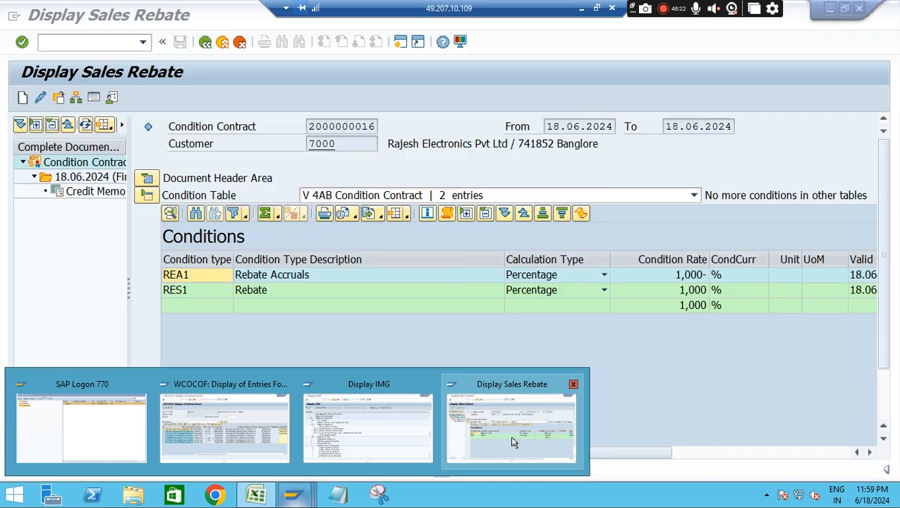
click(513, 439)
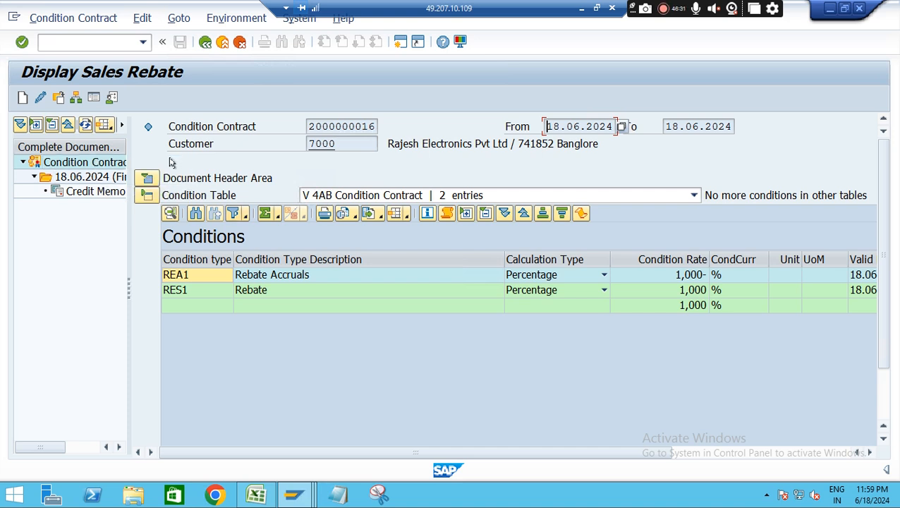
key(alt+Tab)
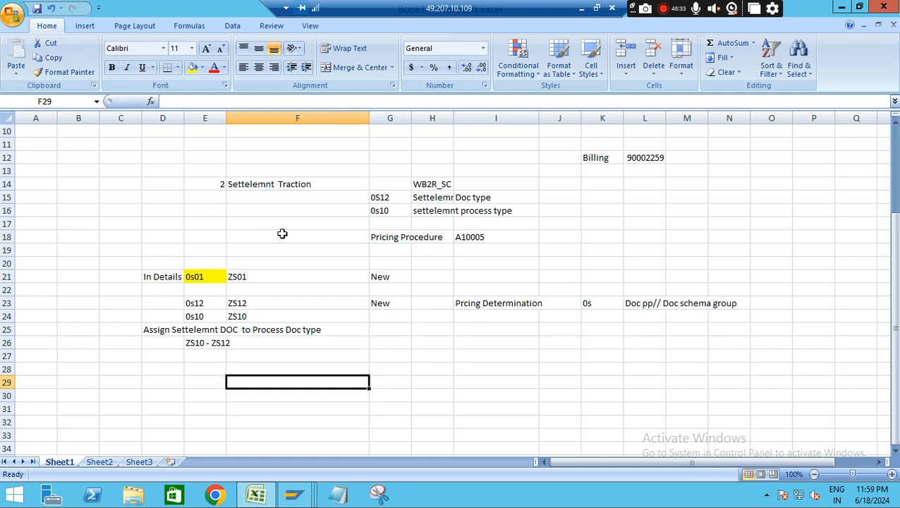
key(alt+Tab)
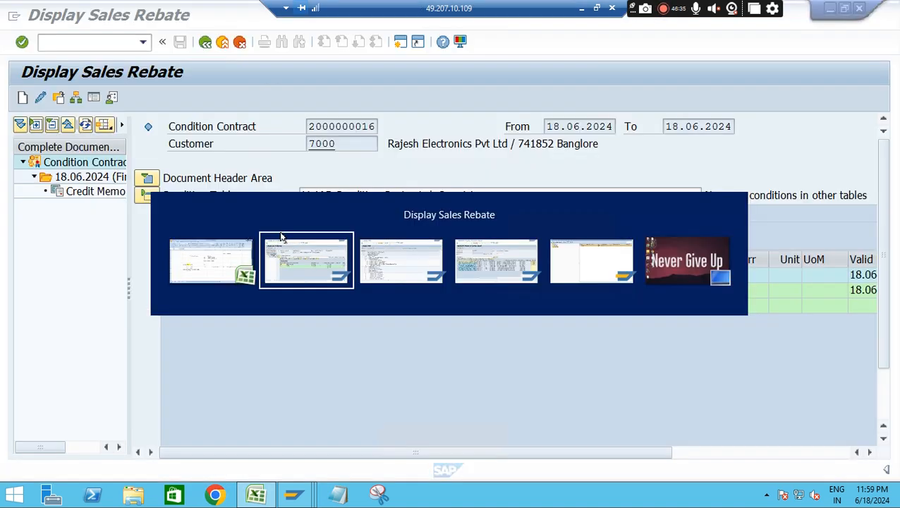
key(alt+Tab)
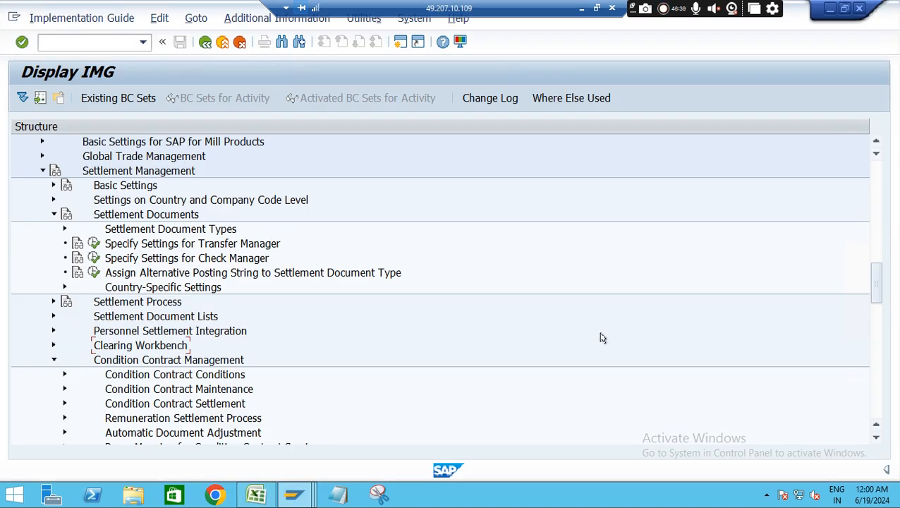
Under Condition Contract Settlement in the IMG, view the settlement settings and the local settlement settings for condition contract types
click(53, 214)
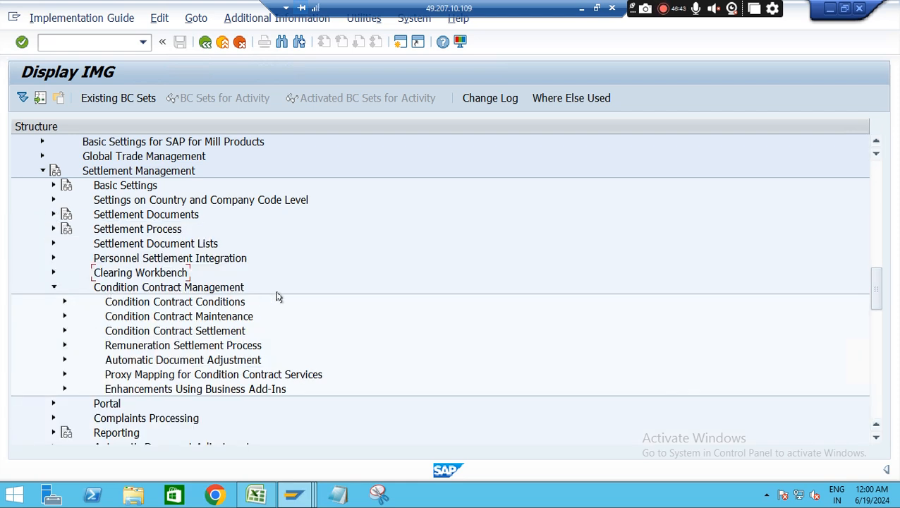
click(63, 332)
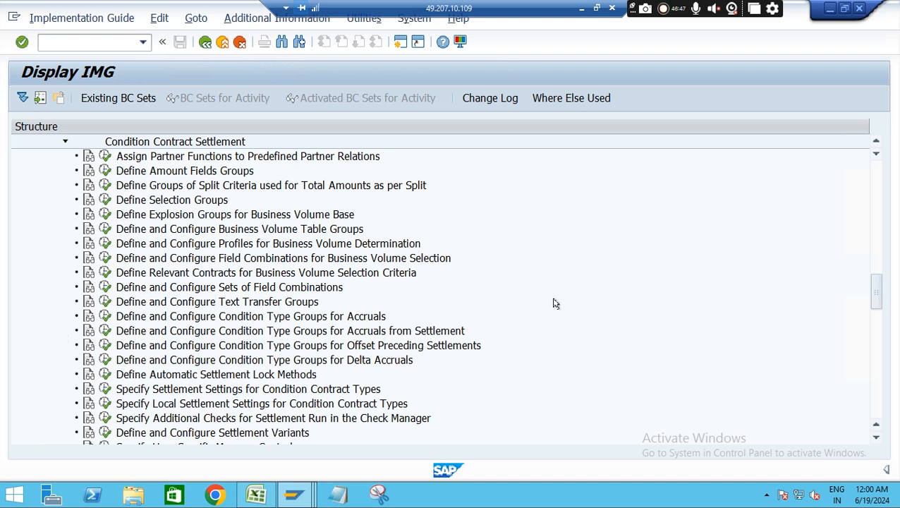
drag(877, 293, 875, 312)
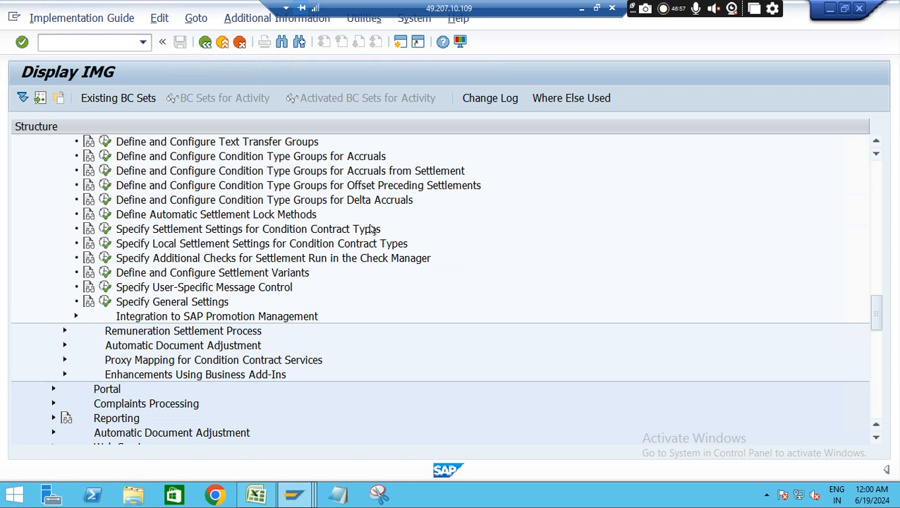
click(105, 230)
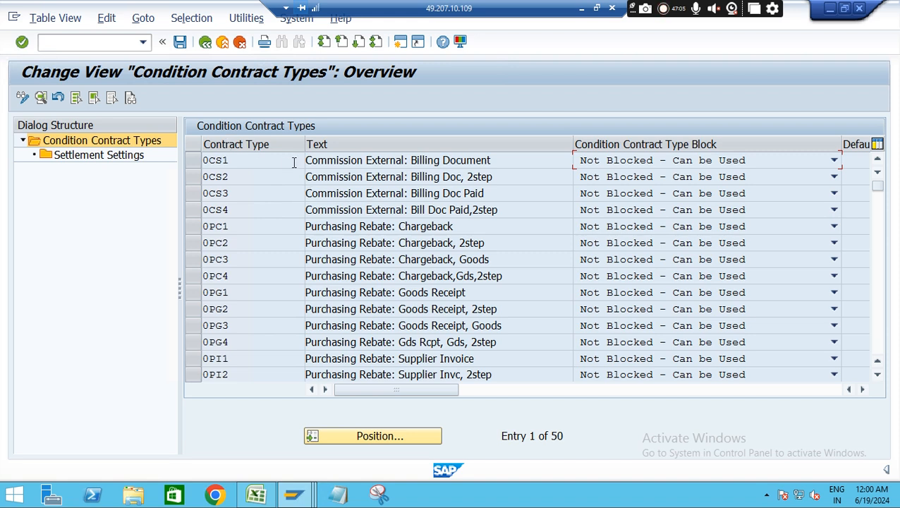
click(205, 43)
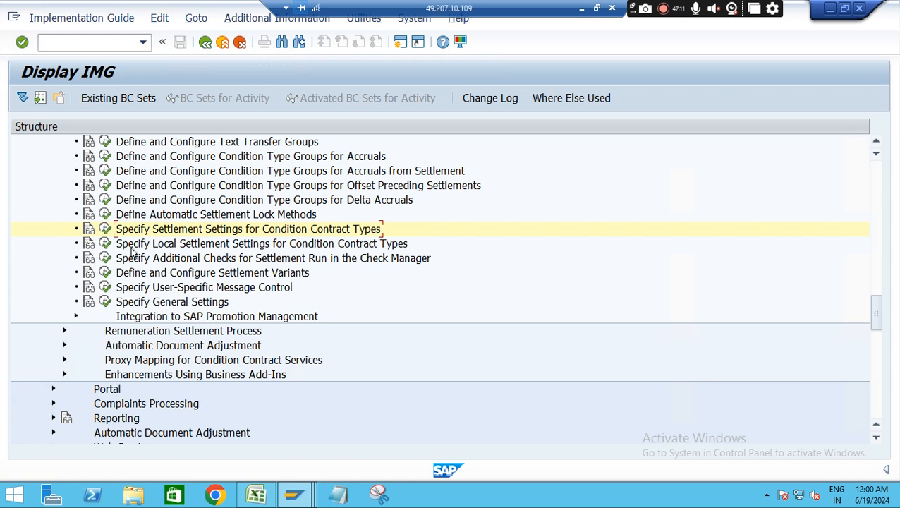
click(106, 246)
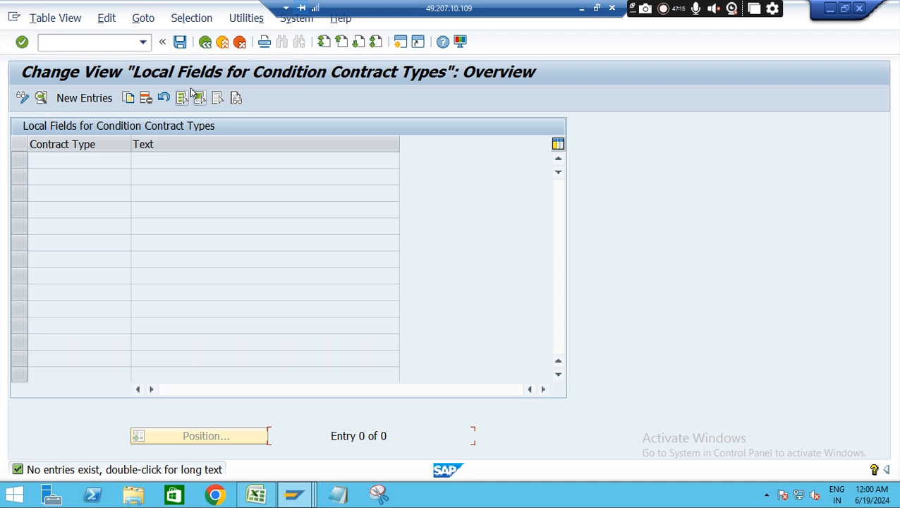
Open the settlement settings for condition contract types in the IMG and display the Settlement Settings of contract type 0S01
click(205, 43)
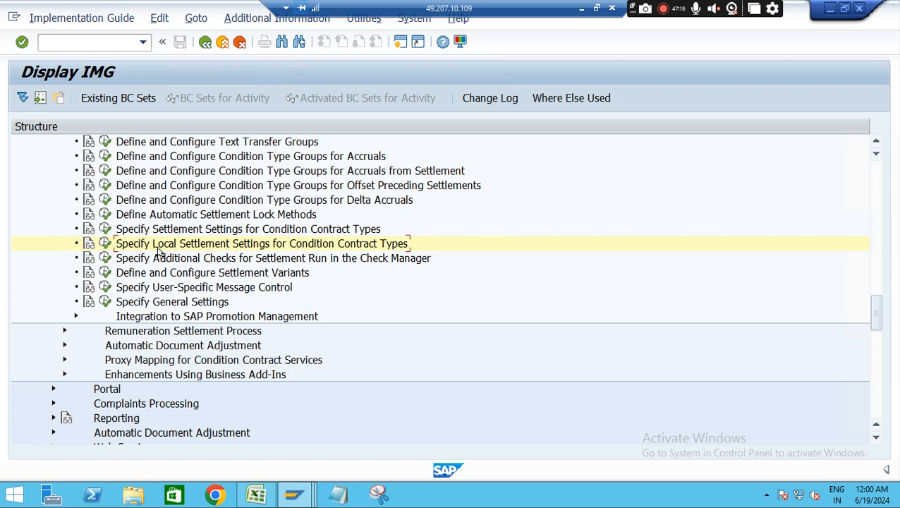
click(105, 229)
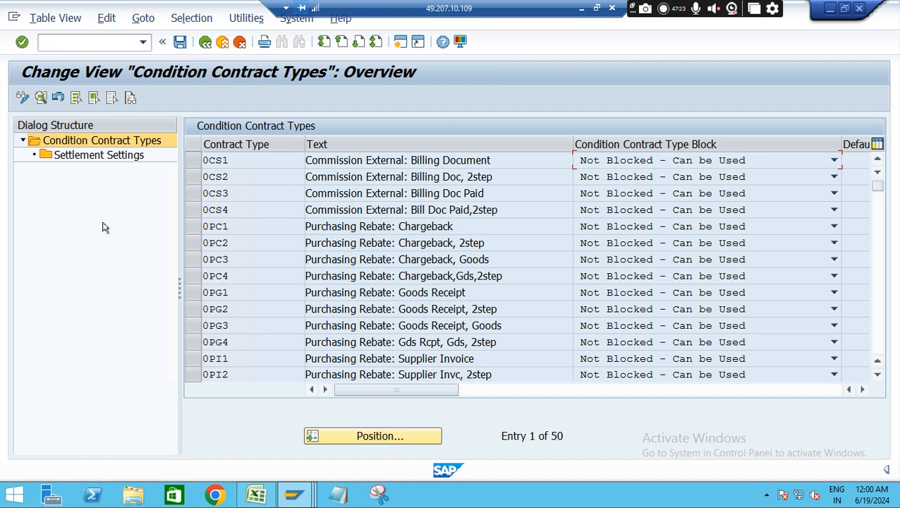
click(390, 439)
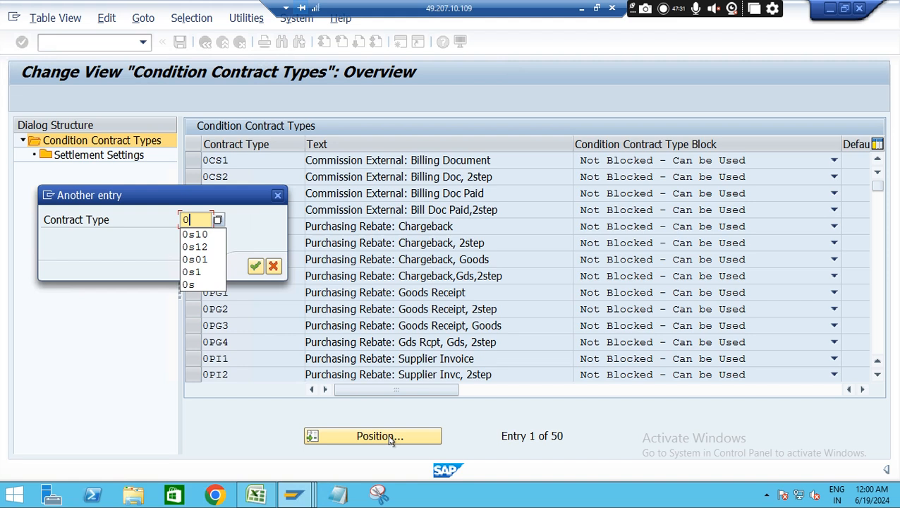
text(0s01)
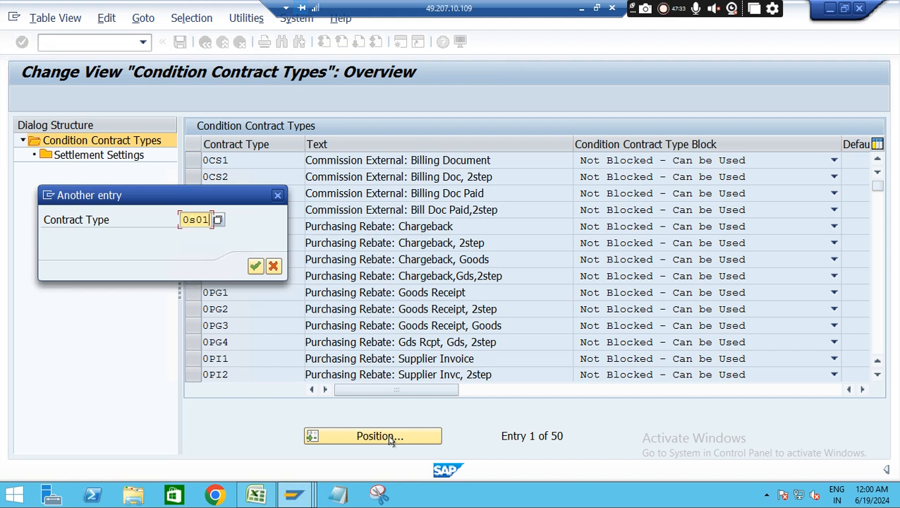
key(Return)
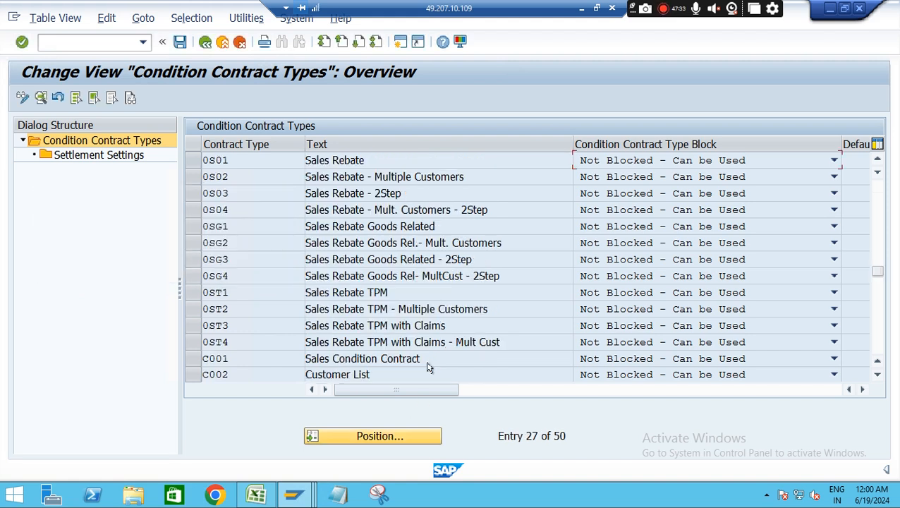
click(189, 162)
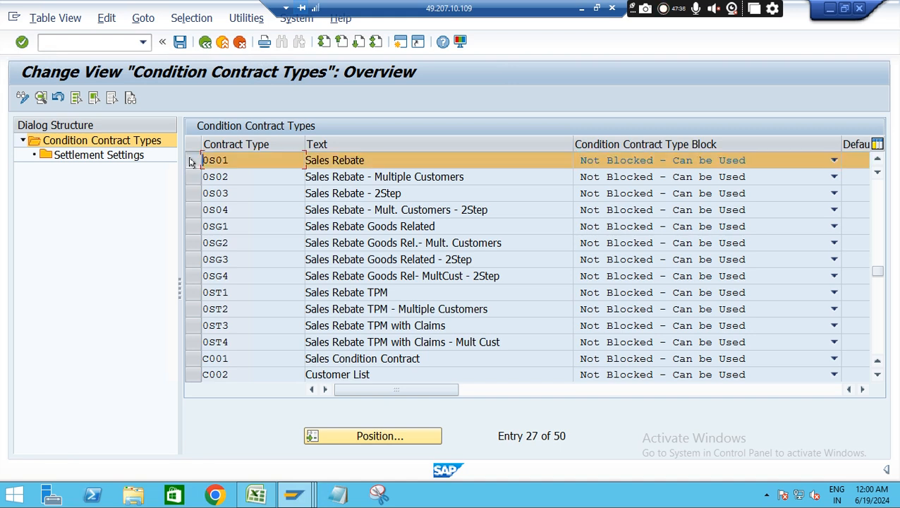
click(102, 156)
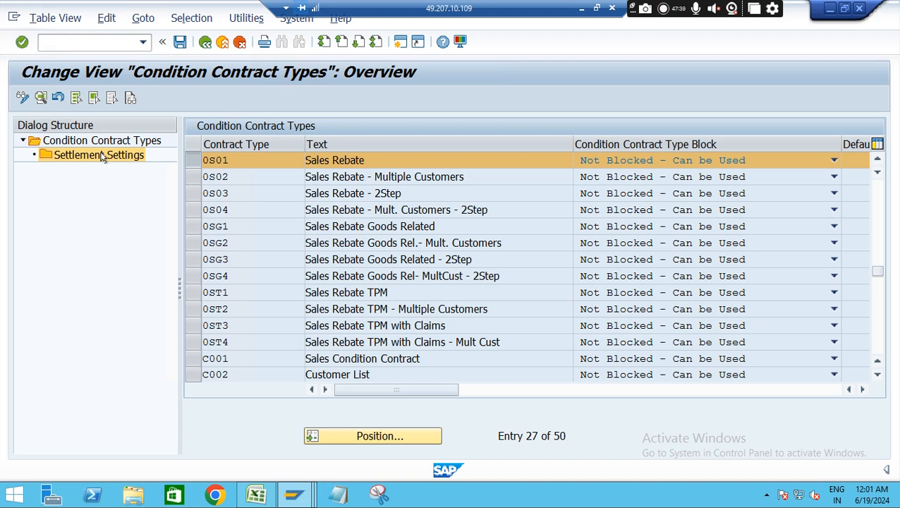
double_click(102, 156)
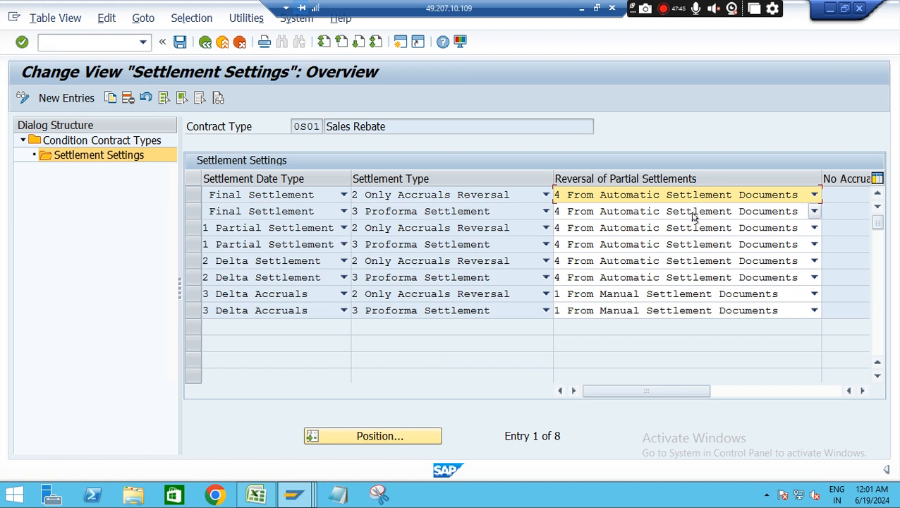
View the new-entry form for 0S01's settlement settings, the contract type columns and the local settlement settings, and return to the IMG
click(74, 97)
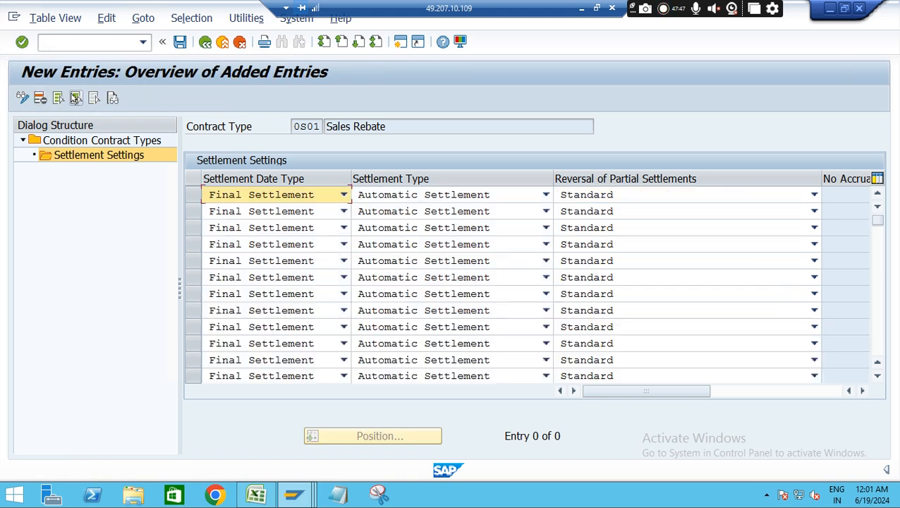
click(204, 43)
click(204, 43)
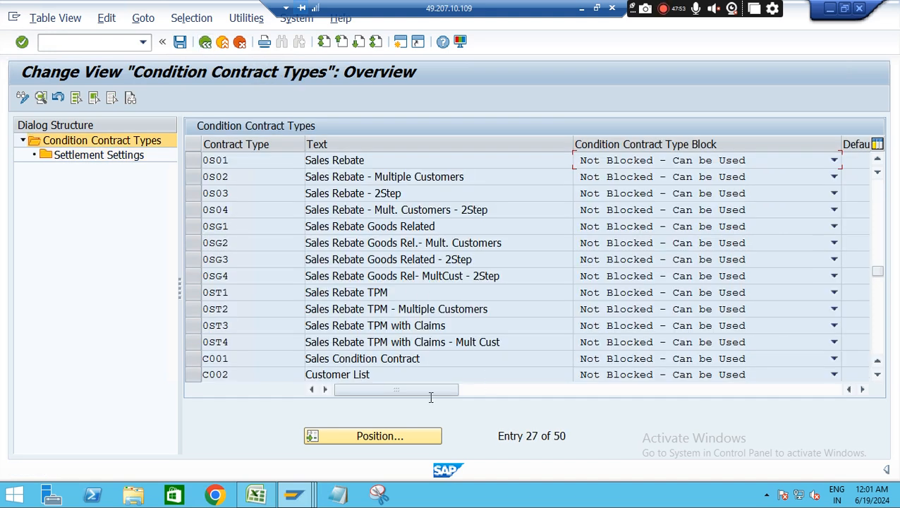
drag(411, 392, 636, 393)
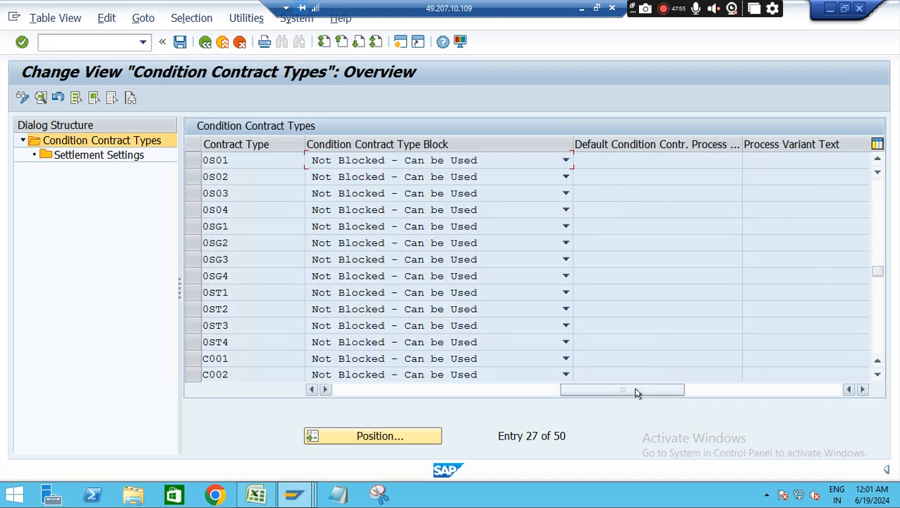
click(204, 43)
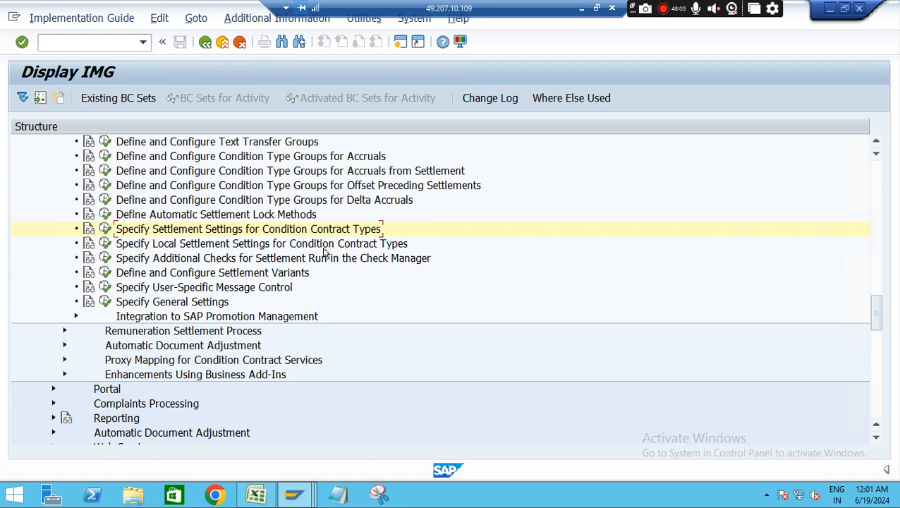
click(104, 245)
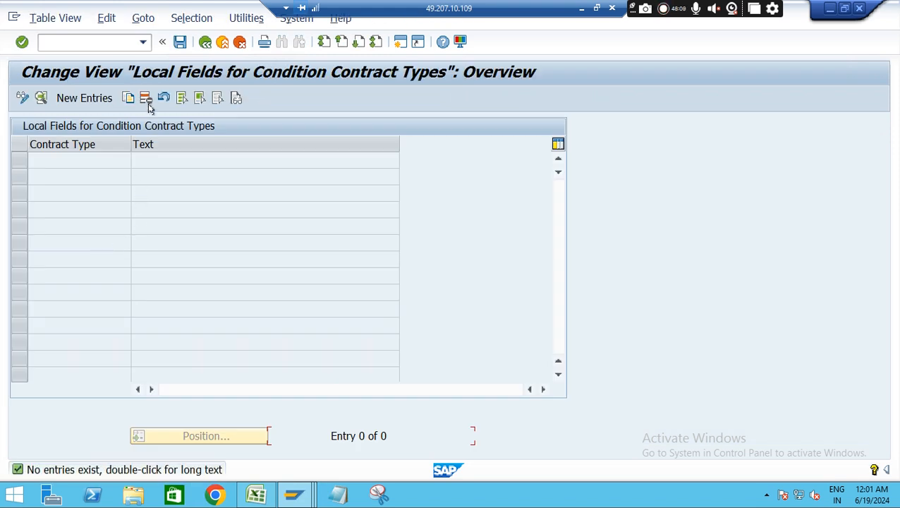
click(205, 41)
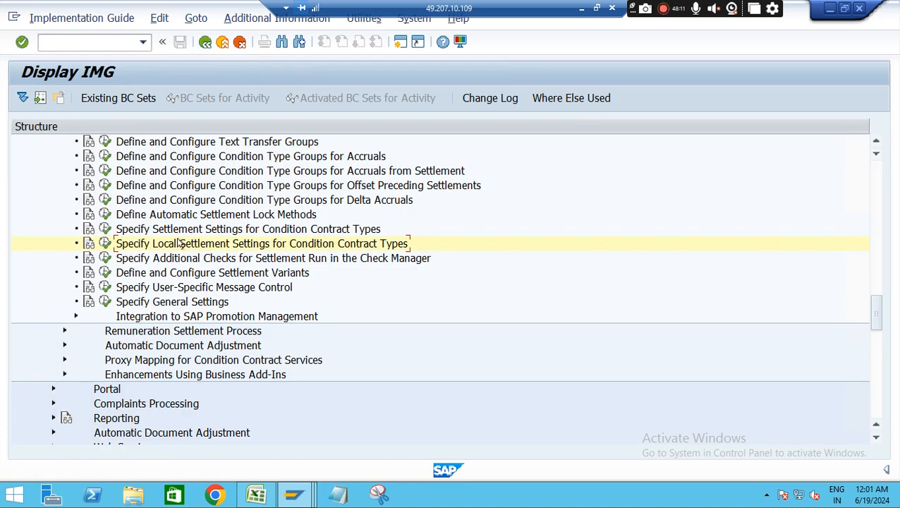
Reopen the settlement settings for condition contract types and display the details of contract type ZS01
click(104, 230)
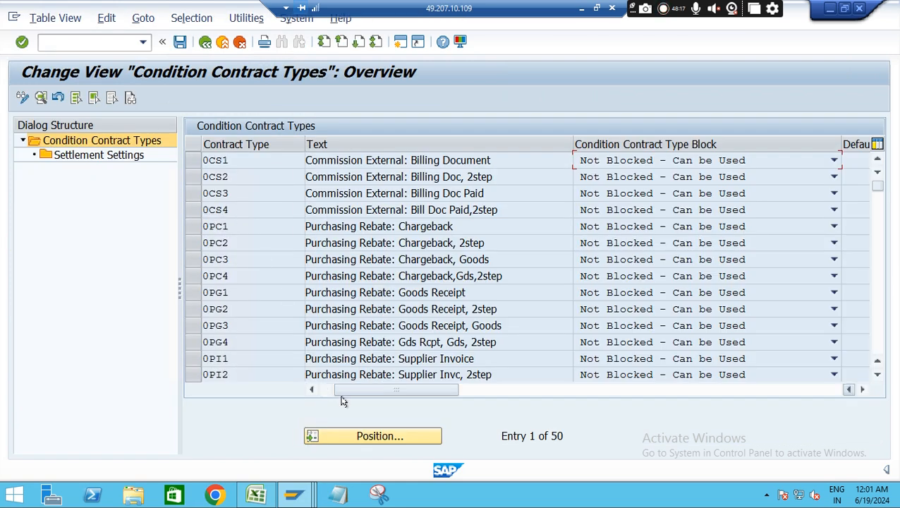
click(395, 437)
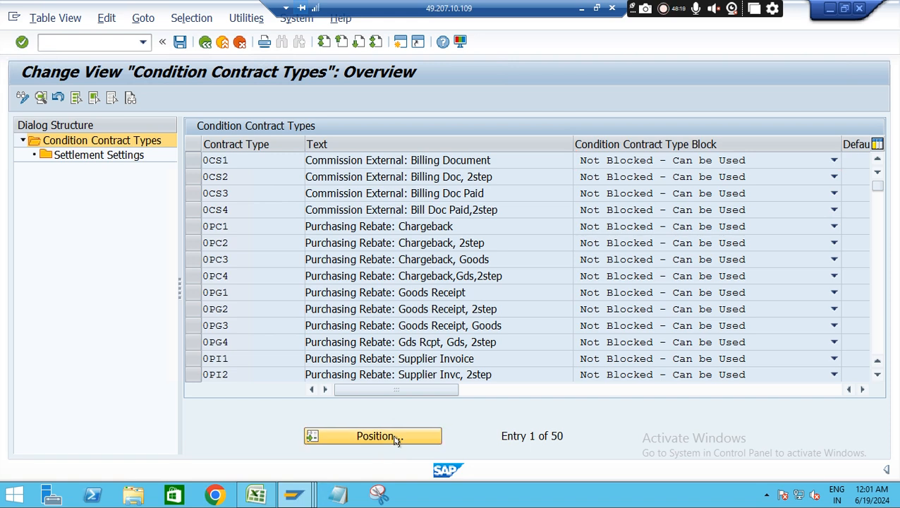
text(zs01)
key(Return)
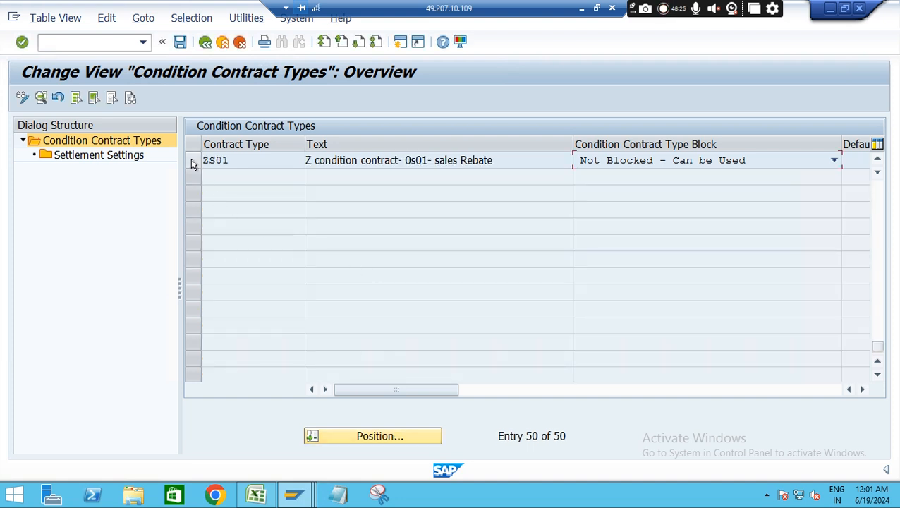
double_click(356, 163)
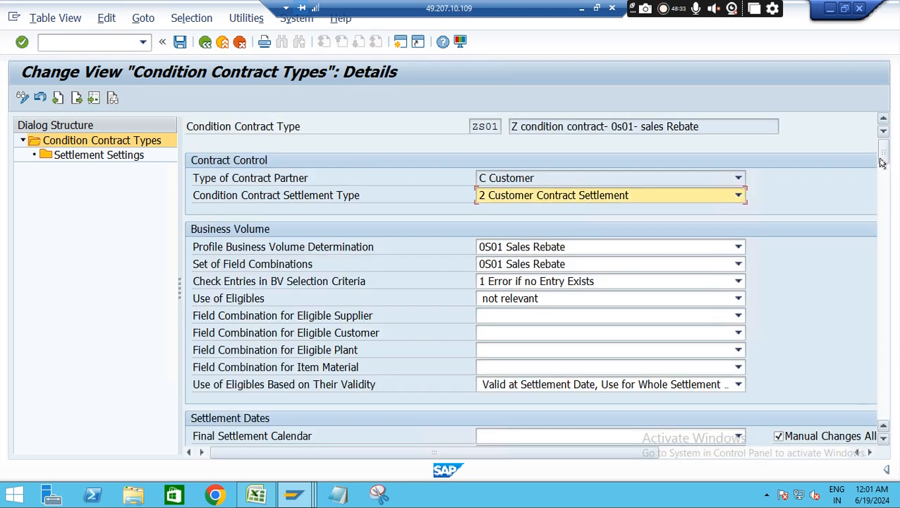
Set the Settlement Proc. Type (Accounts Receiv.) under Customer Settlement to ZS10 for contract type ZS01
drag(881, 159, 880, 161)
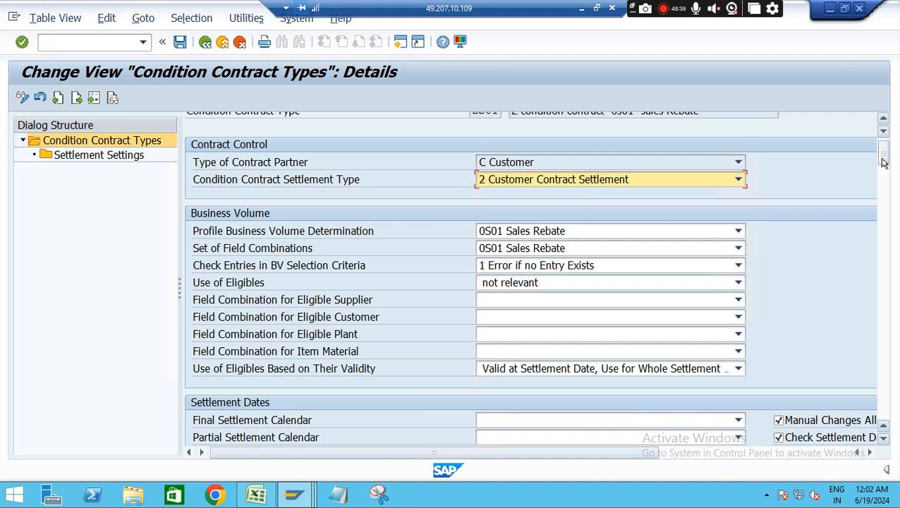
drag(882, 157, 881, 272)
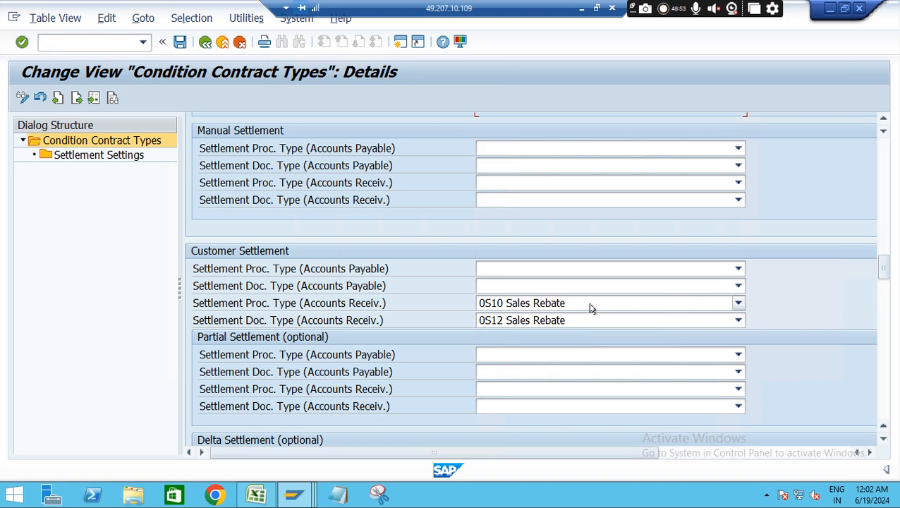
click(632, 302)
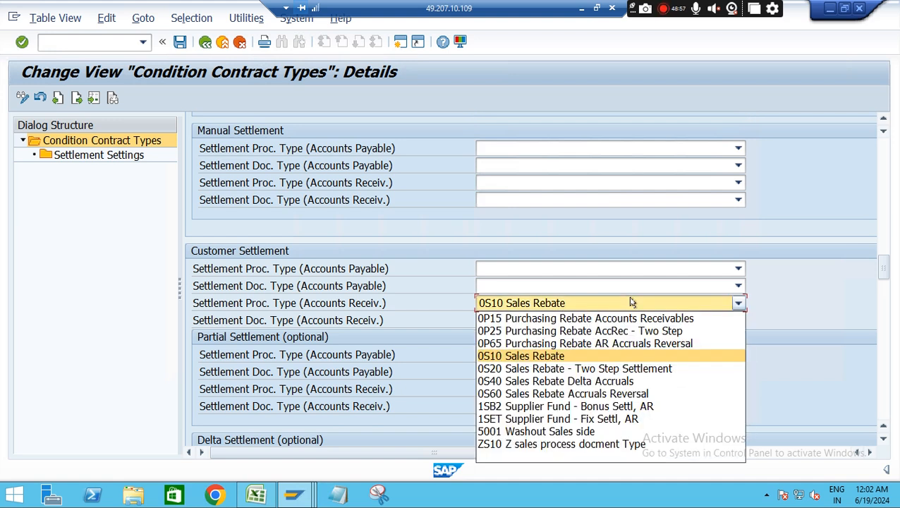
click(540, 445)
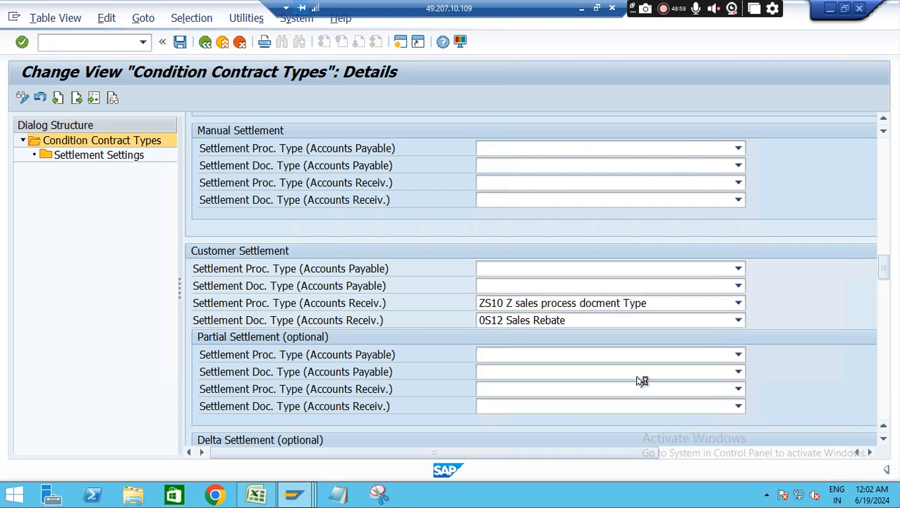
Check the options for Settlement Doc. Type (Accounts Receiv.) under Customer Settlement and select 0S12
click(738, 320)
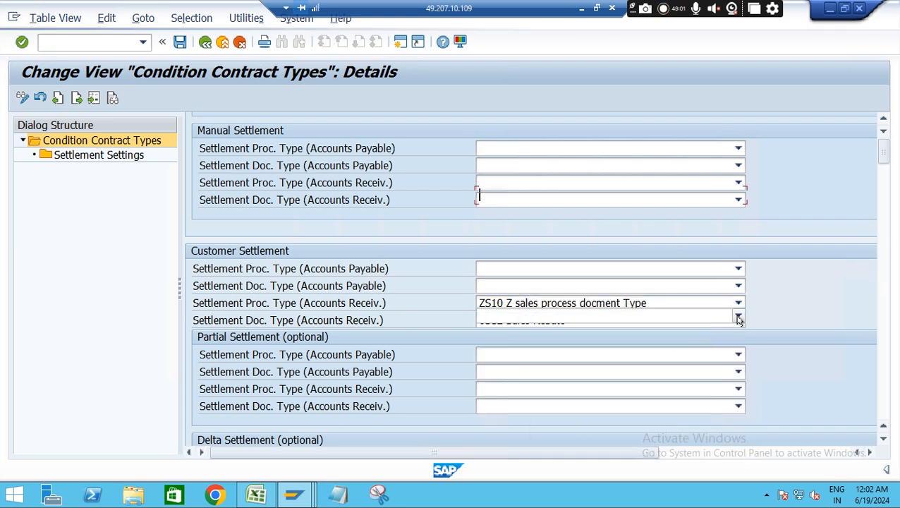
click(804, 303)
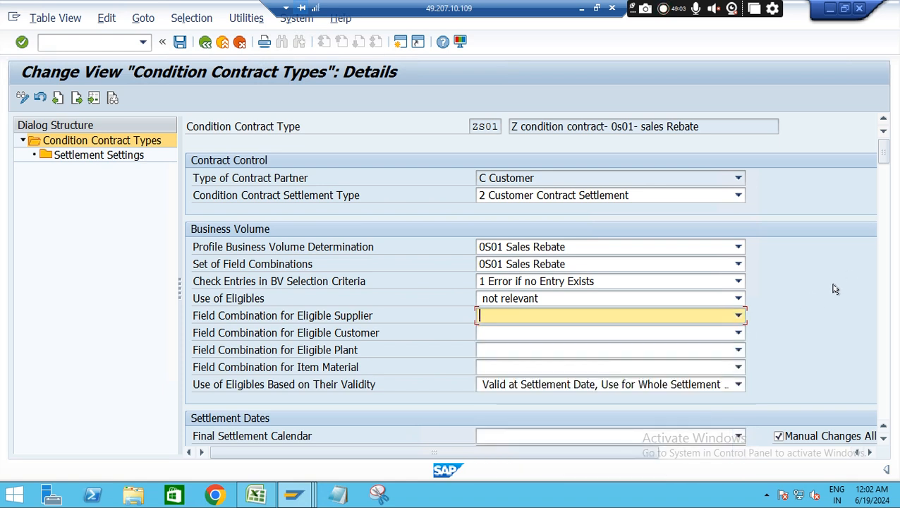
drag(882, 155, 887, 277)
click(680, 297)
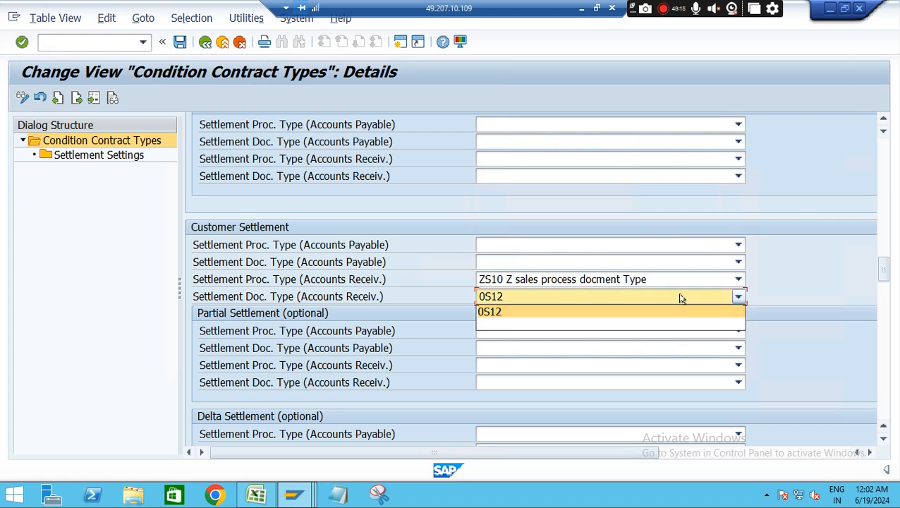
click(604, 312)
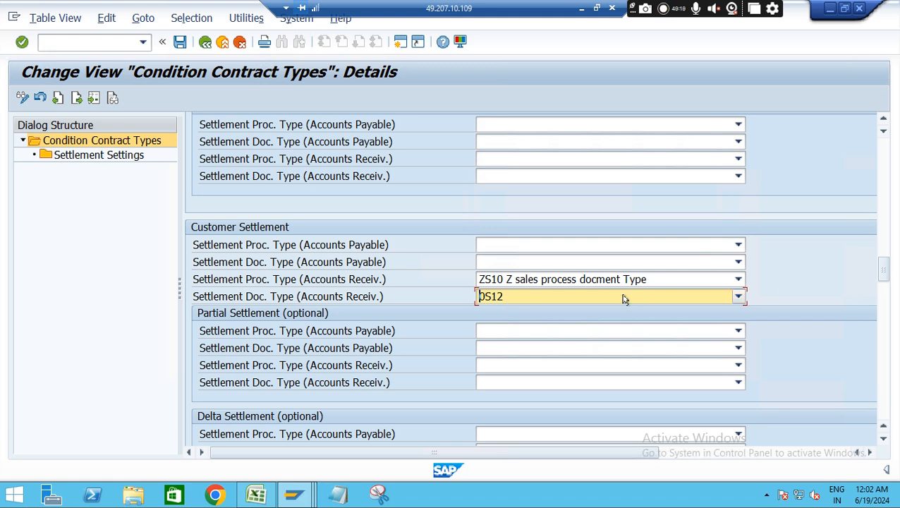
click(623, 299)
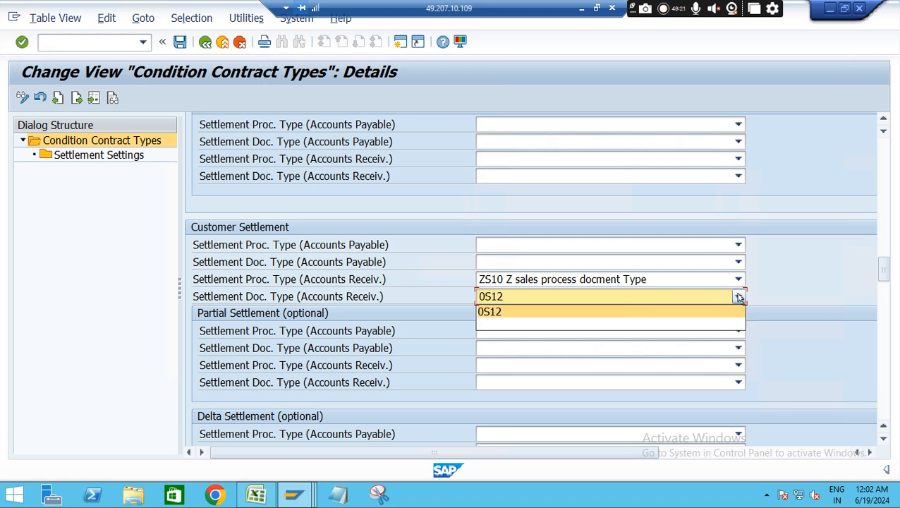
click(738, 297)
click(738, 298)
click(809, 276)
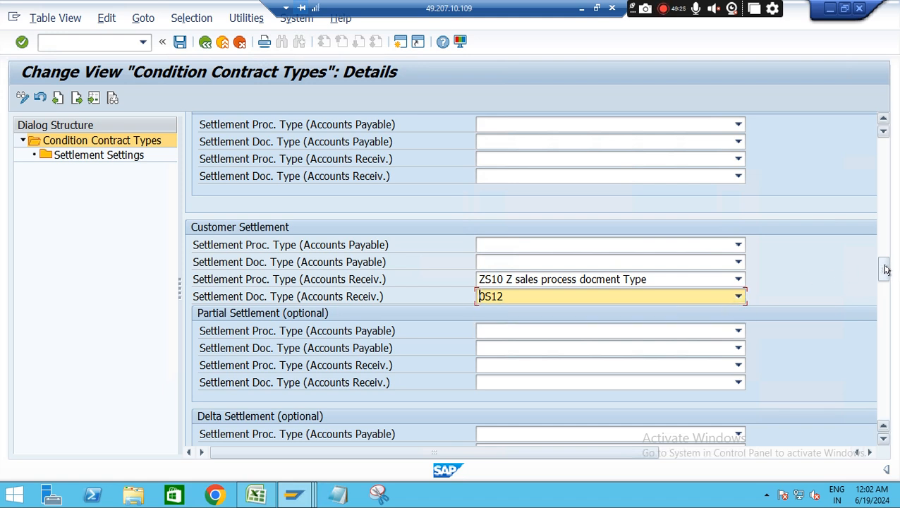
Set the Settlement Proc. Type (Accounts Receiv.) under Proforma Settlement to ZS10
drag(885, 269, 881, 306)
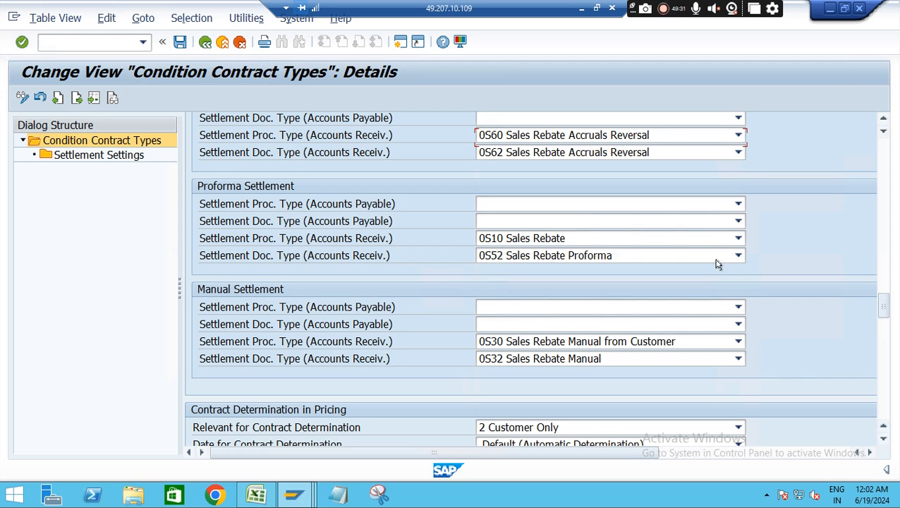
click(737, 239)
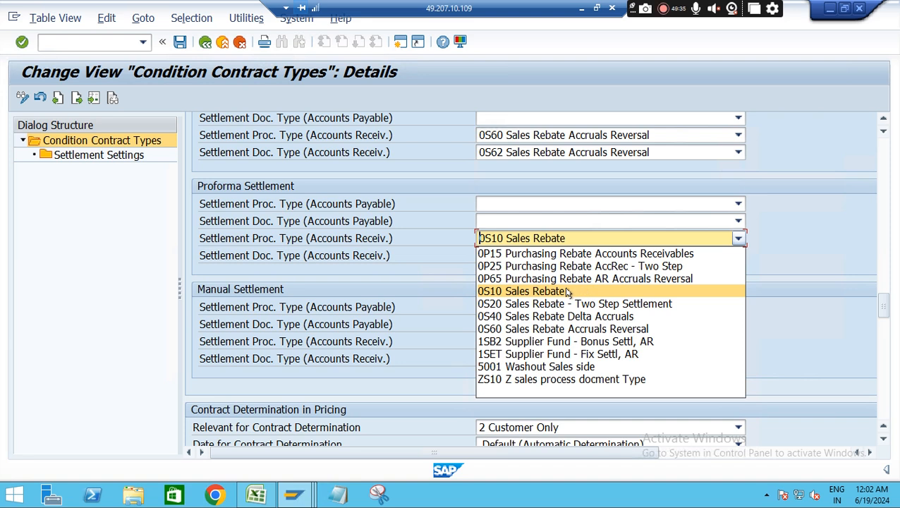
click(548, 379)
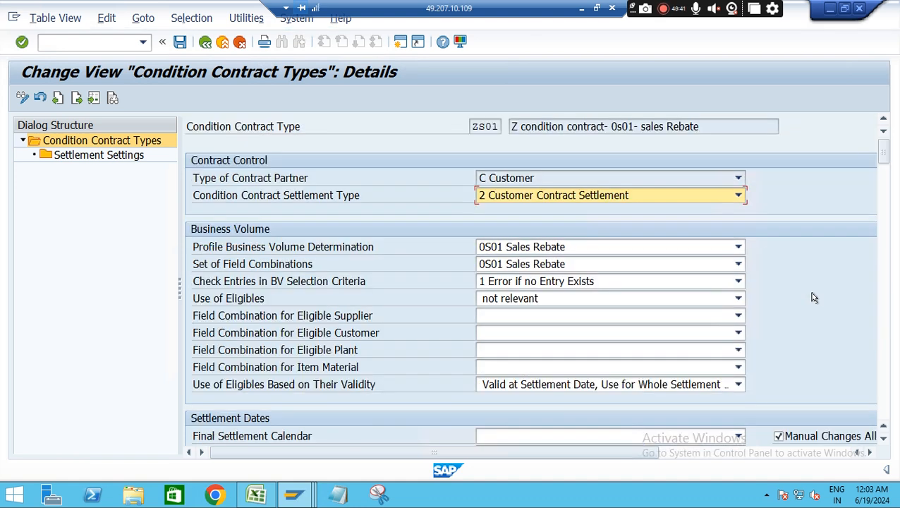
Review the remaining settings of contract type ZS01 through Contract Extension and save them under customizing request S4HK903966
drag(880, 152, 890, 361)
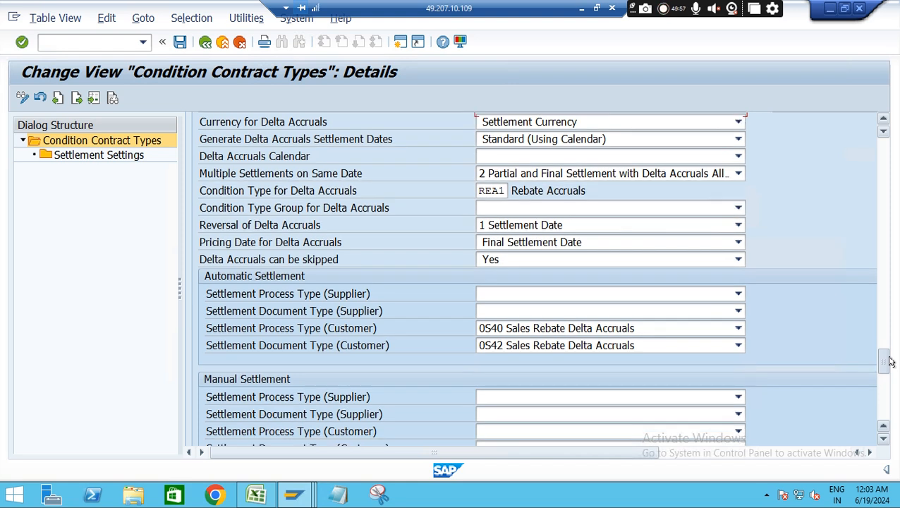
drag(889, 362, 889, 430)
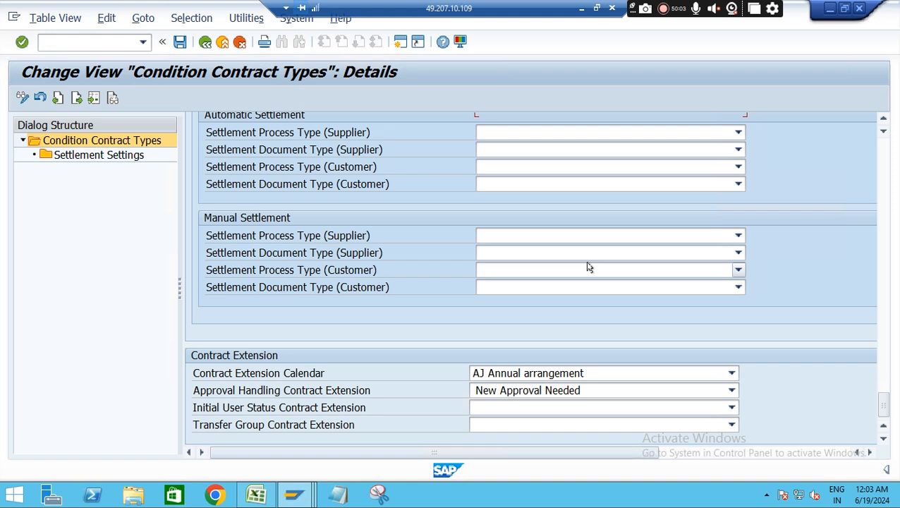
click(180, 42)
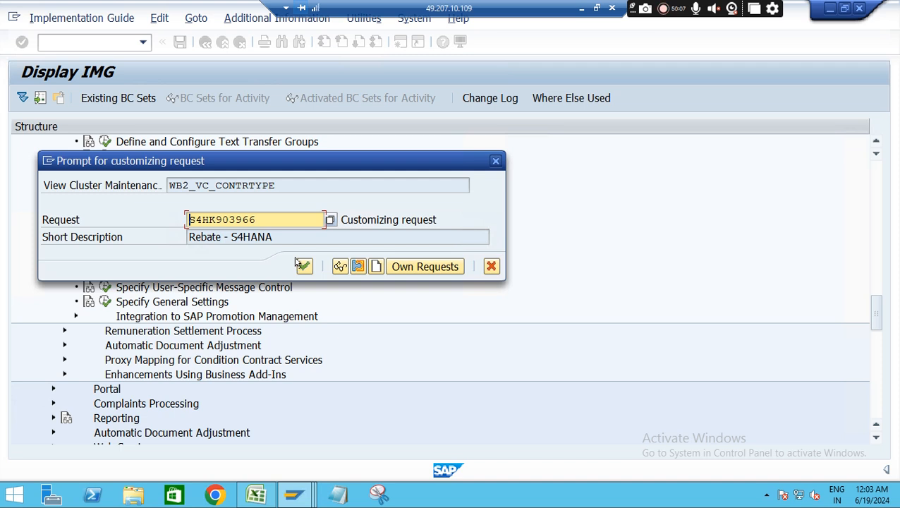
click(302, 266)
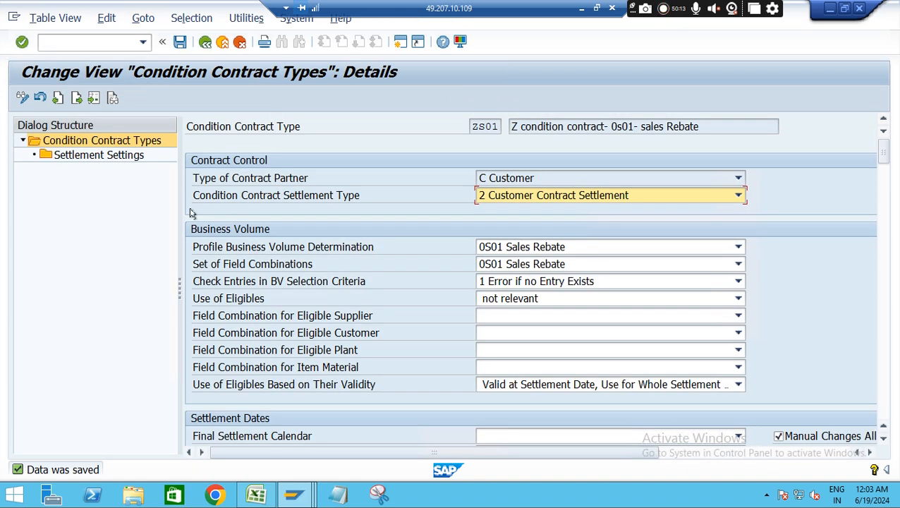
Check the Settlement Settings of contract type ZS01 and return to the overview of condition contract types
double_click(105, 156)
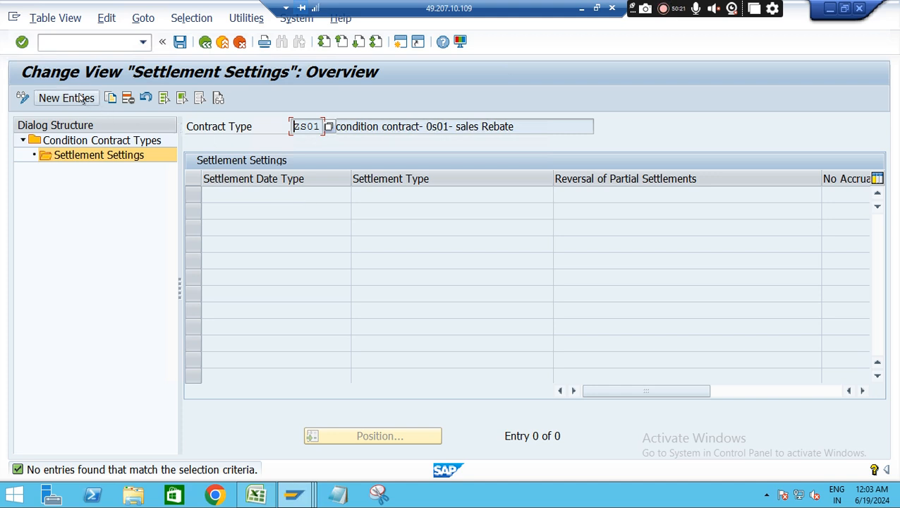
click(205, 43)
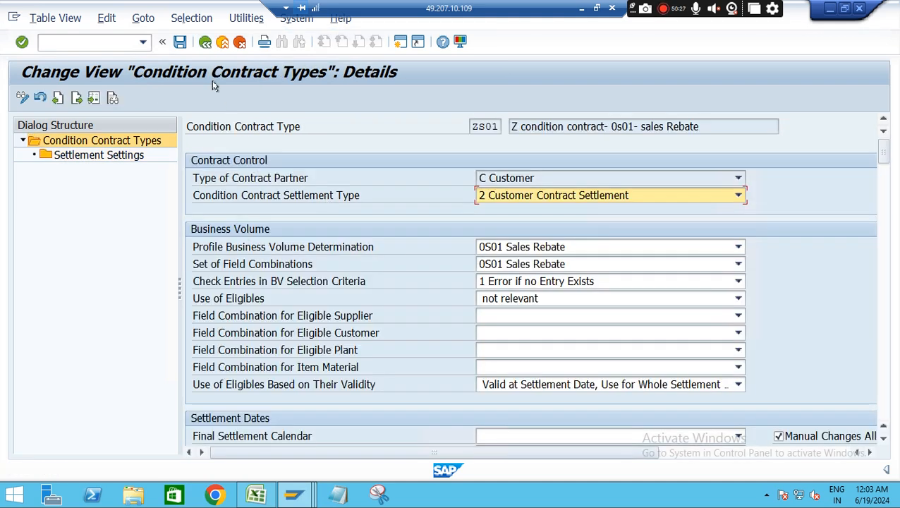
click(203, 43)
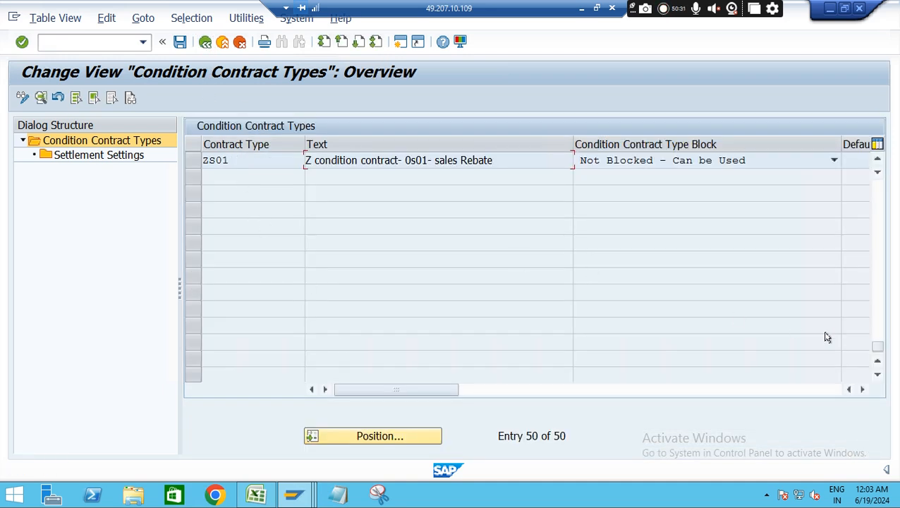
Locate contract type 0S01 in the condition contract types list and open its Settlement Settings
drag(877, 346, 876, 192)
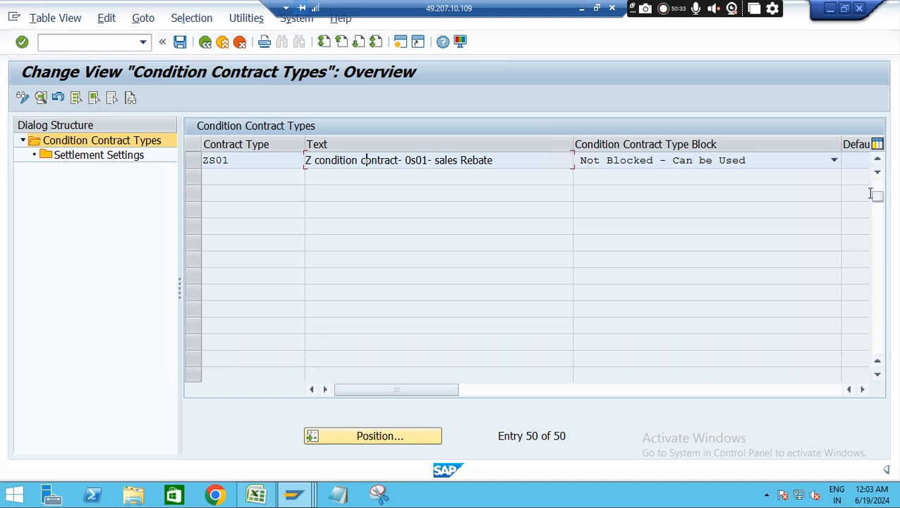
click(372, 435)
text(0s)
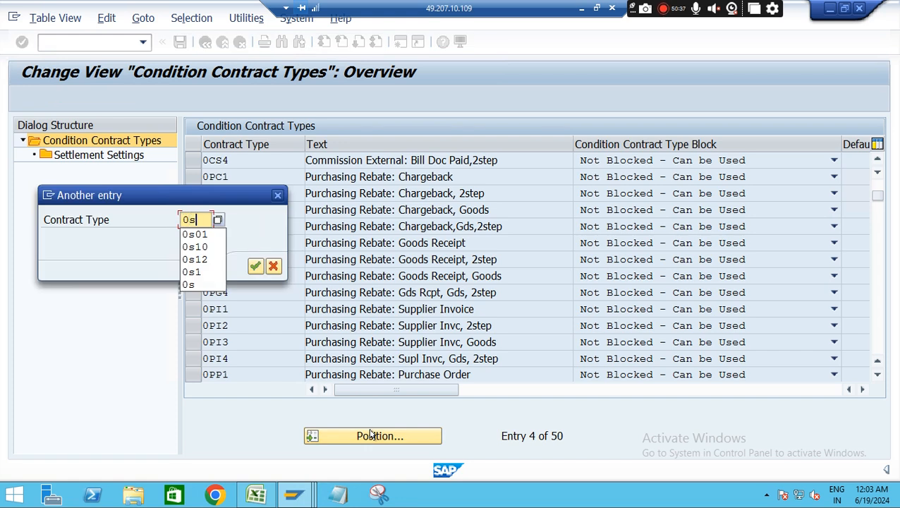
text(01)
key(Return)
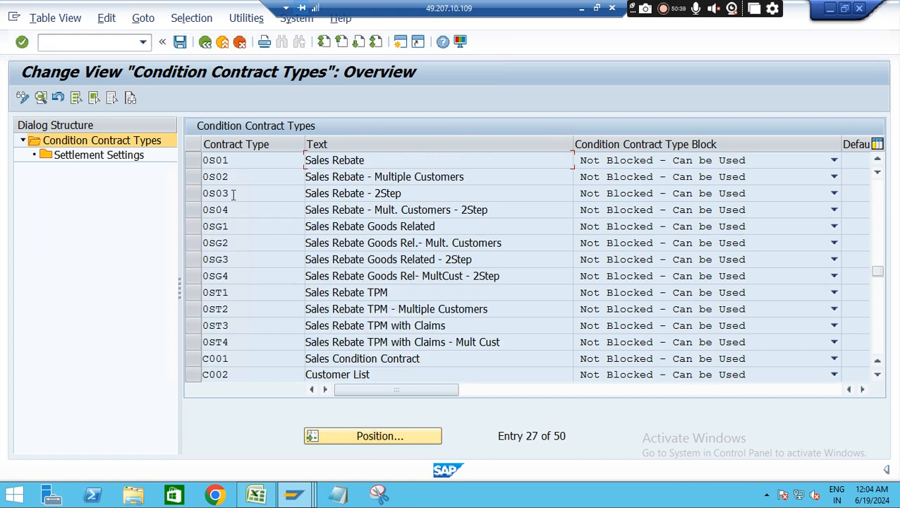
click(193, 159)
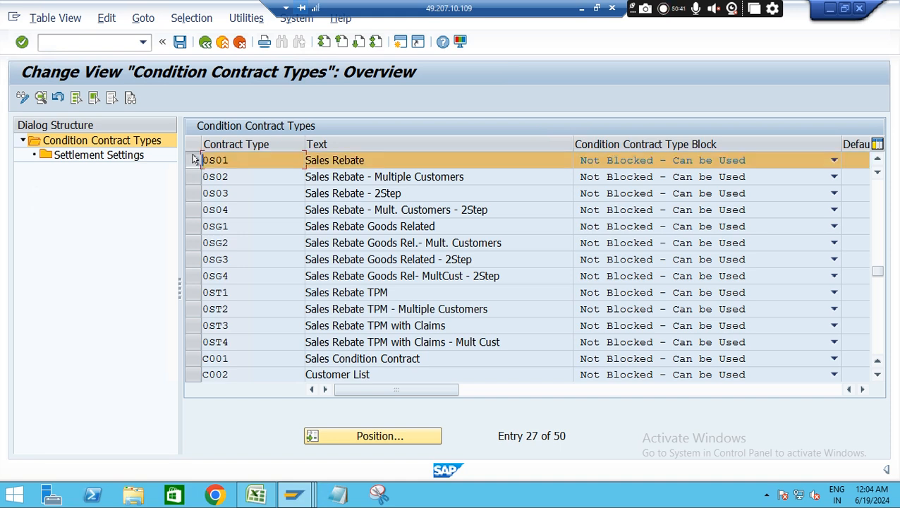
double_click(84, 157)
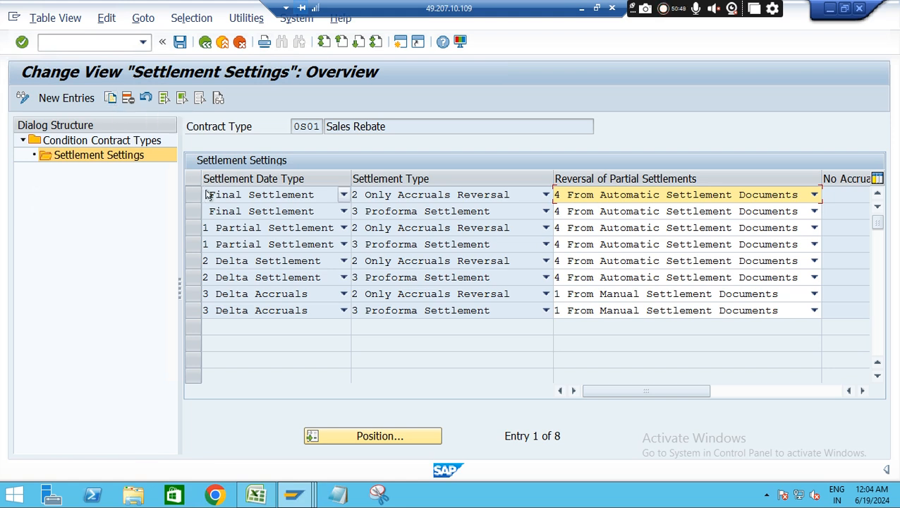
Try to copy all Settlement Settings entries of contract type 0S01 and return to the contract types overview
click(110, 98)
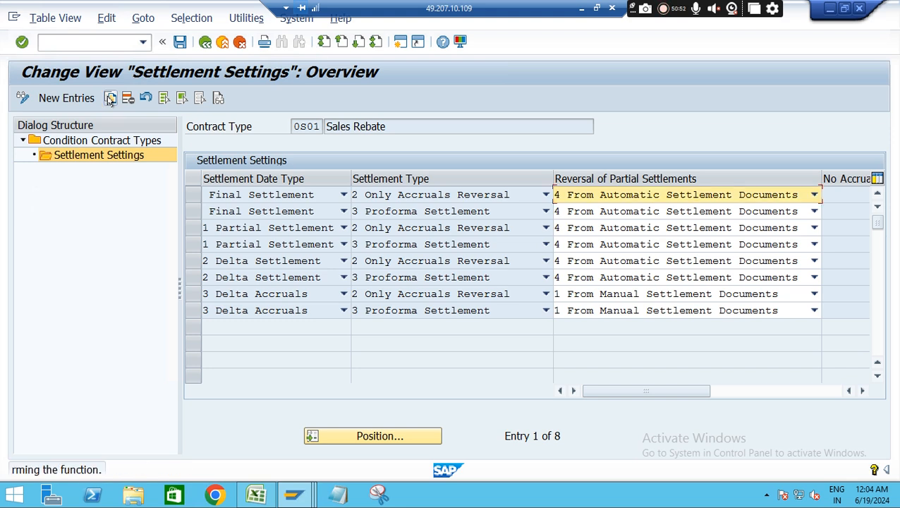
click(194, 195)
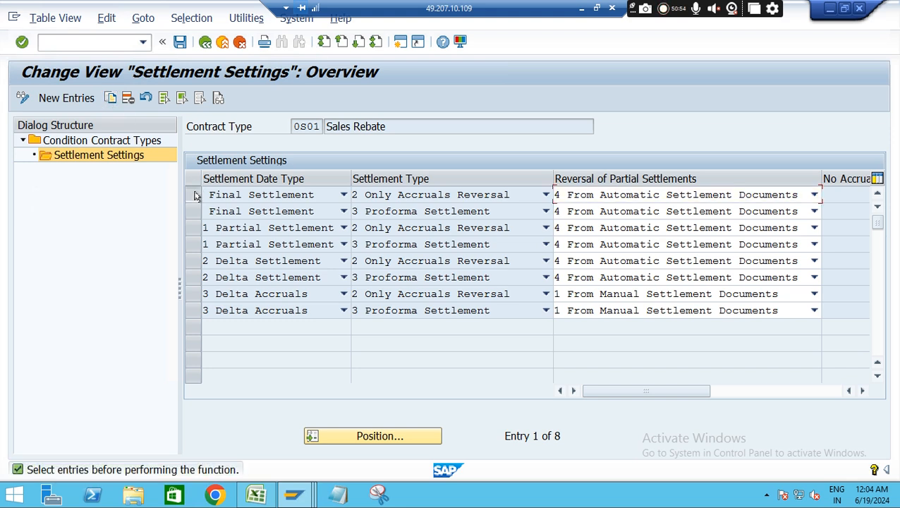
click(163, 99)
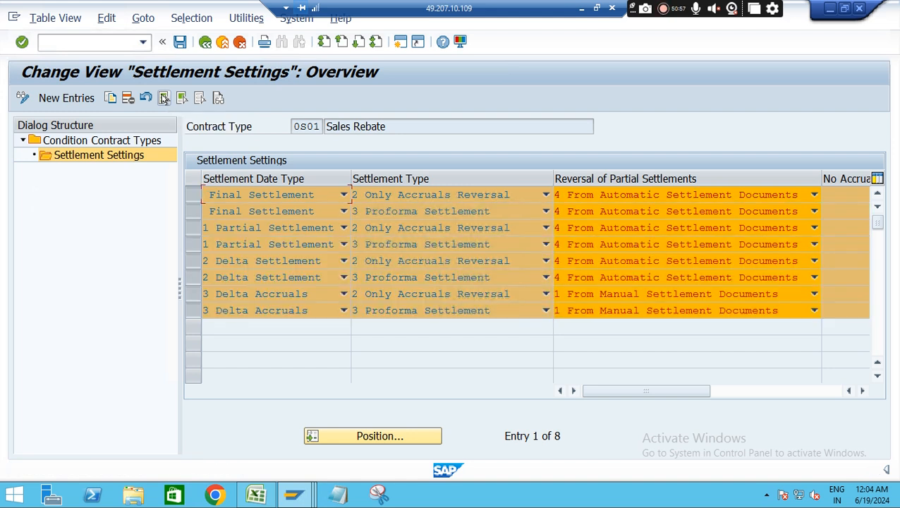
click(110, 100)
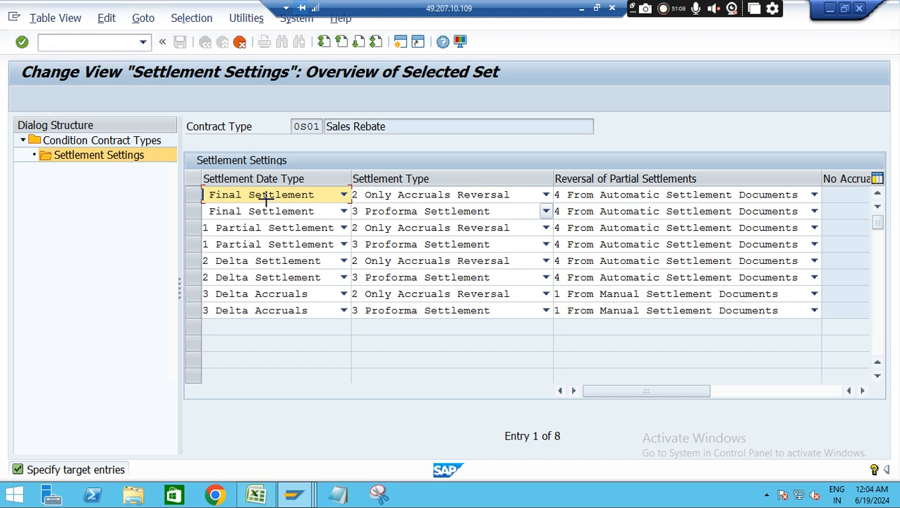
drag(203, 193, 786, 311)
key(ctrl+c)
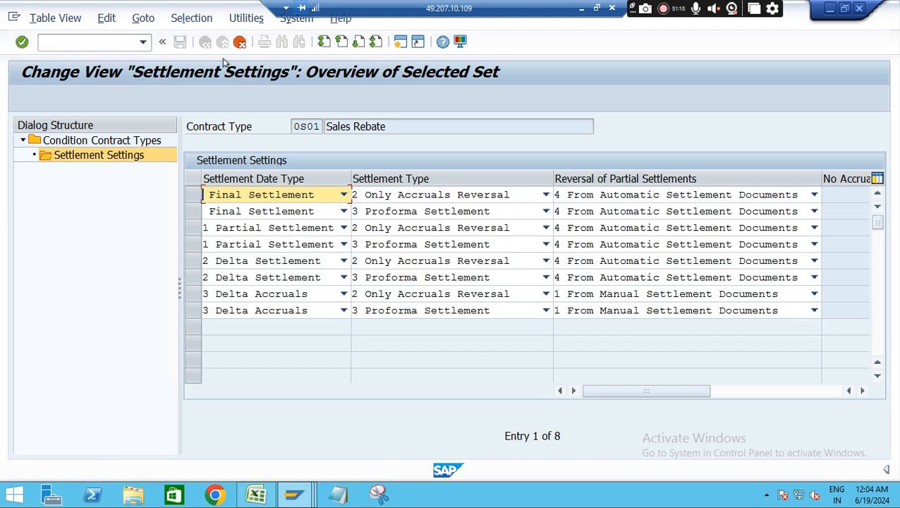
click(239, 43)
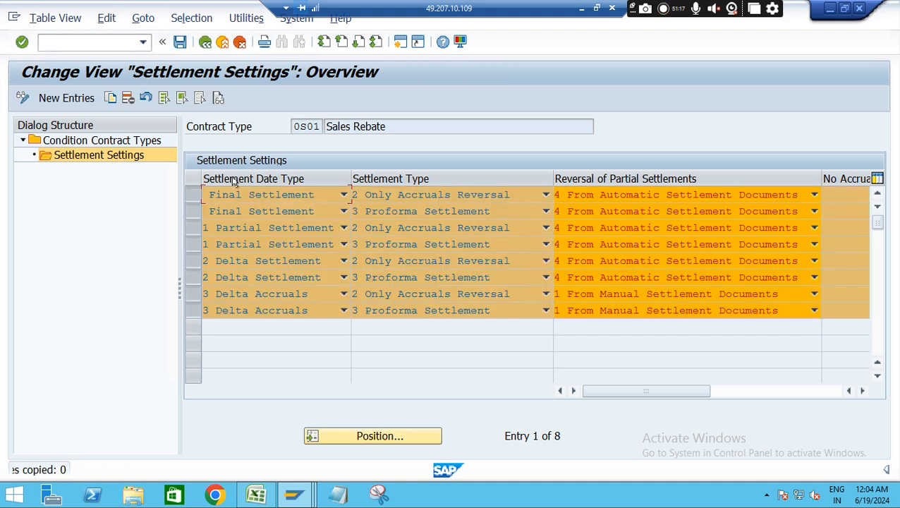
click(205, 43)
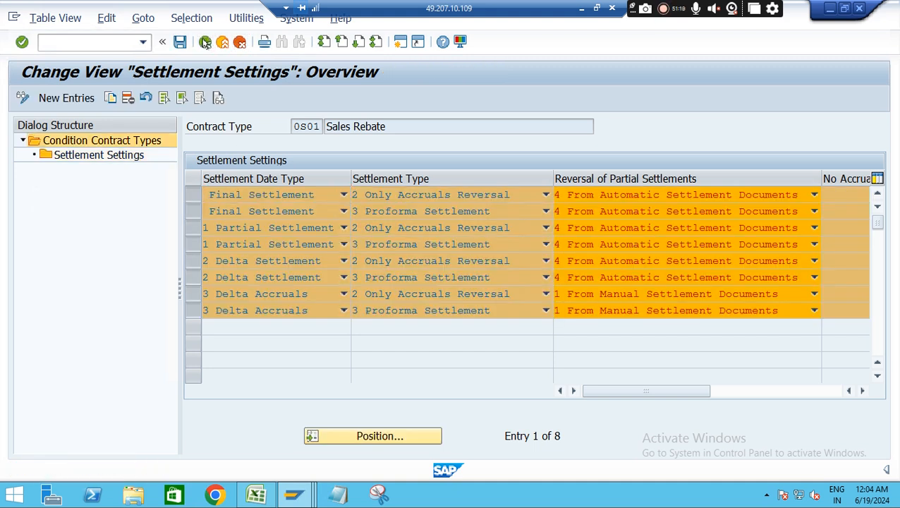
Locate contract type ZS01, open its Settlement Settings and start new entries, dismissing the low battery notice
click(363, 437)
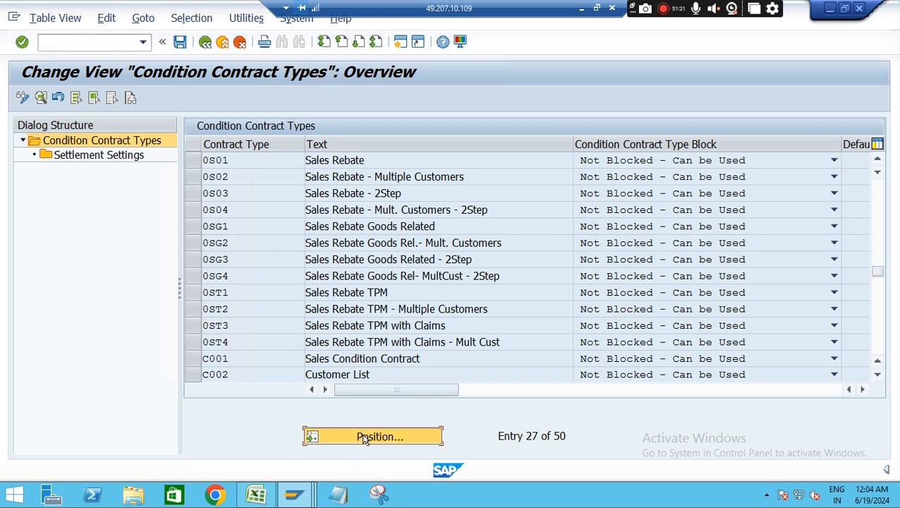
text(zs01)
key(Return)
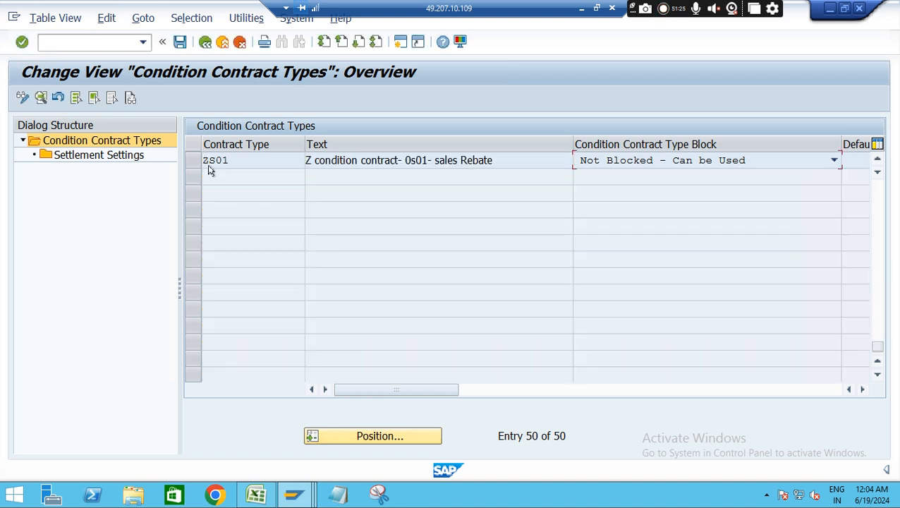
click(192, 160)
click(125, 156)
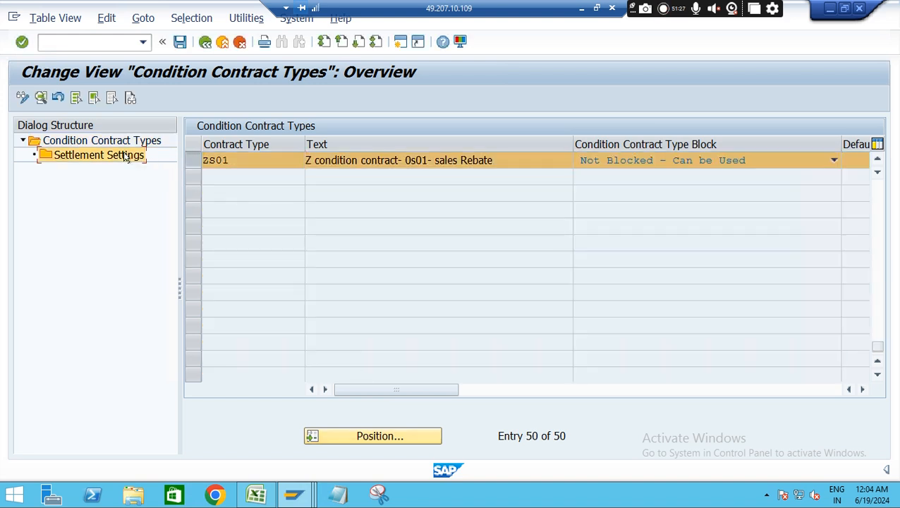
click(125, 156)
click(60, 98)
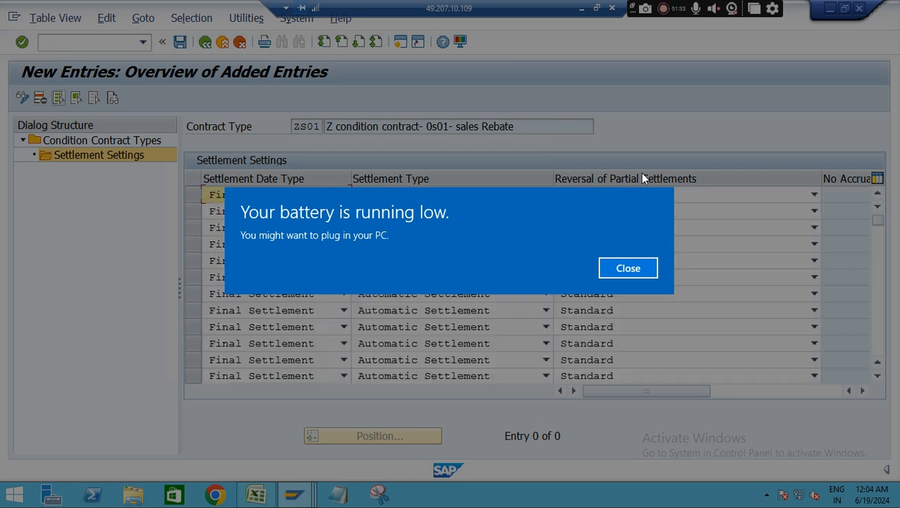
key(Return)
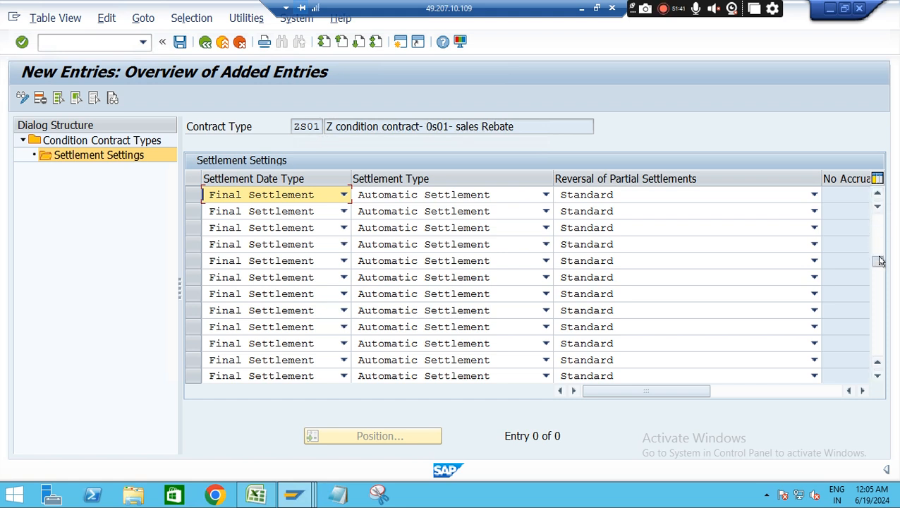
Look through the default new entries for ZS01, try to save them and return to the IMG structure
click(880, 261)
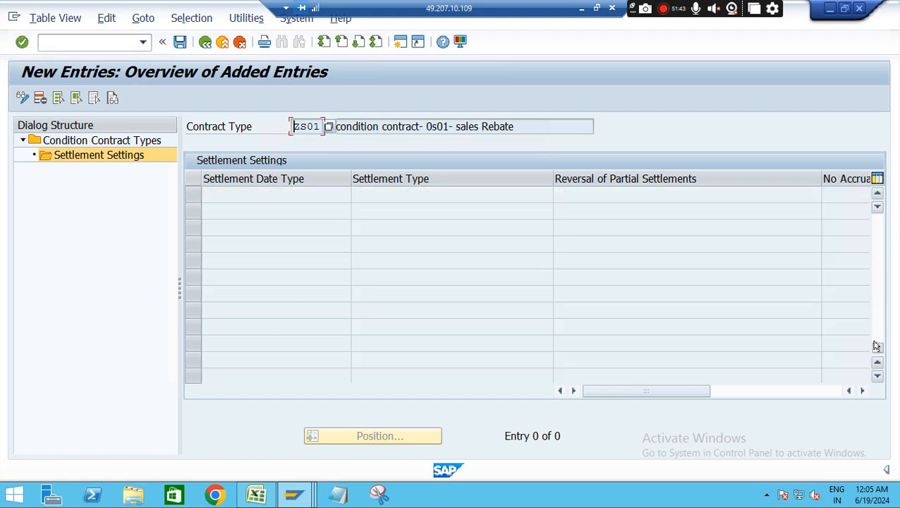
drag(876, 349, 877, 280)
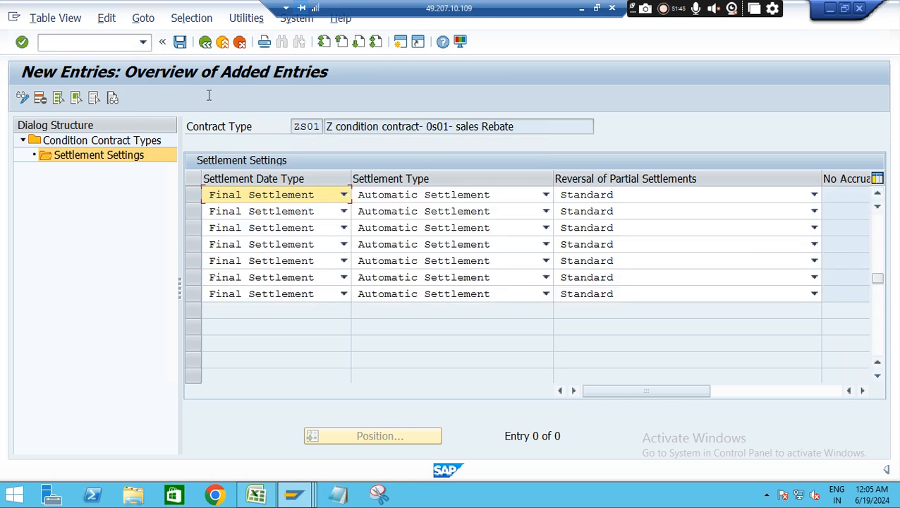
click(180, 42)
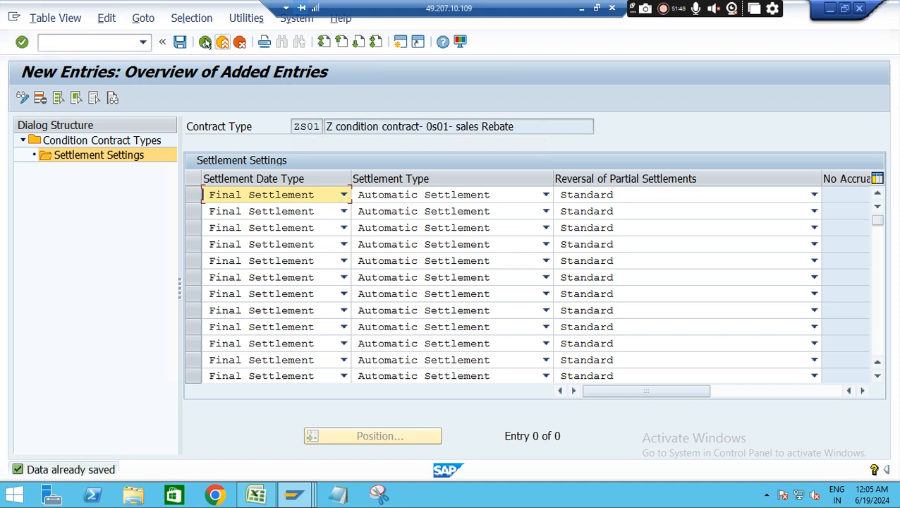
click(206, 42)
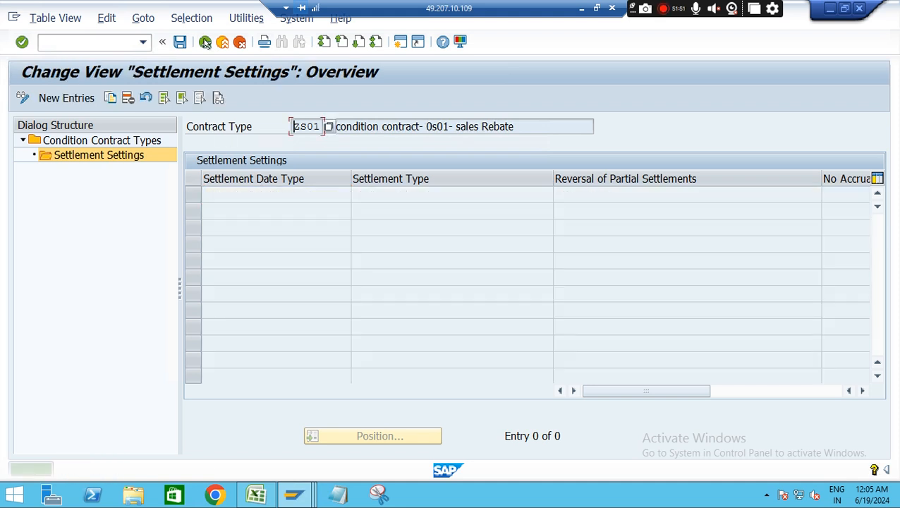
click(205, 42)
click(205, 43)
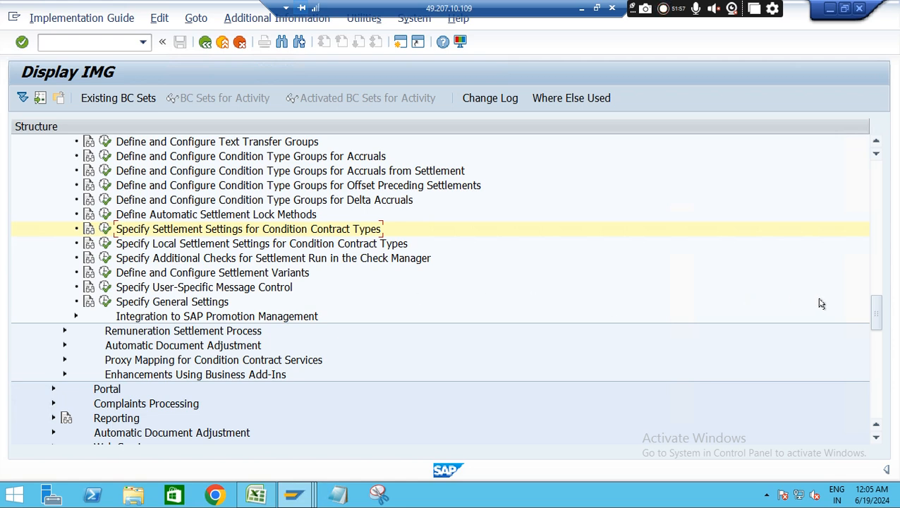
click(876, 144)
click(876, 143)
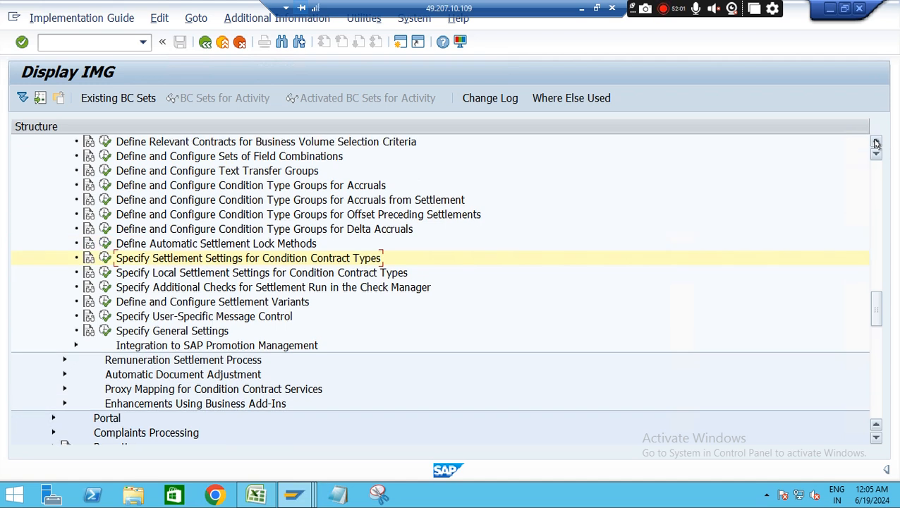
click(875, 144)
click(875, 144)
click(875, 143)
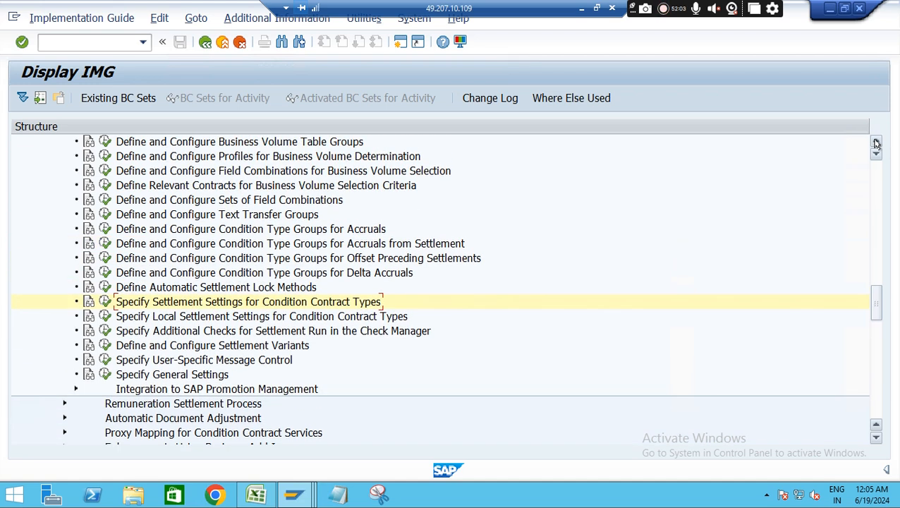
click(876, 144)
click(876, 144)
click(875, 144)
click(876, 144)
click(876, 144)
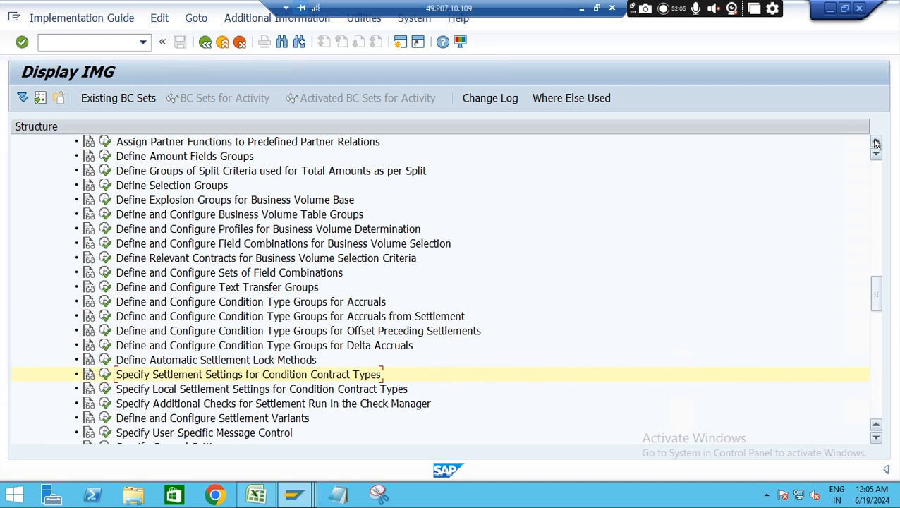
click(876, 144)
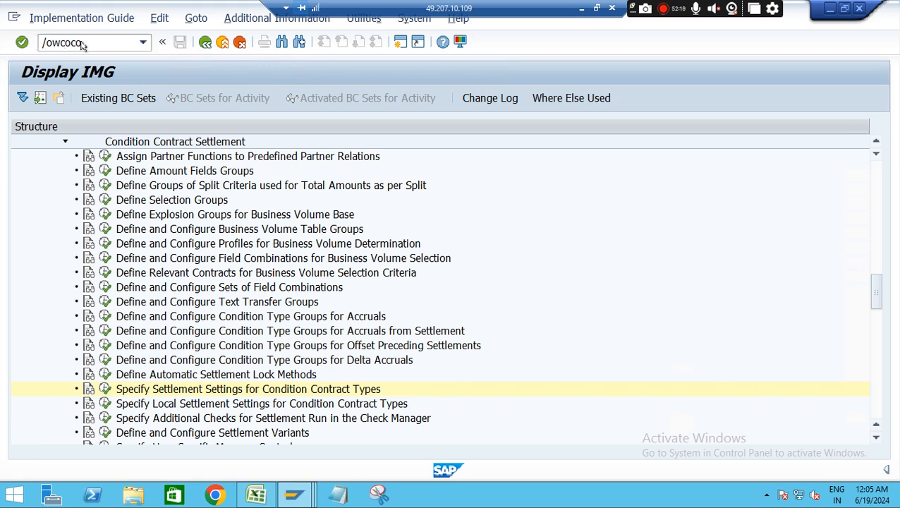
Run transaction /owcoco and create a condition contract of type ZS01 Z condition contract- 0s01- sales Rebate
key(Return)
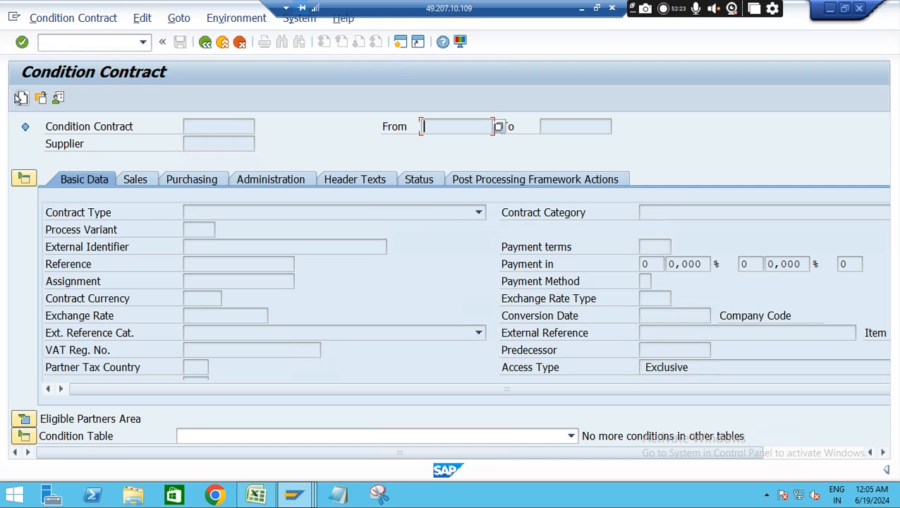
click(21, 98)
click(368, 254)
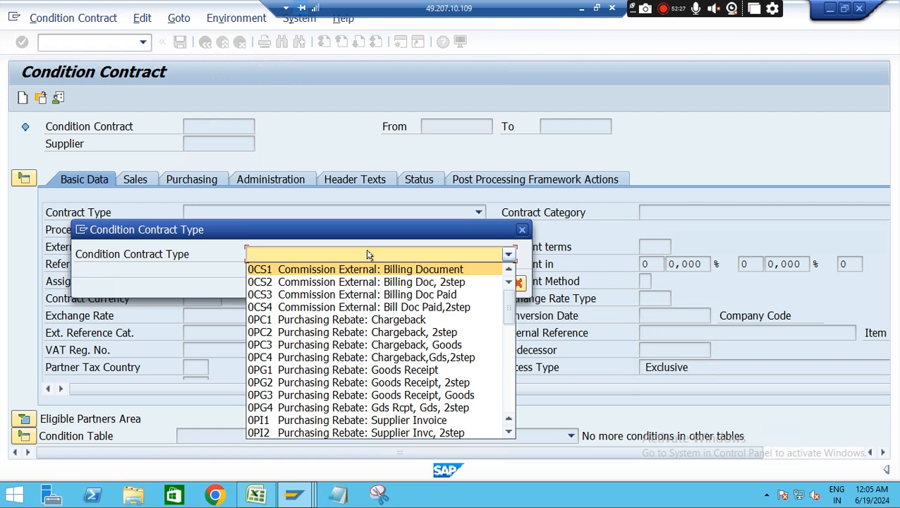
key(z)
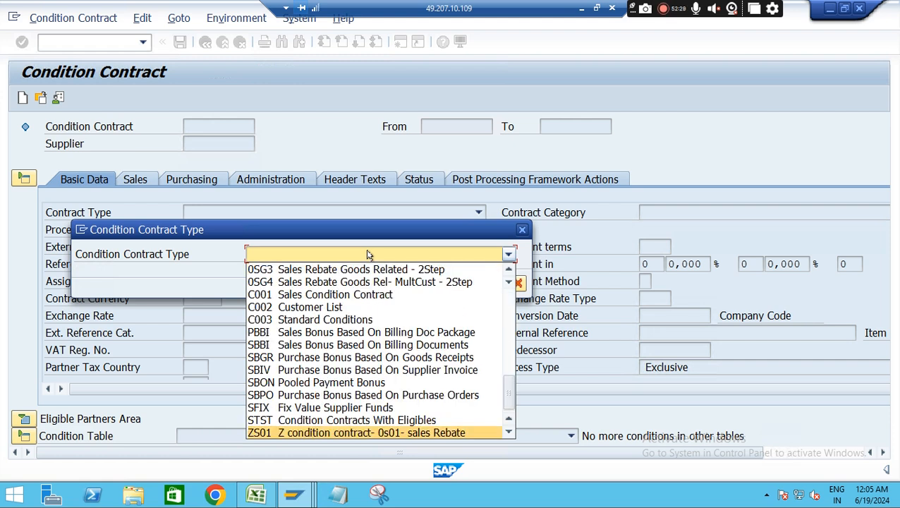
click(410, 432)
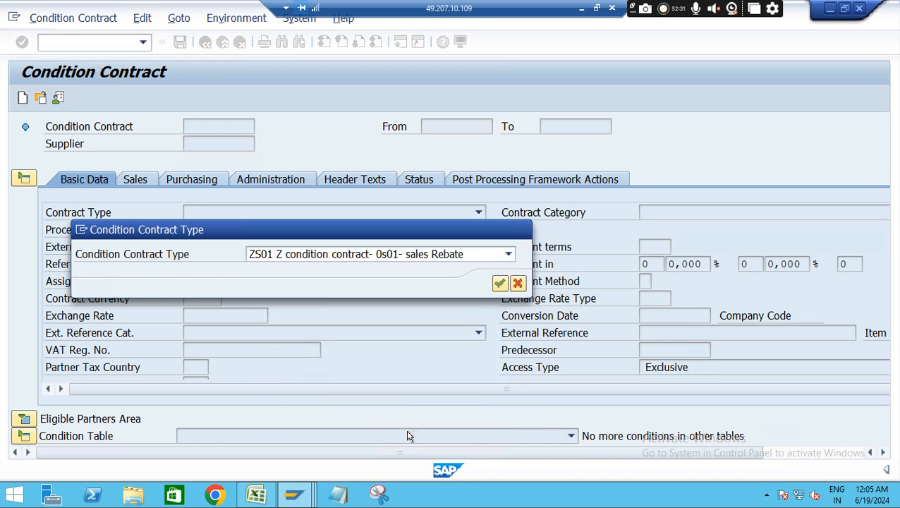
key(Return)
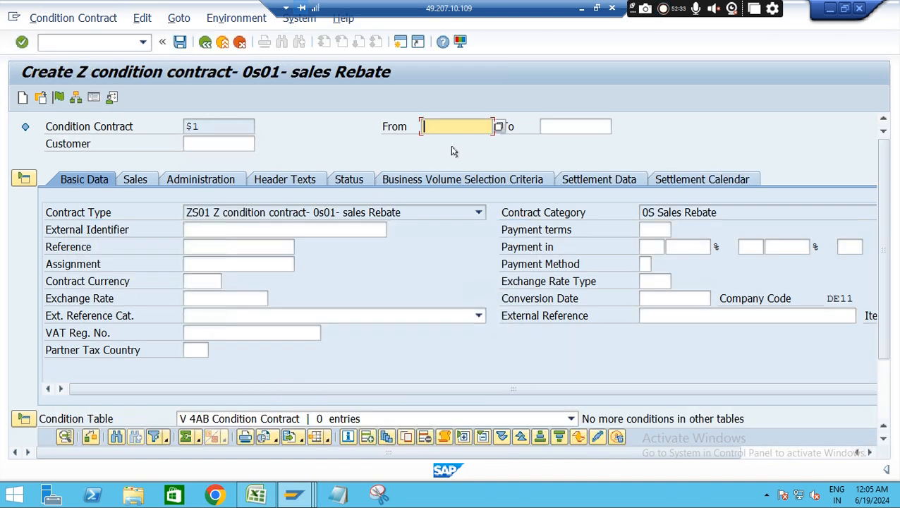
Set the condition contract's validity from 18.06.2024 to 18.06.2024
text(1)
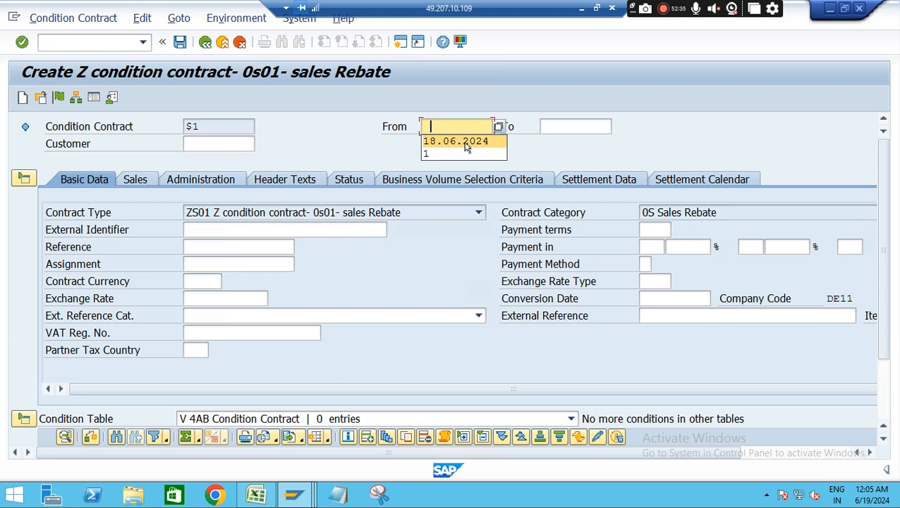
click(465, 141)
click(564, 125)
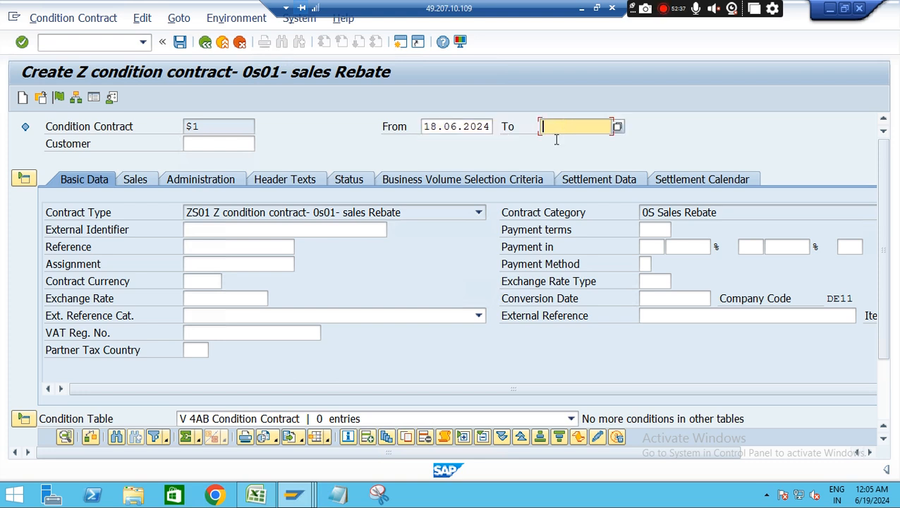
text(1)
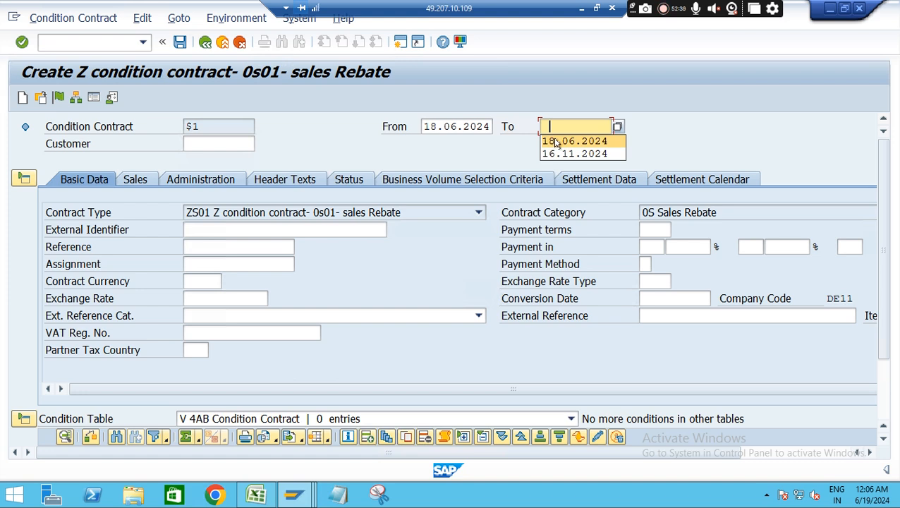
click(556, 141)
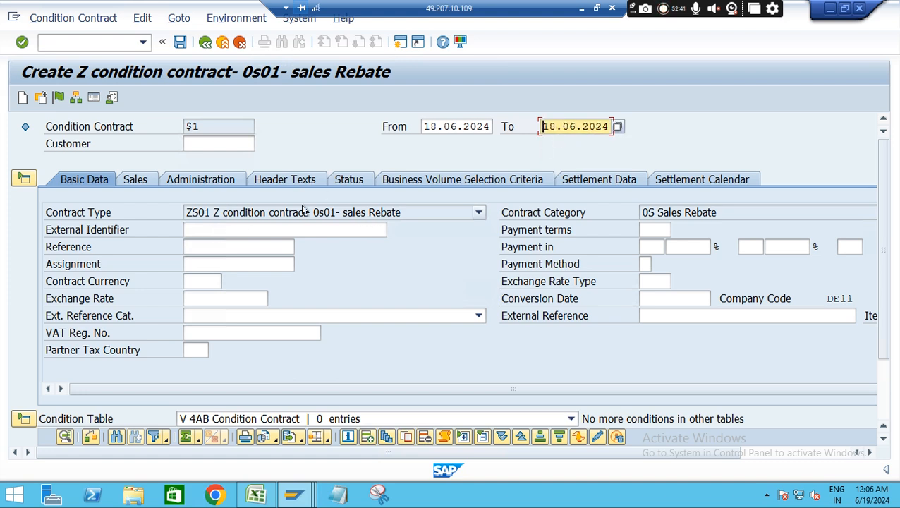
Add a business volume selection criterion with field combination 0009 Material for material DE-I3
click(137, 179)
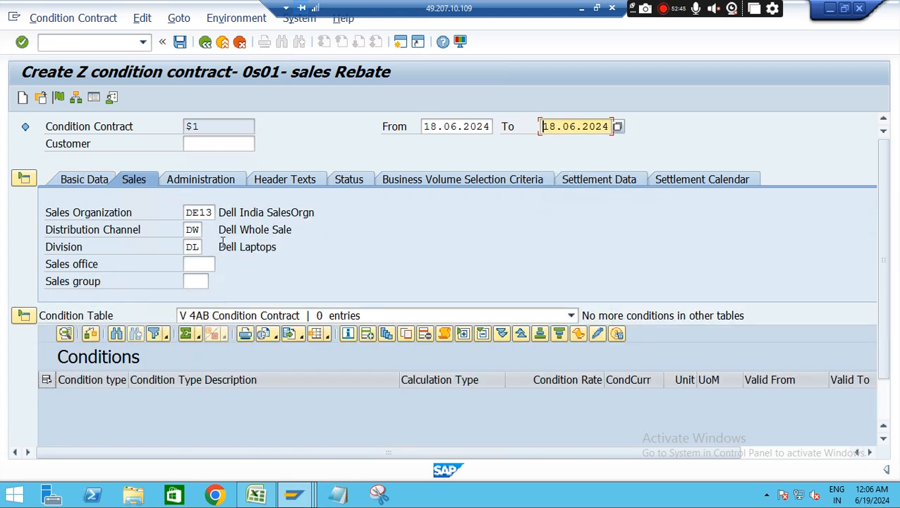
click(487, 182)
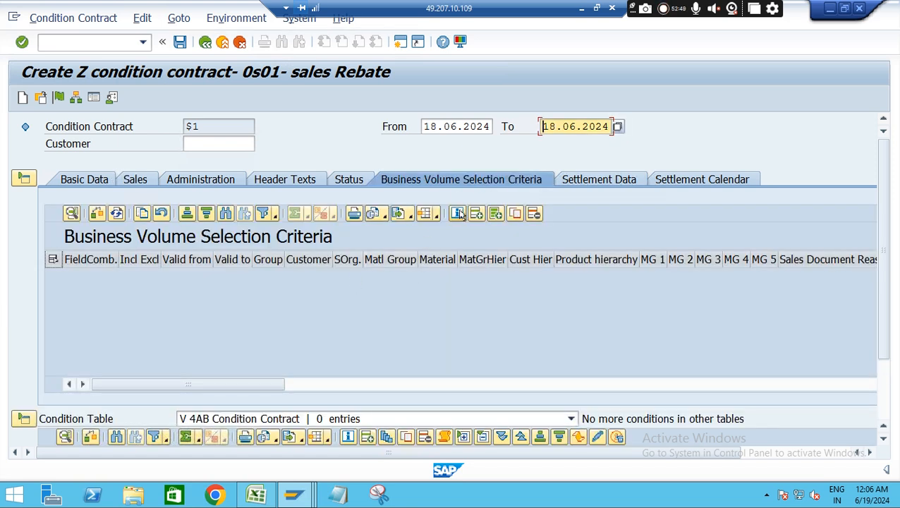
click(476, 214)
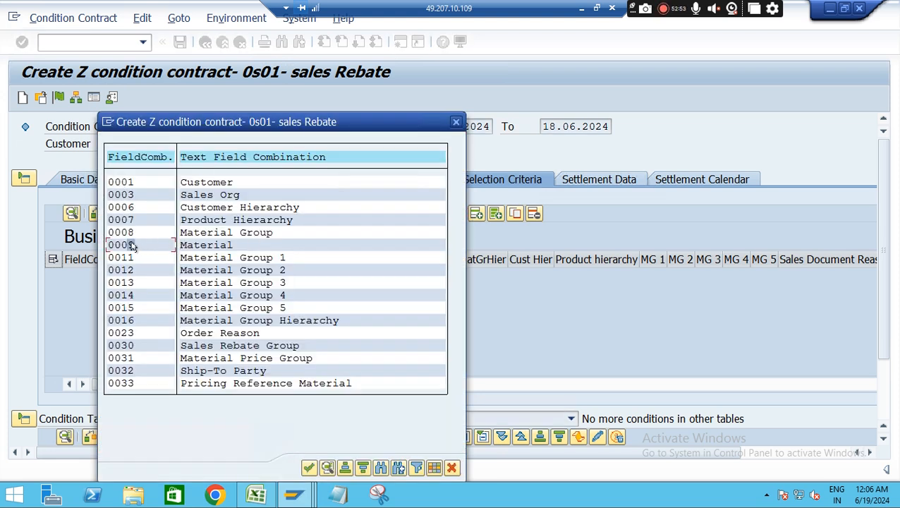
click(455, 121)
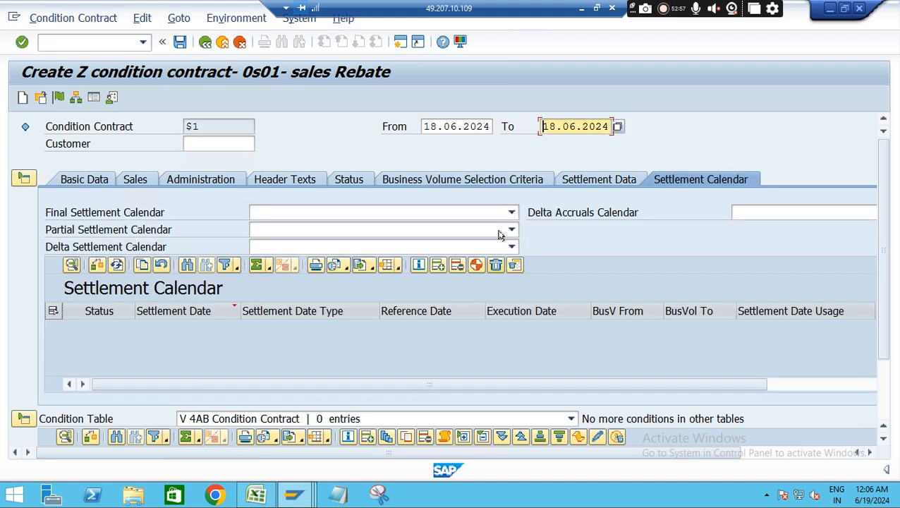
click(489, 182)
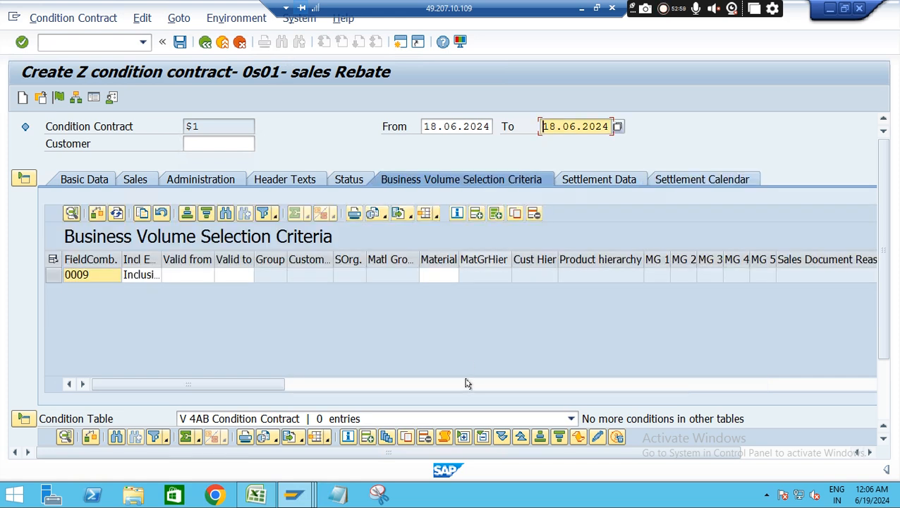
click(439, 275)
text(D)
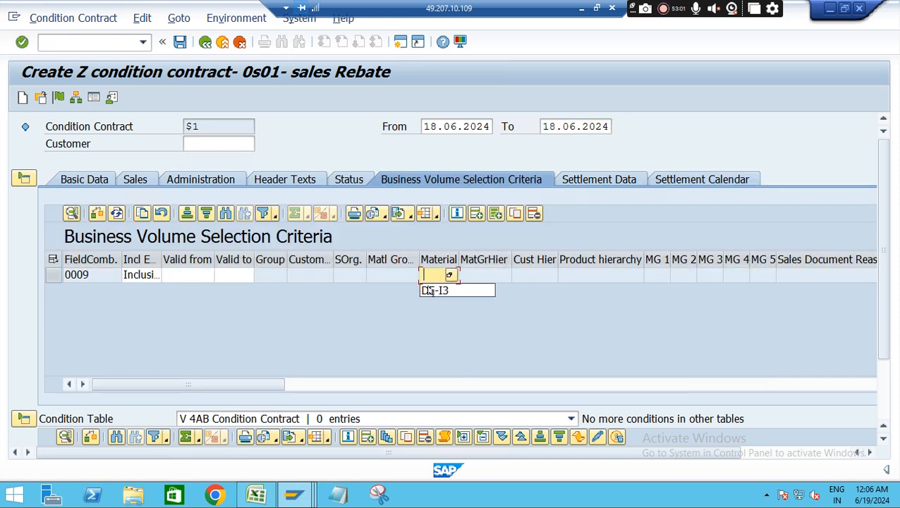
click(428, 291)
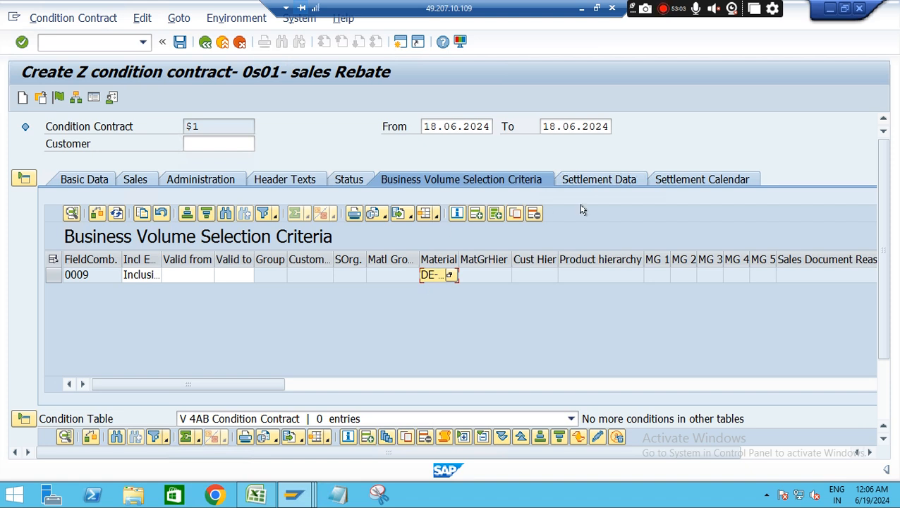
Add a Final Settlement date of 18.06.2024 to the contract's settlement calendar
click(704, 179)
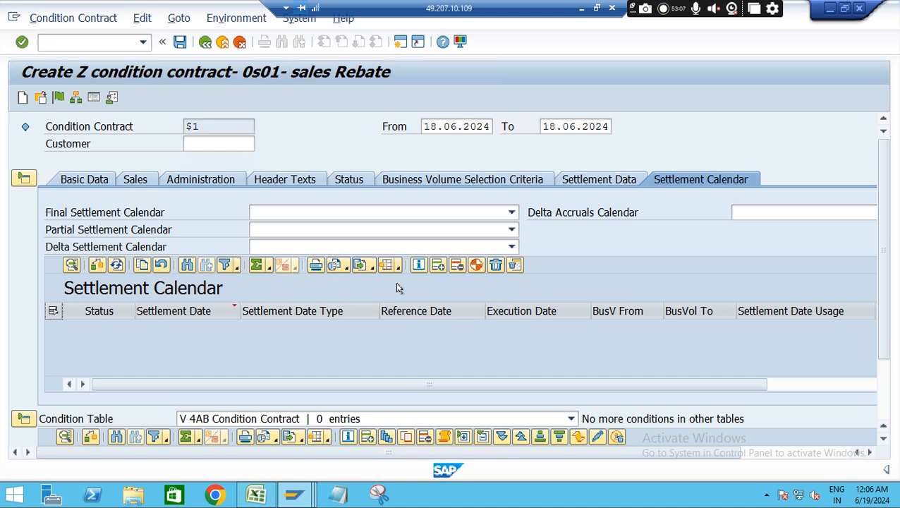
click(437, 264)
click(233, 305)
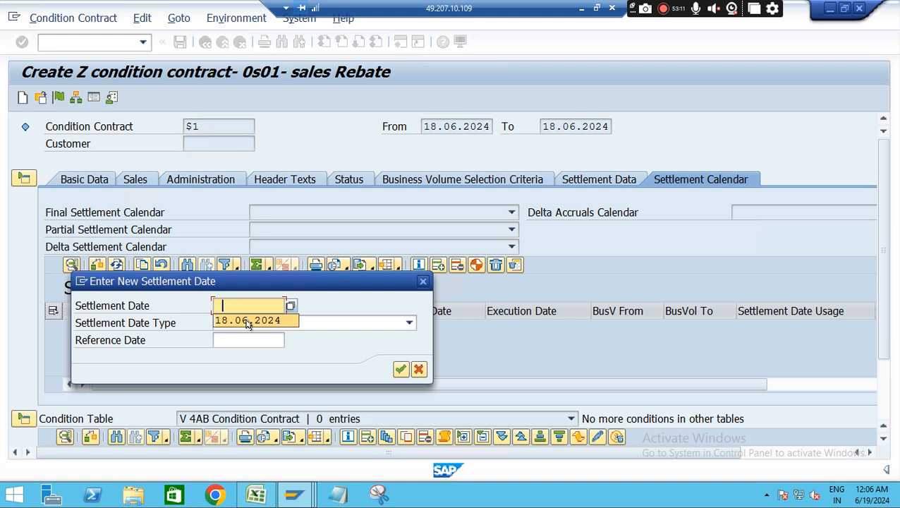
click(248, 321)
key(Return)
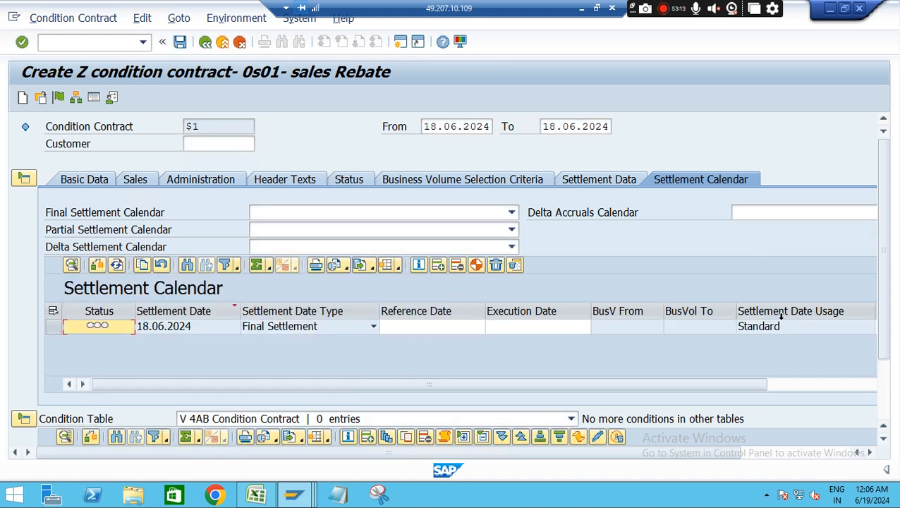
Collapse the document header area and add condition type REA1 with calculation type Percentage to the conditions
click(24, 179)
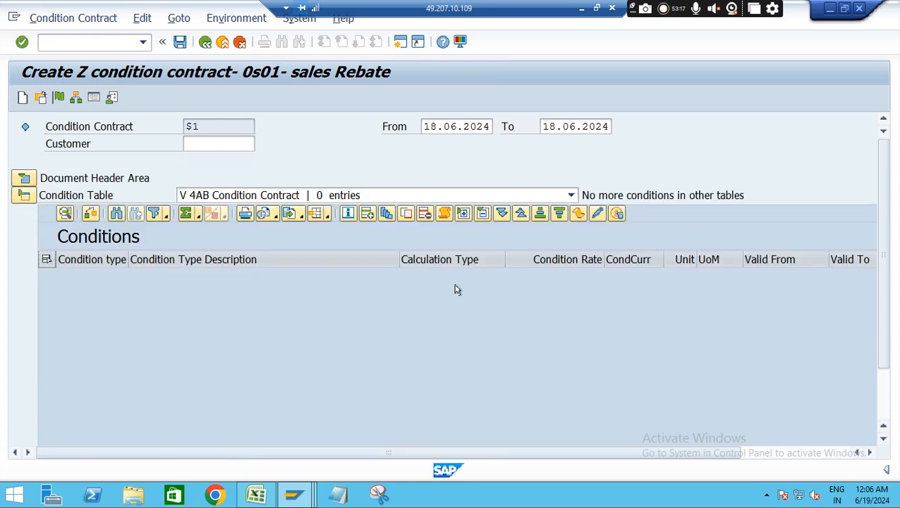
click(367, 214)
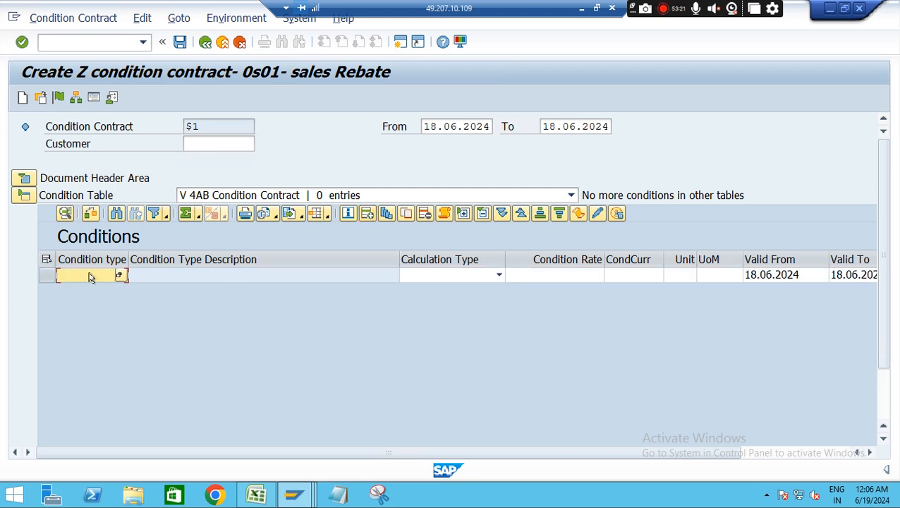
click(105, 276)
click(85, 291)
click(465, 280)
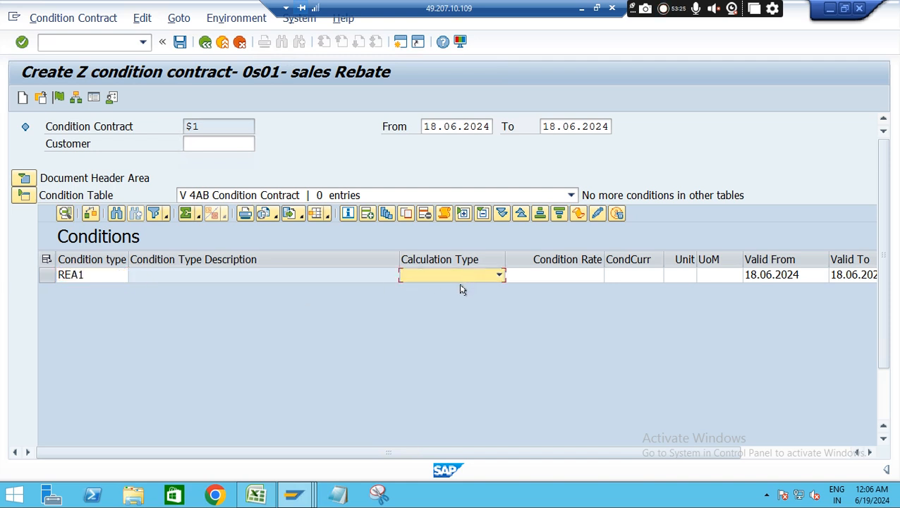
click(498, 276)
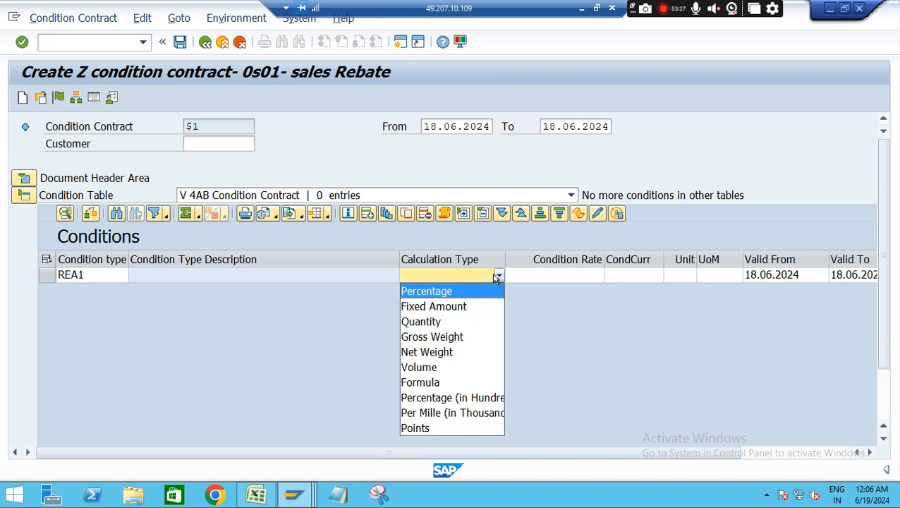
click(443, 291)
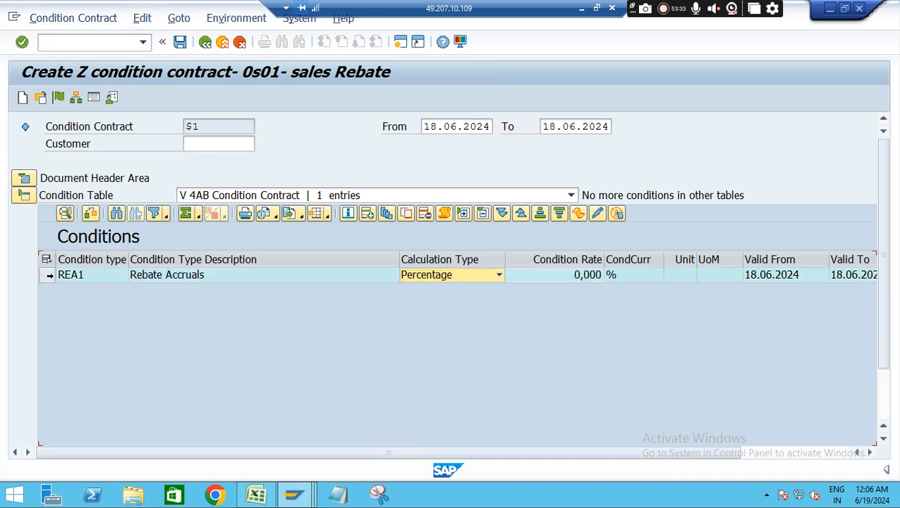
Add a second condition line of type RES1 with calculation type Percentage
click(367, 213)
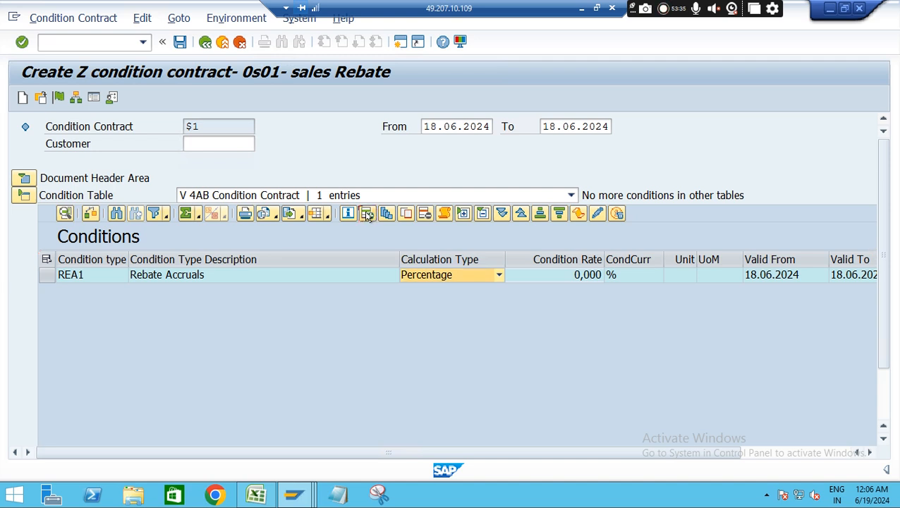
click(103, 291)
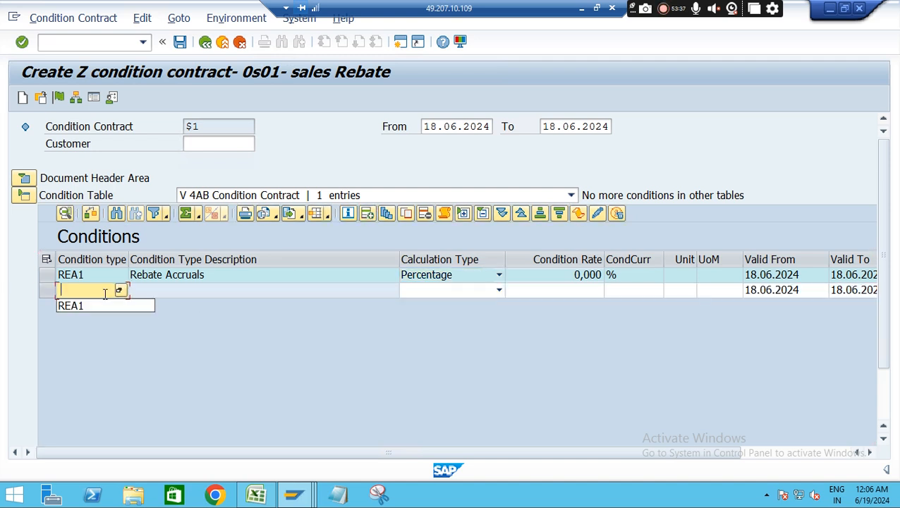
click(77, 305)
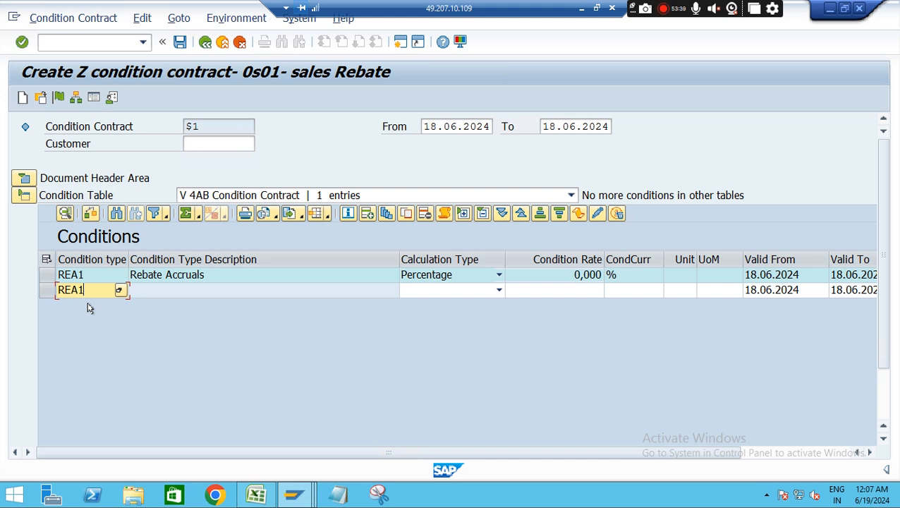
key(BackSpace)
text(SE)
click(465, 292)
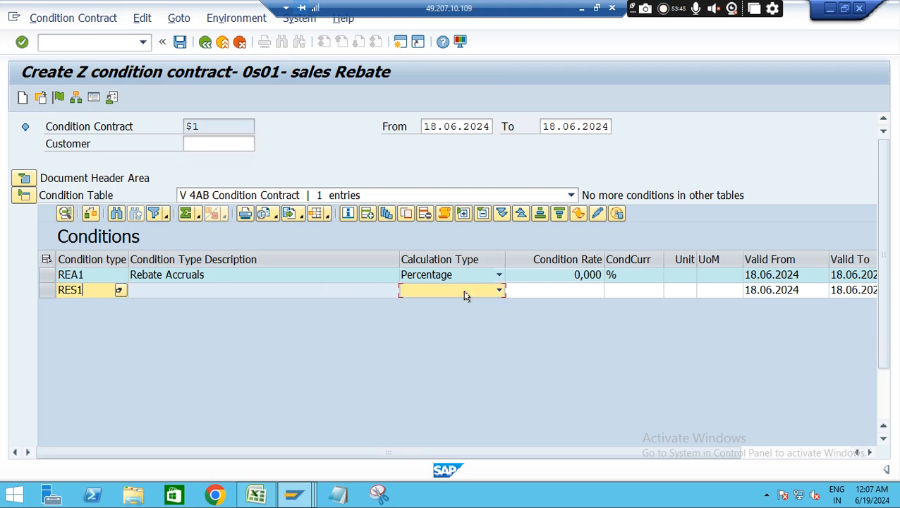
click(499, 292)
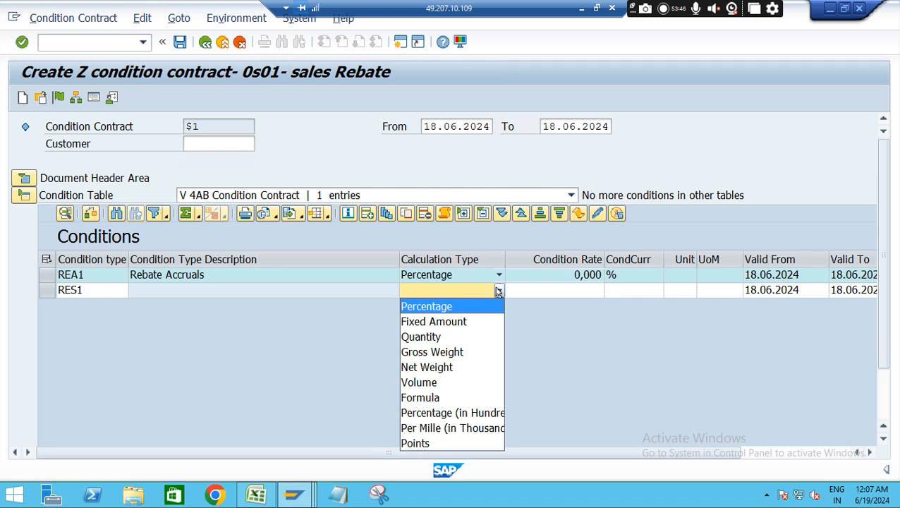
click(452, 309)
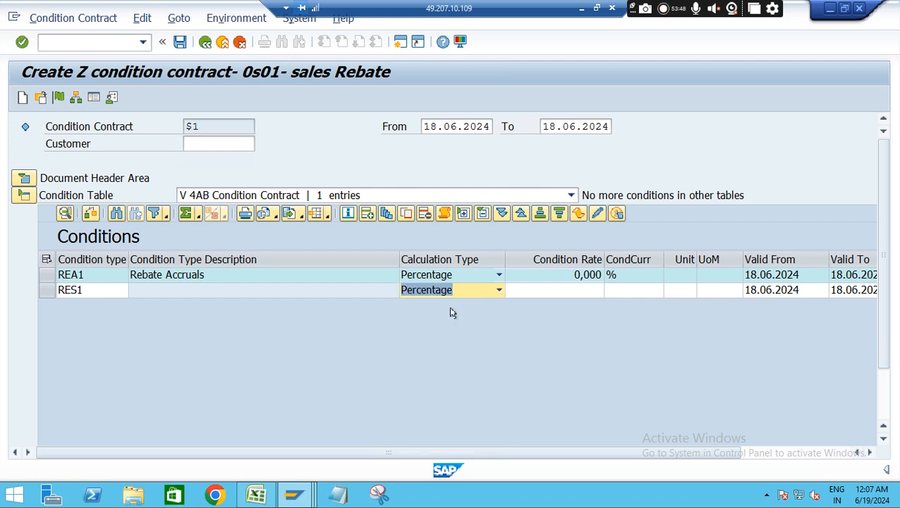
click(565, 291)
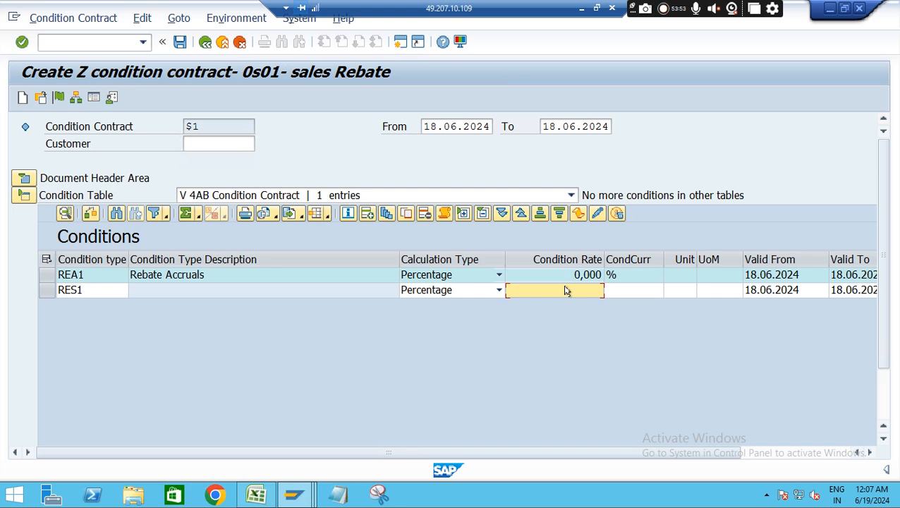
key(Return)
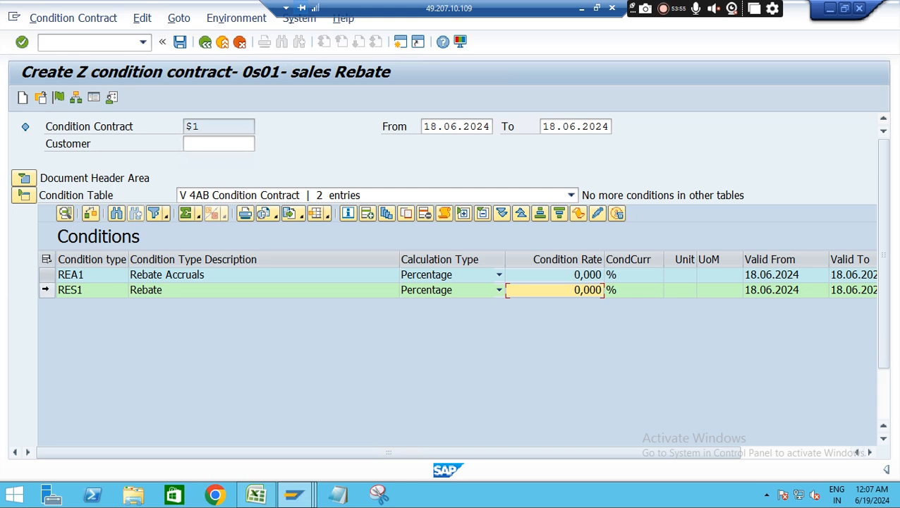
Add a scale line to the RES1 rebate condition and set its condition rate to 1 %
click(144, 291)
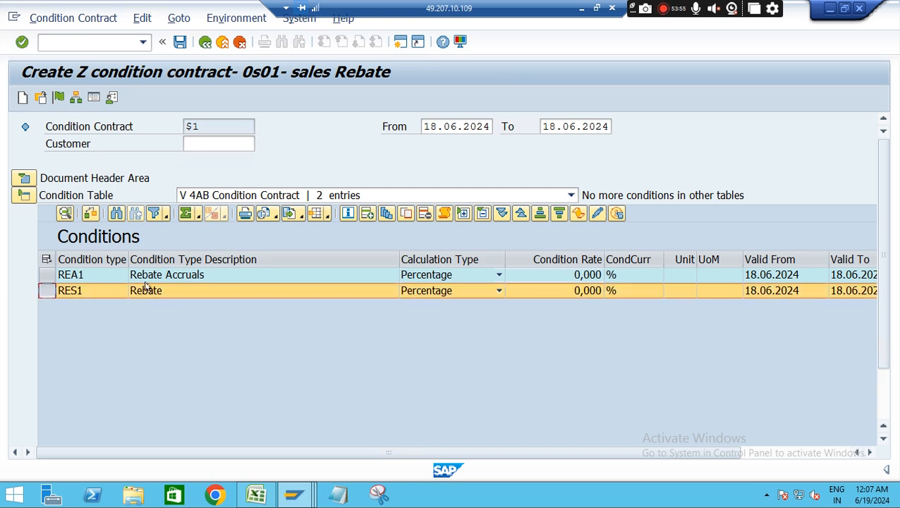
click(385, 215)
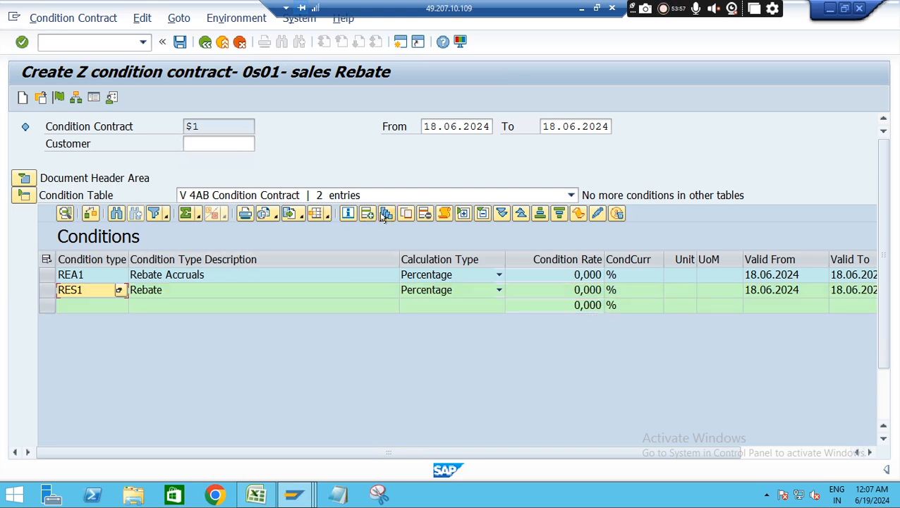
click(569, 305)
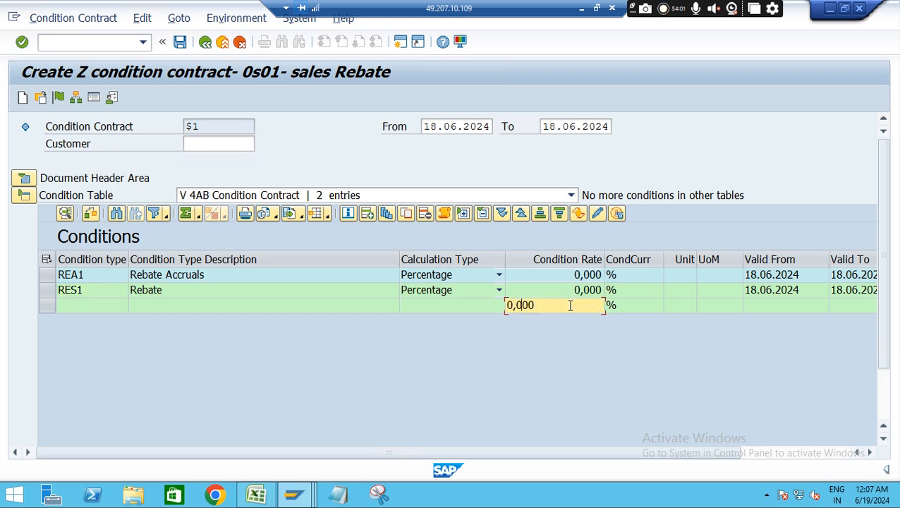
key(BackSpace)
key(BackSpace)
key(BackSpace)
key(BackSpace)
text(1)
key(Return)
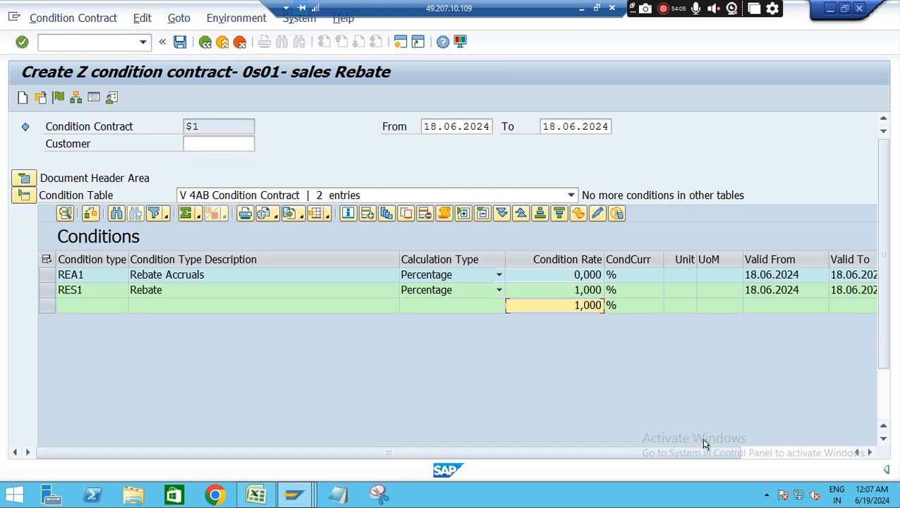
Set the scale value of the RES1 rebate's scale line to 9000 with unit INR
click(884, 421)
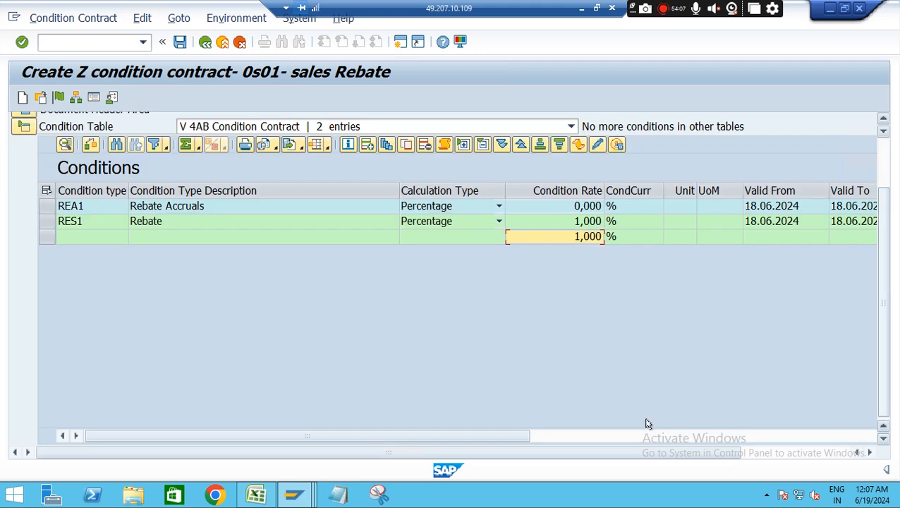
drag(483, 431, 830, 425)
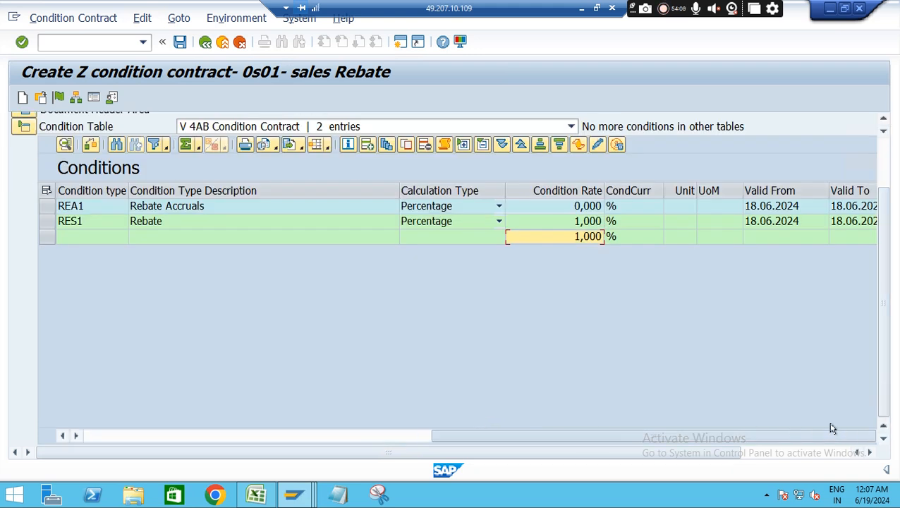
click(663, 238)
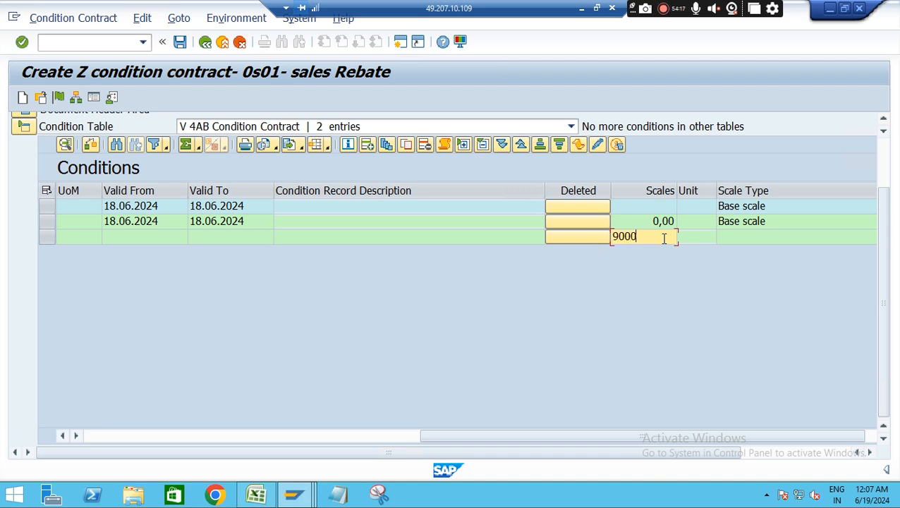
text(9000)
click(696, 235)
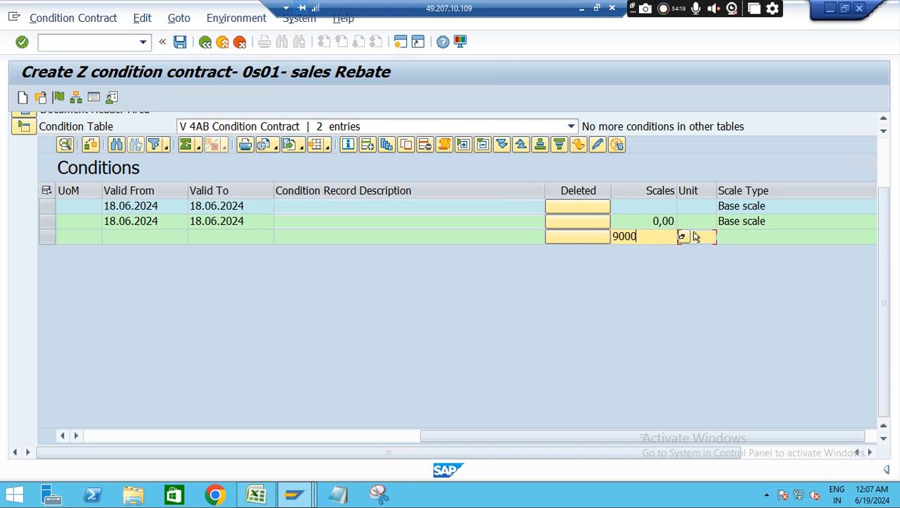
text(INR)
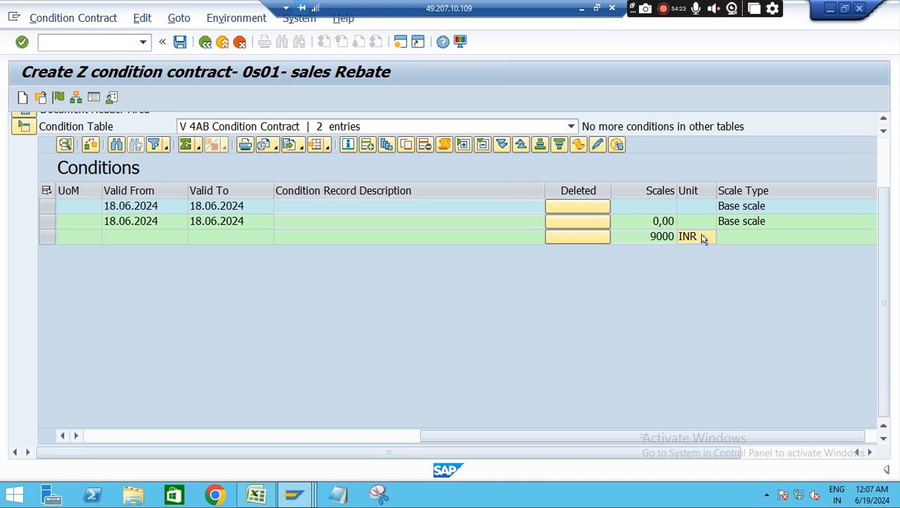
key(Return)
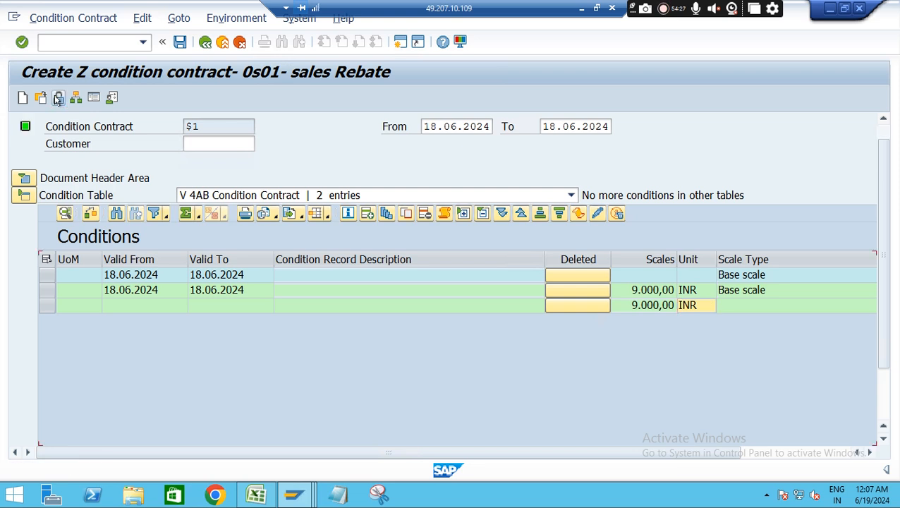
Fill in the contract's customer number from the previously used entry and save the condition contract
click(180, 43)
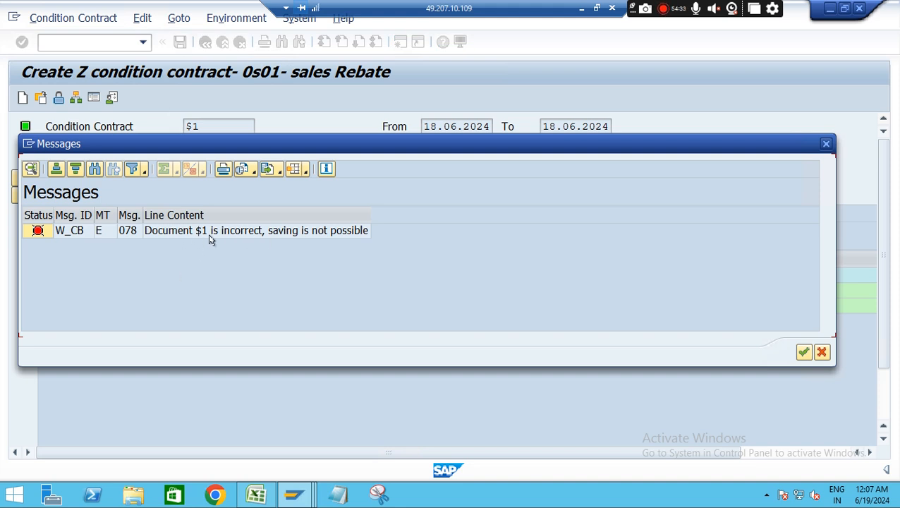
click(804, 352)
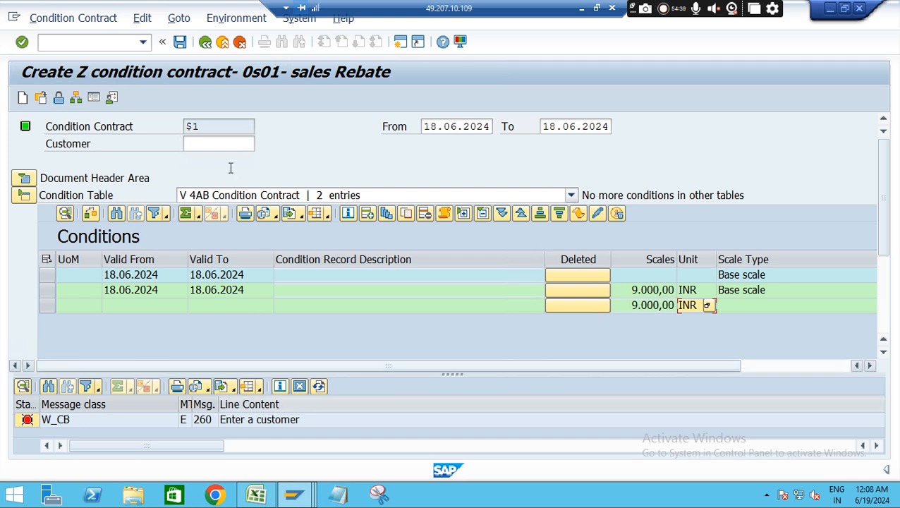
click(199, 143)
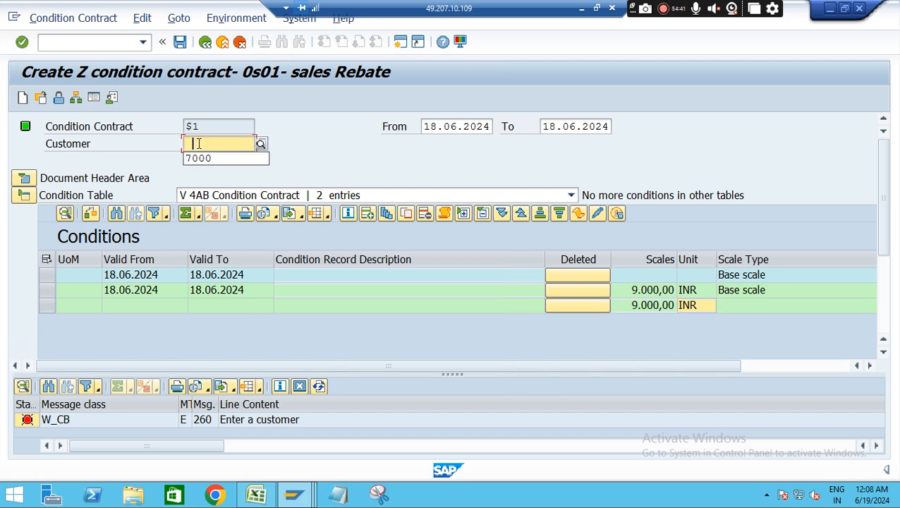
click(213, 158)
key(Return)
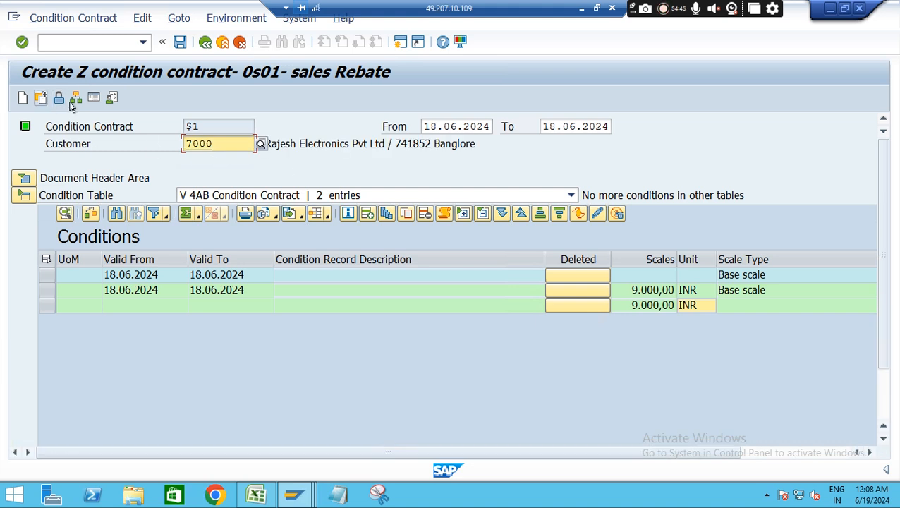
click(181, 43)
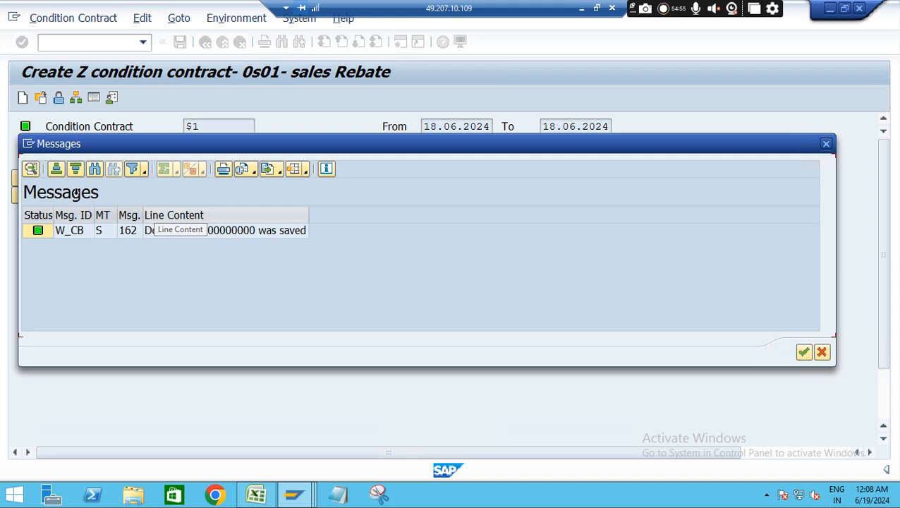
Copy the saved contract's document number from the message details into cell D9 of the Excel sheet
click(30, 170)
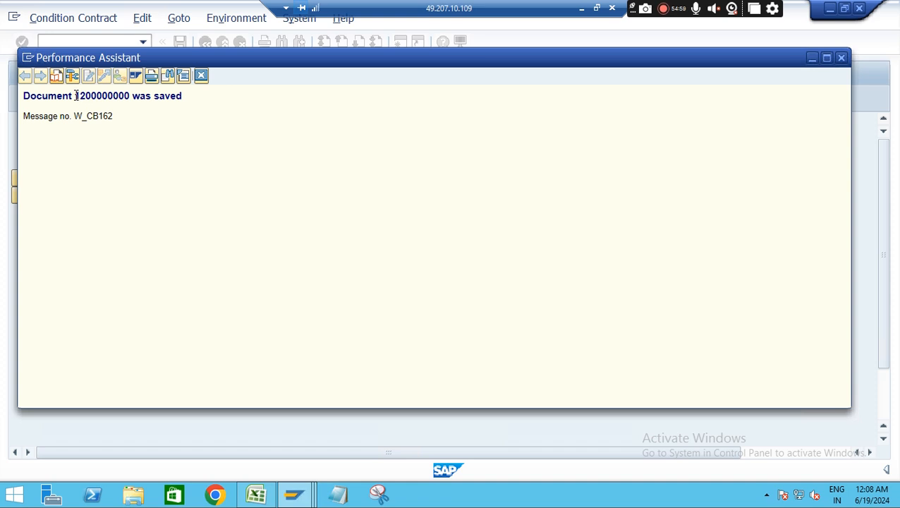
double_click(87, 95)
key(ctrl+c)
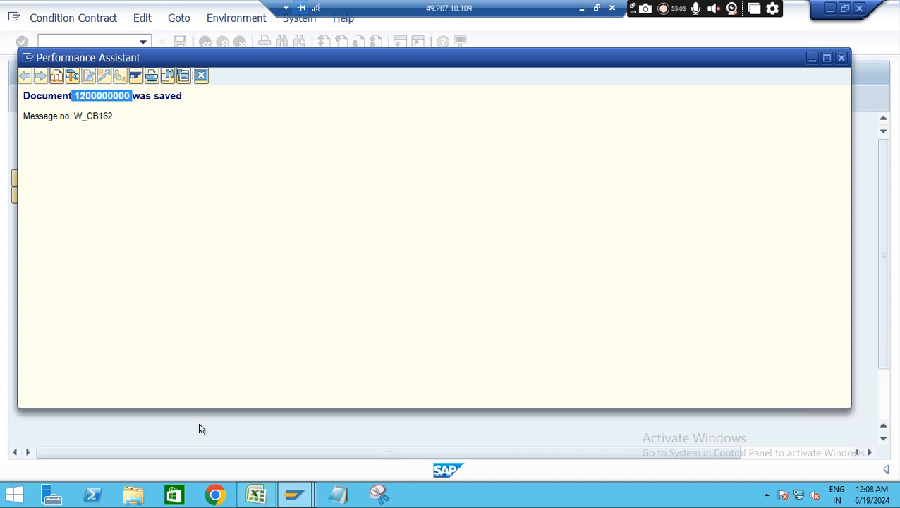
click(256, 495)
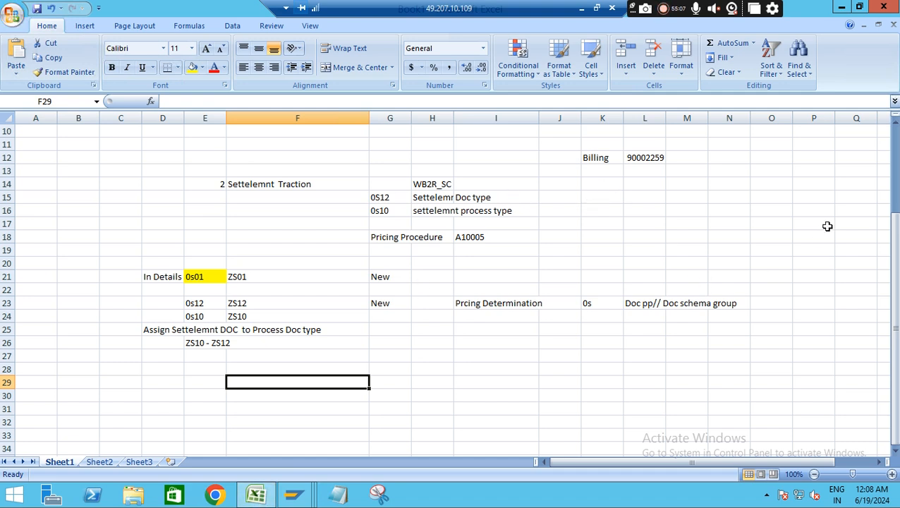
drag(896, 288, 896, 281)
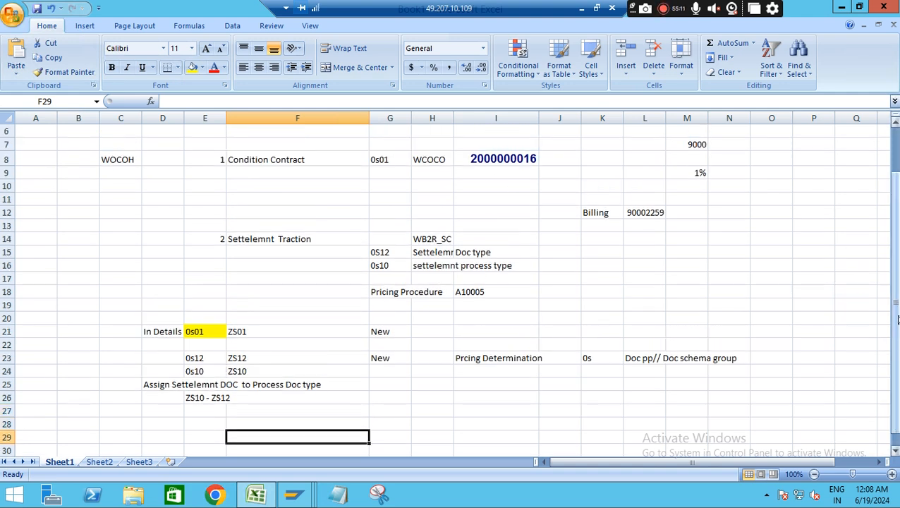
drag(896, 291, 896, 291)
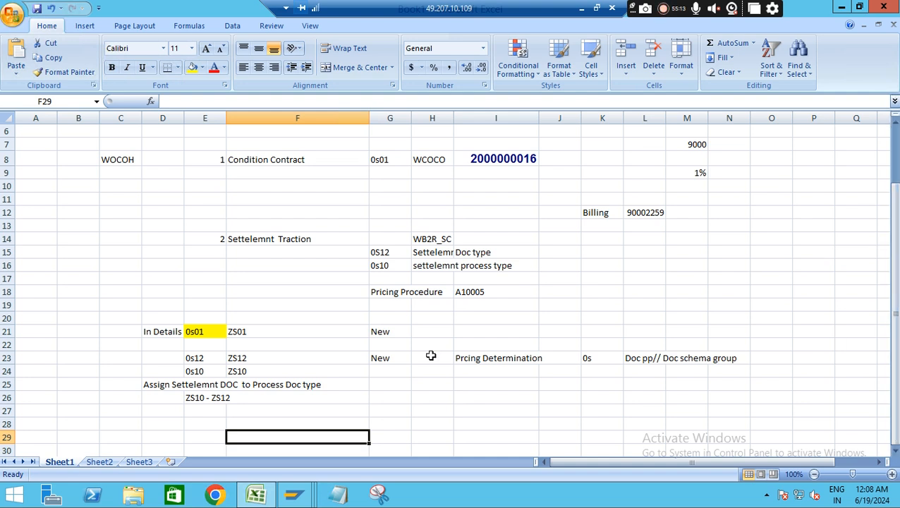
click(504, 175)
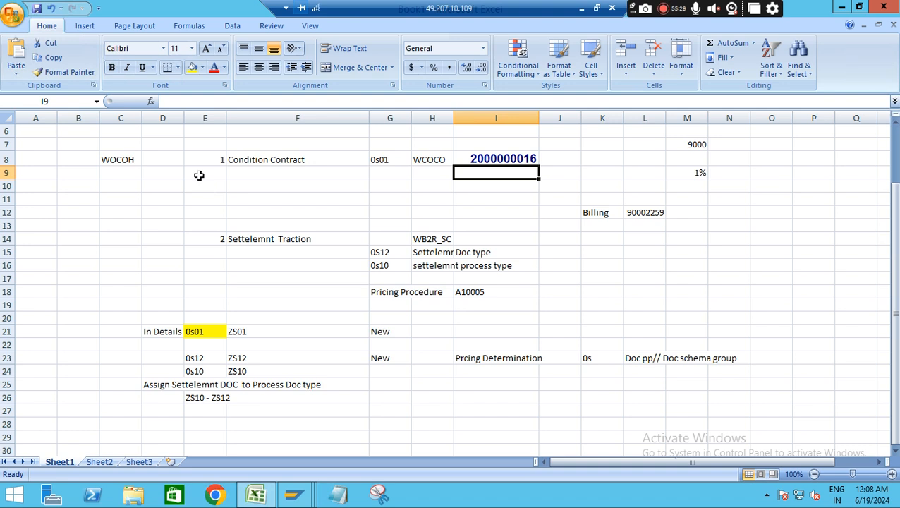
click(158, 172)
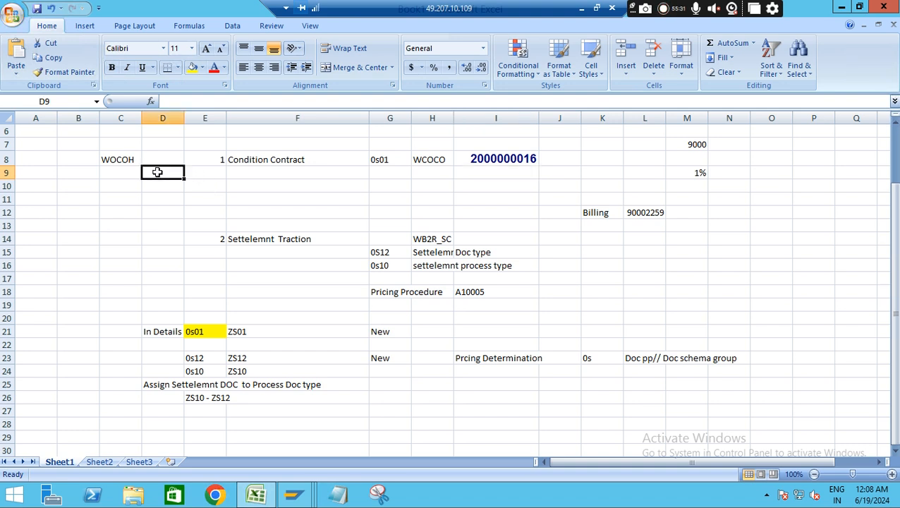
key(ctrl+v)
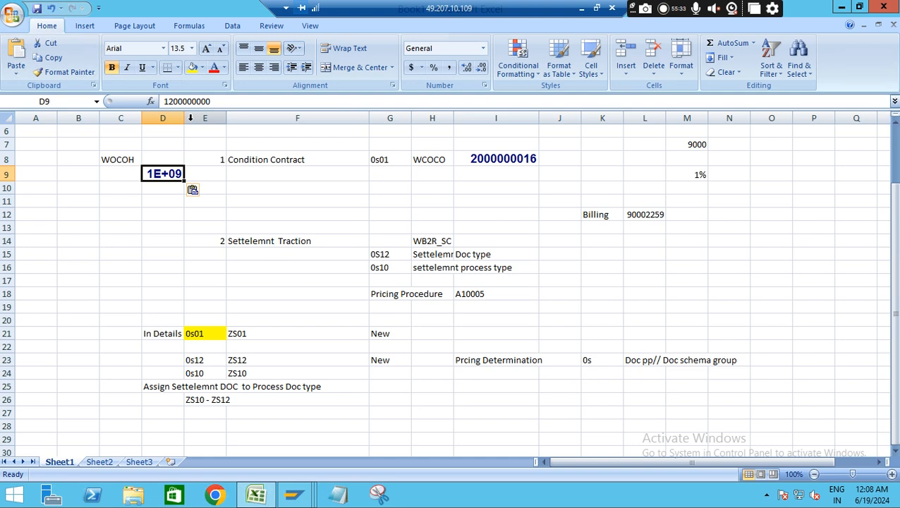
Widen column D of the Excel sheet to fit the full document number in cell D9
drag(207, 124, 228, 125)
drag(175, 173, 558, 158)
click(558, 158)
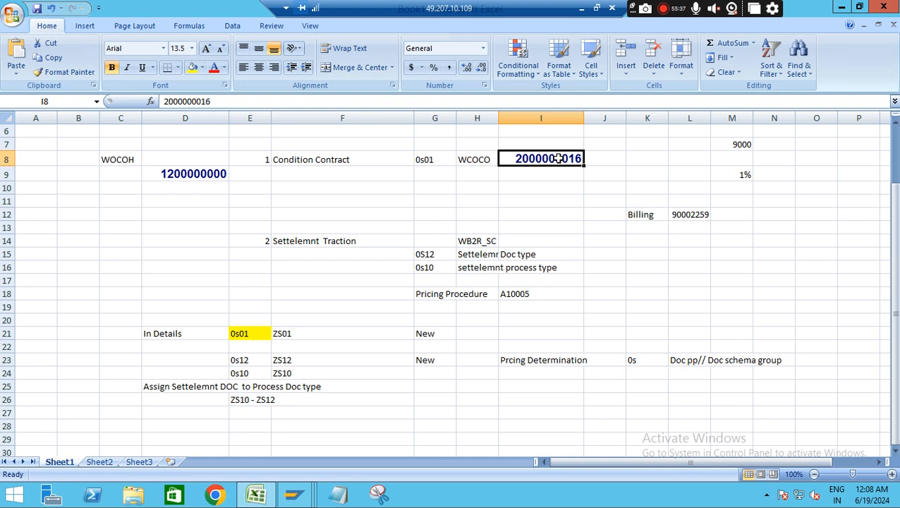
click(215, 177)
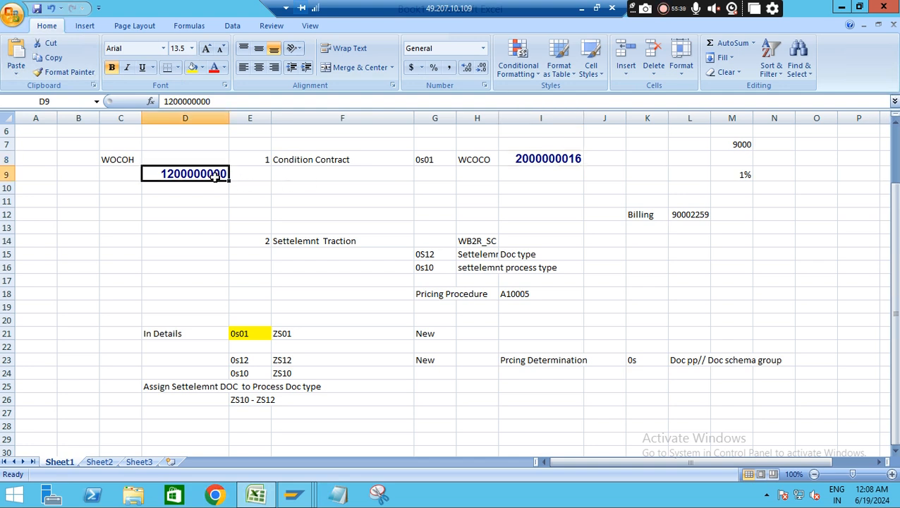
Switch back to SAP, close the message details and confirm the save messages
key(alt+Tab)
click(198, 78)
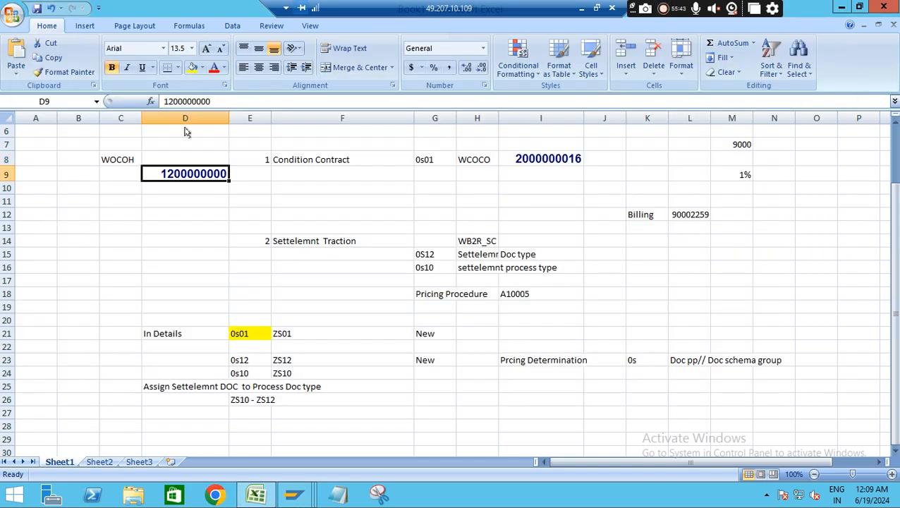
click(294, 493)
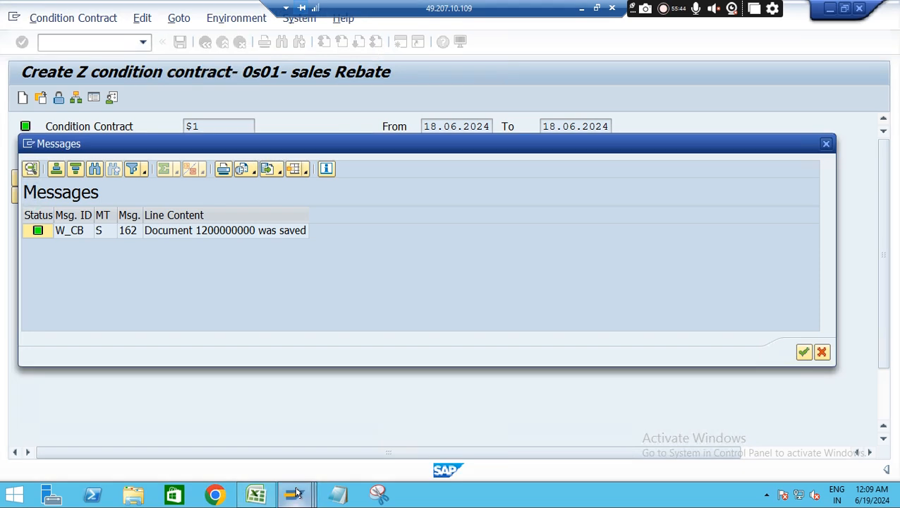
click(803, 352)
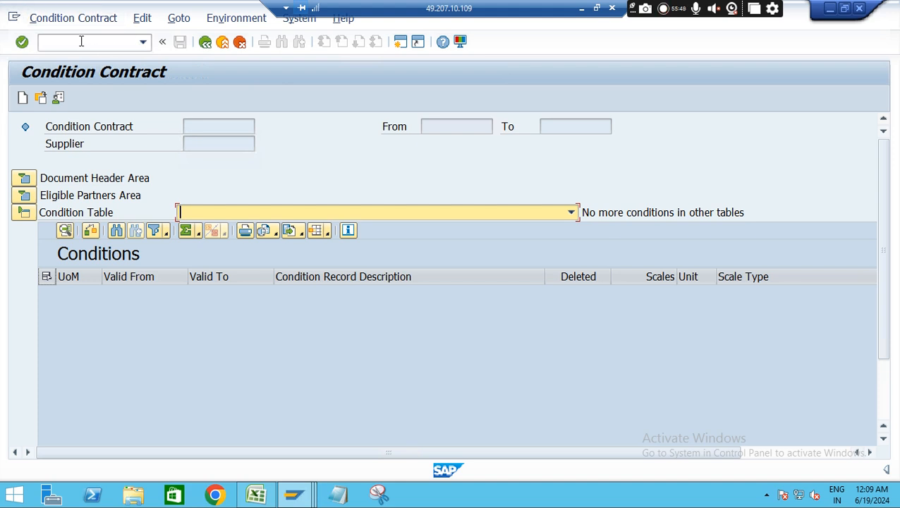
click(80, 41)
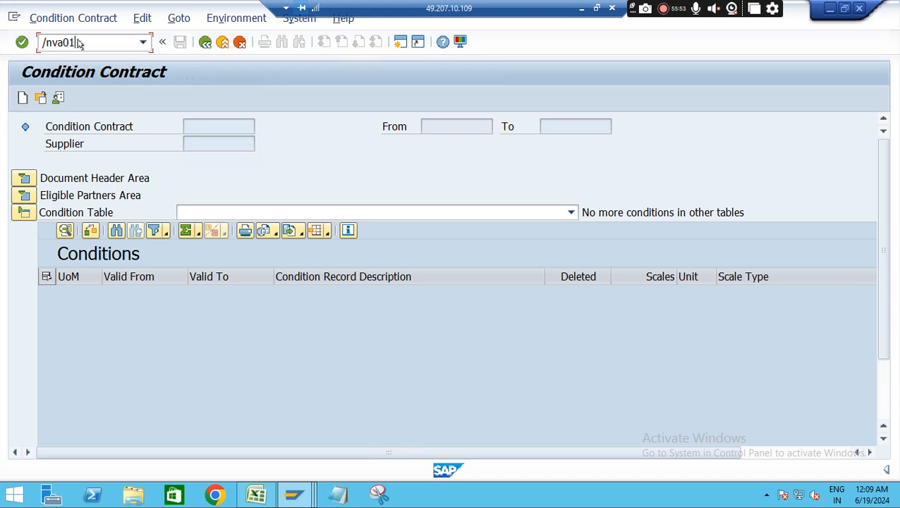
text(/nva01)
key(Return)
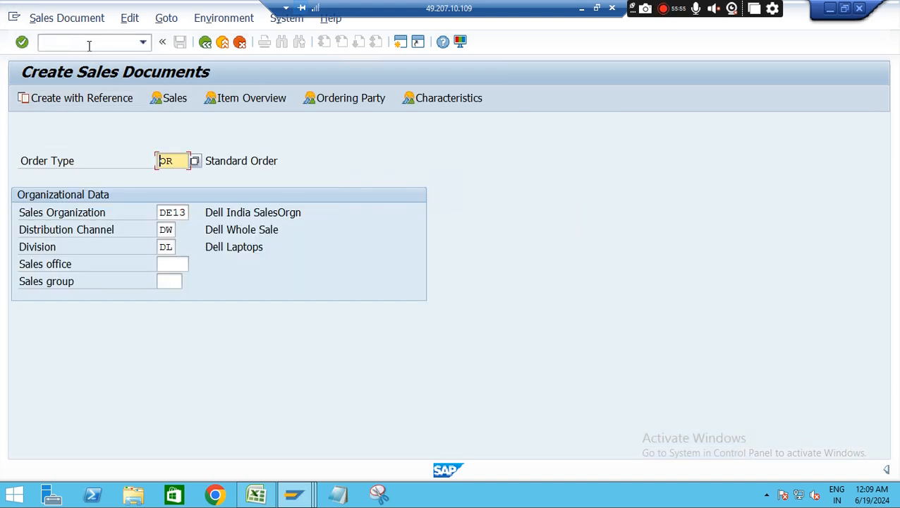
Run transaction /nspro and open the SAP Reference IMG
click(80, 43)
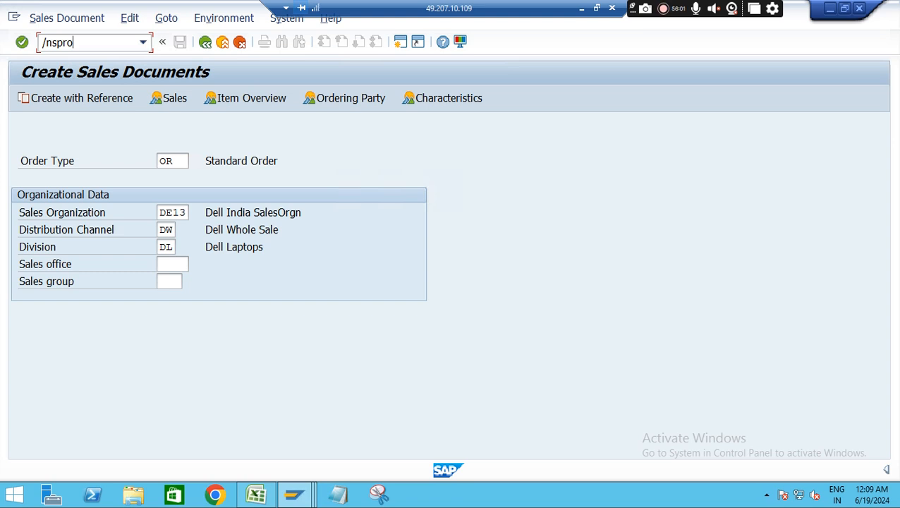
key(Return)
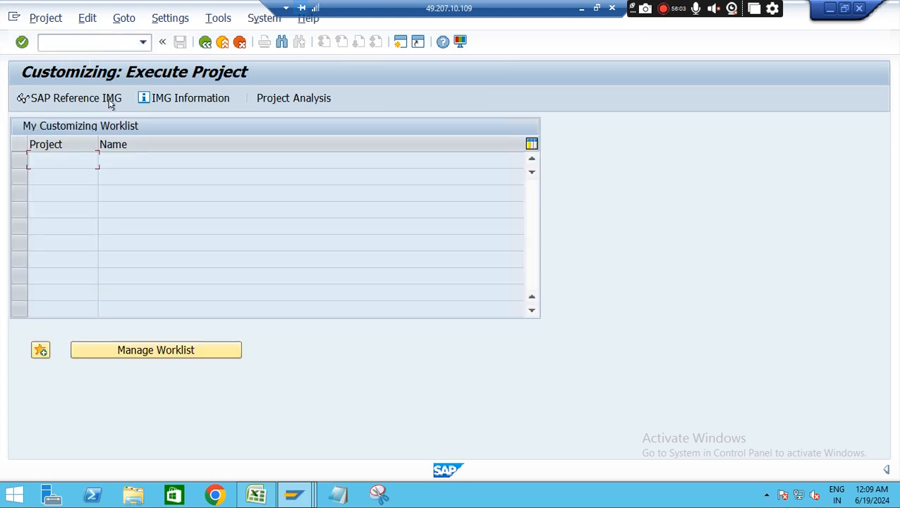
click(60, 103)
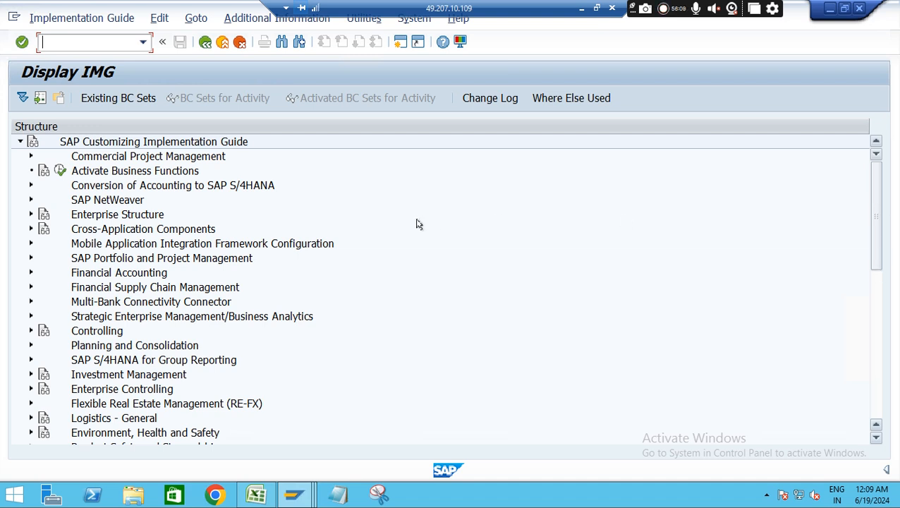
Expand Logistics - General, Settlement Management and its Basic Settings in the IMG structure
scroll(417, 225, down, 4)
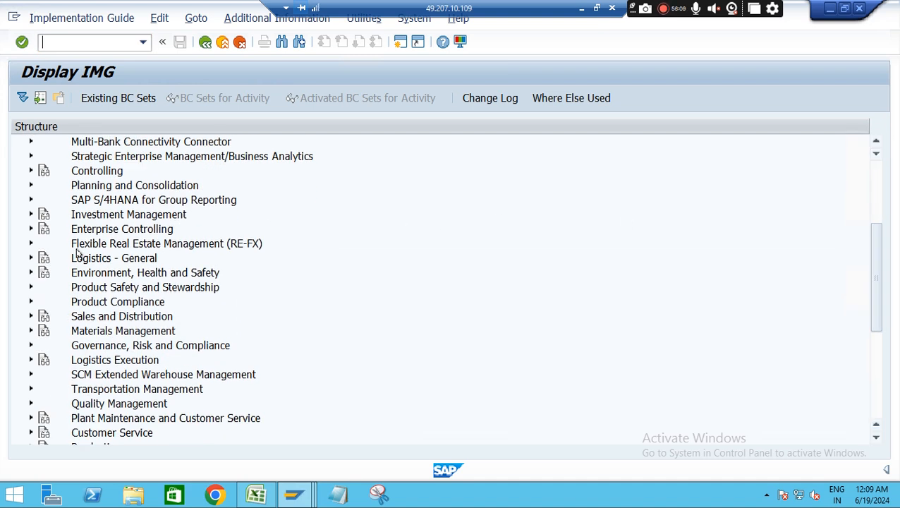
click(30, 257)
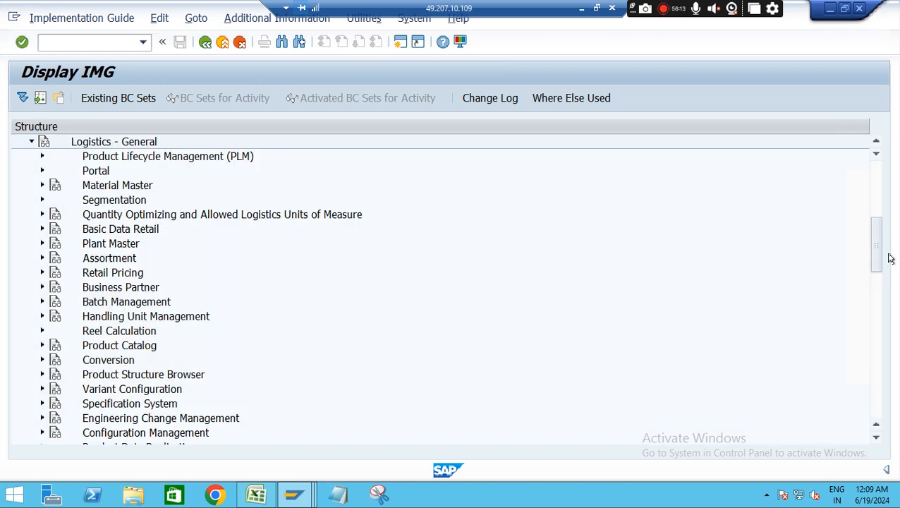
drag(874, 243, 874, 246)
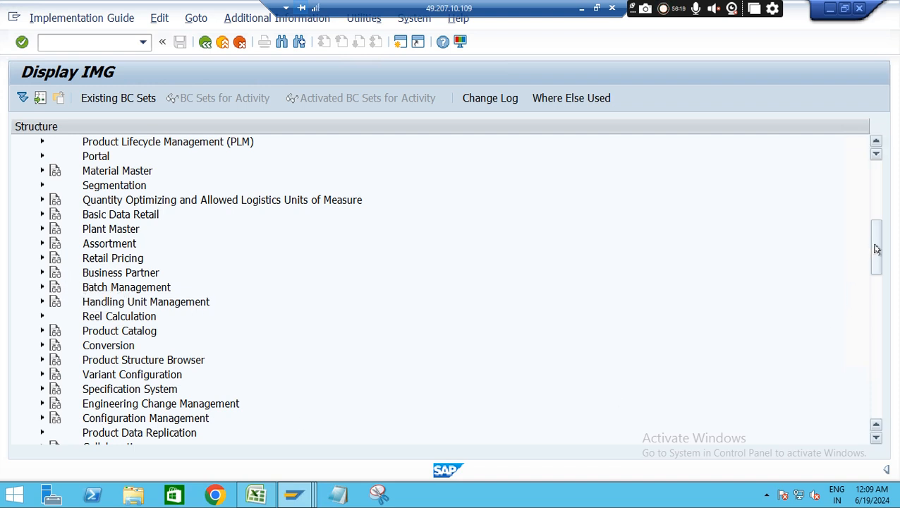
drag(877, 251, 877, 275)
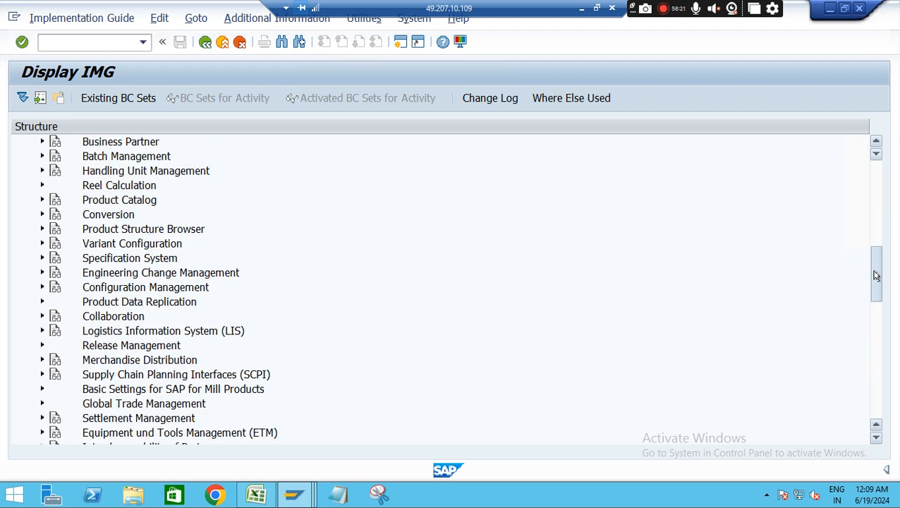
drag(874, 276, 873, 290)
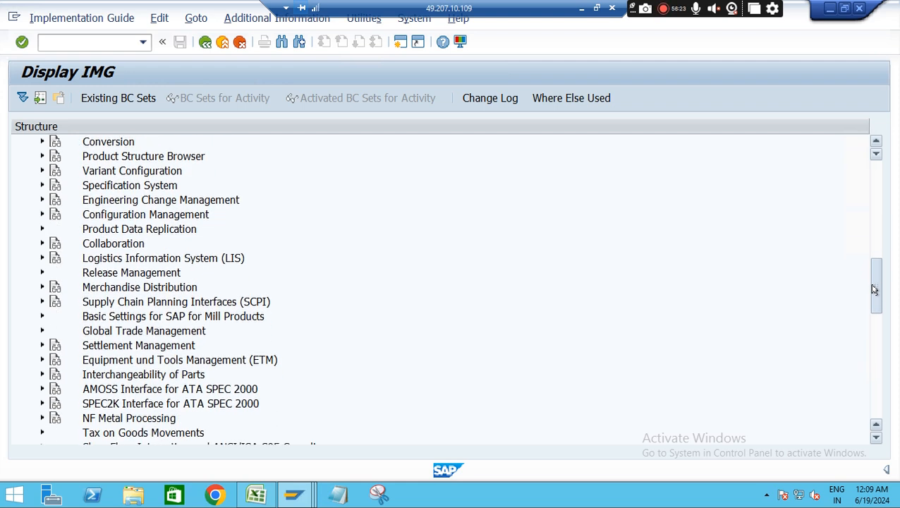
click(42, 345)
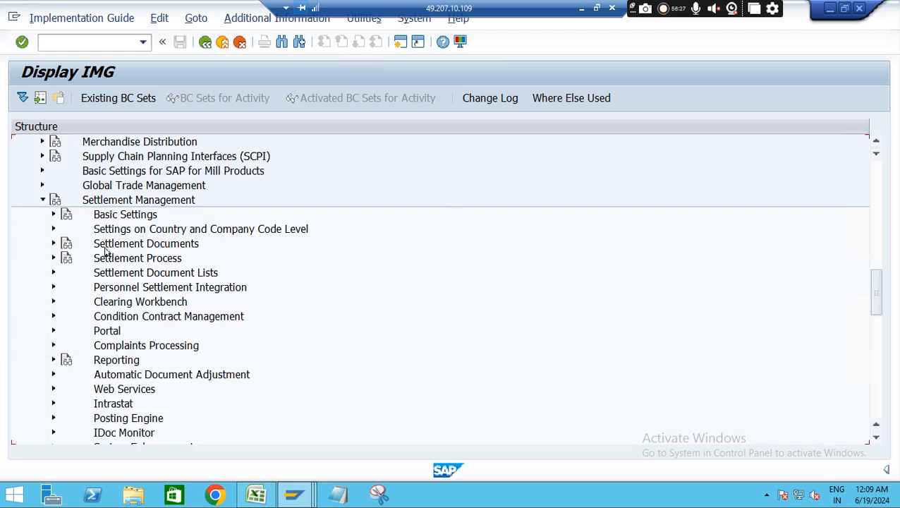
click(54, 215)
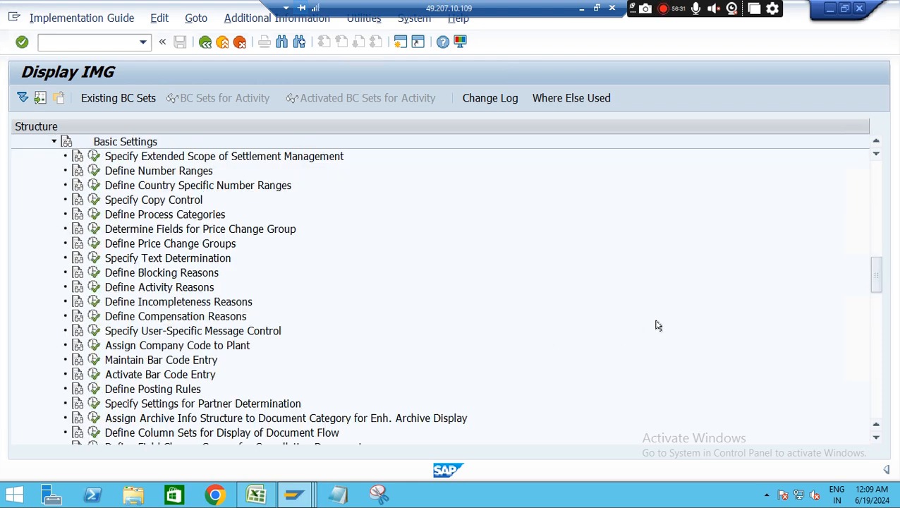
Expand Pricing and Sales (SD) in the IMG structure and open Set Condition Types for Pricing under Define Condition Types
drag(873, 271, 875, 294)
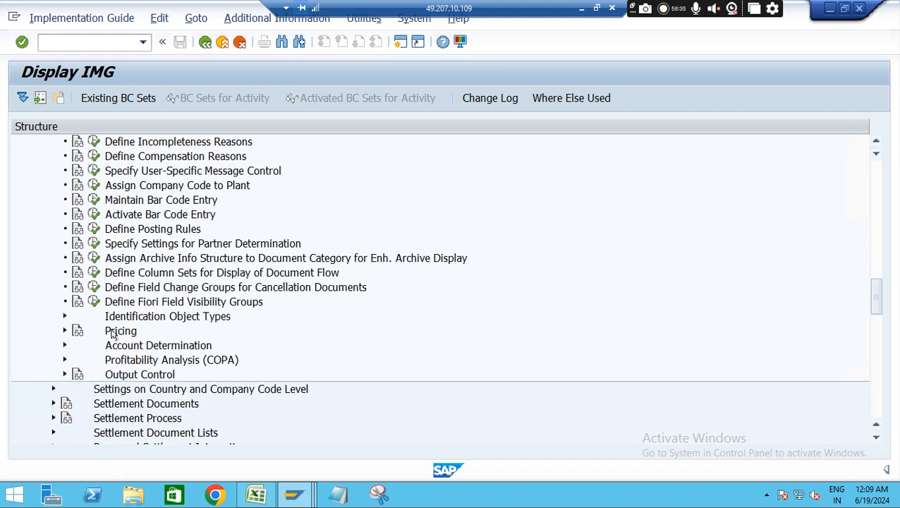
click(64, 331)
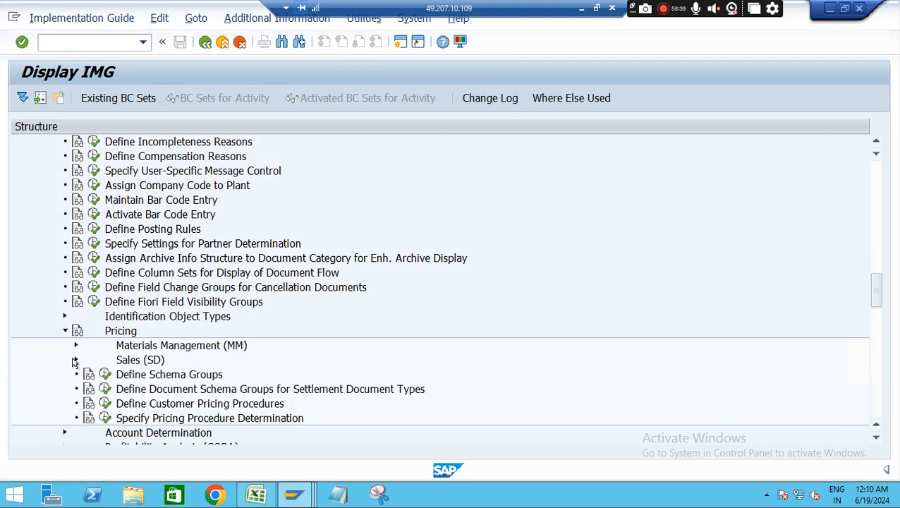
click(75, 361)
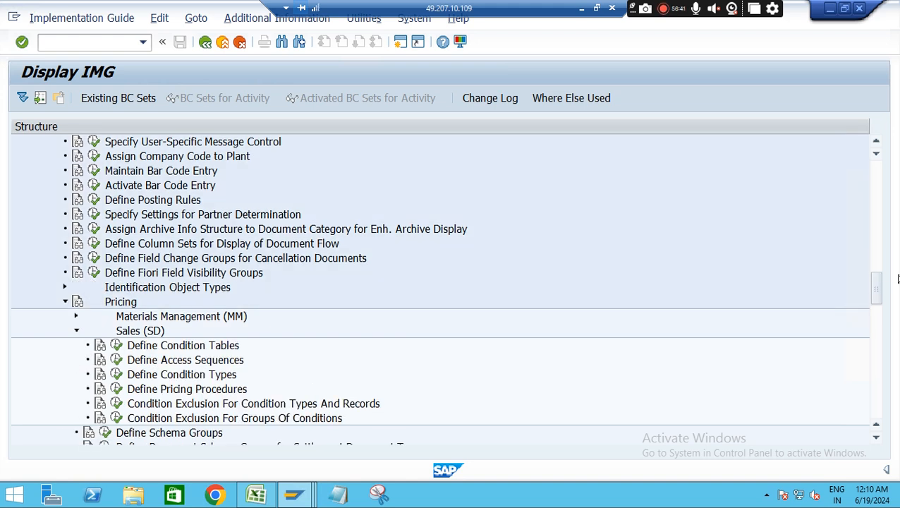
scroll(877, 289, down, 2)
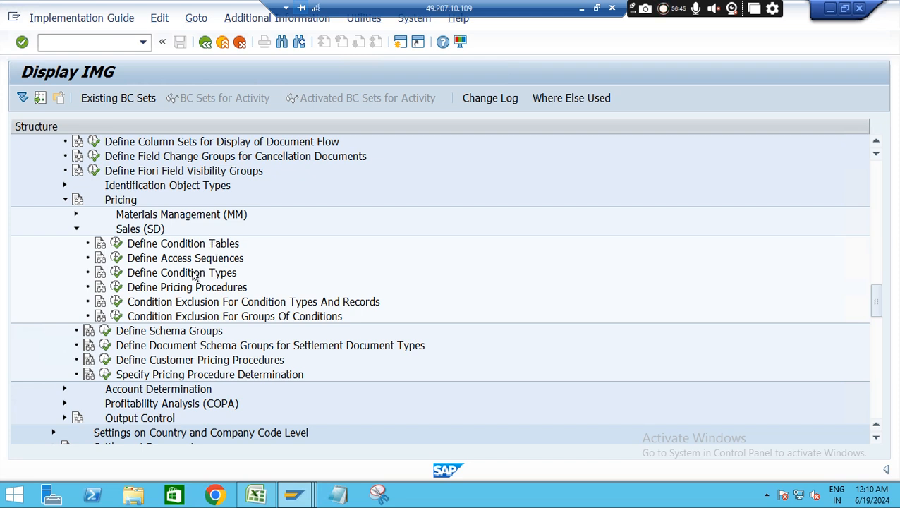
click(117, 272)
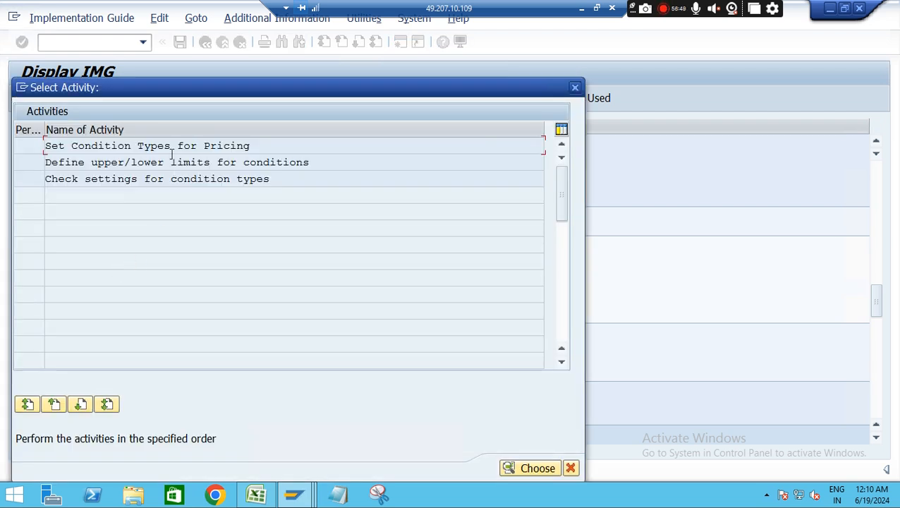
double_click(209, 146)
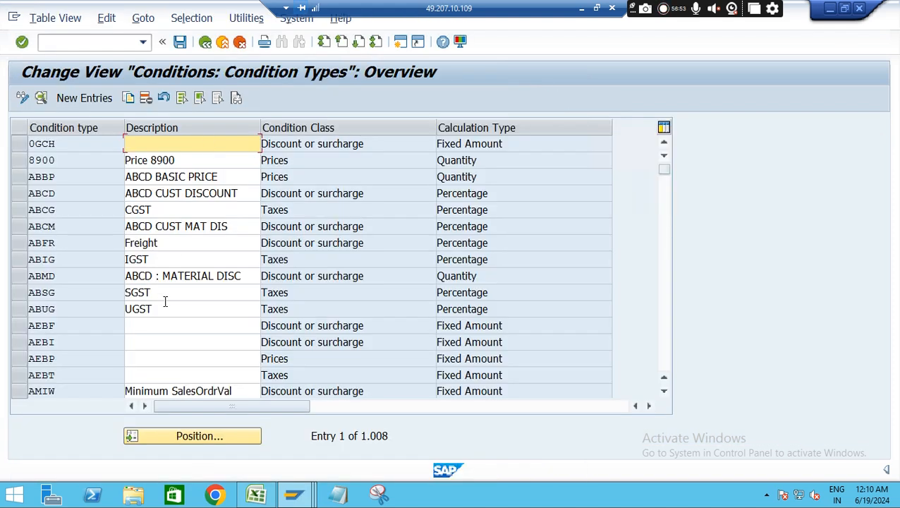
Position the condition types list on entry REBV and select that condition type
click(232, 443)
text(REBV)
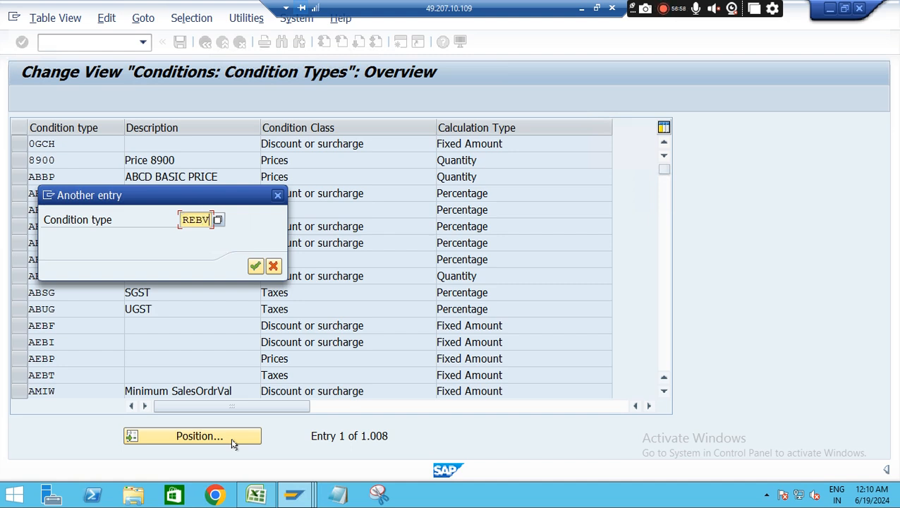
key(Return)
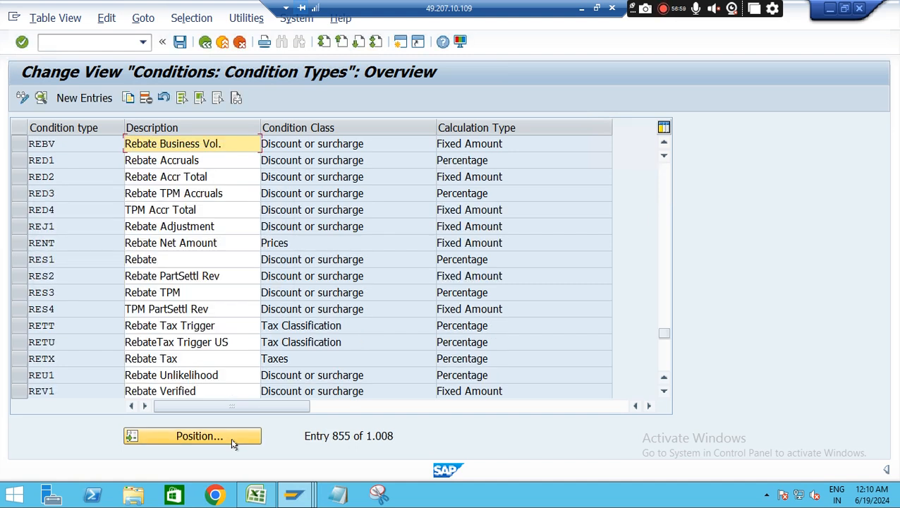
click(92, 146)
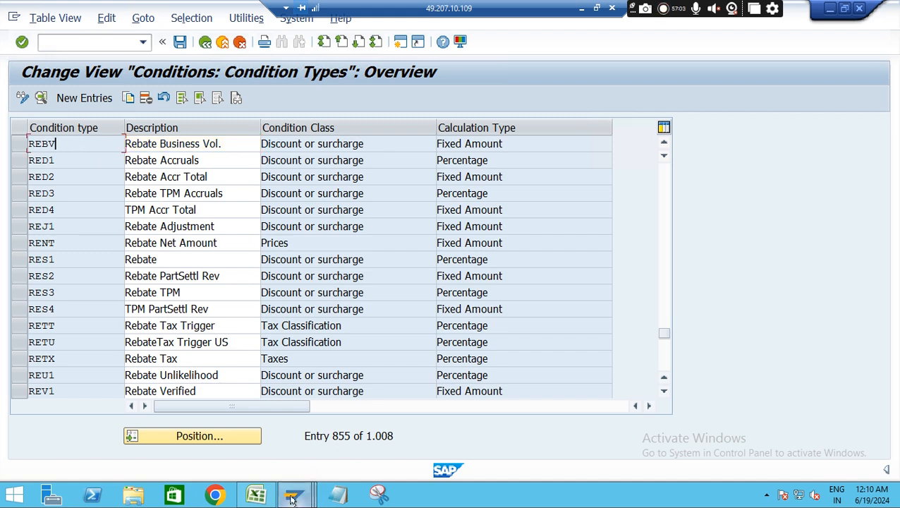
Switch to the Display Sales Rebate session and open the contract's credit memo from the document tree
mouse_move(292, 498)
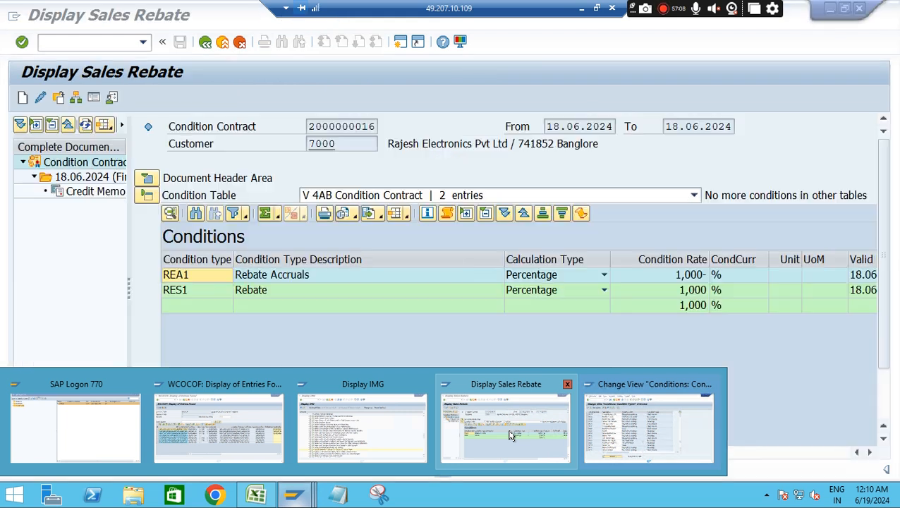
click(511, 435)
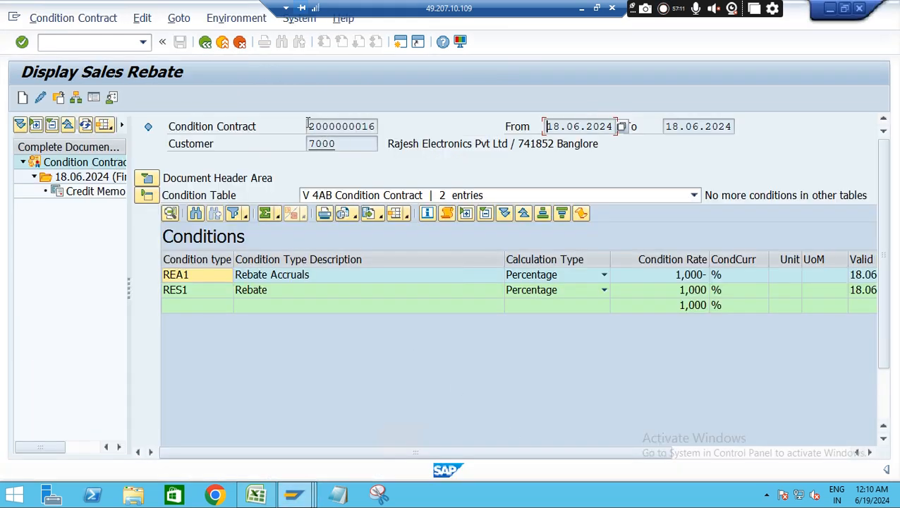
drag(308, 126, 378, 126)
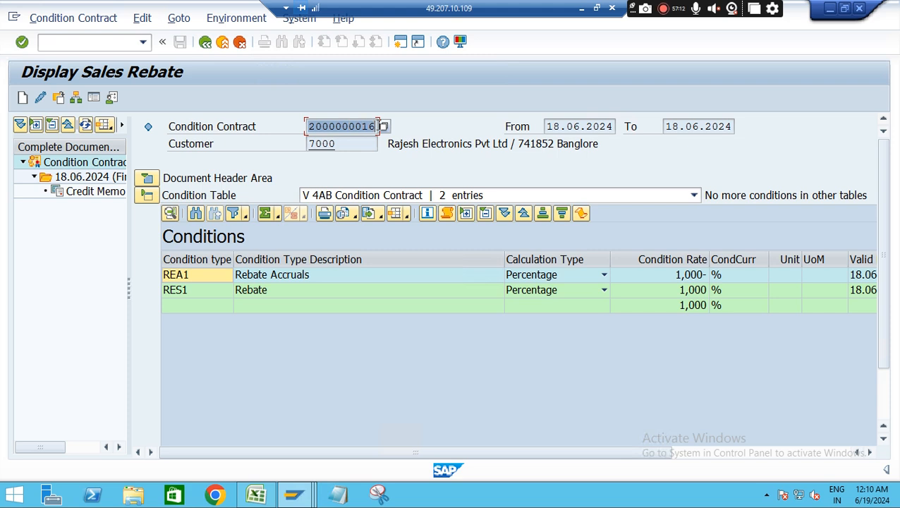
click(95, 191)
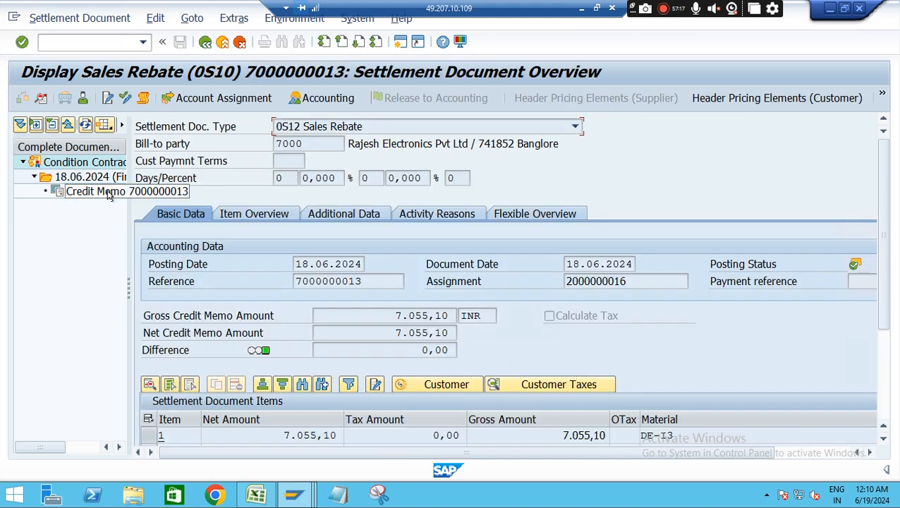
Select item 1 of the settlement document and display its customer pricing elements
click(423, 383)
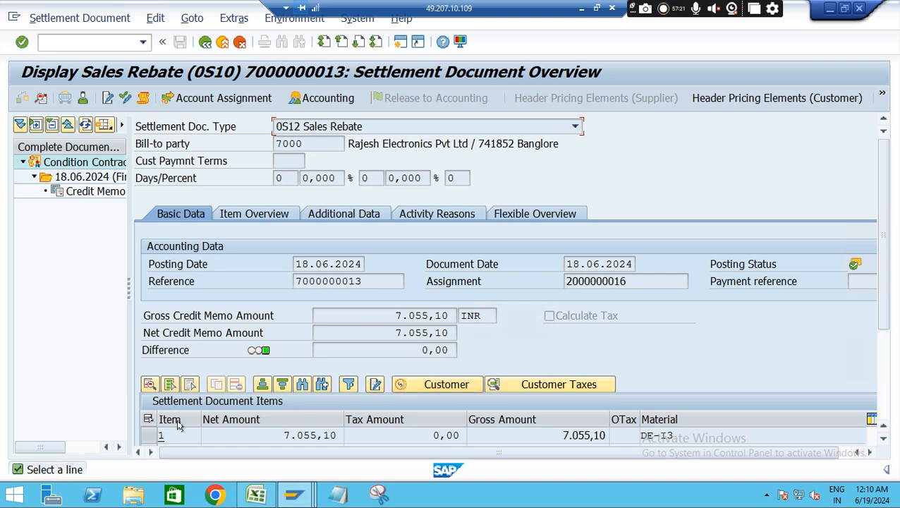
click(146, 436)
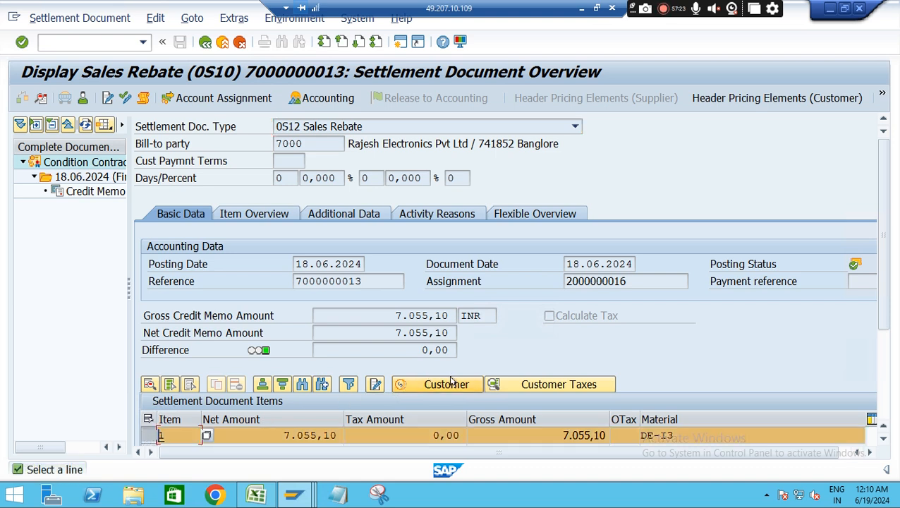
click(449, 383)
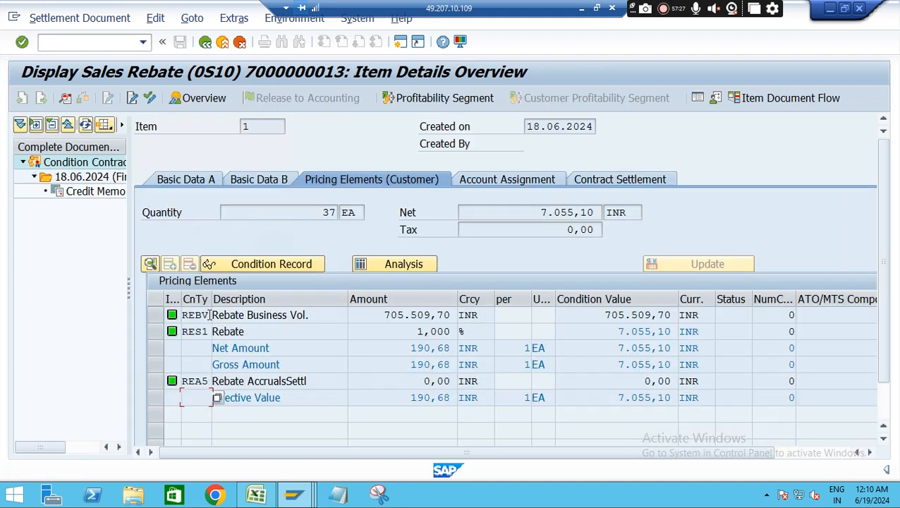
Compare the REBV line in the item's pricing elements with the REBV entry in the condition types list
drag(383, 315, 470, 313)
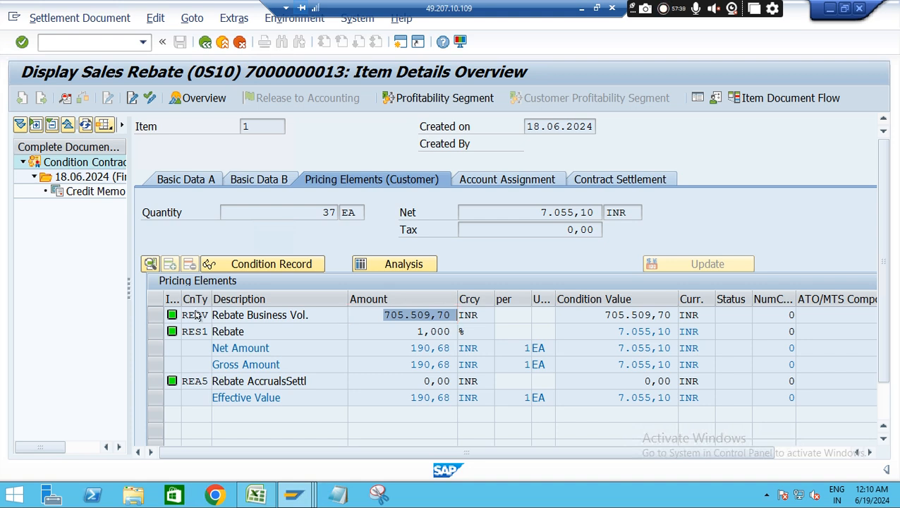
double_click(195, 314)
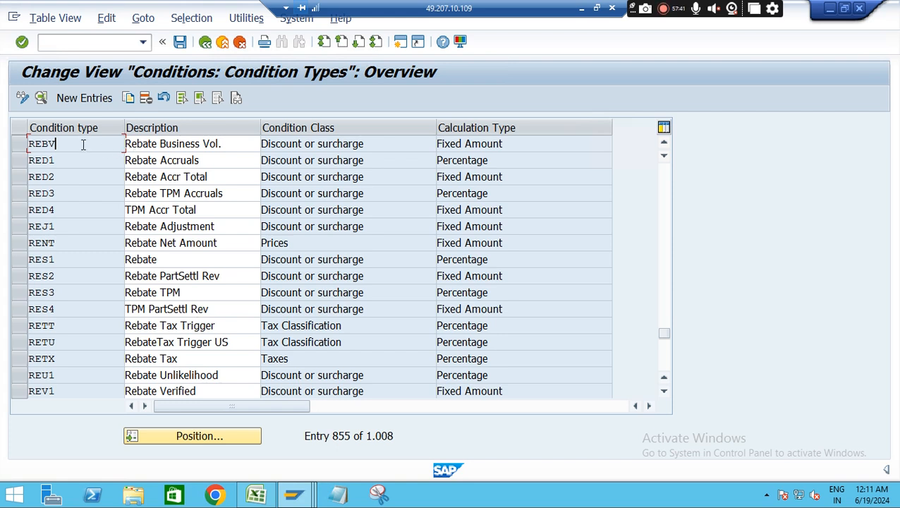
double_click(34, 146)
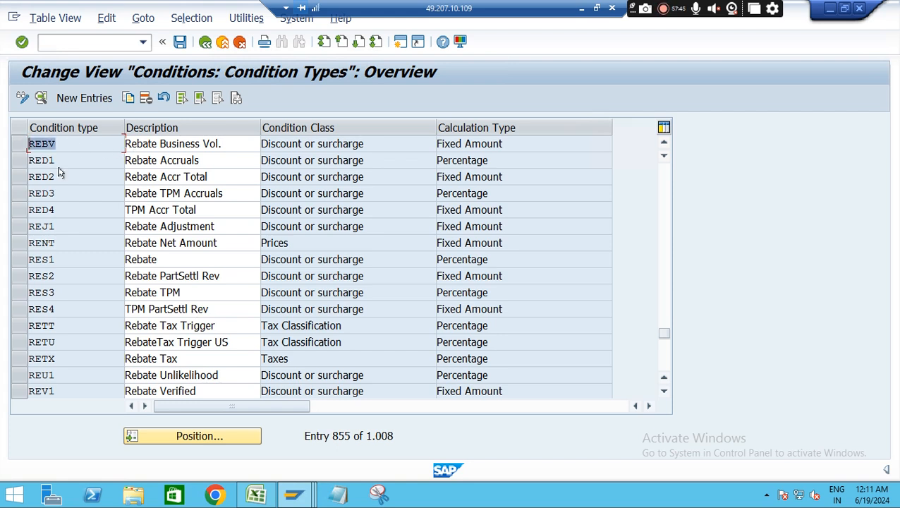
key(F3)
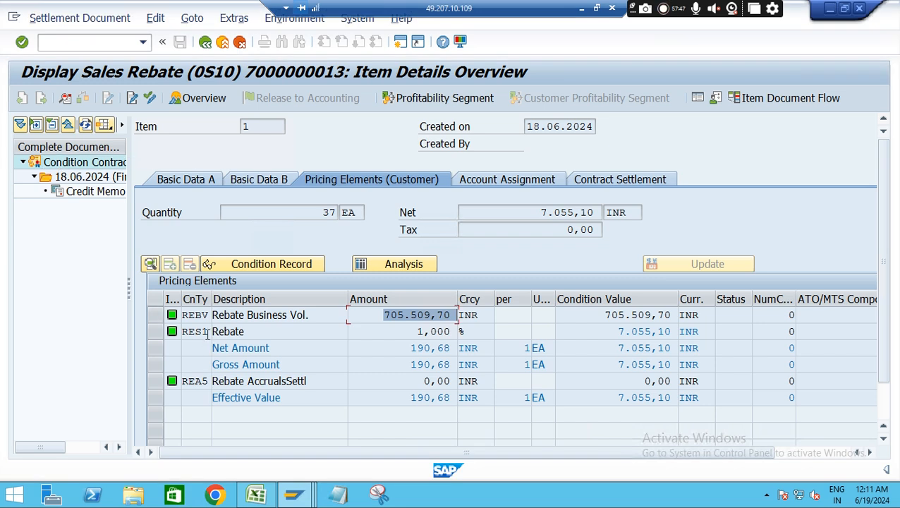
key(alt+Tab)
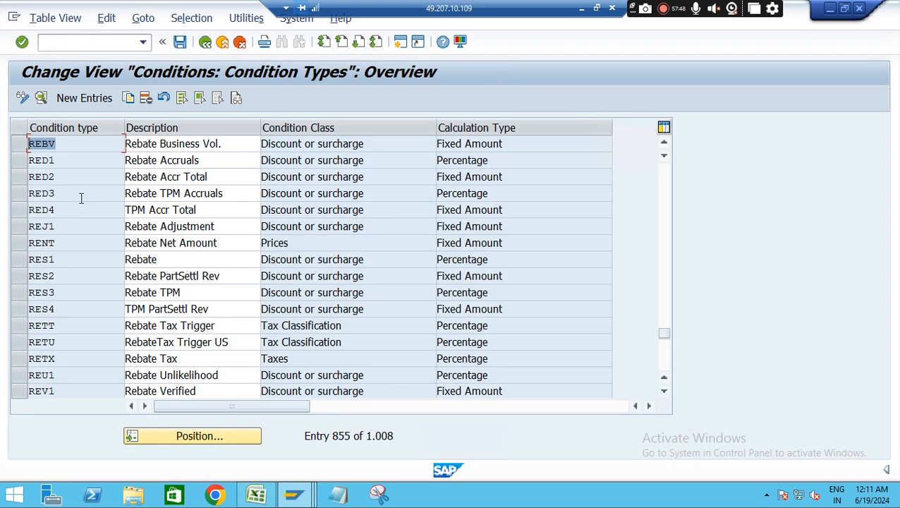
Position the condition types list on RES1 and check its condition class and calculation type
click(209, 437)
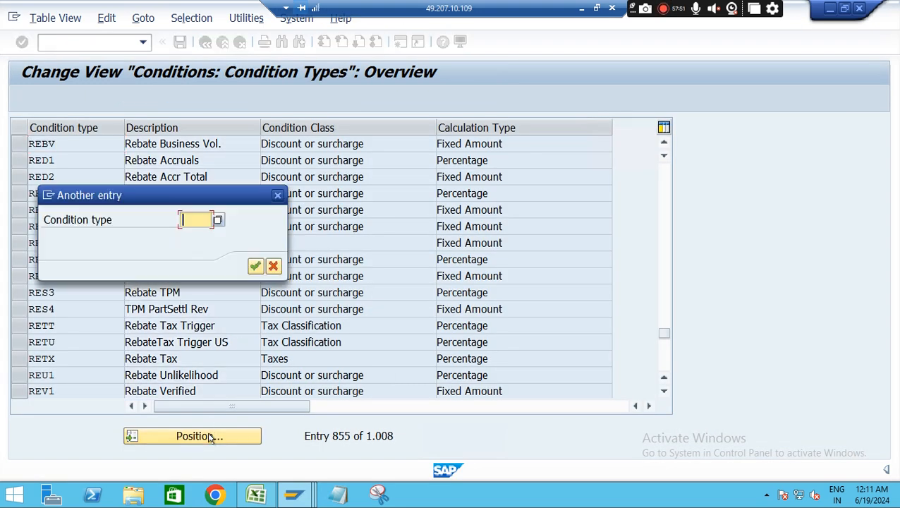
text(RES1)
key(Return)
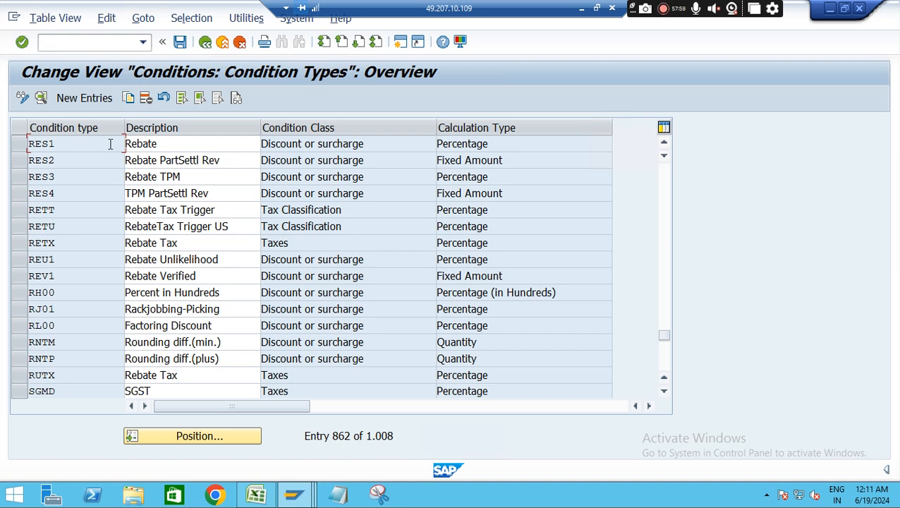
click(110, 144)
drag(377, 145, 271, 134)
drag(520, 142, 410, 135)
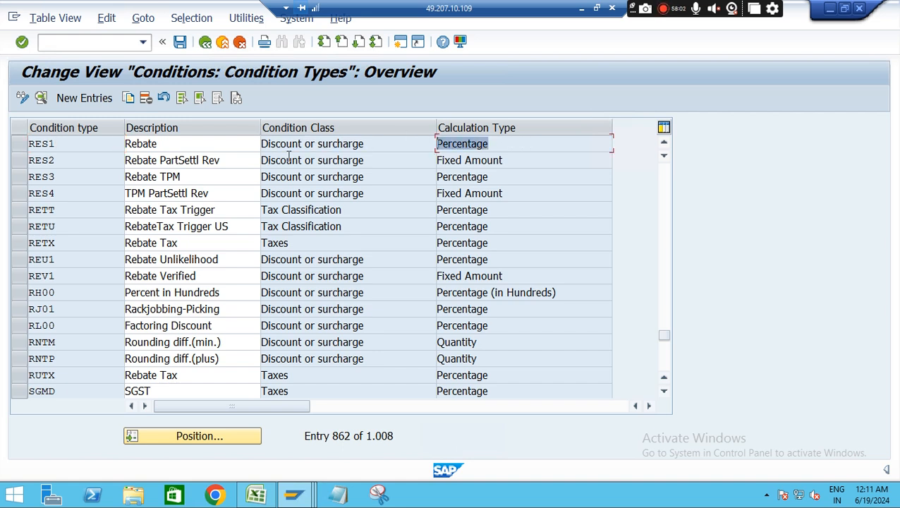
Open the details of condition type RES1, review its control, master data and scale settings, and return to the overview
double_click(75, 143)
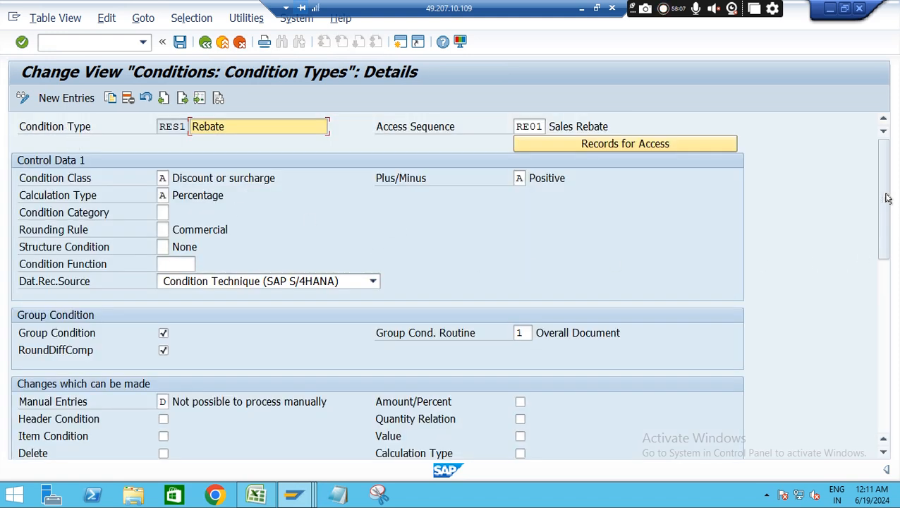
drag(884, 205, 890, 291)
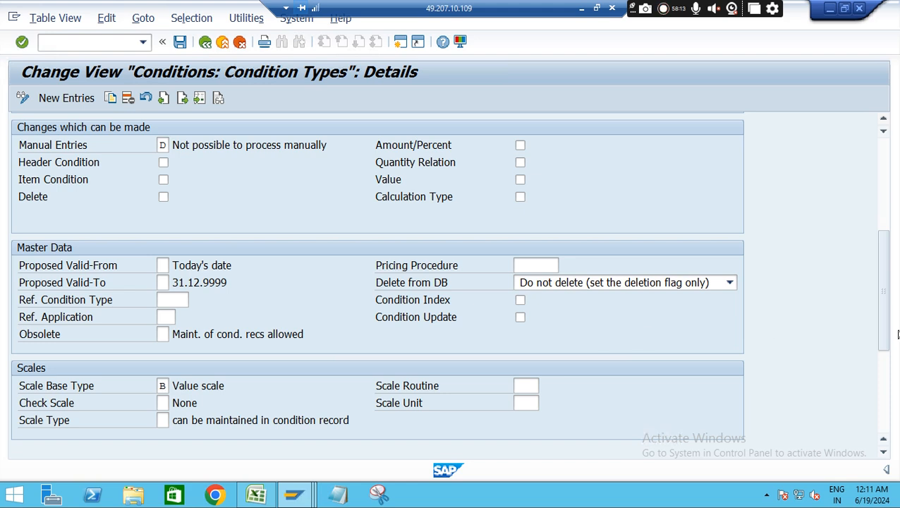
drag(885, 246, 885, 160)
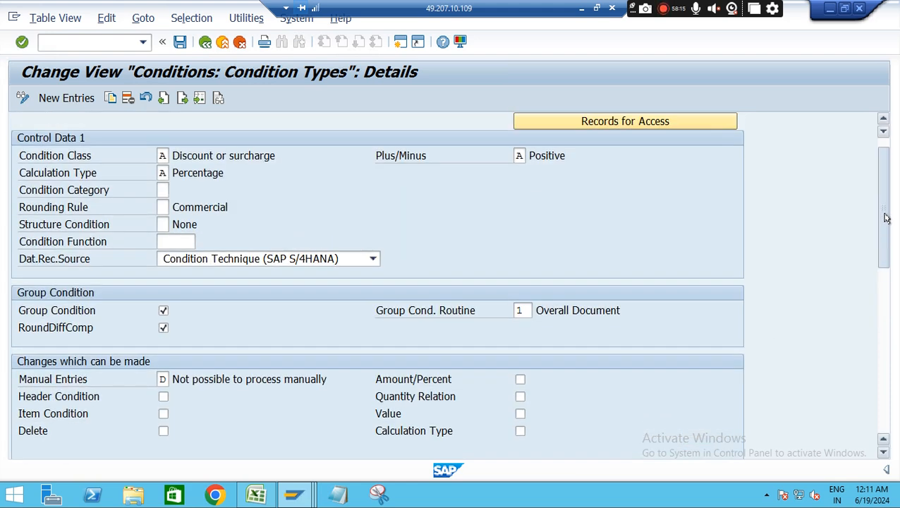
click(204, 43)
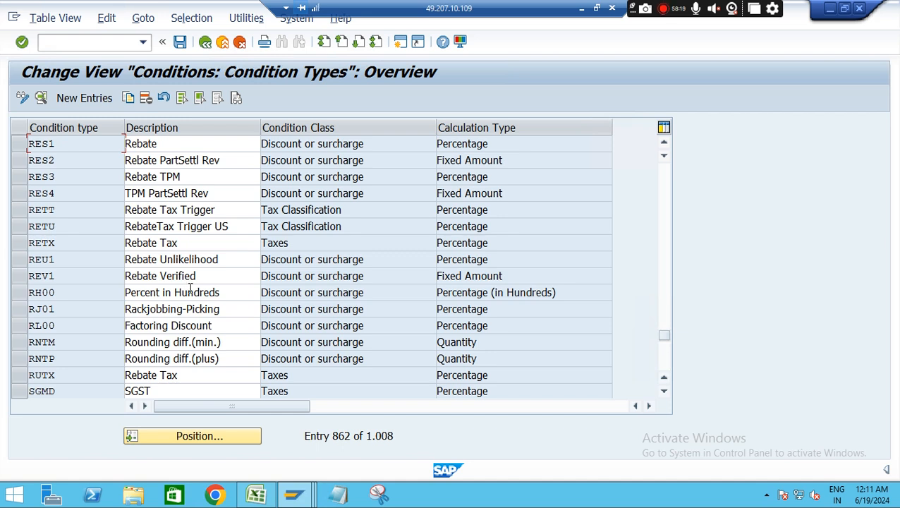
Locate condition type REBV in the list, review its detail settings, and return to the overview
click(195, 441)
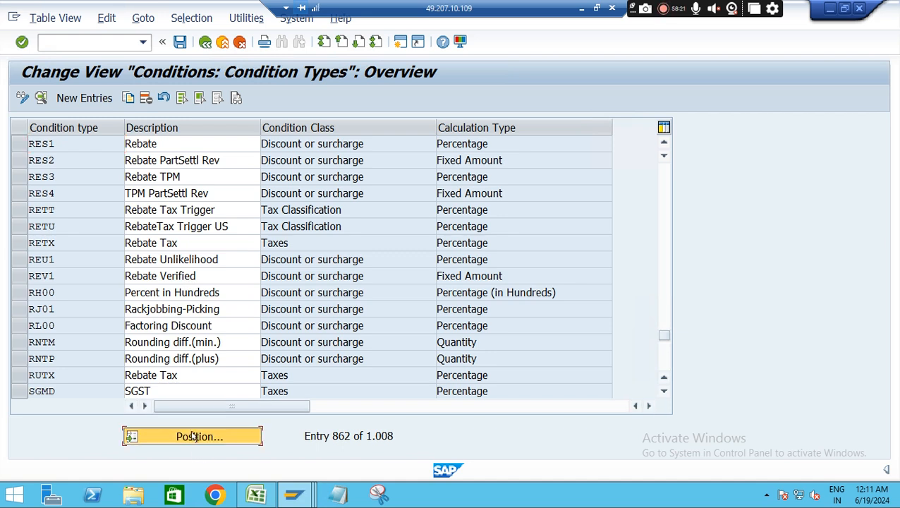
text(rebv)
key(Return)
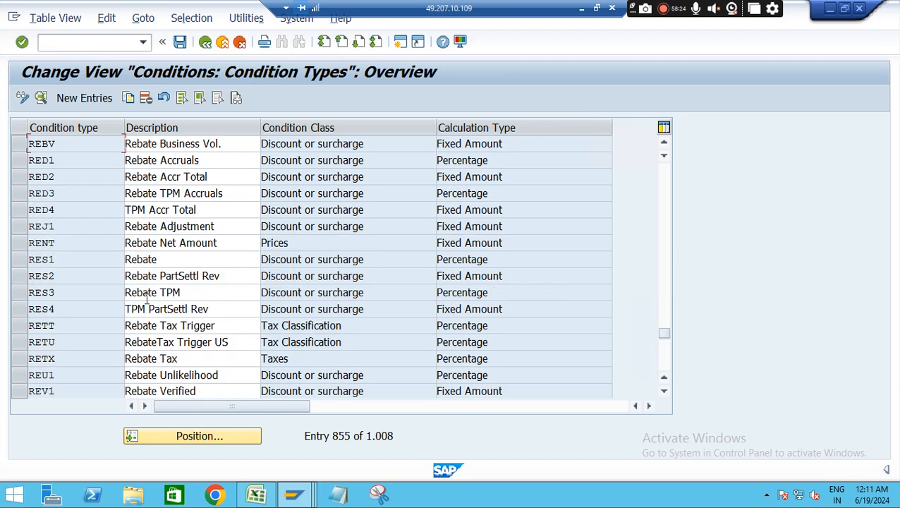
double_click(74, 146)
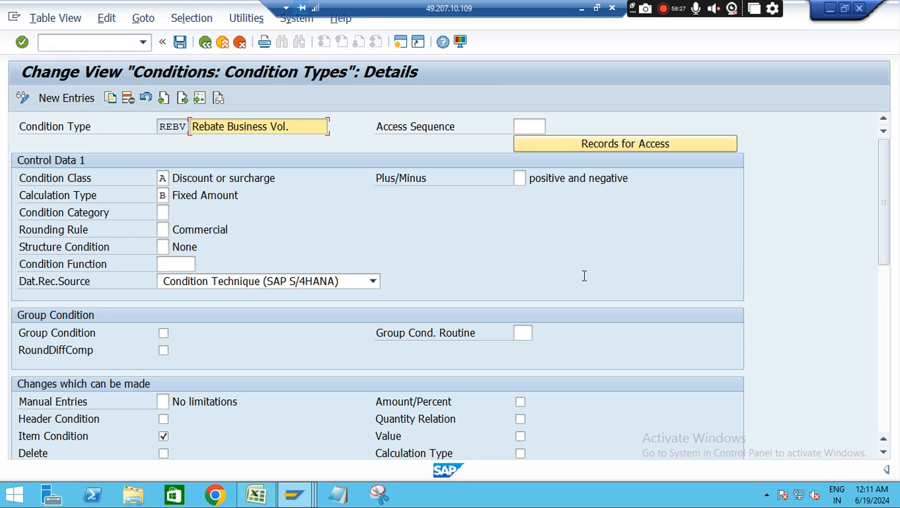
drag(882, 197, 883, 317)
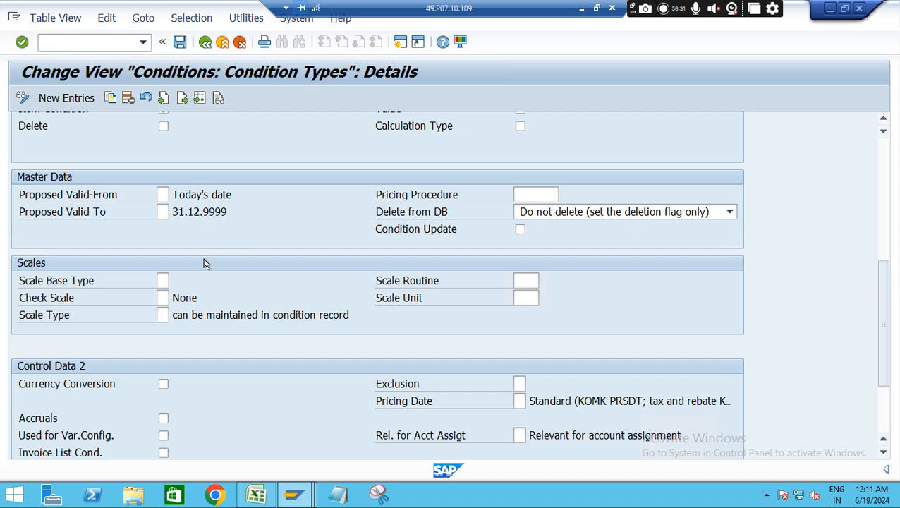
click(205, 42)
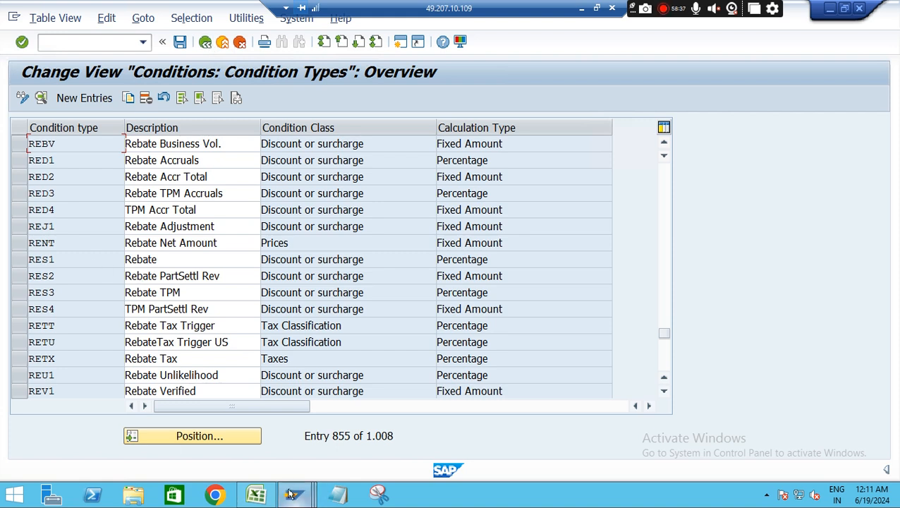
Switch to the session showing the WCOCOF table entries and start the condition contract transaction WCOCO there
mouse_move(289, 493)
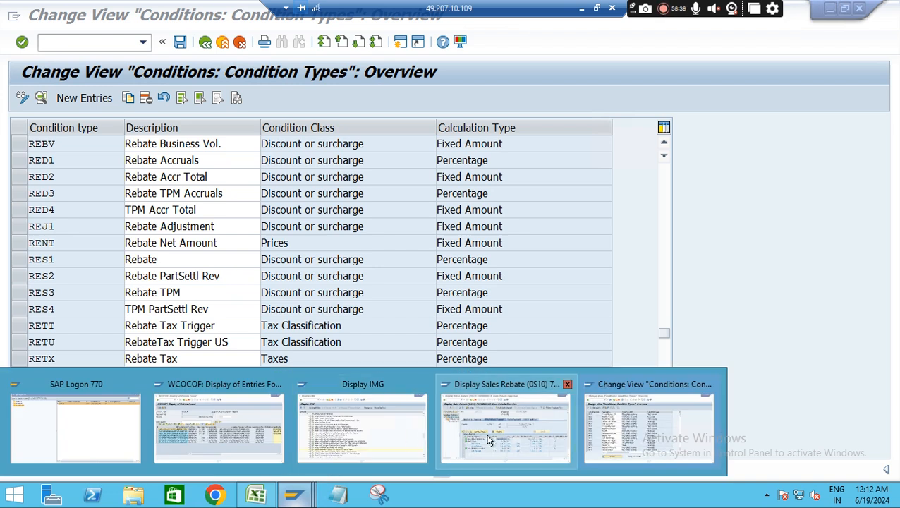
mouse_move(495, 440)
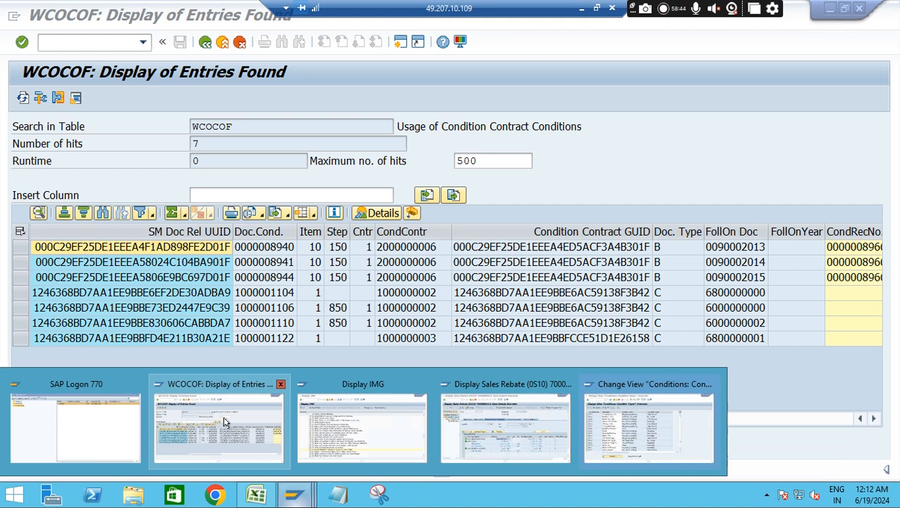
click(222, 423)
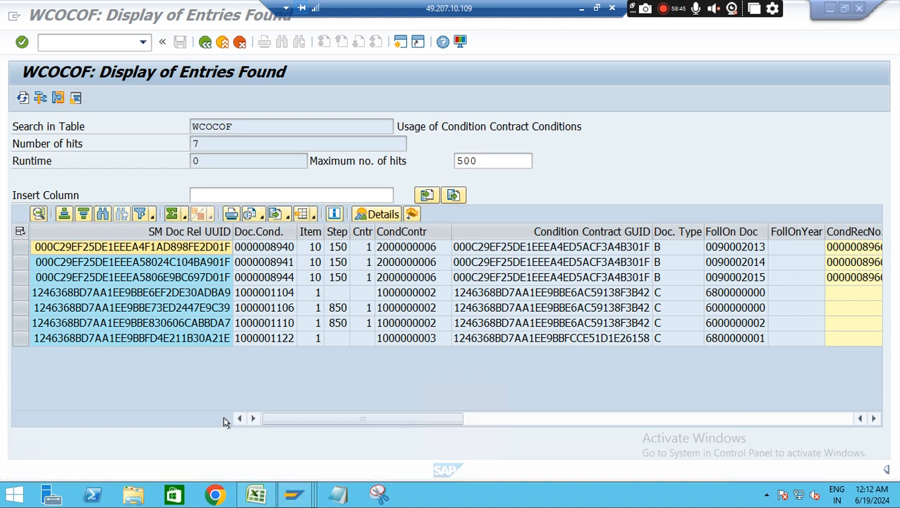
click(62, 43)
text(/)
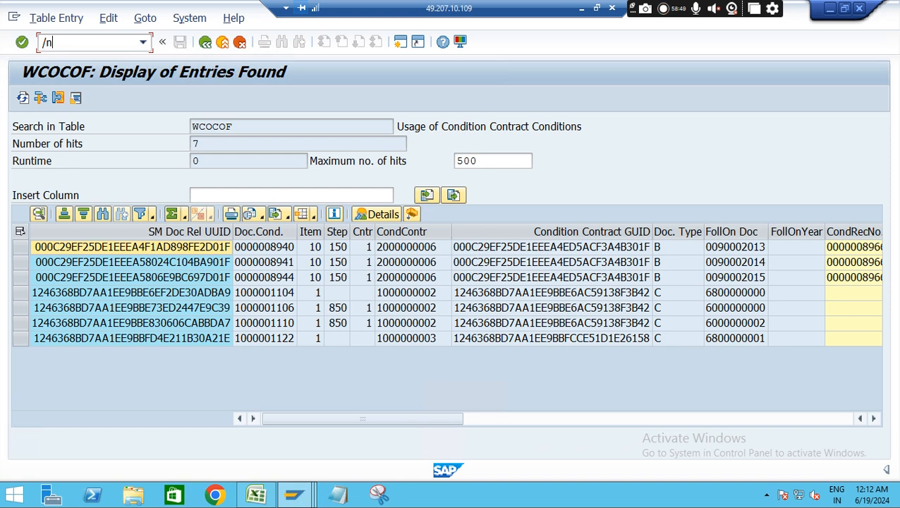
text(nwcoco)
key(Return)
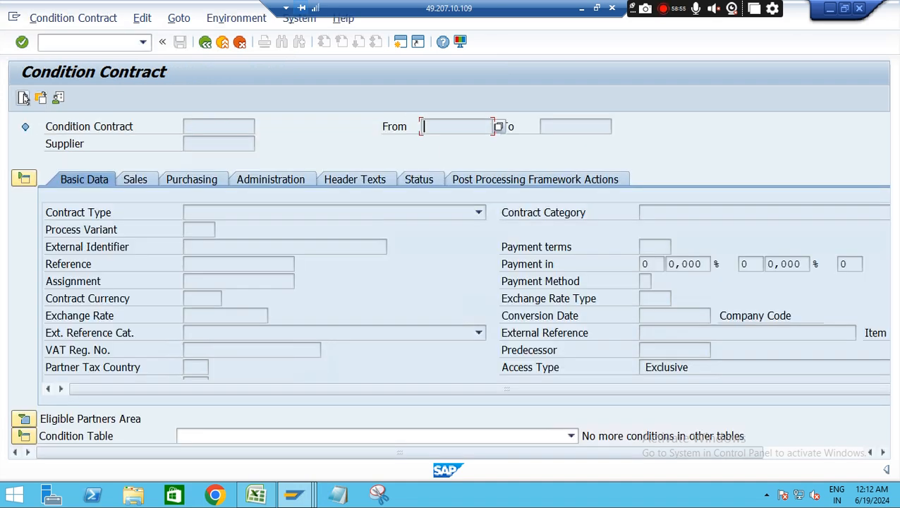
click(40, 99)
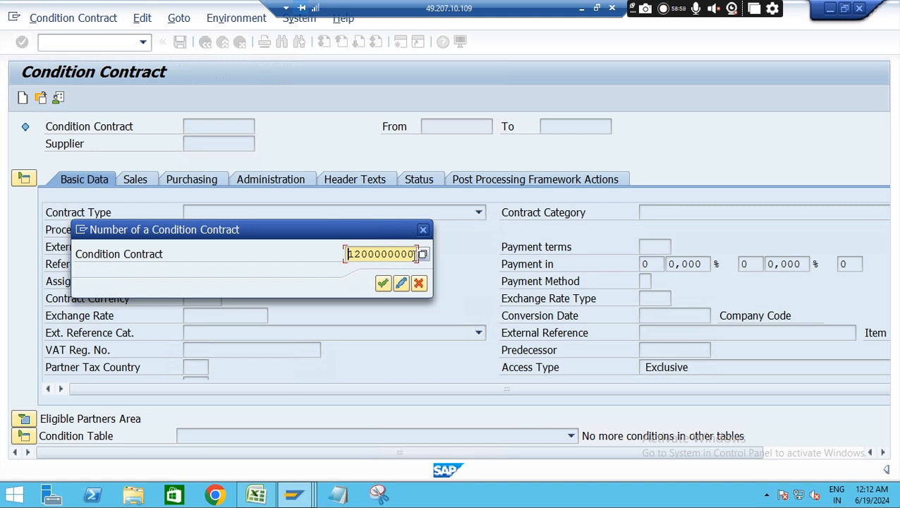
click(384, 284)
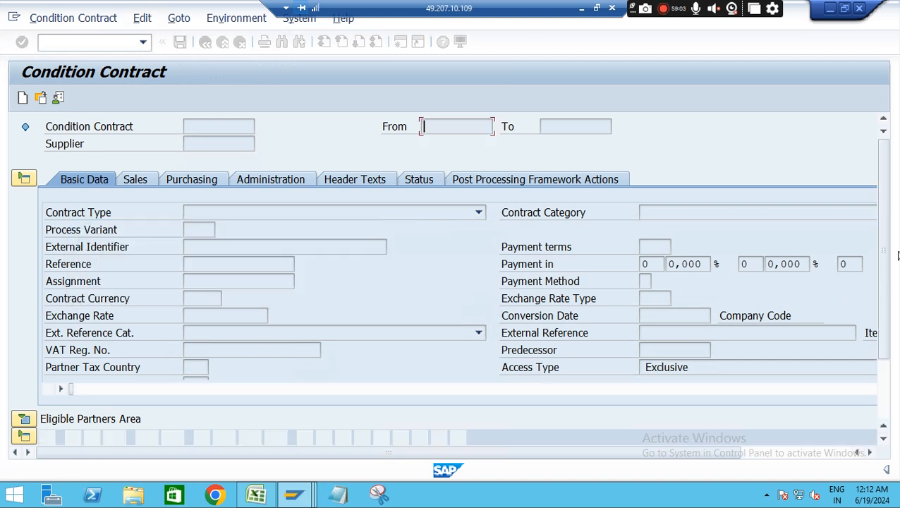
scroll(894, 305, down, 3)
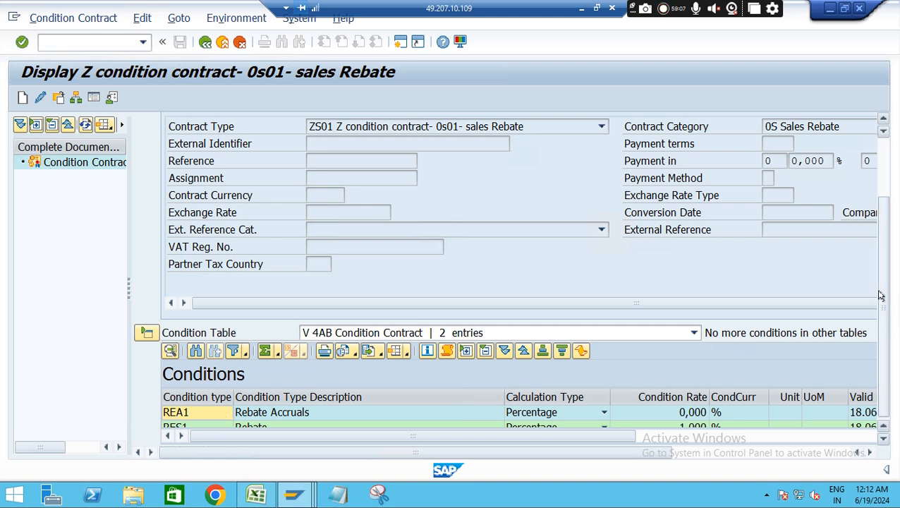
scroll(885, 280, up, 3)
click(145, 178)
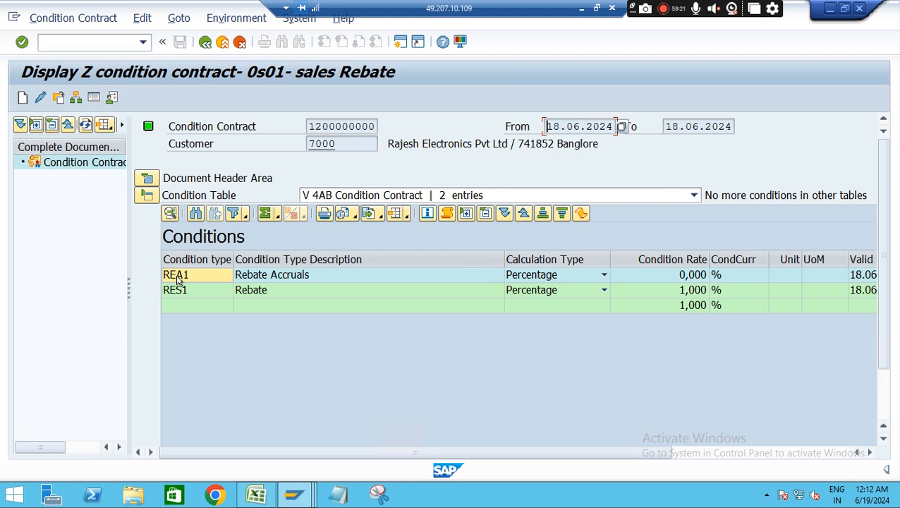
Return to the condition types customizing session and position the list on condition type REA1
key(F10)
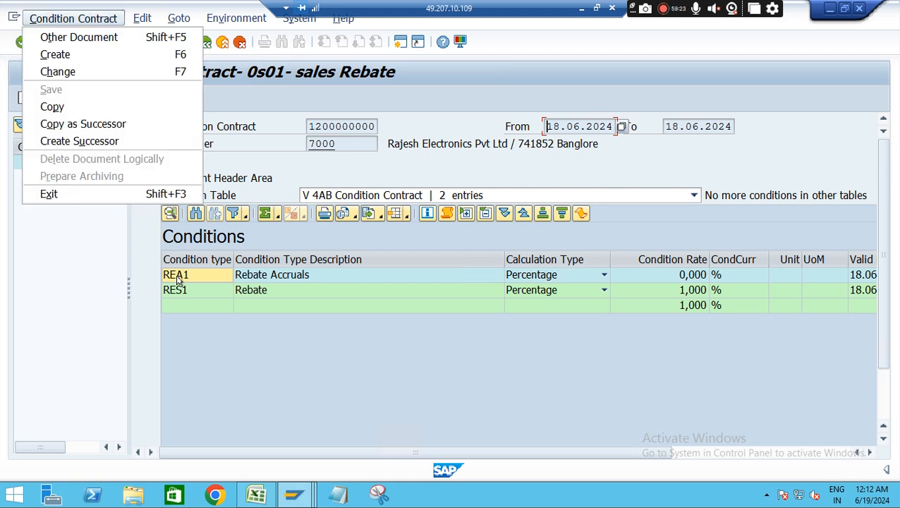
key(Escape)
key(alt+Tab)
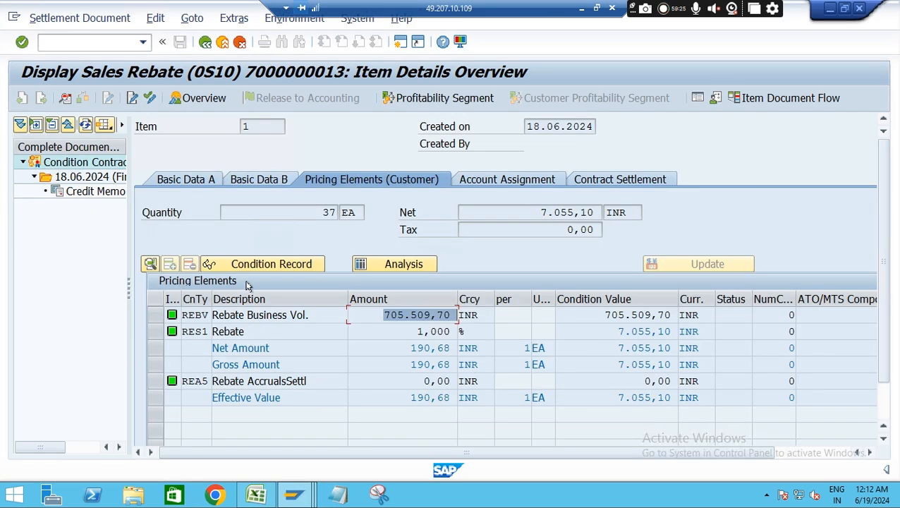
key(alt+Tab)
key(alt+Tab)
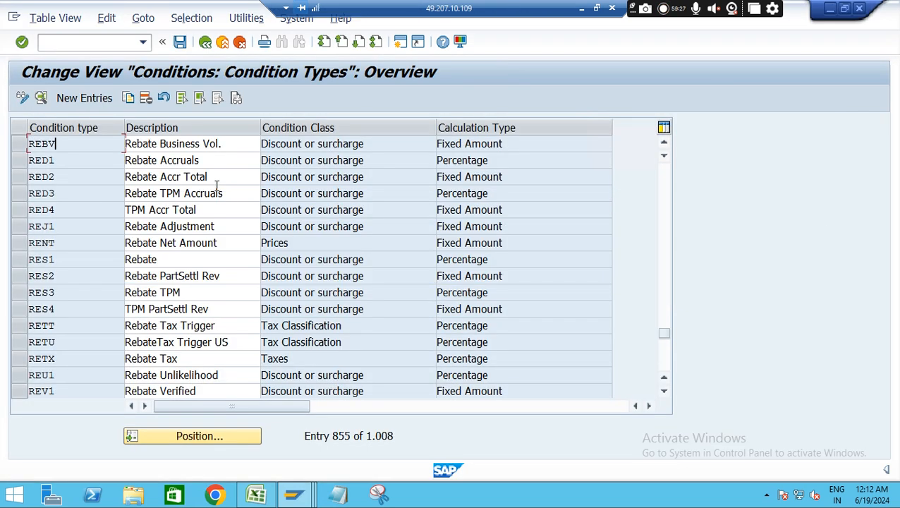
click(208, 437)
text(RE)
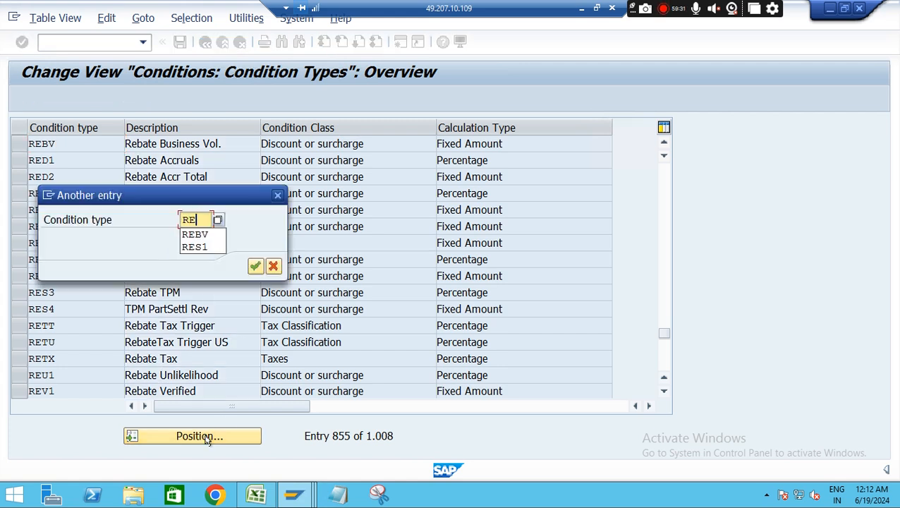
text(A1)
key(Return)
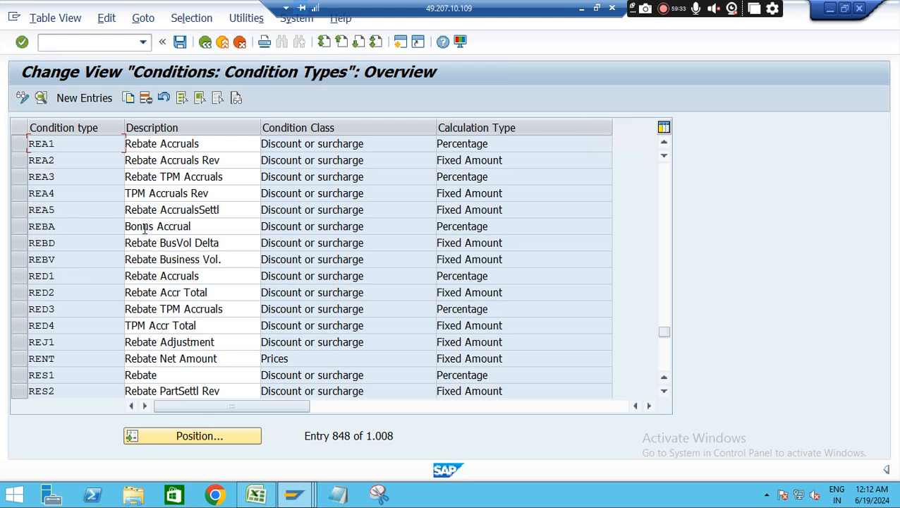
Open the details of condition type REA1, examine its control data and condition category, and return to the overview
double_click(64, 144)
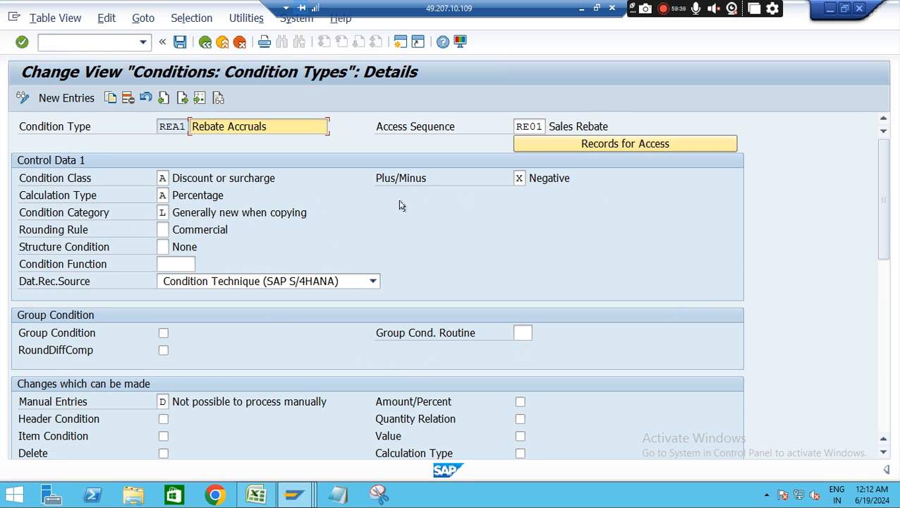
drag(223, 212, 340, 208)
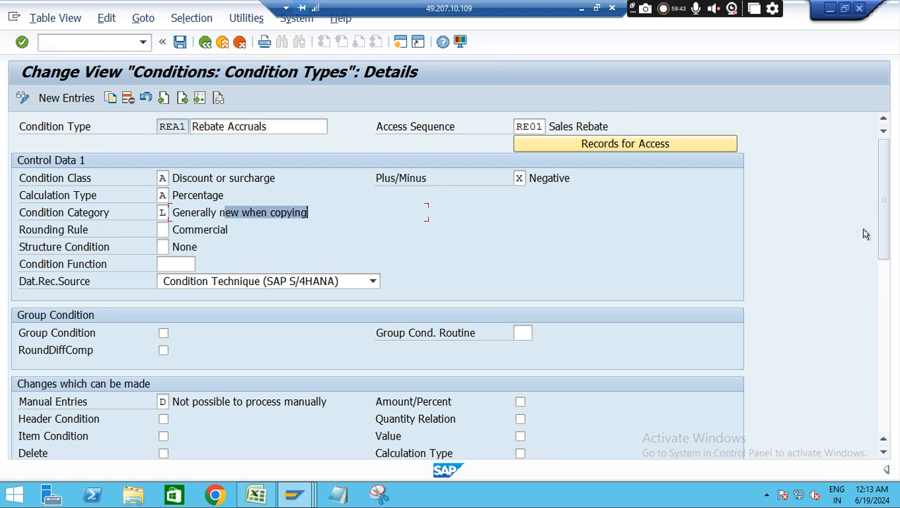
drag(887, 197, 889, 116)
click(205, 43)
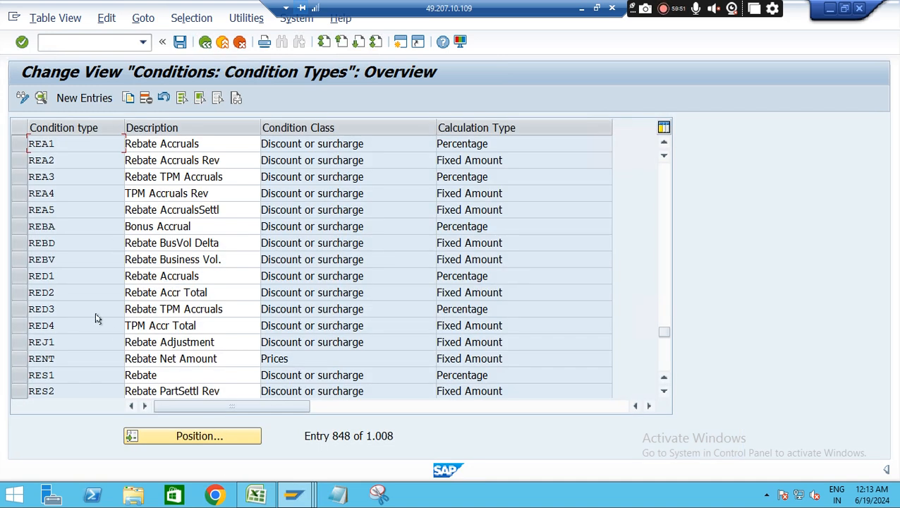
Open the details of condition type RED1, check its reference condition type in the master data, and return to the overview
double_click(51, 276)
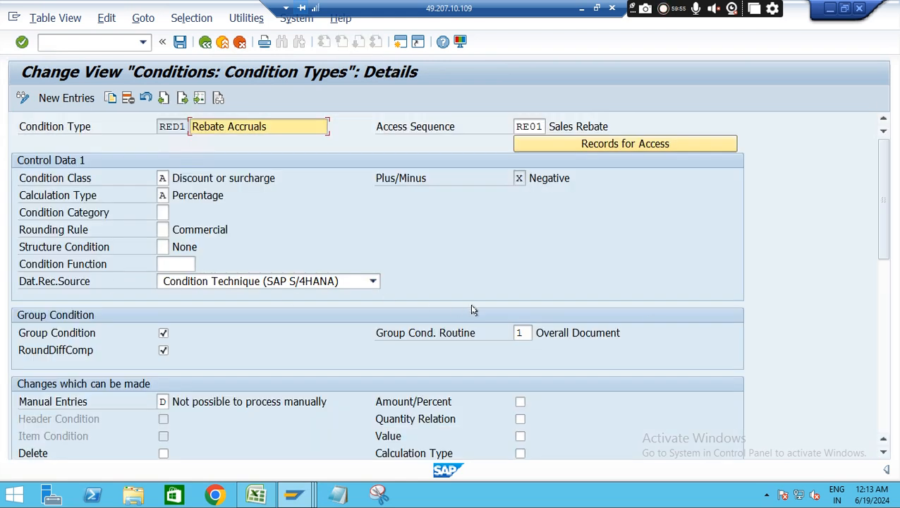
drag(879, 226, 887, 300)
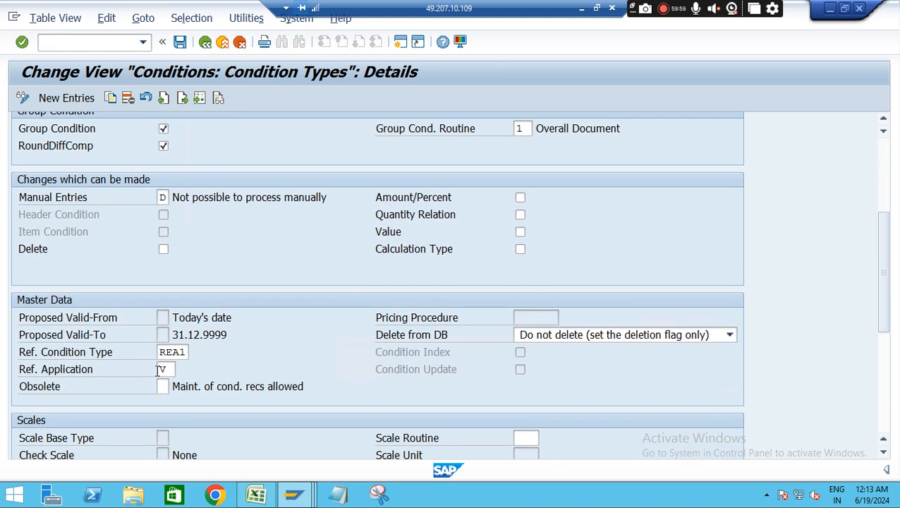
drag(158, 352, 211, 353)
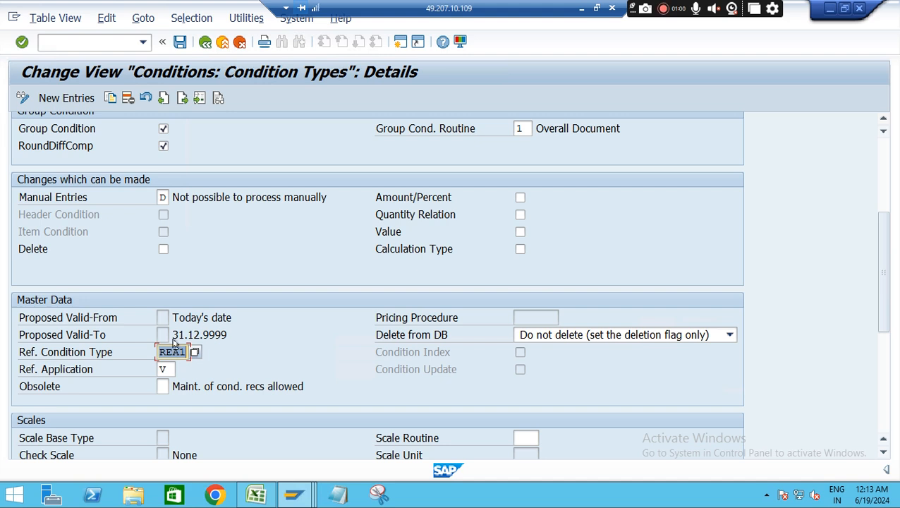
click(206, 43)
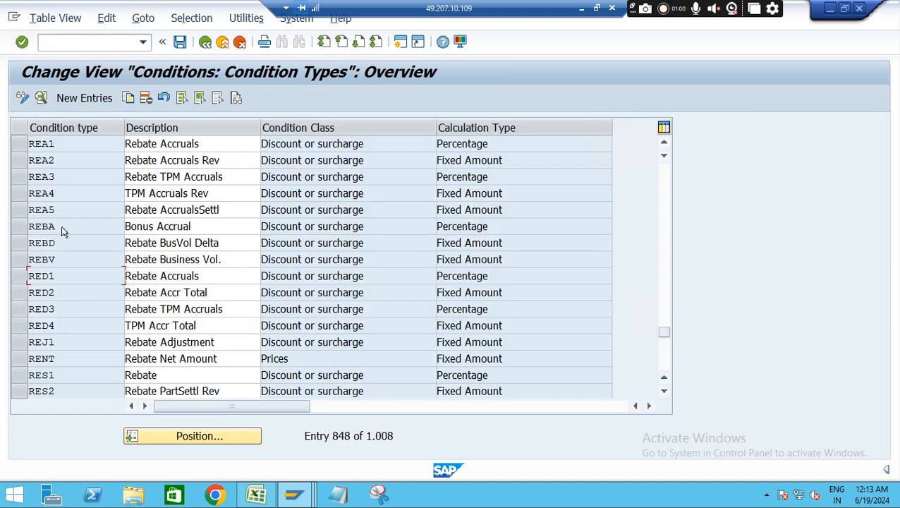
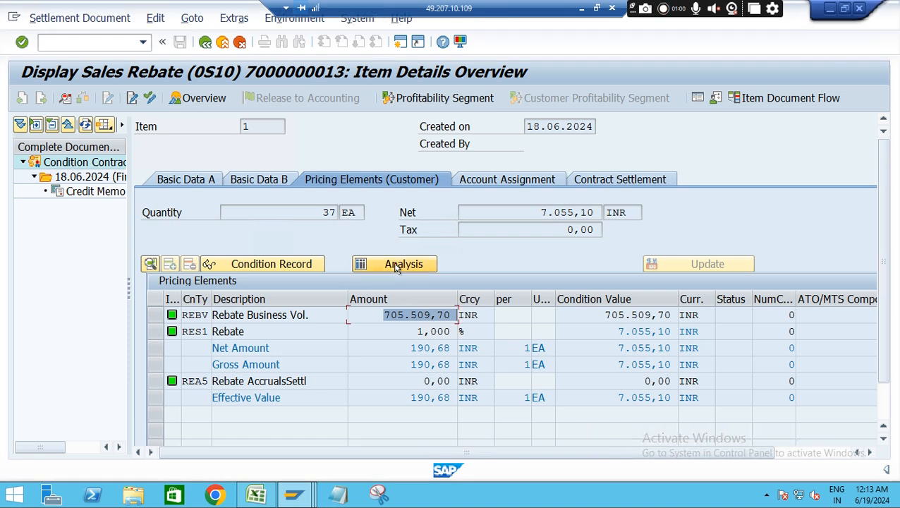
Check the pricing procedure in the settlement document's pricing analysis, and return from the condition types customizing to the IMG structure
click(386, 265)
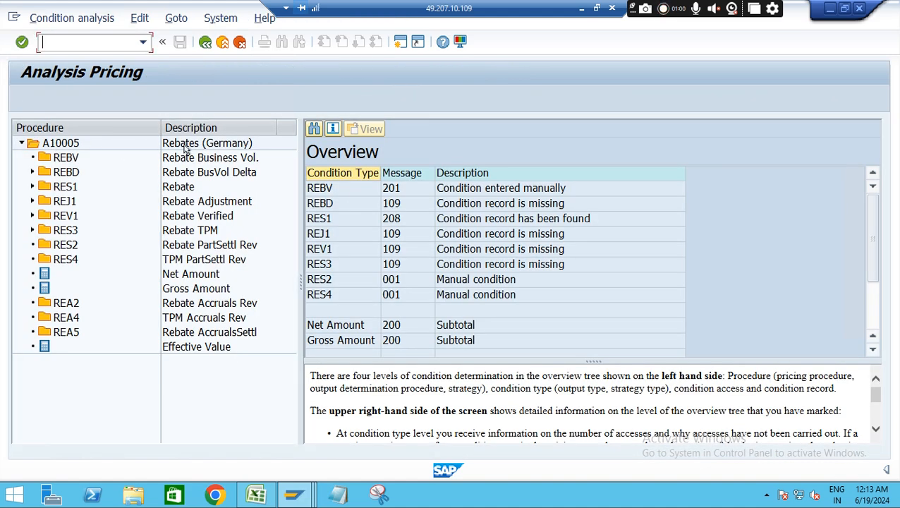
key(alt+Tab)
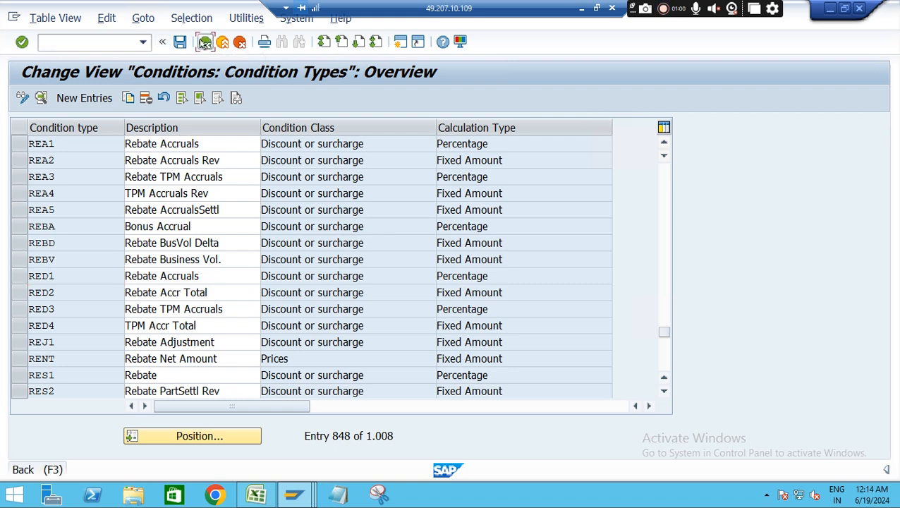
click(204, 43)
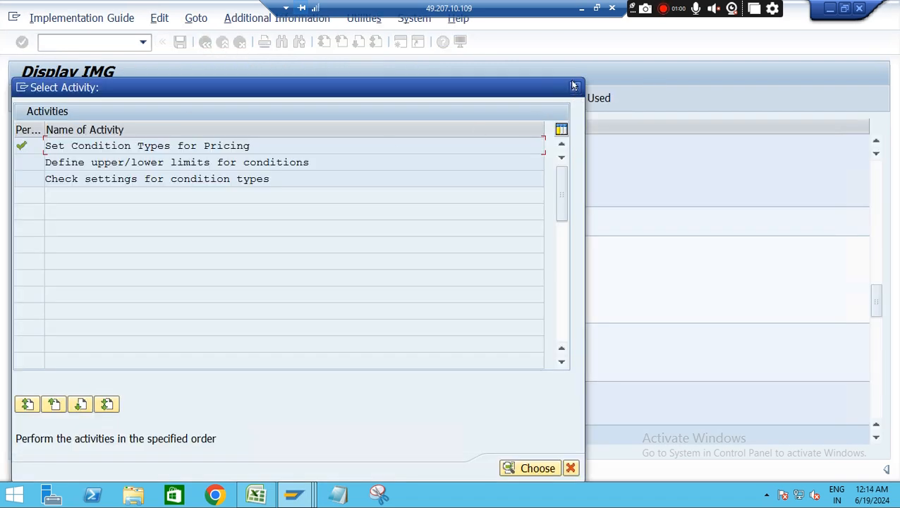
click(574, 89)
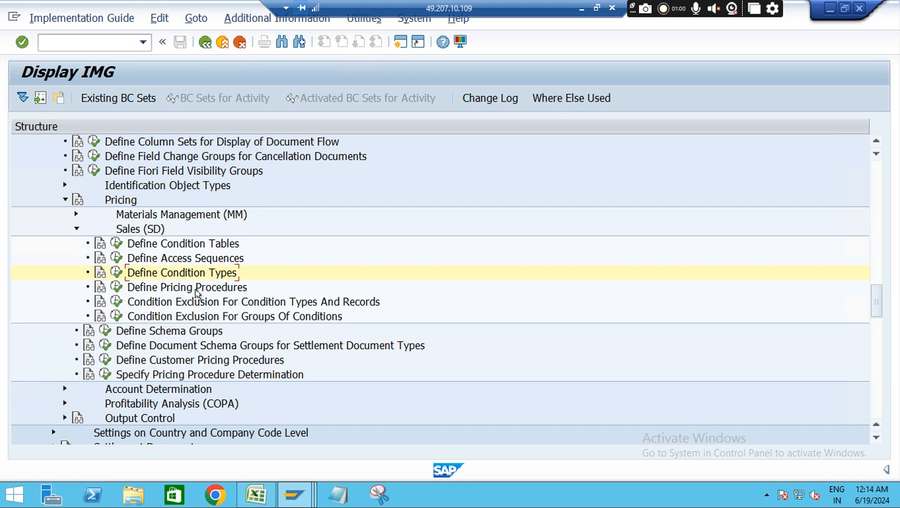
Open the sales pricing procedures customizing and display the control data of procedure A10005 Rebates (Germany)
click(116, 287)
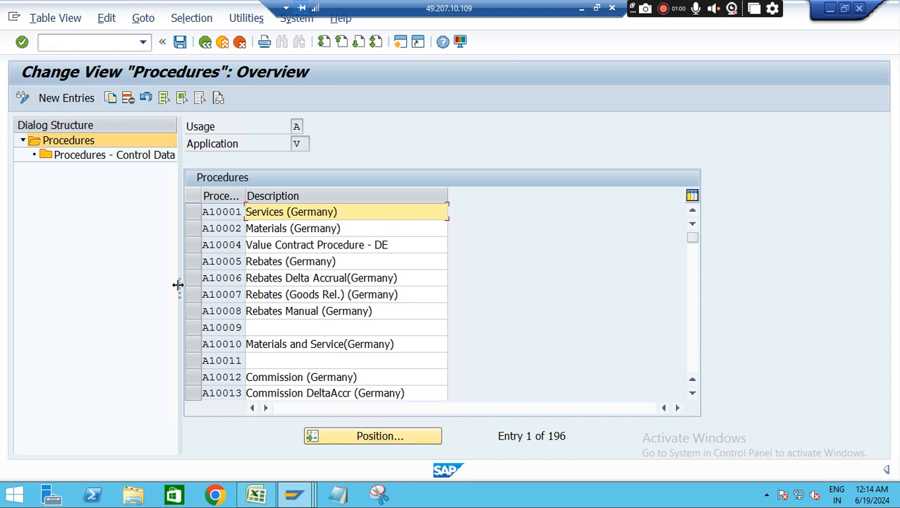
click(192, 262)
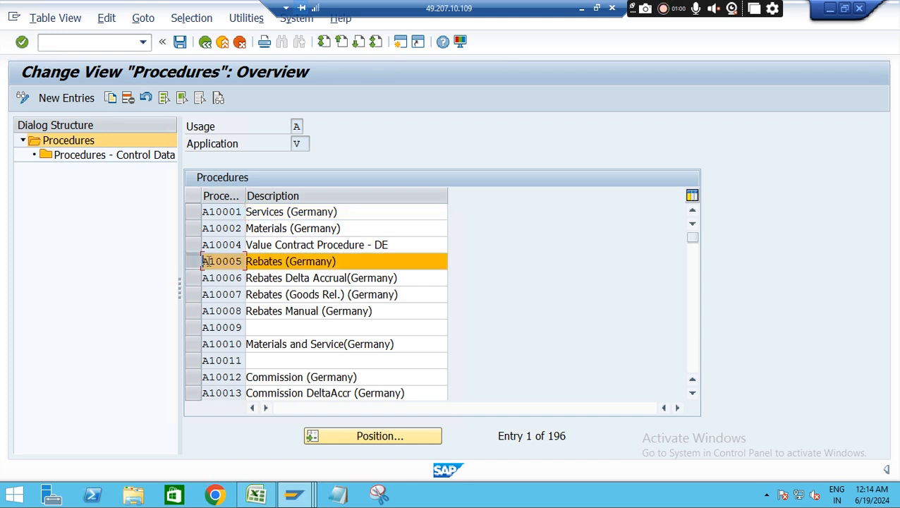
drag(204, 261, 246, 262)
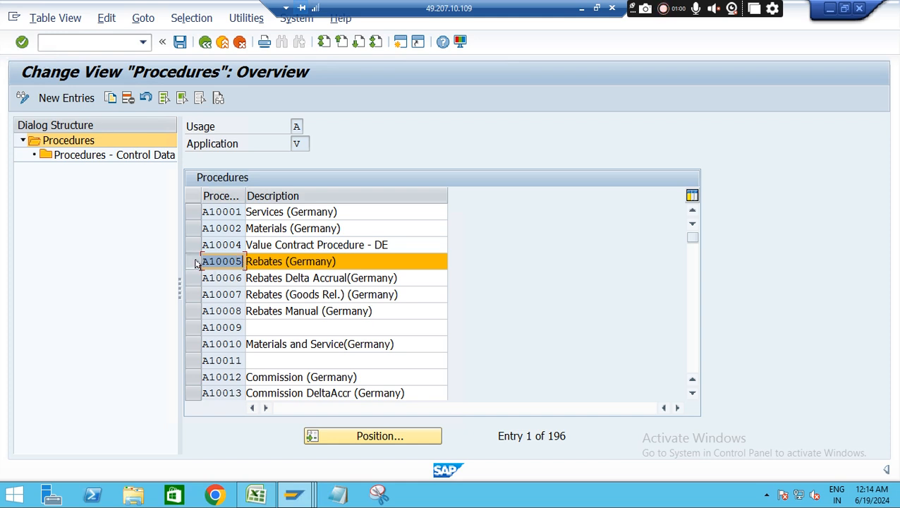
double_click(106, 156)
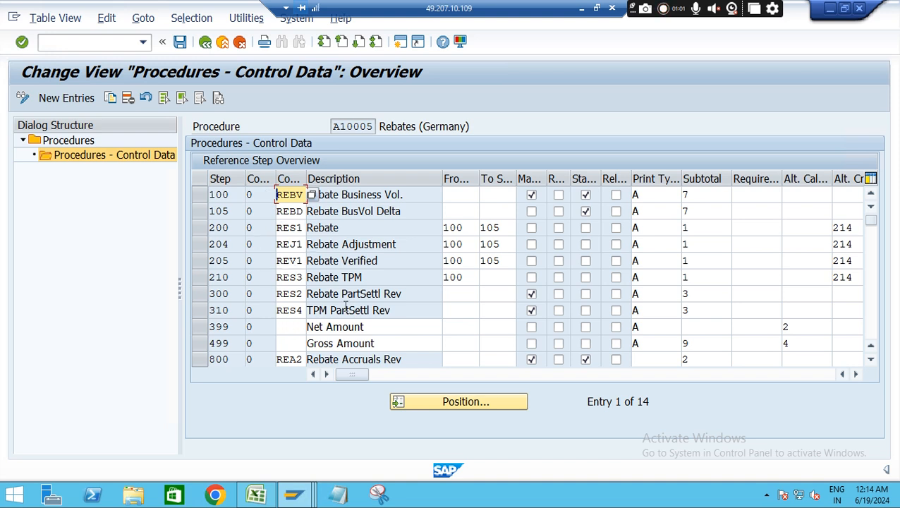
Examine the control data settings of condition type REBV at step 100, including the account key and accruals columns
click(200, 195)
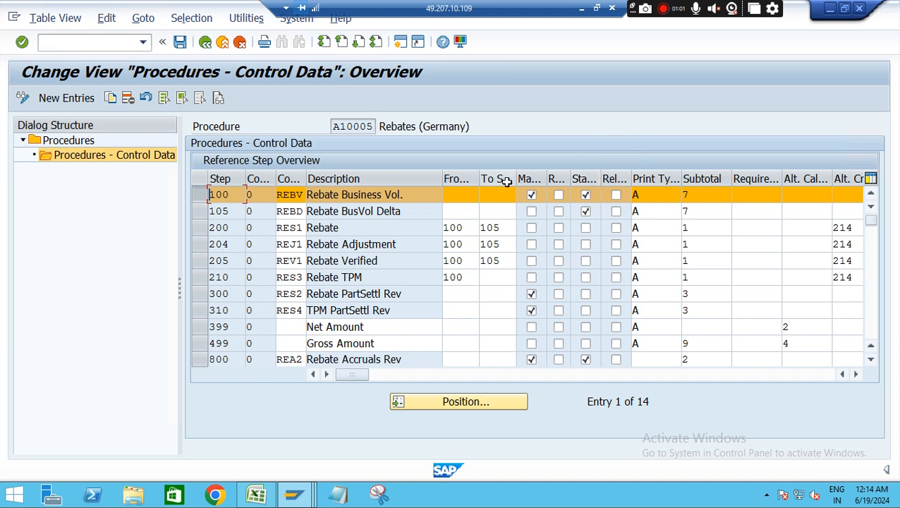
click(615, 195)
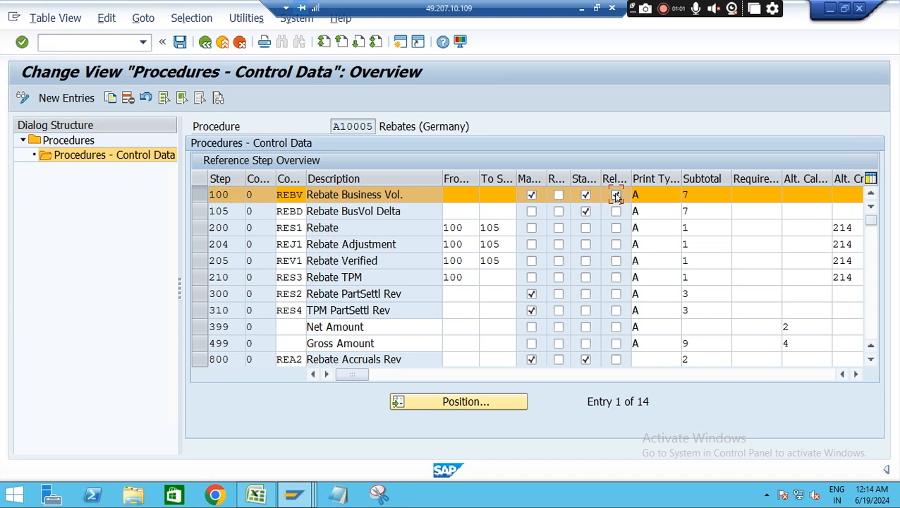
click(854, 374)
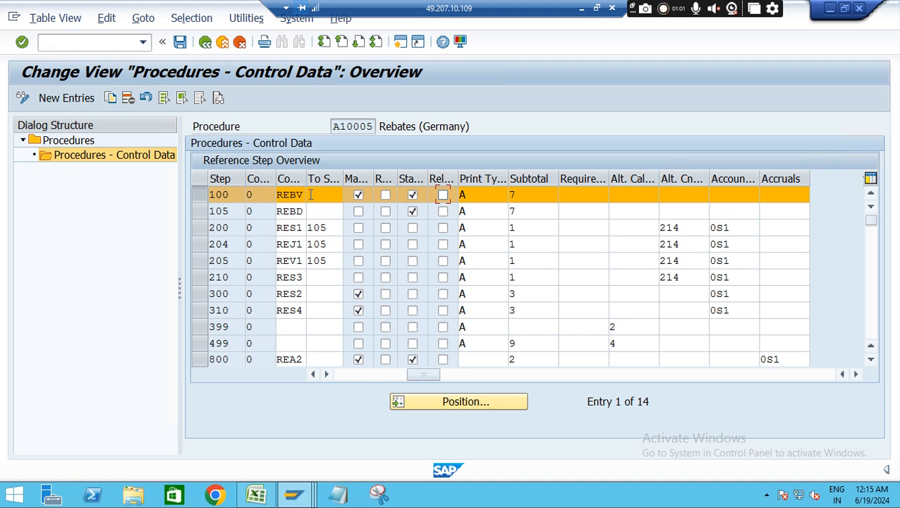
Examine the account key assigned to condition type RES1 at step 200 of the procedure
click(198, 228)
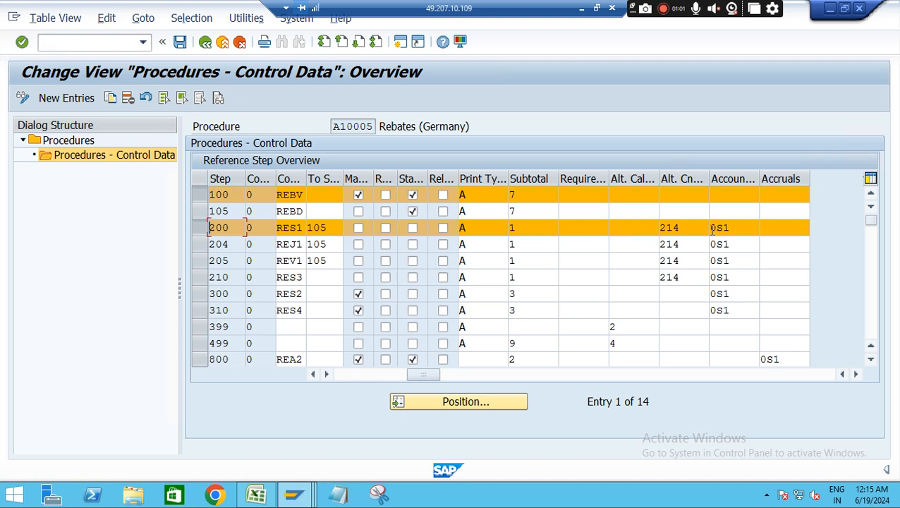
drag(731, 227, 704, 227)
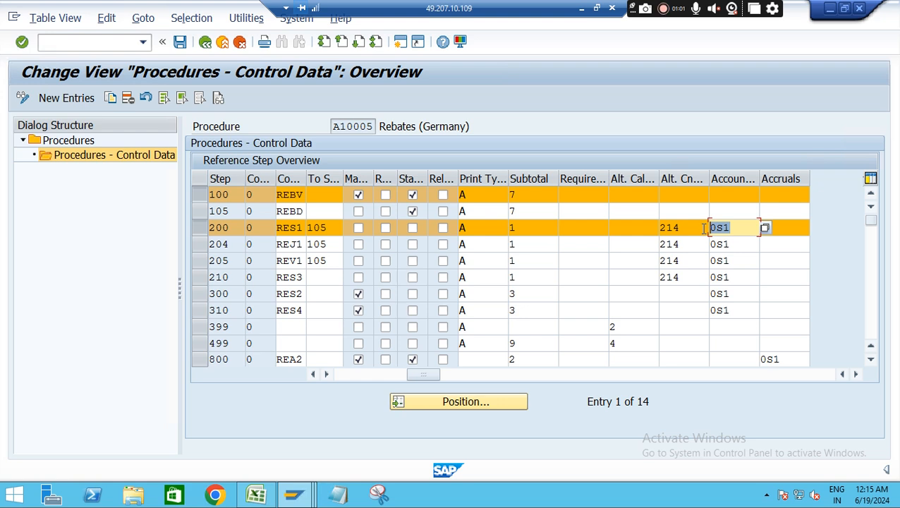
click(736, 230)
Look up routine 214 for RES1's alternative condition base value and review the remaining steps of procedure A10005
drag(678, 228, 636, 228)
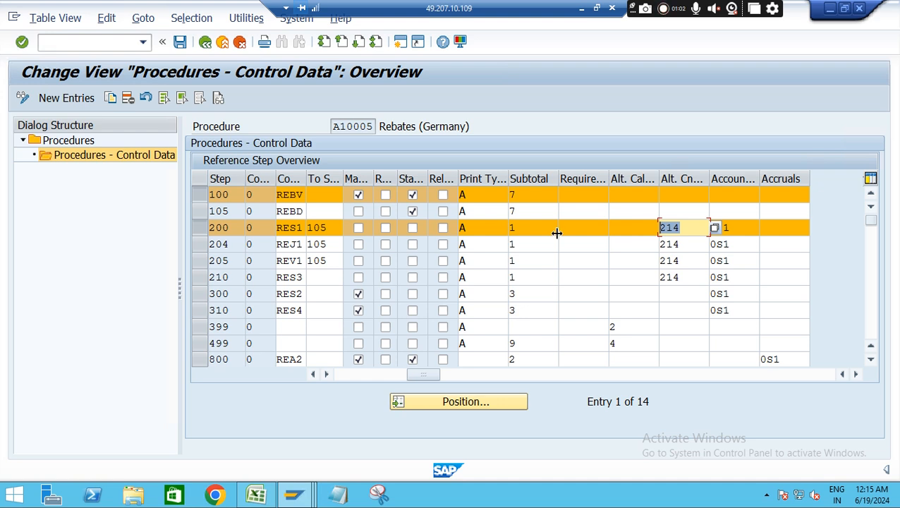
click(712, 227)
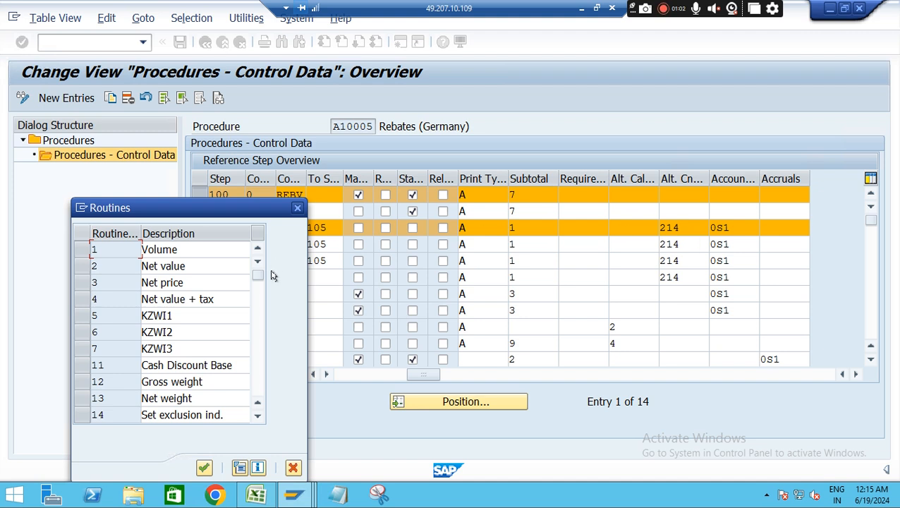
drag(258, 277, 258, 331)
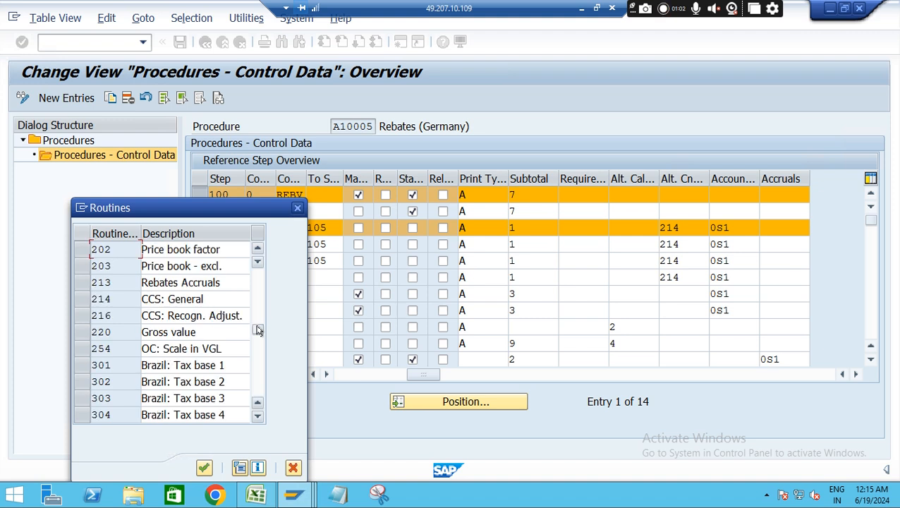
drag(220, 302, 128, 300)
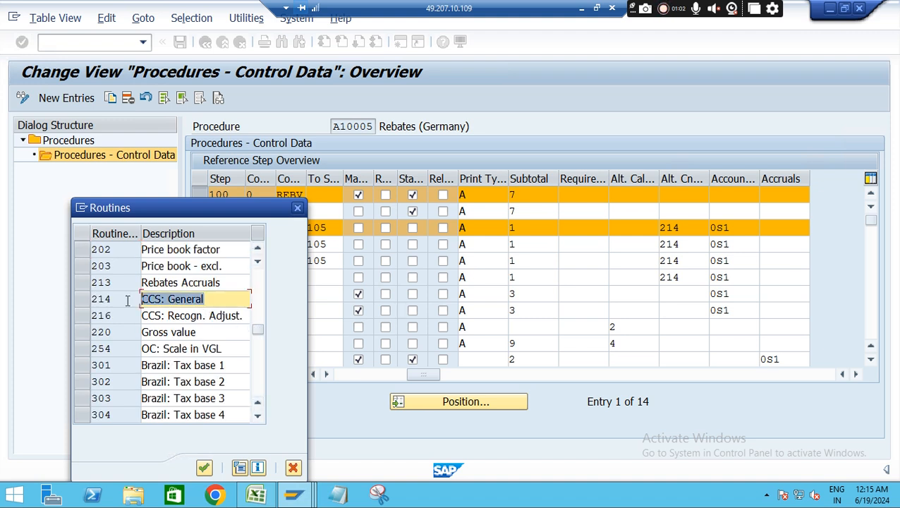
click(298, 209)
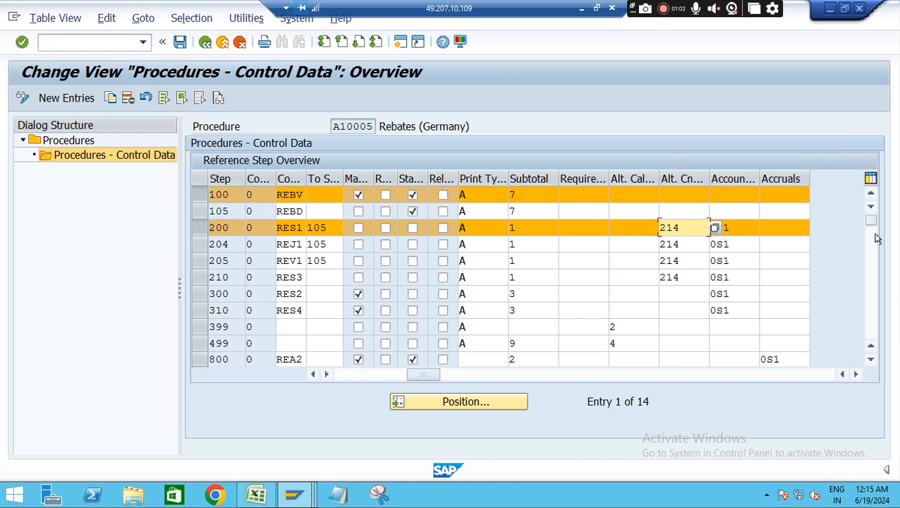
drag(870, 220, 872, 269)
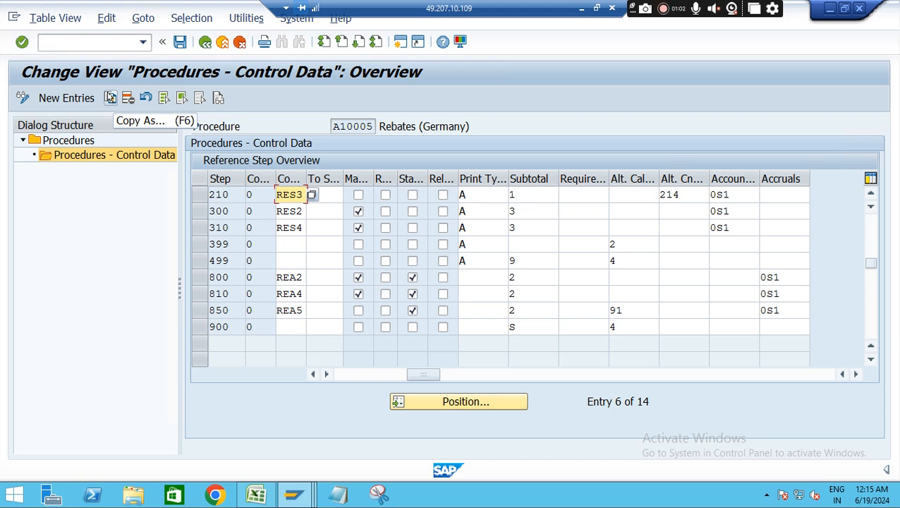
click(111, 98)
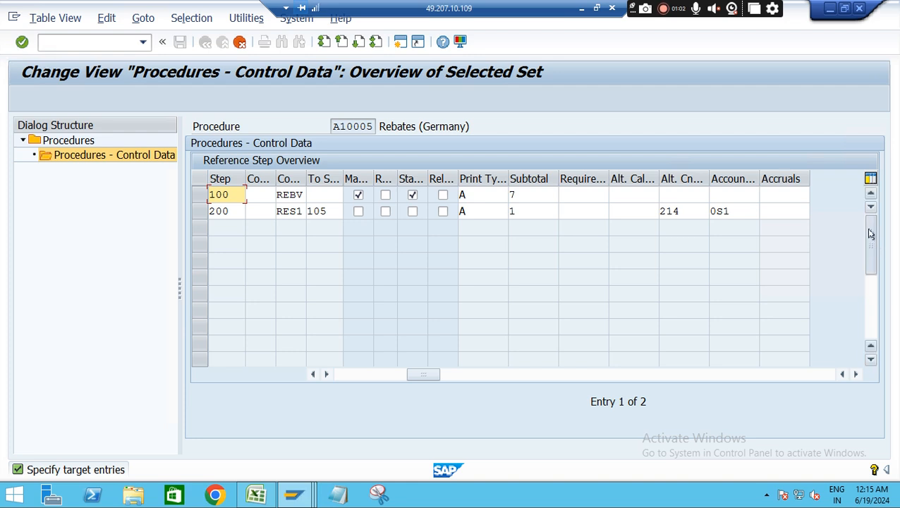
click(240, 42)
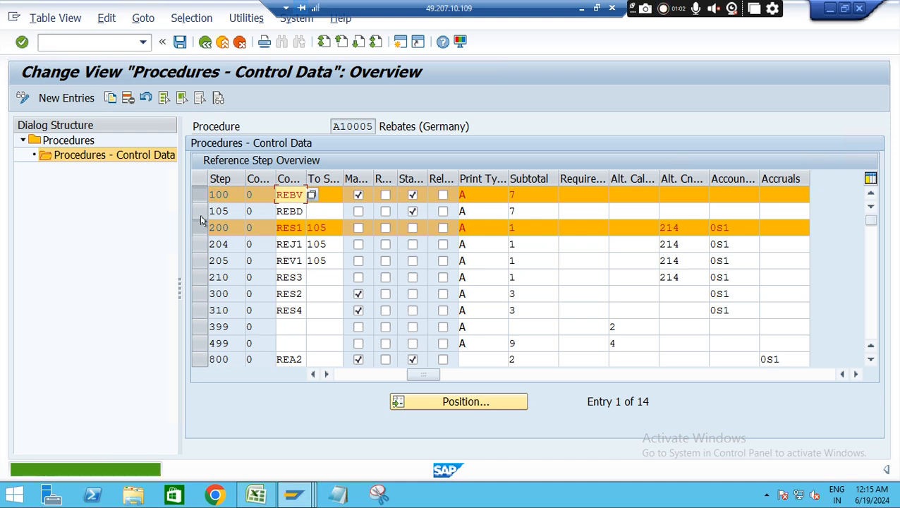
click(199, 195)
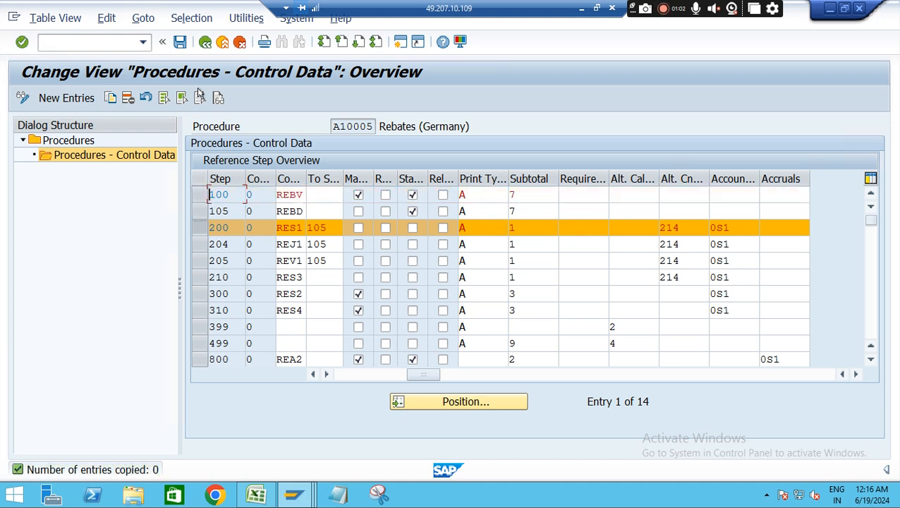
Return to the procedures overview and copy procedure A10005 as ZS1005 with all its dependent entries
click(204, 42)
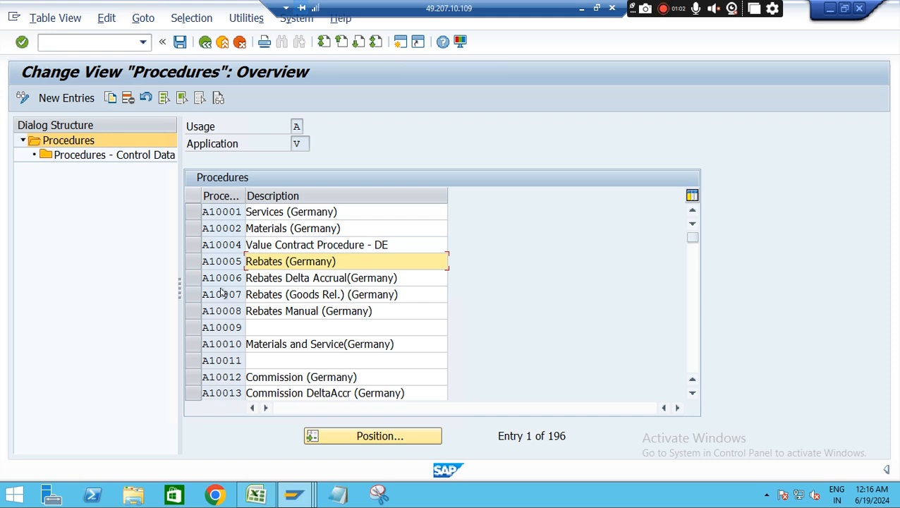
click(192, 262)
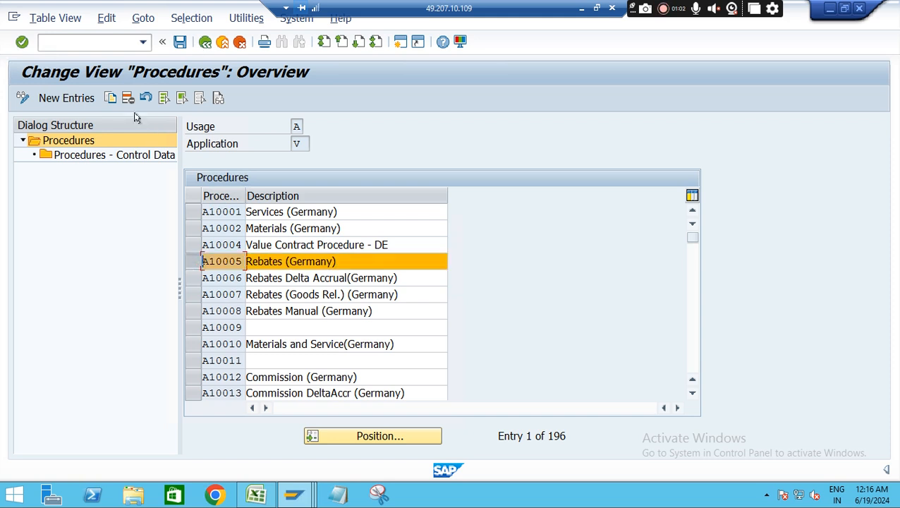
click(110, 98)
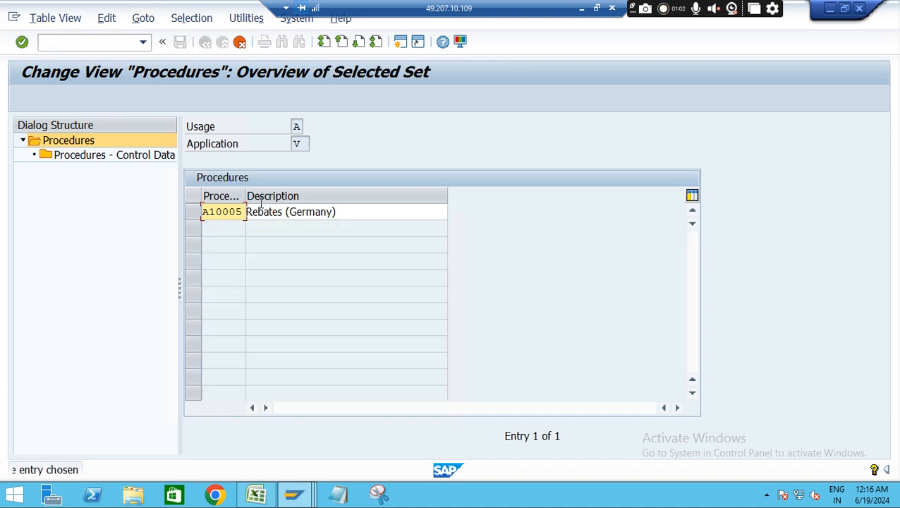
key(BackSpace)
key(BackSpace)
key(BackSpace)
key(BackSpace)
key(BackSpace)
key(BackSpace)
text(ZS)
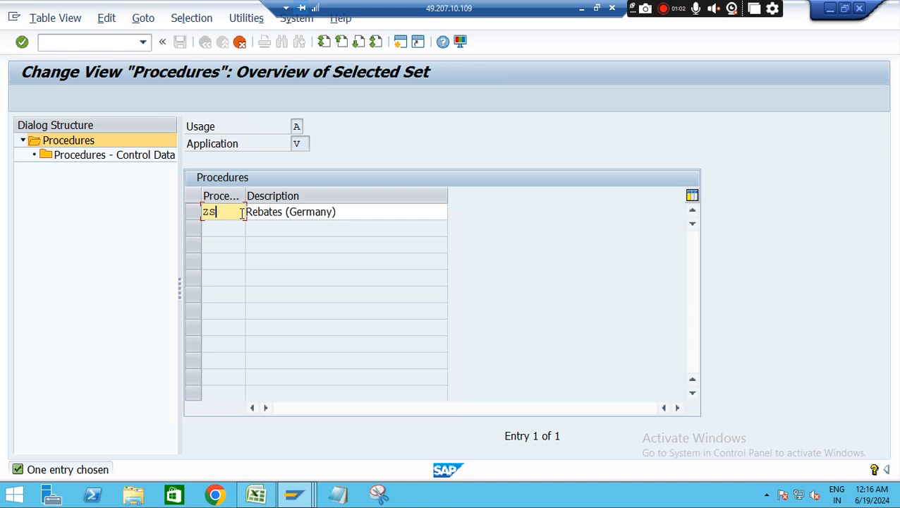
text(1005)
key(Return)
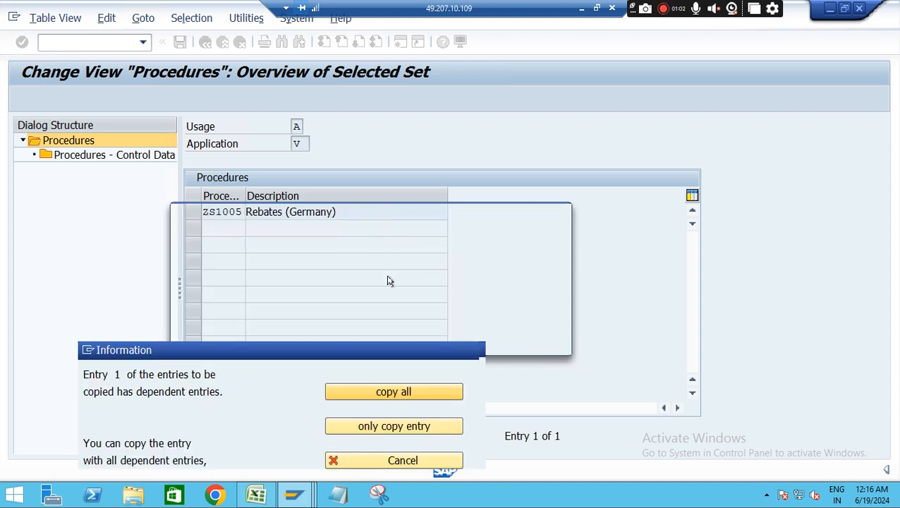
click(455, 457)
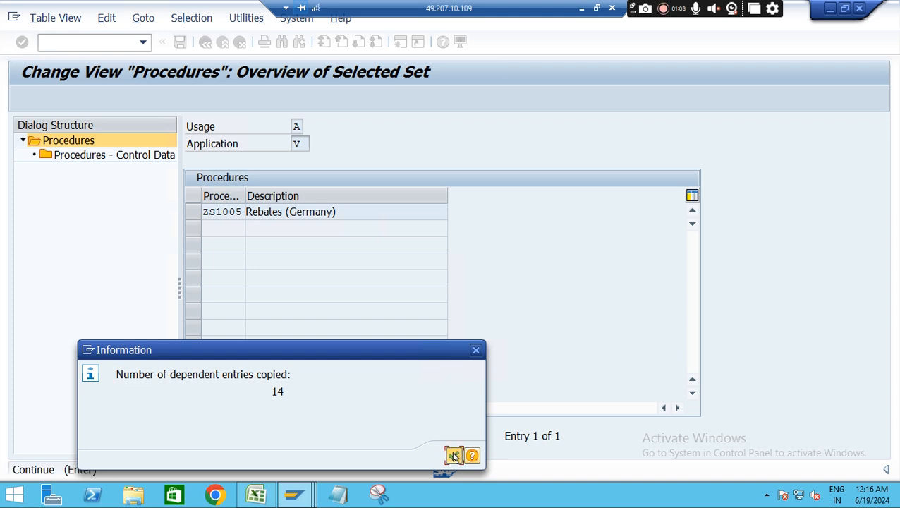
Change the description of procedure ZS1005 to "Z Pricing Procedure for settem"
click(340, 212)
key(BackSpace)
key(BackSpace)
key(BackSpace)
key(BackSpace)
key(BackSpace)
key(BackSpace)
key(BackSpace)
key(BackSpace)
key(BackSpace)
key(BackSpace)
key(BackSpace)
key(BackSpace)
key(BackSpace)
key(BackSpace)
key(BackSpace)
key(BackSpace)
key(BackSpace)
text(Z Pricing P)
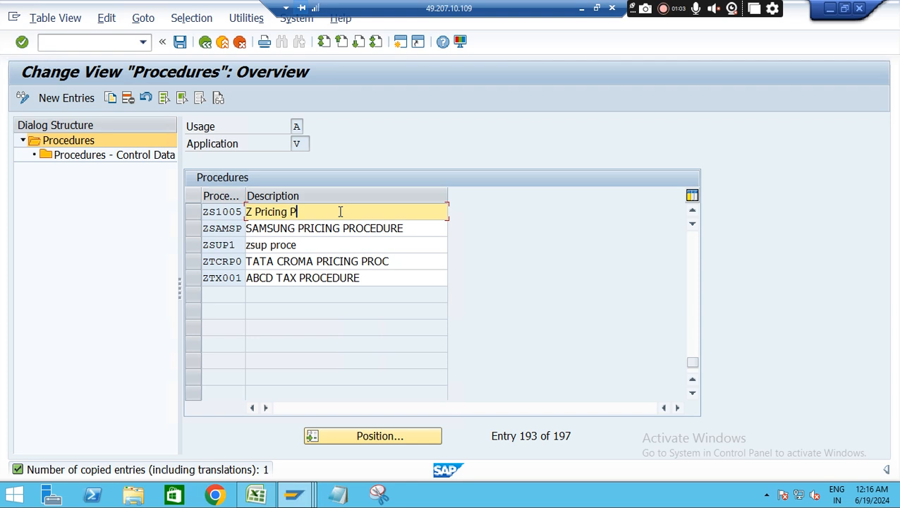
text(rocedure for )
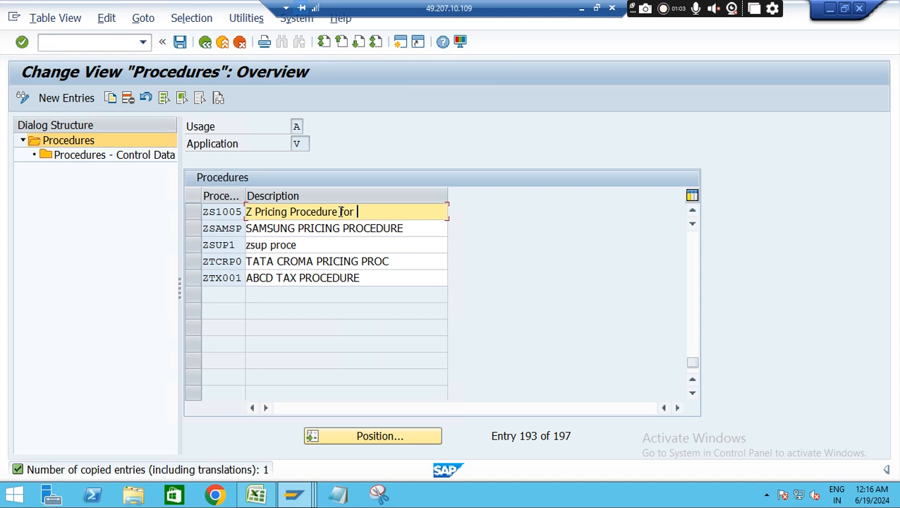
text(settem)
Display the control data of ZS1005, save the procedure to the customizing request "Rebate - S4HANA", and return to the IMG structure
click(194, 212)
double_click(95, 155)
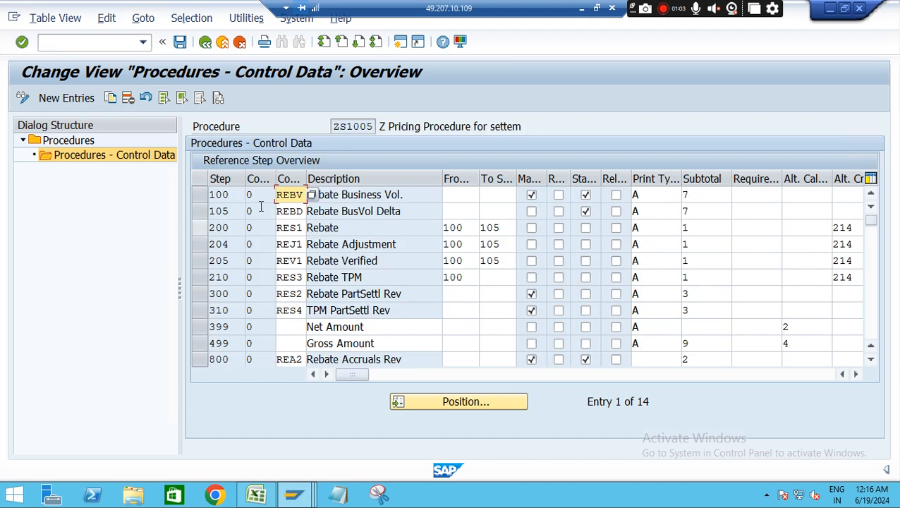
click(180, 43)
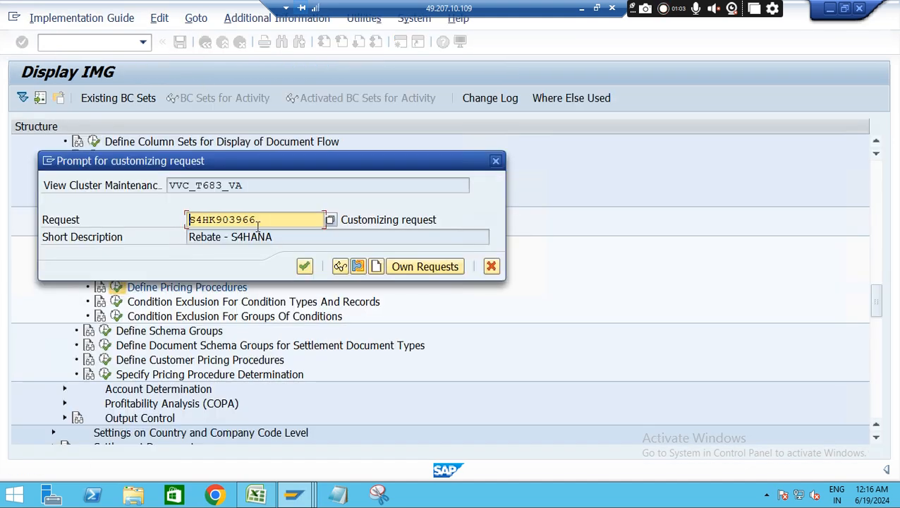
click(302, 266)
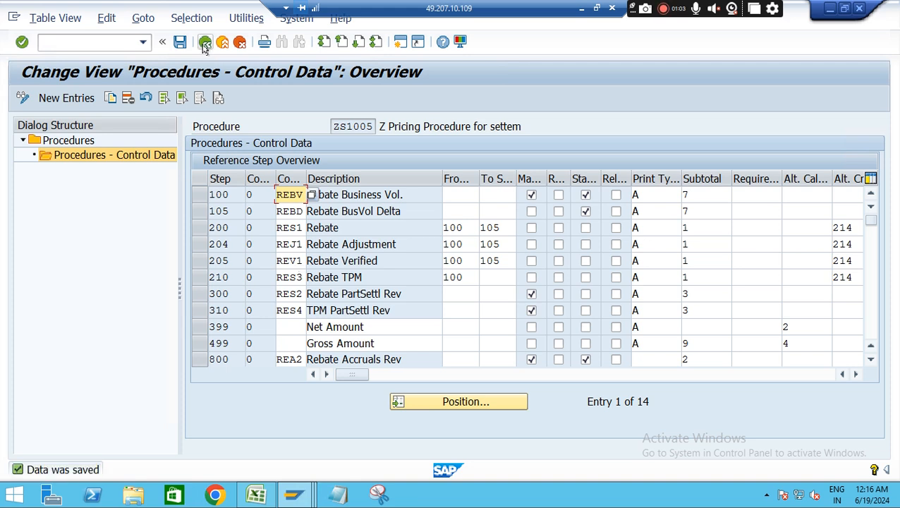
click(204, 43)
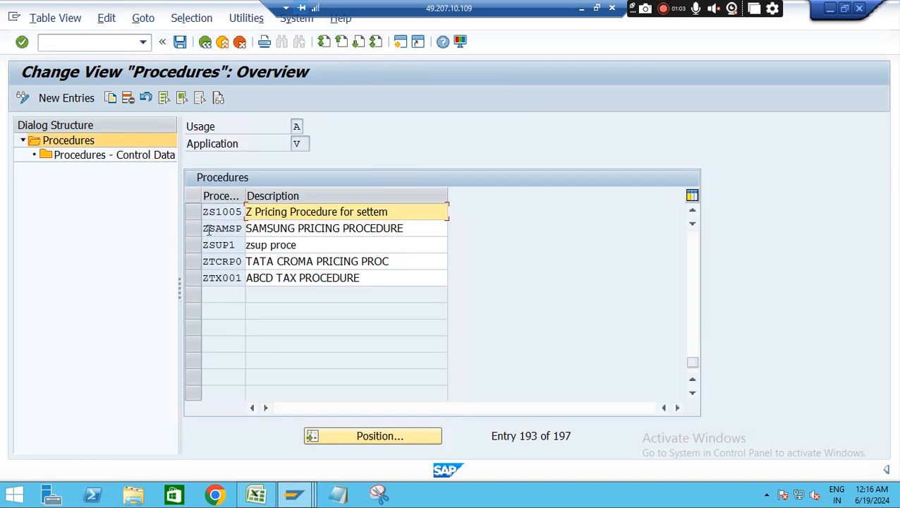
click(207, 42)
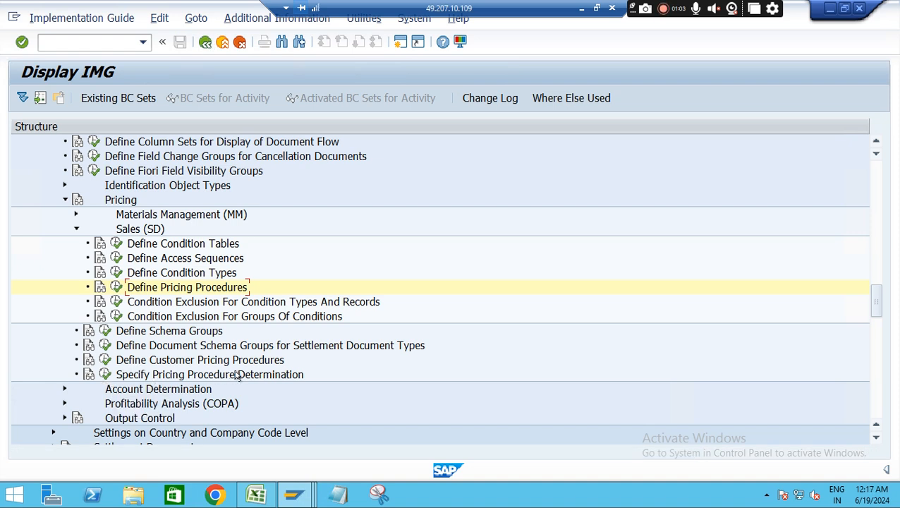
Open the pricing procedure determination for settlement documents and settlement document lists and review its supplier and customer procedure columns
click(106, 374)
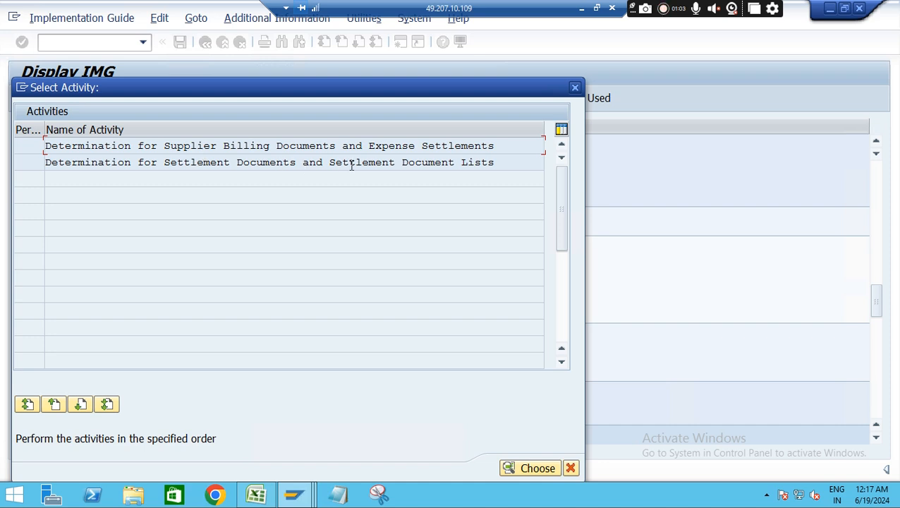
double_click(189, 145)
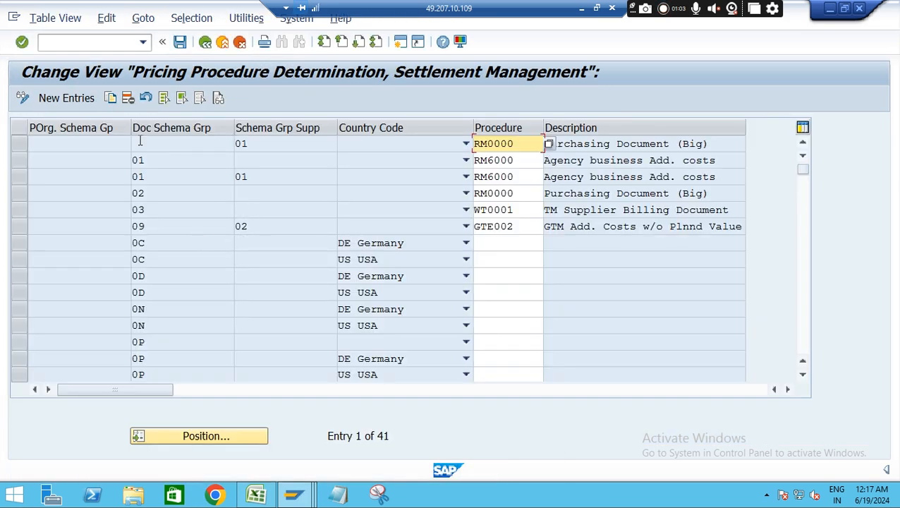
click(205, 42)
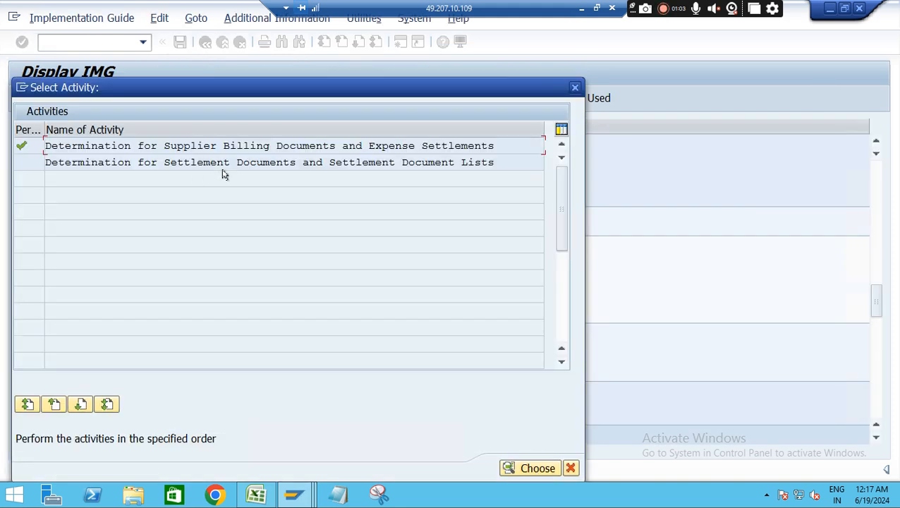
double_click(352, 163)
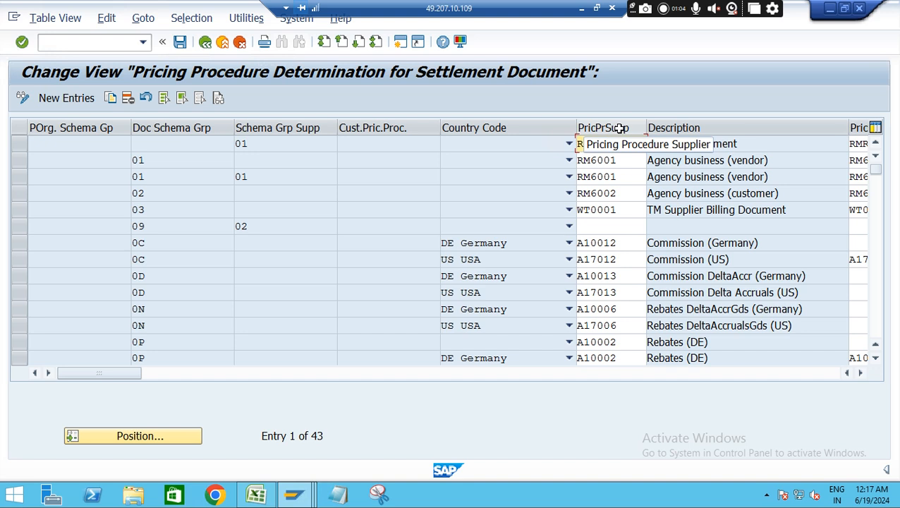
click(859, 373)
click(859, 373)
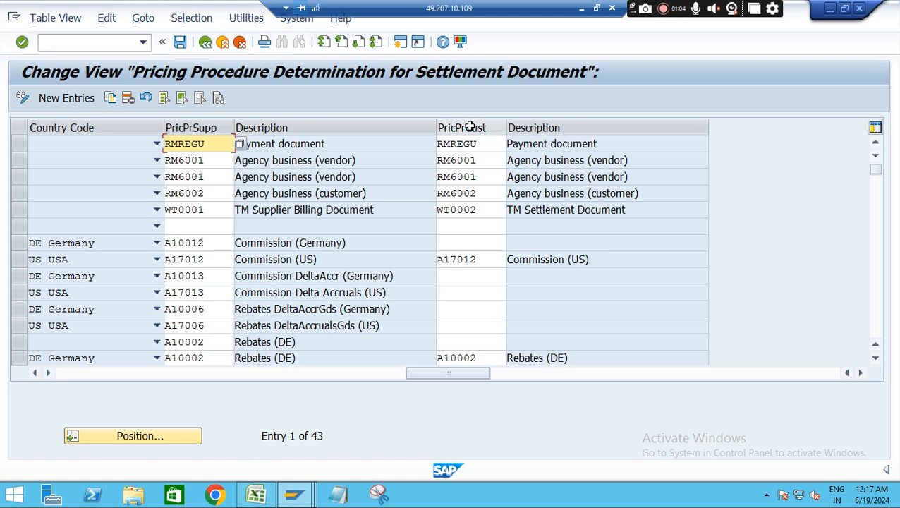
drag(464, 377, 88, 362)
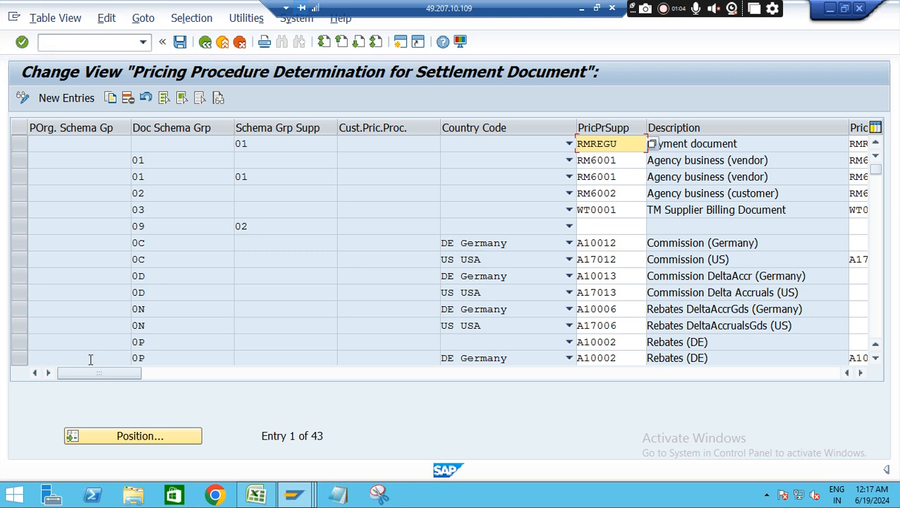
Open transaction OVKK in a new session
click(103, 42)
text(/oovkk)
key(Return)
Switch to the Excel notes, review settlement document type 0S12 and its document schema group 0s, and return to SAP
click(257, 496)
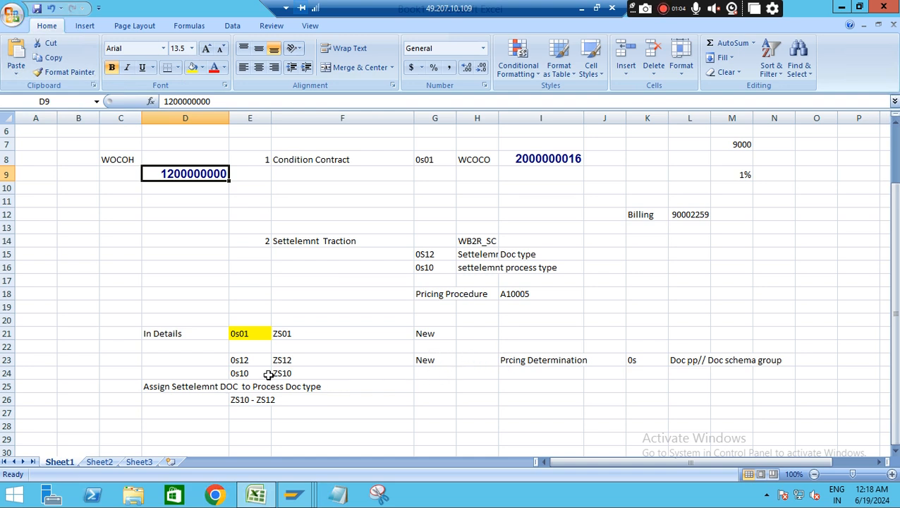
drag(249, 362, 597, 356)
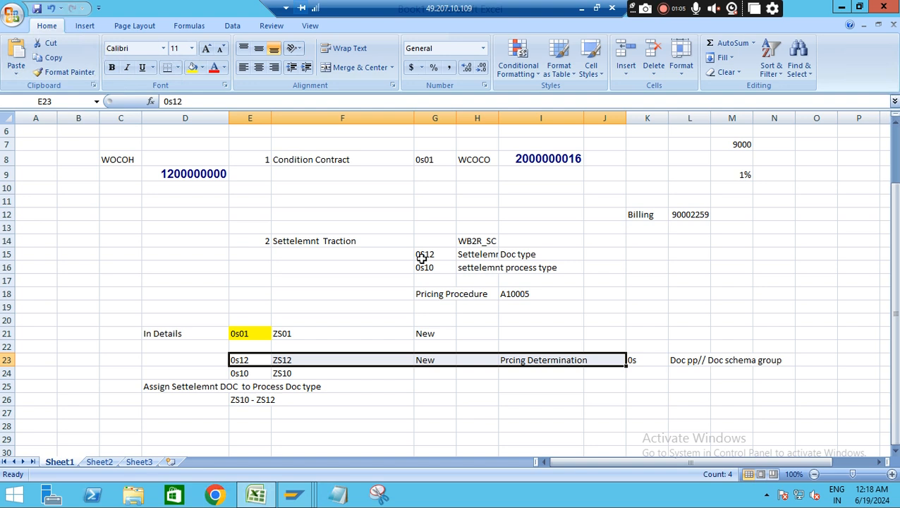
drag(421, 257, 488, 256)
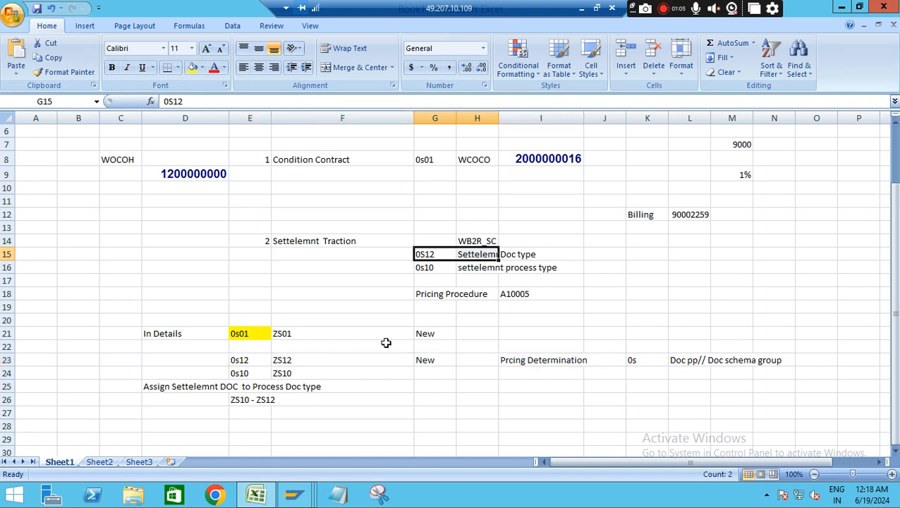
click(630, 358)
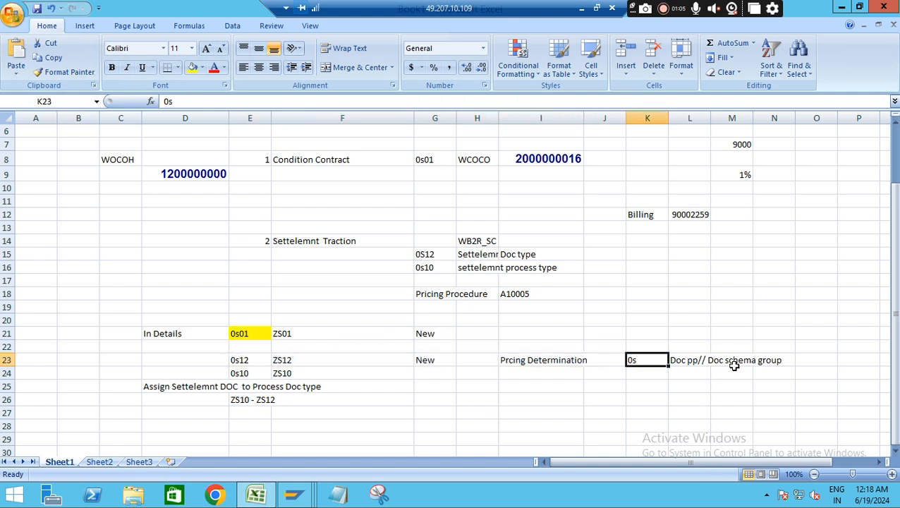
drag(752, 362, 667, 360)
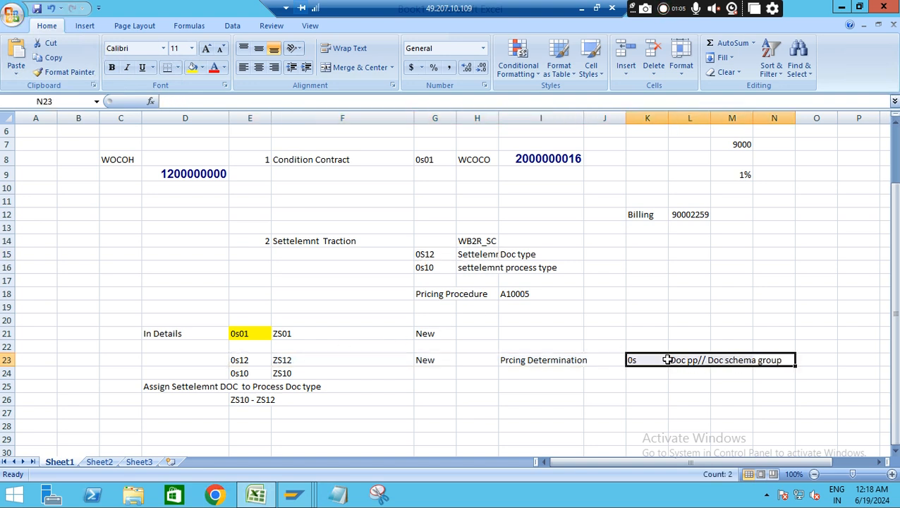
key(alt+Tab)
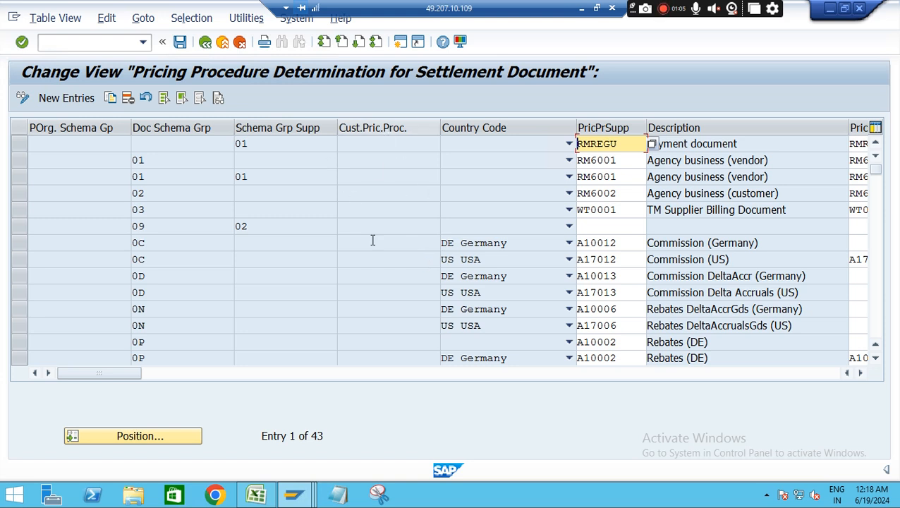
Switch to the session with the sales document pricing determination and open transaction BP in it
click(293, 497)
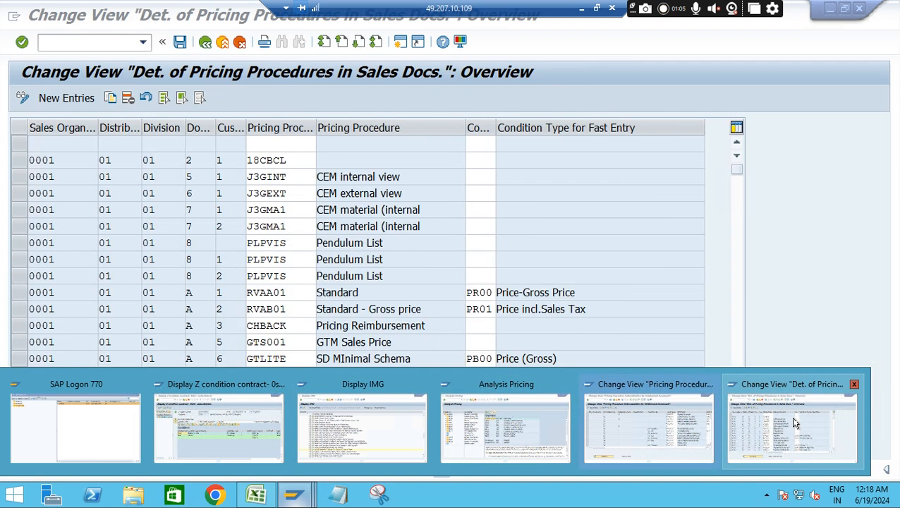
click(794, 422)
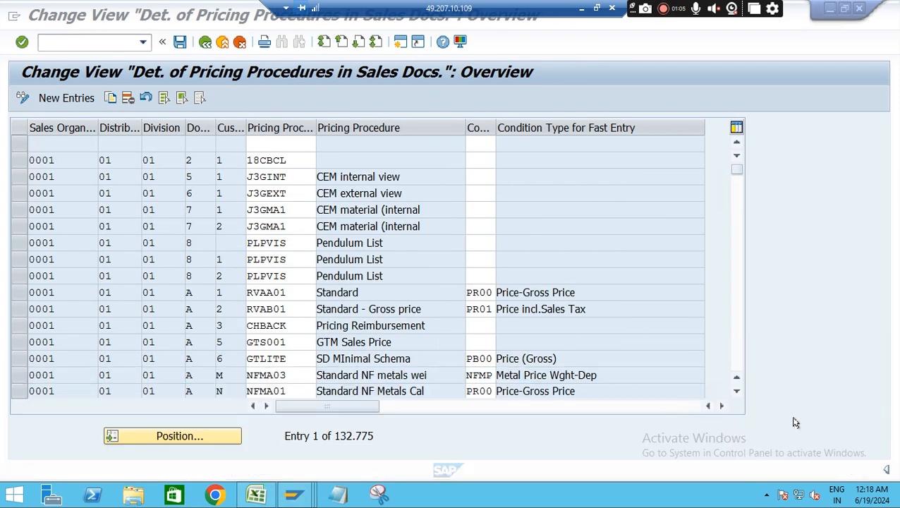
click(83, 43)
text(/nbp)
key(Return)
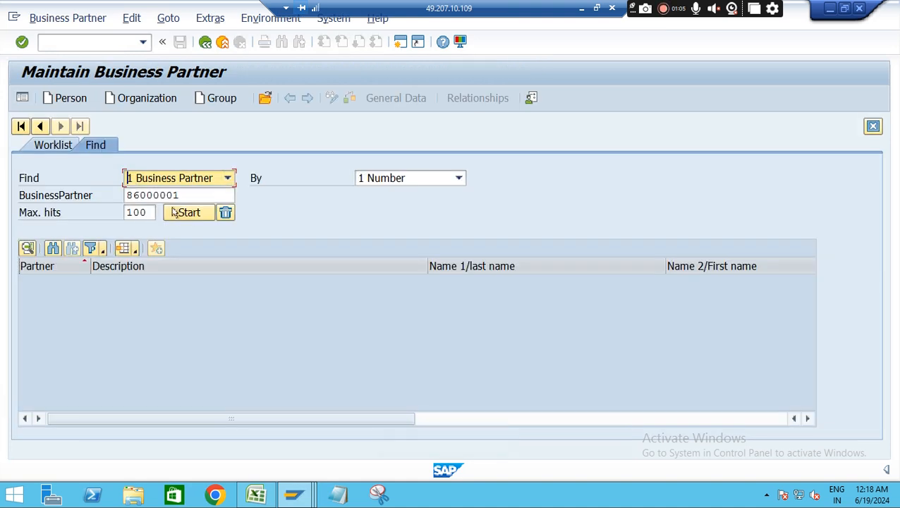
Find the customer's business partner, check the customer pricing procedure in its sales order data, and return to the settlement determination
click(185, 212)
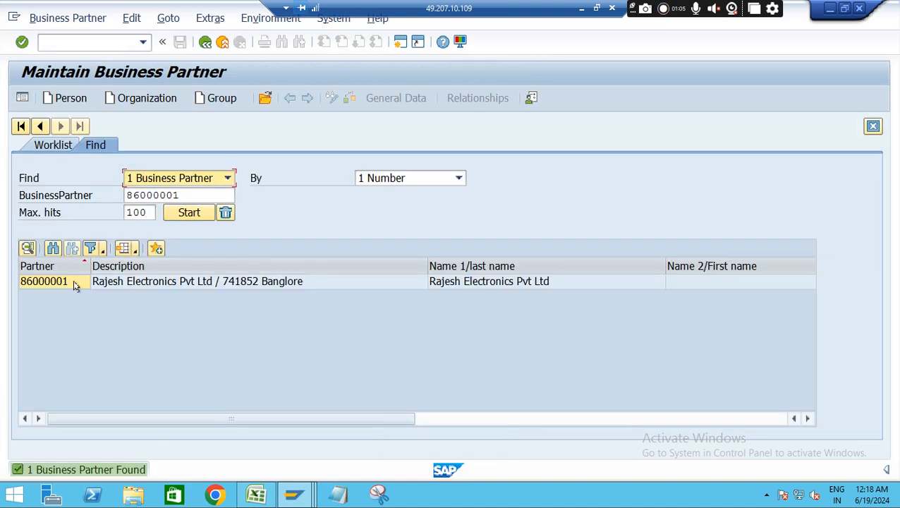
double_click(47, 282)
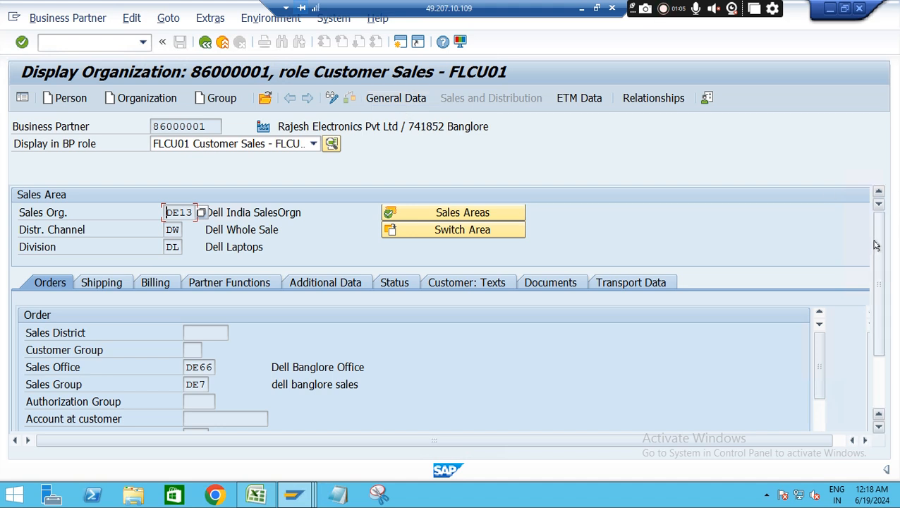
drag(874, 245, 883, 298)
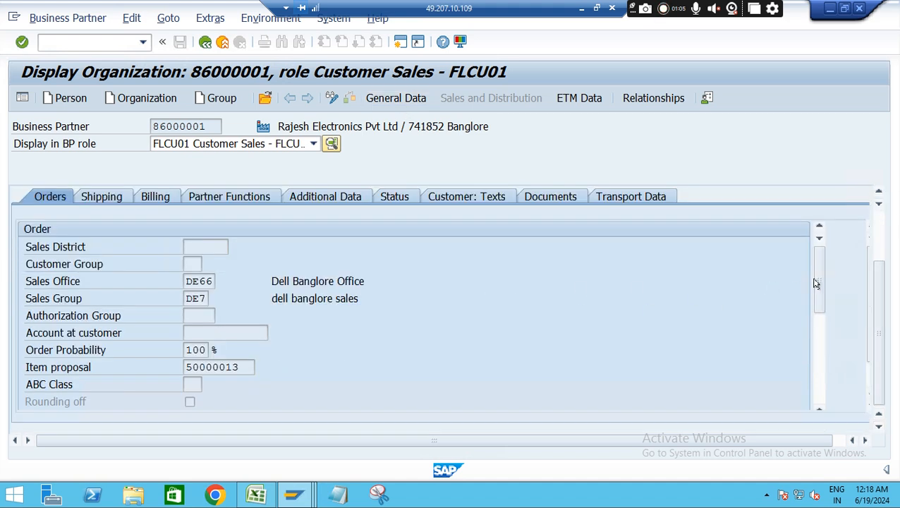
drag(819, 282, 824, 337)
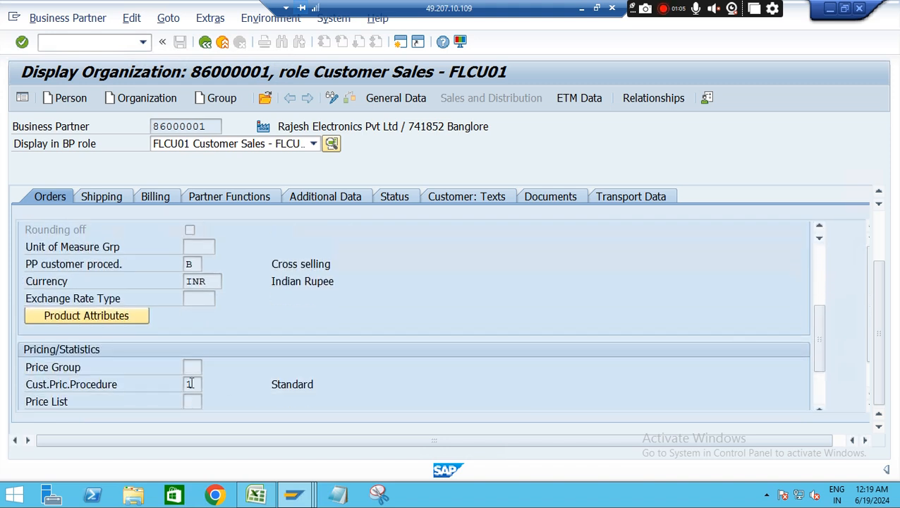
key(alt+Tab)
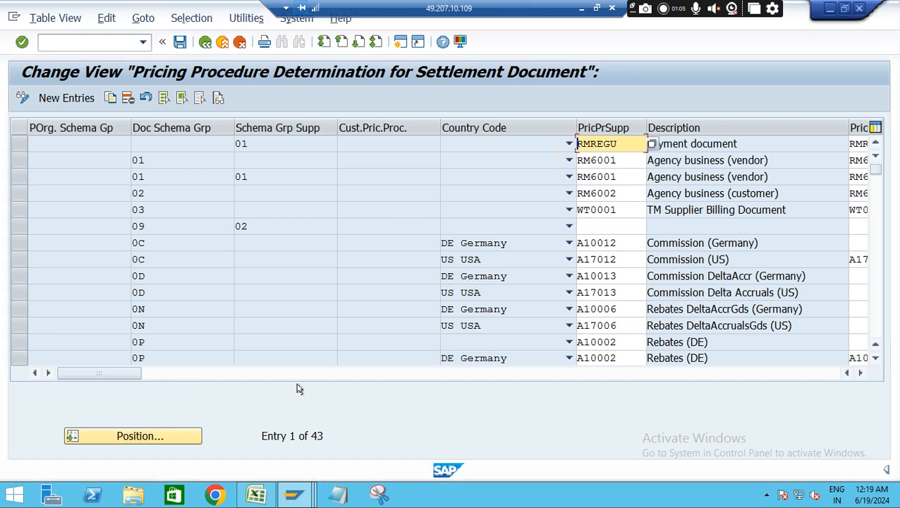
Try to position the determination entries at document schema group "os" and country code IN
click(155, 437)
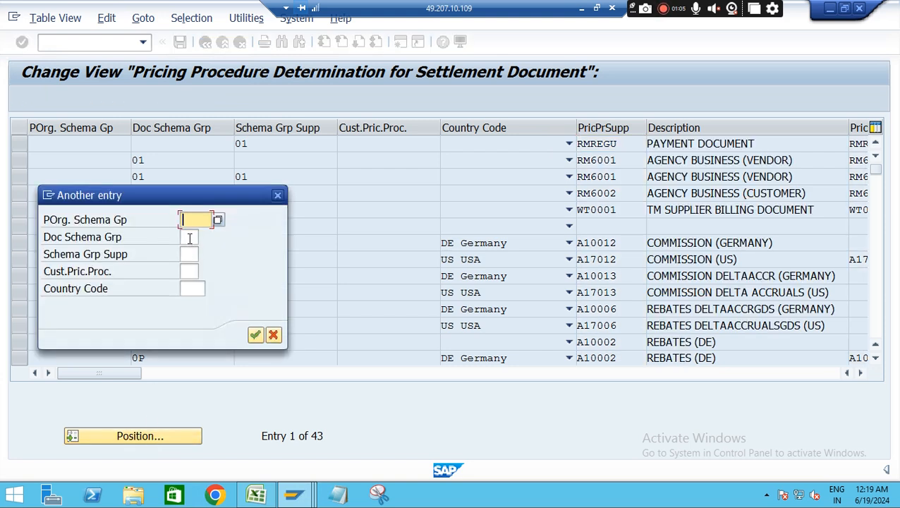
click(188, 238)
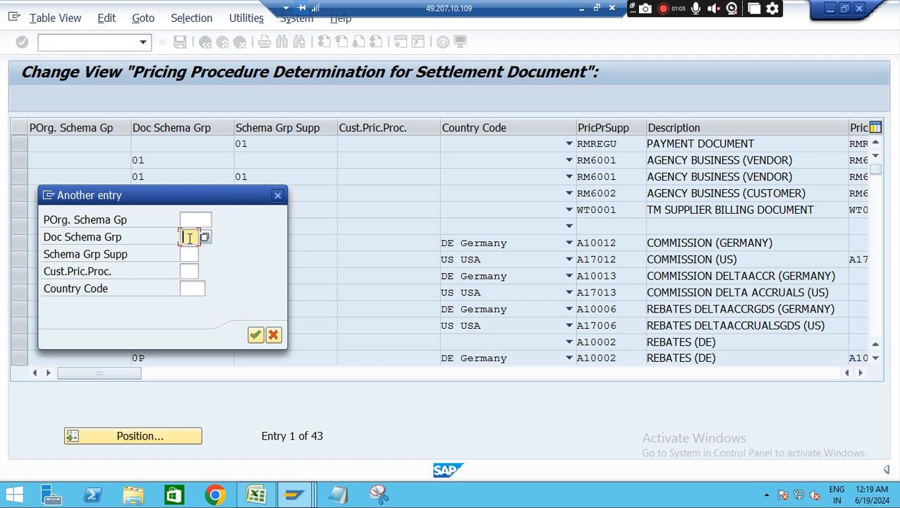
text(os)
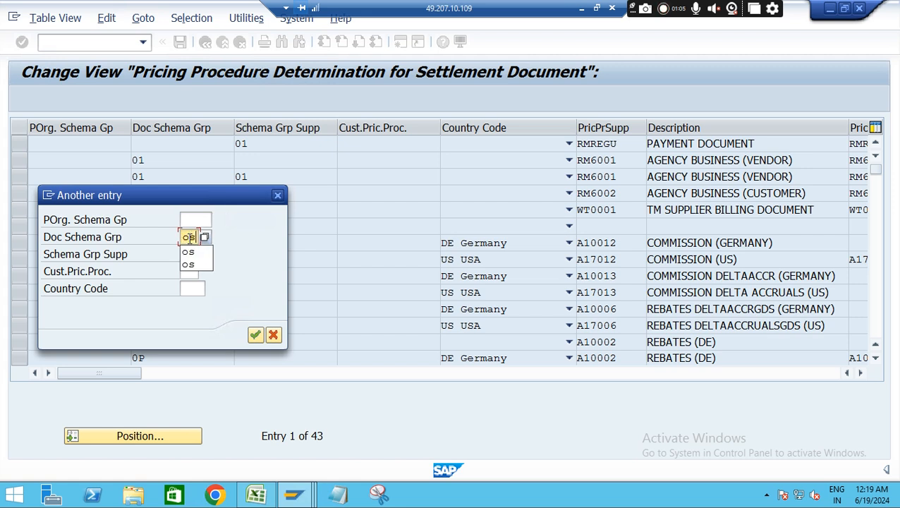
click(190, 288)
text(IN)
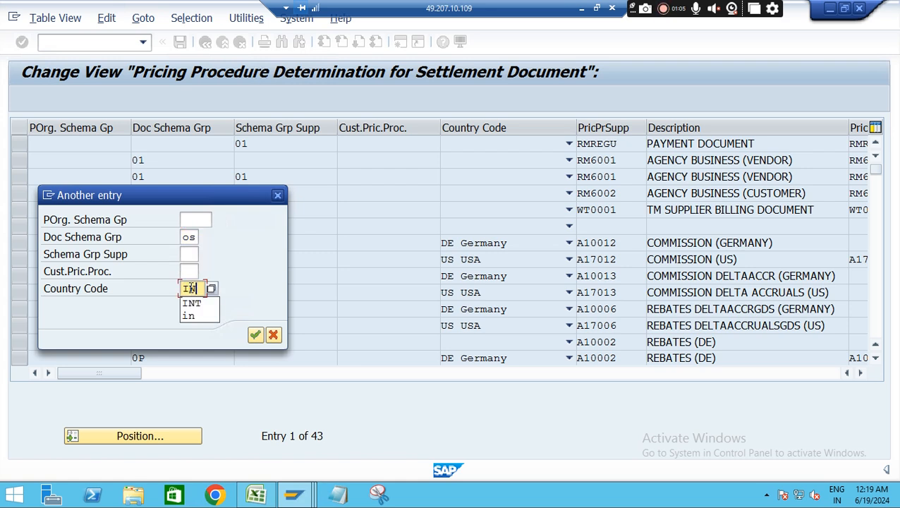
key(Return)
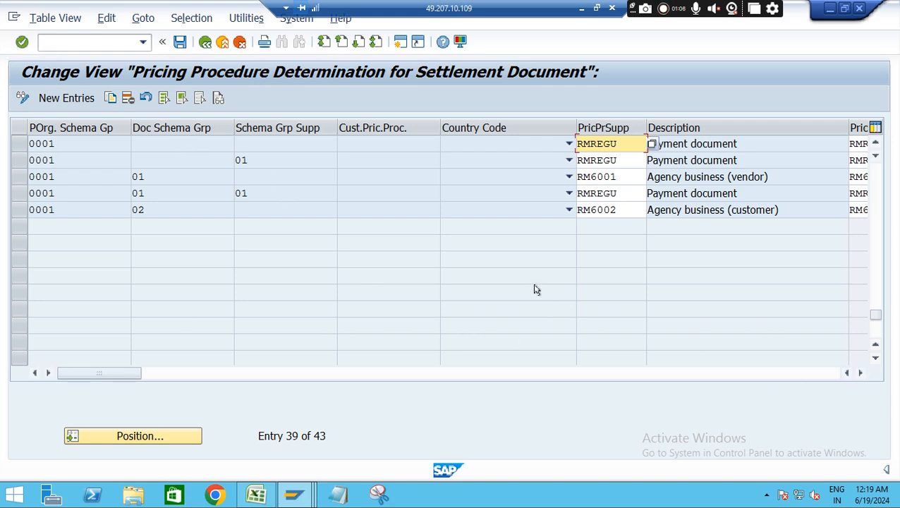
Locate and select the three determination entries for document schema group 0S
drag(877, 320, 874, 243)
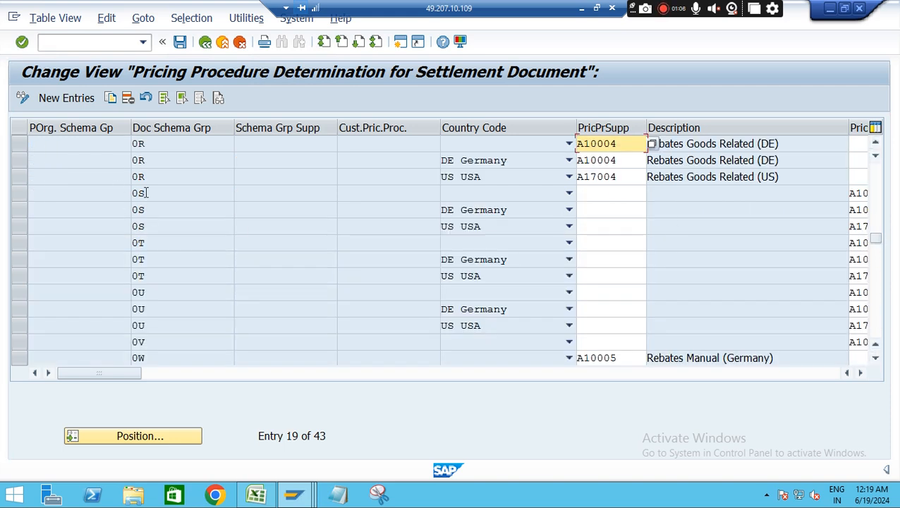
click(17, 193)
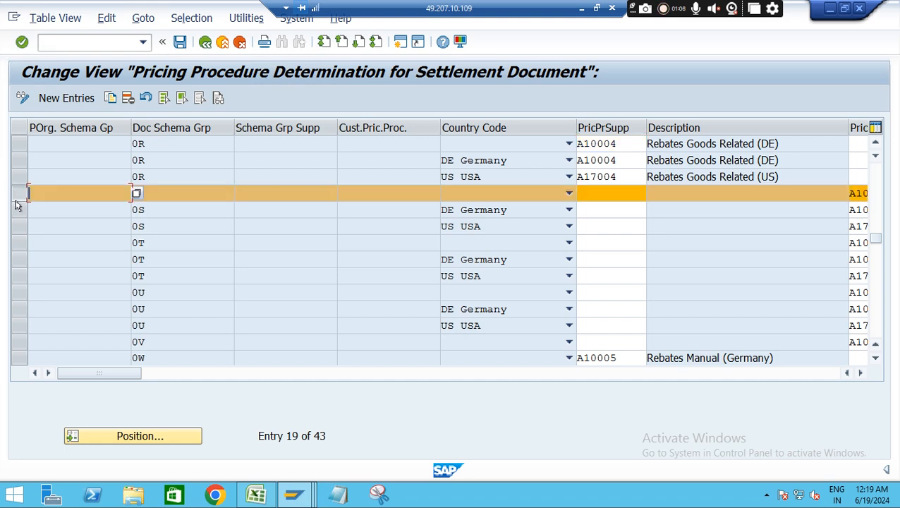
click(18, 211)
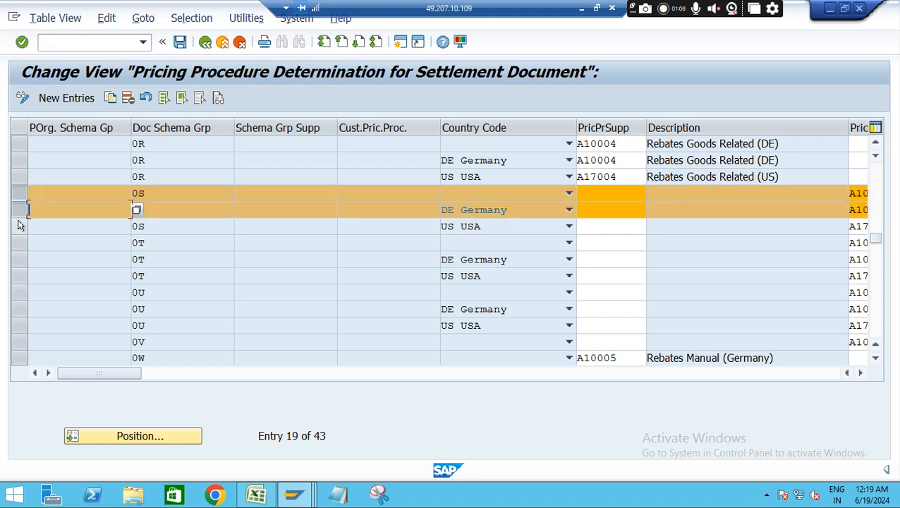
click(19, 226)
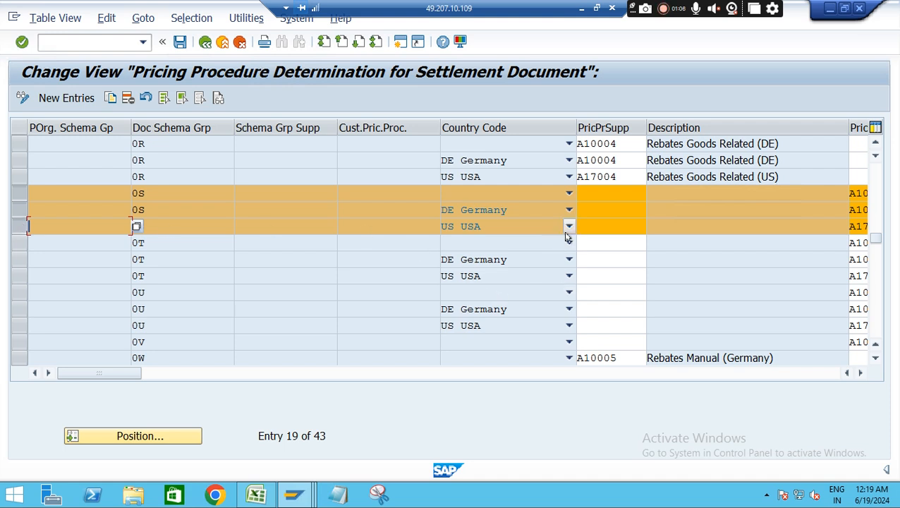
Check the customer-side pricing procedures and the customer pricing procedure key of the selected 0S entries
click(859, 374)
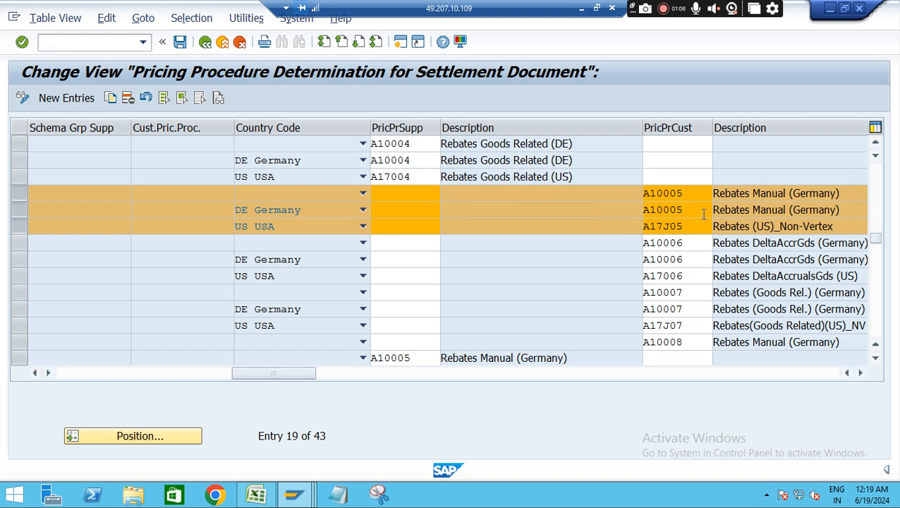
drag(682, 195, 642, 196)
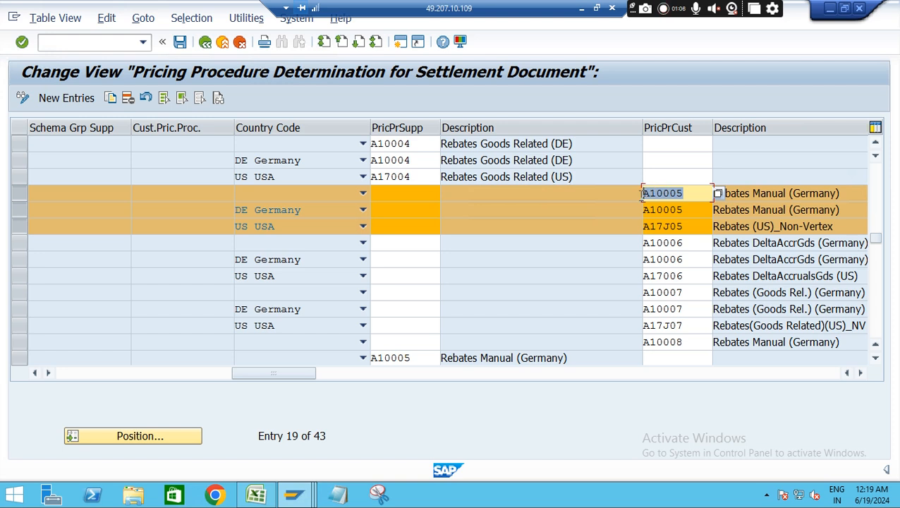
click(684, 195)
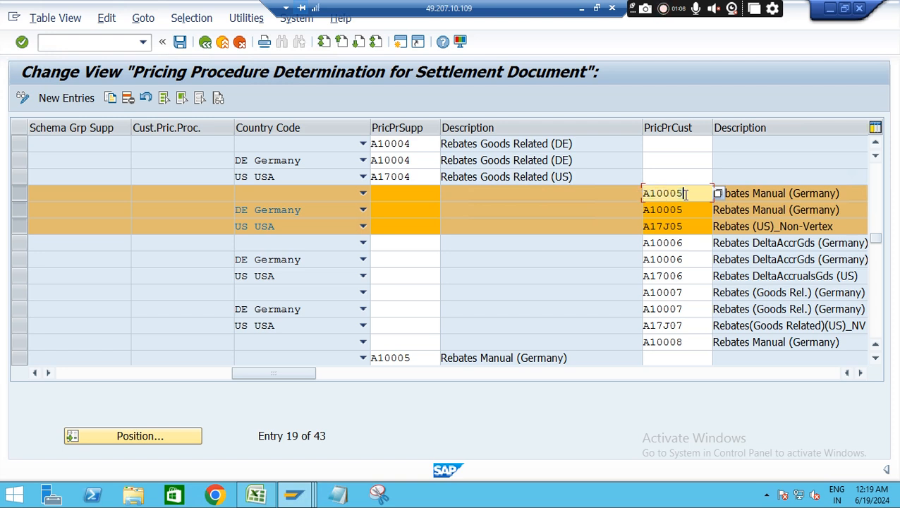
drag(684, 194, 642, 196)
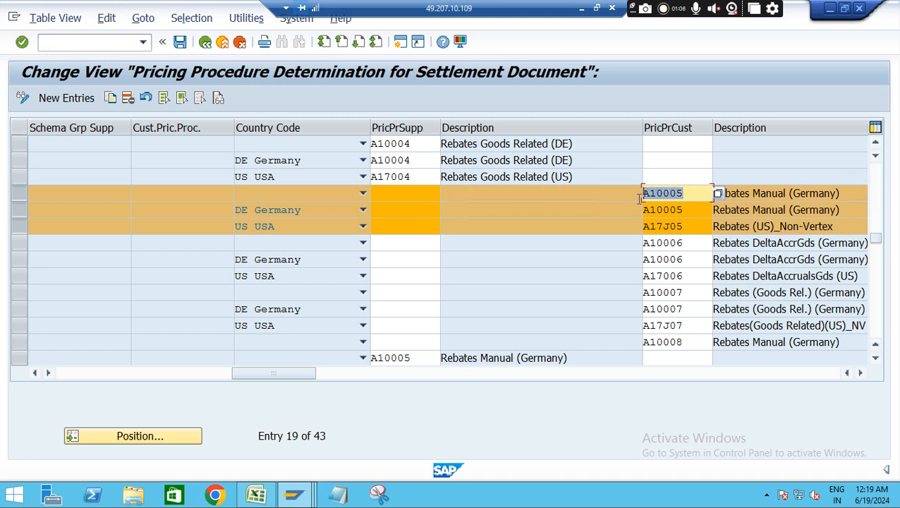
click(153, 191)
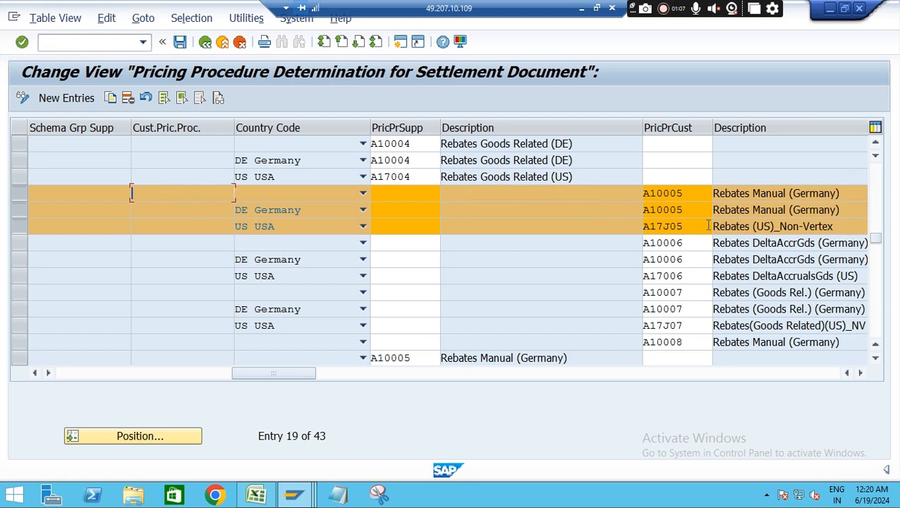
Clear the customer-side pricing procedure of the 0S determination entry without a country code and save it to the Rebate - S4HANA customizing request
drag(691, 193, 639, 192)
key(Delete)
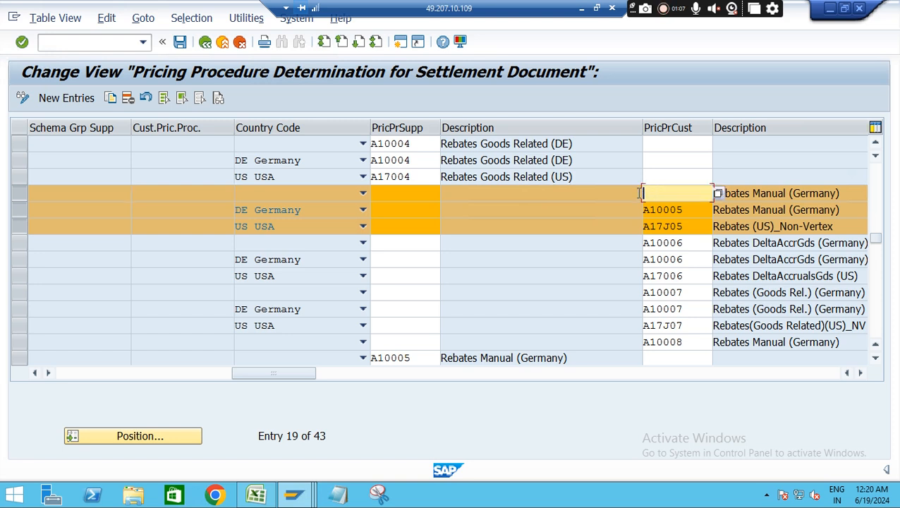
click(179, 43)
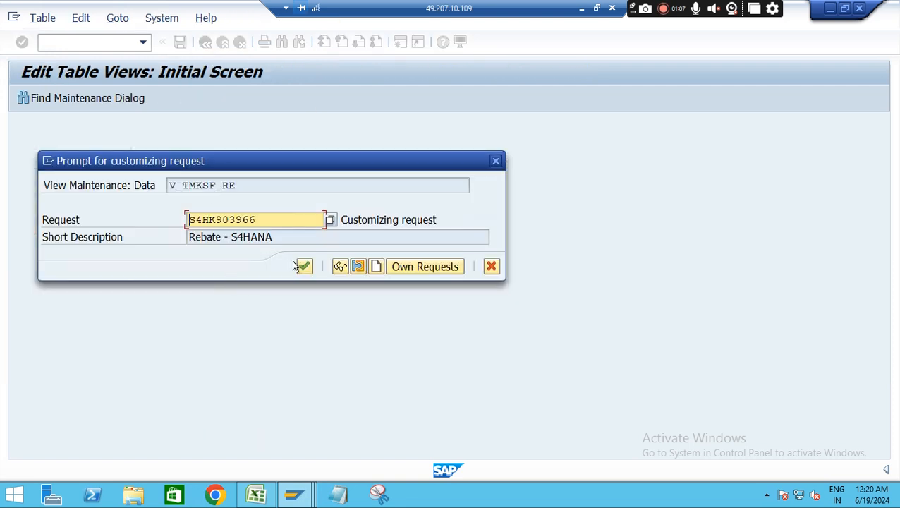
click(301, 267)
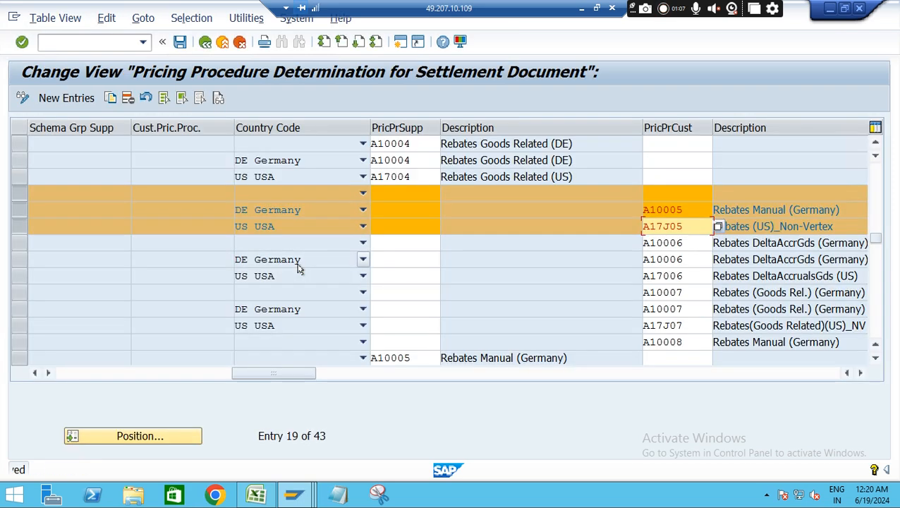
click(687, 193)
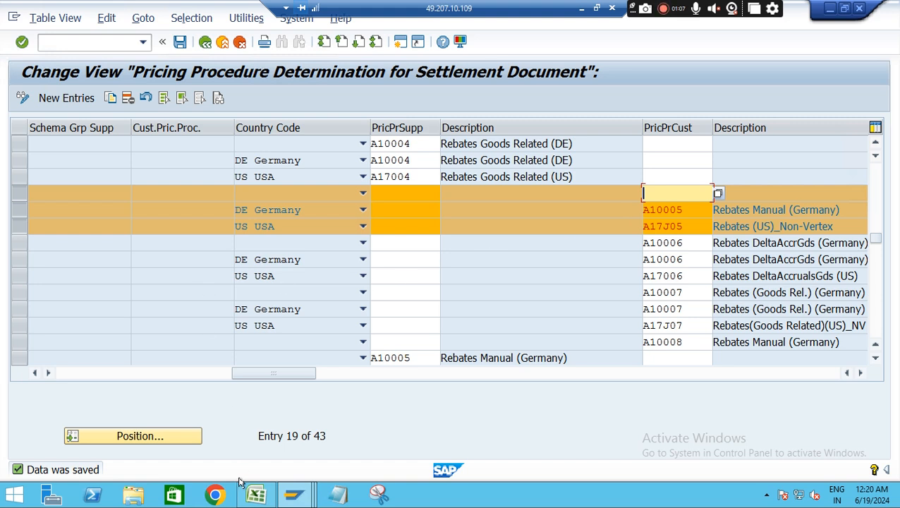
Switch to the pricing analysis session, leave it and start the customer condition contract settlement transaction WB2R_SC
click(293, 496)
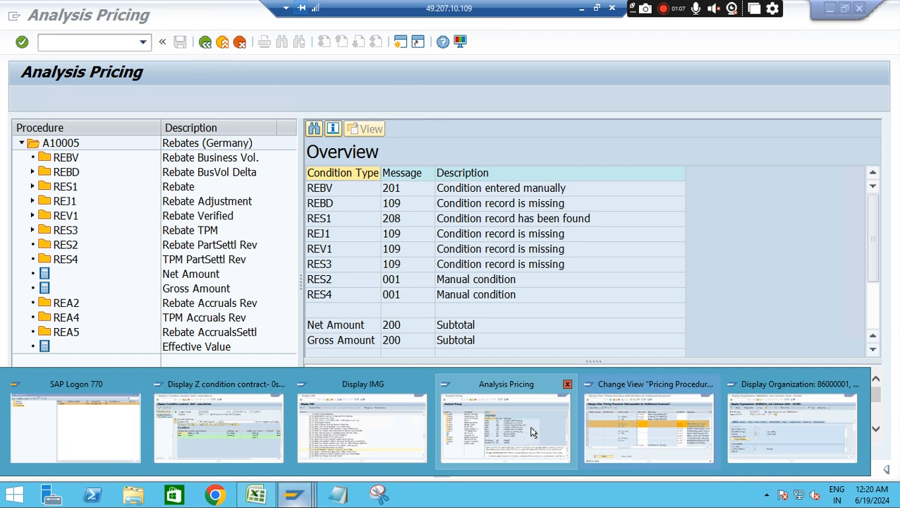
click(538, 433)
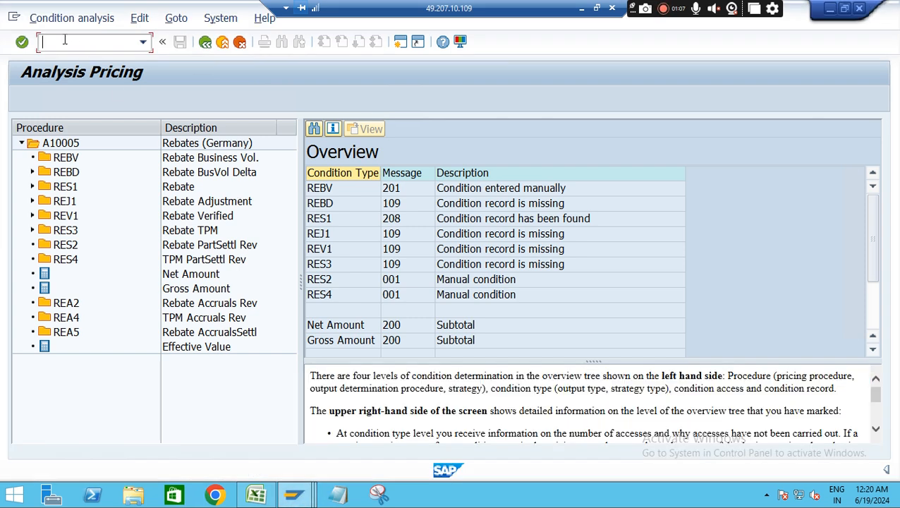
text(/nwcoco)
key(BackSpace)
key(BackSpace)
key(BackSpace)
text(b2r_sc)
key(Return)
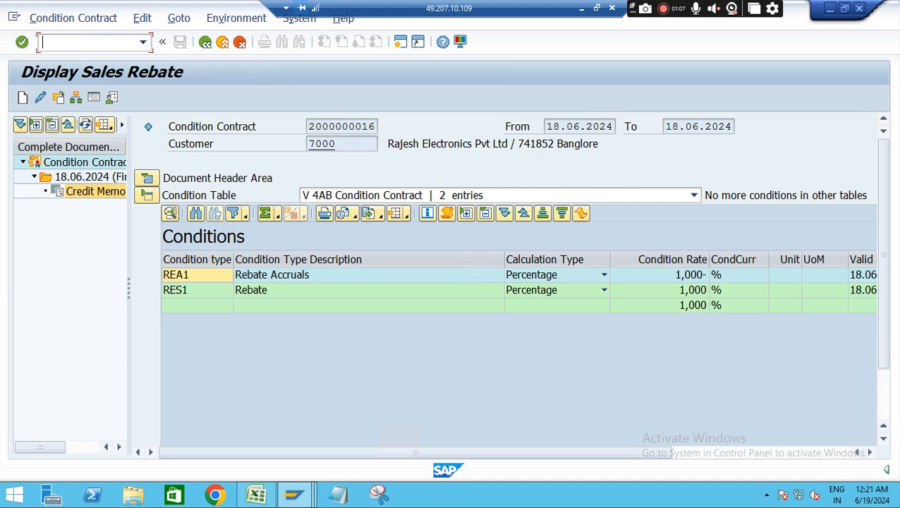
text(/nwb2r_sc)
key(Return)
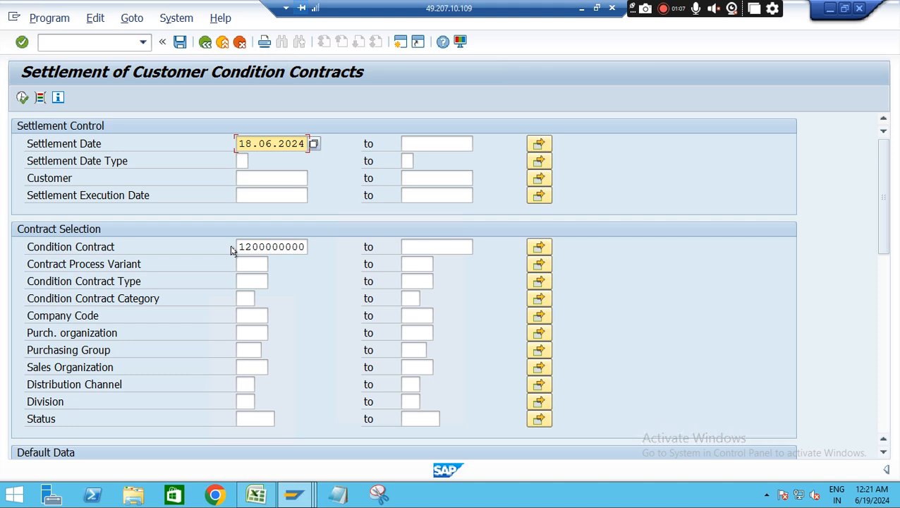
Execute a settlement check run with list range 3 Message Log and List Output Header Data, and inspect the logged message's text and details
drag(234, 248, 342, 247)
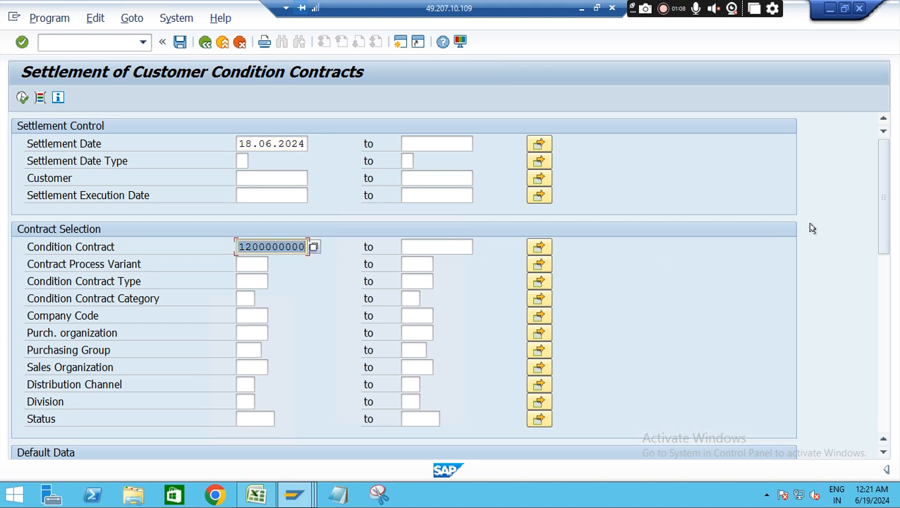
drag(883, 177, 888, 279)
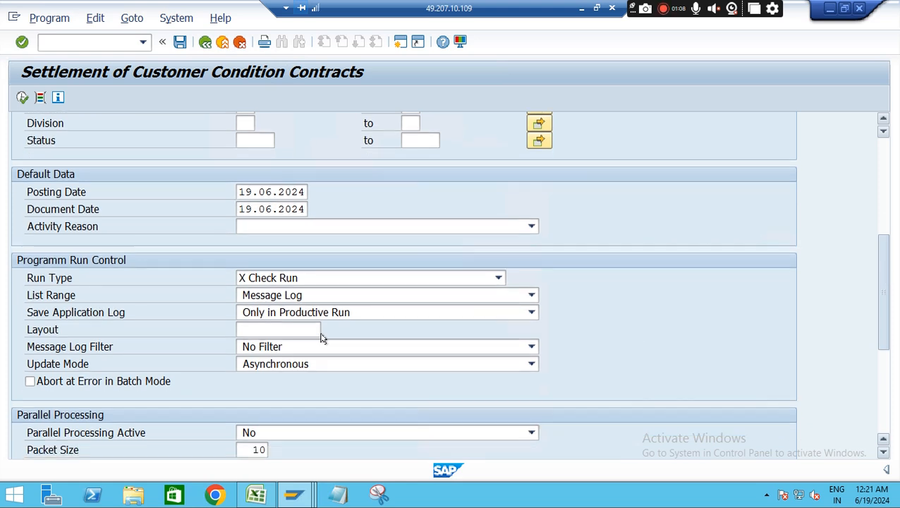
click(333, 299)
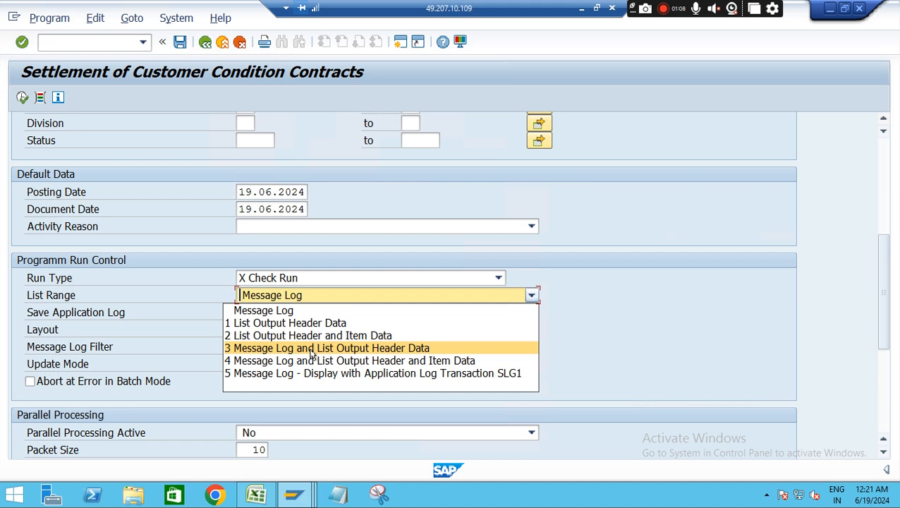
click(312, 348)
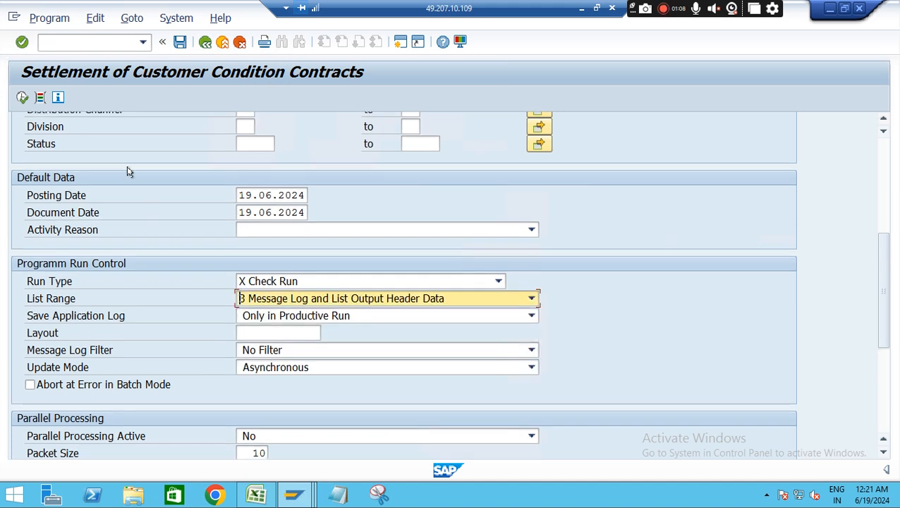
click(22, 97)
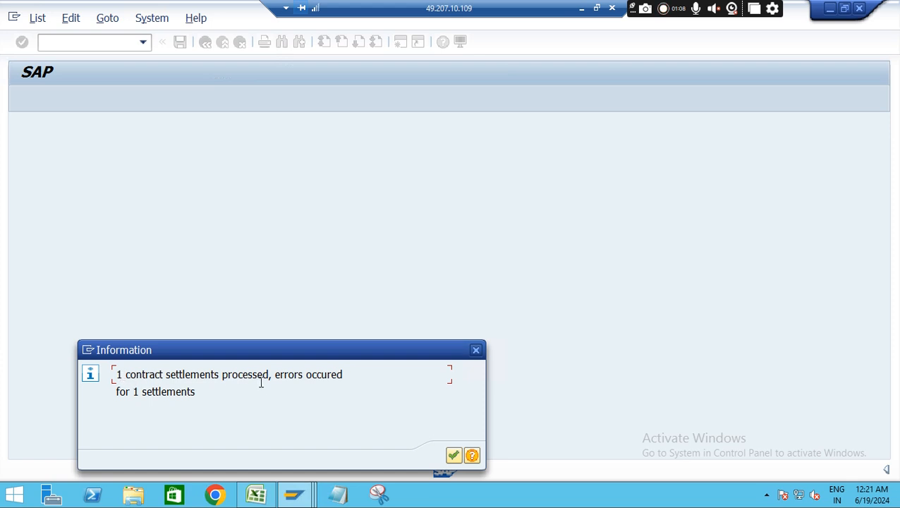
click(453, 455)
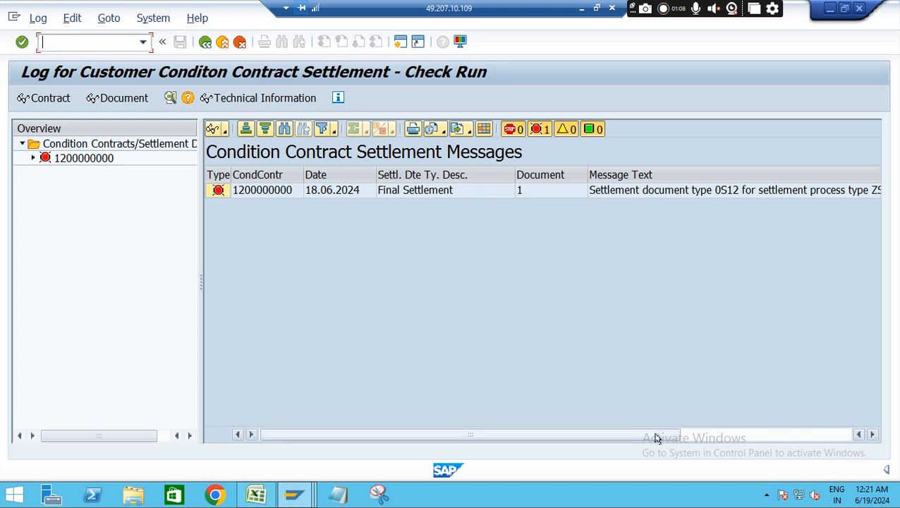
click(777, 434)
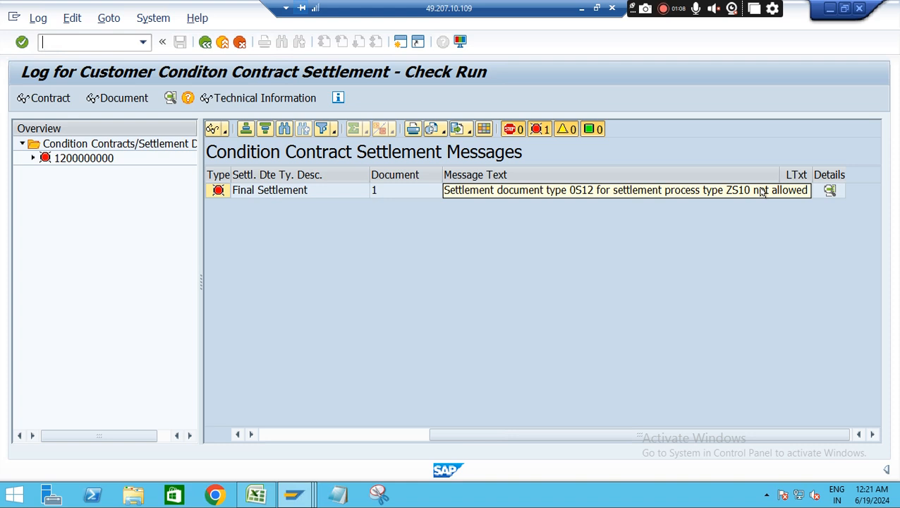
click(830, 190)
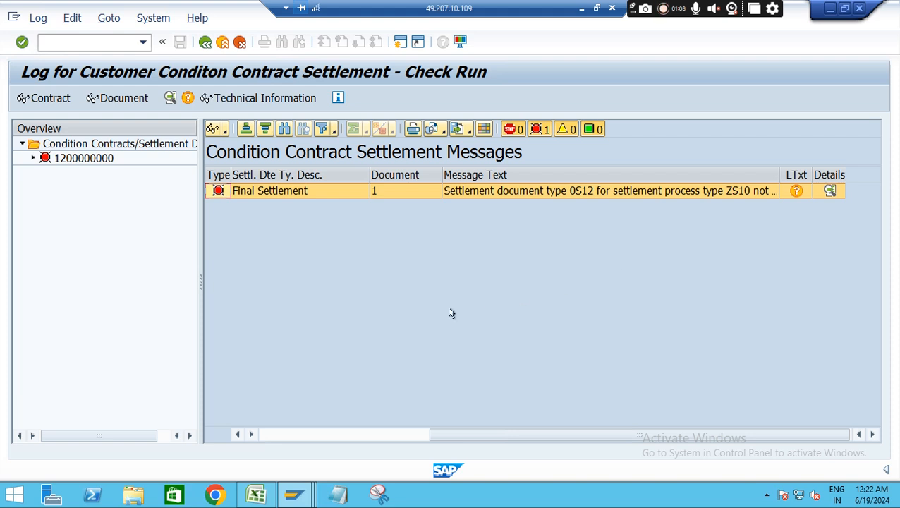
Browse Settlement Management in the implementation guide session, collapsing Condition Contract Settlement and Condition Contract Management, and return to the check run log
mouse_move(299, 499)
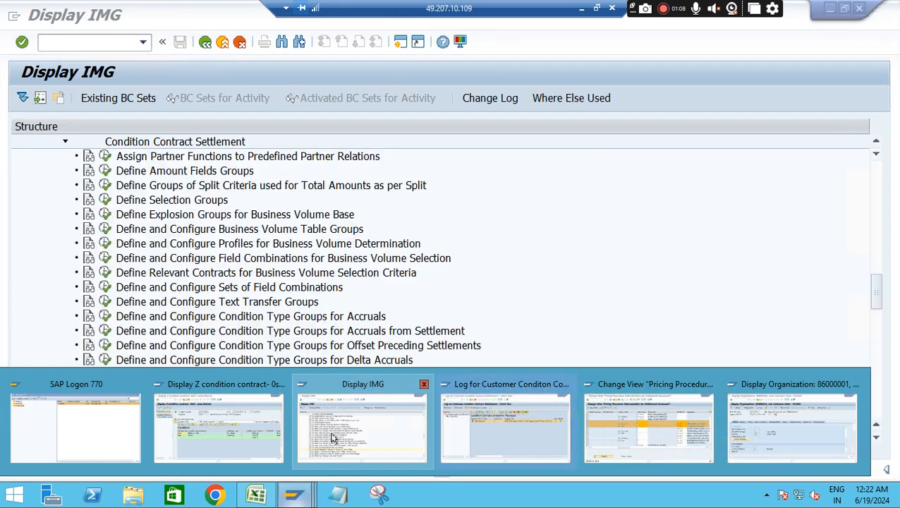
click(333, 437)
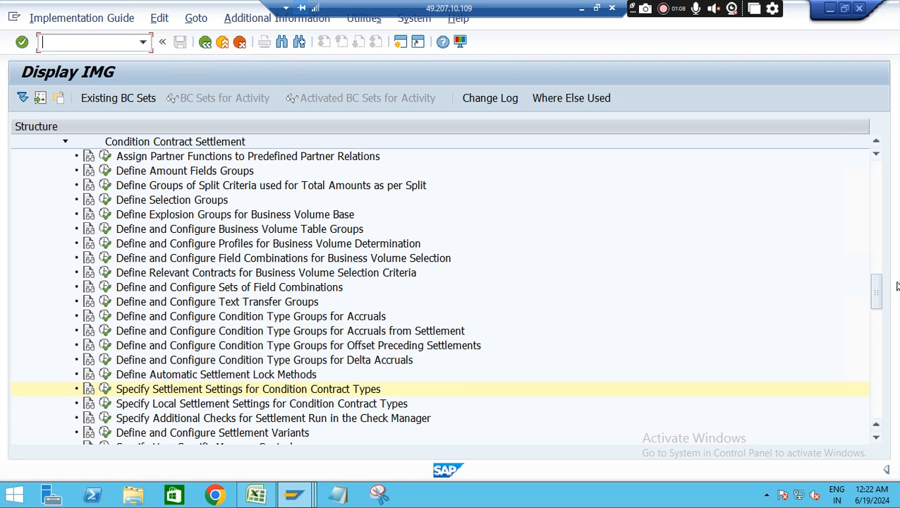
mouse_move(877, 269)
mouse_down()
mouse_move(878, 239)
mouse_move(887, 281)
mouse_move(877, 268)
mouse_up()
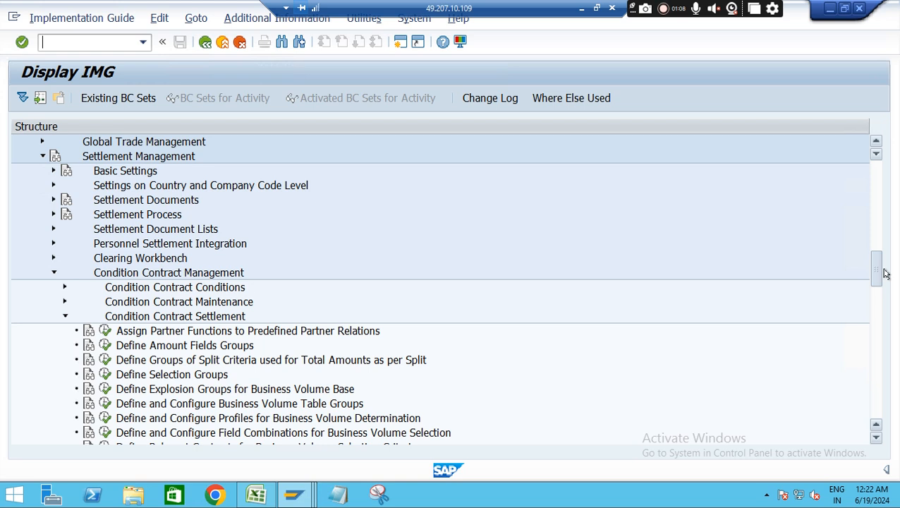
click(63, 317)
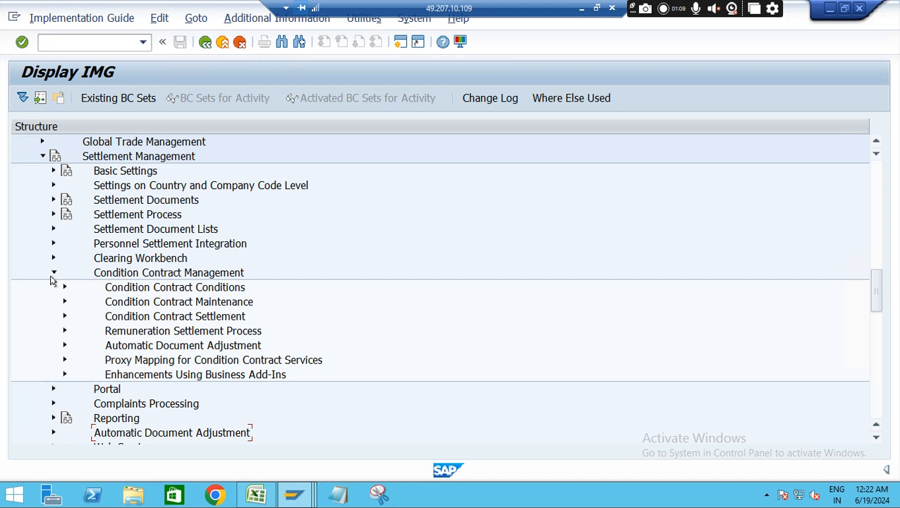
click(52, 273)
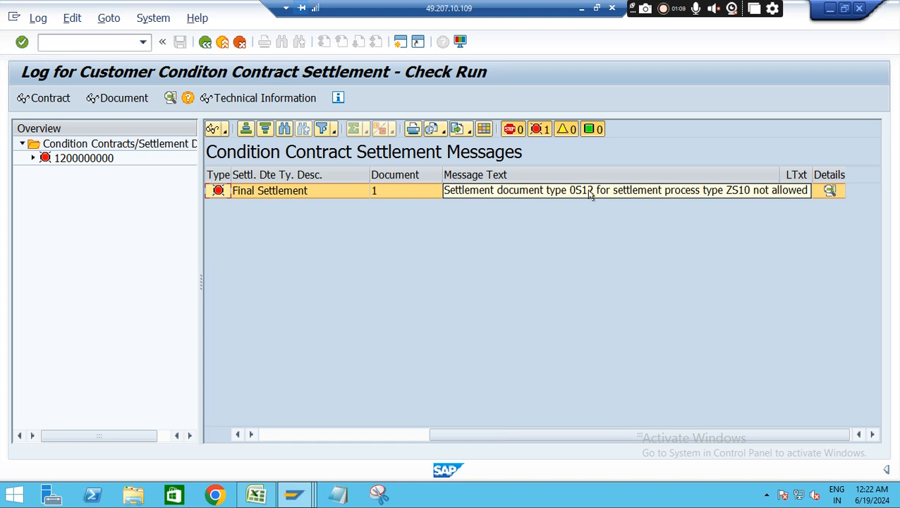
Open the settlement message's long text, follow its link to the allowed combinations customizing, and view the existing process type and document type combinations
click(830, 192)
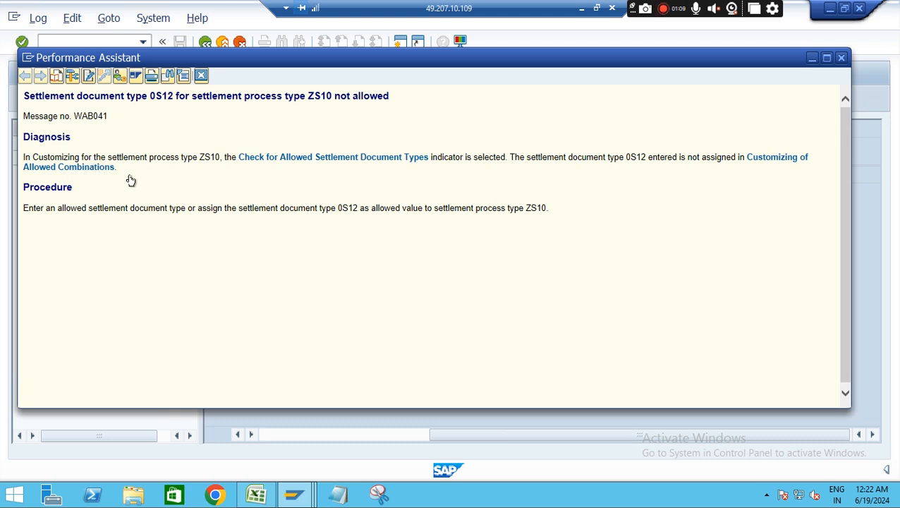
click(786, 161)
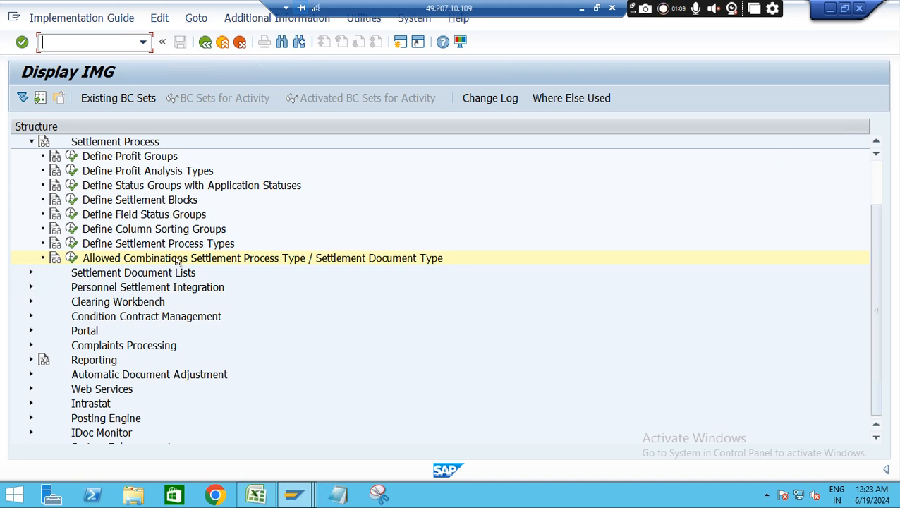
click(71, 258)
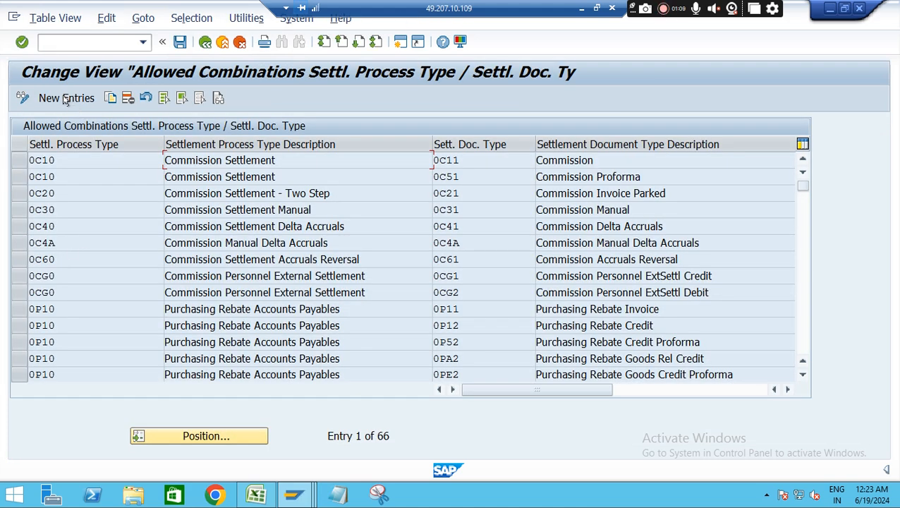
click(205, 43)
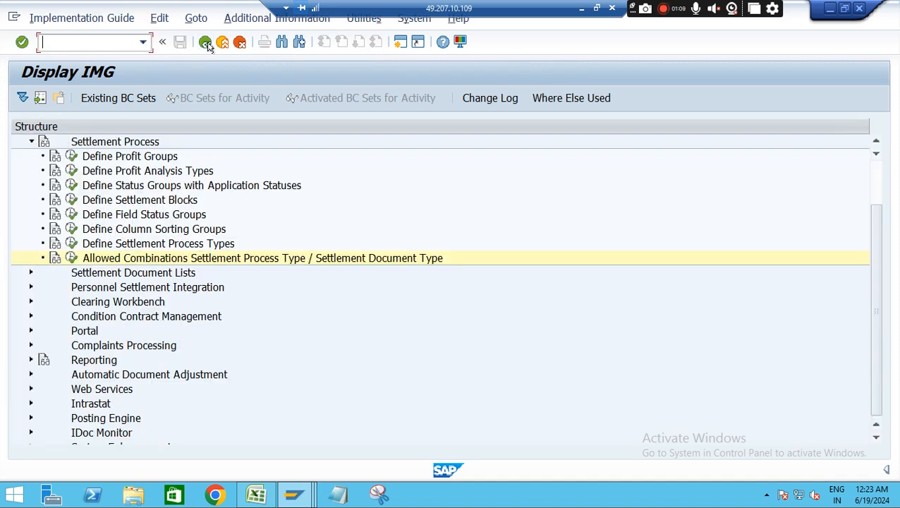
Look through the Settlement Documents settings, then open the allowed combinations of settlement process type and settlement document type under Settlement Process
click(31, 142)
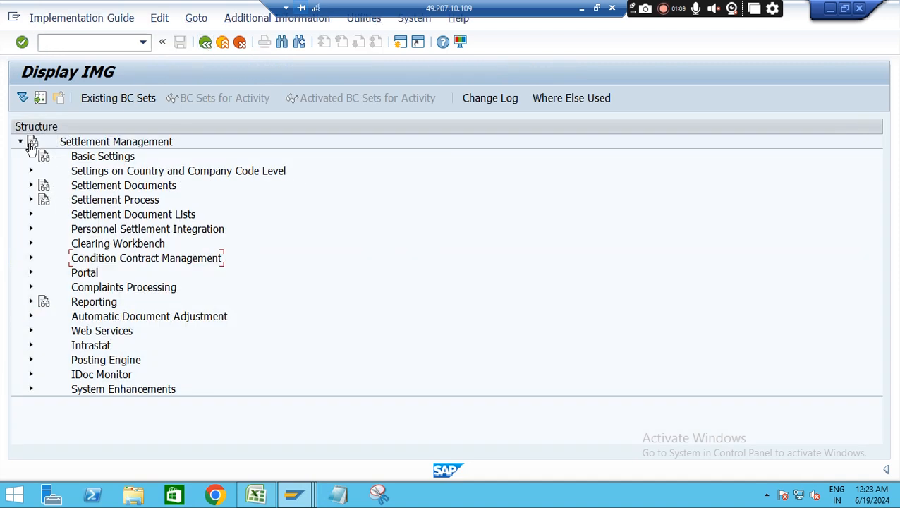
click(31, 185)
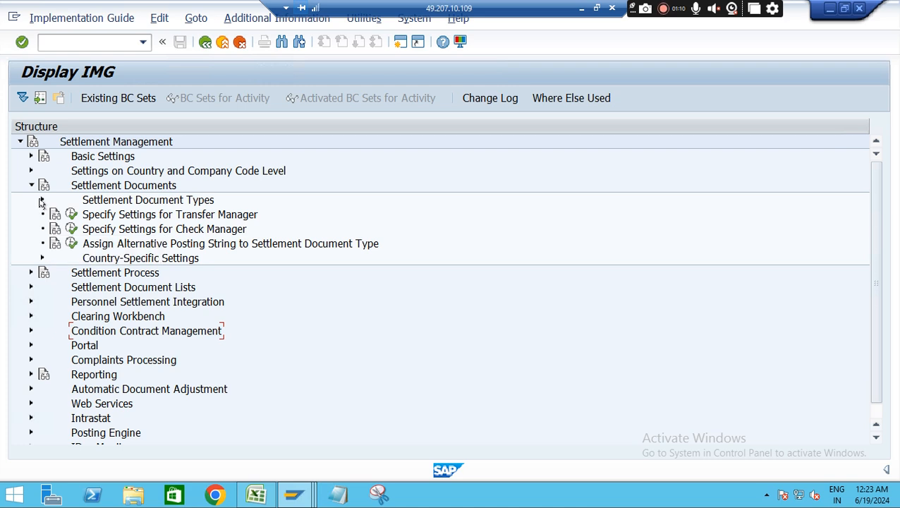
click(42, 200)
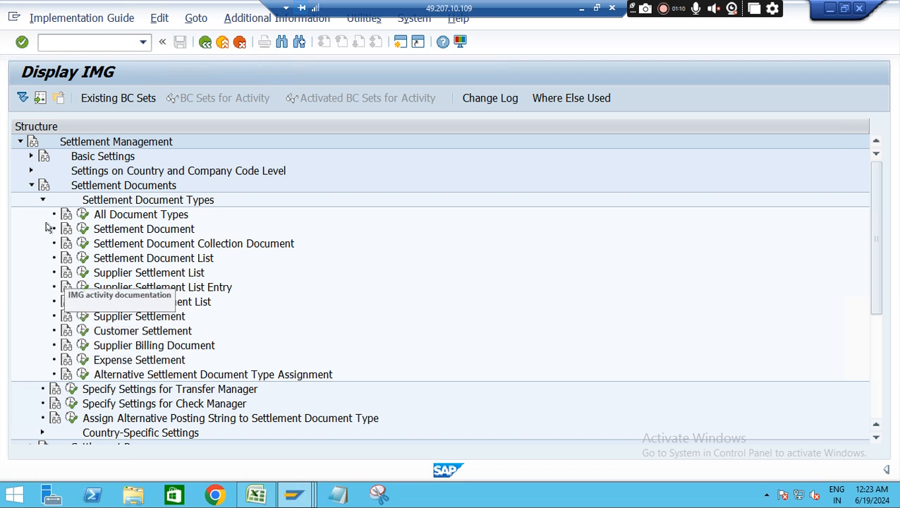
click(42, 201)
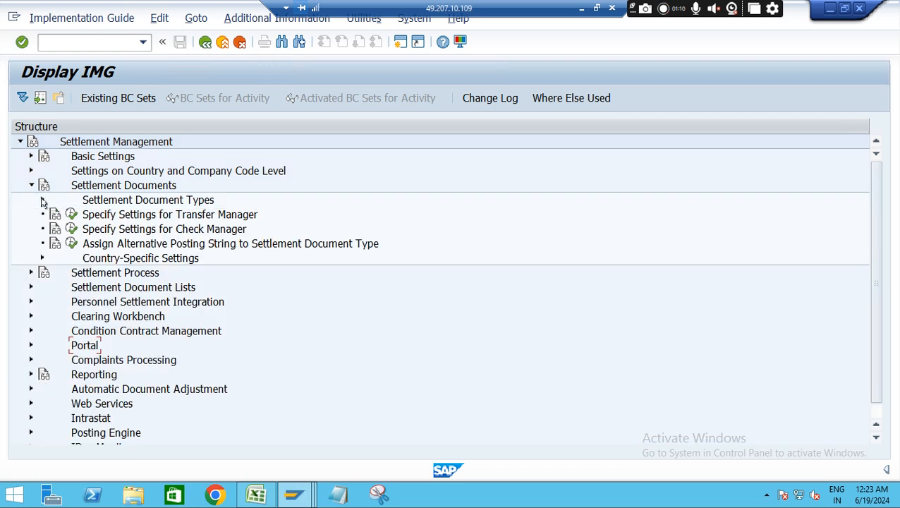
click(31, 273)
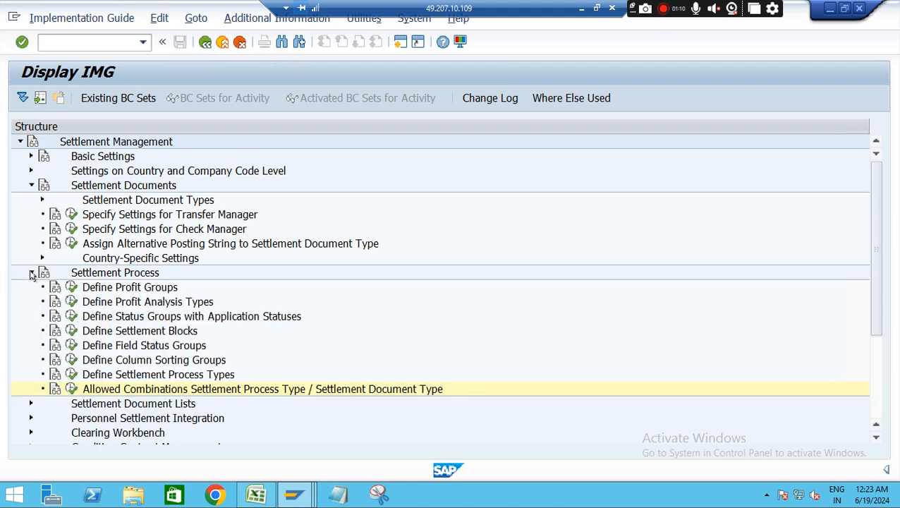
click(72, 390)
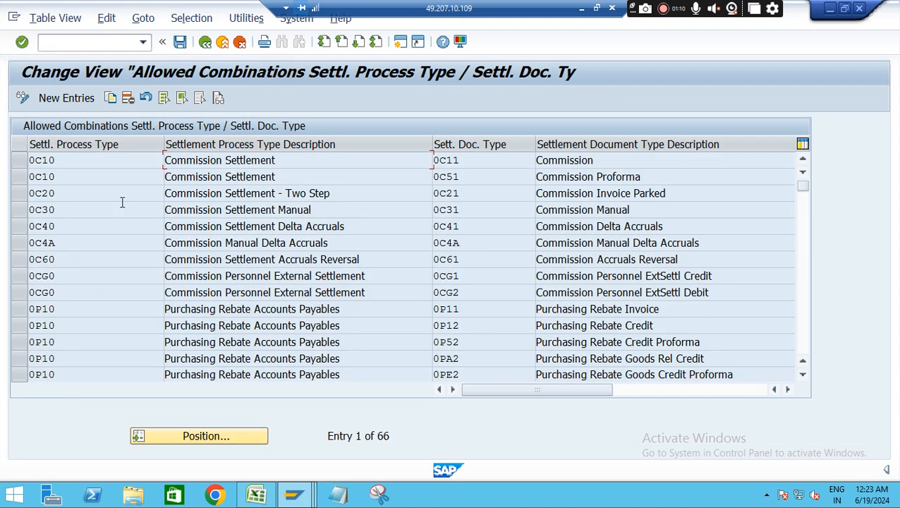
Add an allowed combination of settlement process type ZS10 with settlement document type ZS12 and save it to customizing request Rebate - S4HANA
click(76, 98)
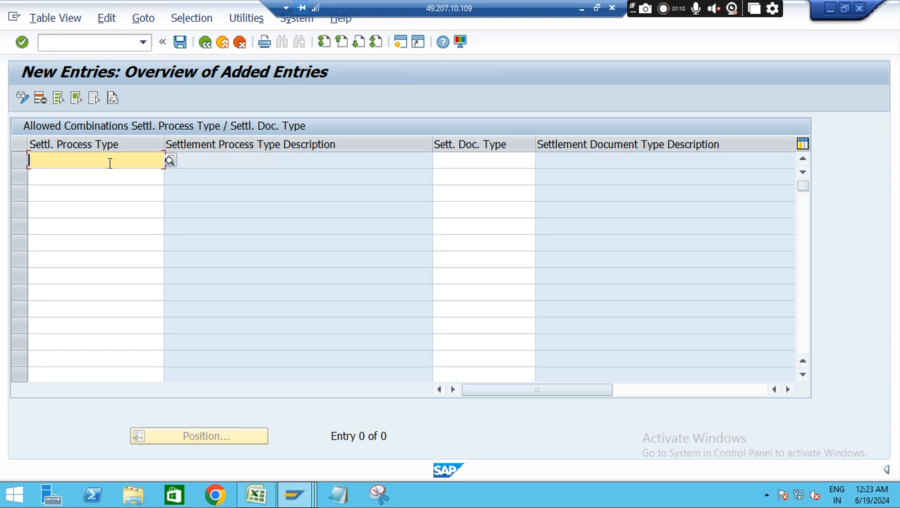
text(zs10)
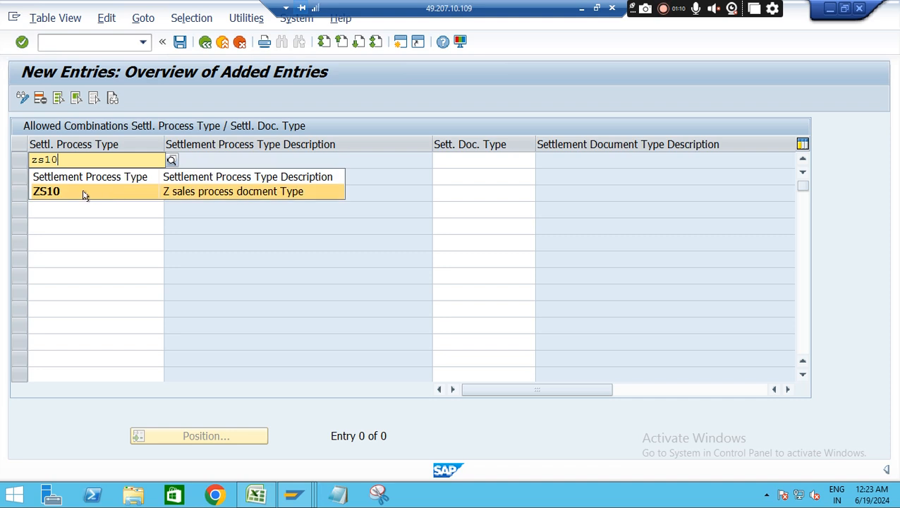
click(85, 194)
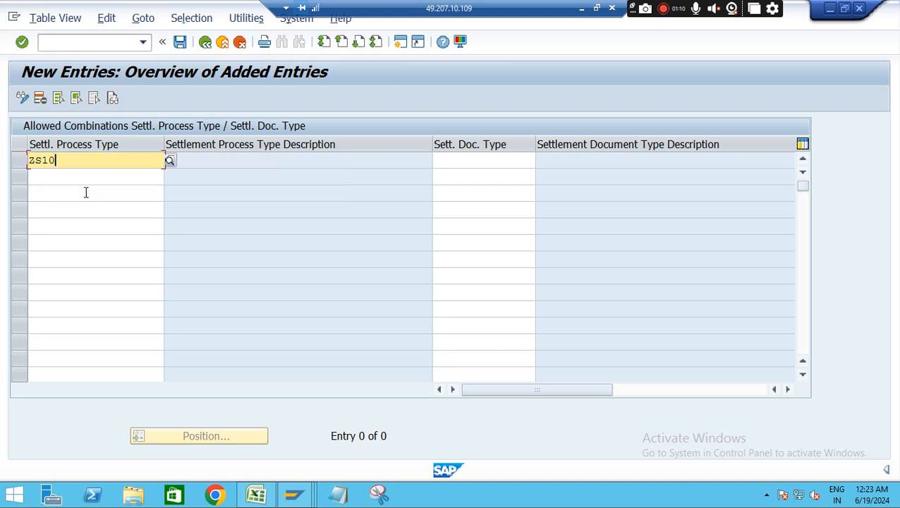
click(471, 161)
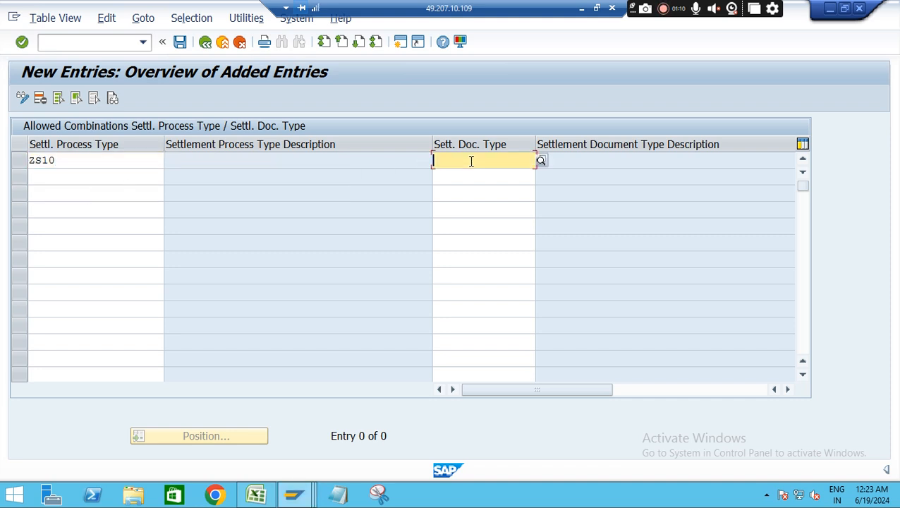
text(Z)
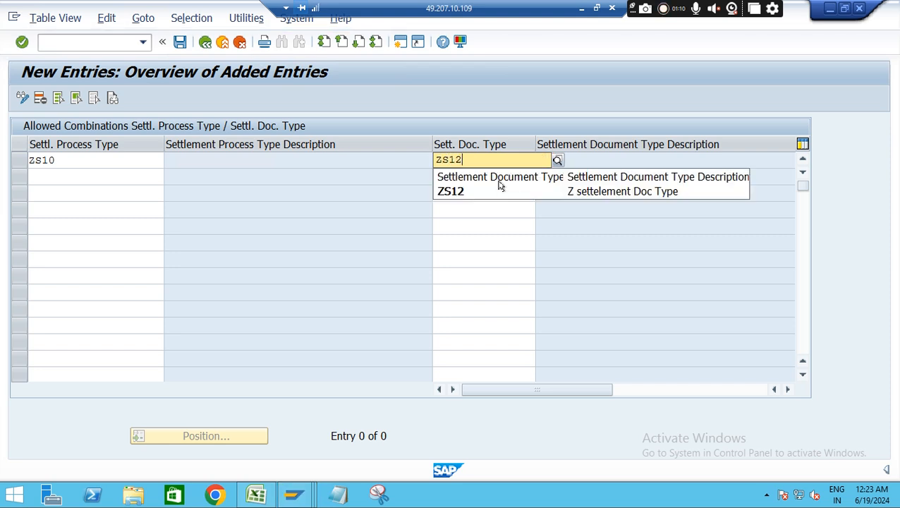
click(455, 193)
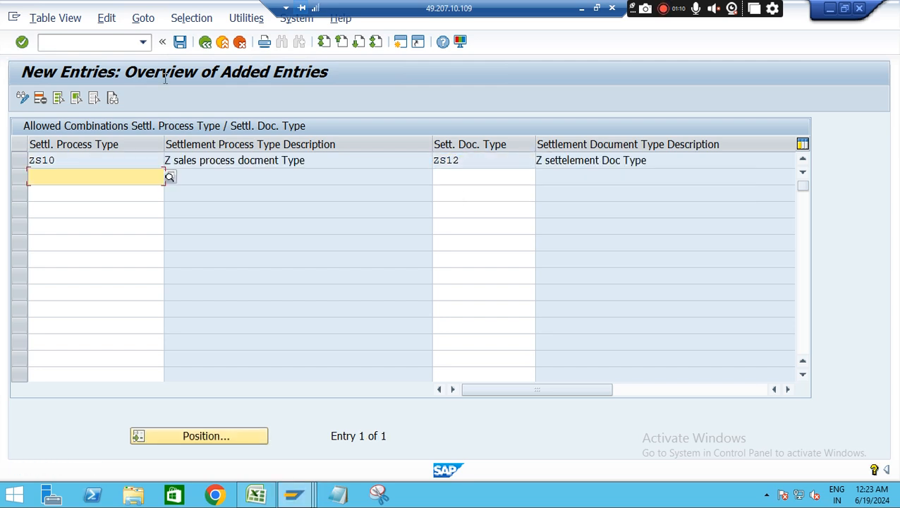
click(178, 44)
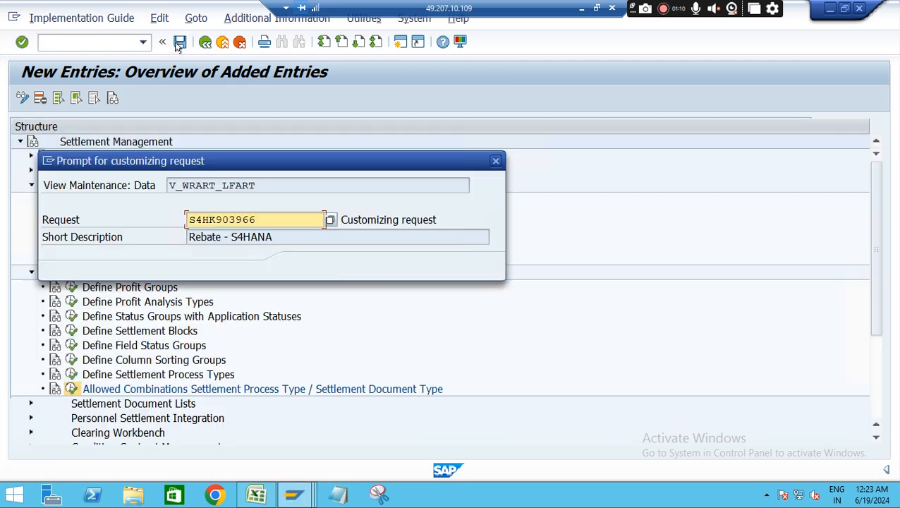
click(303, 266)
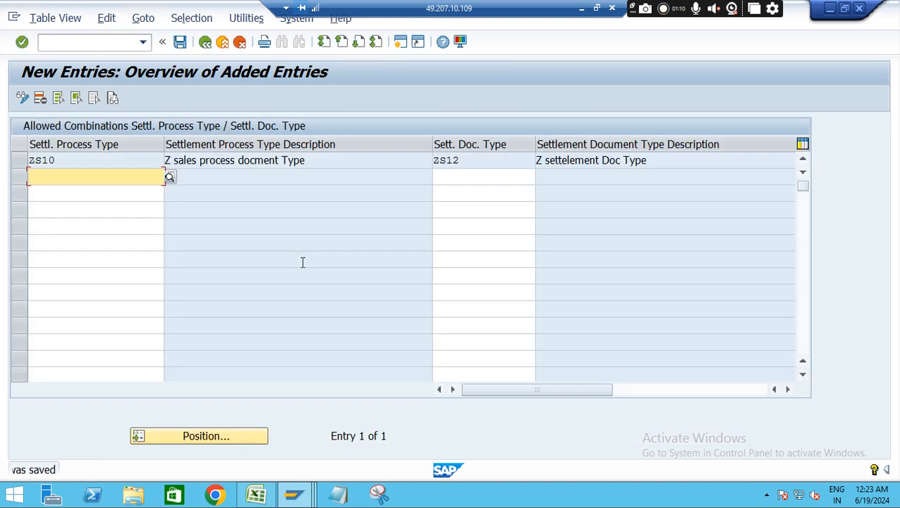
Return from the allowed combinations customizing to the settlement selection and rerun the settlement check for the same condition contract
click(292, 496)
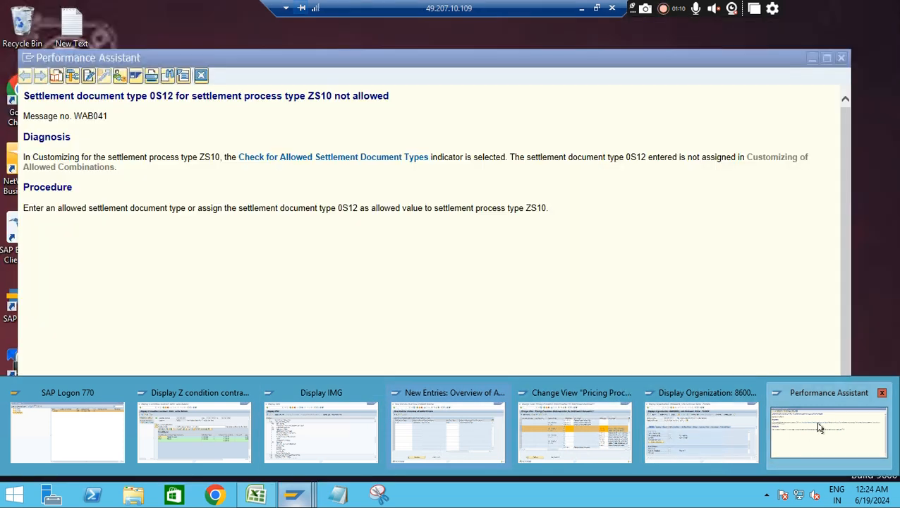
click(821, 428)
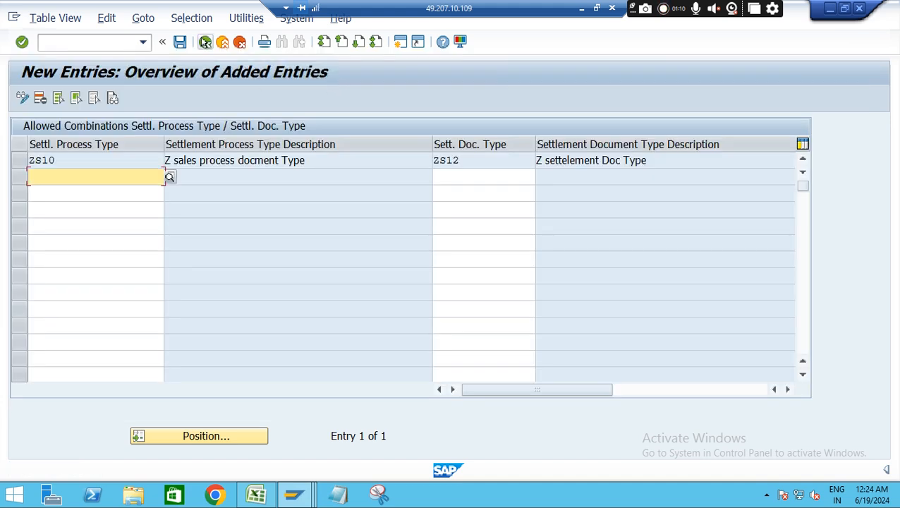
click(205, 42)
click(205, 42)
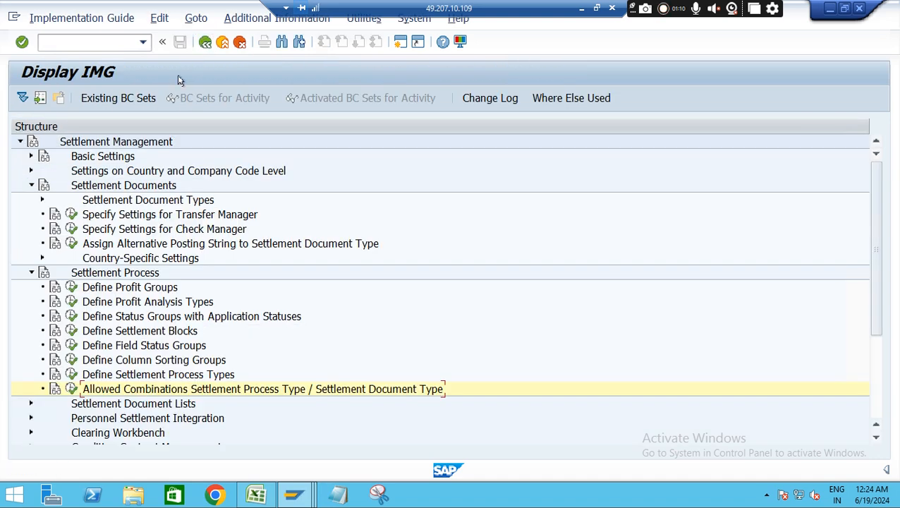
click(205, 42)
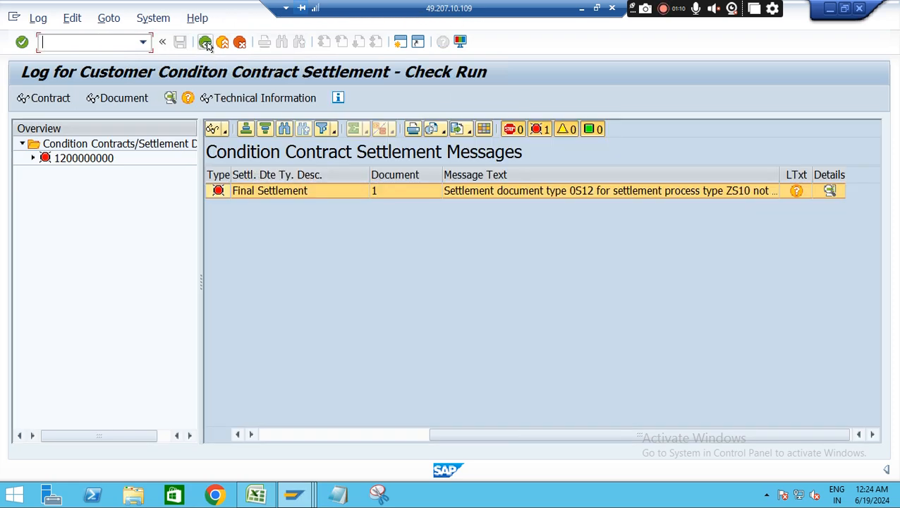
click(204, 42)
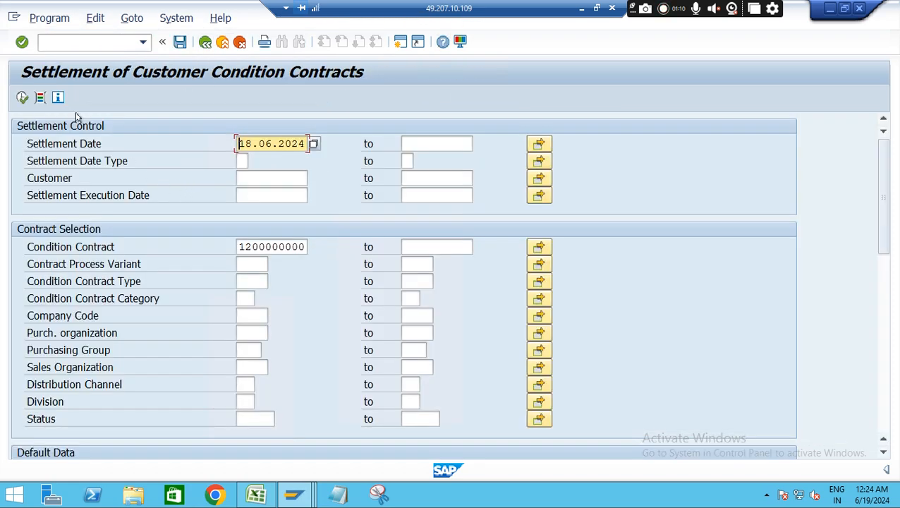
click(22, 98)
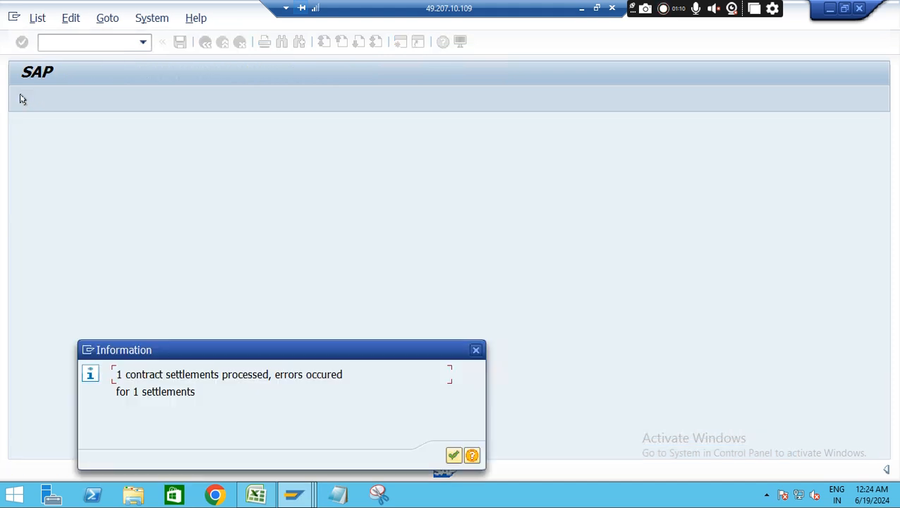
click(453, 457)
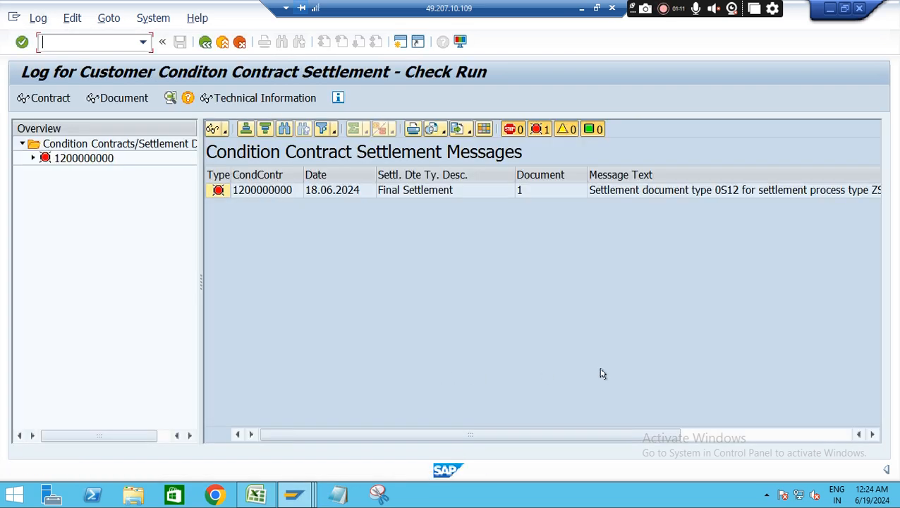
Open the settlement message's details, follow the help links for allowed settlement document types to customizing, and open the allowed combinations table
drag(564, 431, 835, 417)
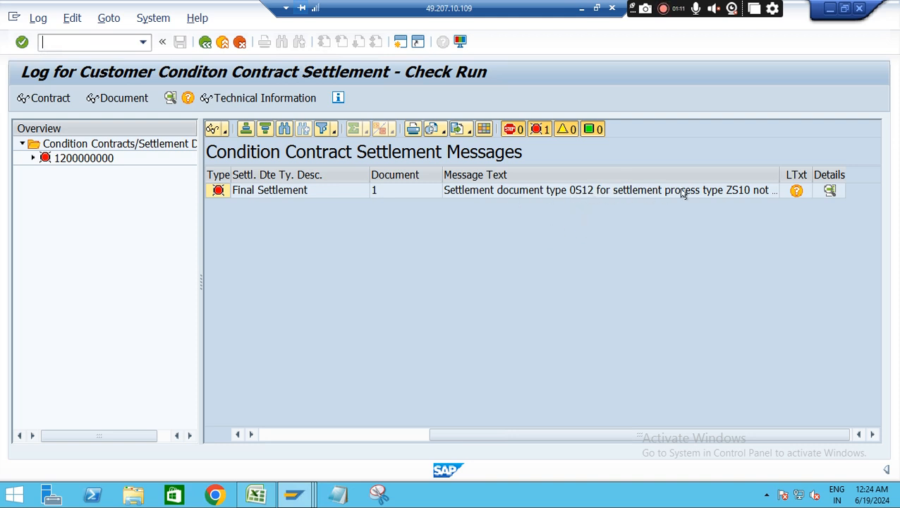
click(828, 195)
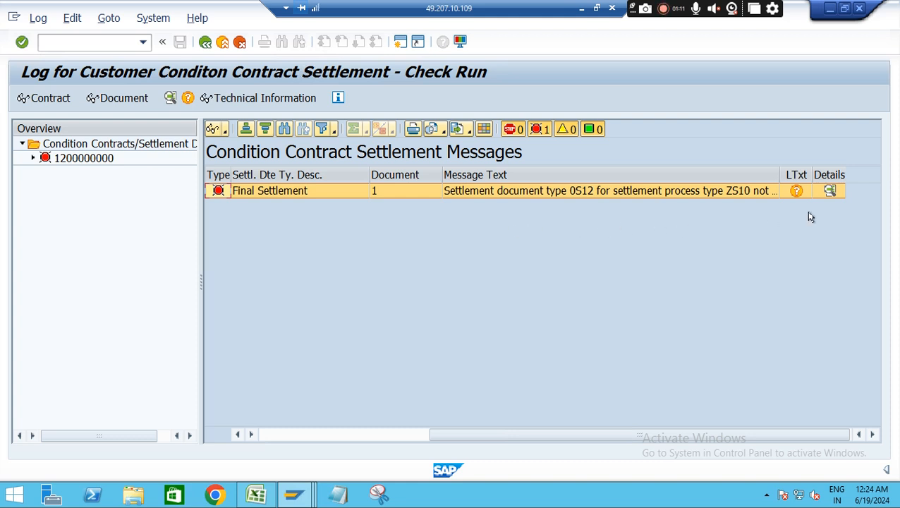
click(829, 190)
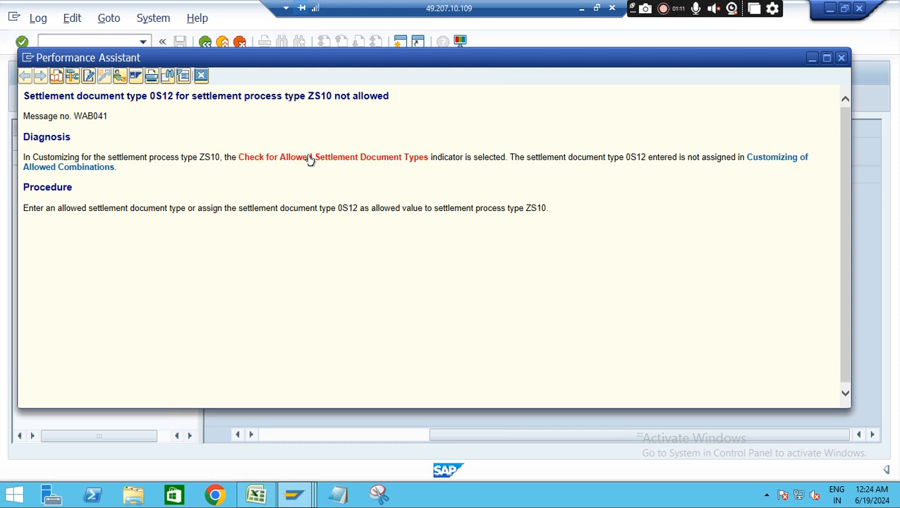
click(309, 158)
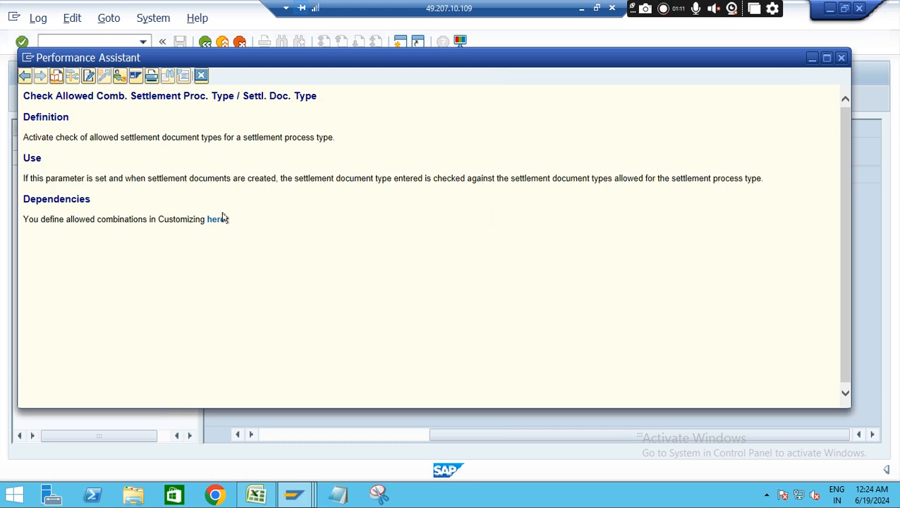
click(215, 219)
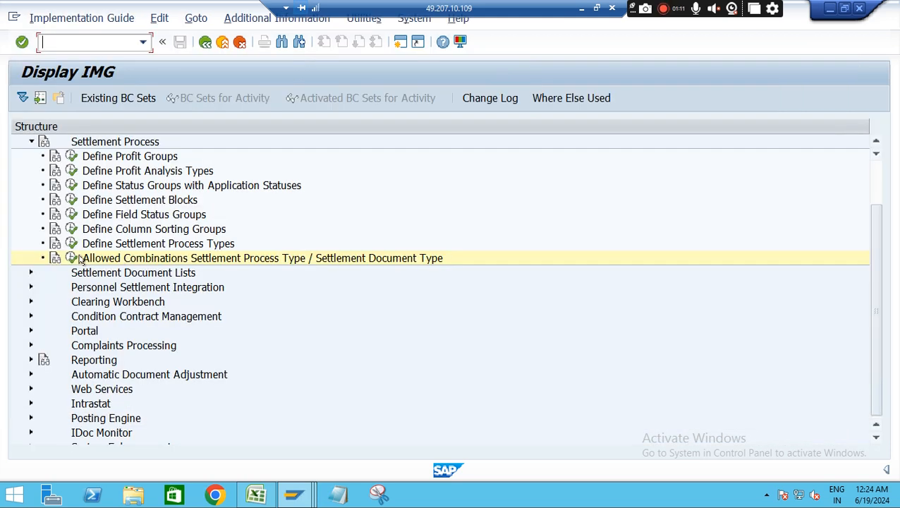
click(73, 257)
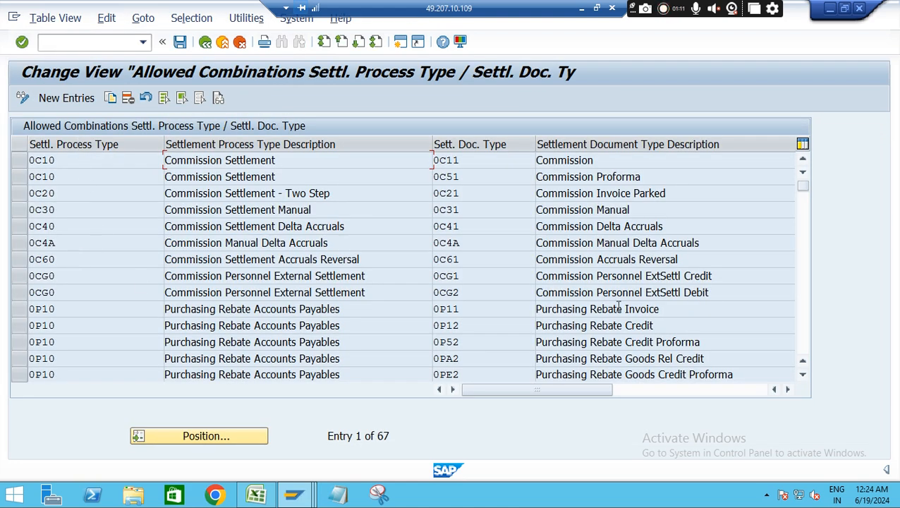
Position the allowed combinations list at settlement process type 0S10 and settlement document type 0S12
click(204, 436)
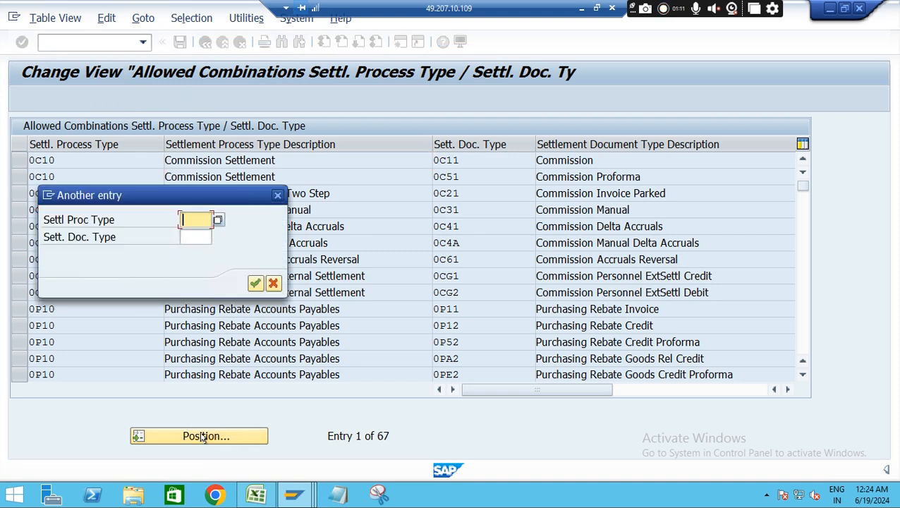
text(0s)
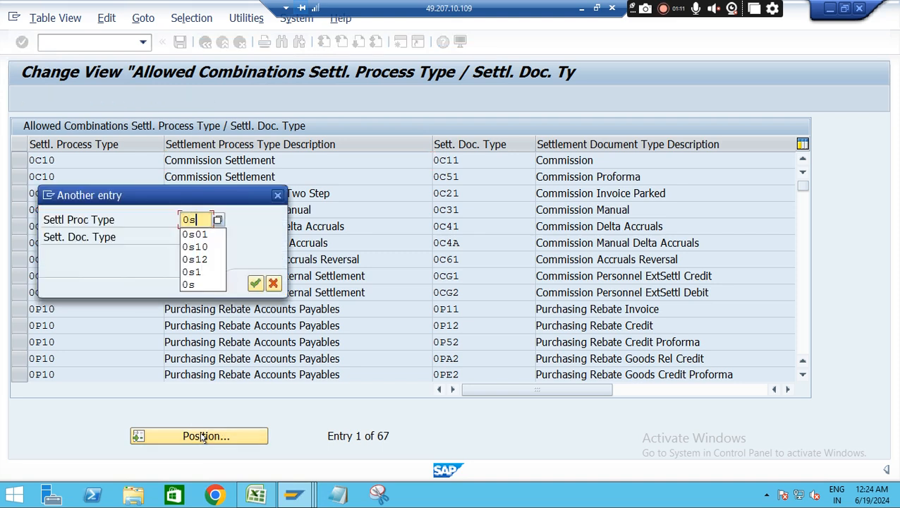
text(10)
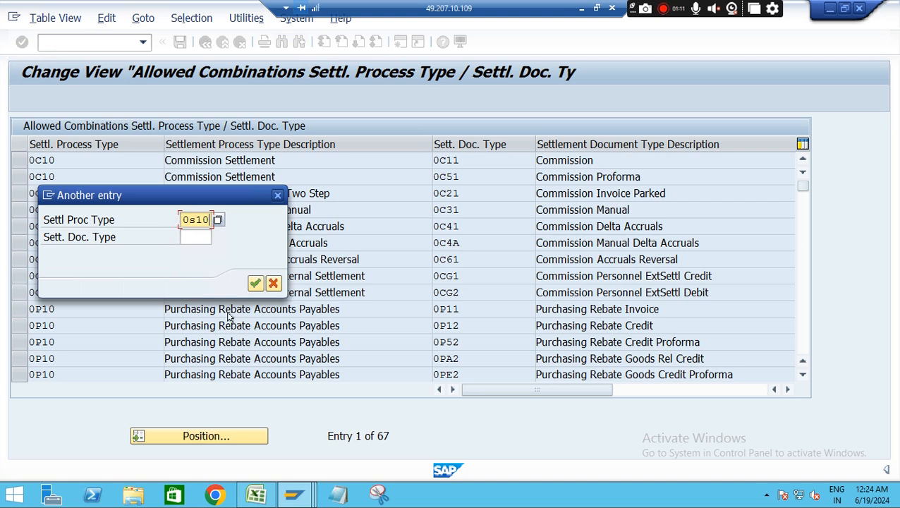
click(190, 236)
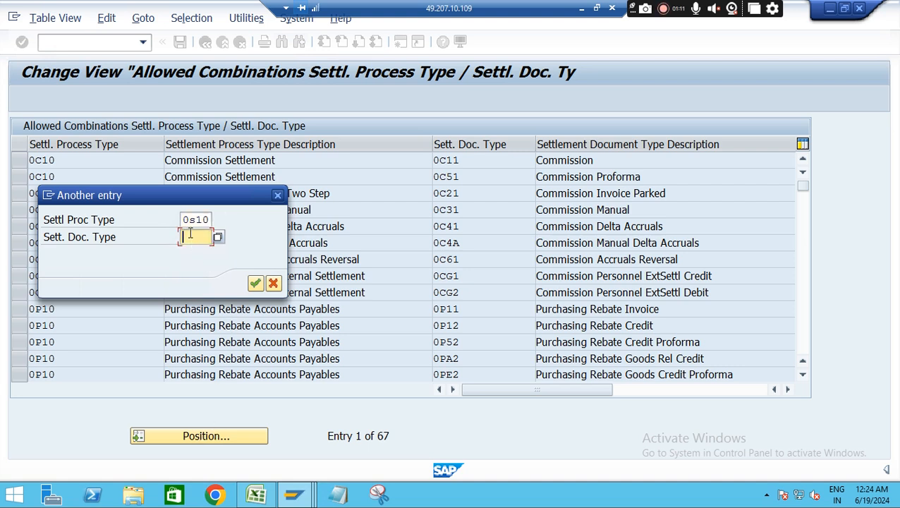
text(0s12)
key(Return)
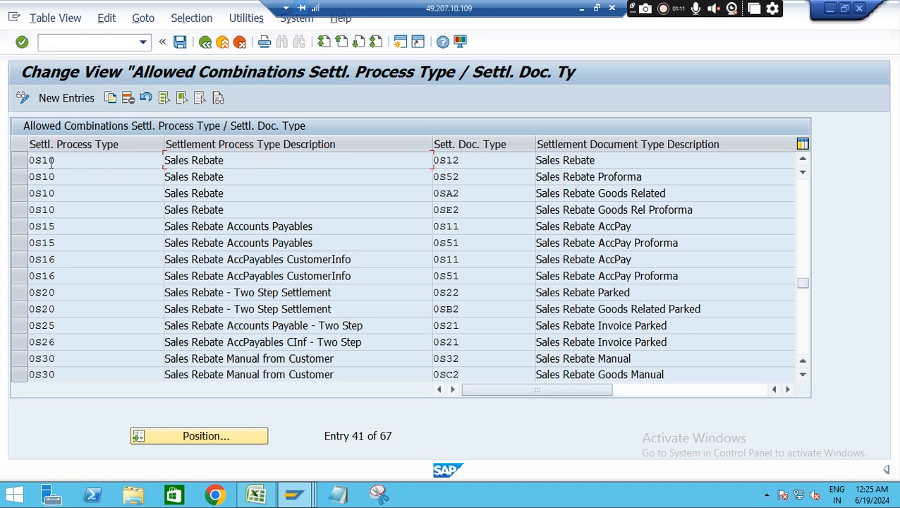
Copy the 0S10 / 0S12 combination and set the copy's settlement process type to ZS10
click(15, 161)
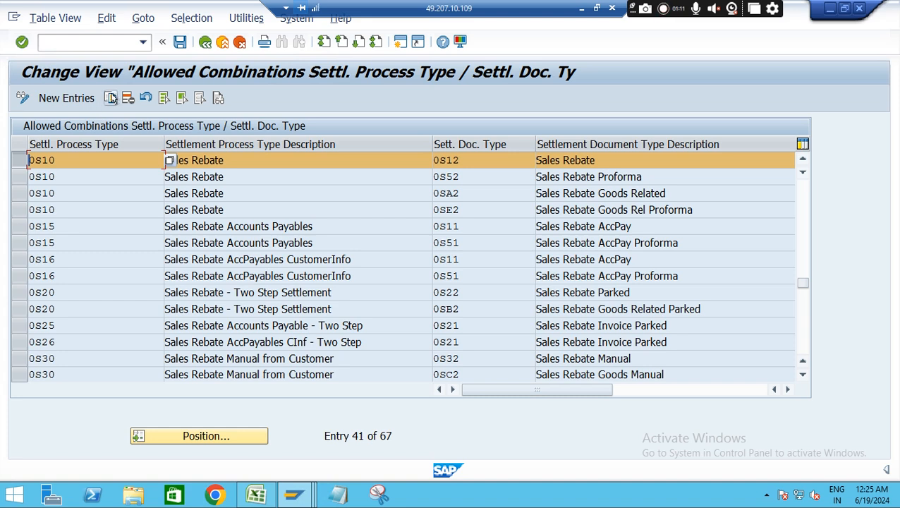
click(111, 99)
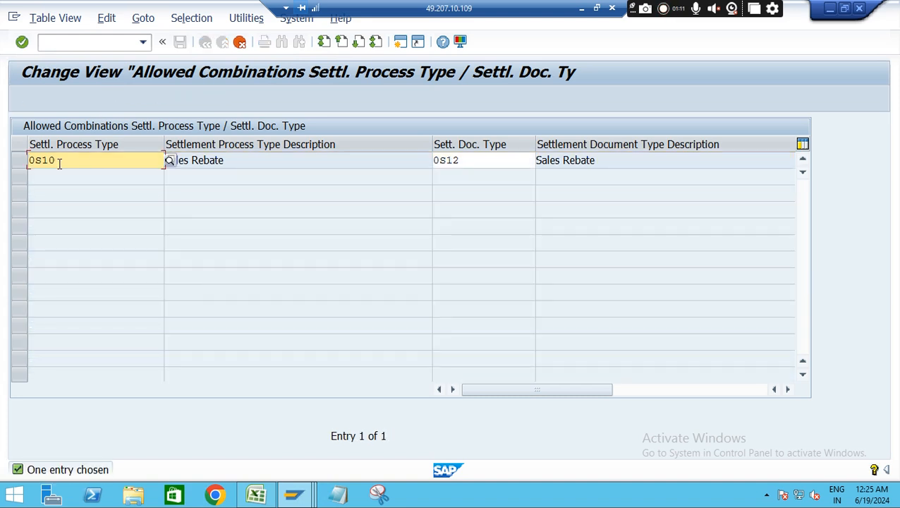
key(BackSpace)
key(BackSpace)
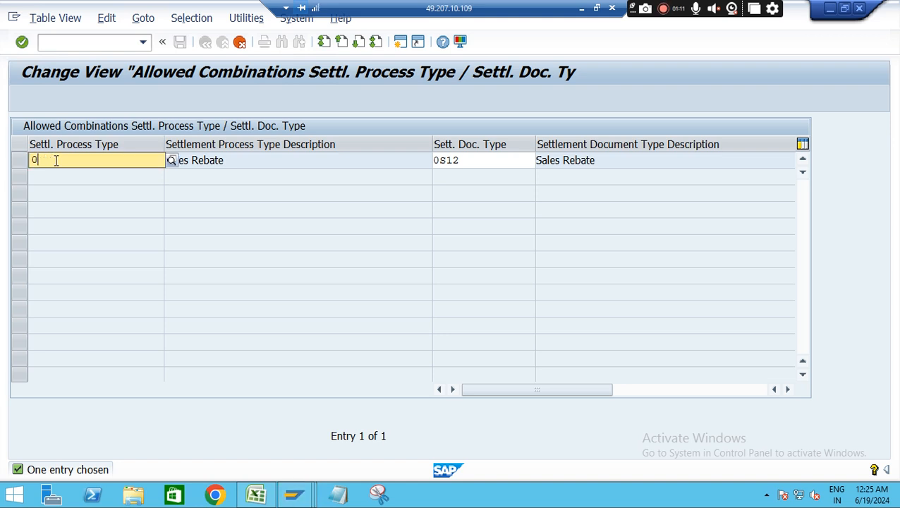
key(BackSpace)
text(ZS1)
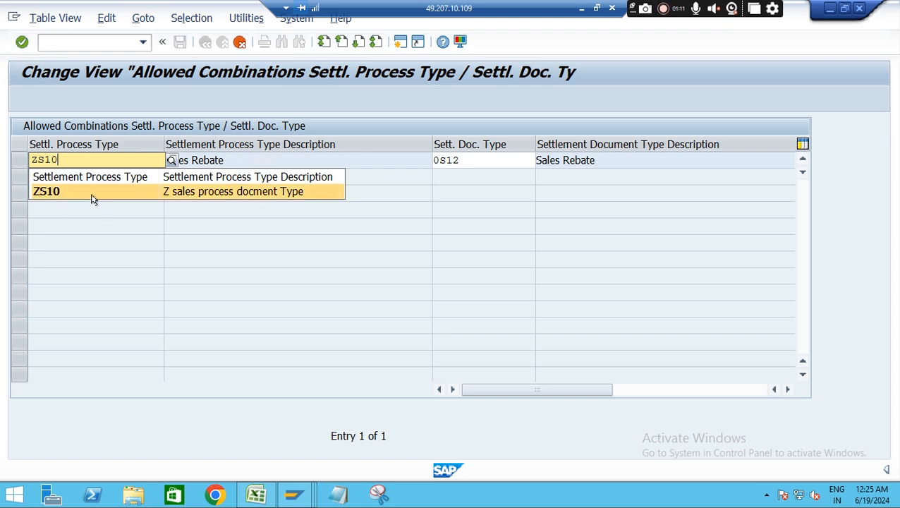
click(80, 197)
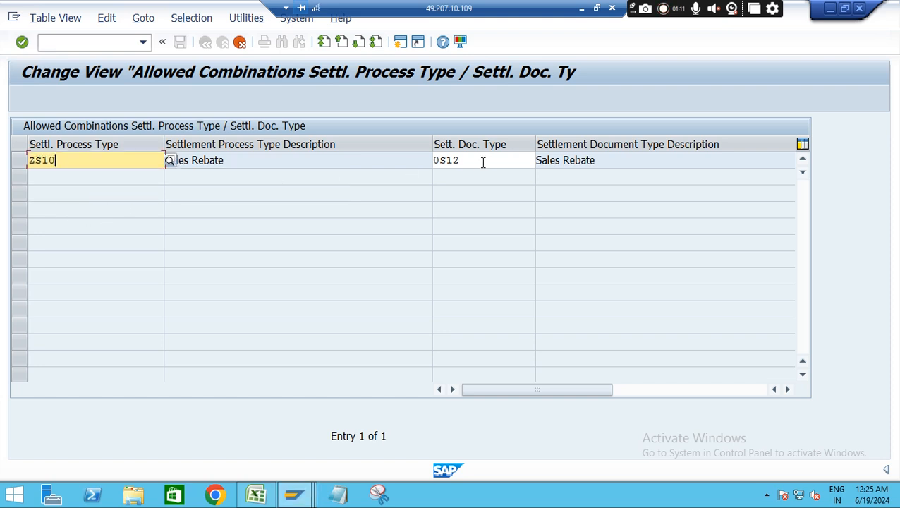
Set the copied combination's settlement document type to ZS12 and confirm the entry
click(483, 160)
key(BackSpace)
key(BackSpace)
key(BackSpace)
key(BackSpace)
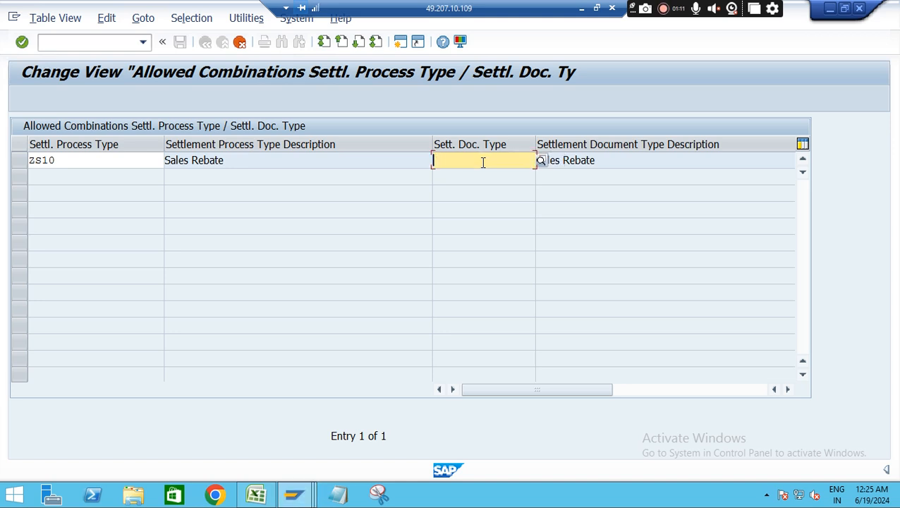
text(ZS12)
key(Return)
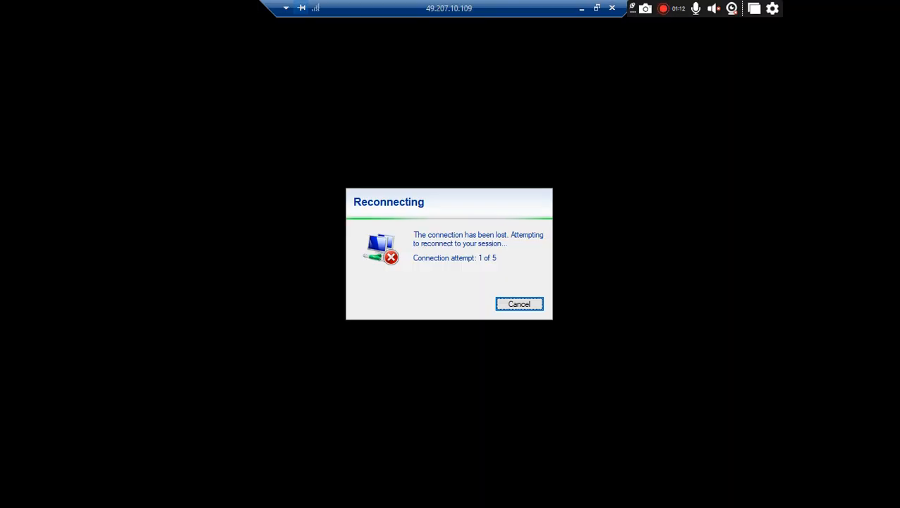
Cancel the remote desktop reconnection attempt and dismiss the disconnection notice
click(518, 303)
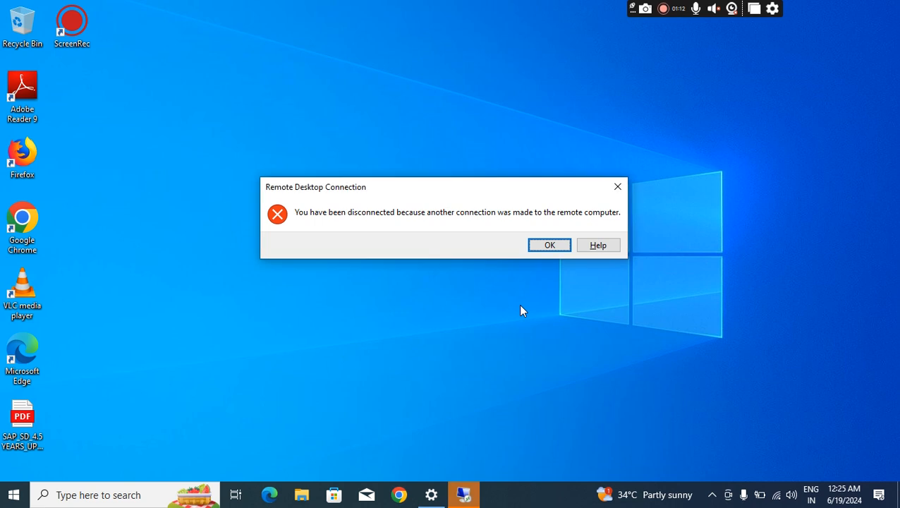
click(557, 244)
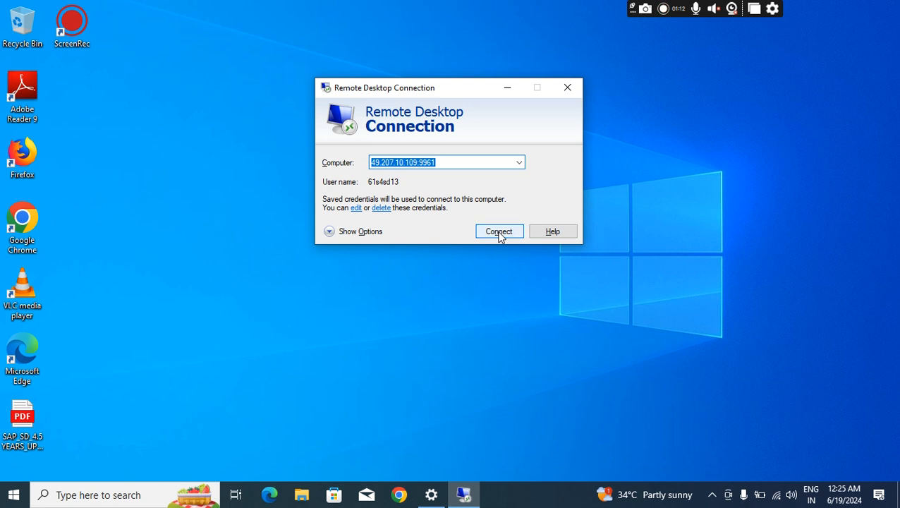
Reconnect to the remote computer, dismissing the internal error, retrying the connection and accepting the certificate warning
click(498, 232)
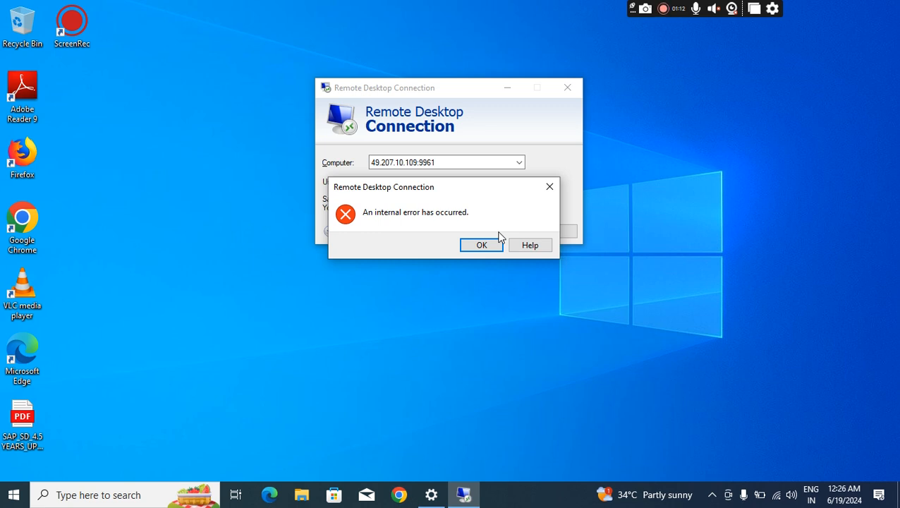
click(497, 243)
click(498, 233)
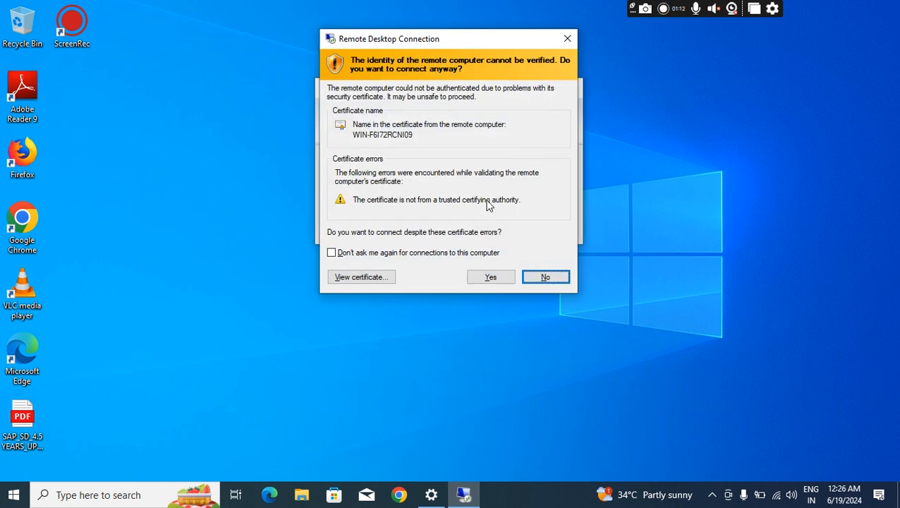
click(492, 277)
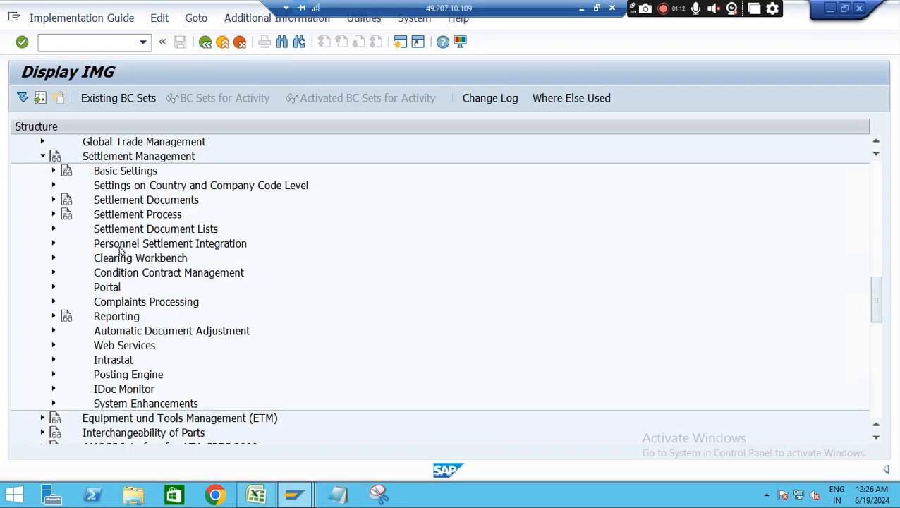
Open the Settlement of Customer Condition Contracts transaction (/nwb2r_sc), execute the check run for settlement date 18.06.2024 and acknowledge the information message
click(91, 43)
text(/nwb2r_sc)
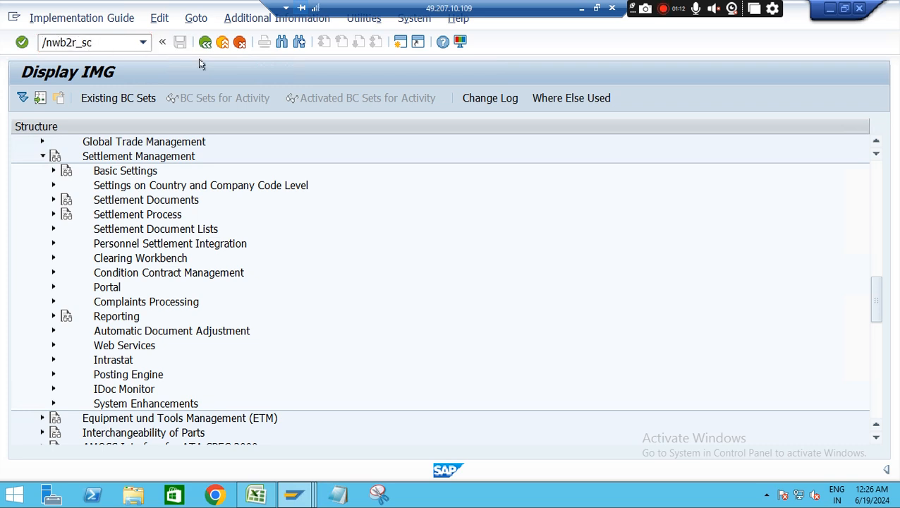
key(Return)
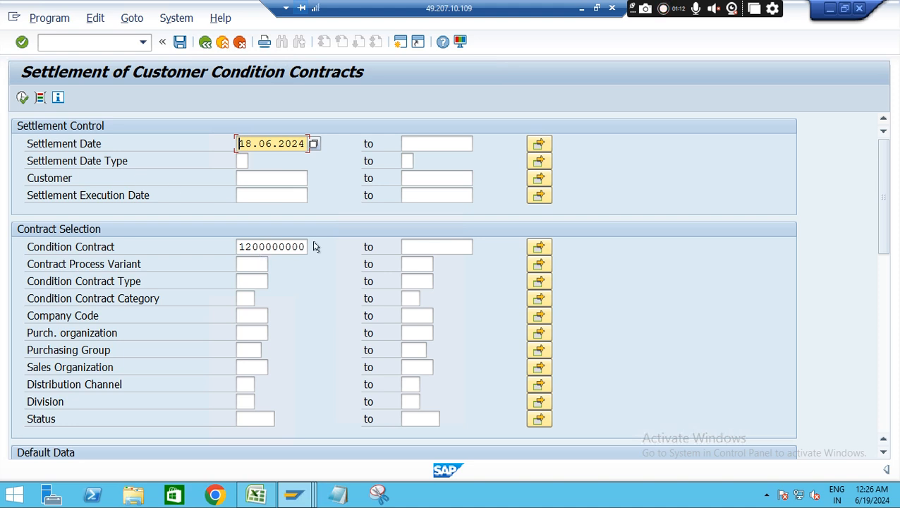
scroll(885, 253, down, 5)
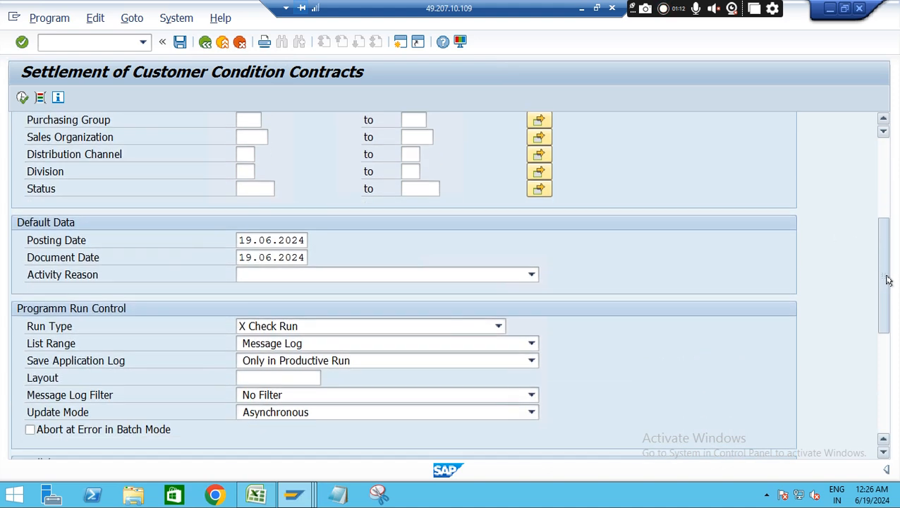
scroll(888, 277, up, 1)
drag(888, 275, 885, 201)
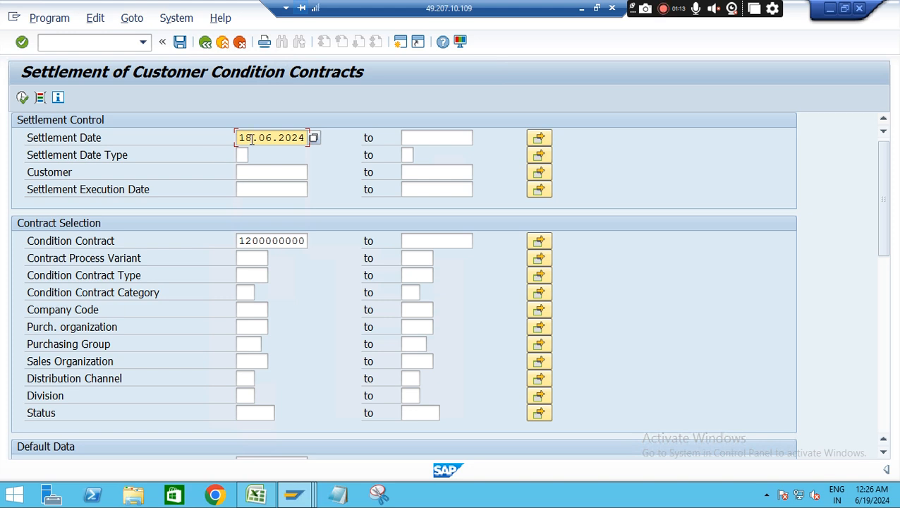
click(22, 97)
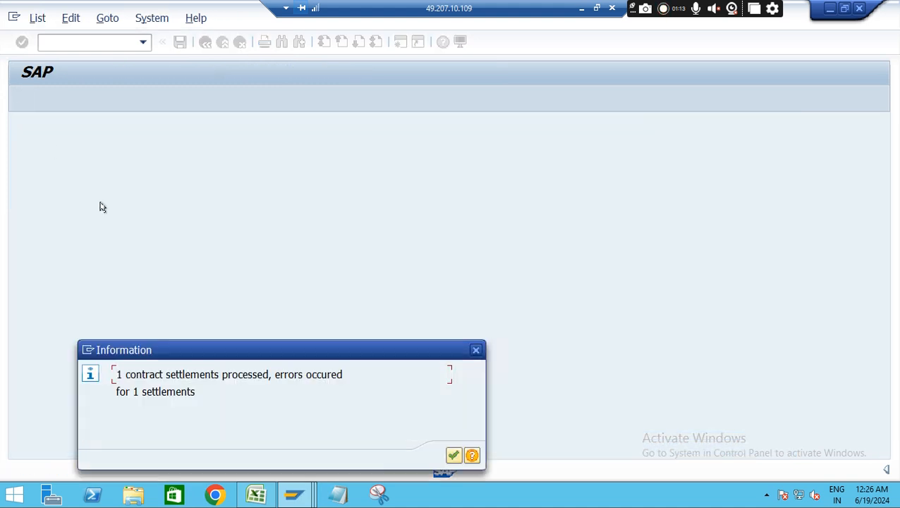
click(454, 455)
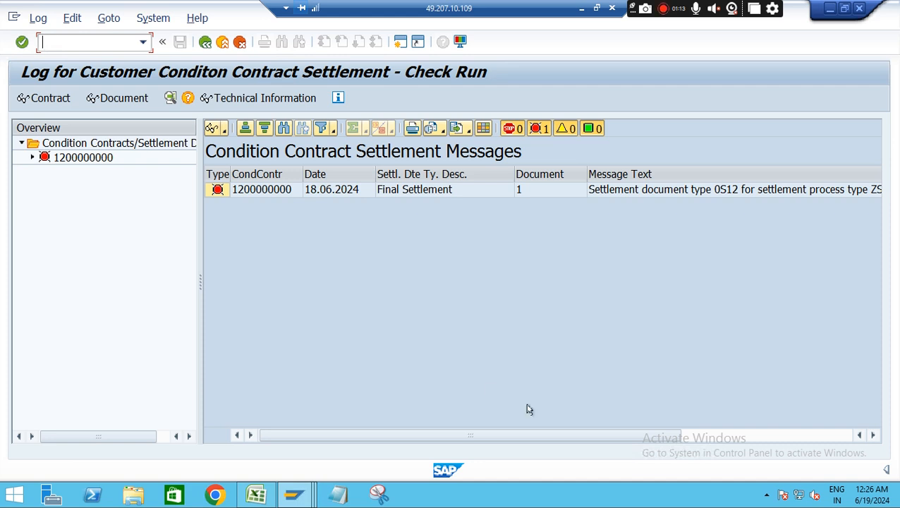
Read the long text of the settlement error message and its explanation of the allowed settlement document types check
drag(526, 432, 818, 434)
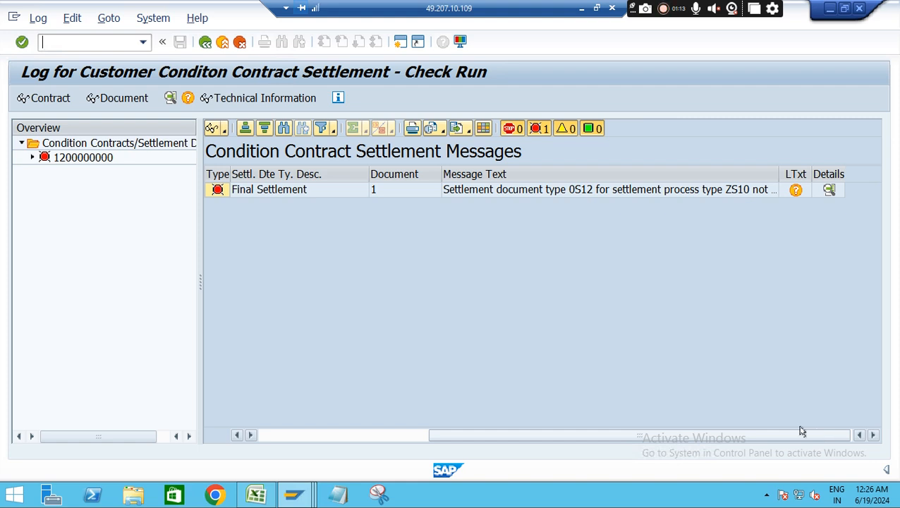
click(795, 193)
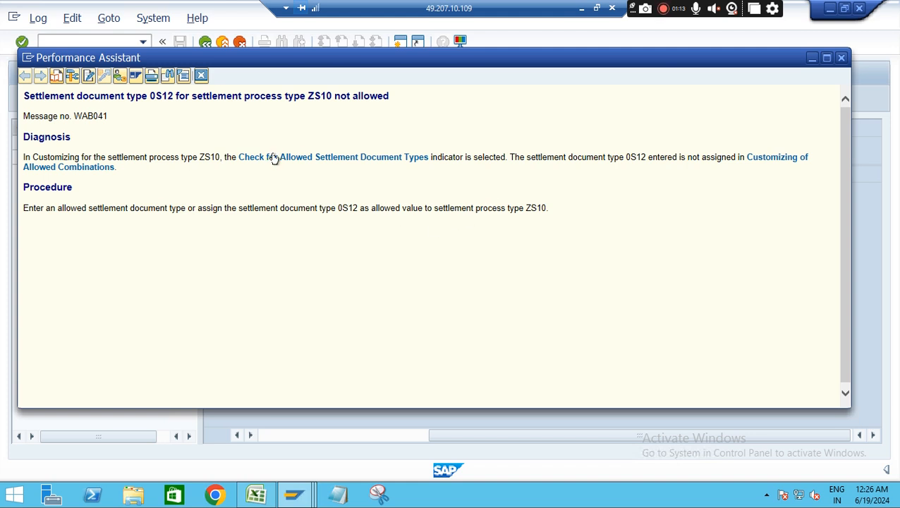
click(280, 158)
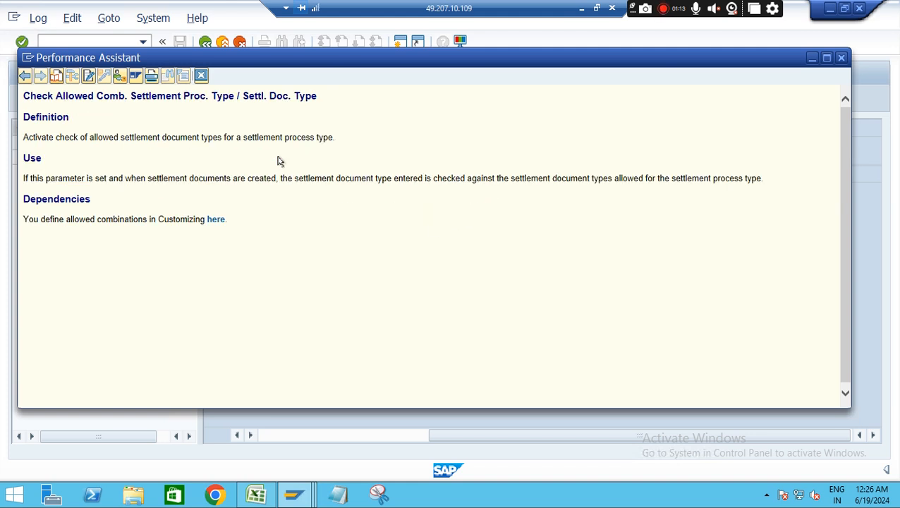
Try to open the Allowed Combinations Settlement Process Type / Settlement Document Type activity from the help text, declining to display locked data
click(214, 219)
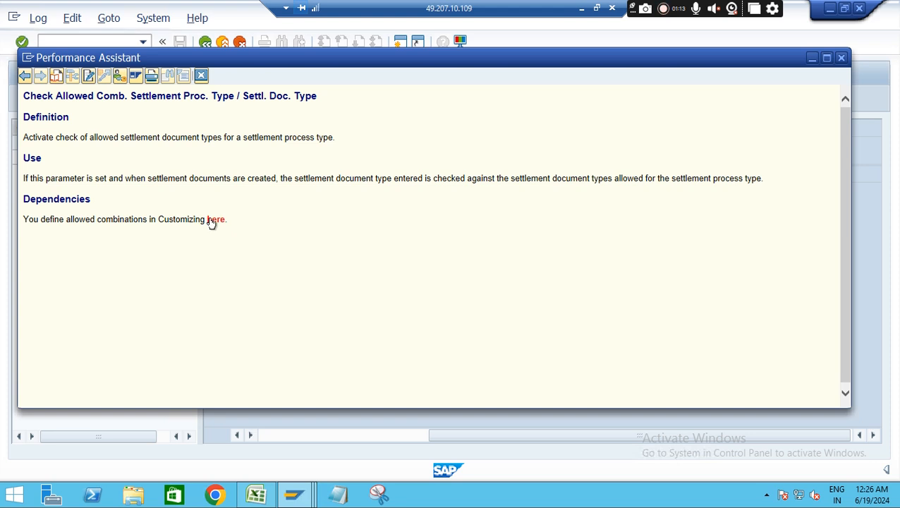
click(73, 257)
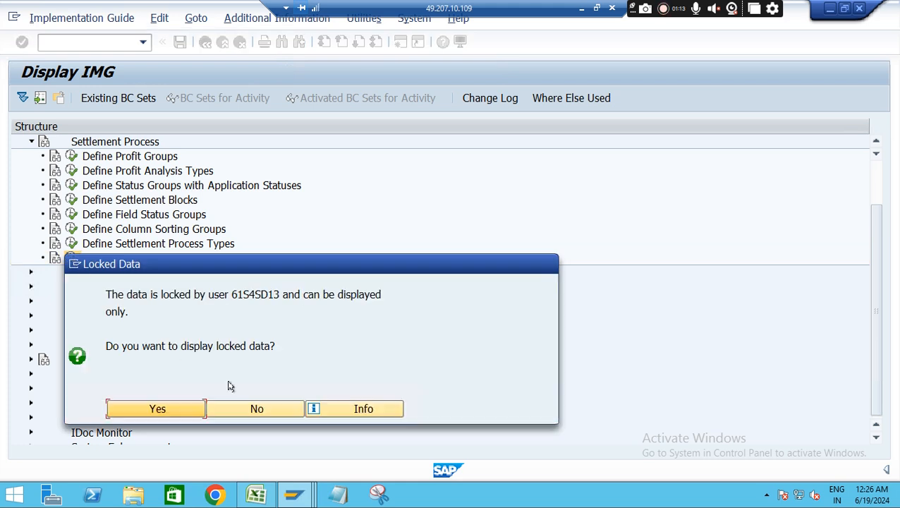
click(278, 409)
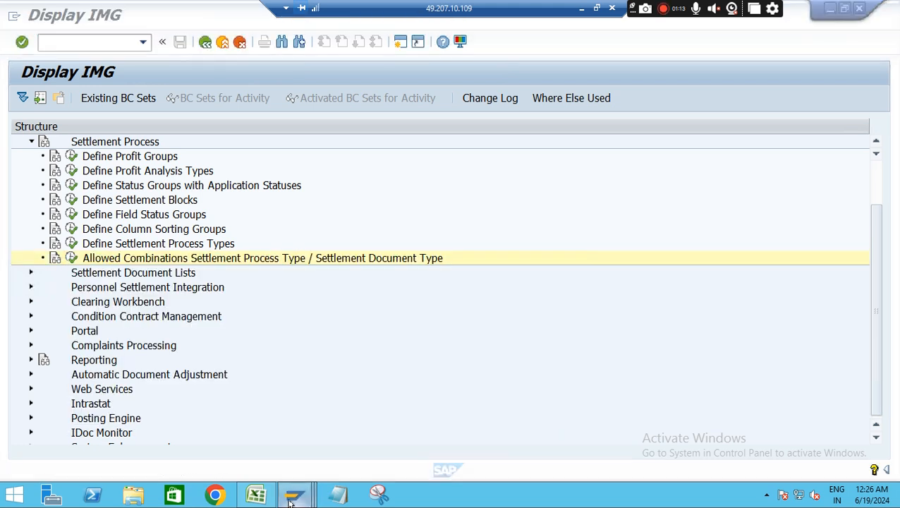
Close the pricing procedure determination and Display Organization sessions and both Performance Assistant windows
mouse_move(294, 497)
mouse_move(534, 416)
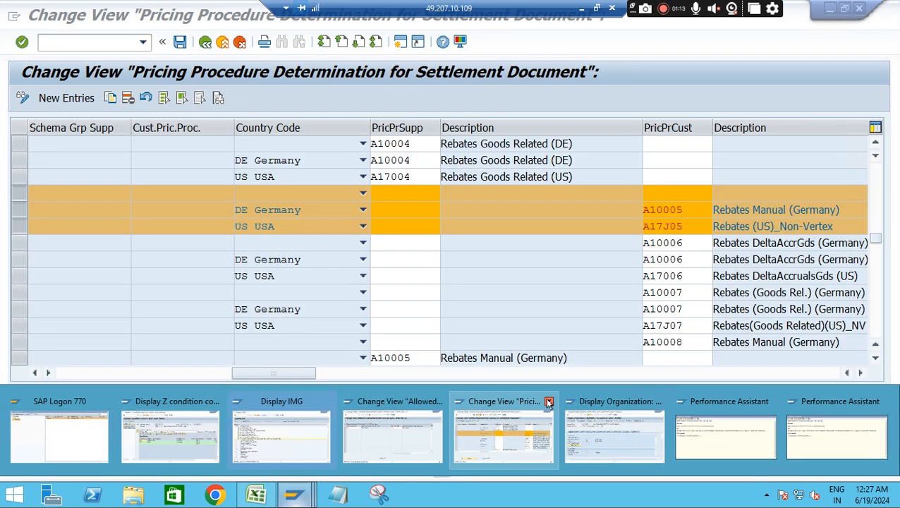
click(548, 402)
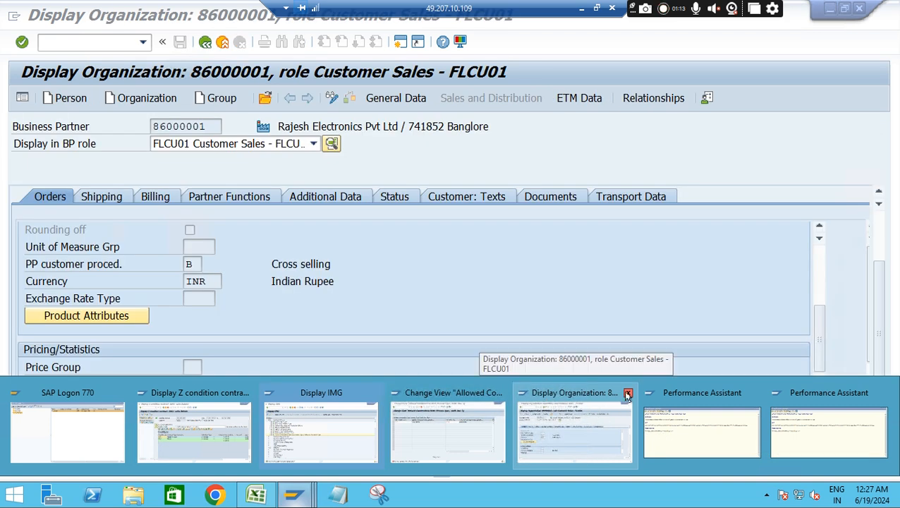
click(627, 395)
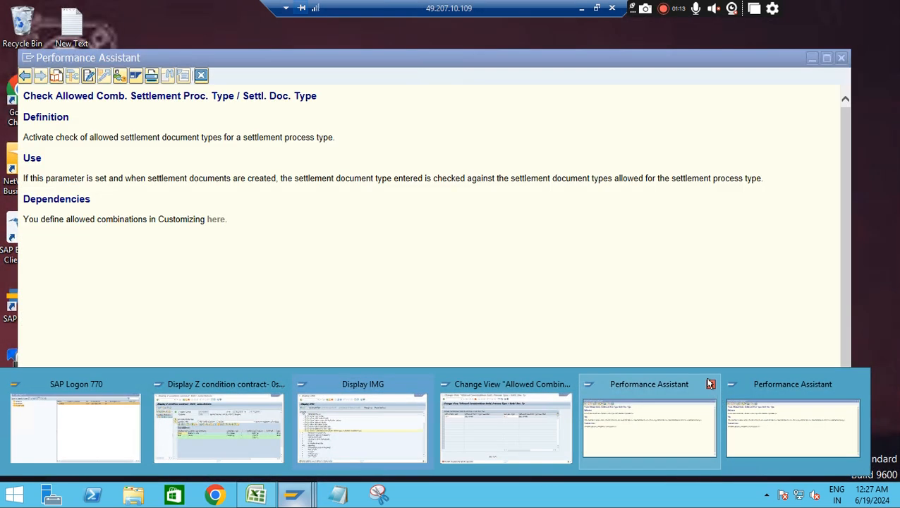
click(710, 384)
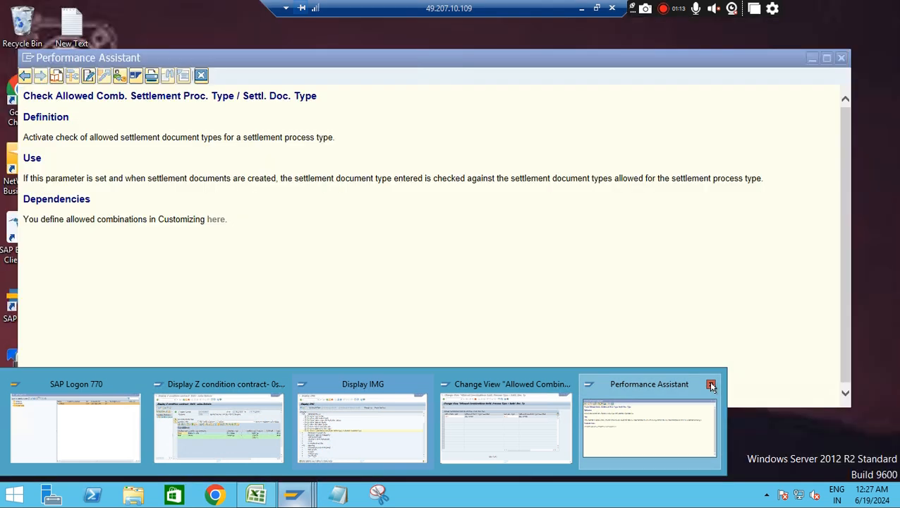
click(710, 383)
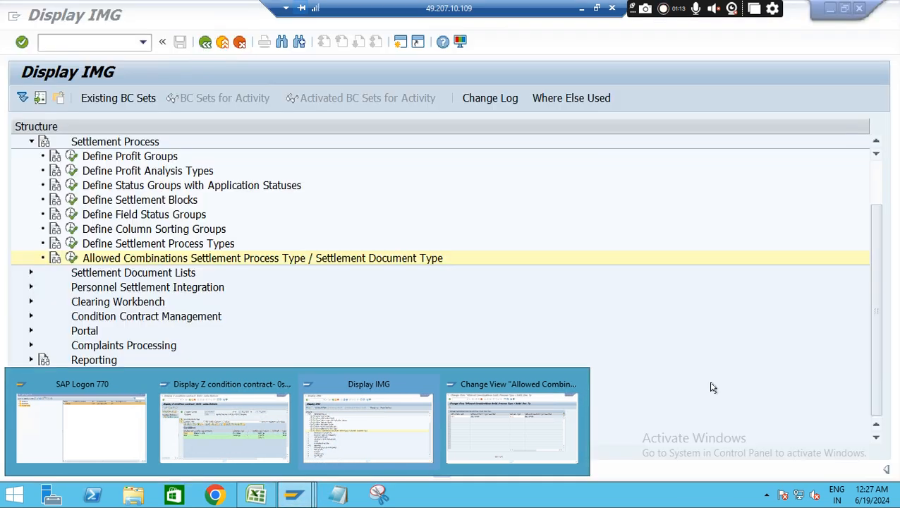
Return from the Display IMG session through the check run log to the settlement selection screen
click(380, 413)
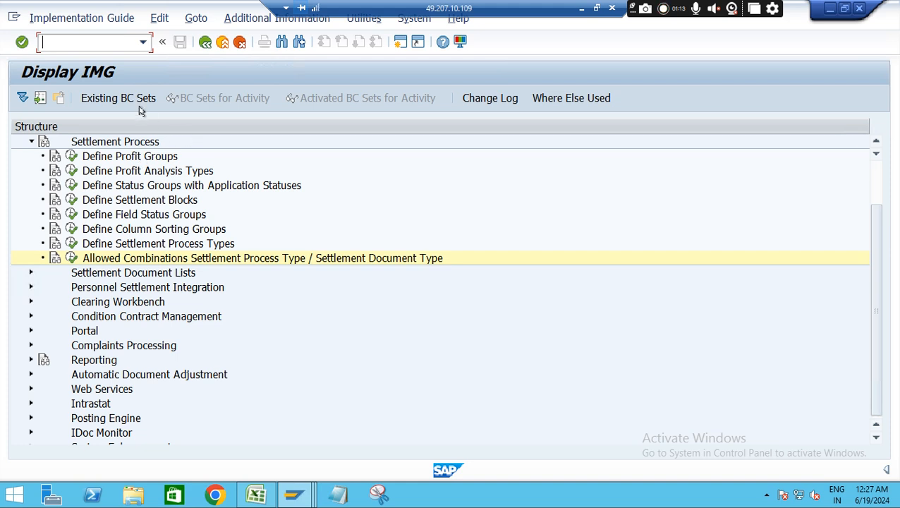
click(205, 43)
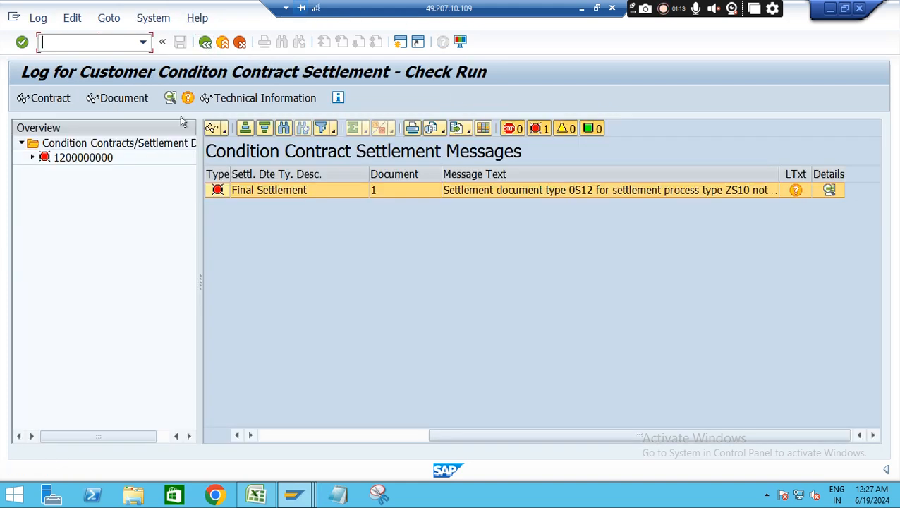
click(205, 43)
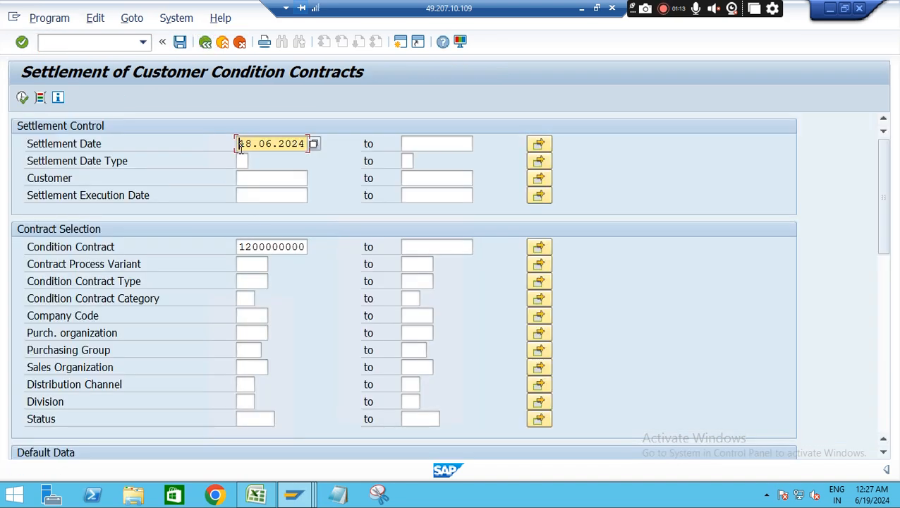
Set the posting date in the settlement default data to 18.06.2024, matching the settlement date
drag(239, 145, 309, 150)
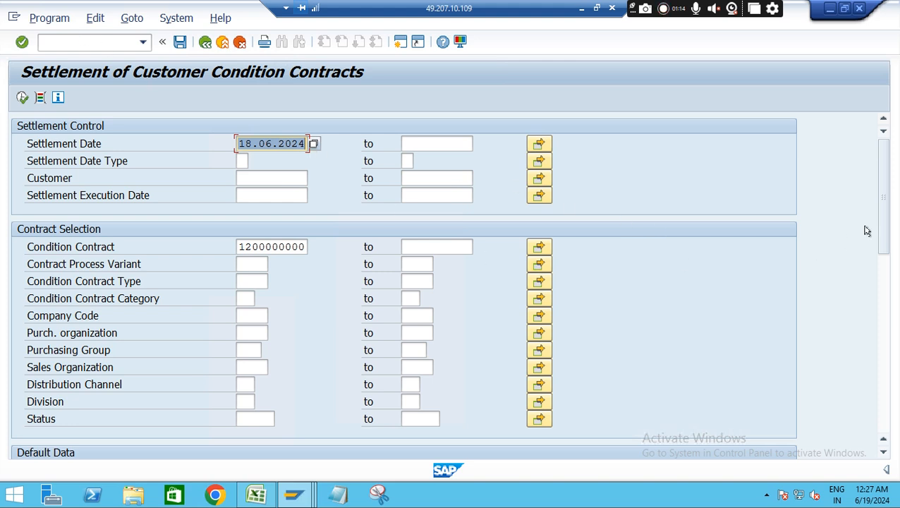
drag(883, 204, 889, 253)
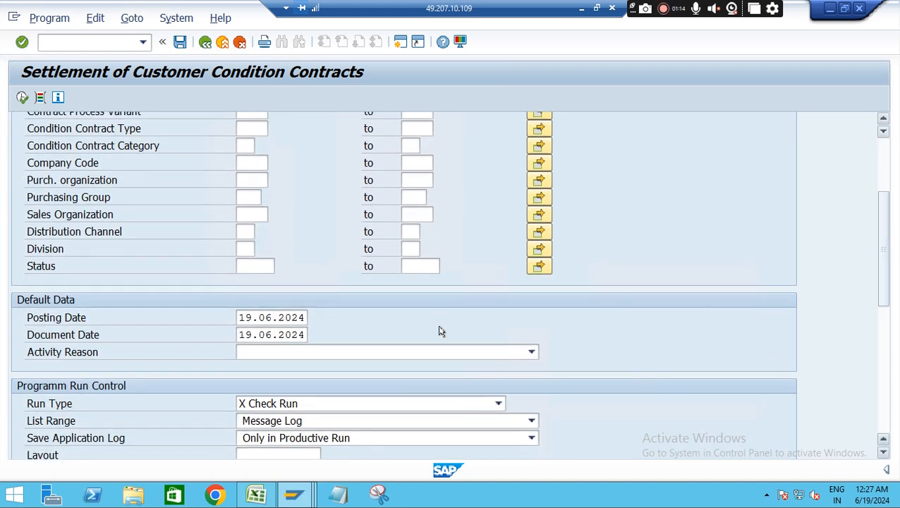
click(304, 318)
key(BackSpace)
key(BackSpace)
key(BackSpace)
key(BackSpace)
key(BackSpace)
key(BackSpace)
key(BackSpace)
key(BackSpace)
key(BackSpace)
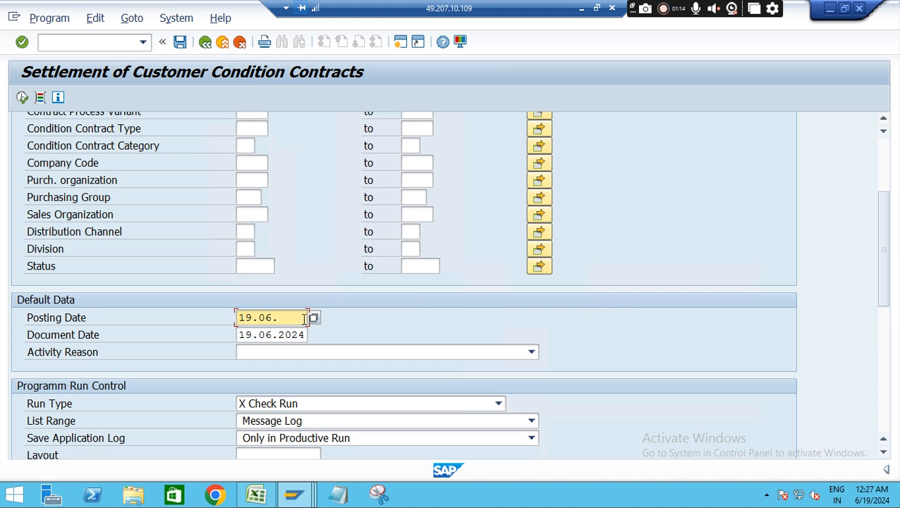
text(18)
Set the document date to 18.06.2024, execute the settlement check run and acknowledge the information message
click(306, 334)
key(BackSpace)
key(BackSpace)
key(BackSpace)
key(BackSpace)
key(BackSpace)
key(BackSpace)
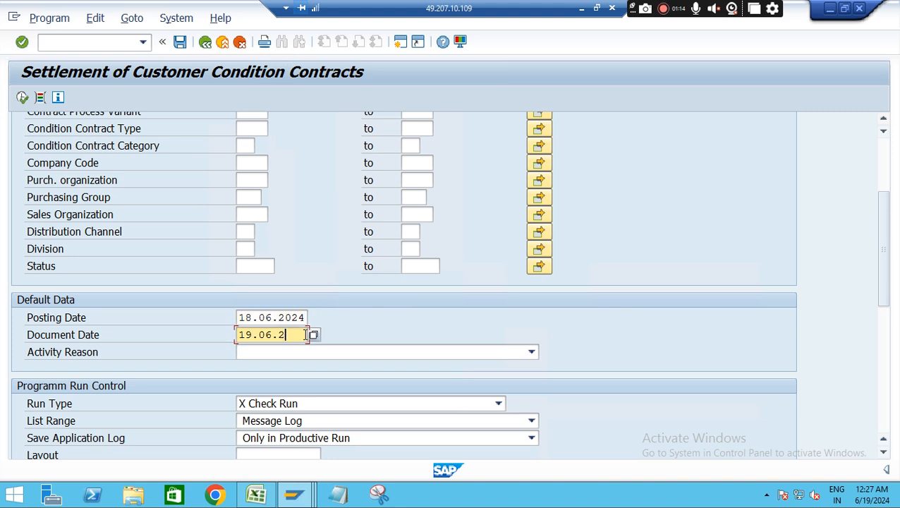
key(BackSpace)
key(BackSpace)
key(BackSpace)
text(18.06.2024)
key(Return)
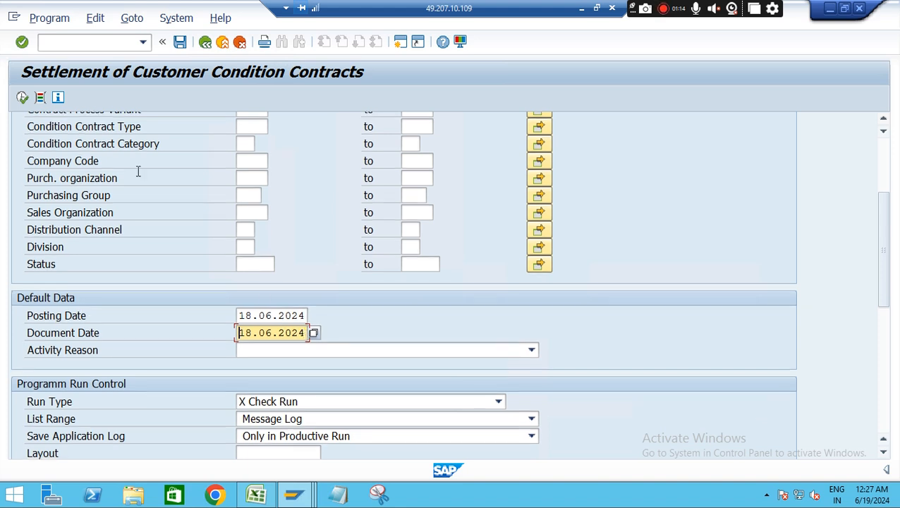
click(21, 98)
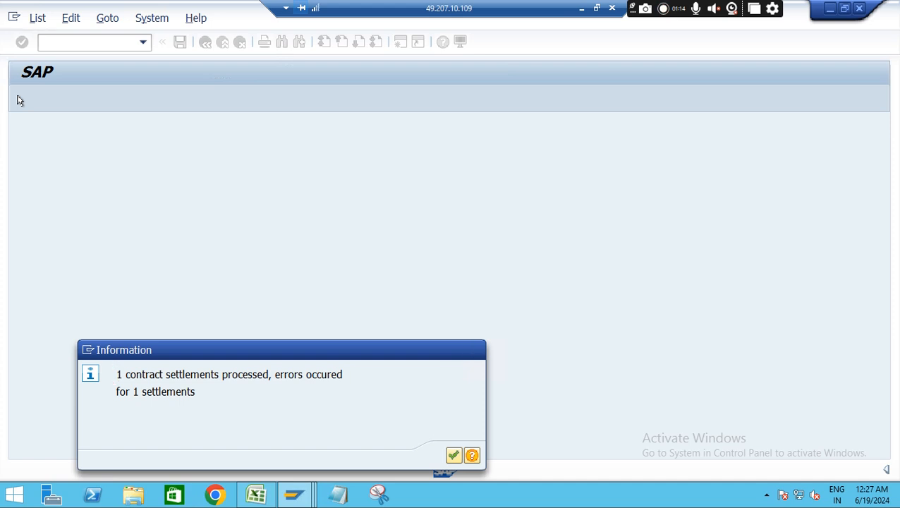
key(Return)
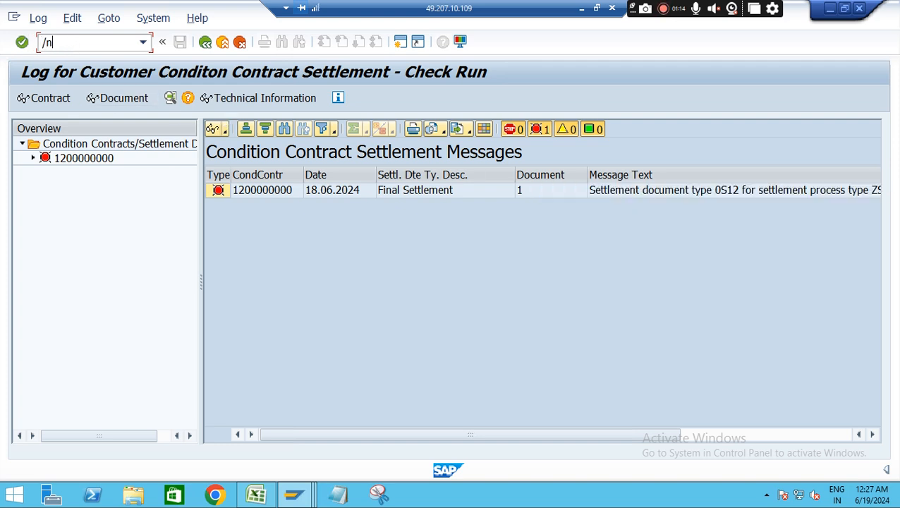
Open the Condition Contract transaction (/nwcoco) and start a new contract of type ZS01 Z condition contract- 0s01- sales Rebate
text(/nwcoco)
key(Return)
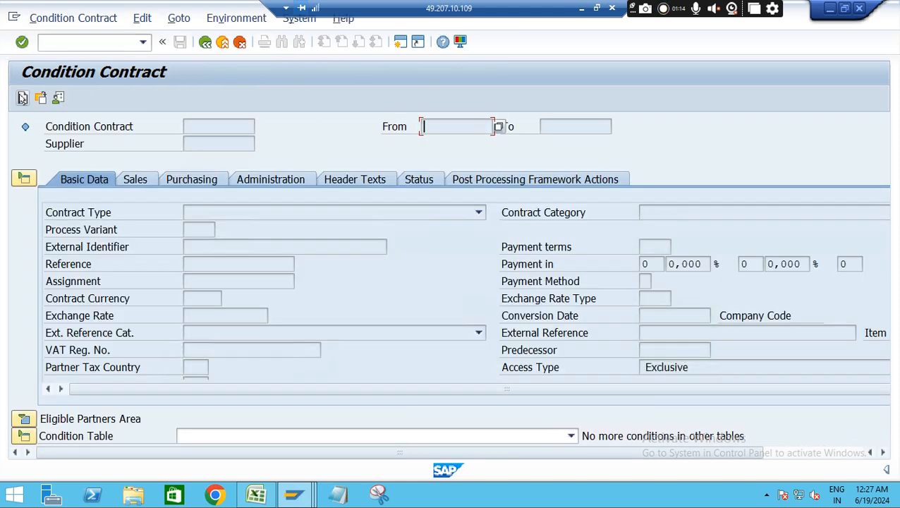
click(22, 98)
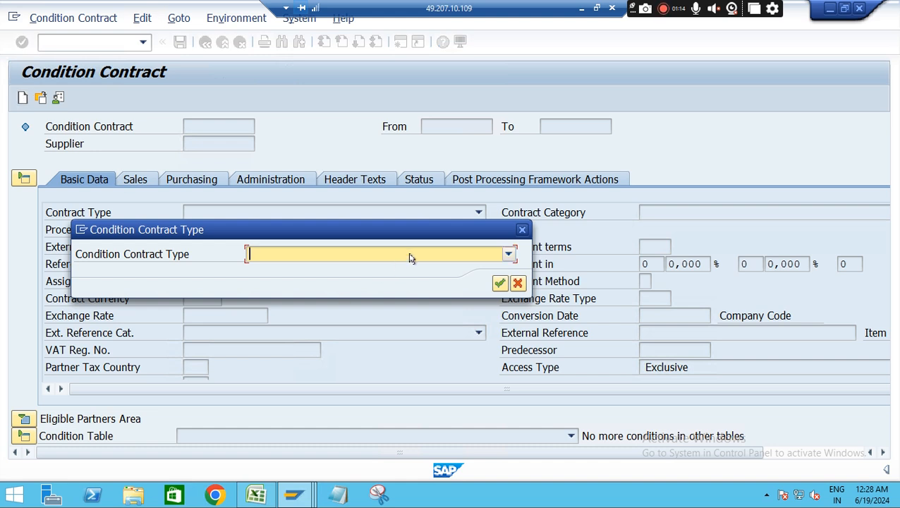
click(413, 257)
key(z)
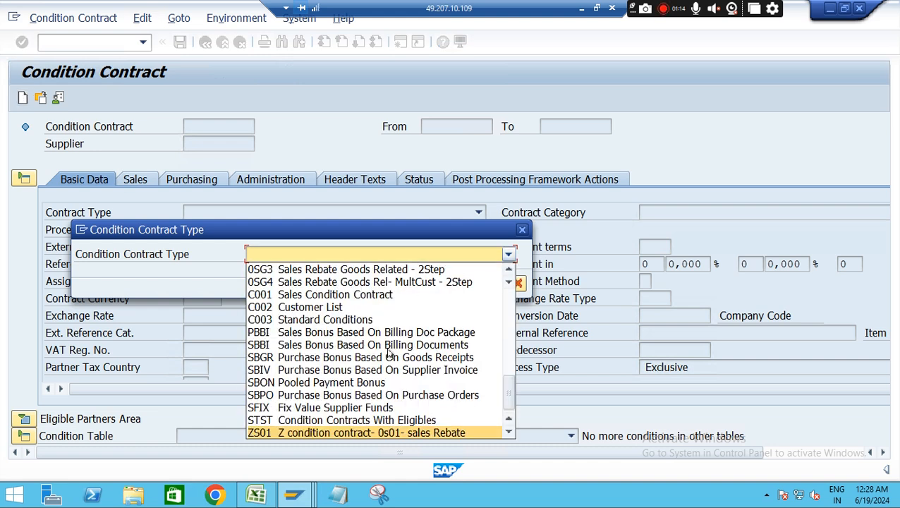
click(328, 432)
click(505, 285)
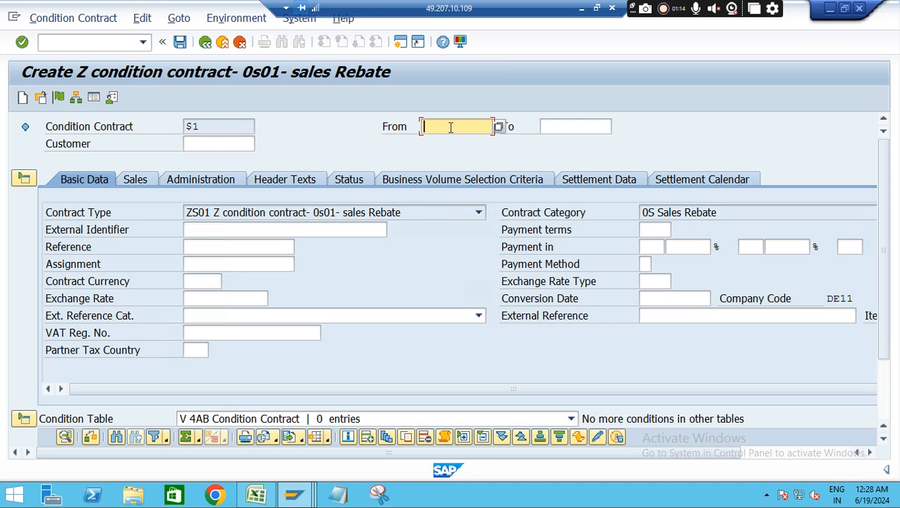
Set the new condition contract's valid-from date to 19.06.2024
text(1)
click(468, 138)
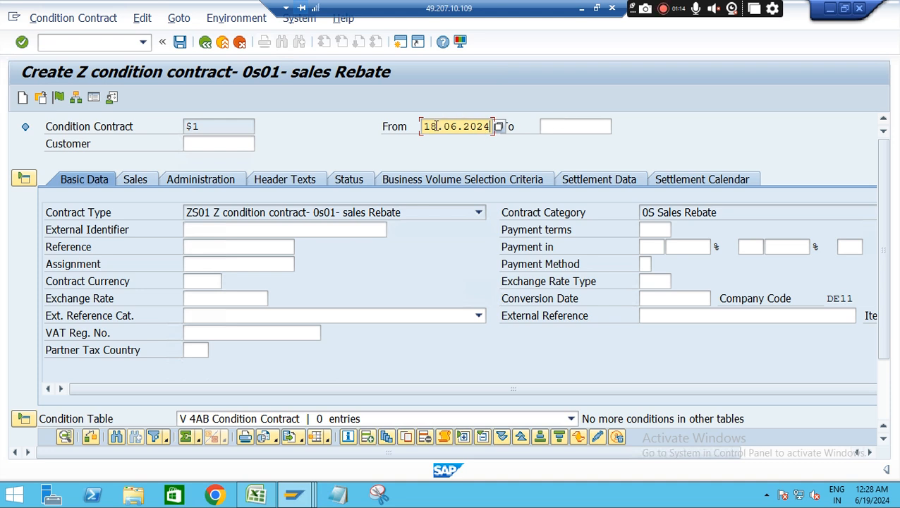
key(BackSpace)
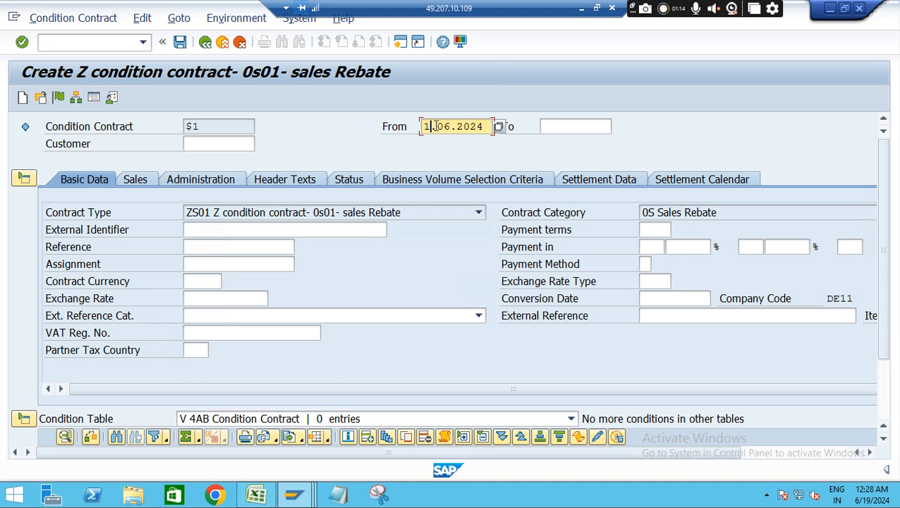
key(BackSpace)
key(BackSpace)
key(BackSpace)
key(BackSpace)
key(BackSpace)
key(BackSpace)
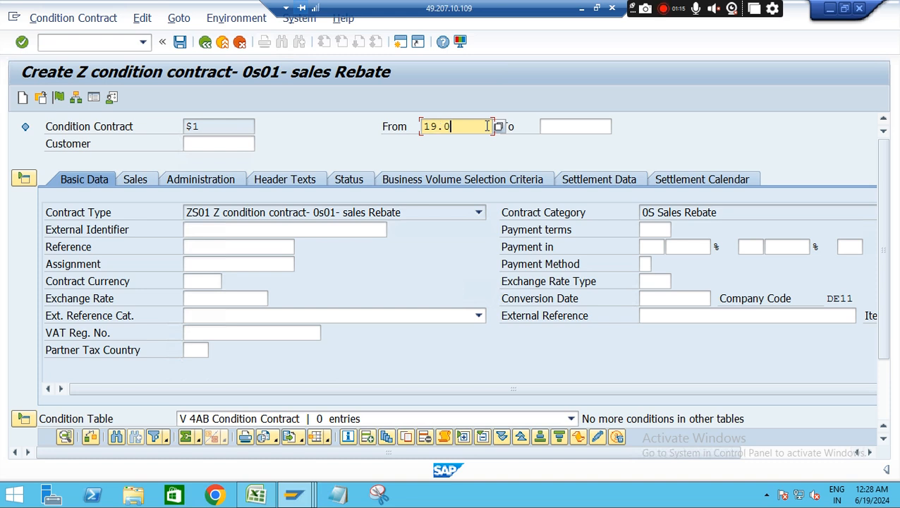
text(024)
Set the condition contract's valid-to date to 18.06.2024
click(589, 125)
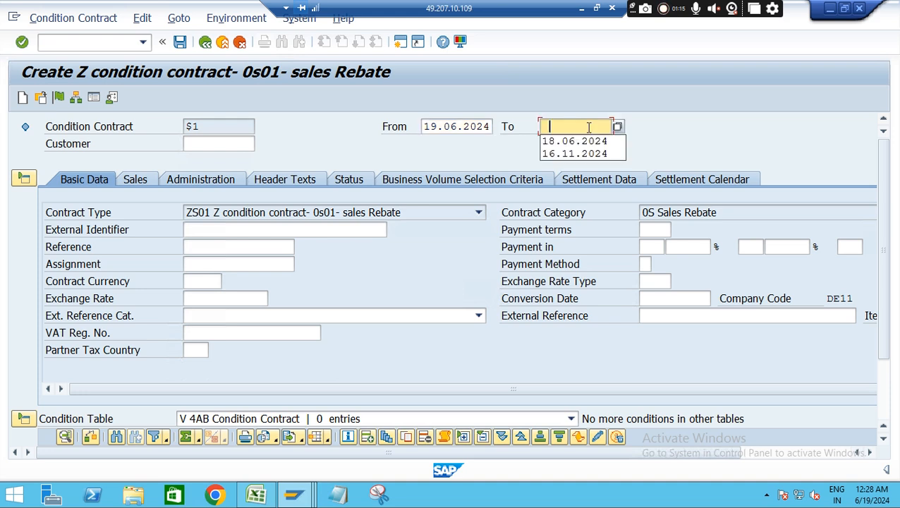
click(618, 125)
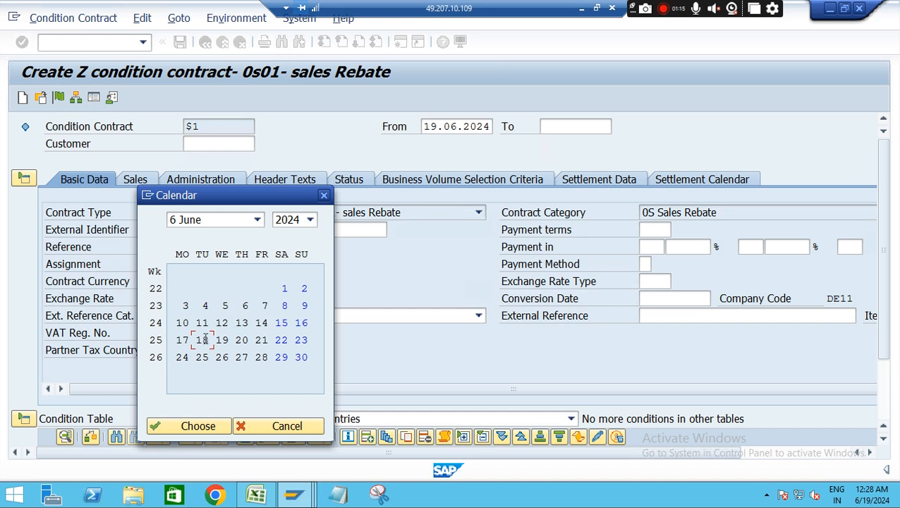
double_click(202, 339)
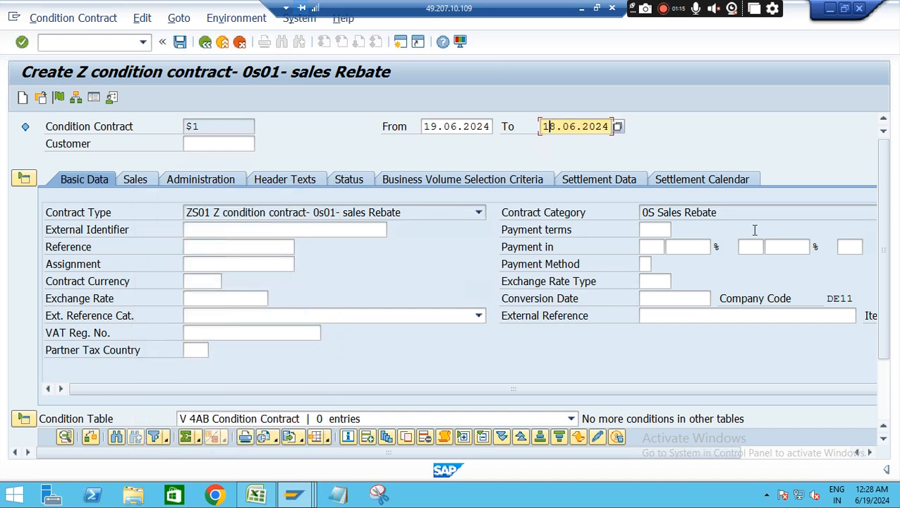
Enter the customer number in the contract header and check the contract's sales area data
scroll(880, 259, down, 2)
drag(879, 260, 882, 213)
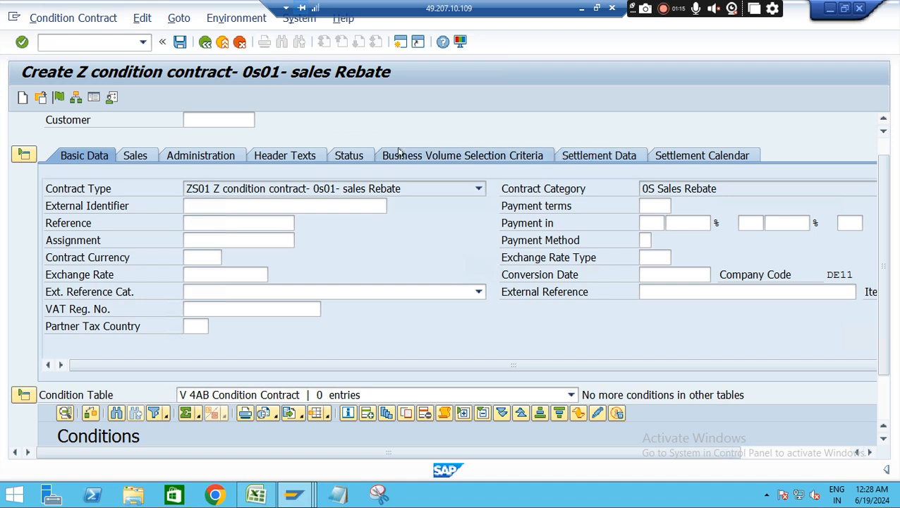
click(211, 121)
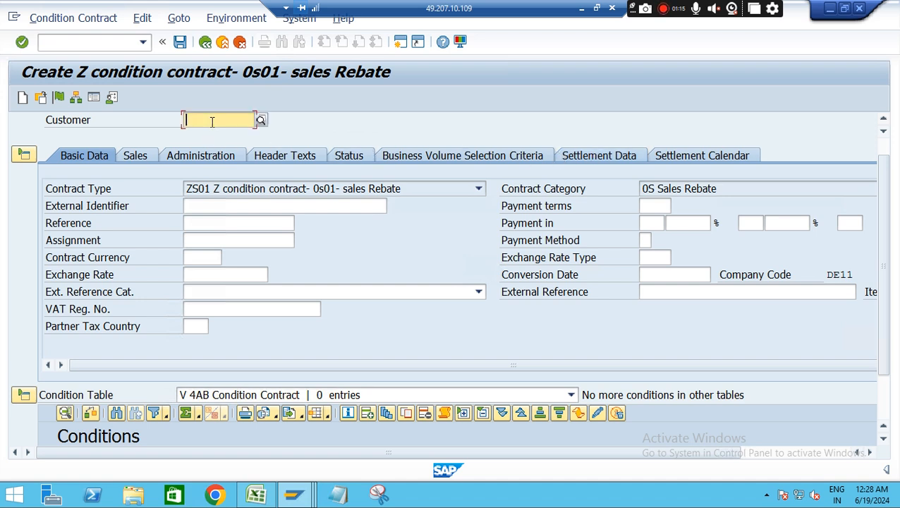
click(212, 135)
key(Return)
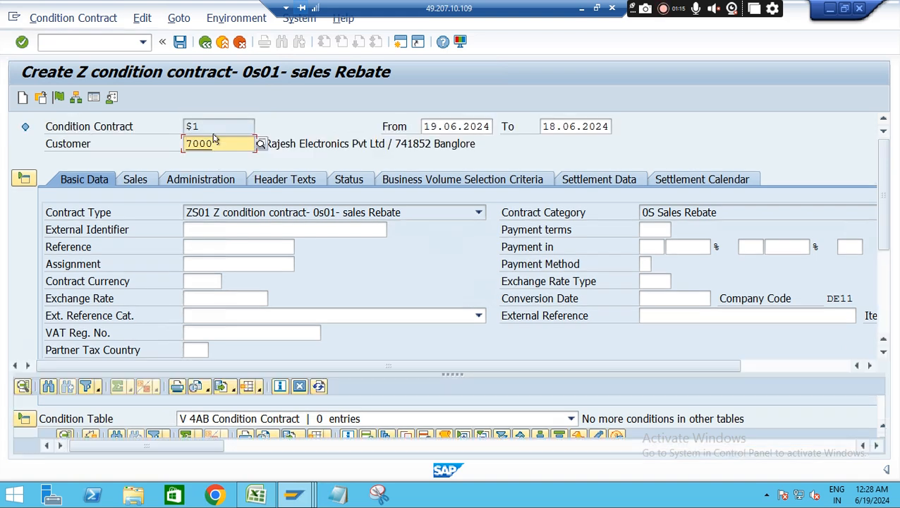
click(138, 179)
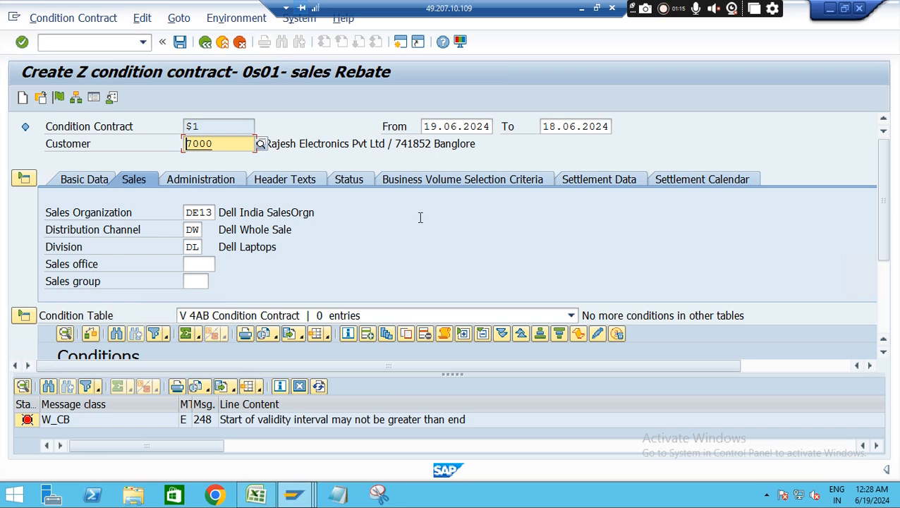
Add a business volume selection criterion with field combination 0009 Material and enter the DE- material in it
click(525, 181)
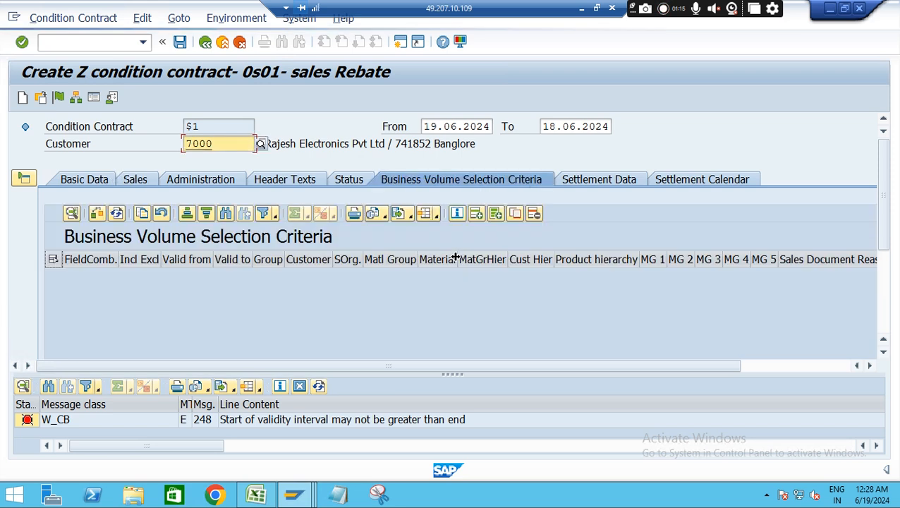
click(478, 213)
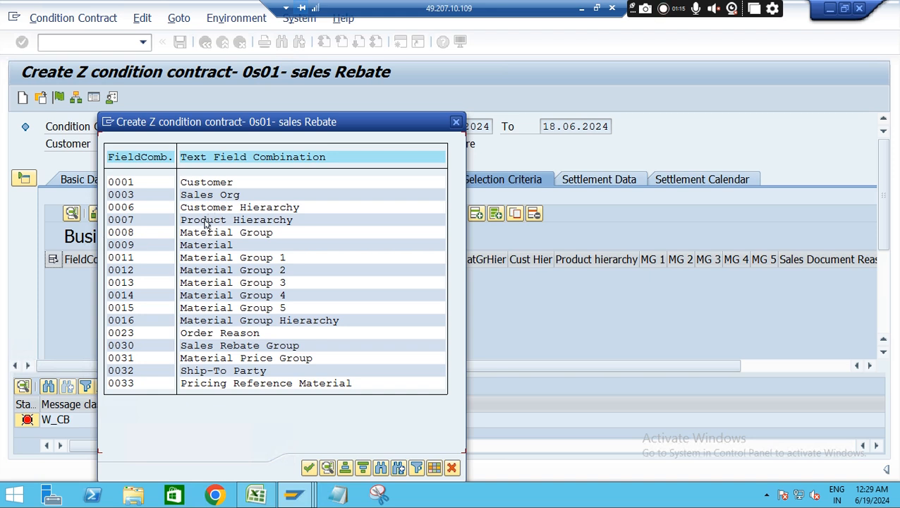
click(205, 245)
double_click(205, 245)
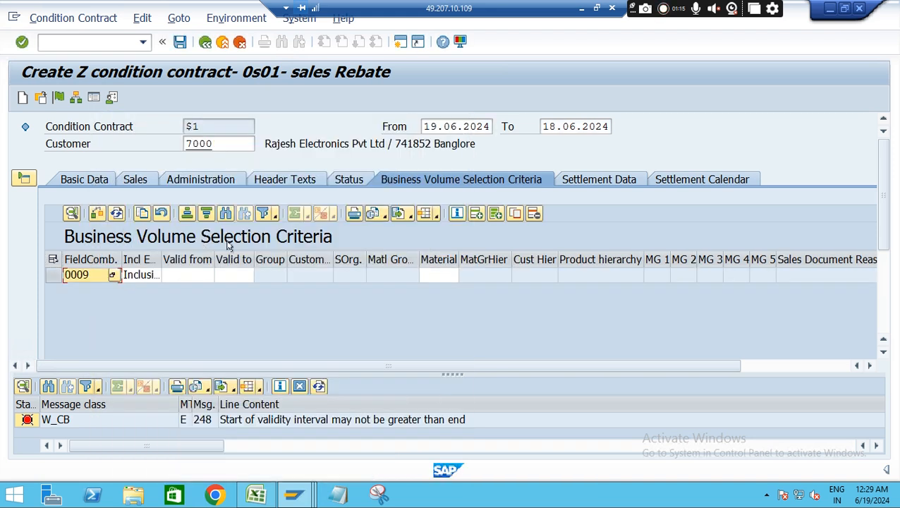
click(437, 274)
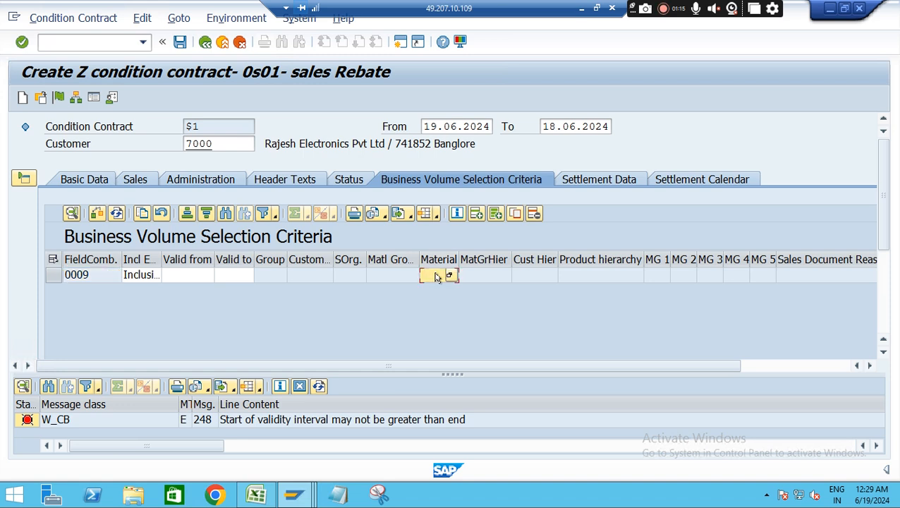
click(435, 291)
Add a Final Settlement date of 19.06.2024 to the contract's settlement calendar and dismiss the error log
click(693, 182)
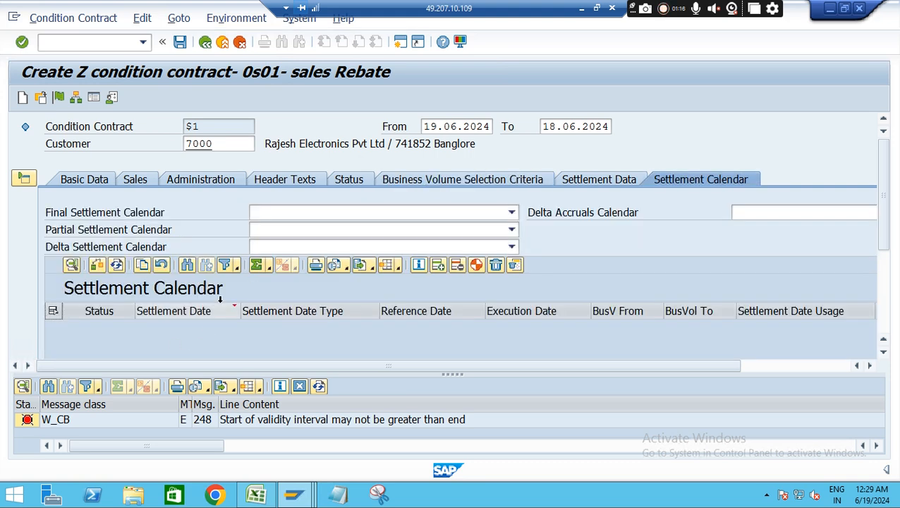
click(438, 266)
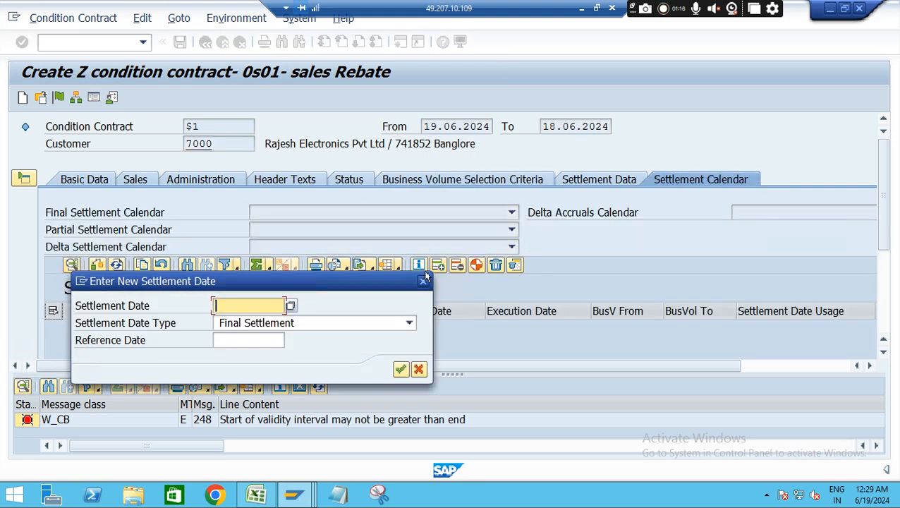
click(236, 308)
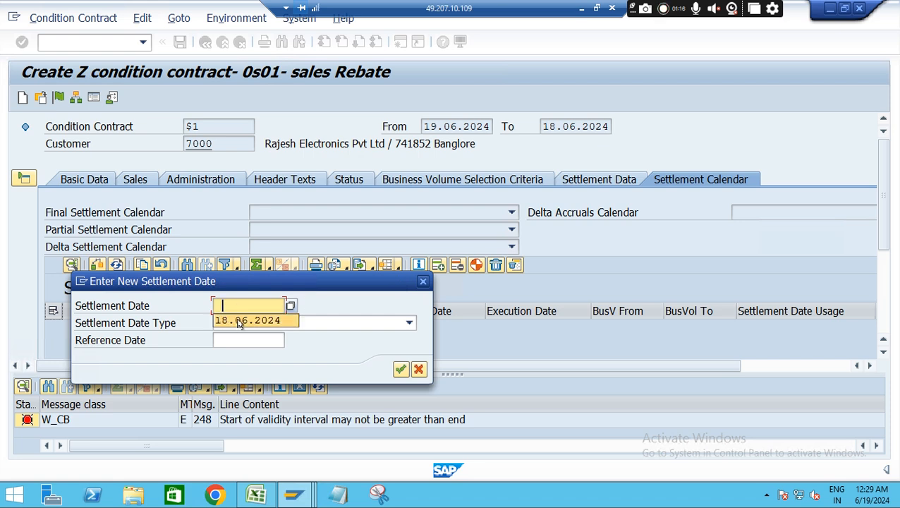
click(238, 321)
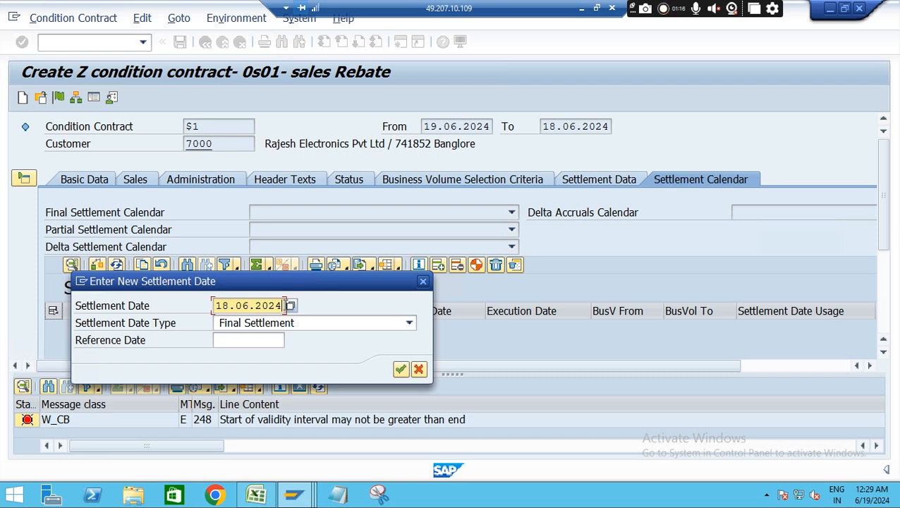
key(BackSpace)
key(BackSpace)
key(BackSpace)
key(BackSpace)
key(BackSpace)
key(BackSpace)
key(BackSpace)
key(BackSpace)
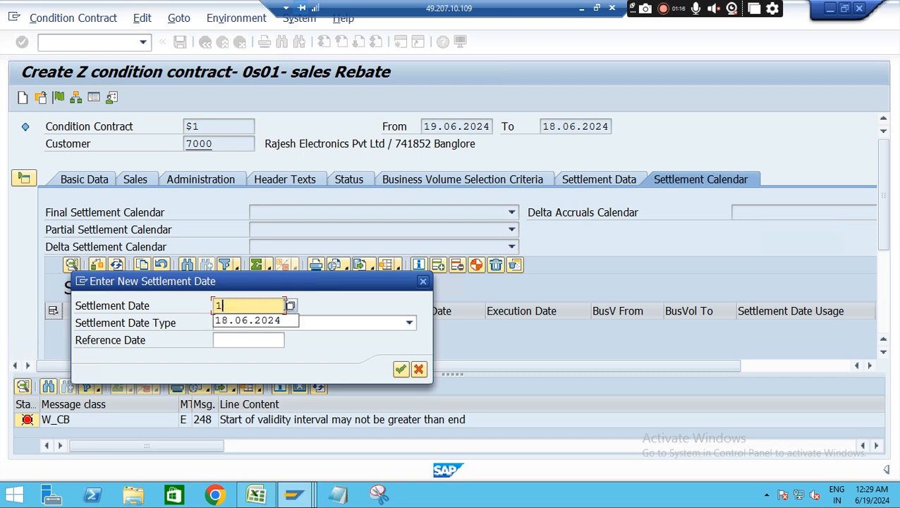
text(9.06.2024)
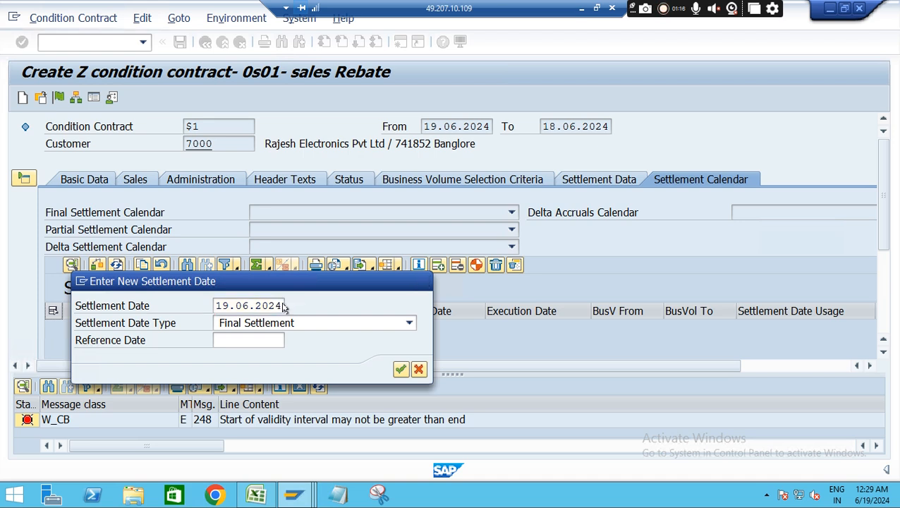
key(Return)
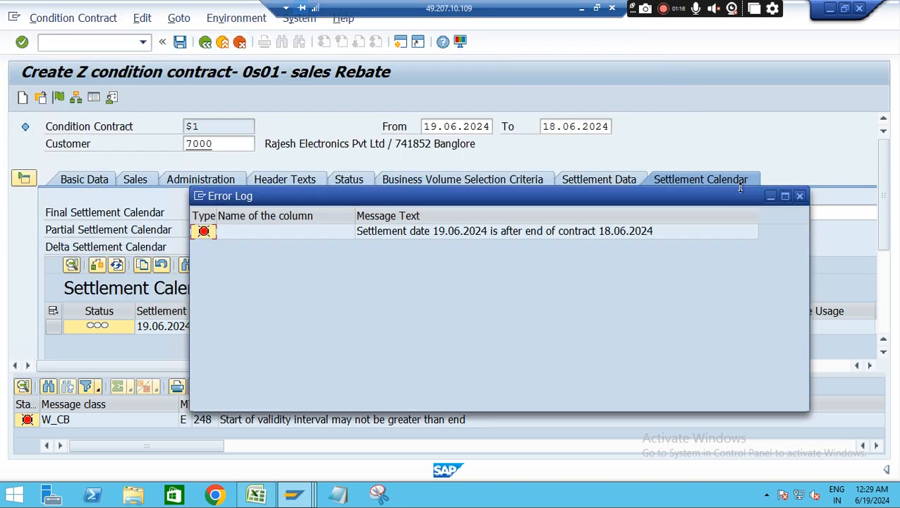
click(798, 196)
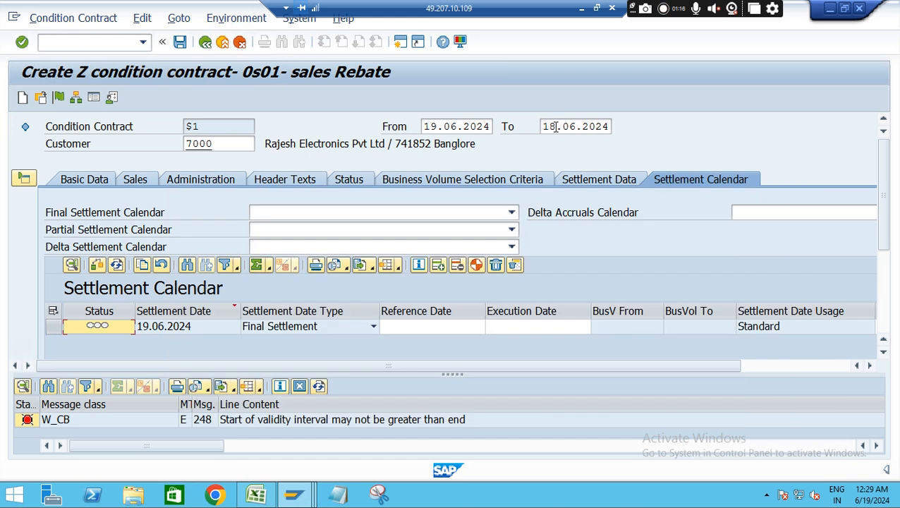
Correct the condition contract's valid-to date to 19.06.2024
click(554, 126)
key(BackSpace)
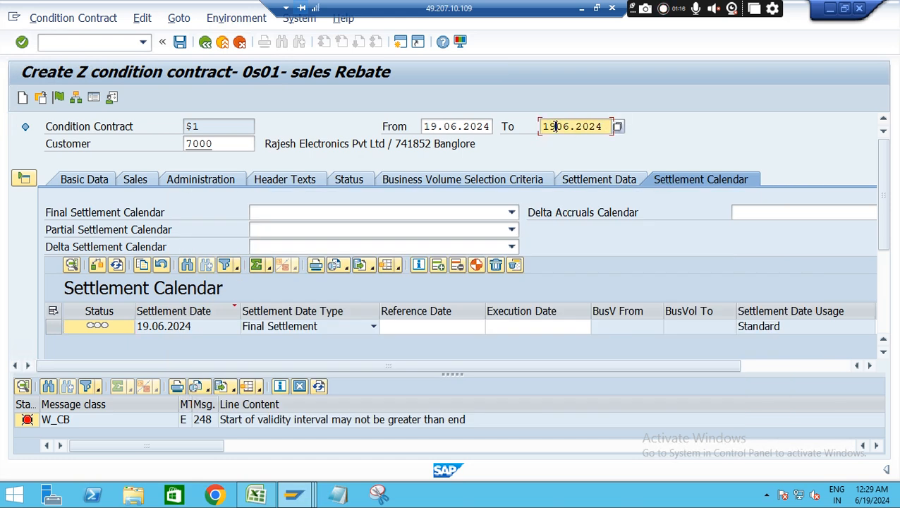
text(9)
click(616, 127)
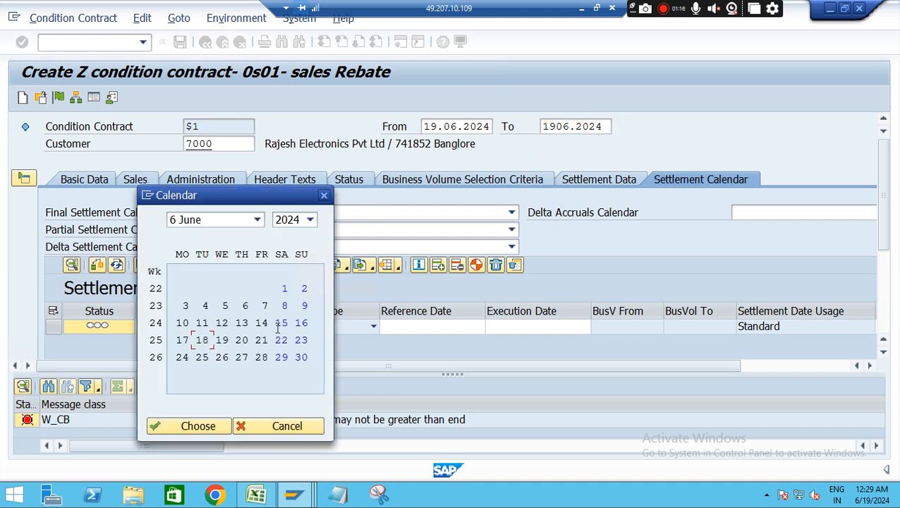
double_click(221, 340)
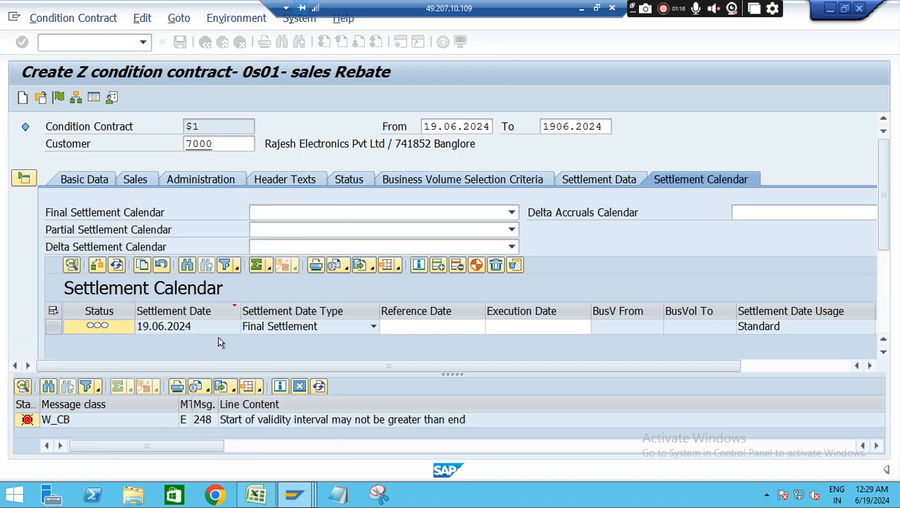
key(Return)
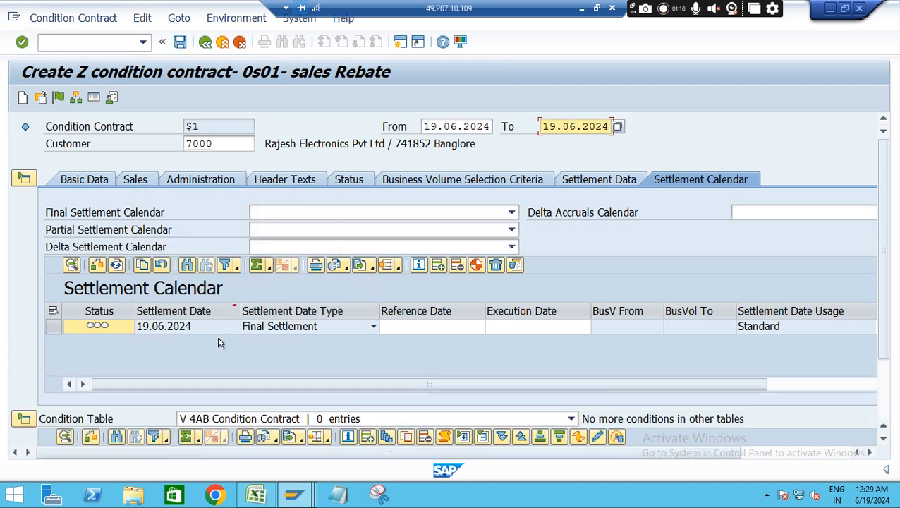
Collapse the document header area to make room for the conditions table
drag(887, 264, 892, 312)
scroll(892, 308, up, 2)
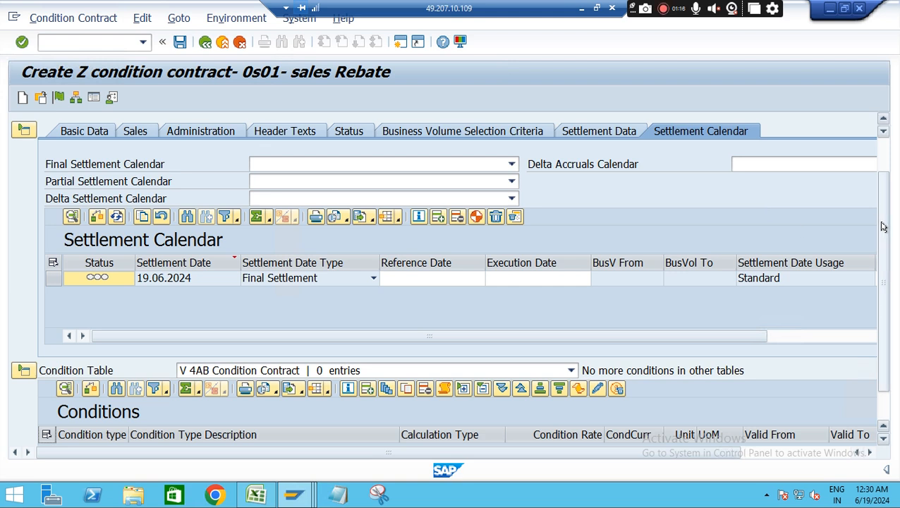
scroll(883, 224, up, 2)
scroll(890, 217, down, 3)
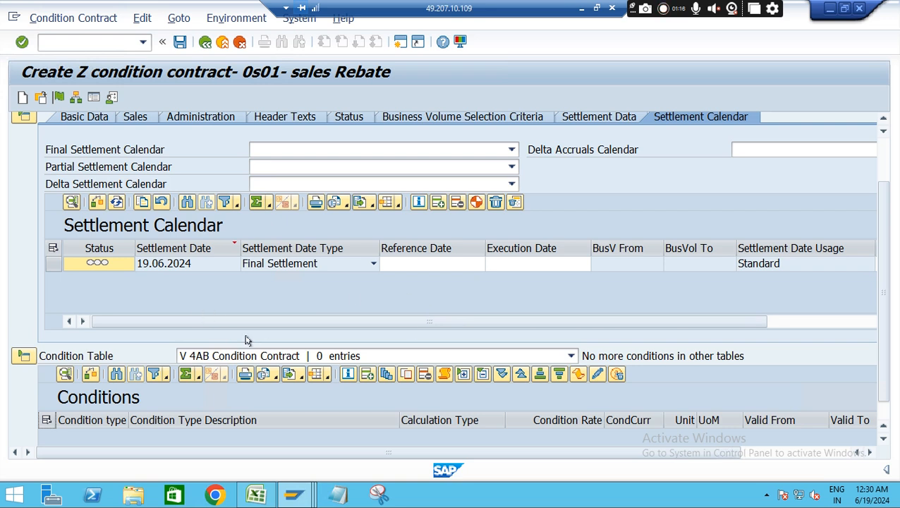
click(24, 117)
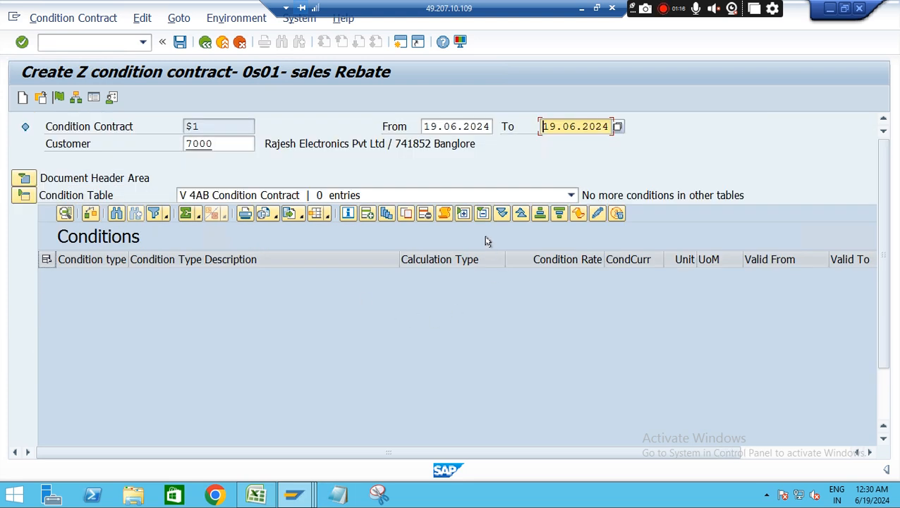
Add a REA1 condition row to the Conditions table with calculation type Percentage and a condition rate of 1
click(463, 214)
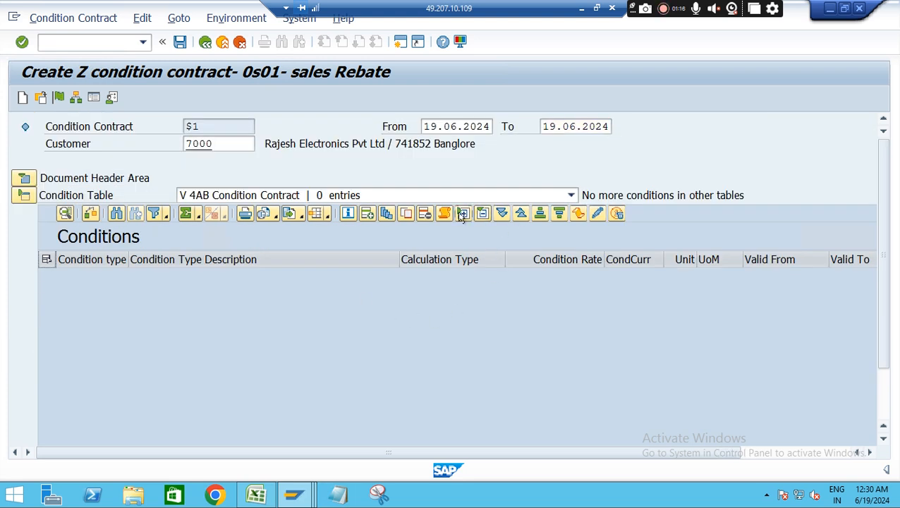
click(366, 214)
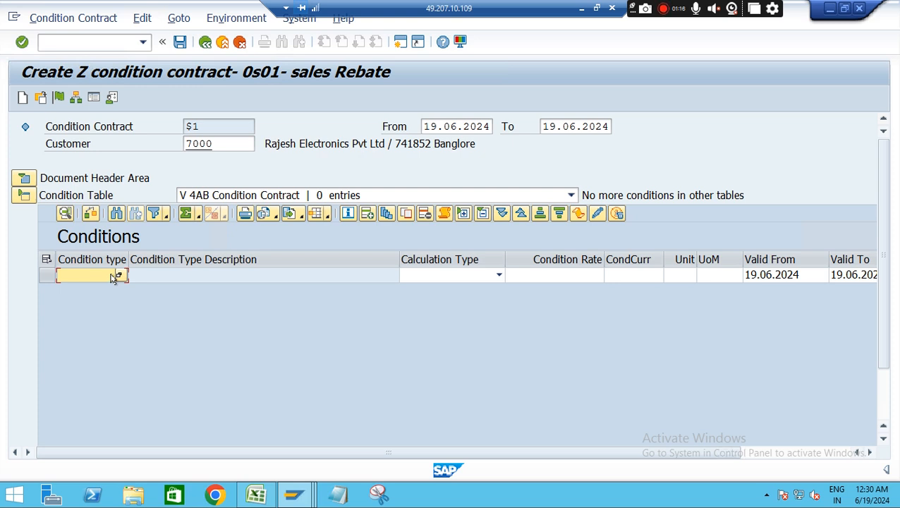
click(119, 275)
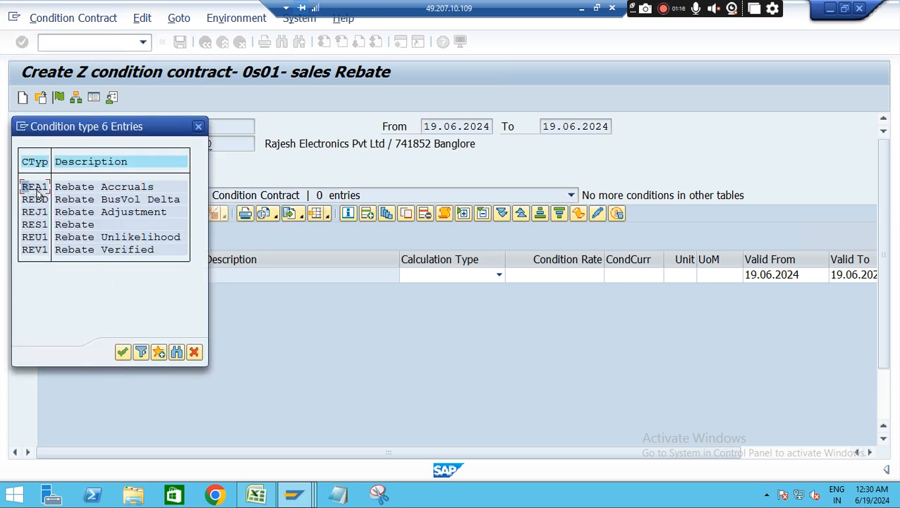
double_click(34, 187)
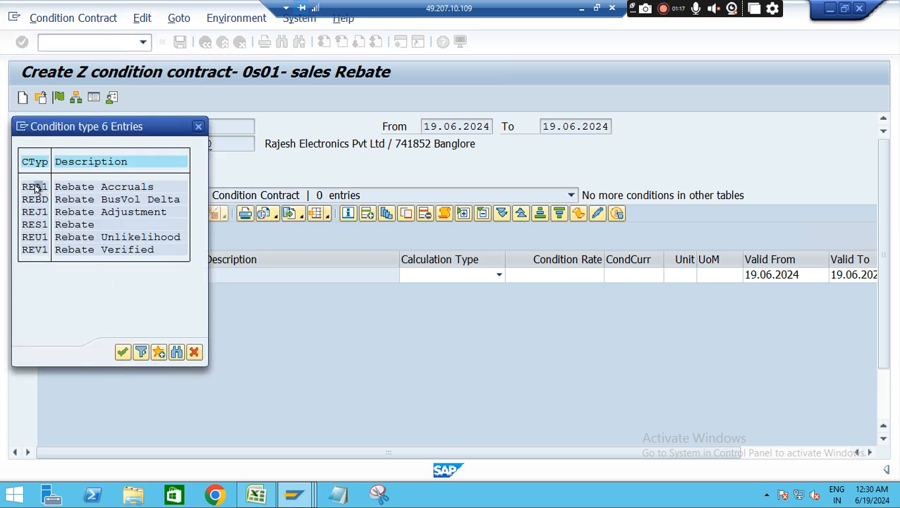
click(493, 279)
click(498, 277)
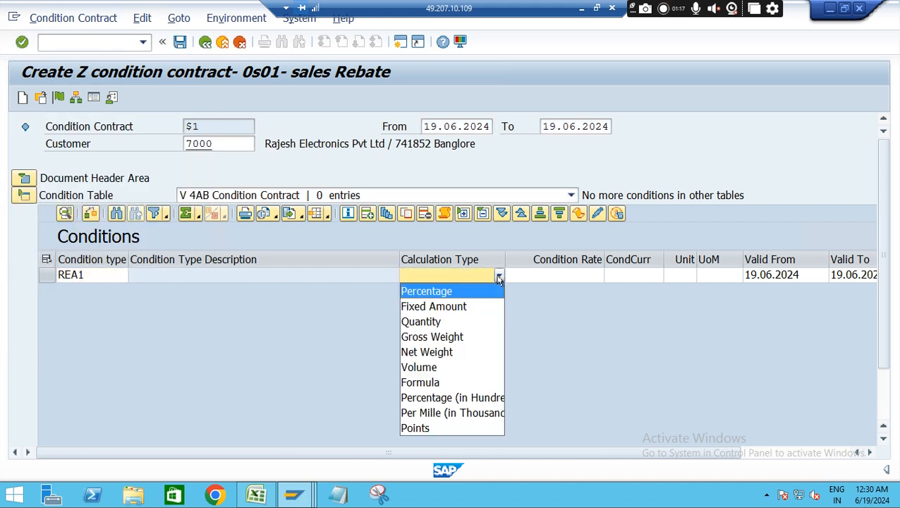
click(451, 292)
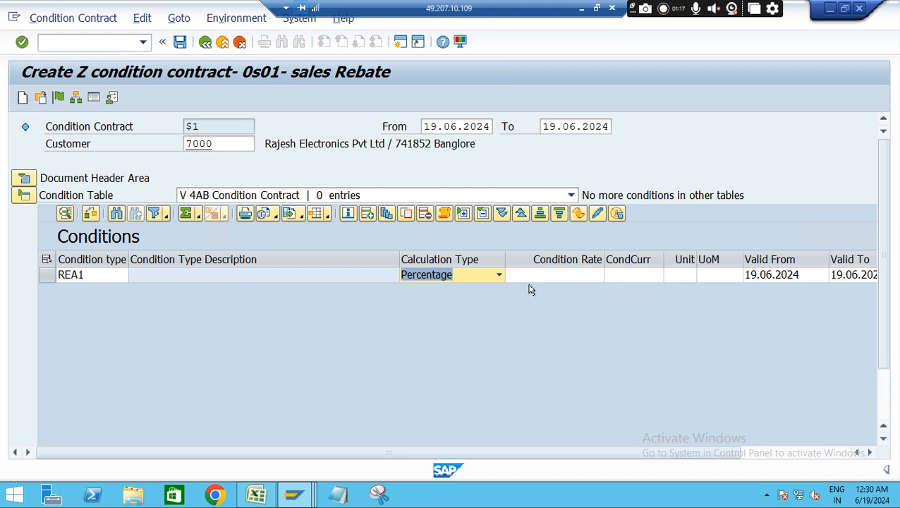
click(574, 277)
text(1)
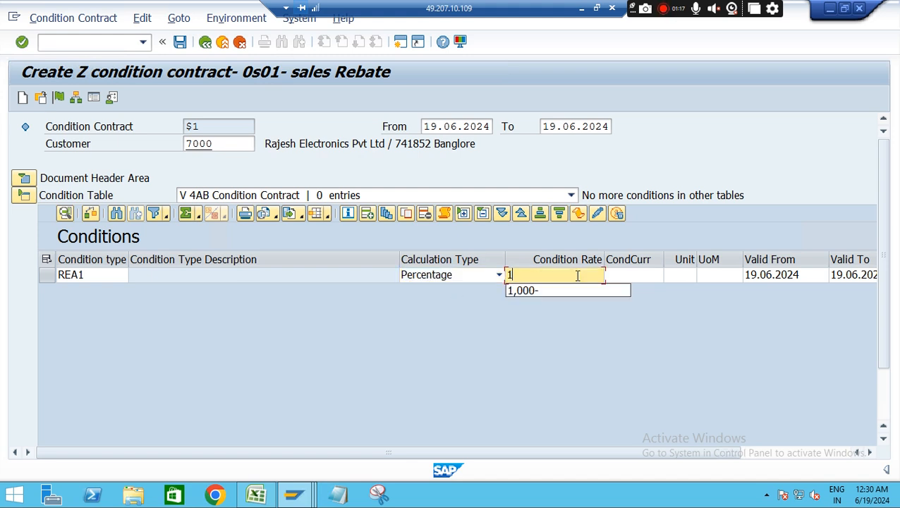
key(Return)
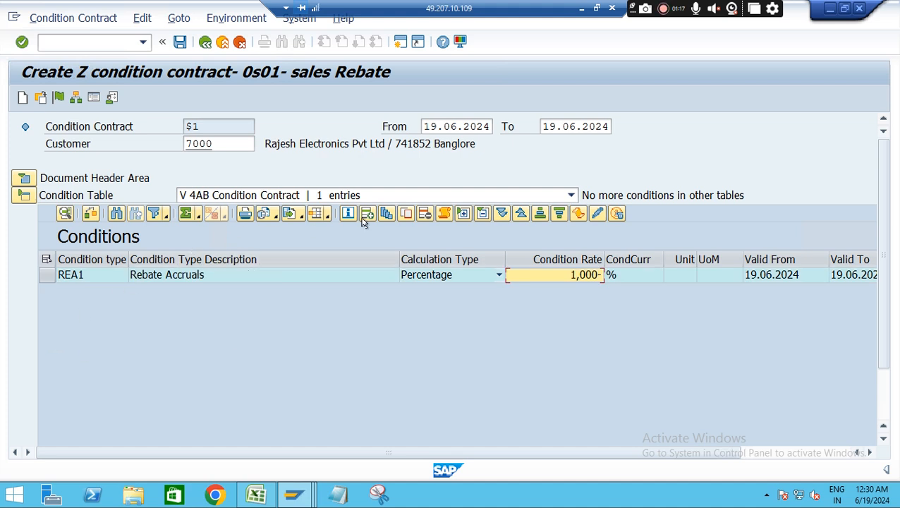
Add a second condition row with condition type RES1 and calculation type Percentage
click(366, 215)
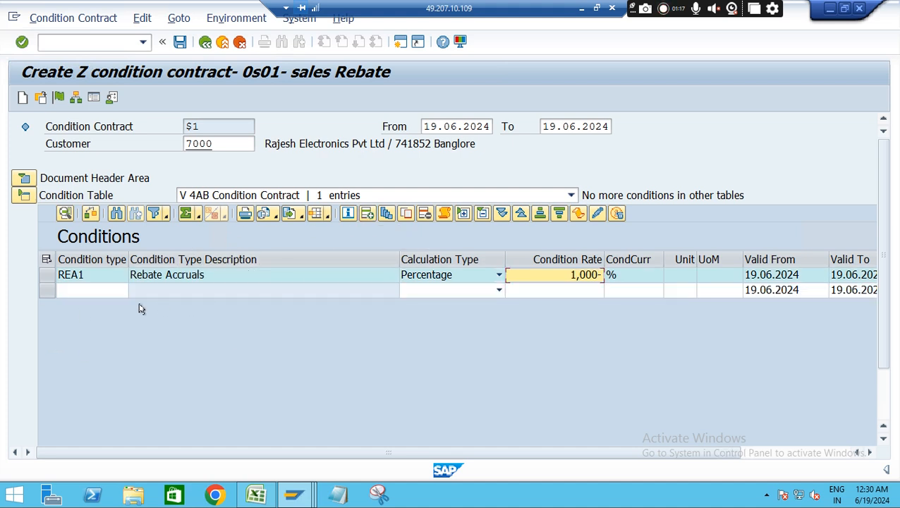
click(98, 294)
click(88, 307)
key(BackSpace)
key(BackSpace)
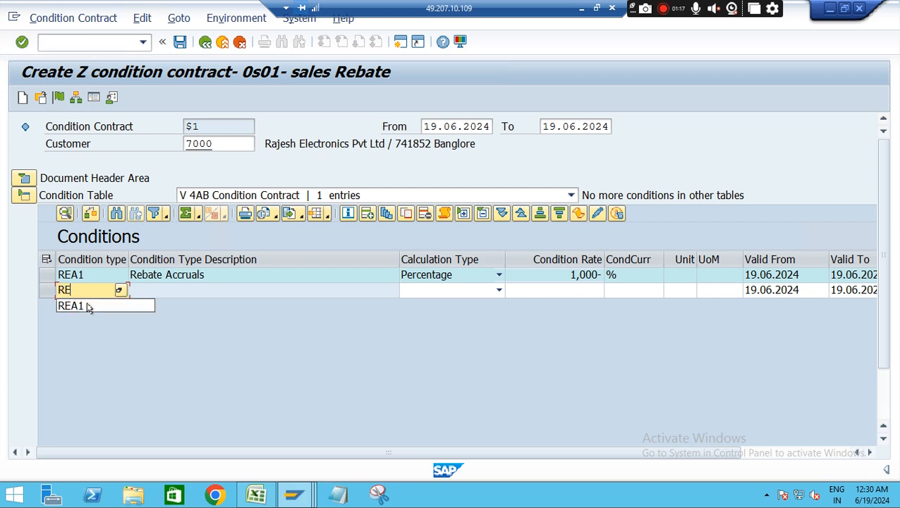
text(E)
key(BackSpace)
text(S1)
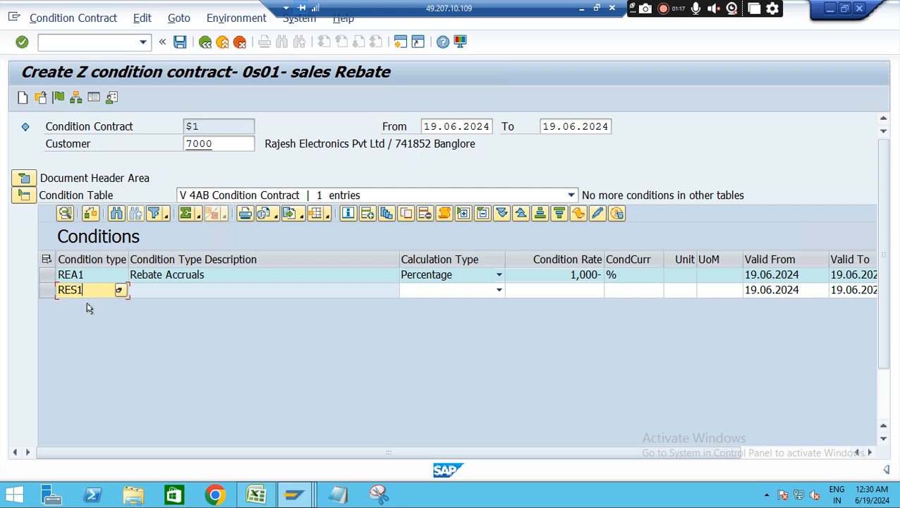
click(498, 290)
click(444, 307)
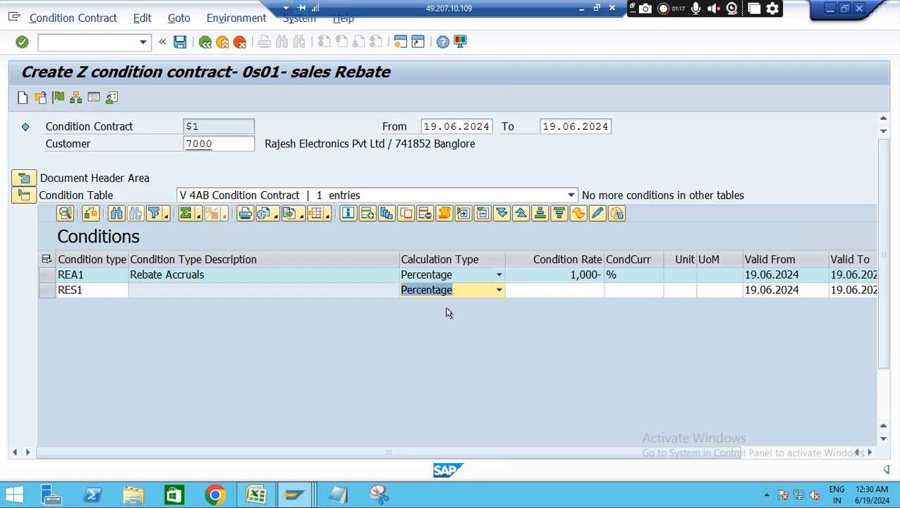
click(580, 291)
key(Return)
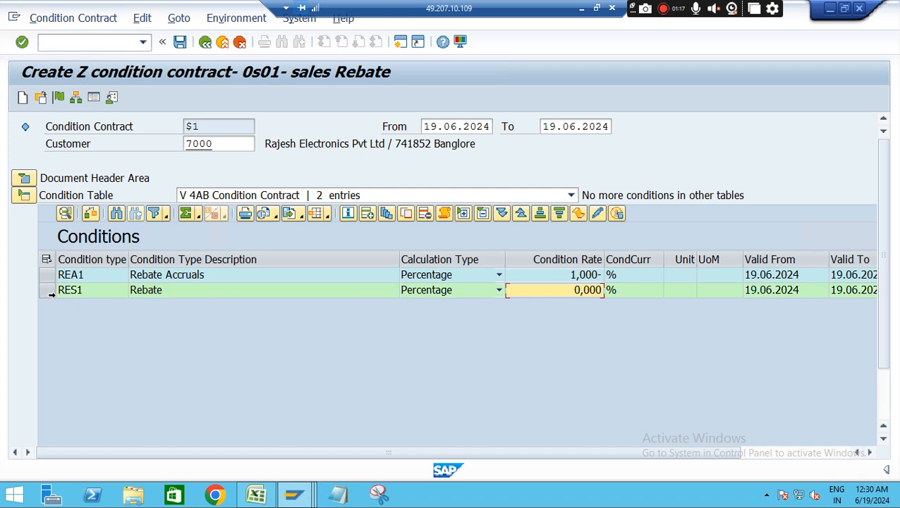
Insert a scale line under the RES1 condition and set its condition rate to 1 %
click(46, 290)
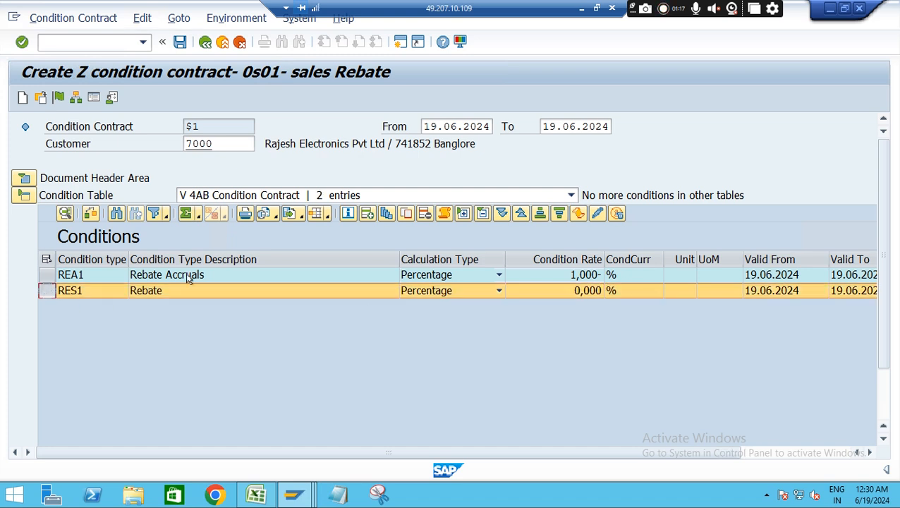
click(386, 214)
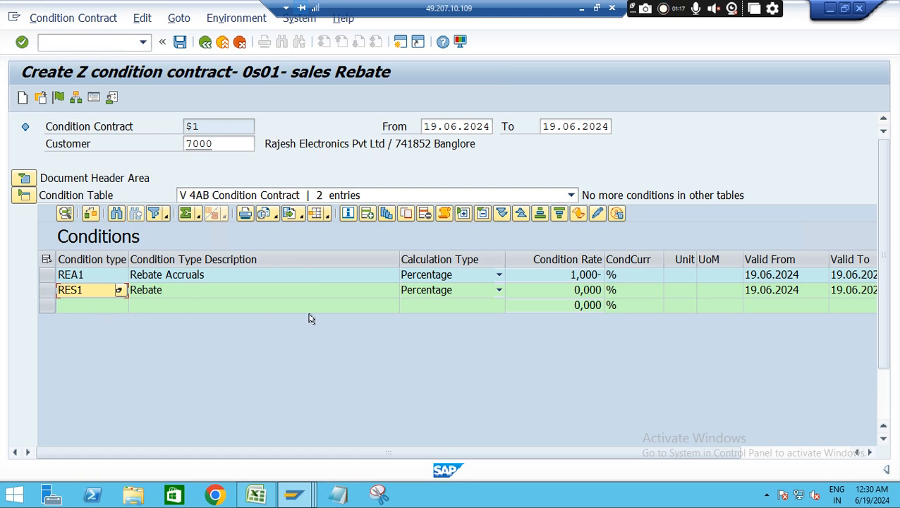
click(552, 305)
key(Tab)
key(Left)
key(Left)
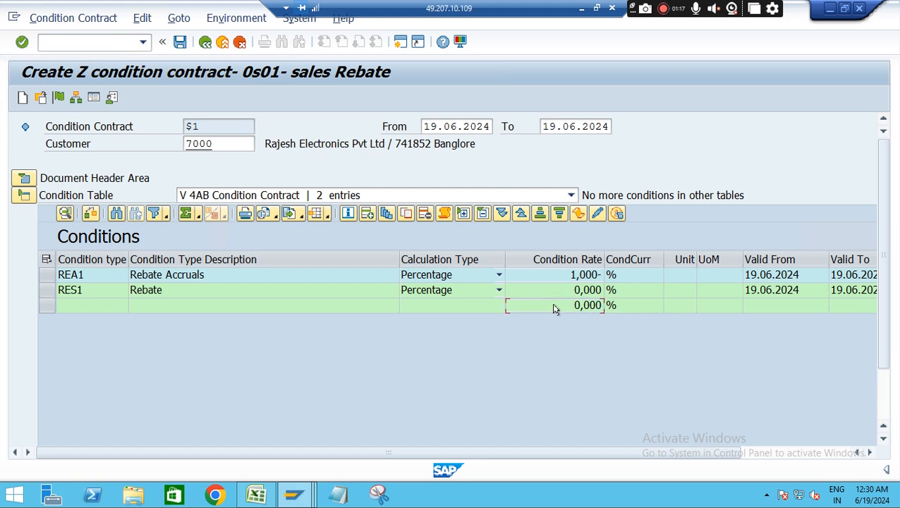
text(1)
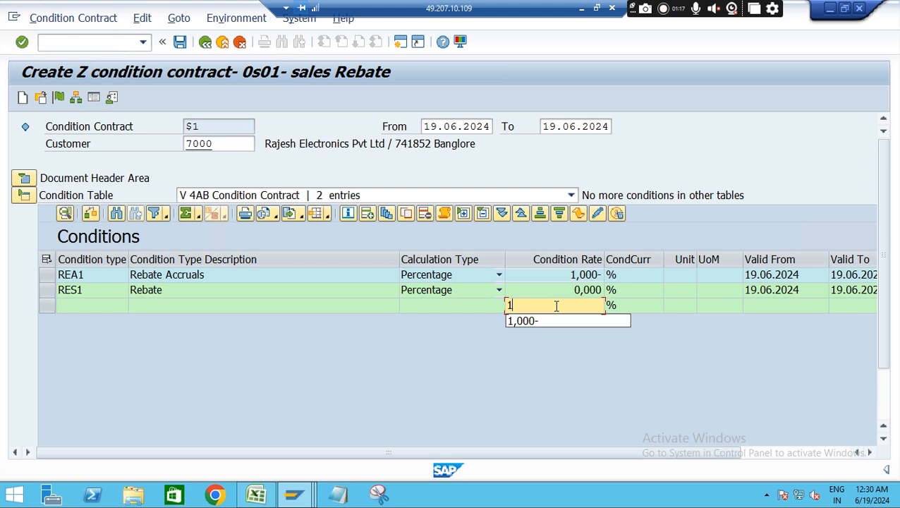
key(Return)
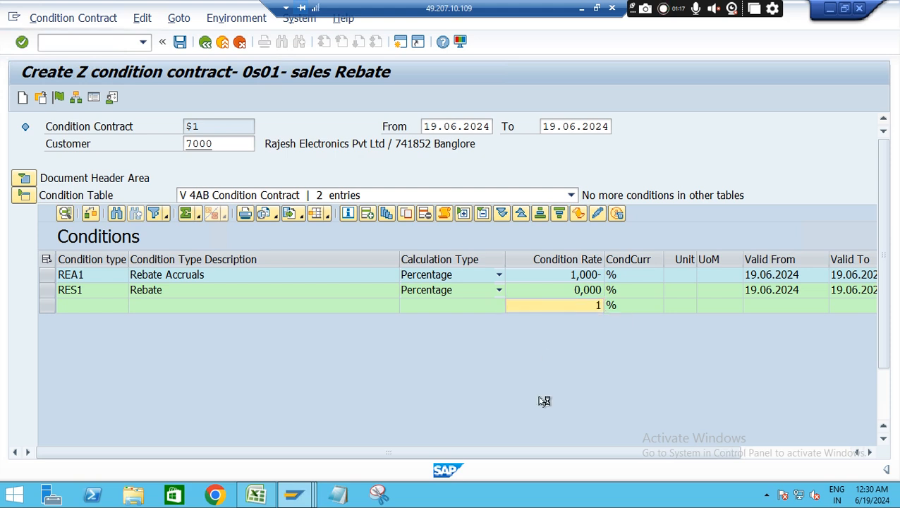
Set the scale value of the RES1 scale line to 9000 with unit INR
drag(695, 452, 808, 454)
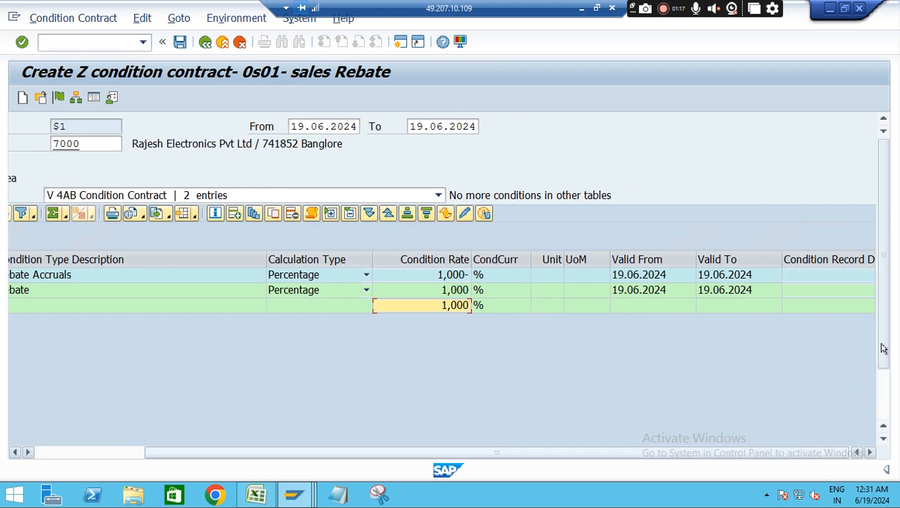
drag(878, 353, 885, 388)
drag(367, 438, 535, 442)
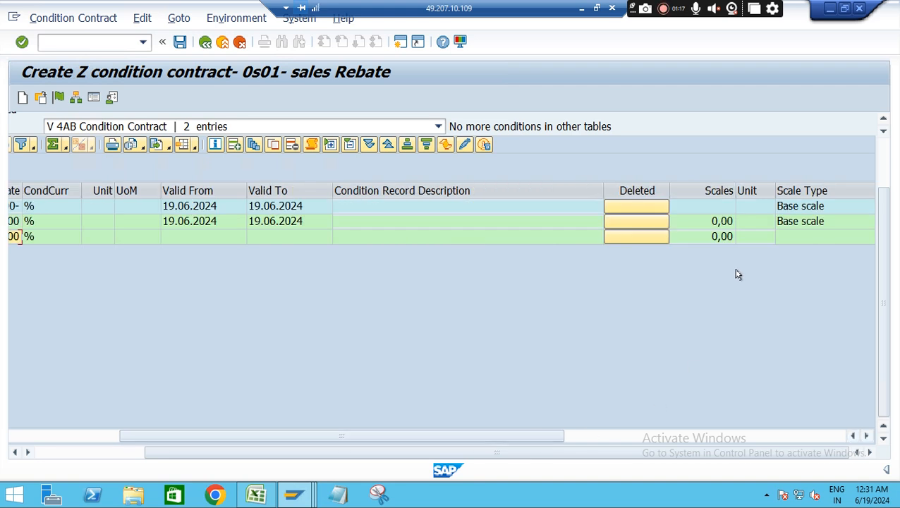
click(720, 236)
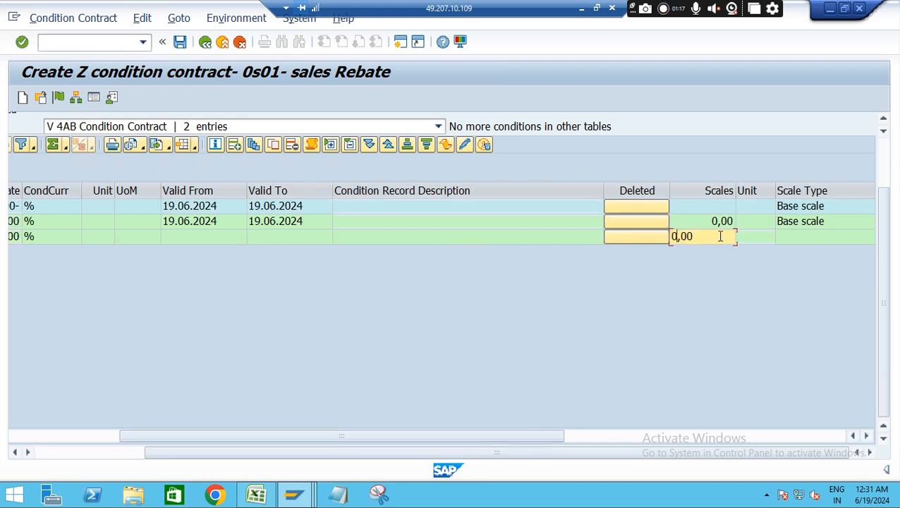
key(BackSpace)
key(BackSpace)
key(BackSpace)
text(900)
click(751, 238)
text(INR)
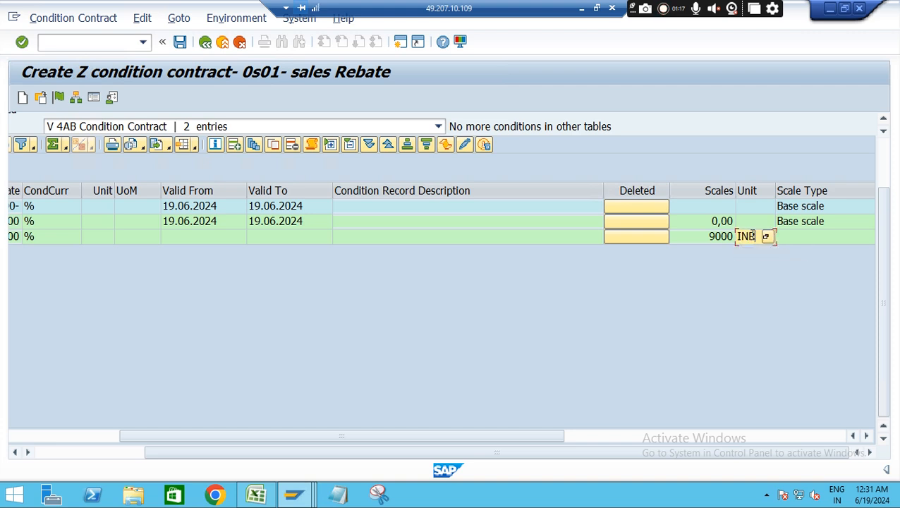
key(Return)
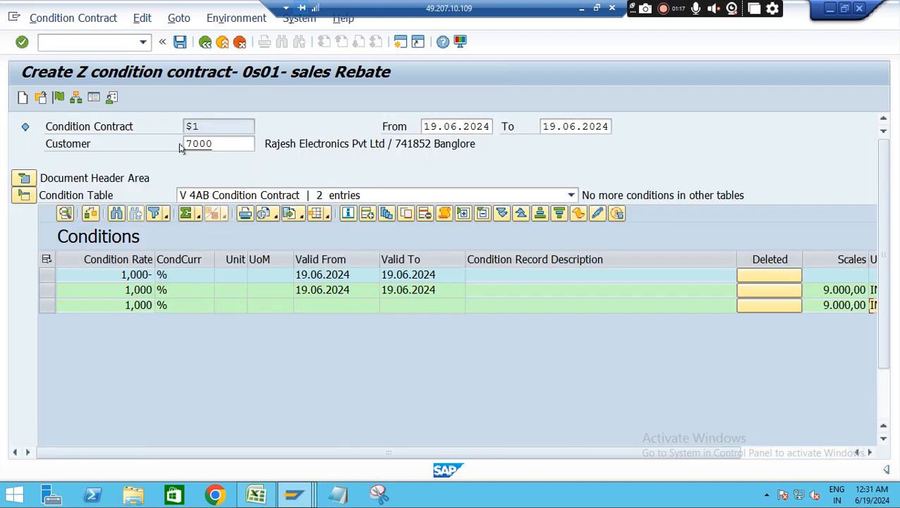
Try to release the condition contract, recheck the condition rows, retry the release and dismiss the messages
click(59, 98)
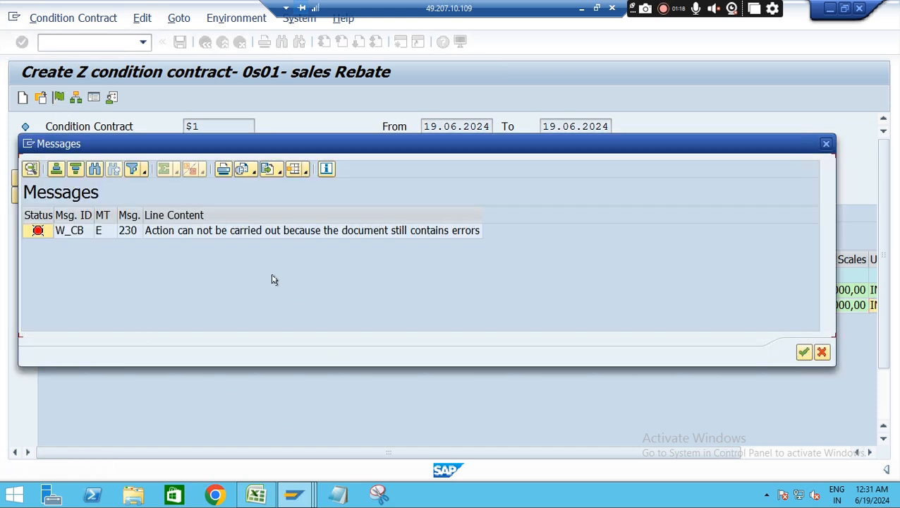
click(804, 352)
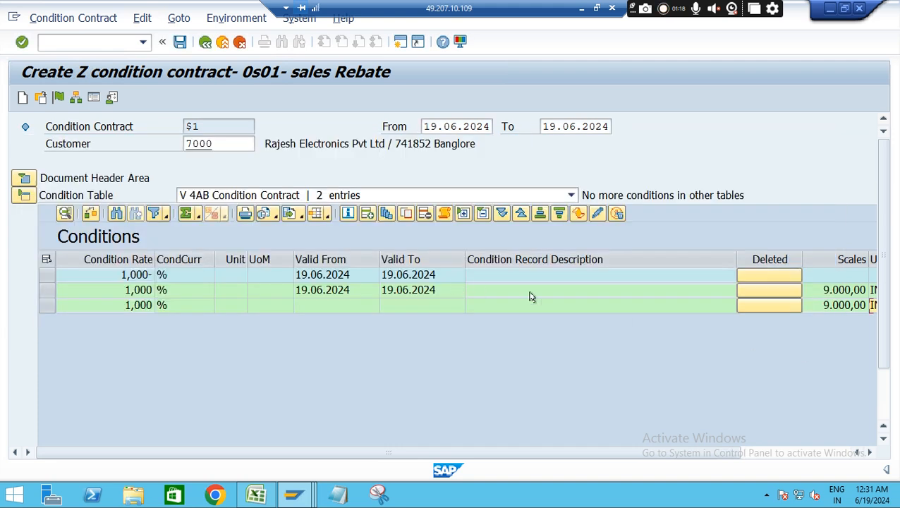
scroll(885, 248, down, 3)
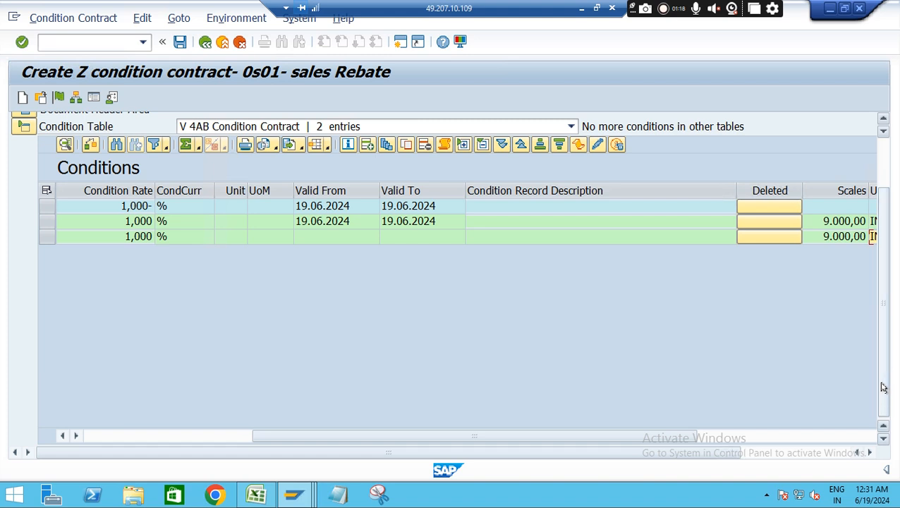
drag(514, 438, 334, 416)
drag(61, 404, 130, 368)
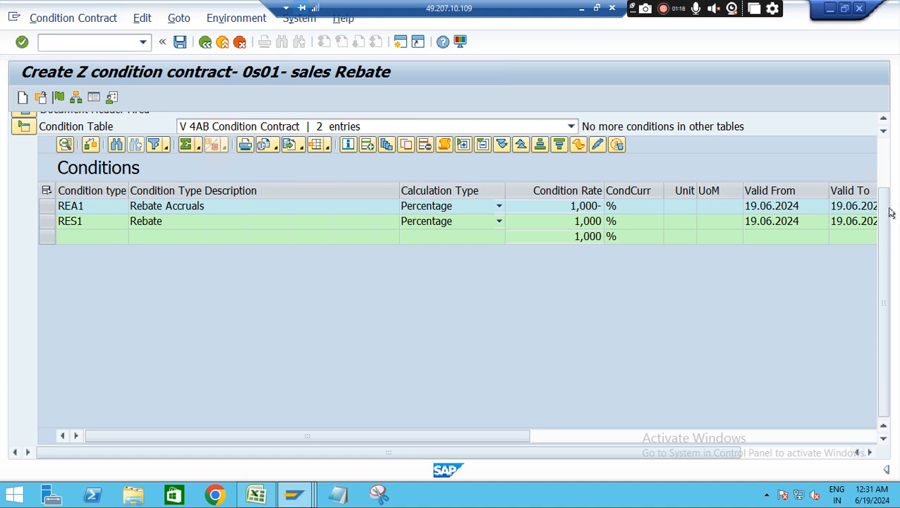
drag(884, 222, 884, 178)
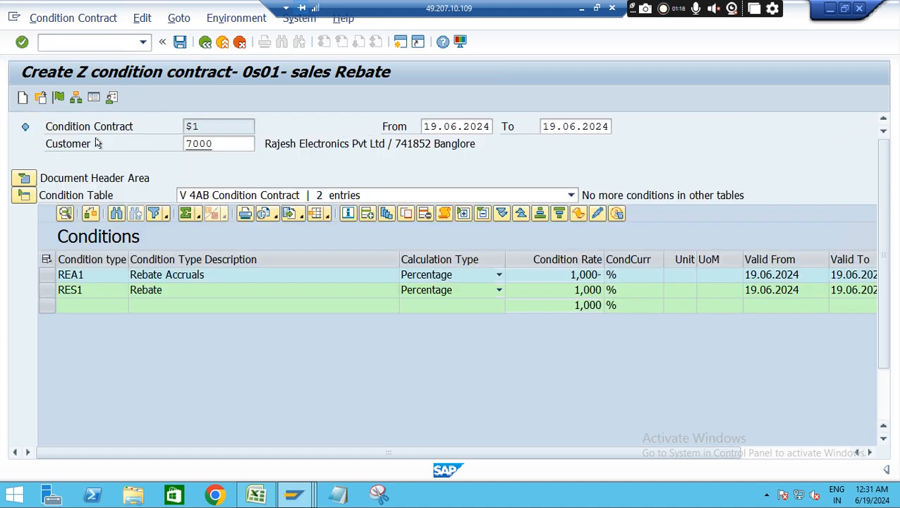
click(59, 98)
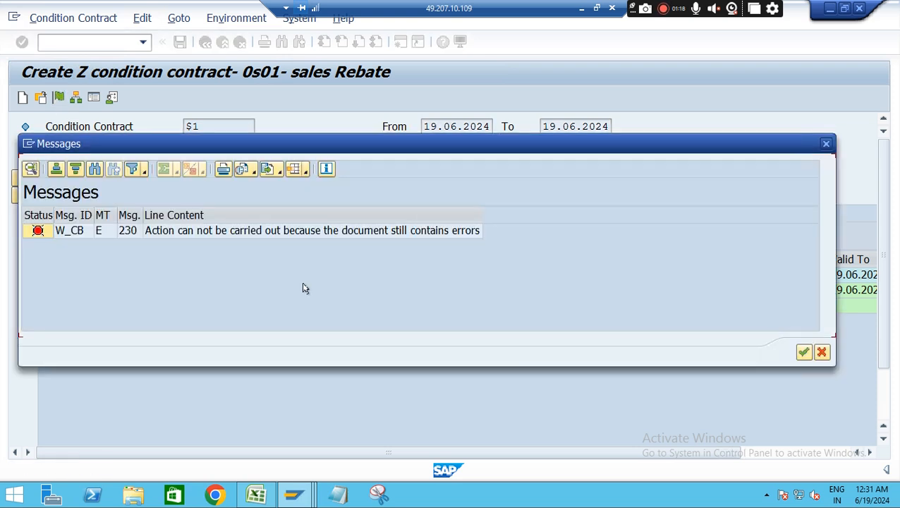
click(374, 231)
click(801, 351)
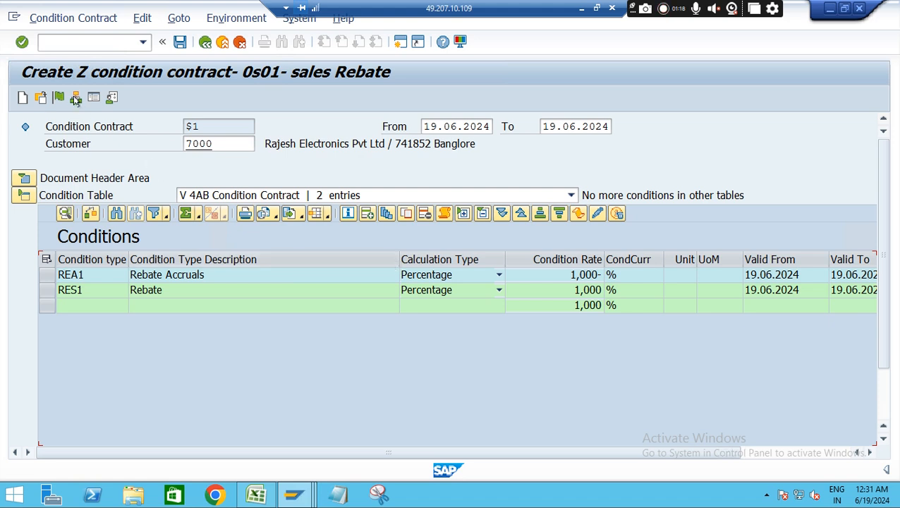
Save the condition contract, select its document number in the message details and close the messages
click(182, 41)
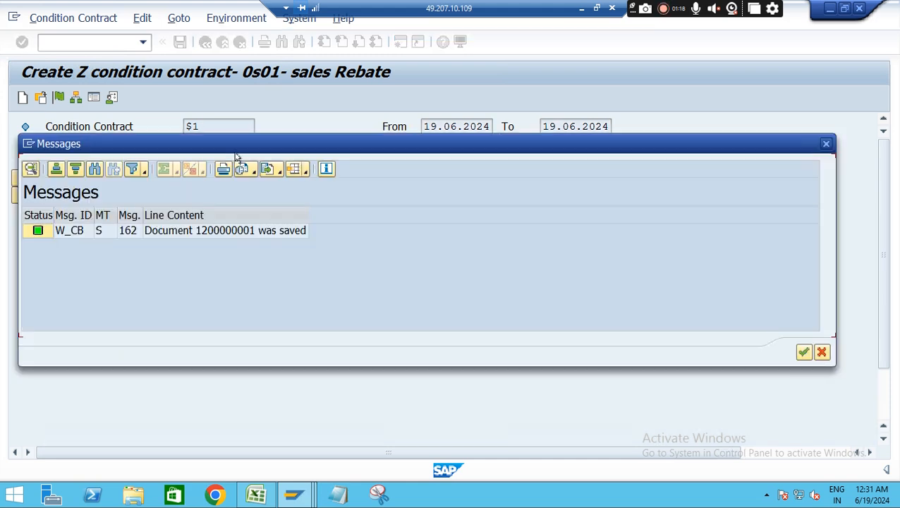
click(218, 232)
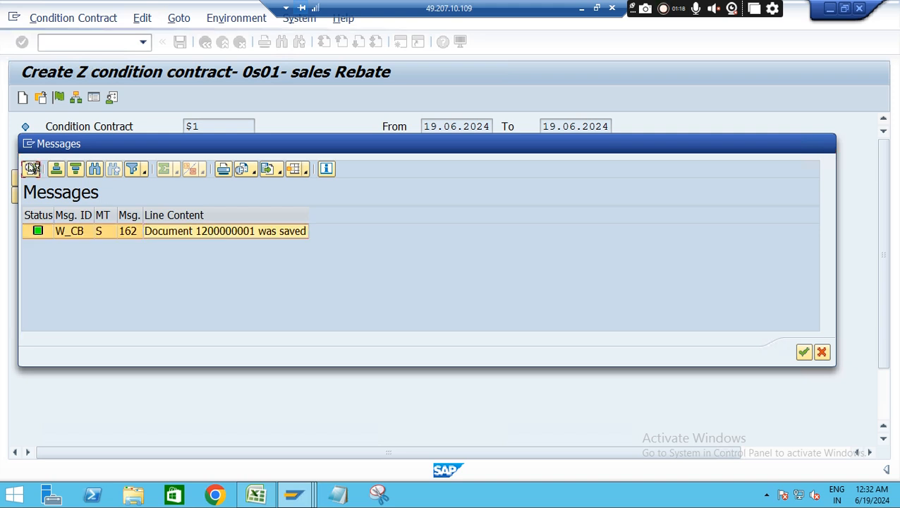
click(32, 168)
drag(76, 97, 127, 96)
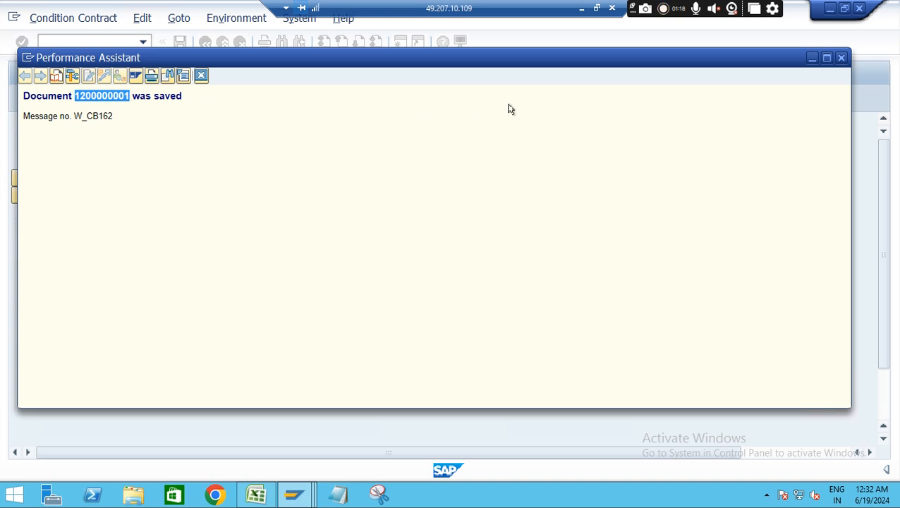
click(840, 59)
click(802, 352)
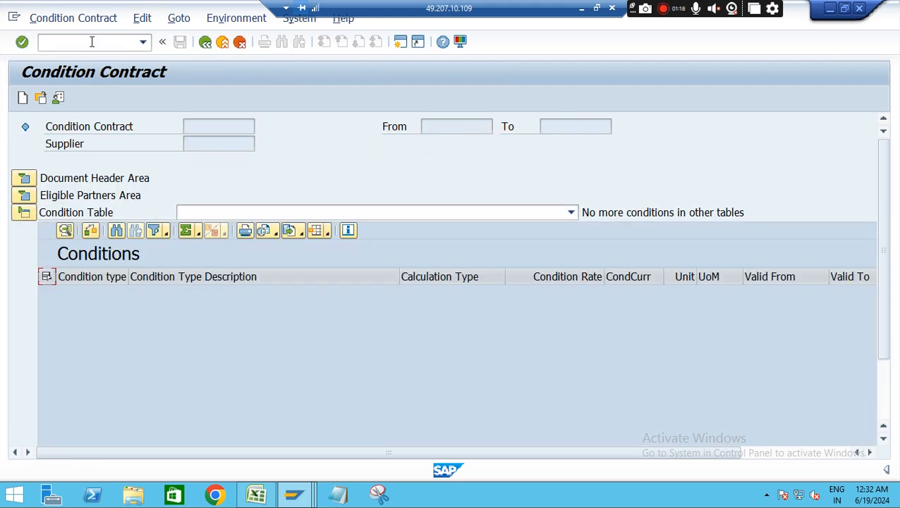
Open the settlement of customer condition contracts with transaction WB2R_SC
text(/nw)
key(BackSpace)
text(wb2r_s)
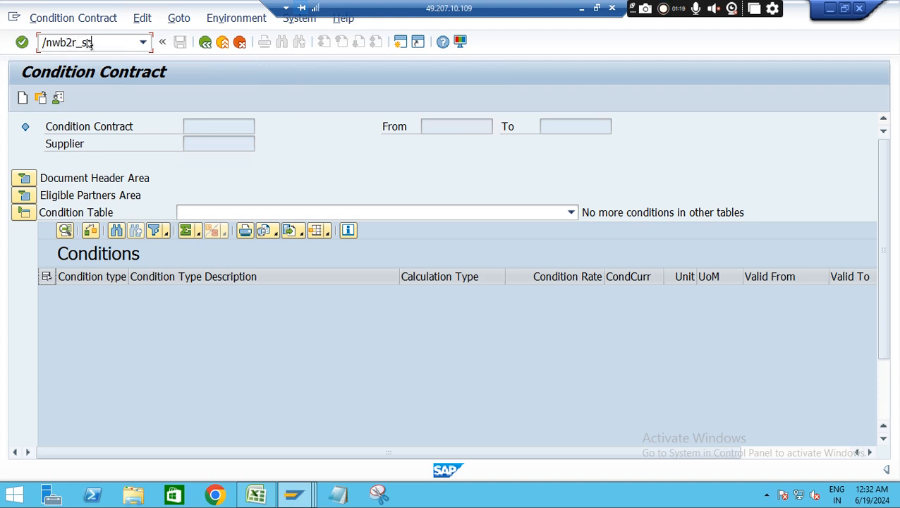
text(c)
key(Return)
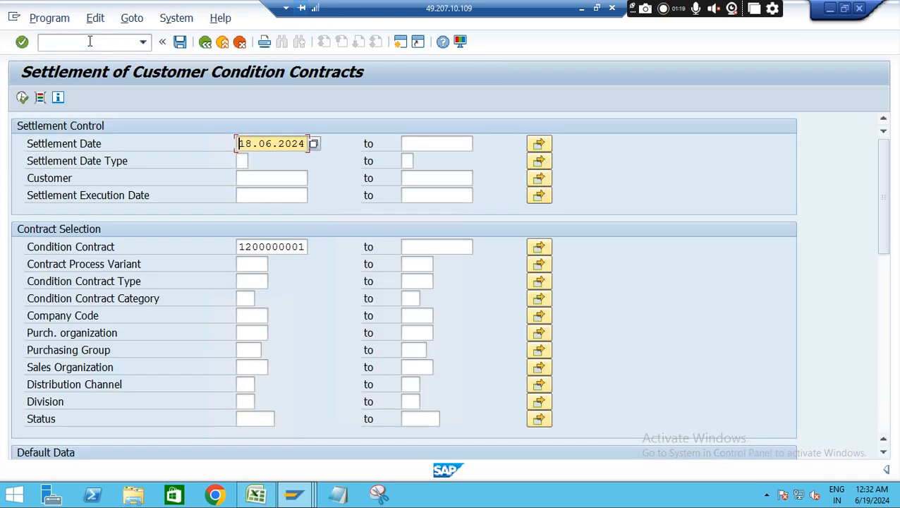
Set the settlement date to 19.06.2024
click(250, 143)
key(BackSpace)
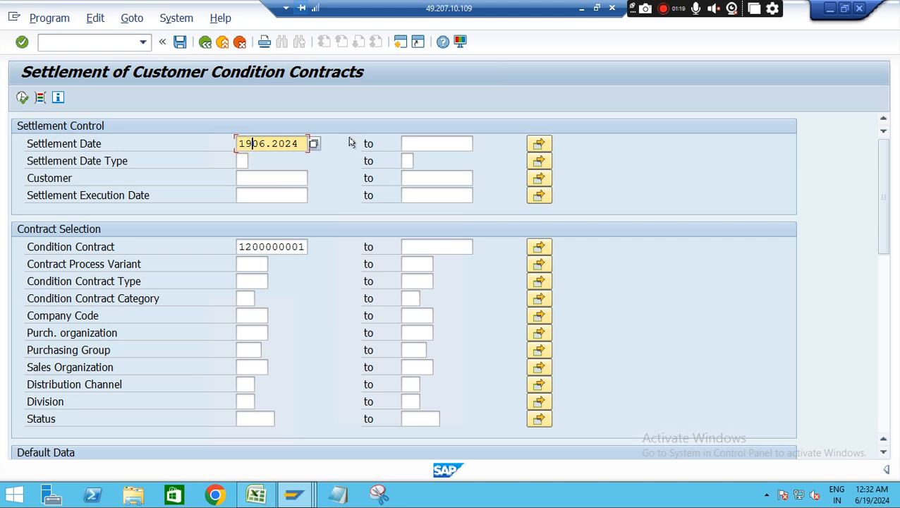
click(314, 143)
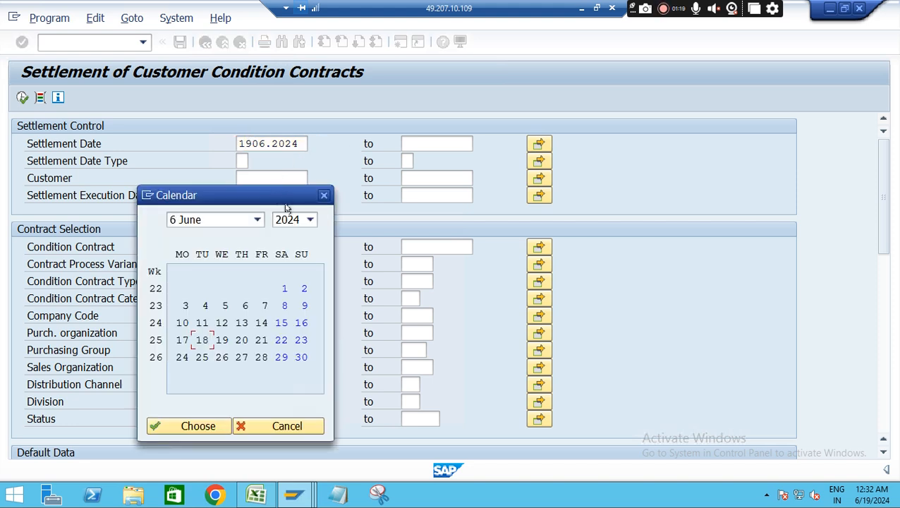
double_click(222, 339)
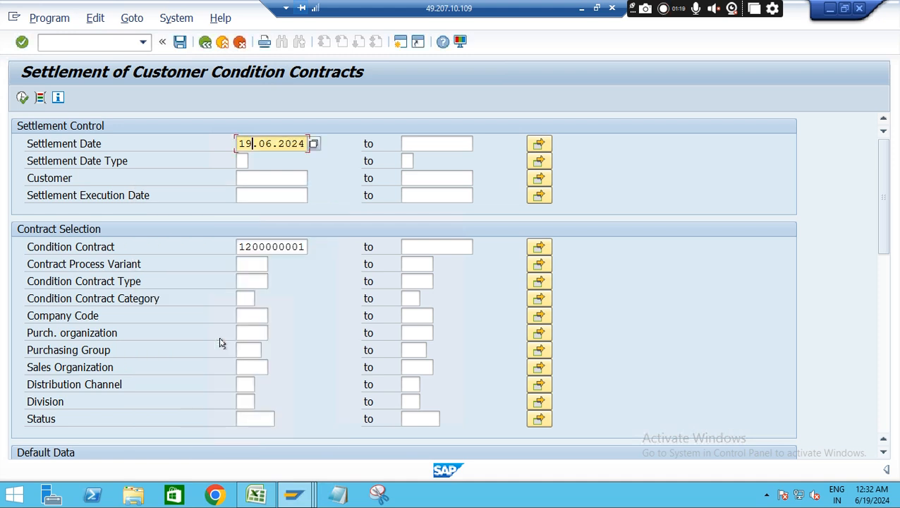
Set the list range to 3 Message Log and List Output Header Data, execute the settlement check run and dismiss the message
drag(886, 215, 895, 307)
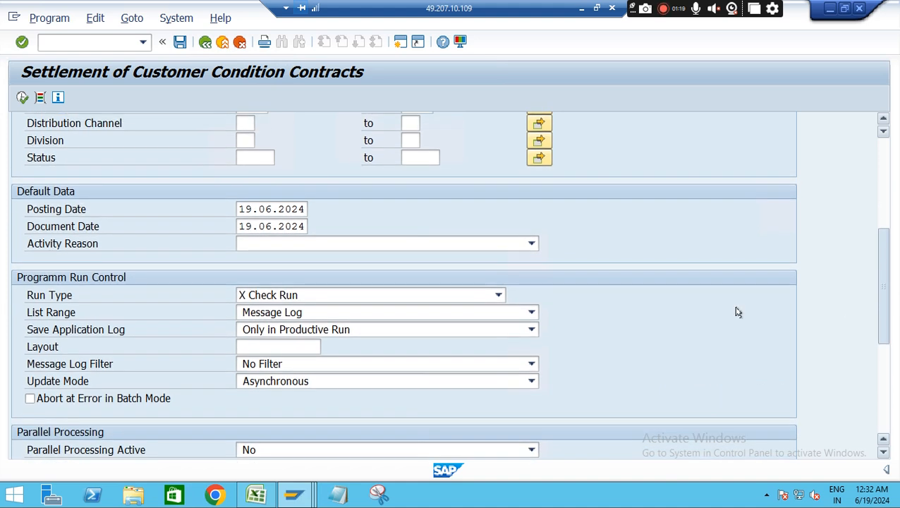
click(524, 322)
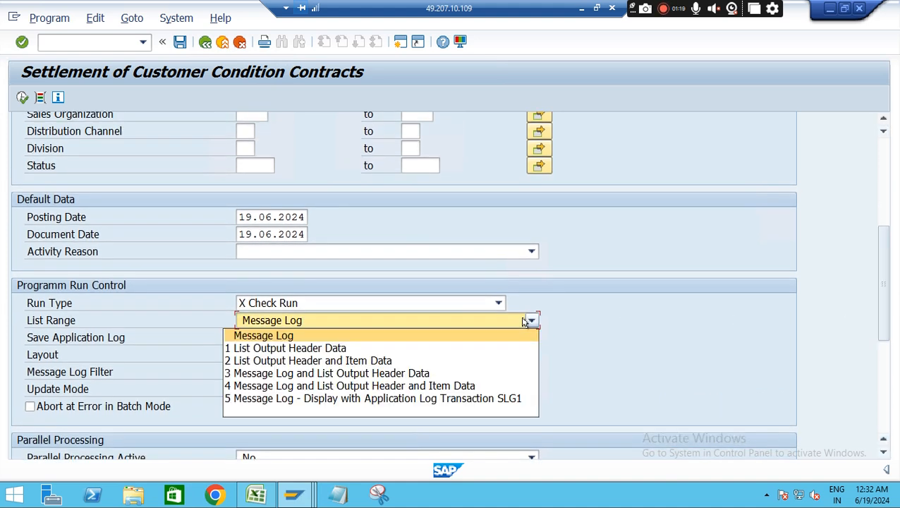
click(367, 373)
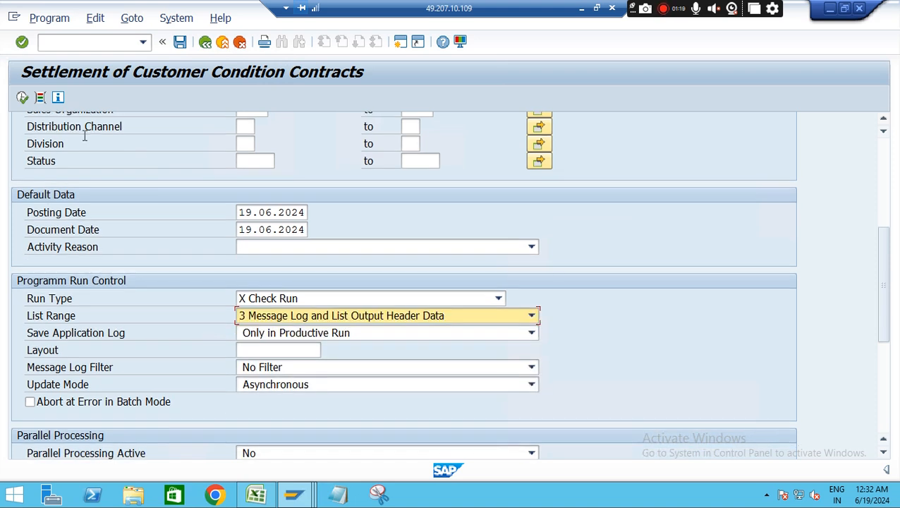
click(22, 97)
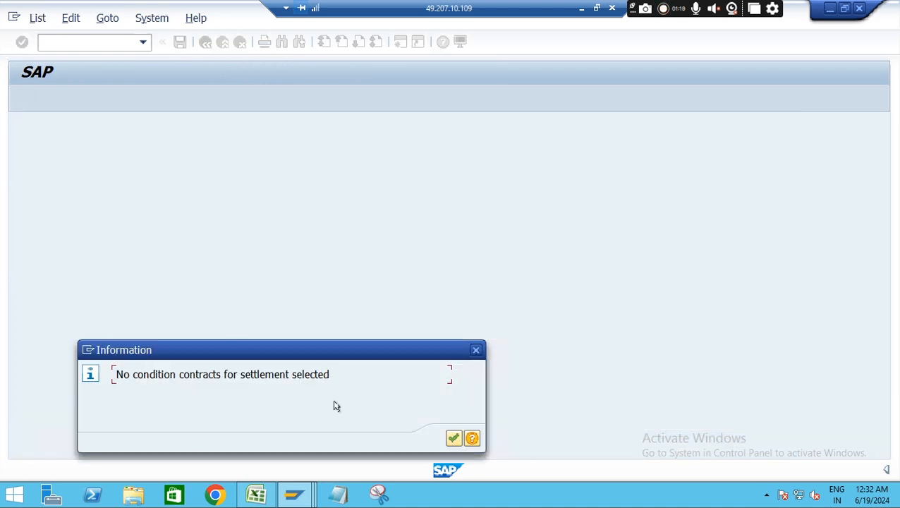
click(452, 438)
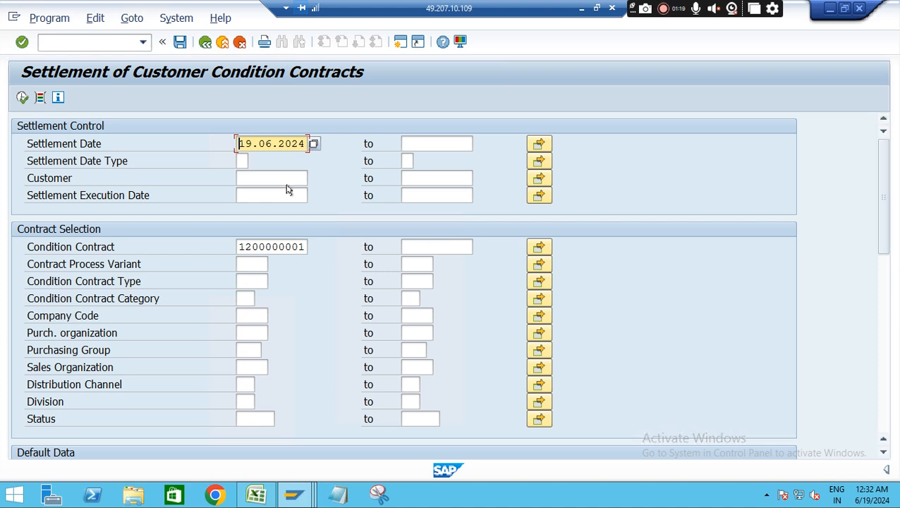
Start an OR standard order in a new session with transaction VA01 and enter the first suggested customer as sold-to party
click(104, 45)
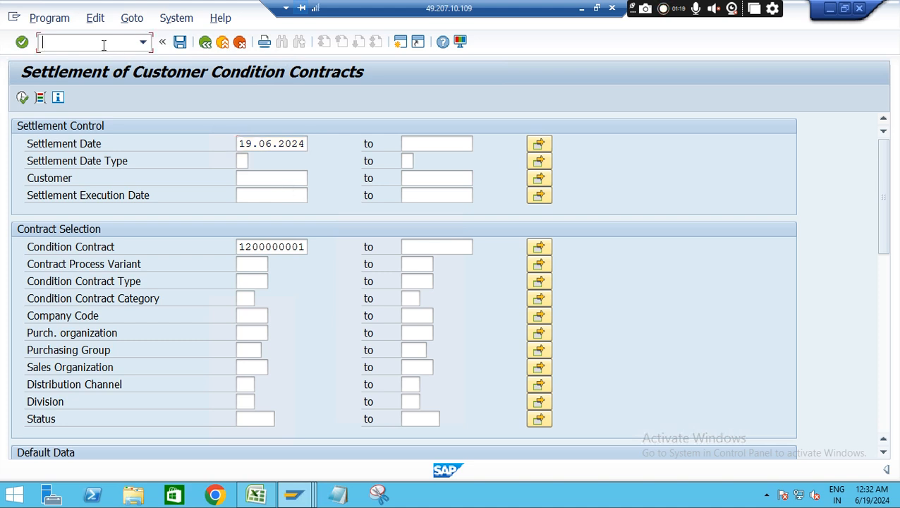
text(/ova01)
key(Return)
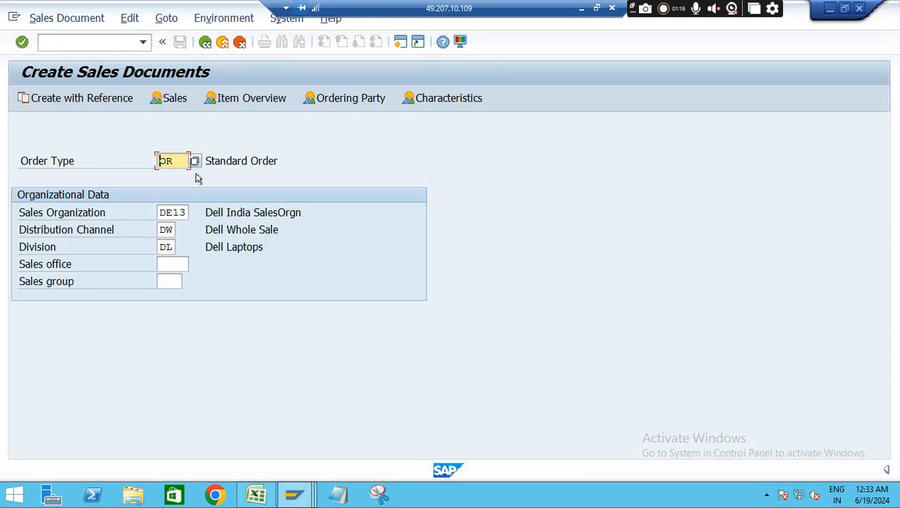
key(Return)
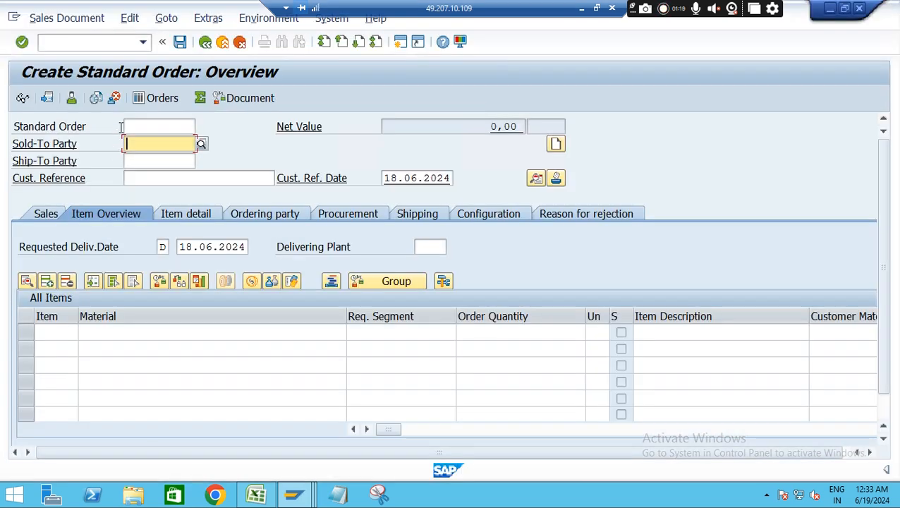
click(156, 143)
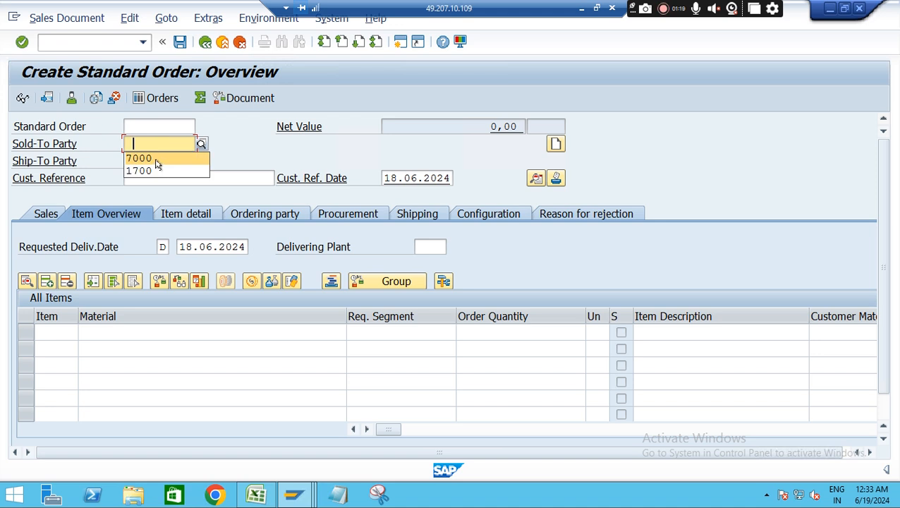
click(157, 161)
key(Return)
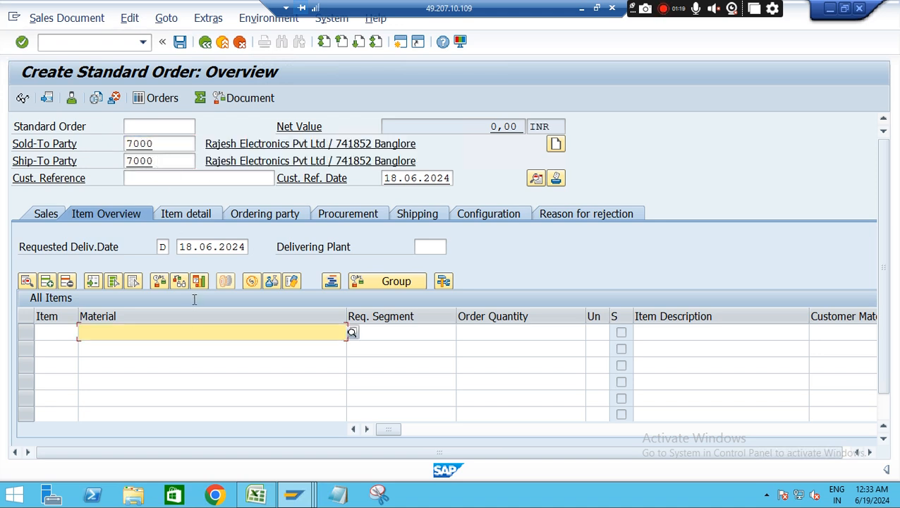
Add material DE-I3 with order quantity 1 as the first item and cancel the open outline agreements prompt
click(172, 330)
click(115, 346)
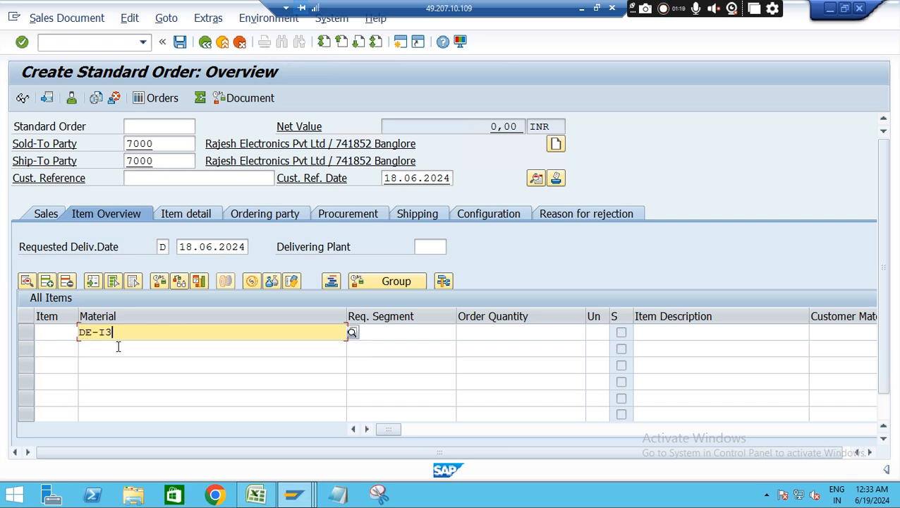
click(525, 334)
text(1)
key(Return)
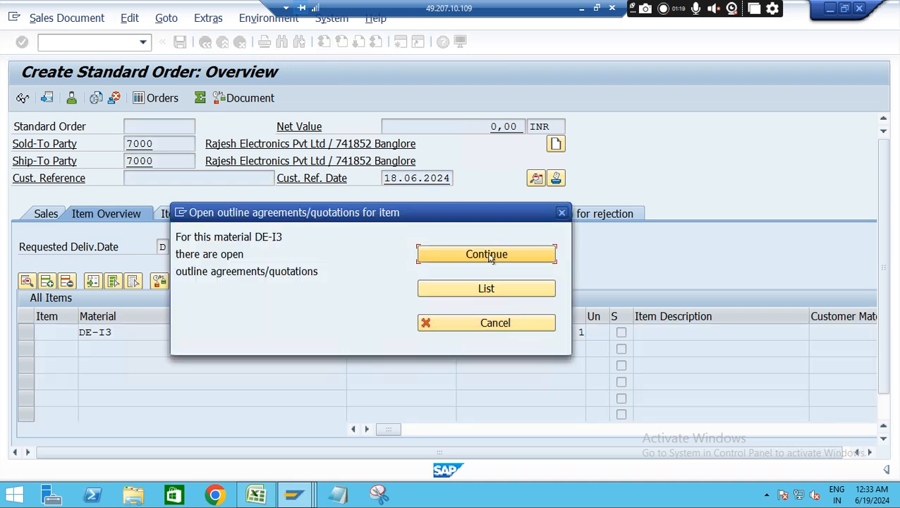
click(488, 323)
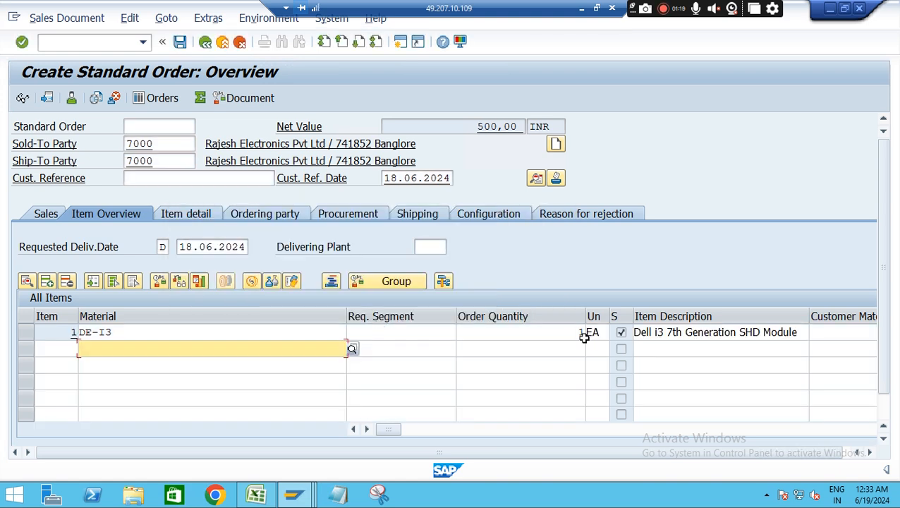
Open the pricing conditions of the DE-I3 item and set the PR00 gross price to 9000 INR
double_click(240, 330)
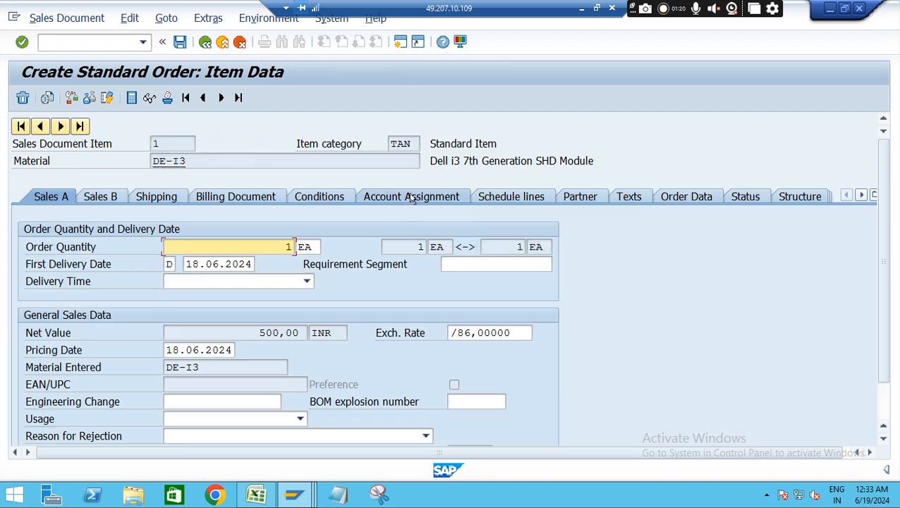
click(322, 197)
click(325, 347)
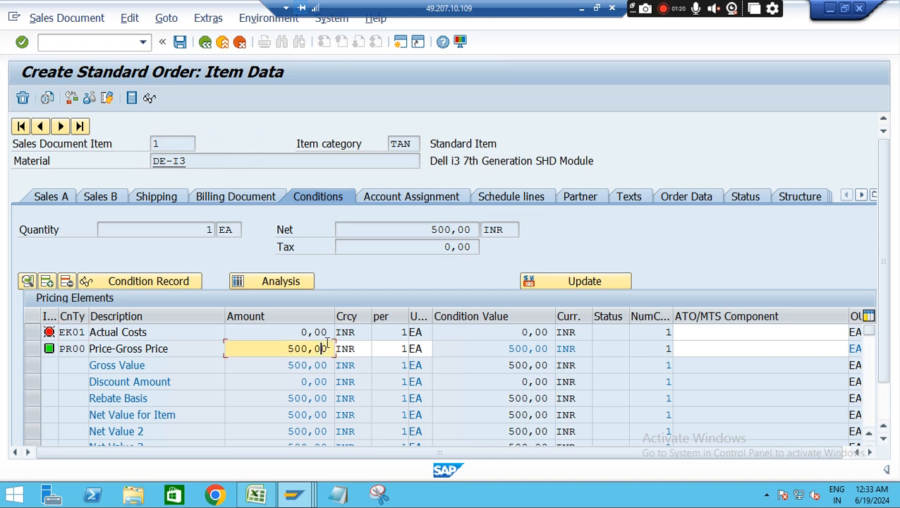
key(BackSpace)
key(BackSpace)
key(BackSpace)
key(BackSpace)
key(BackSpace)
key(BackSpace)
text(9000)
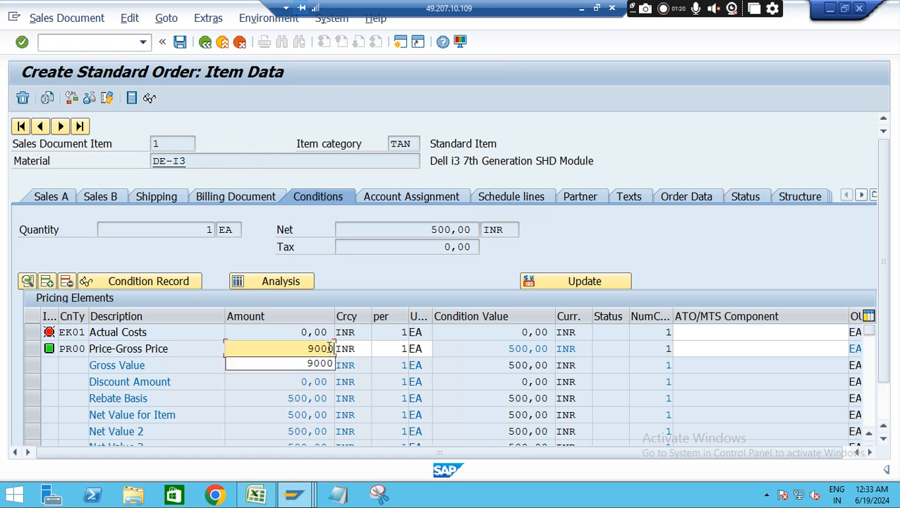
key(Return)
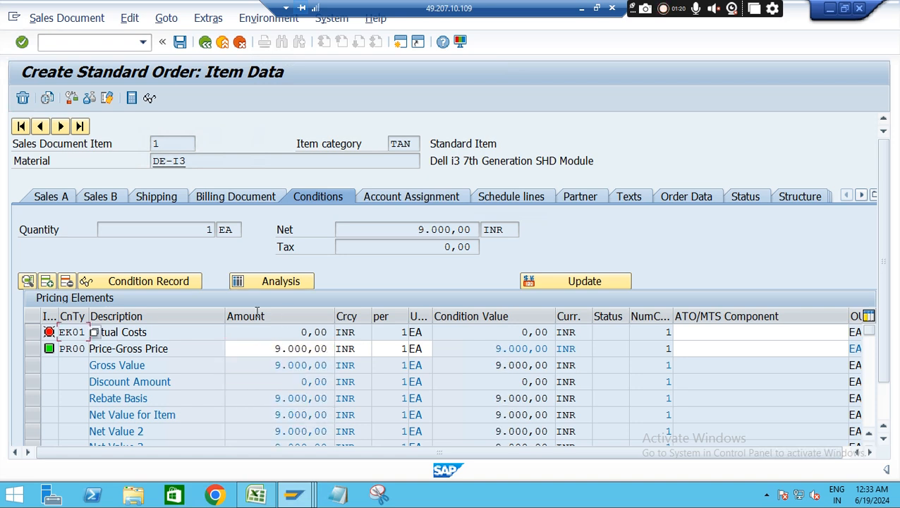
Set the item's PR00 gross price to 9500 INR
click(304, 346)
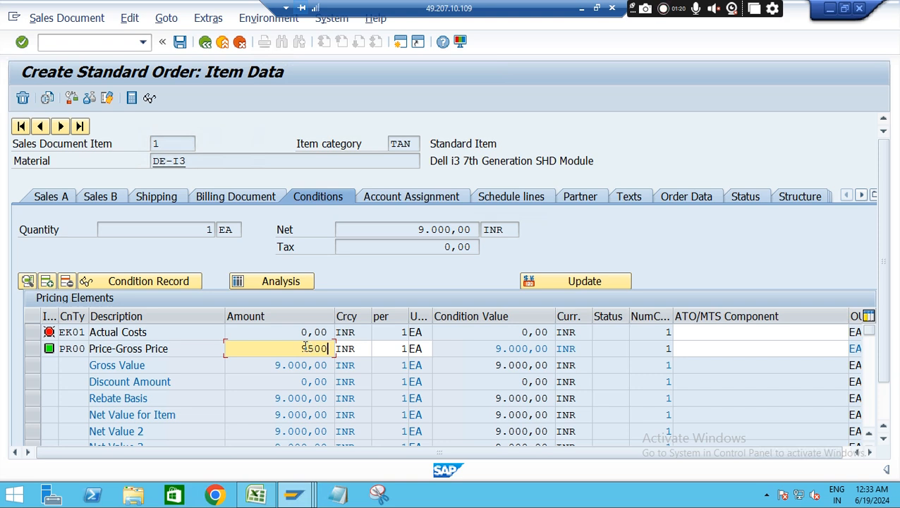
text(9500)
key(Return)
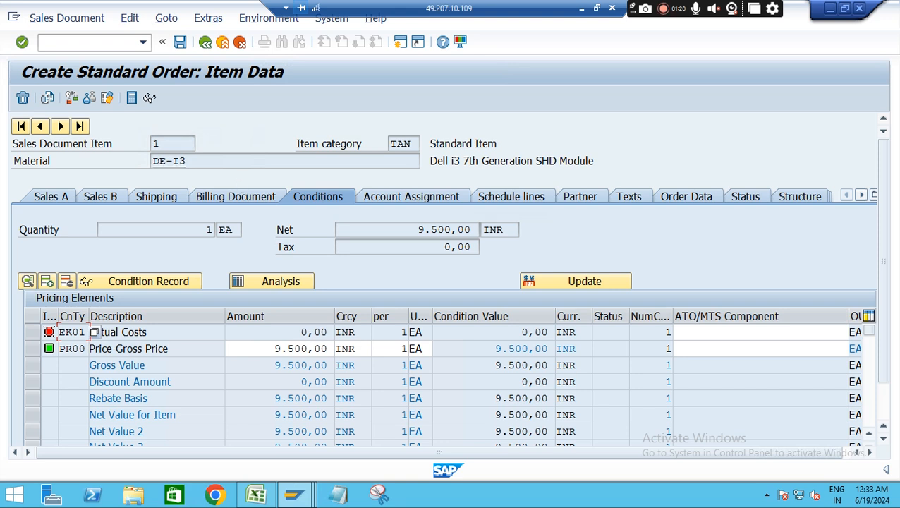
Complete the order's missing data with order reason RR4 Better Price with Discount, customer group 01 and price list type 01 Wholesale
click(129, 18)
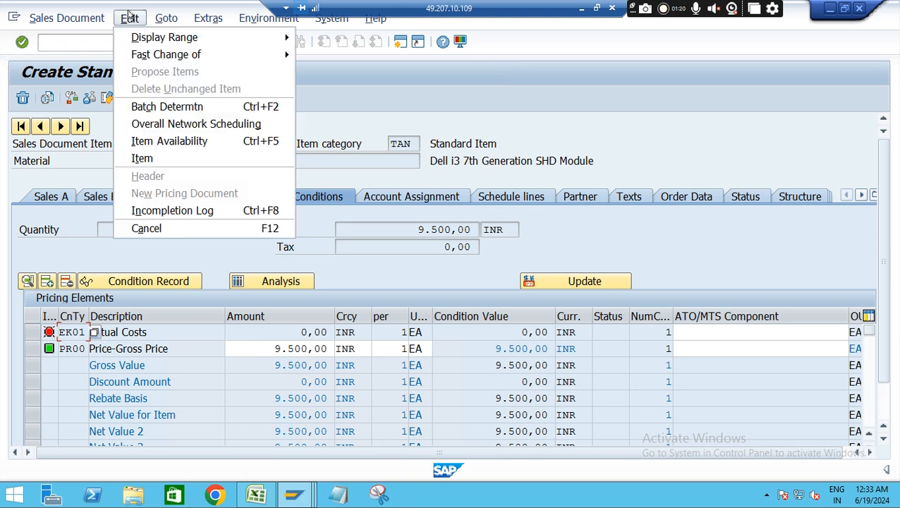
click(185, 211)
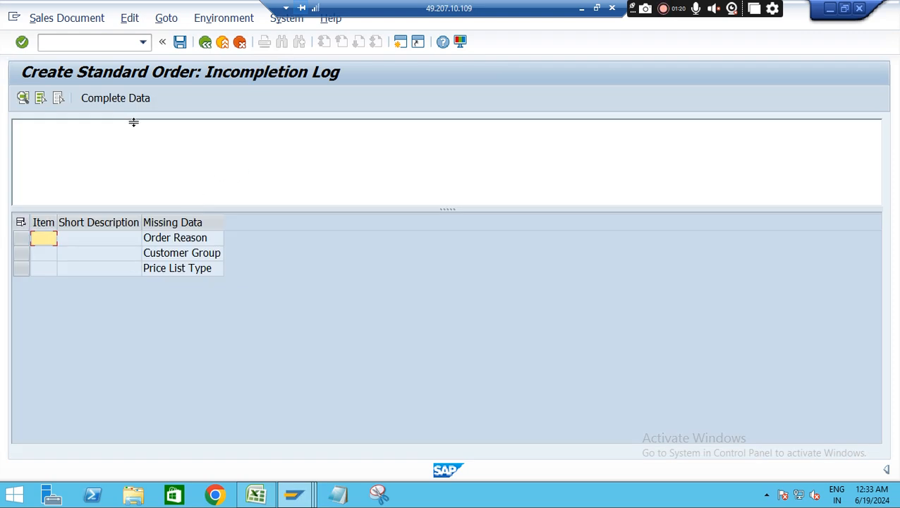
click(136, 99)
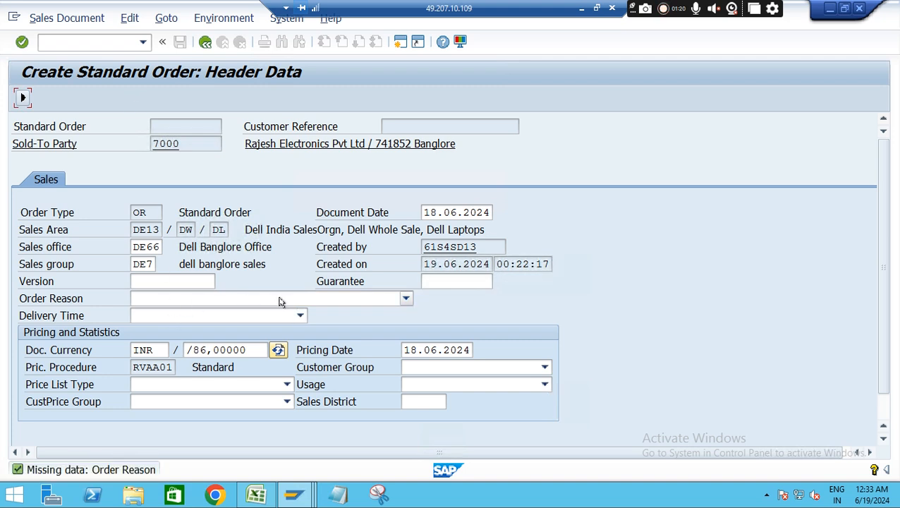
click(265, 304)
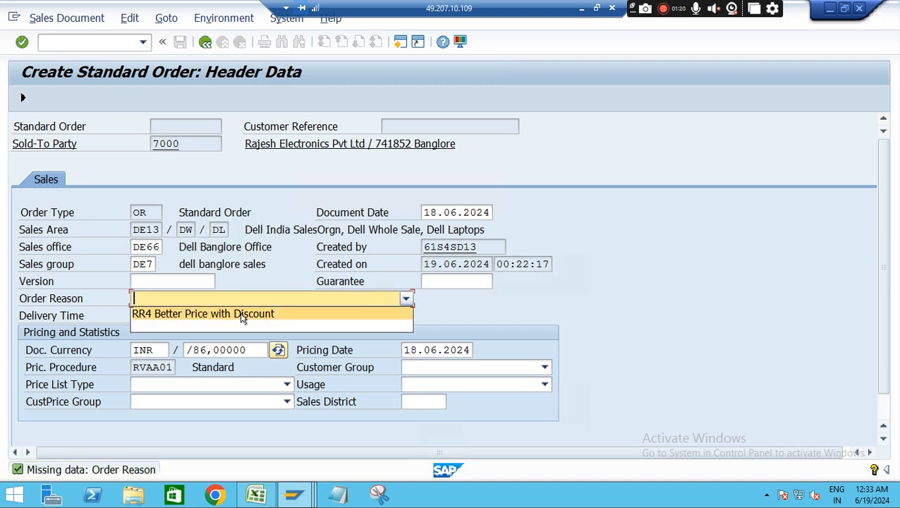
click(257, 315)
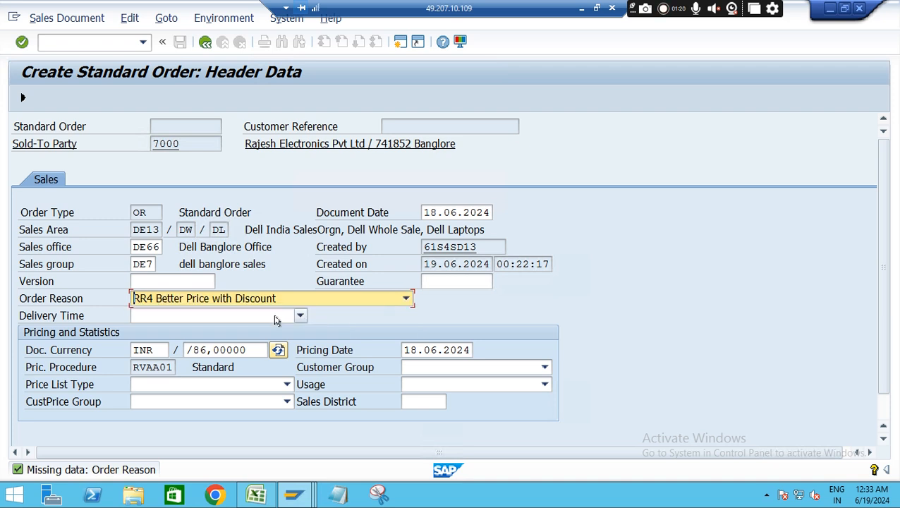
click(444, 369)
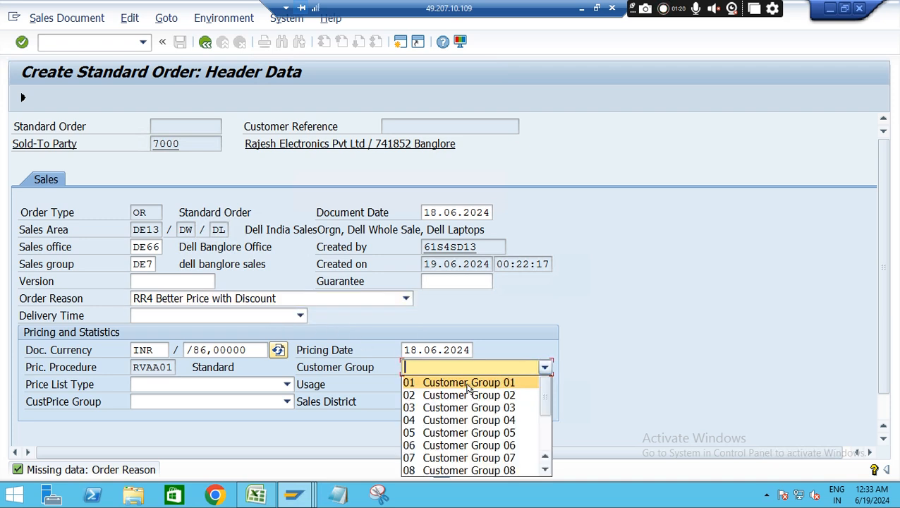
click(467, 383)
click(262, 387)
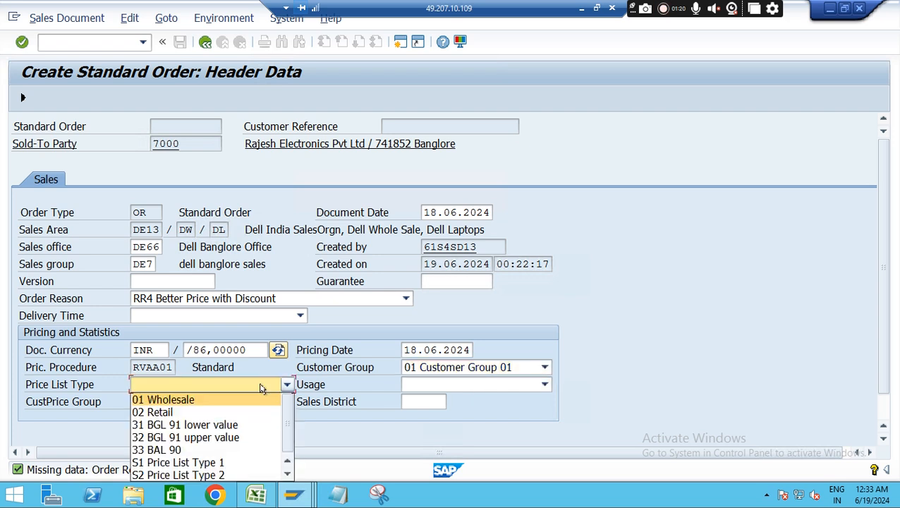
click(215, 405)
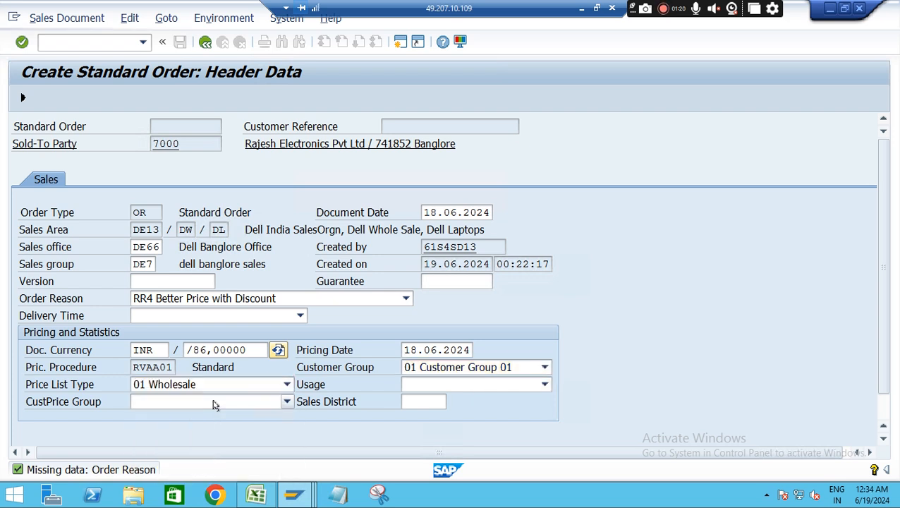
click(204, 42)
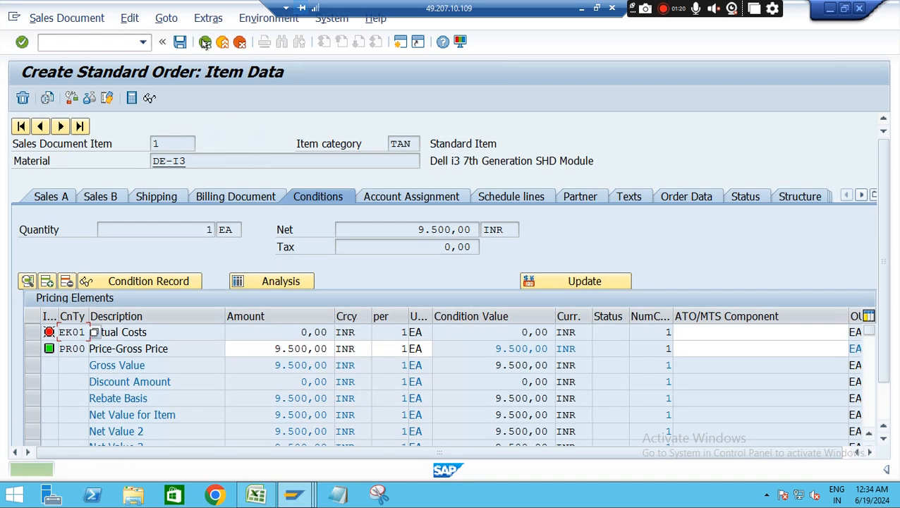
Deliver the sales order directly from the sales document, dismiss the express message and leave the delivery log
click(67, 17)
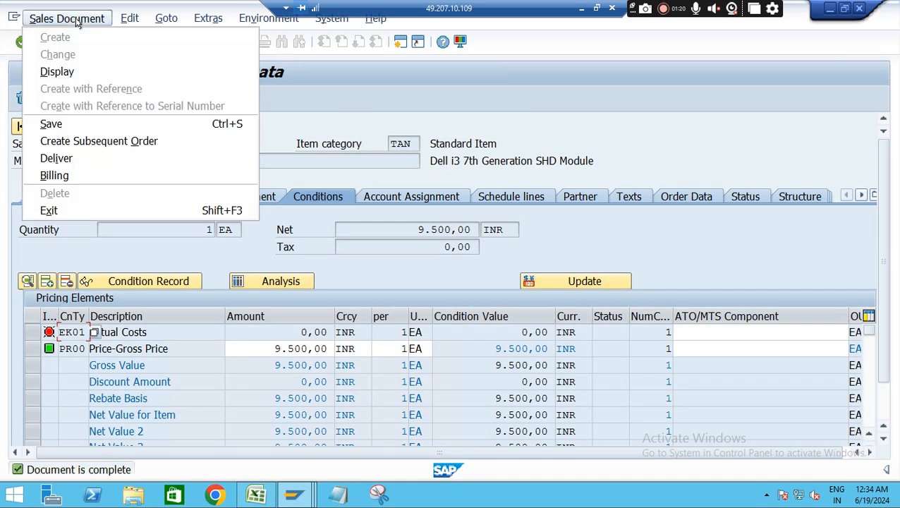
click(78, 160)
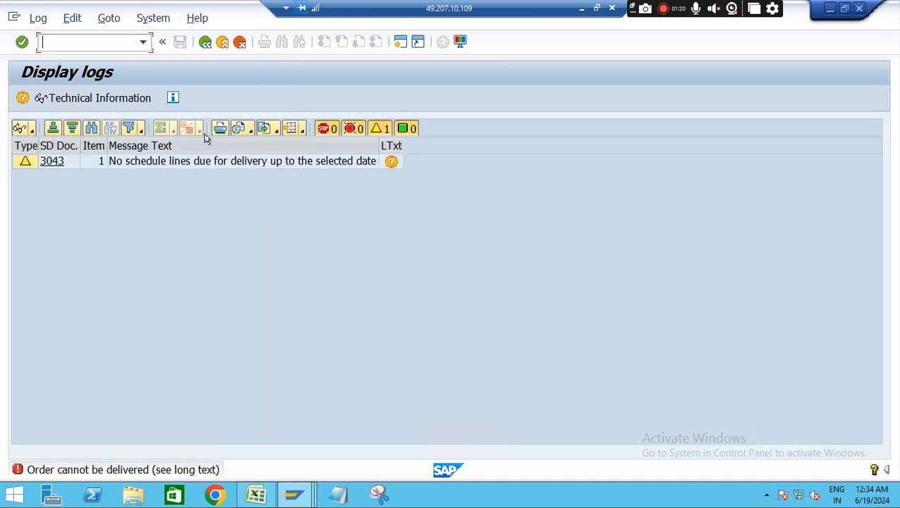
click(204, 42)
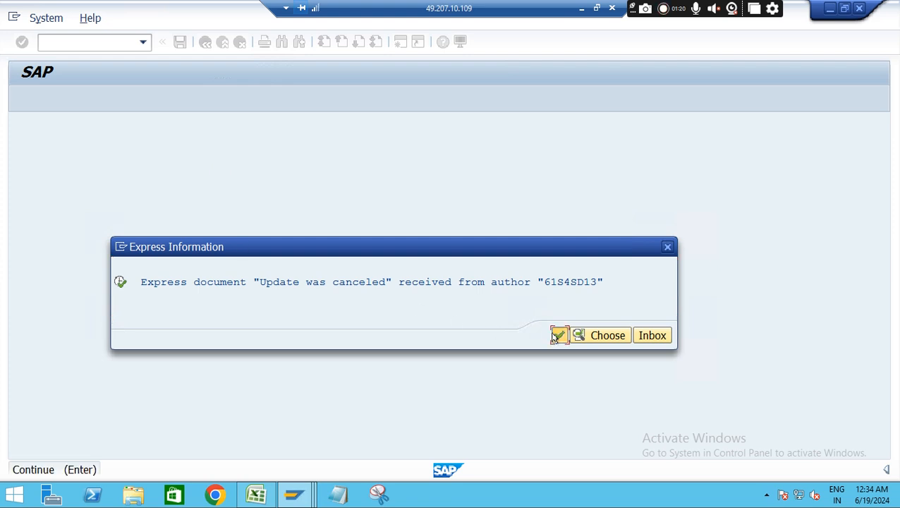
click(558, 336)
key(Return)
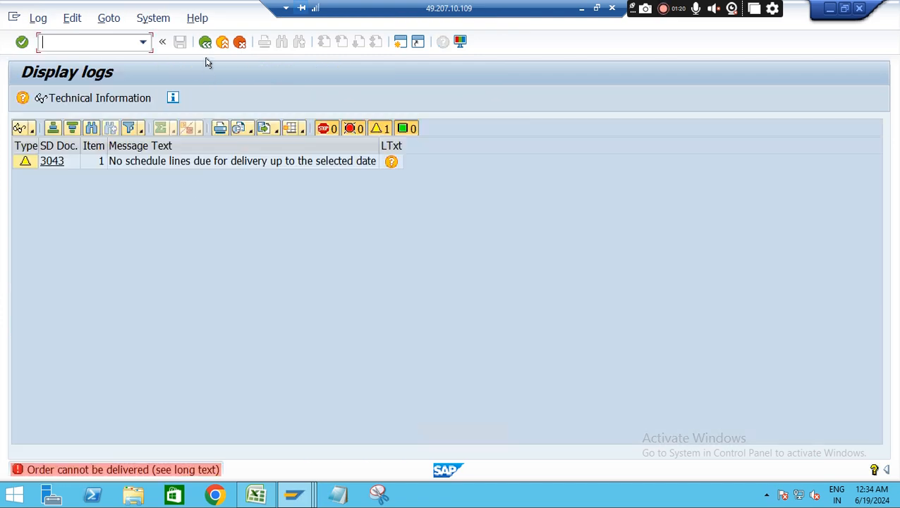
click(205, 42)
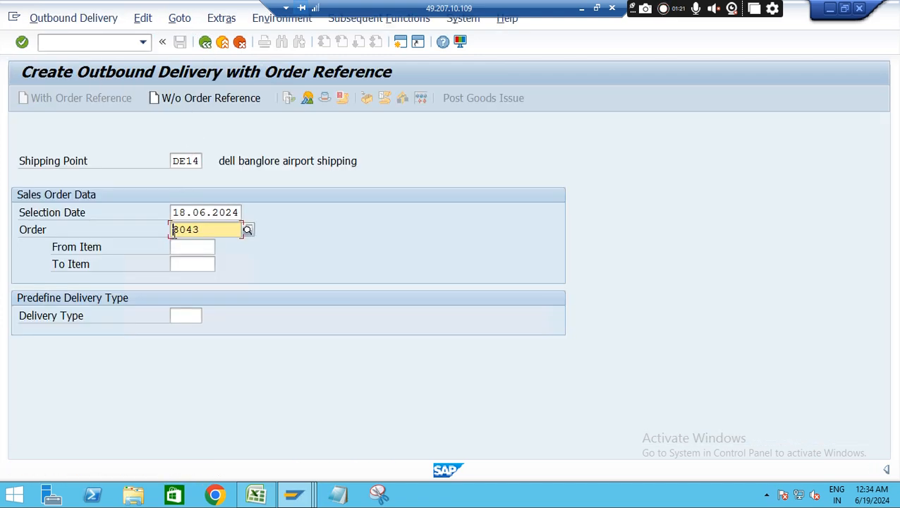
Change the day in the selection date of the outbound delivery
click(184, 212)
key(BackSpace)
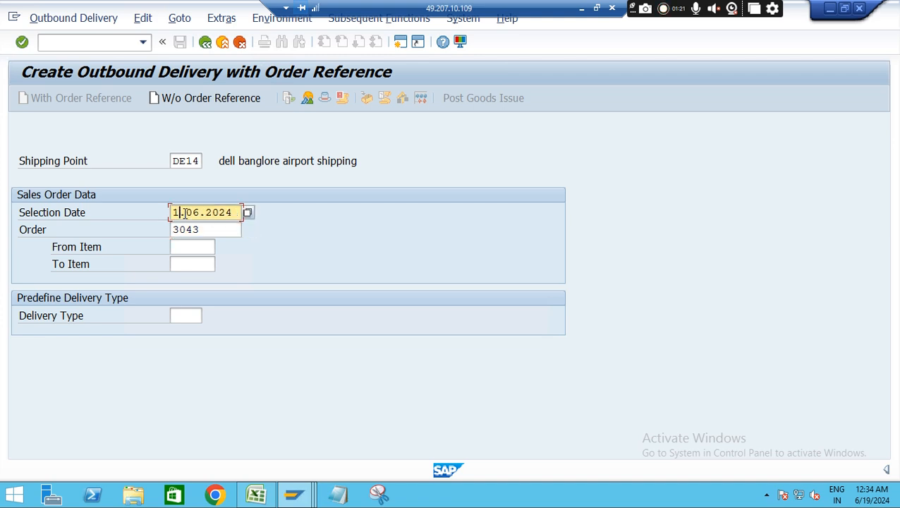